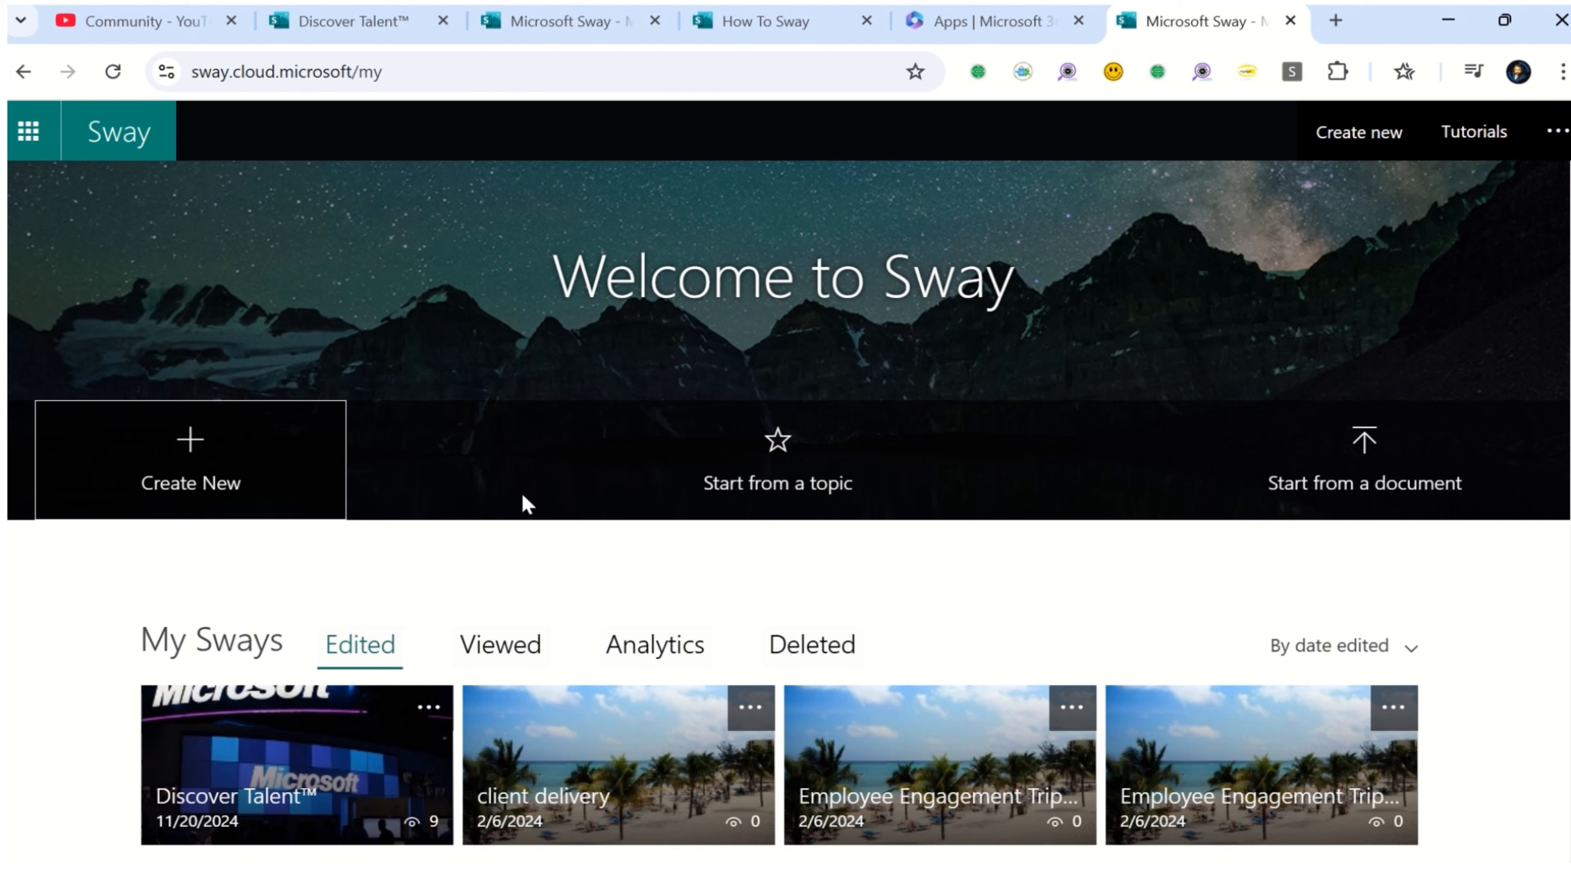
{"action": "scroll", "coordinate": [542, 446], "scroll_direction": "down", "scroll_amount": 5}
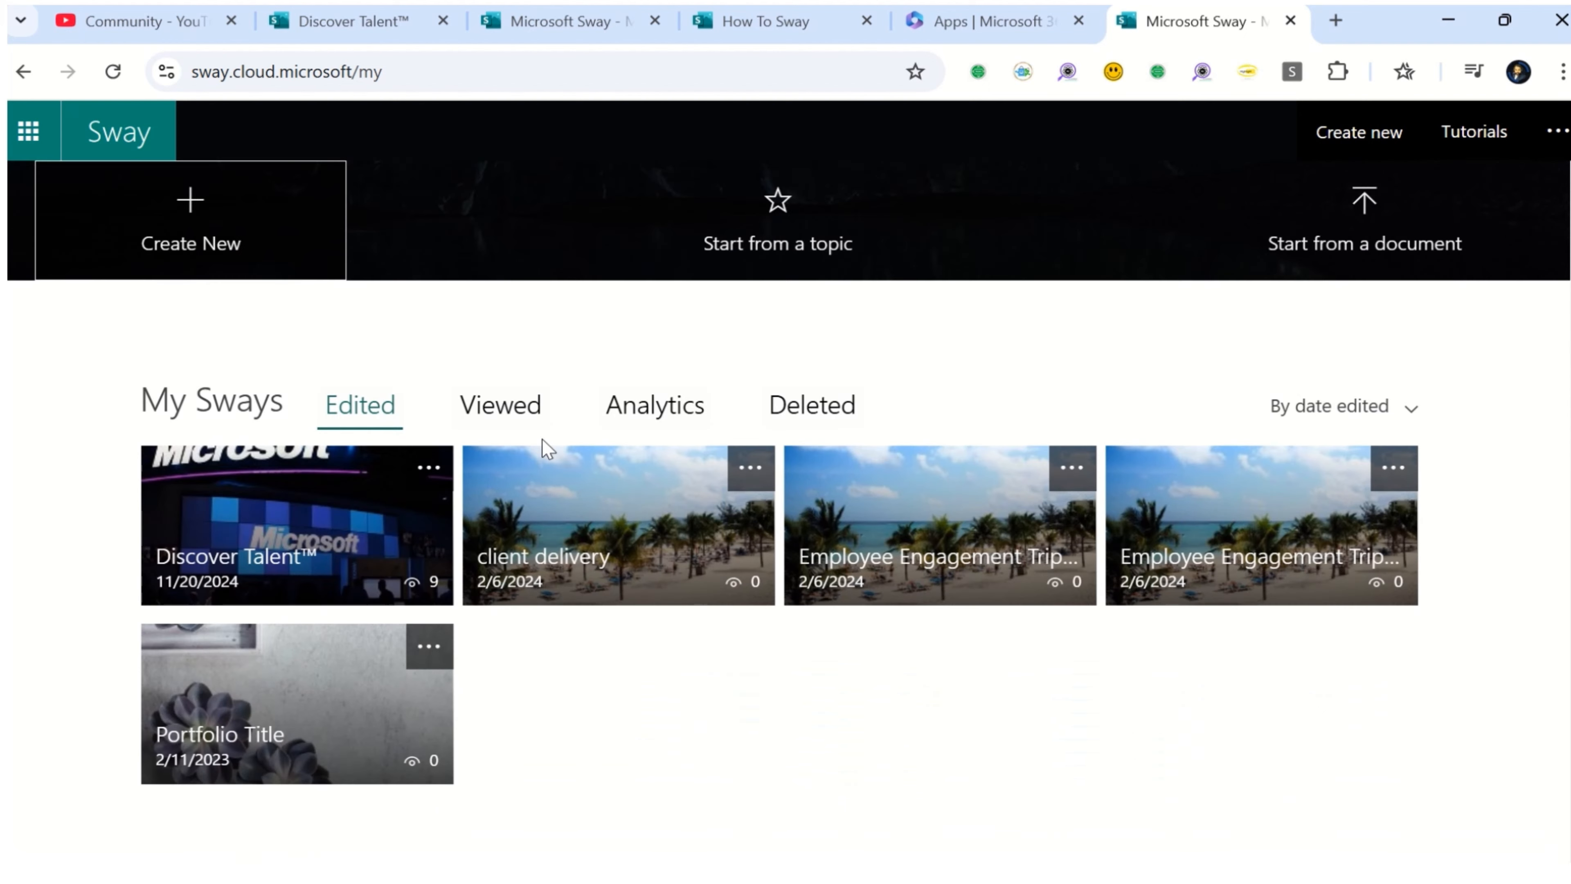
{"action": "scroll", "coordinate": [543, 430], "scroll_direction": "up", "scroll_amount": 5}
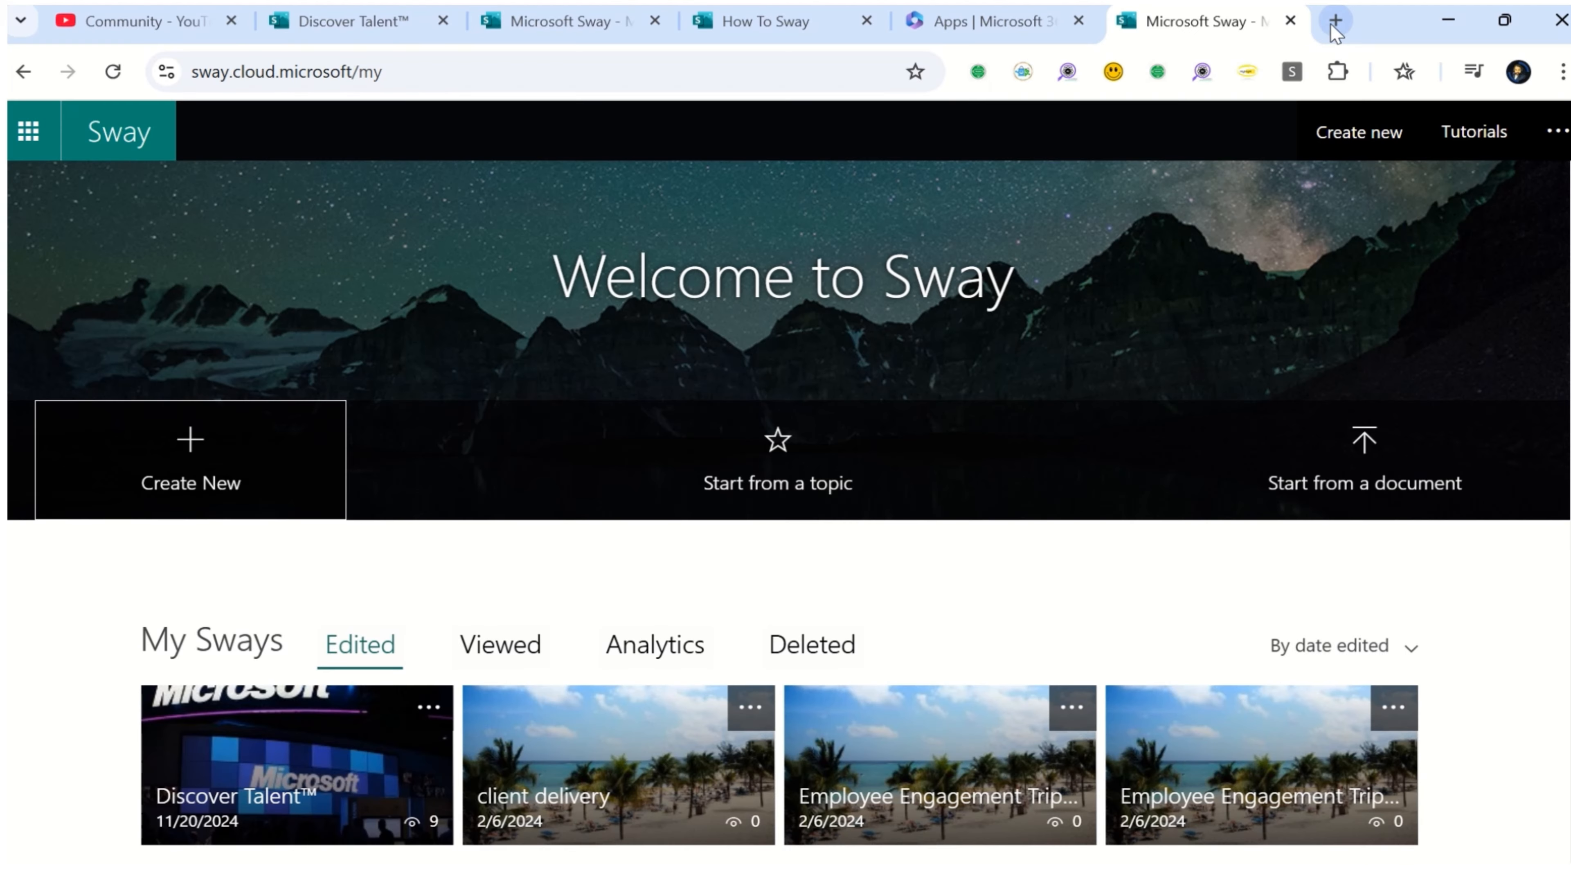
{"action": "key", "text": "ctrl+t"}
{"action": "type", "text": "https://sway.cloud.microsoft/"}
{"action": "key", "text": "Return"}
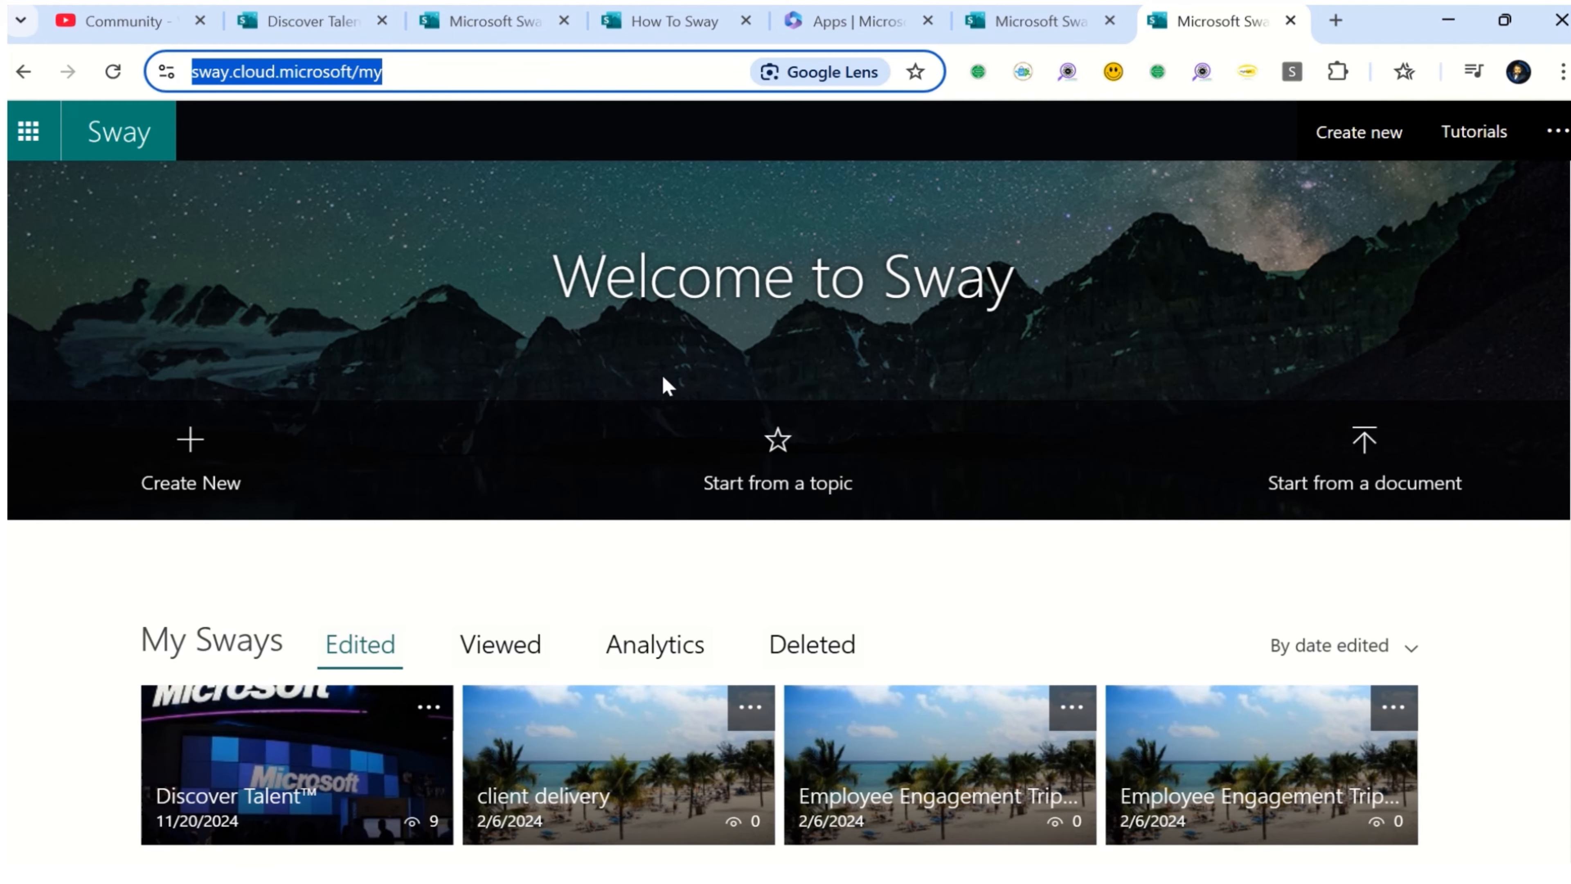
Open office.com in another new tab and dismiss the Manage your content tip
{"action": "left_click", "coordinate": [1336, 21]}
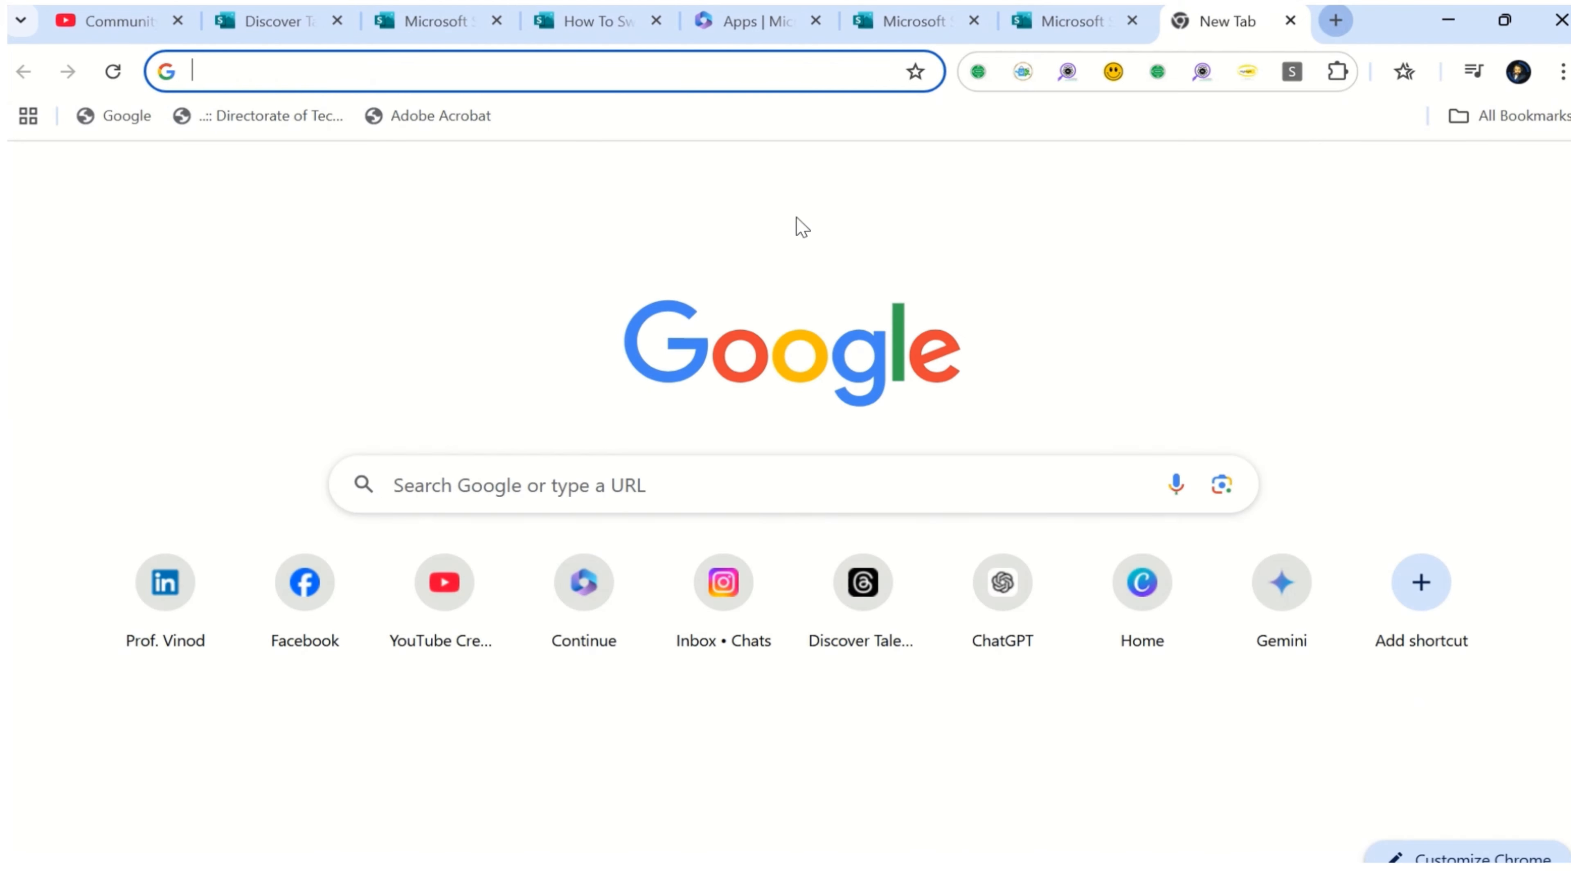
{"action": "type", "text": "office.com"}
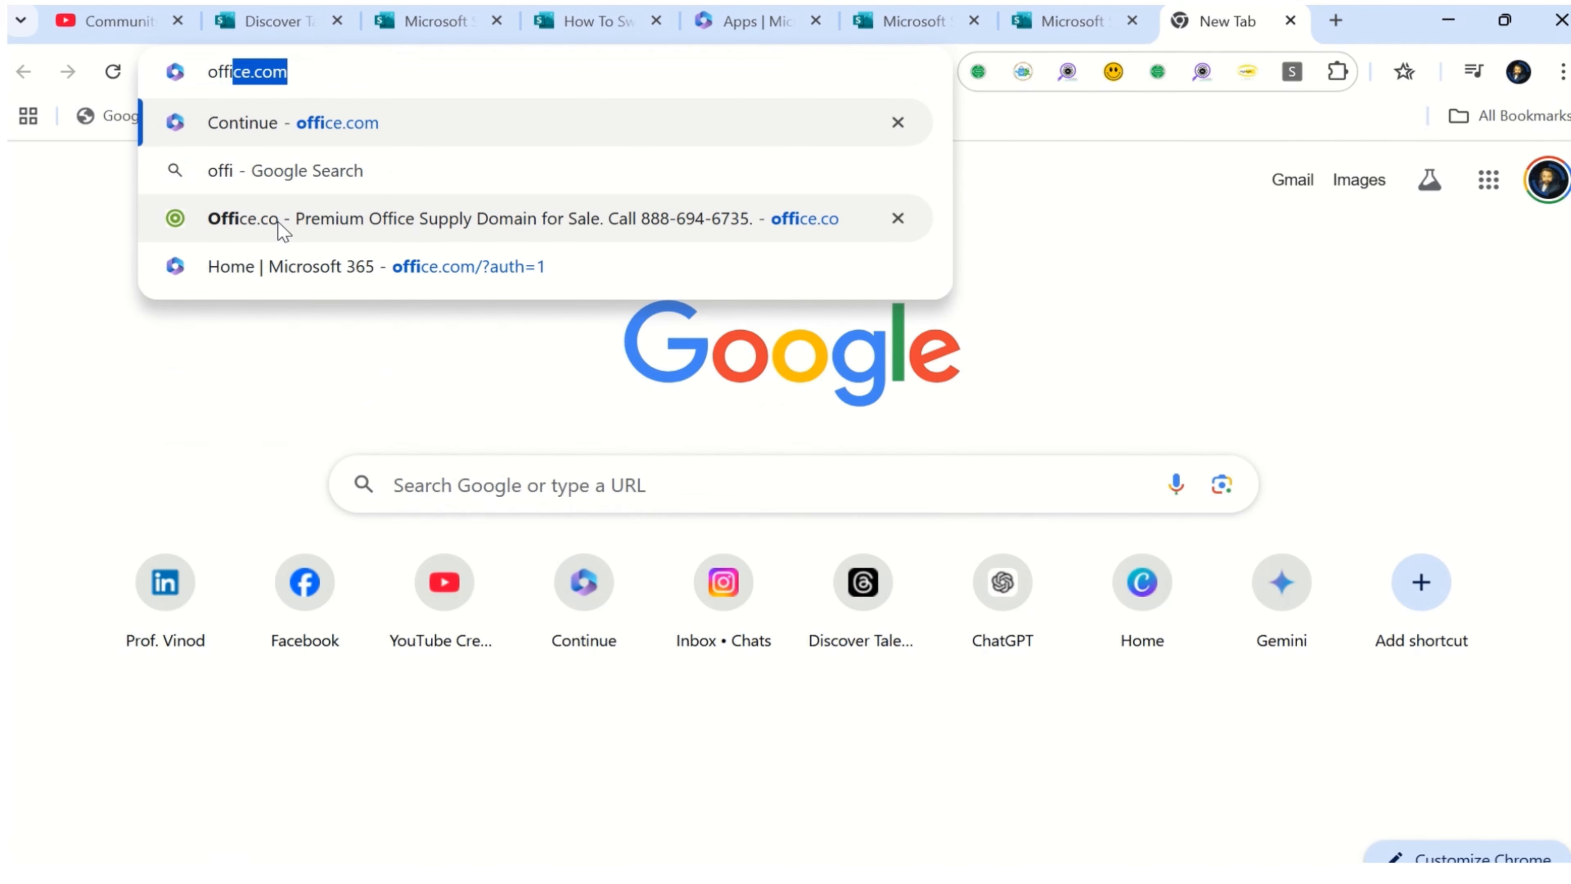
{"action": "key", "text": "Return"}
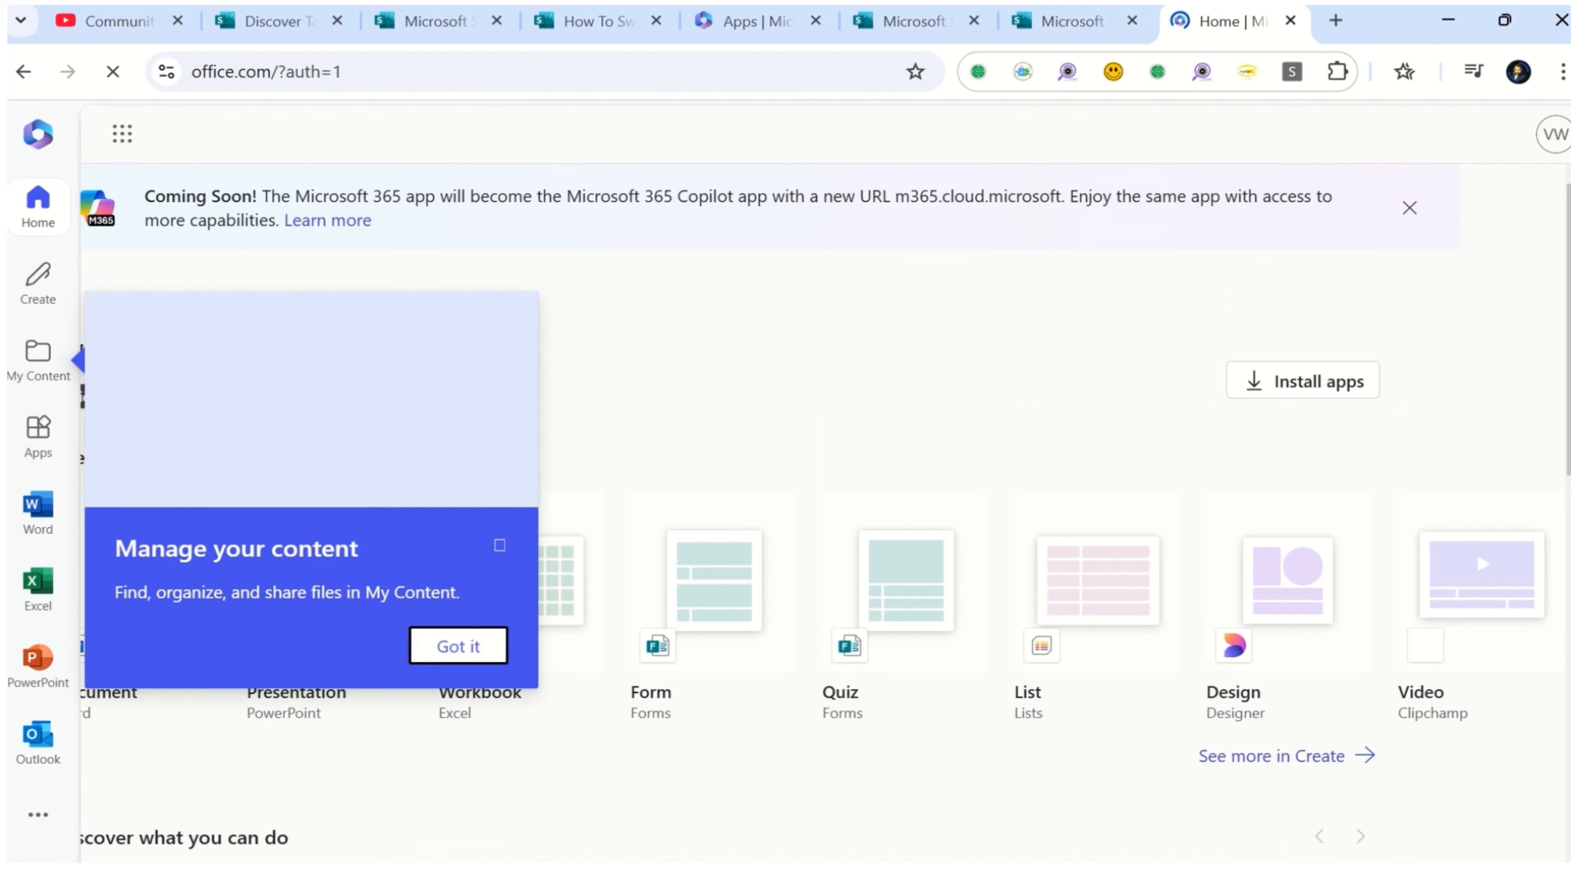
{"action": "left_click", "coordinate": [454, 644]}
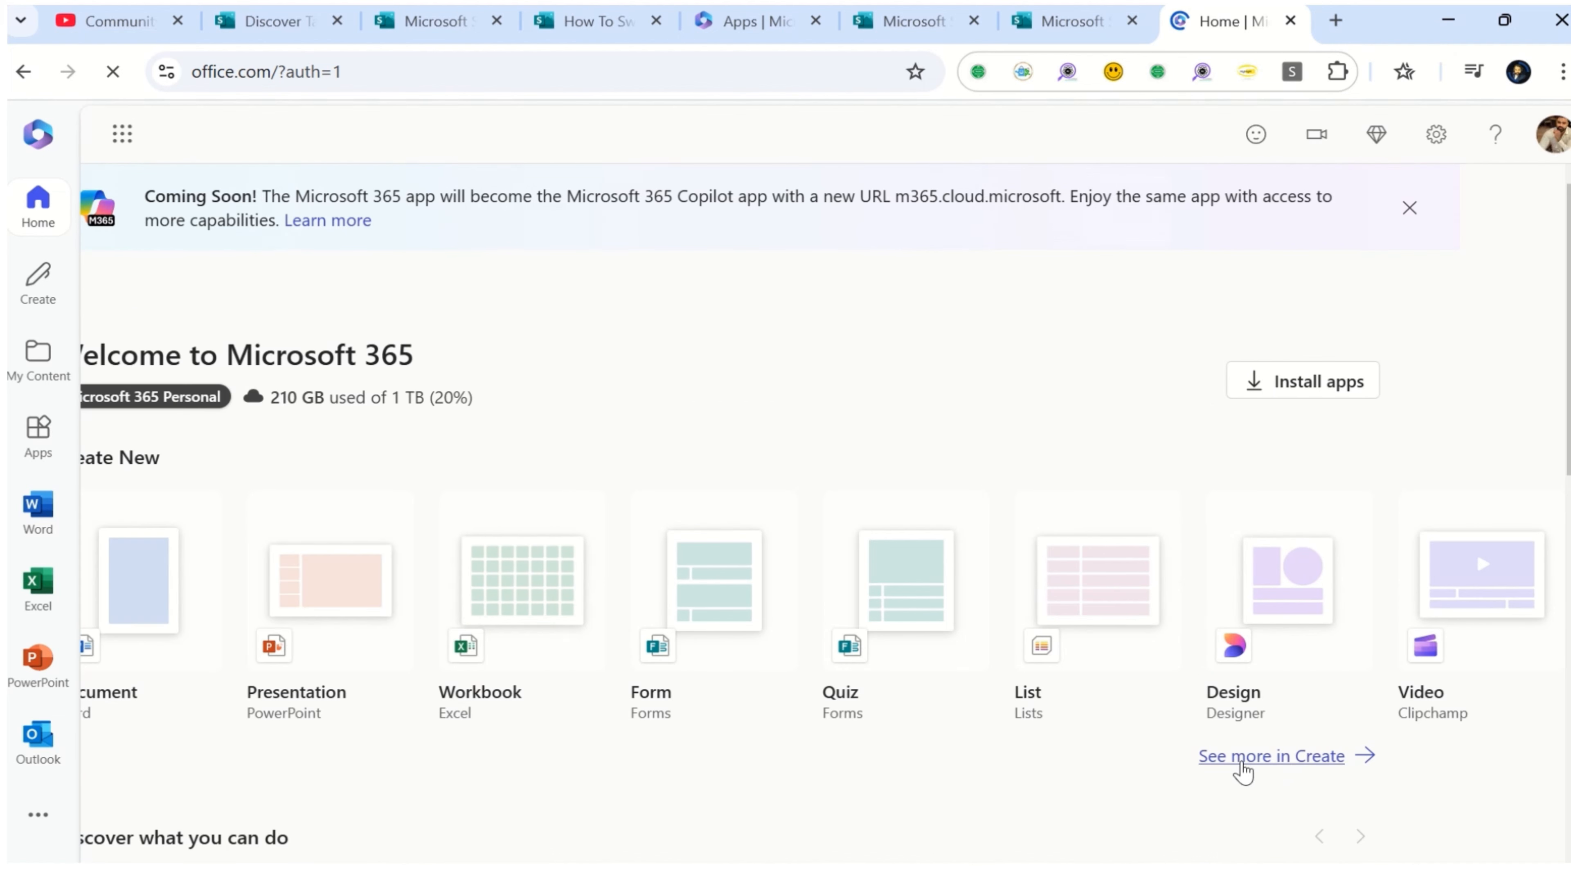
Locate the Sway option on the Microsoft 365 Create page and return to the Sway home page
{"action": "left_click", "coordinate": [1242, 756]}
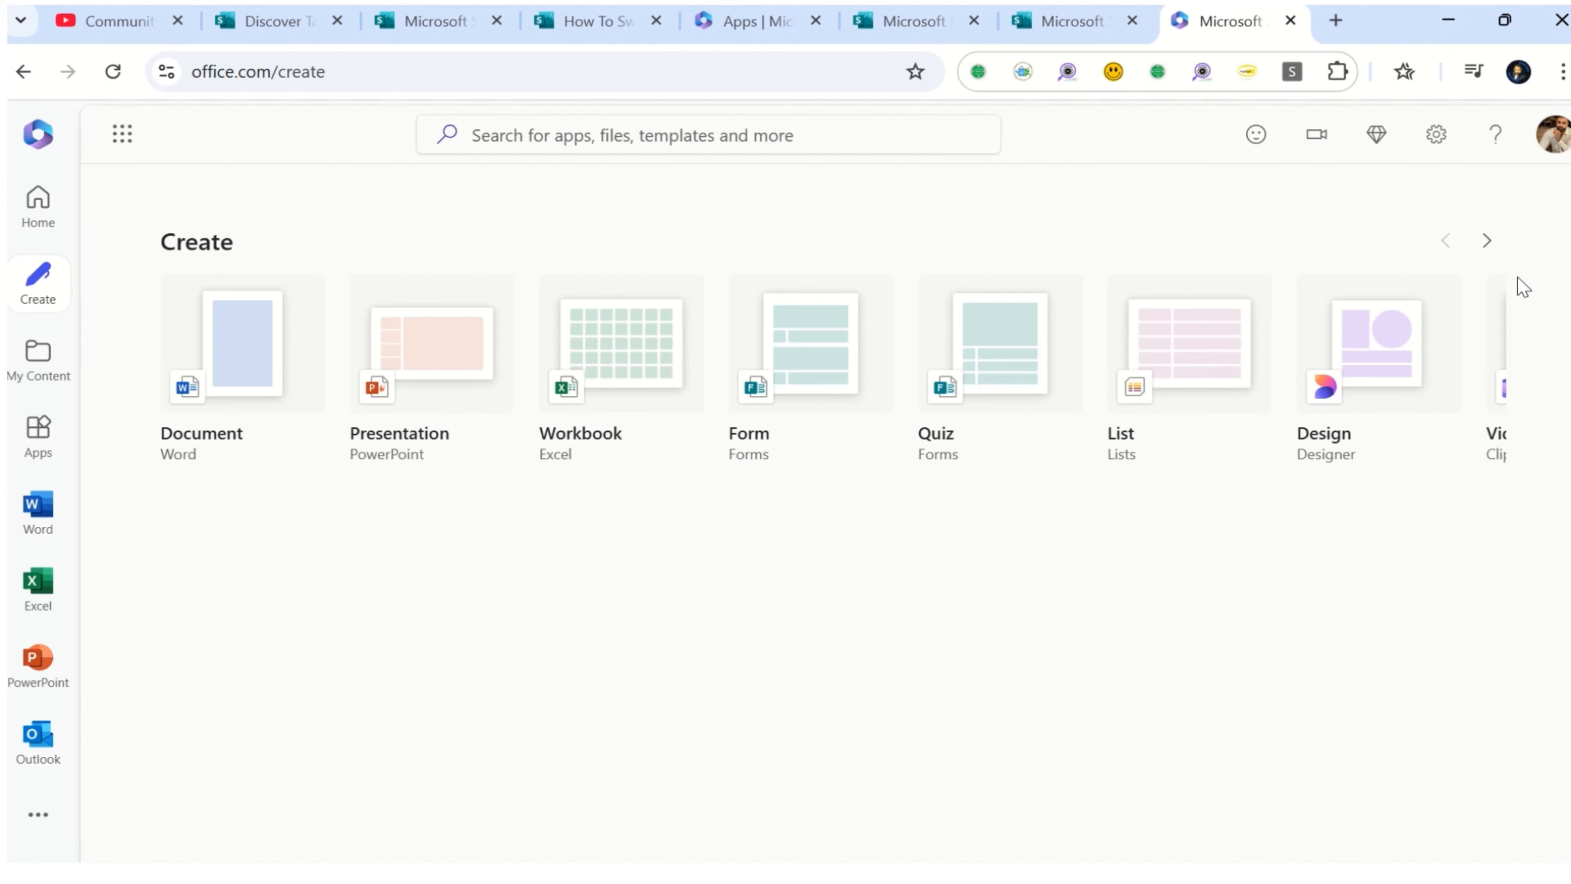
{"action": "left_click", "coordinate": [1487, 241]}
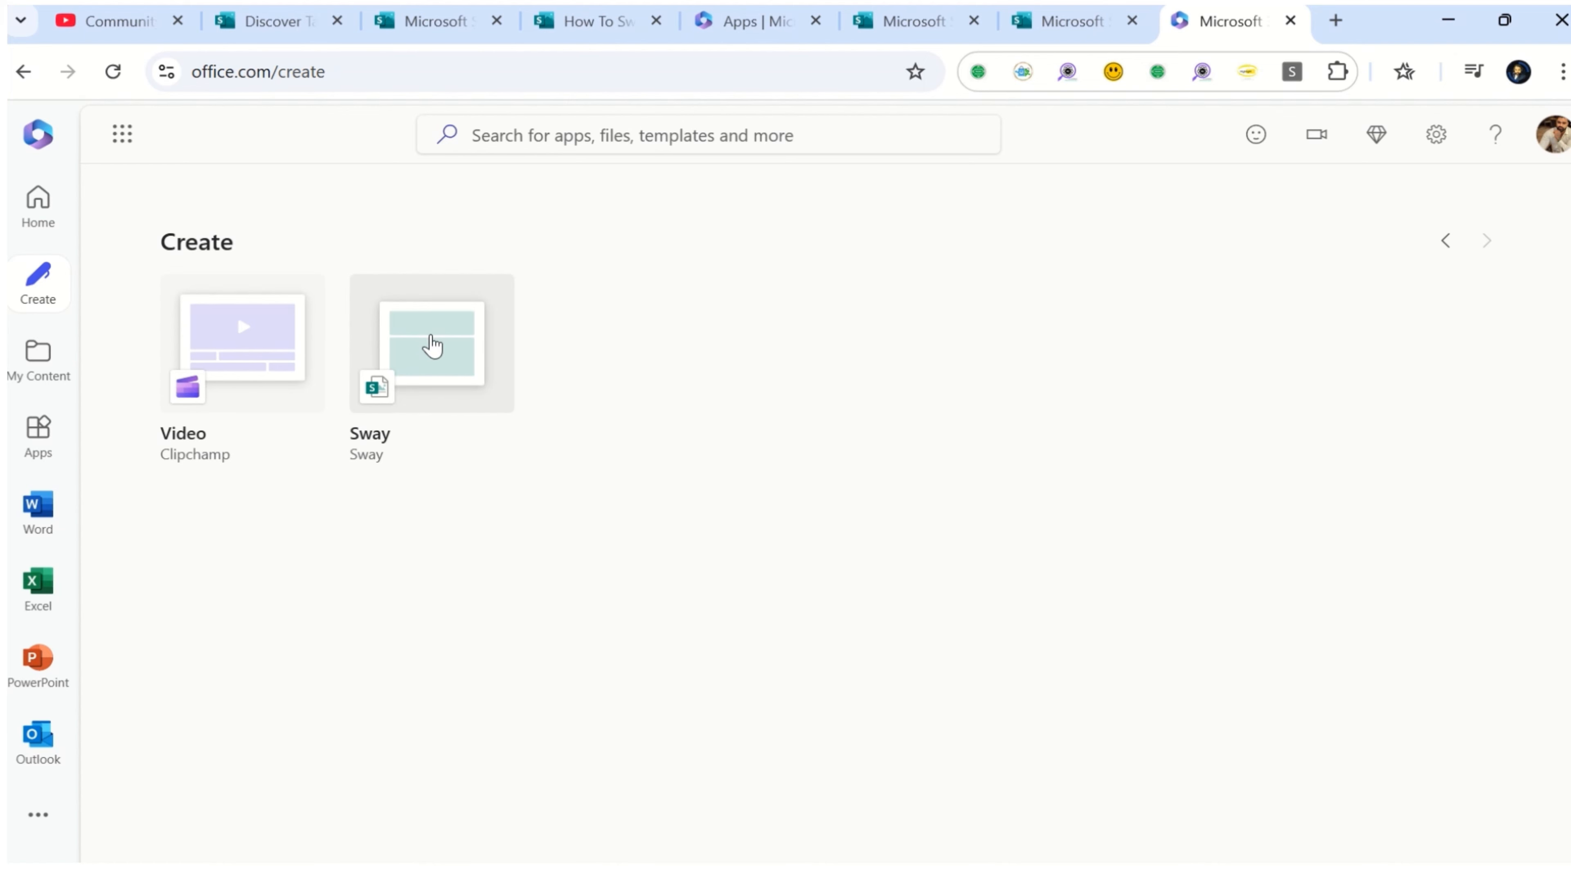
{"action": "left_click", "coordinate": [1057, 21]}
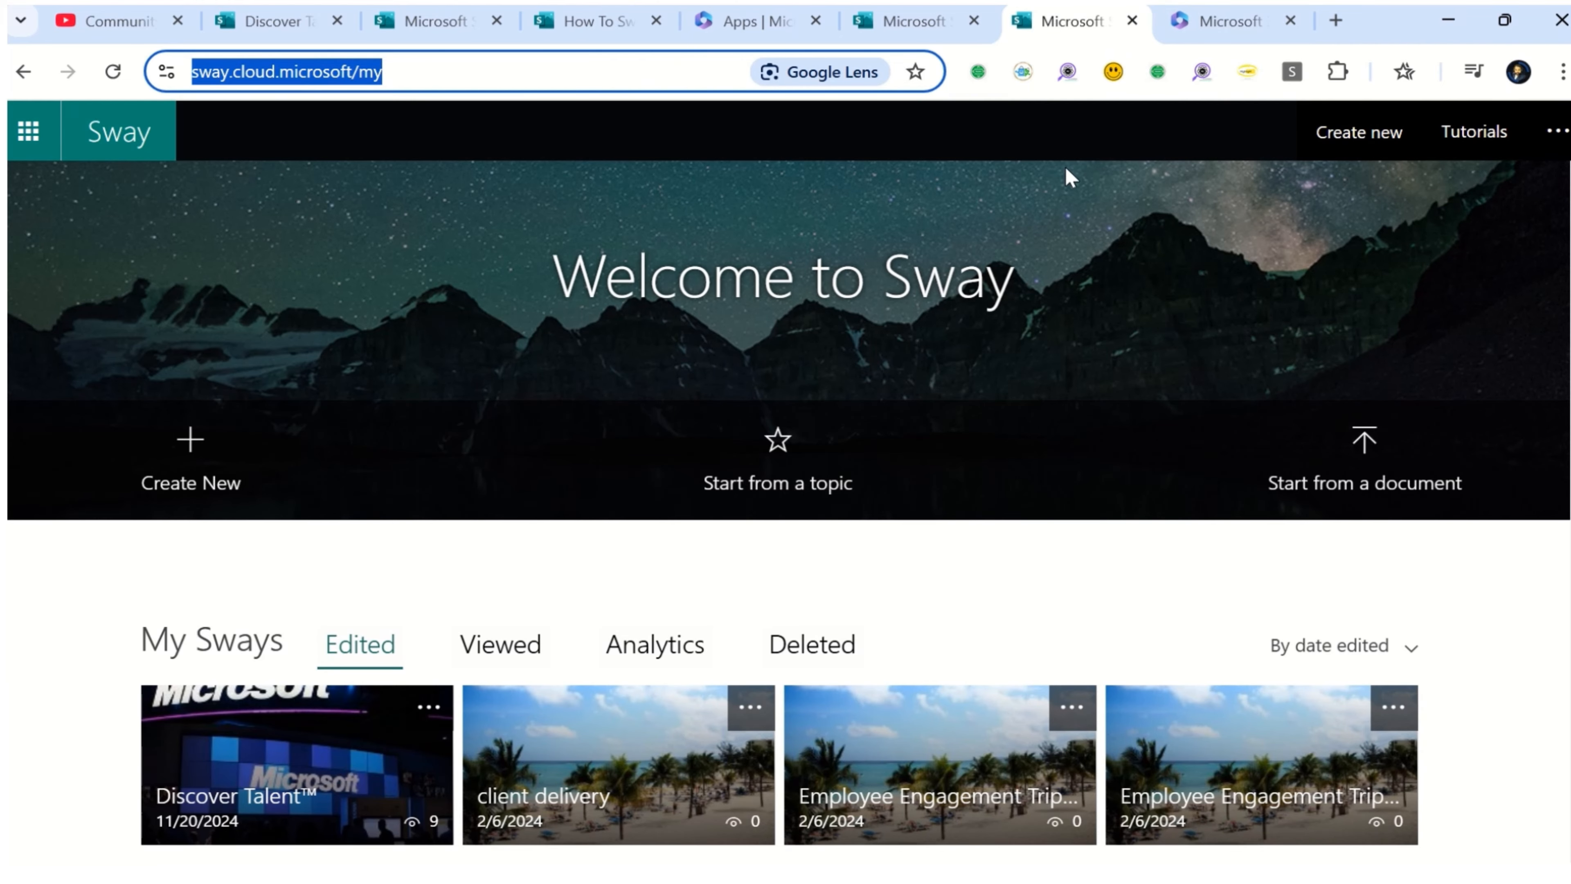
{"action": "scroll", "coordinate": [986, 272], "scroll_direction": "down", "scroll_amount": 4}
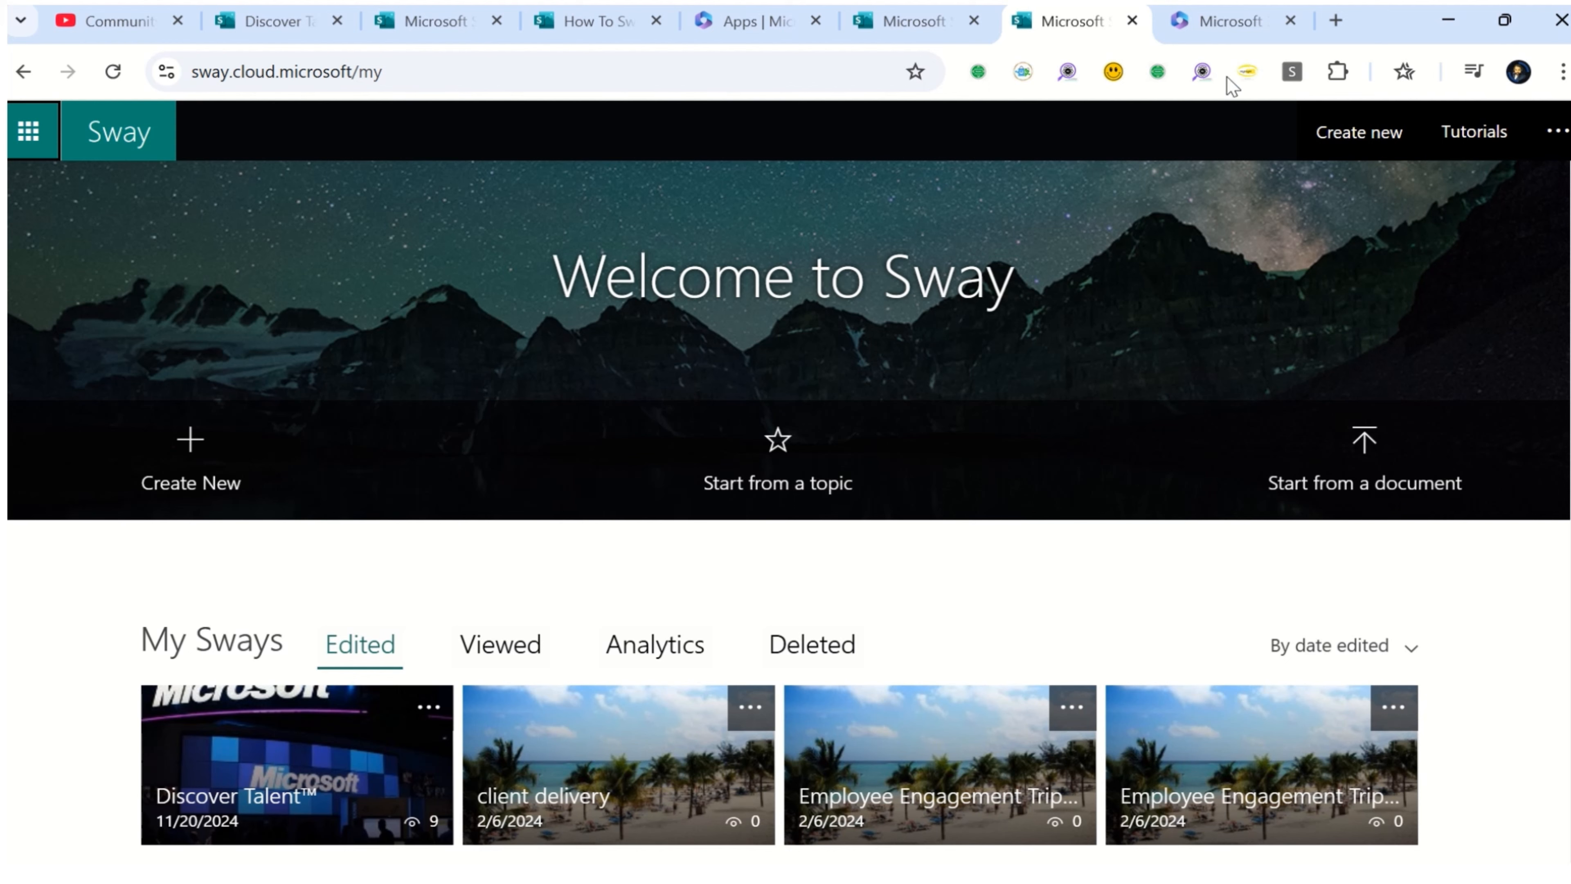
Load Copilot from copilot.microsoft.com in the tab showing the Microsoft 365 Create page, leaving the chat path out of the address
{"action": "left_click", "coordinate": [1212, 24]}
{"action": "left_click", "coordinate": [321, 72]}
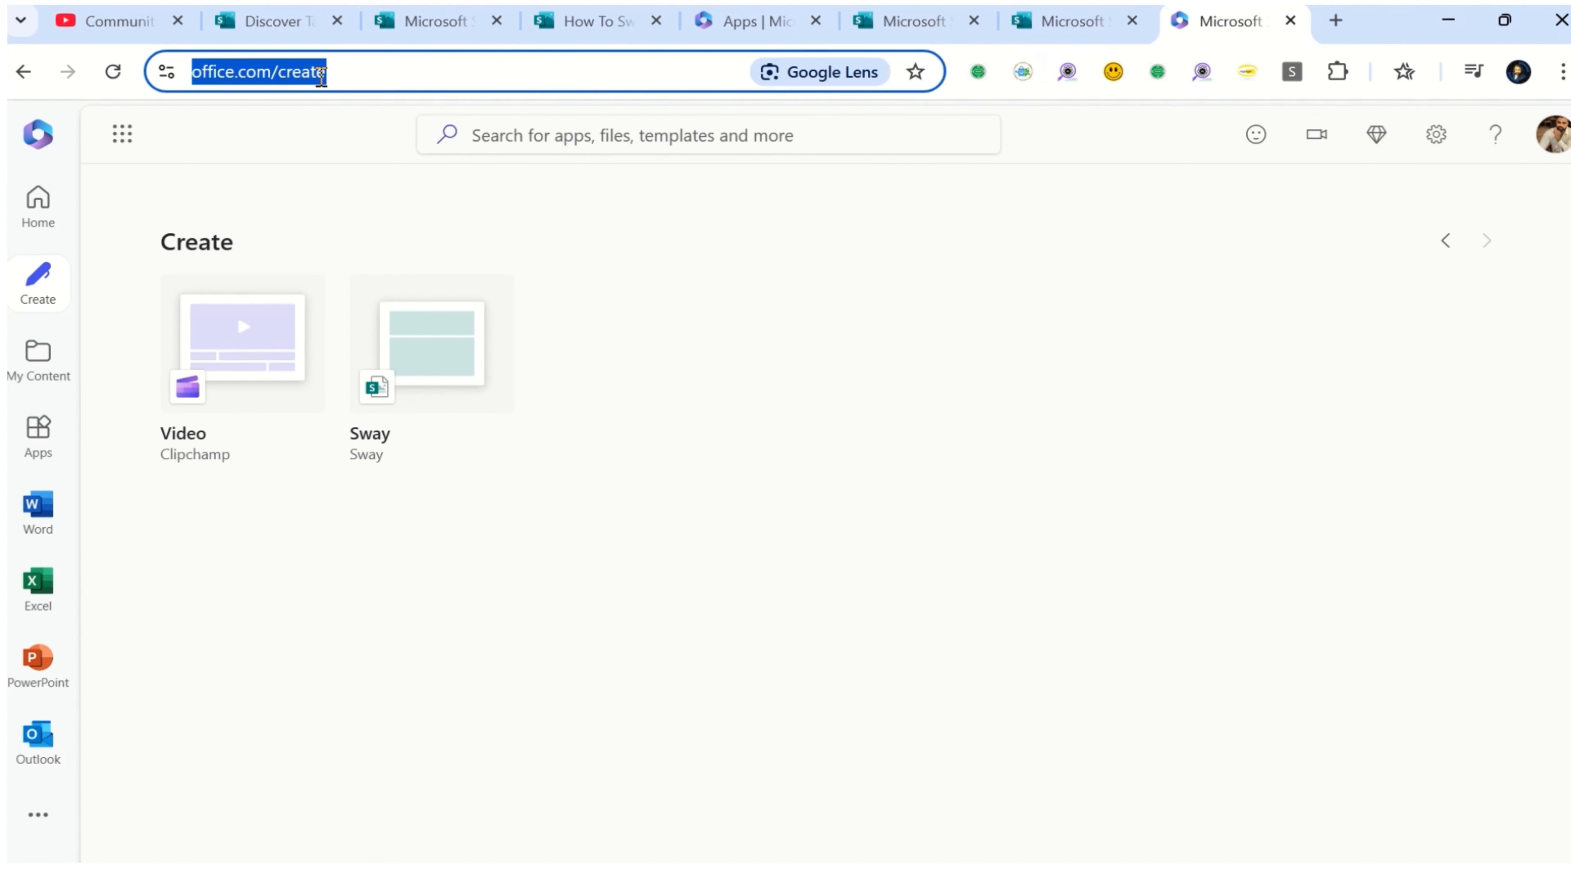
{"action": "type", "text": "copilot.microsoft"}
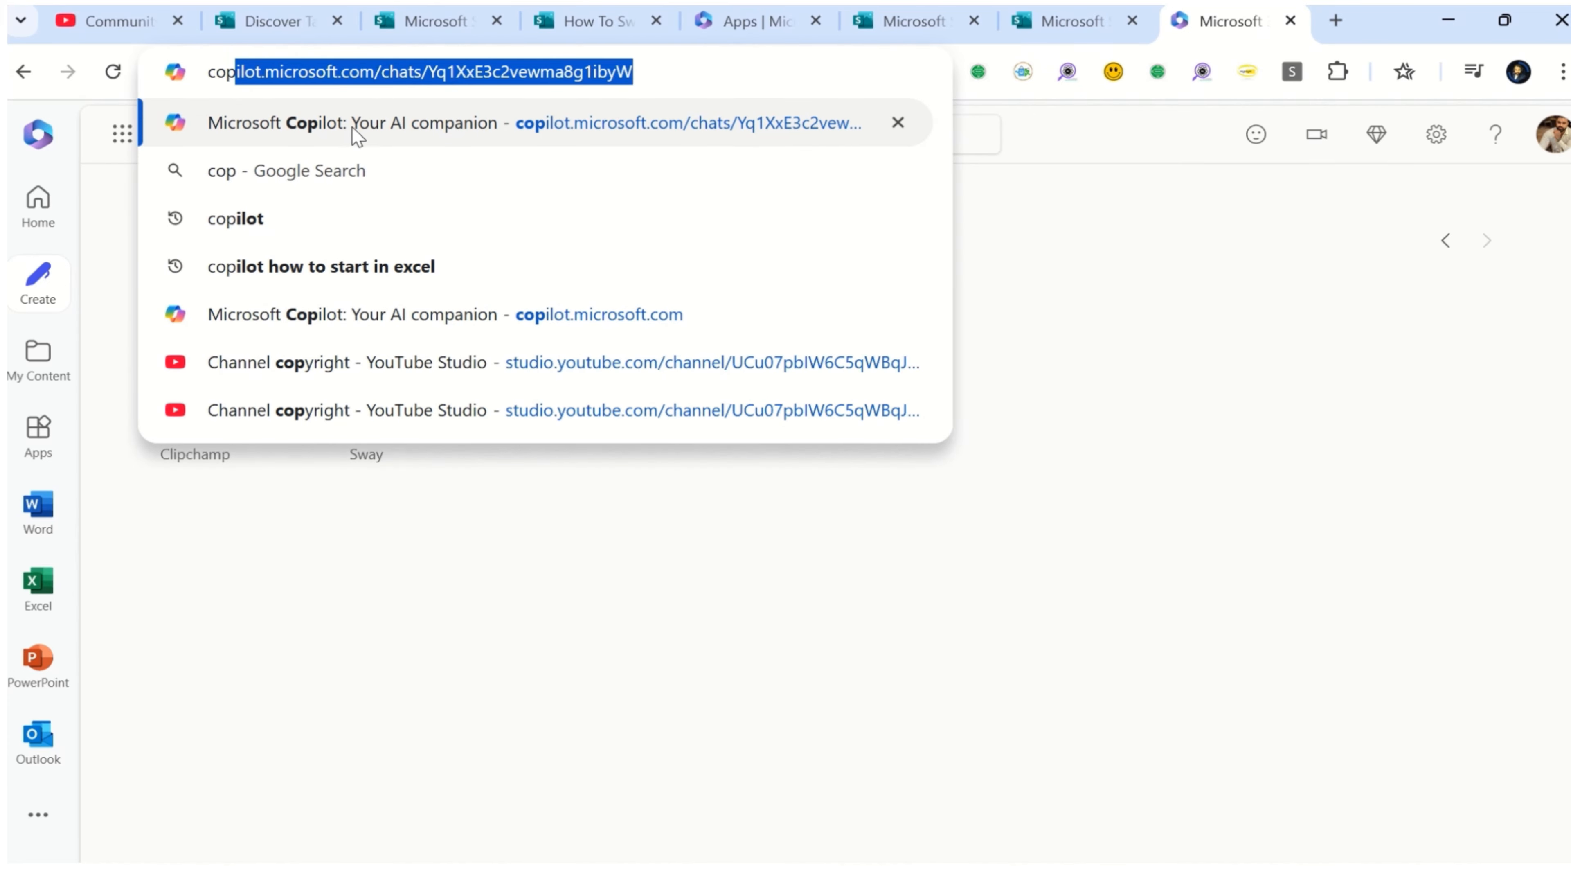
{"action": "left_click", "coordinate": [385, 72]}
{"action": "left_click_drag", "start_coordinate": [387, 72], "coordinate": [729, 99]}
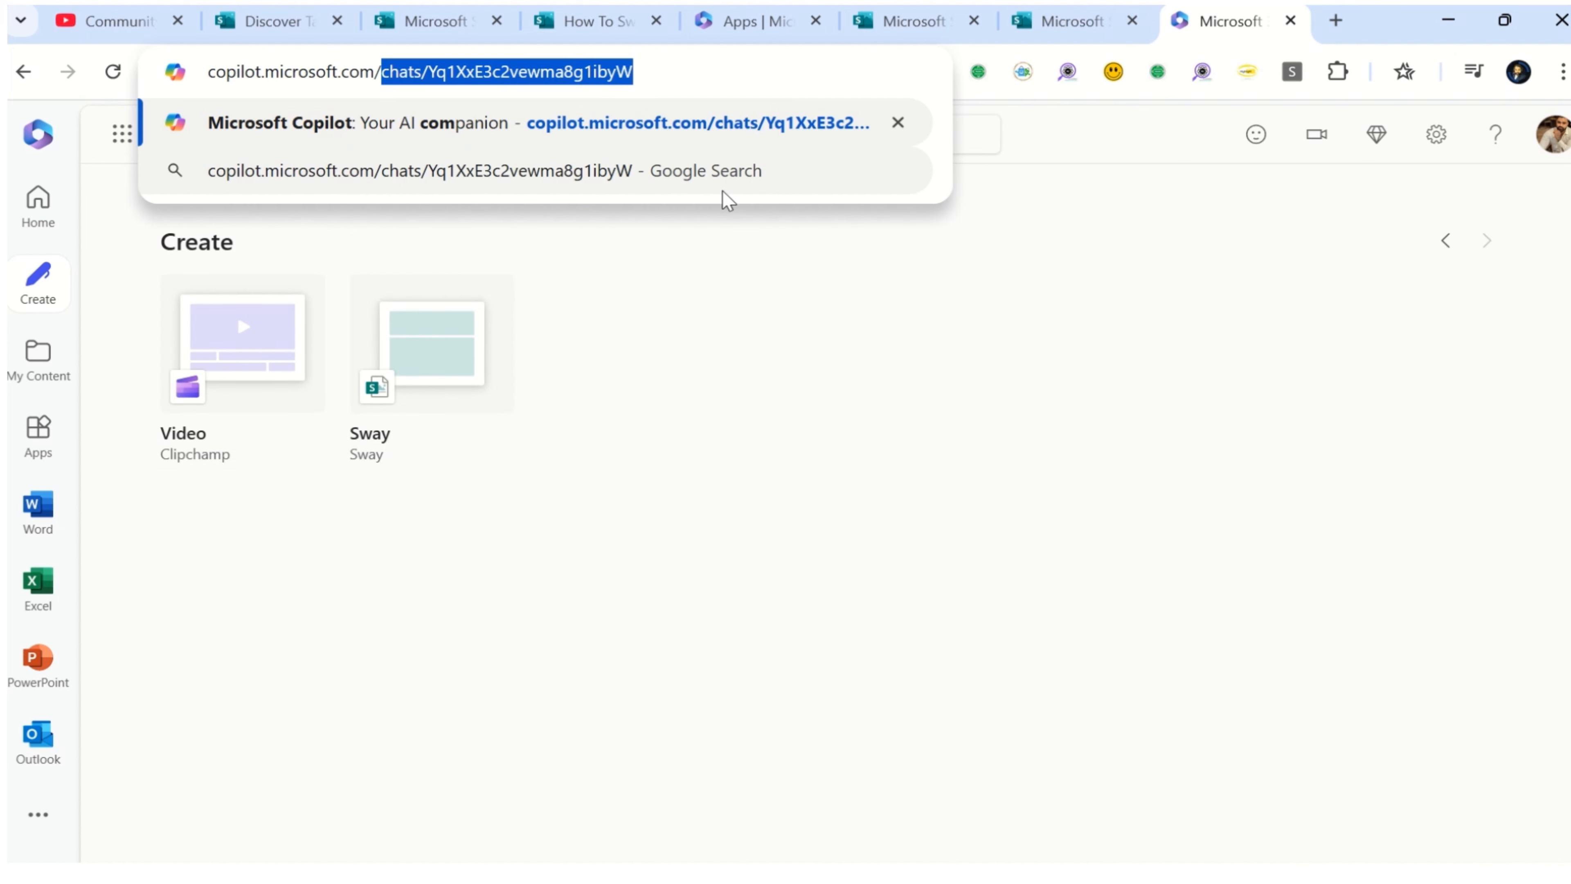
{"action": "key", "text": "BackSpace"}
{"action": "key", "text": "Return"}
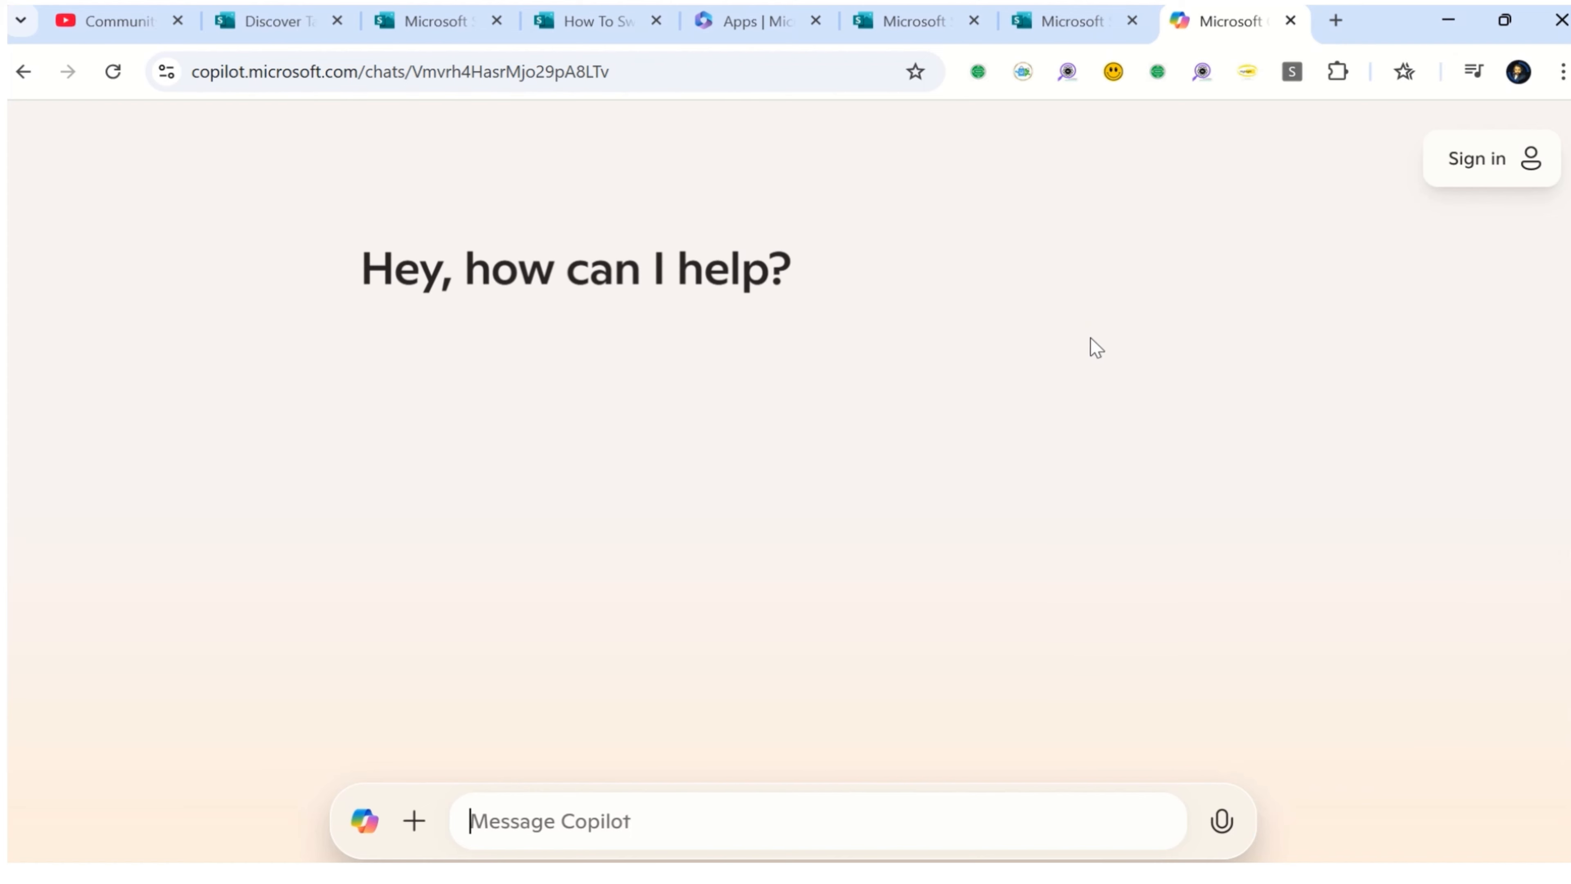
Return to the Sway home page and create an outline from the topic Cat
{"action": "left_click", "coordinate": [903, 30]}
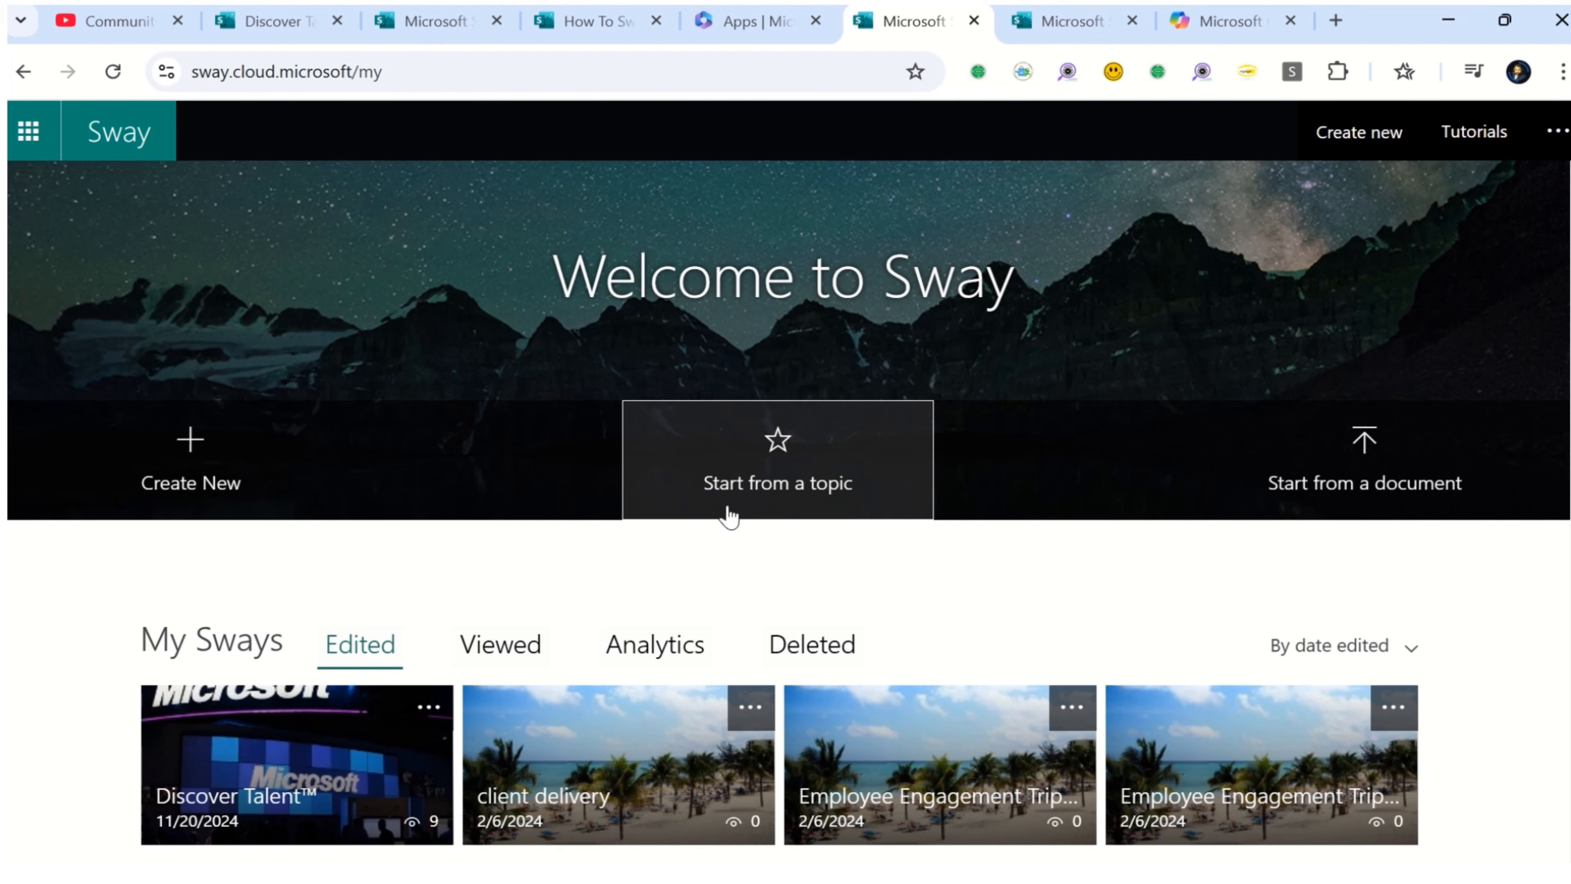
{"action": "left_click", "coordinate": [741, 494]}
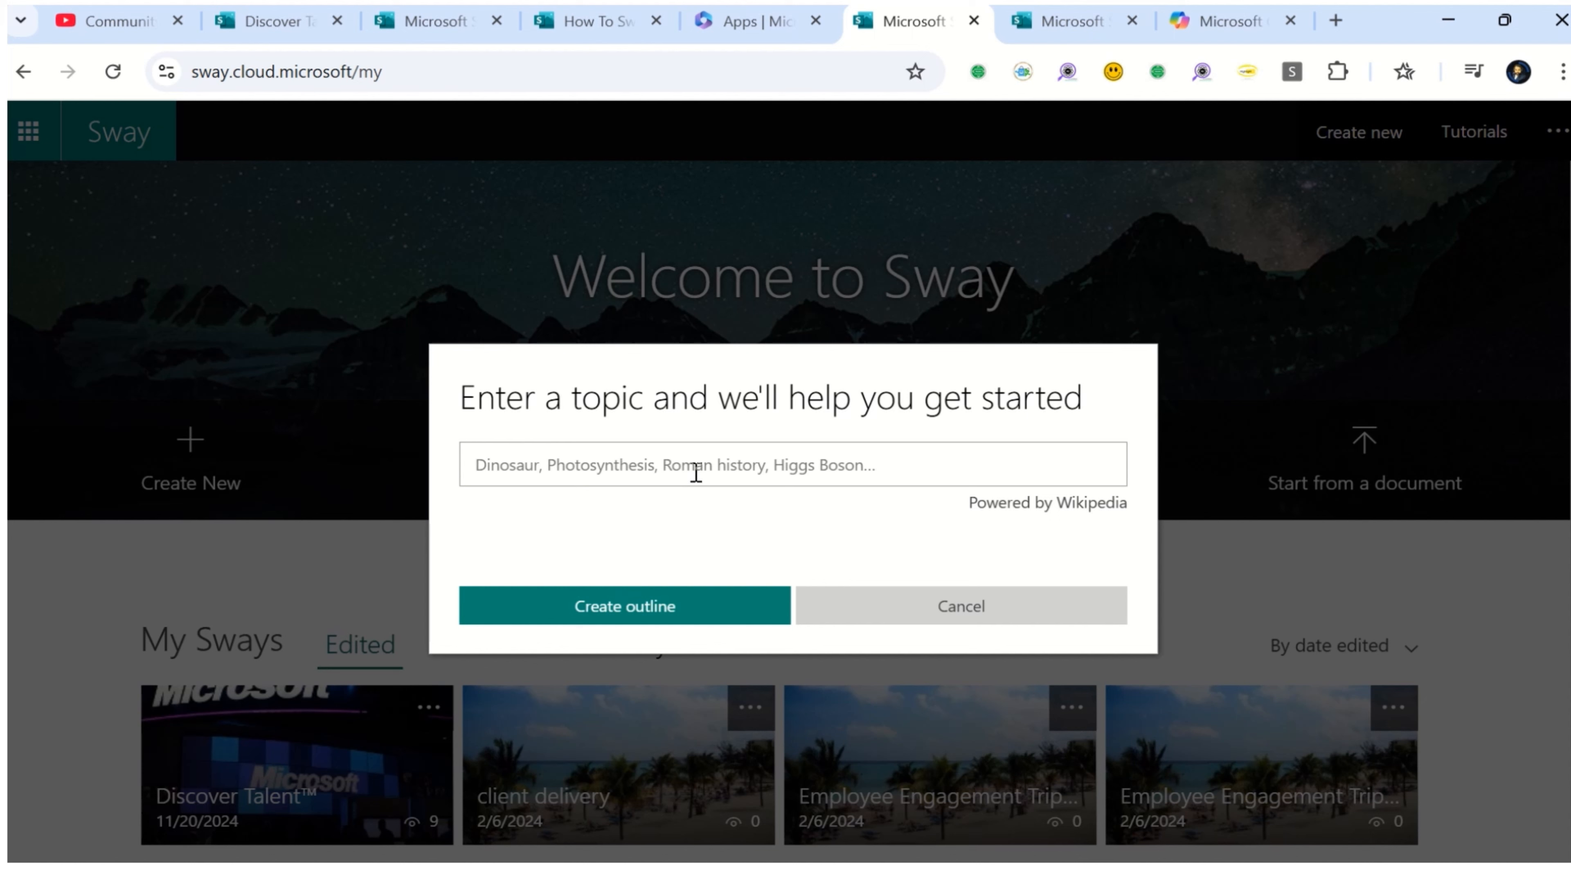
{"action": "type", "text": "Cat"}
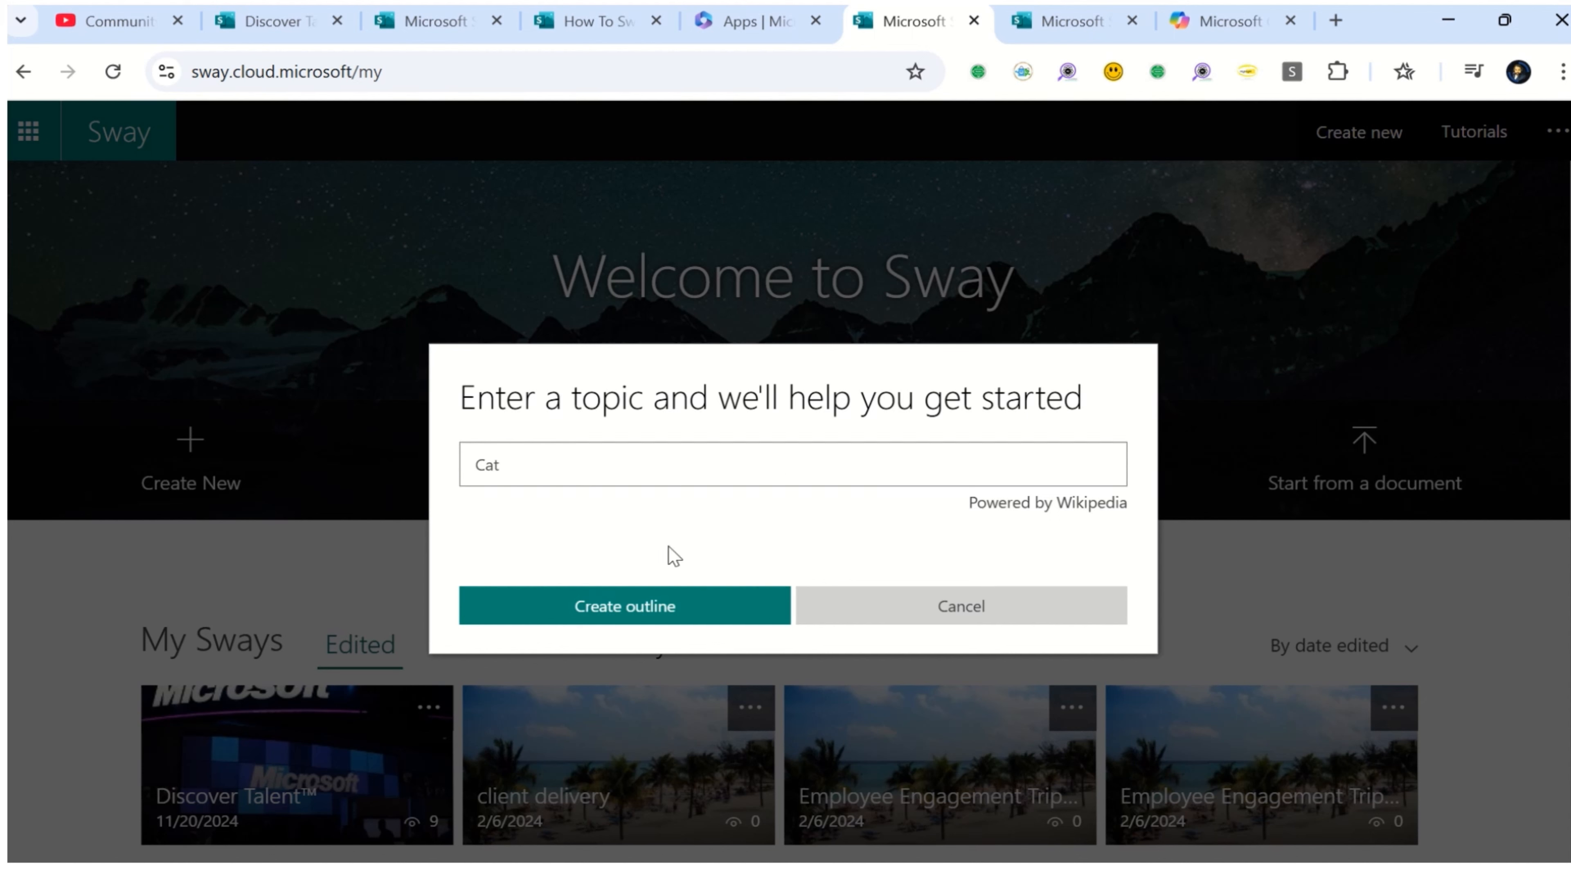
{"action": "left_click", "coordinate": [634, 613]}
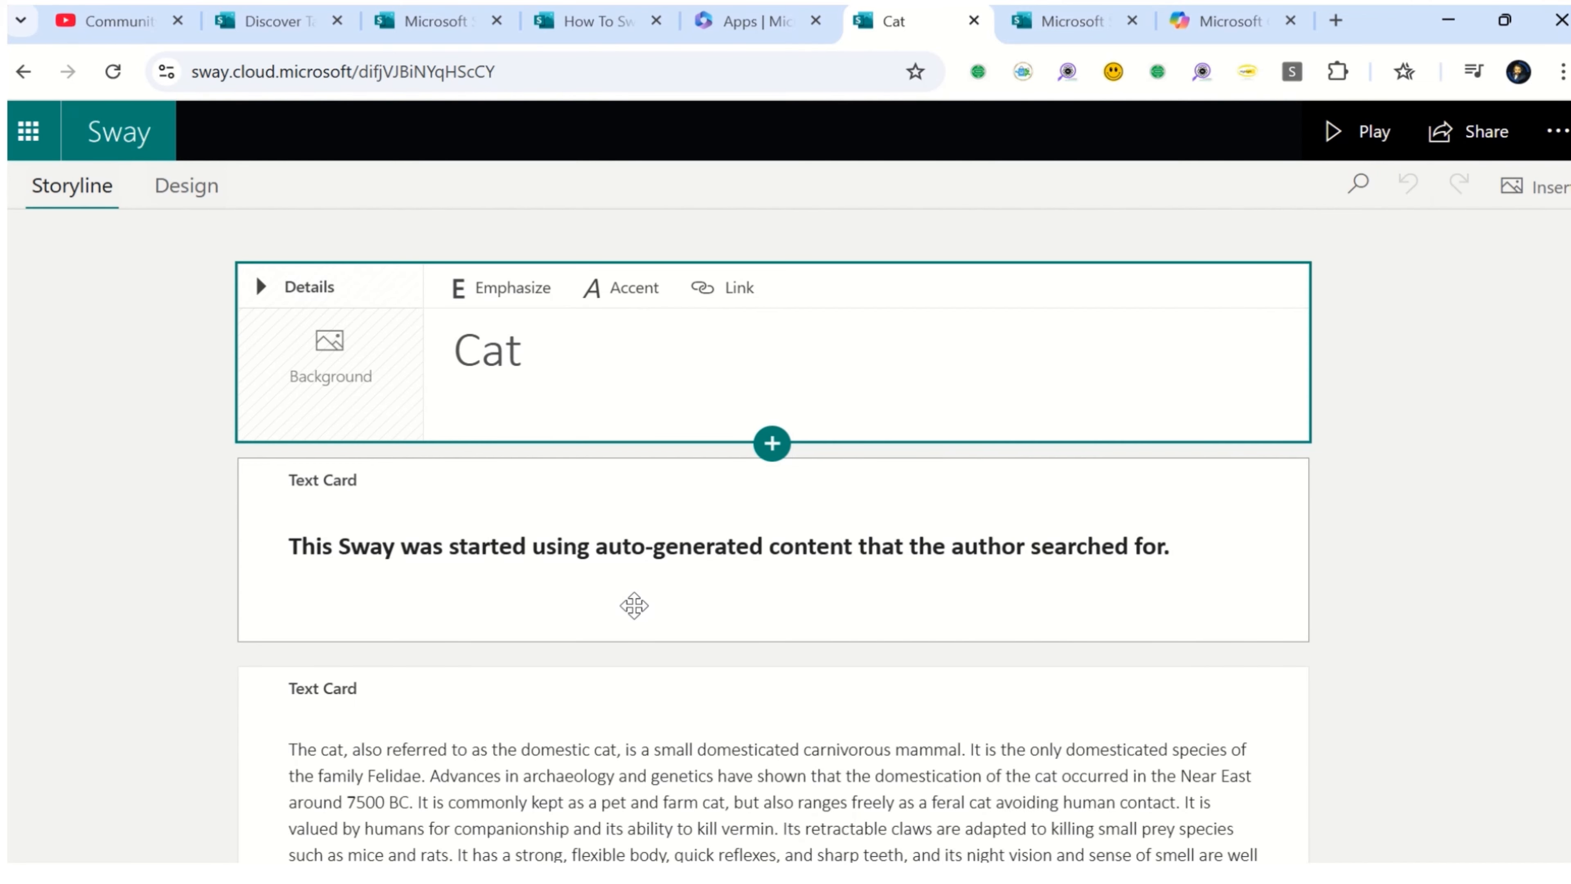
Examine the Cat storyline cards, play the Sway through to its reference list, and return to editing
{"action": "scroll", "coordinate": [982, 550], "scroll_direction": "down", "scroll_amount": 5}
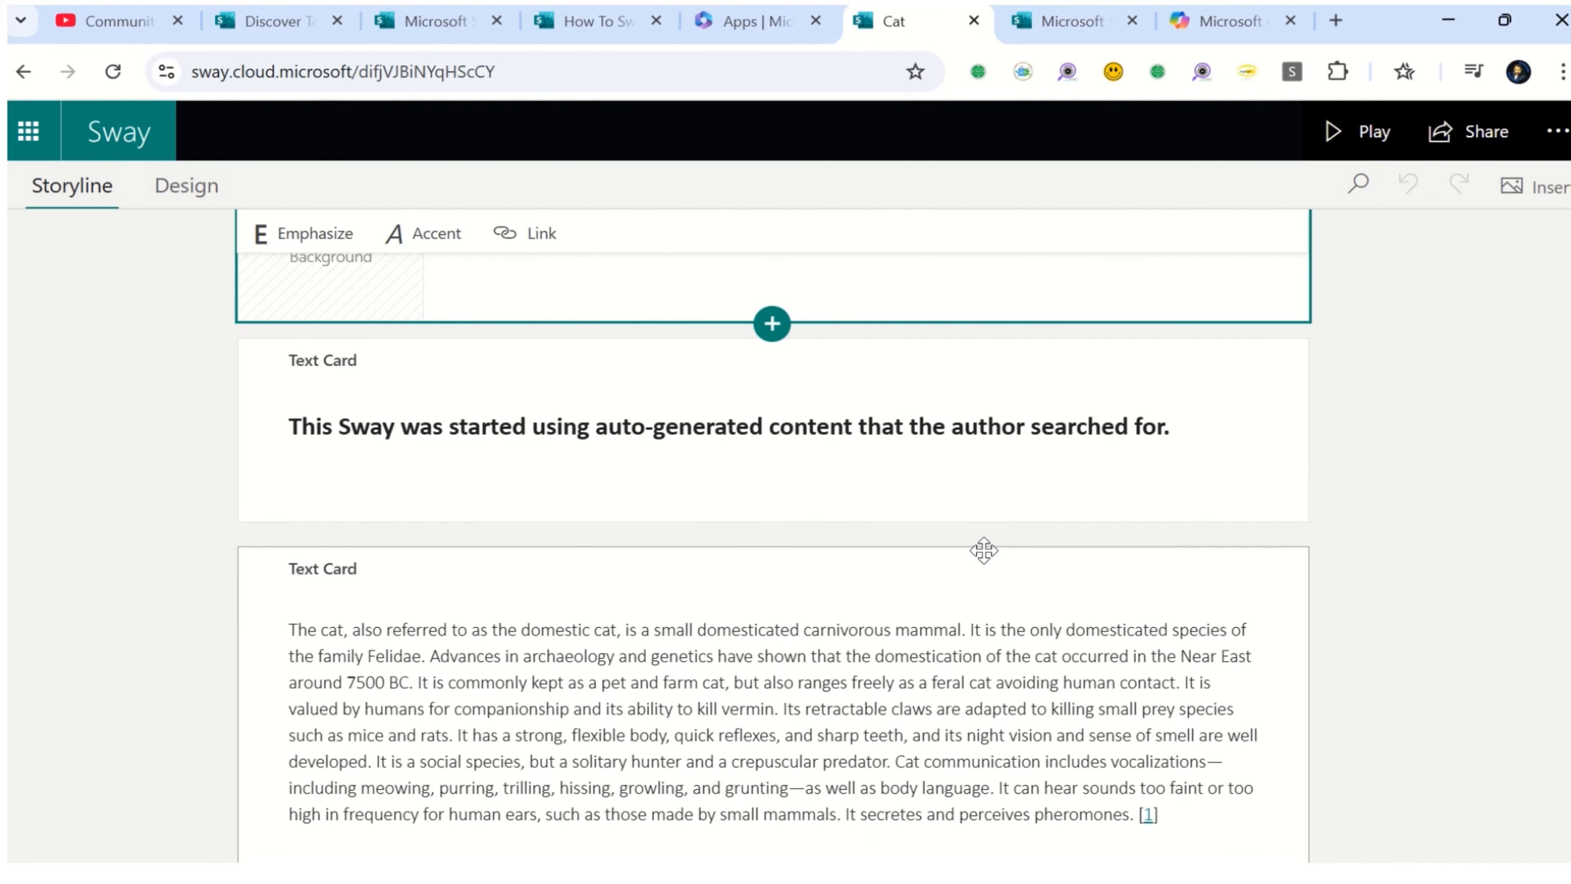
{"action": "scroll", "coordinate": [982, 538], "scroll_direction": "down", "scroll_amount": 16}
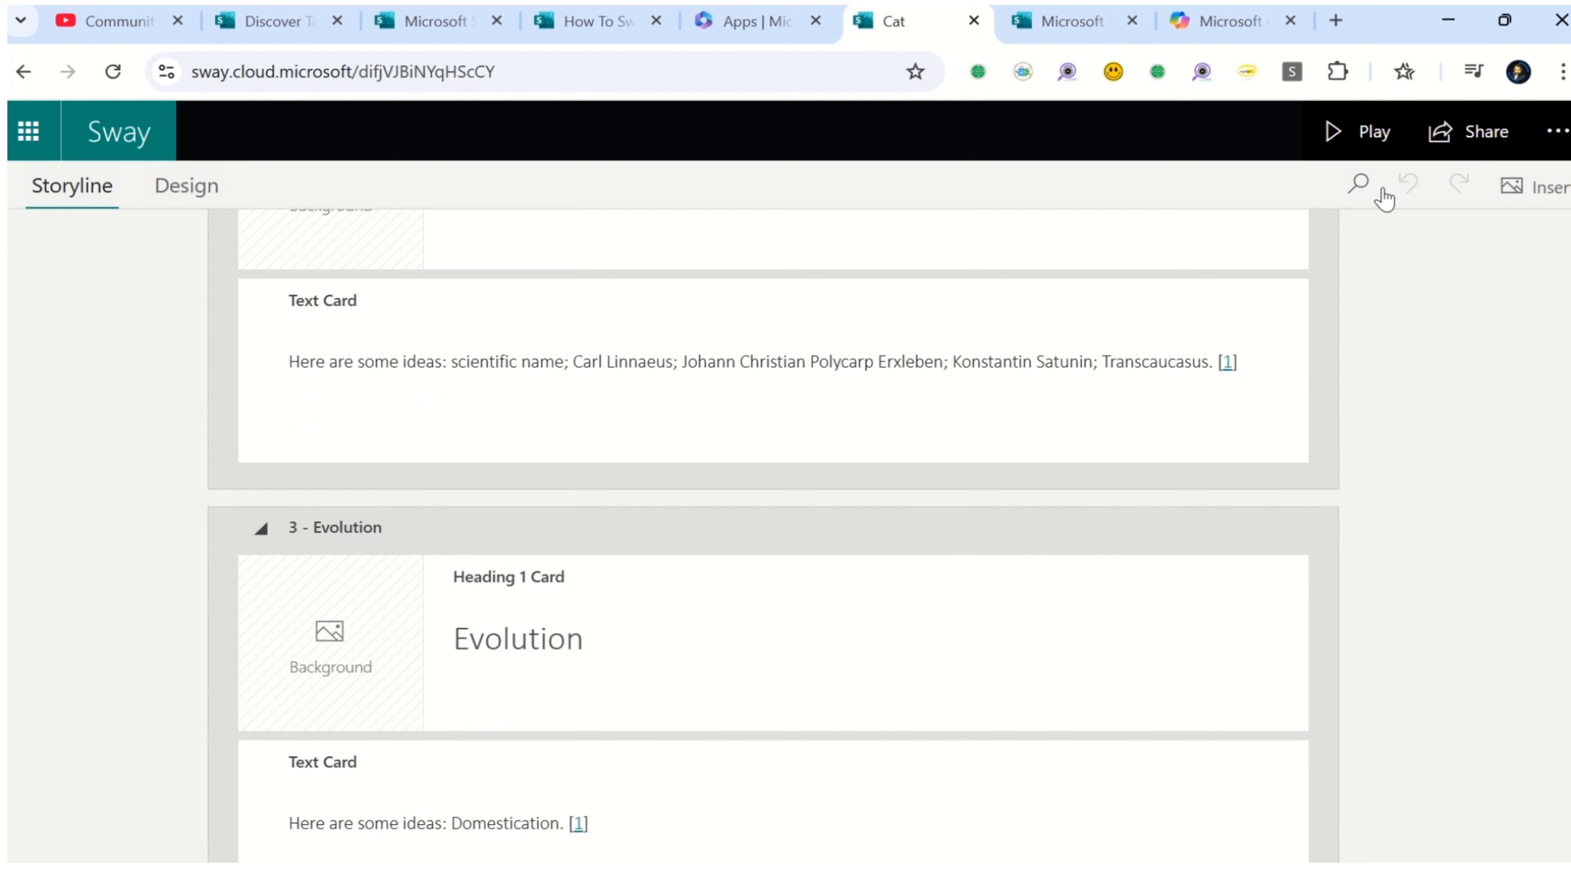
{"action": "left_click", "coordinate": [1374, 131]}
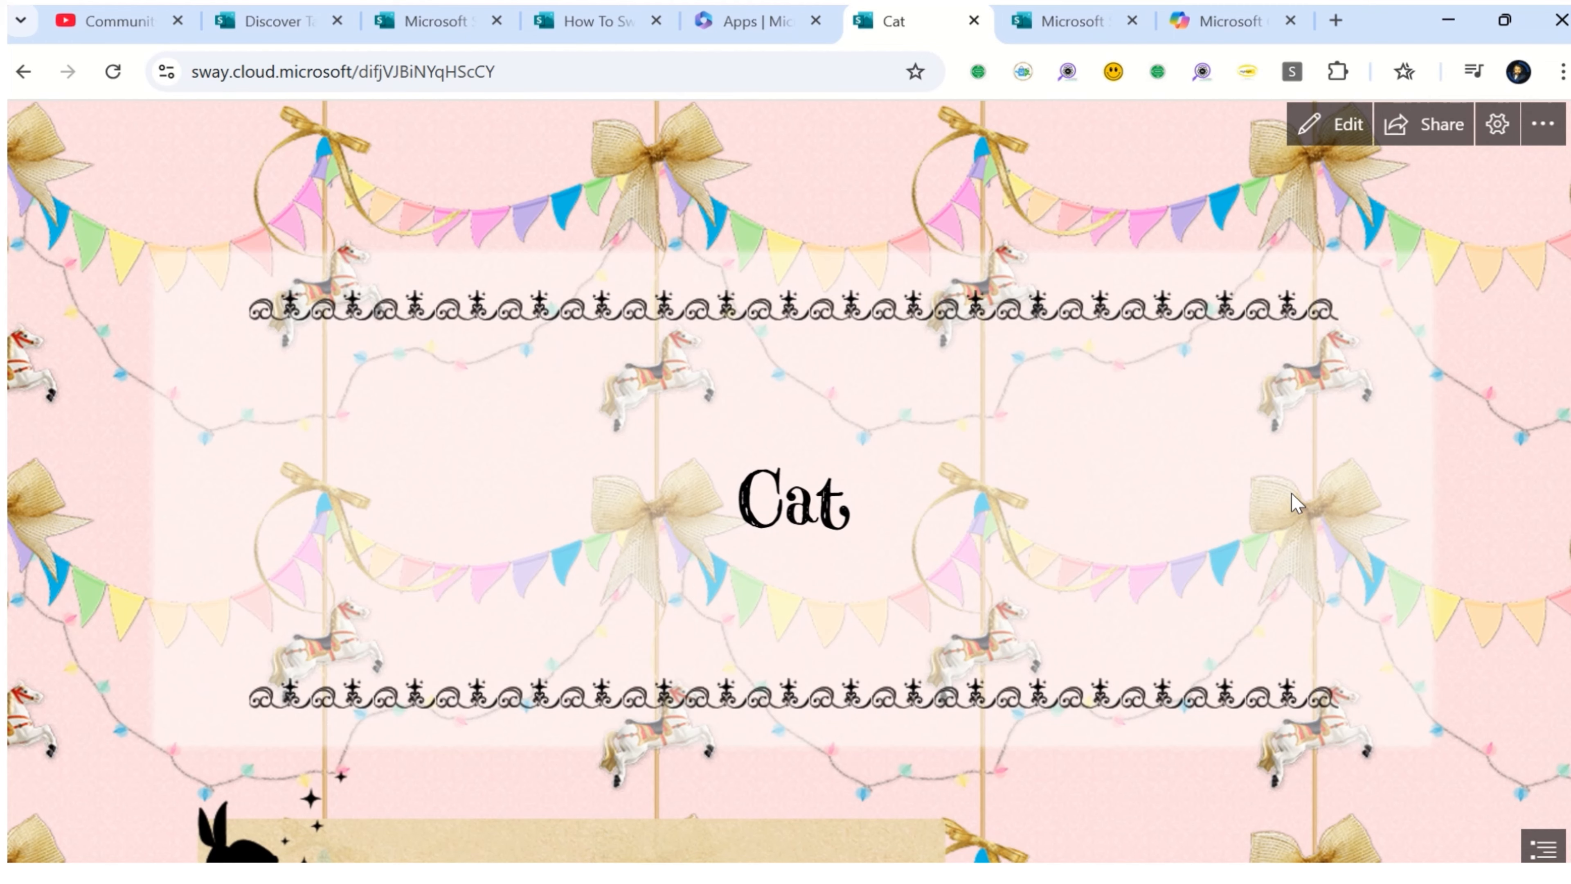
{"action": "scroll", "coordinate": [965, 337], "scroll_direction": "down", "scroll_amount": 10}
{"action": "scroll", "coordinate": [961, 378], "scroll_direction": "down", "scroll_amount": 8}
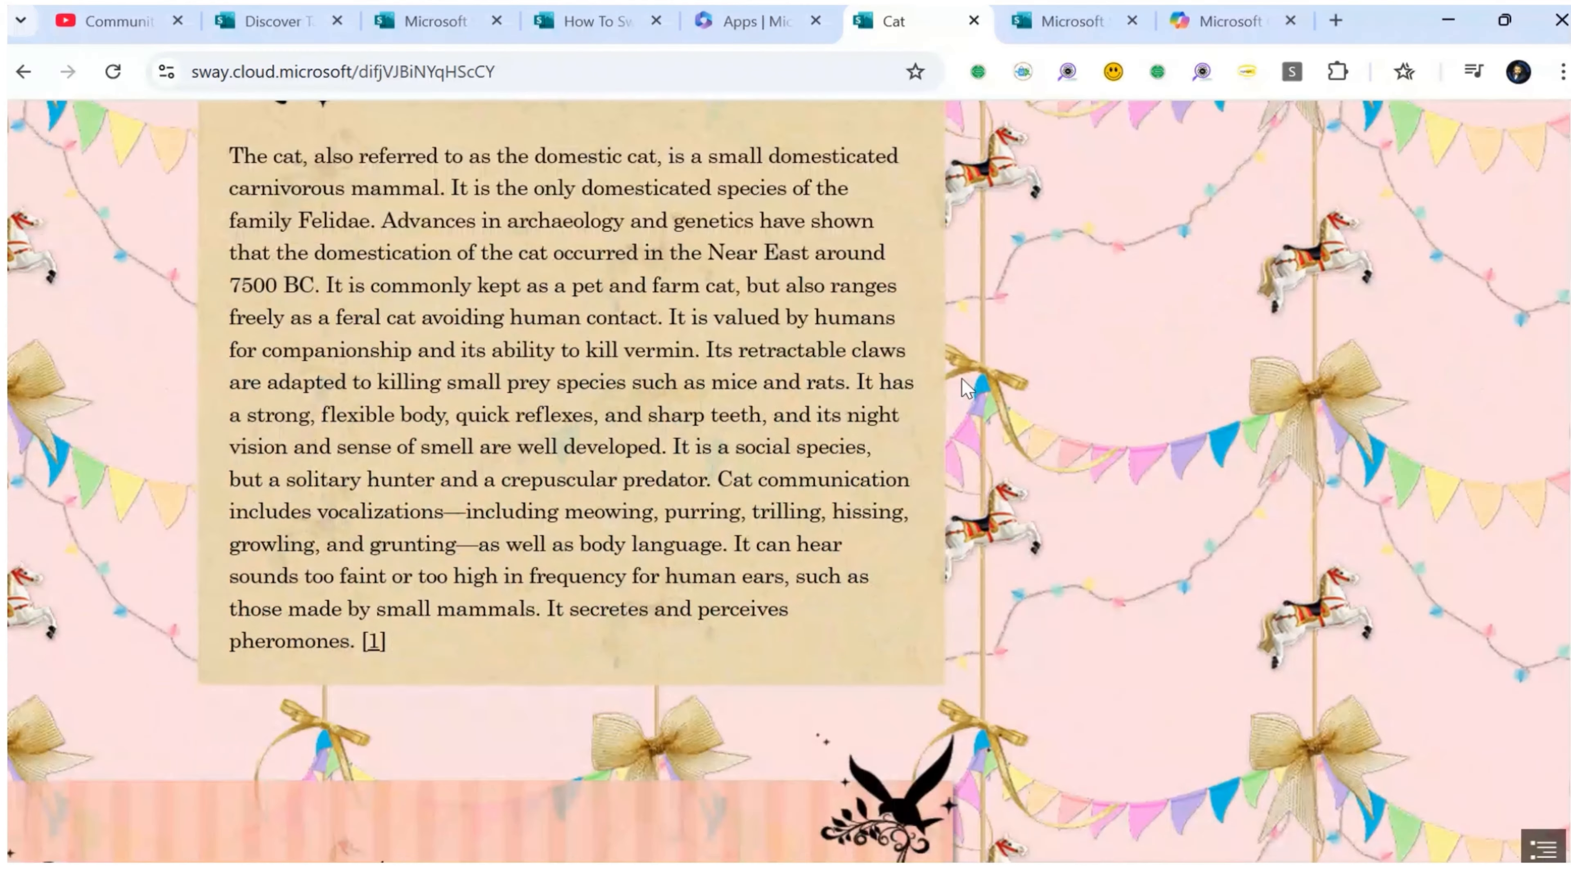
{"action": "scroll", "coordinate": [972, 404], "scroll_direction": "down", "scroll_amount": 3}
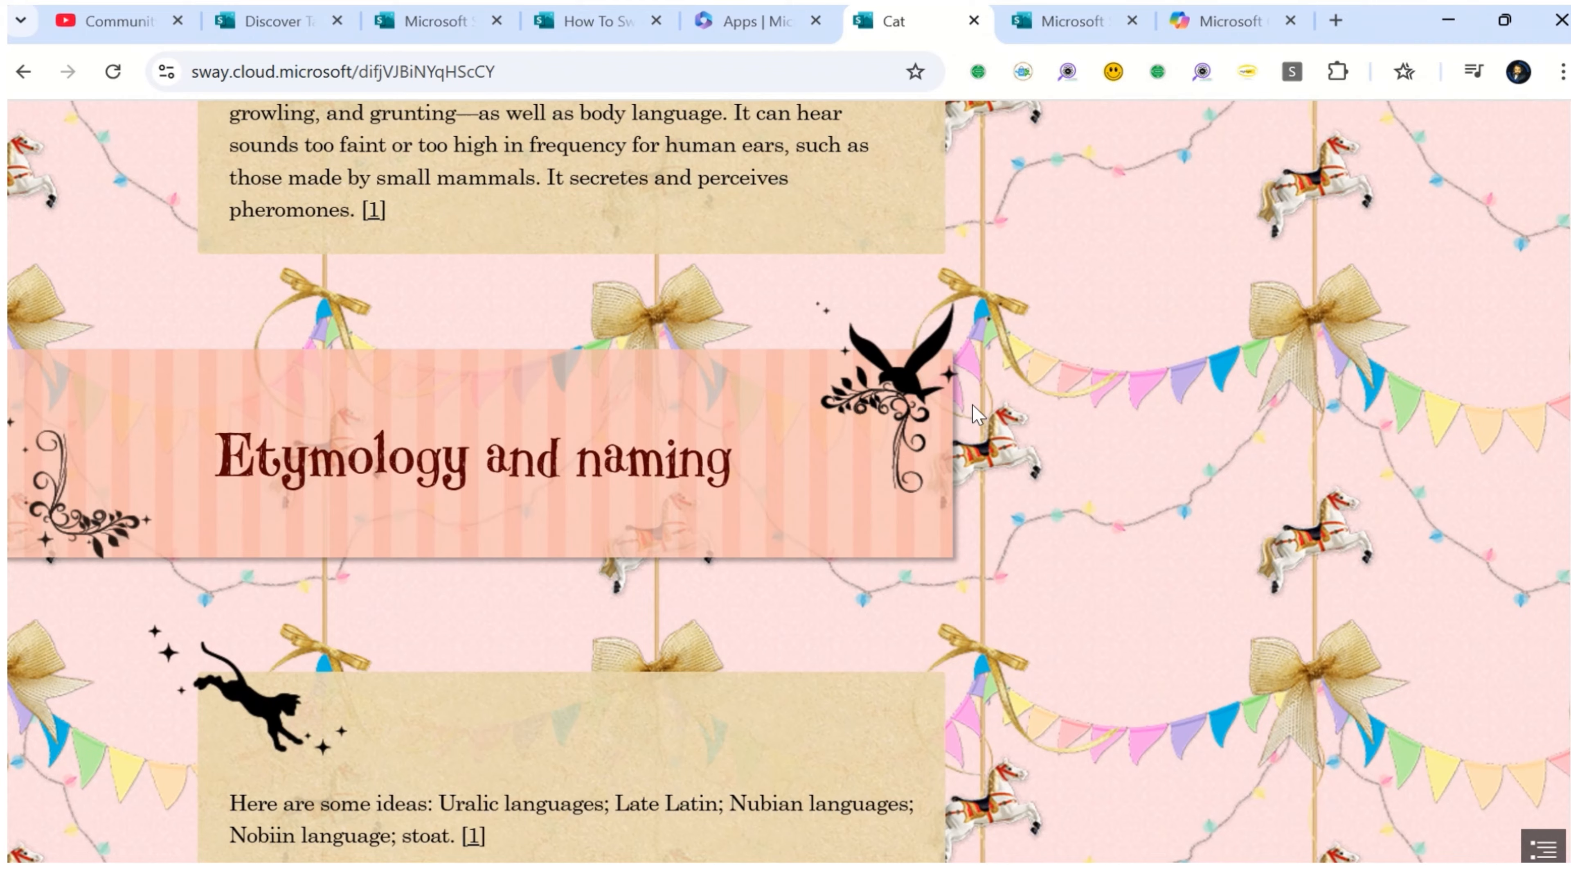
{"action": "scroll", "coordinate": [973, 412], "scroll_direction": "down", "scroll_amount": 15}
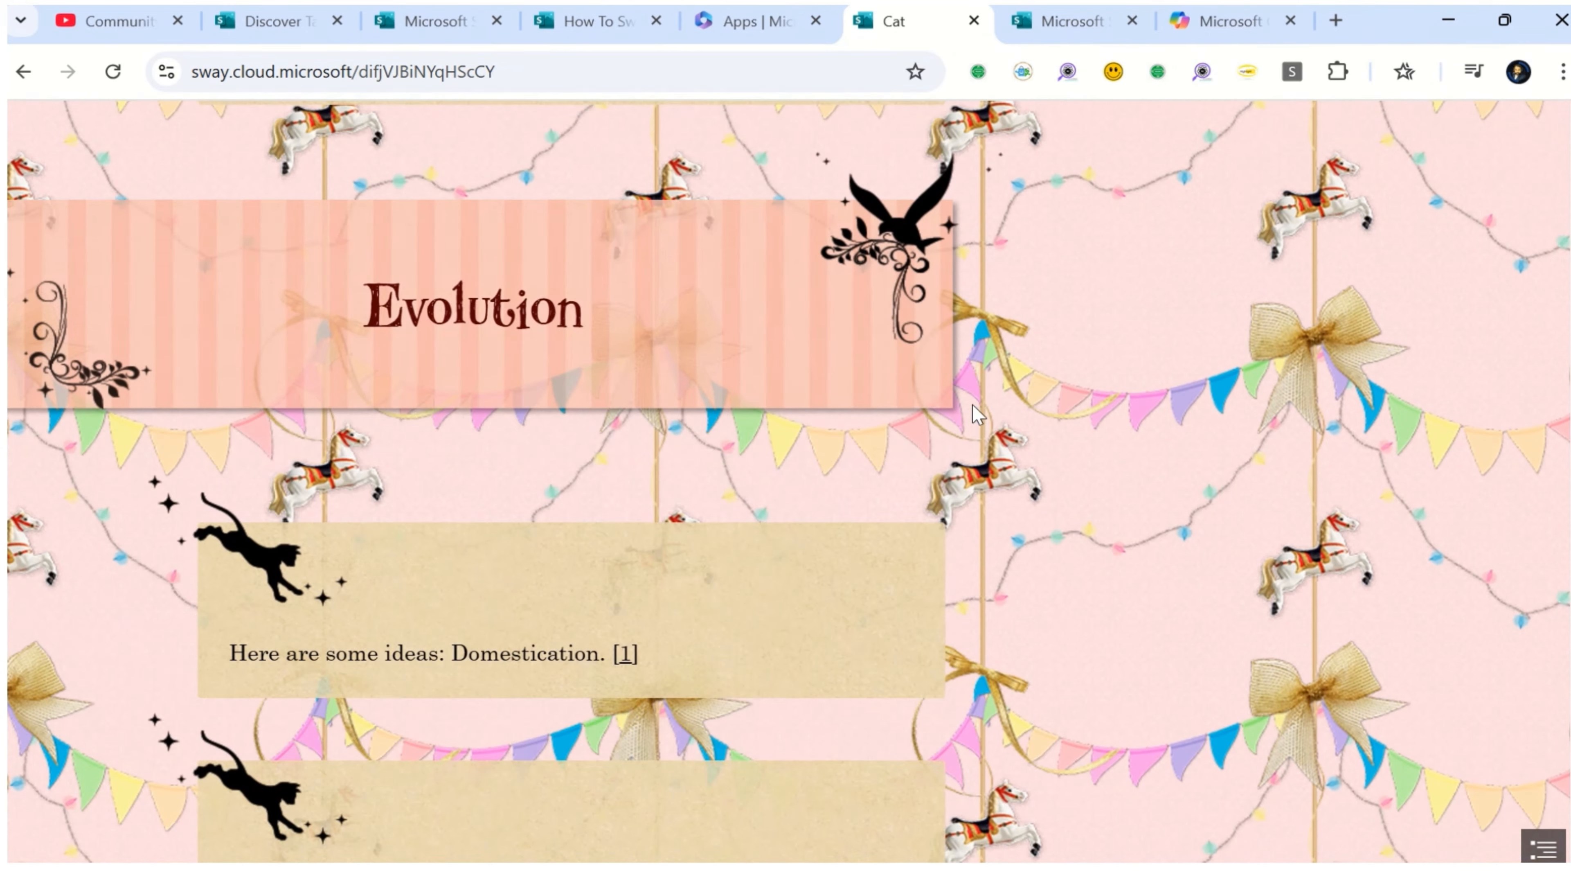
{"action": "scroll", "coordinate": [972, 393], "scroll_direction": "down", "scroll_amount": 10}
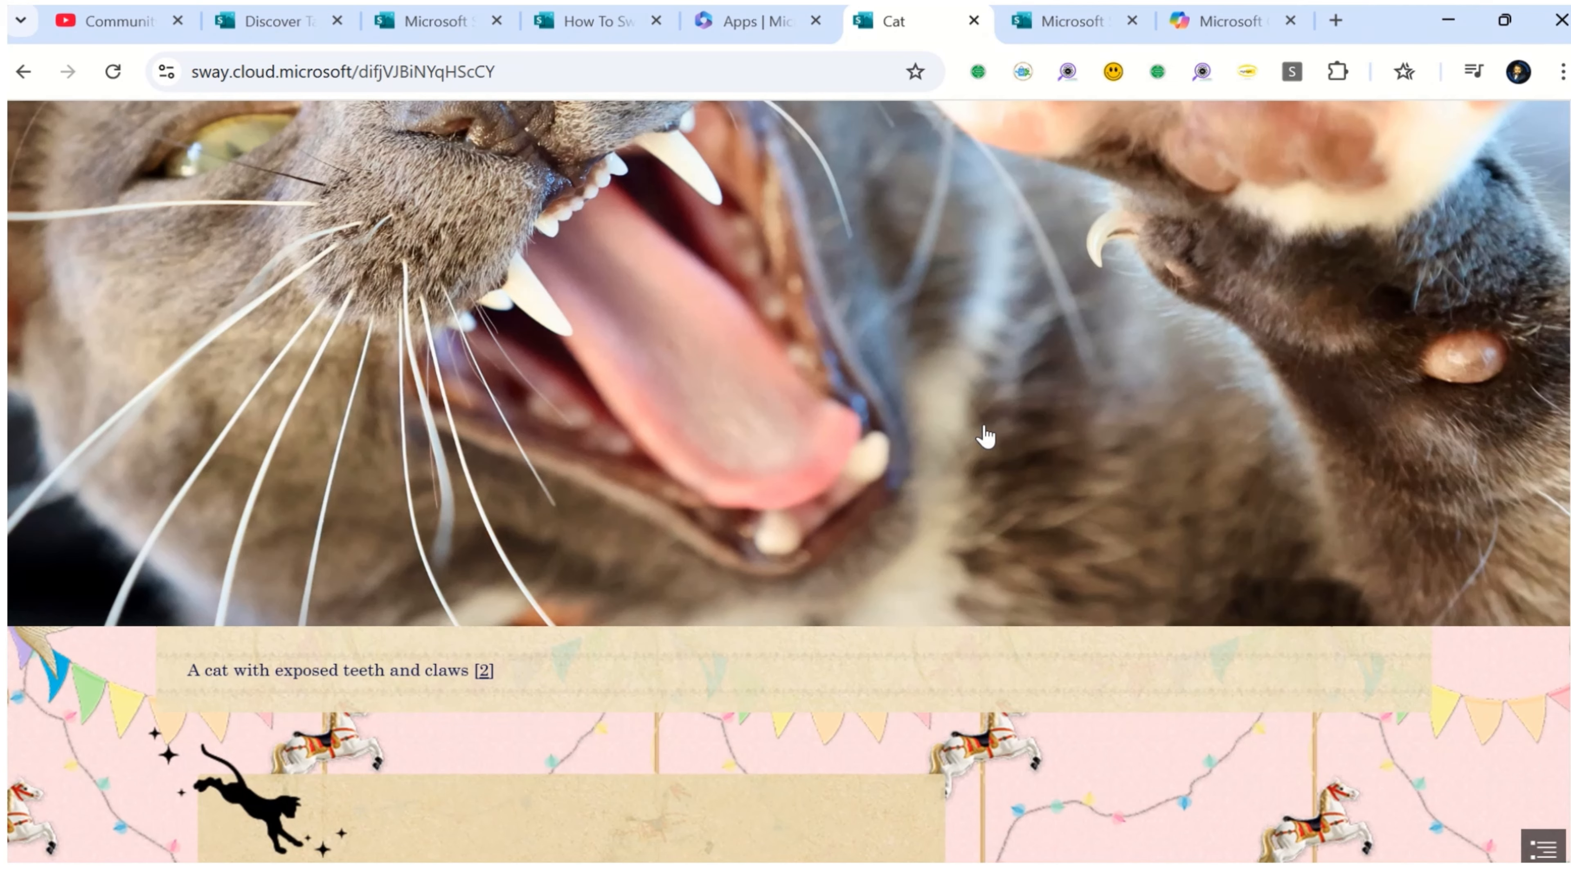
{"action": "scroll", "coordinate": [982, 438], "scroll_direction": "up", "scroll_amount": 4}
{"action": "scroll", "coordinate": [985, 436], "scroll_direction": "down", "scroll_amount": 12}
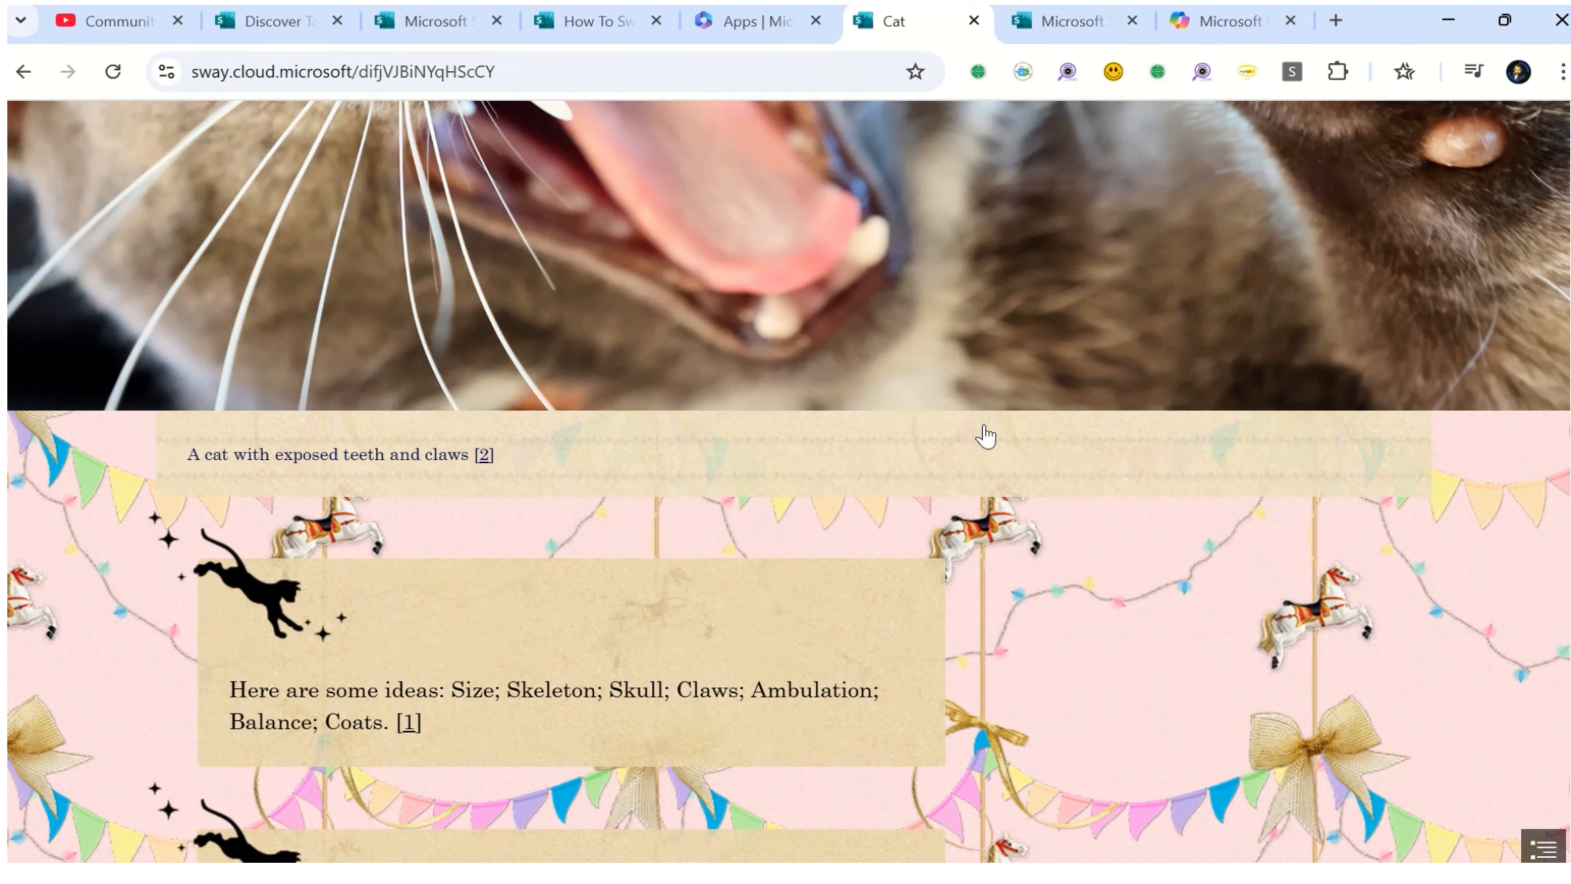
{"action": "scroll", "coordinate": [984, 422], "scroll_direction": "down", "scroll_amount": 12}
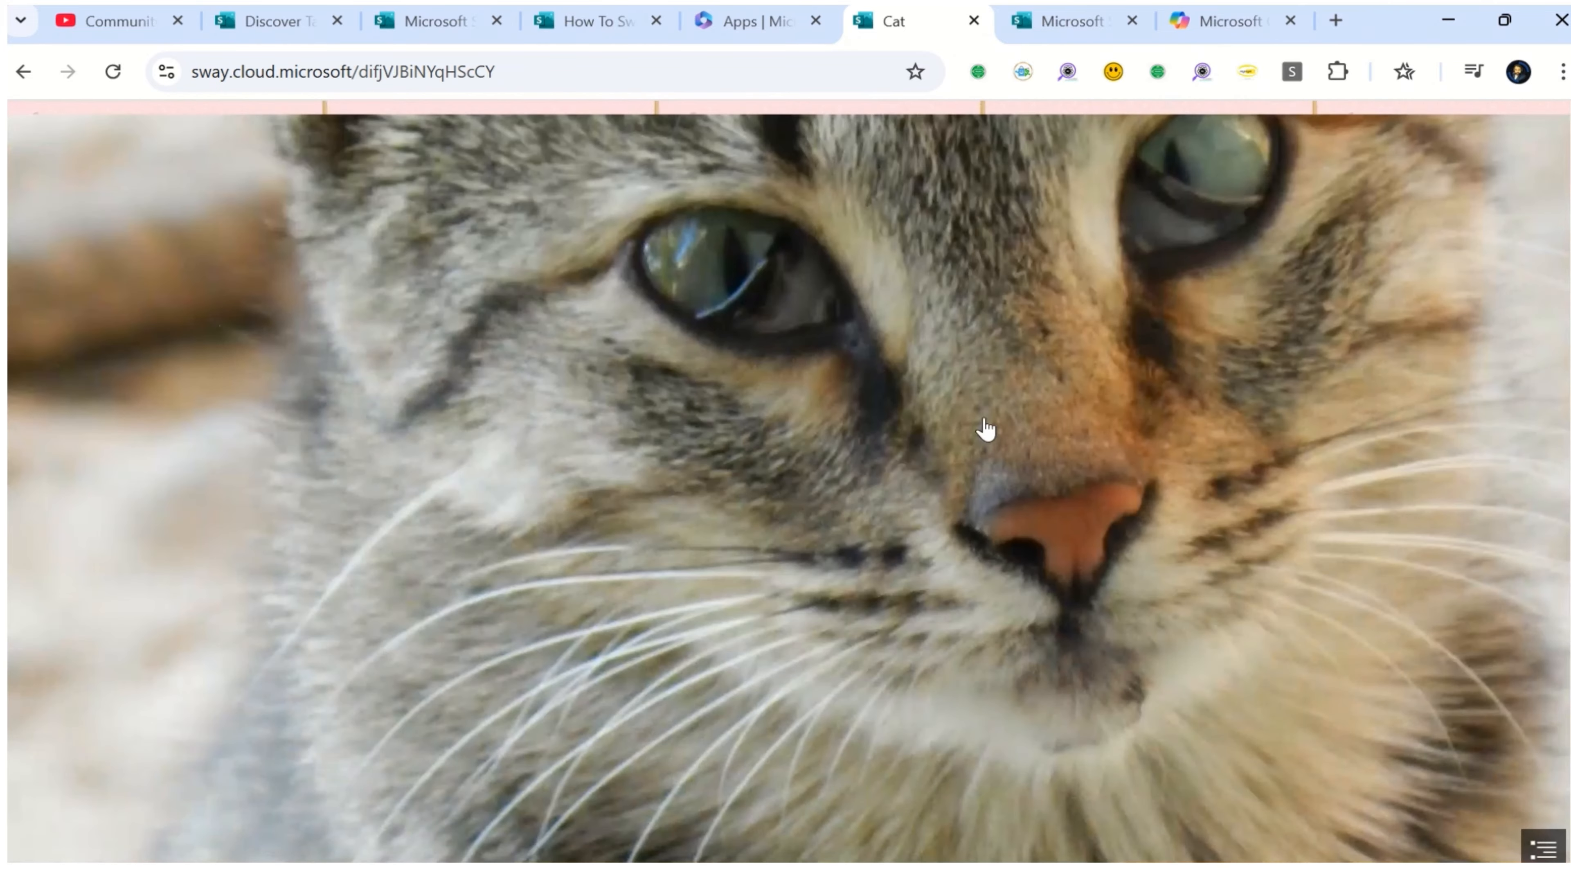
{"action": "scroll", "coordinate": [985, 426], "scroll_direction": "down", "scroll_amount": 6}
{"action": "scroll", "coordinate": [980, 486], "scroll_direction": "down", "scroll_amount": 20}
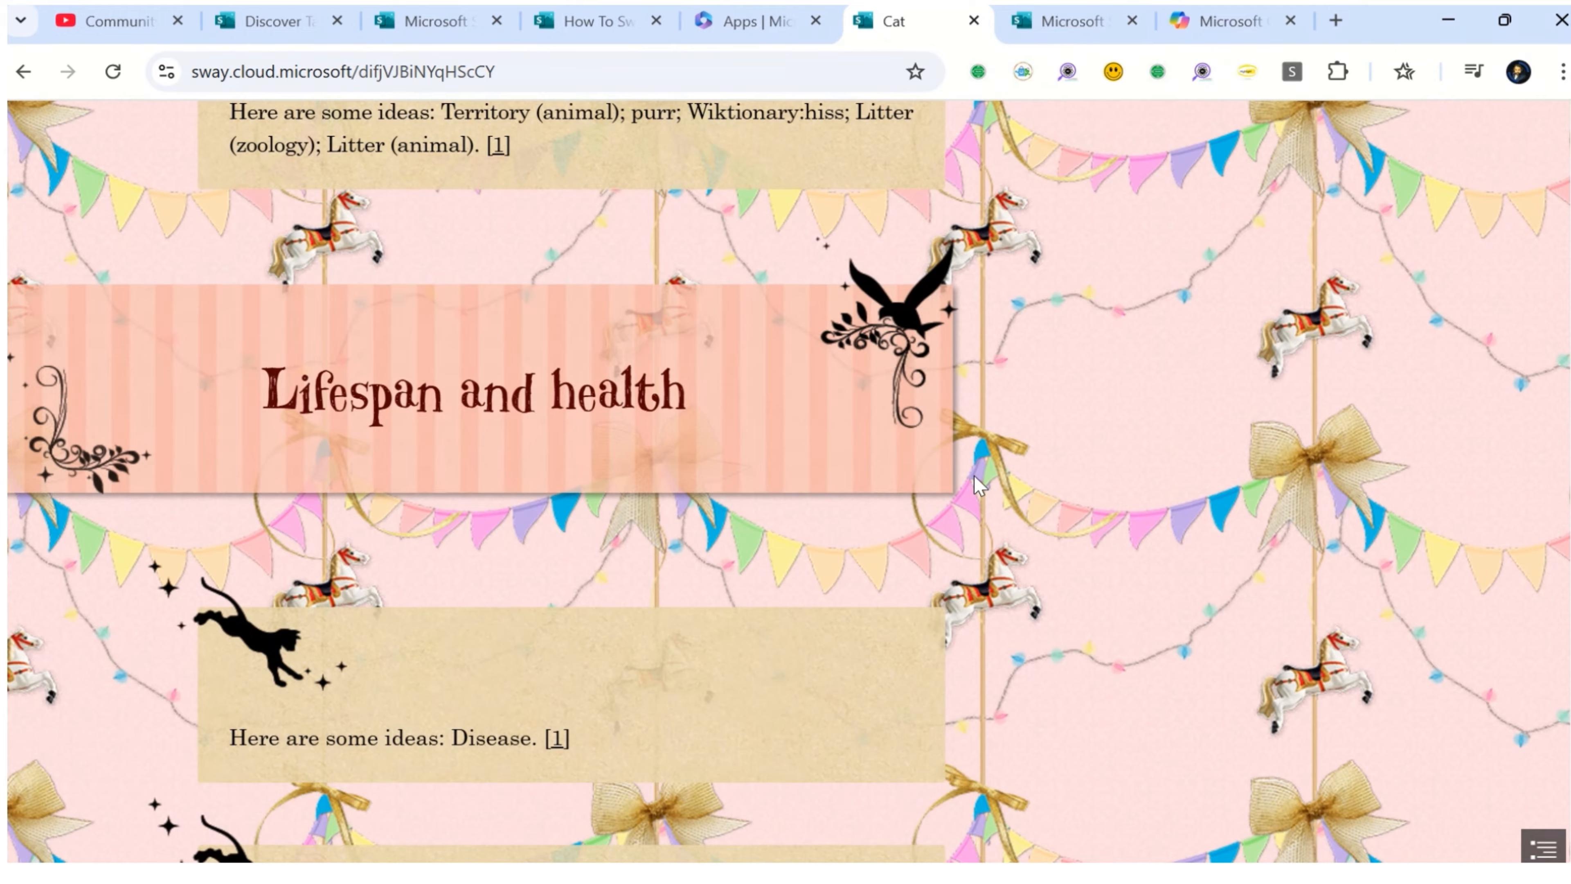
{"action": "scroll", "coordinate": [977, 481], "scroll_direction": "down", "scroll_amount": 10}
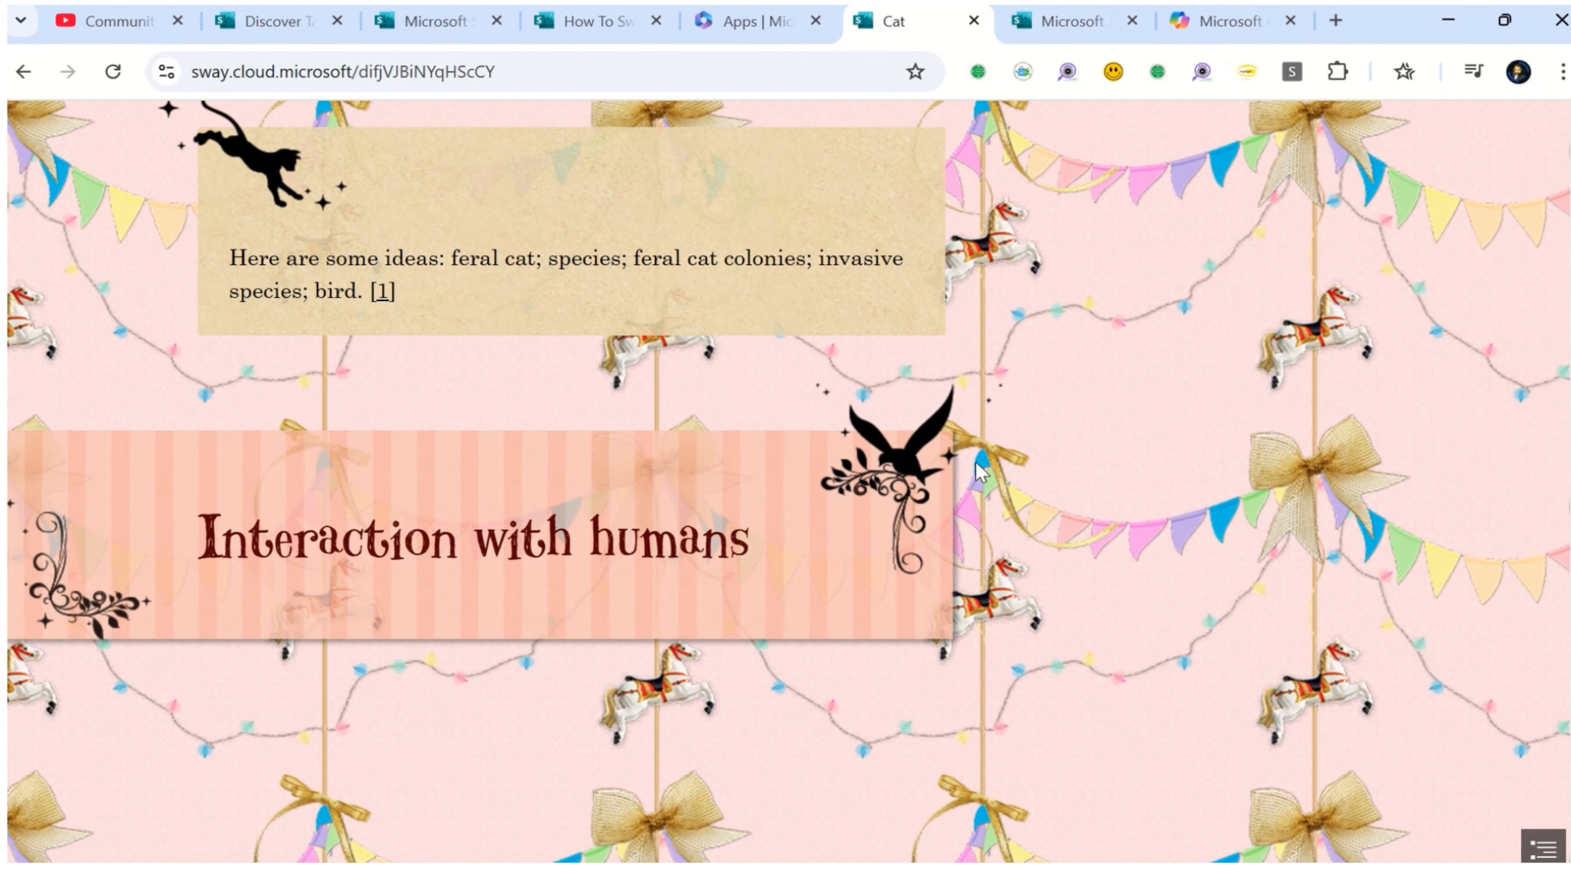
{"action": "scroll", "coordinate": [981, 473], "scroll_direction": "down", "scroll_amount": 3}
{"action": "scroll", "coordinate": [979, 473], "scroll_direction": "down", "scroll_amount": 5}
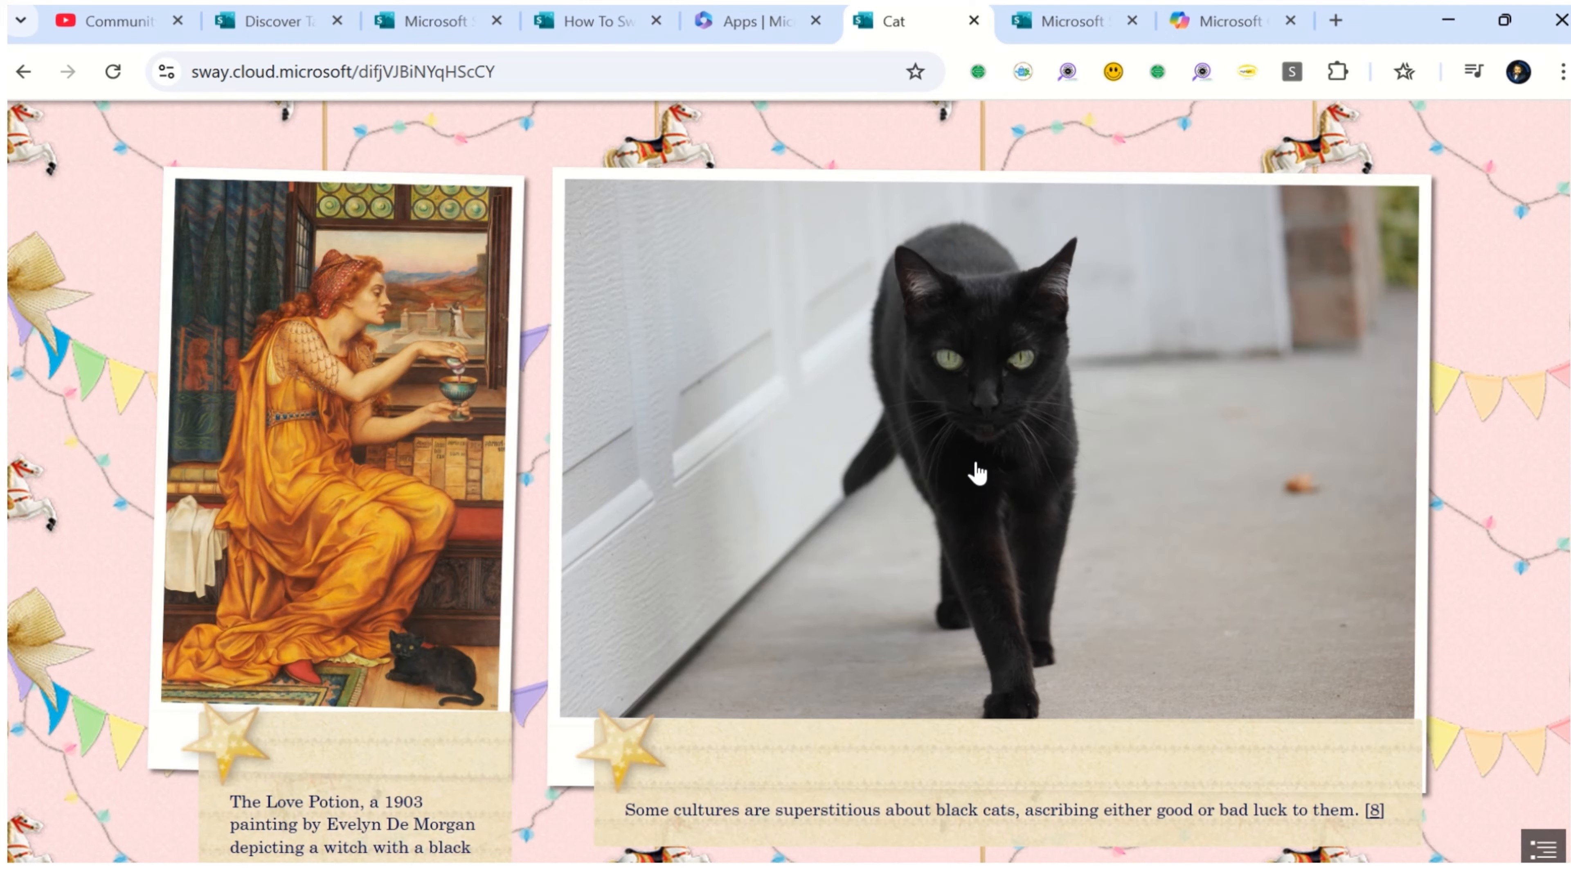
{"action": "scroll", "coordinate": [977, 474], "scroll_direction": "down", "scroll_amount": 15}
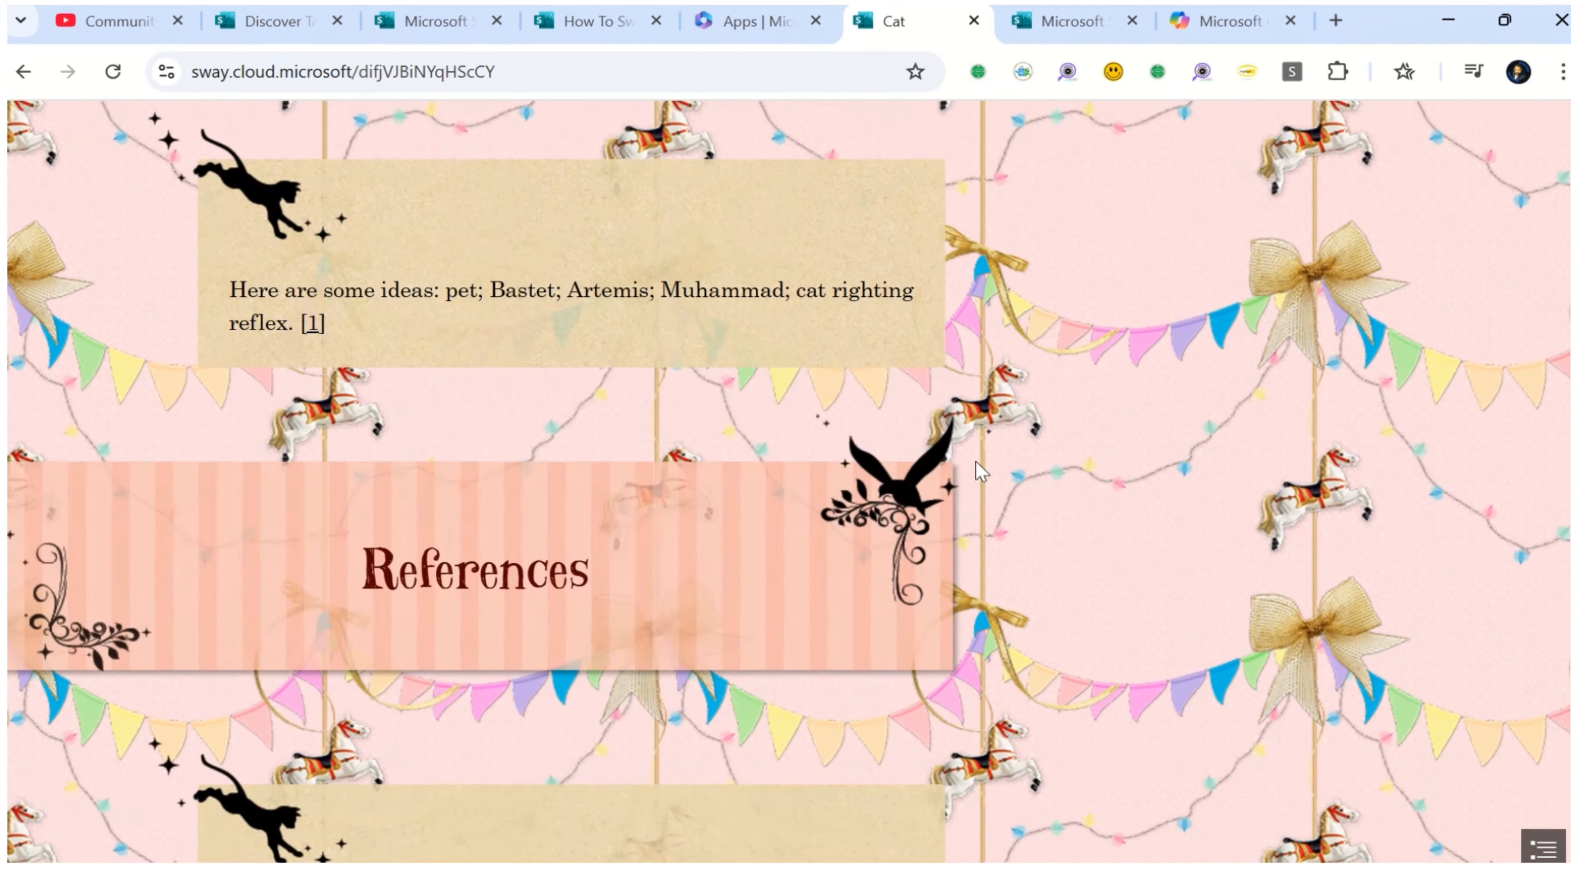
{"action": "scroll", "coordinate": [968, 475], "scroll_direction": "down", "scroll_amount": 5}
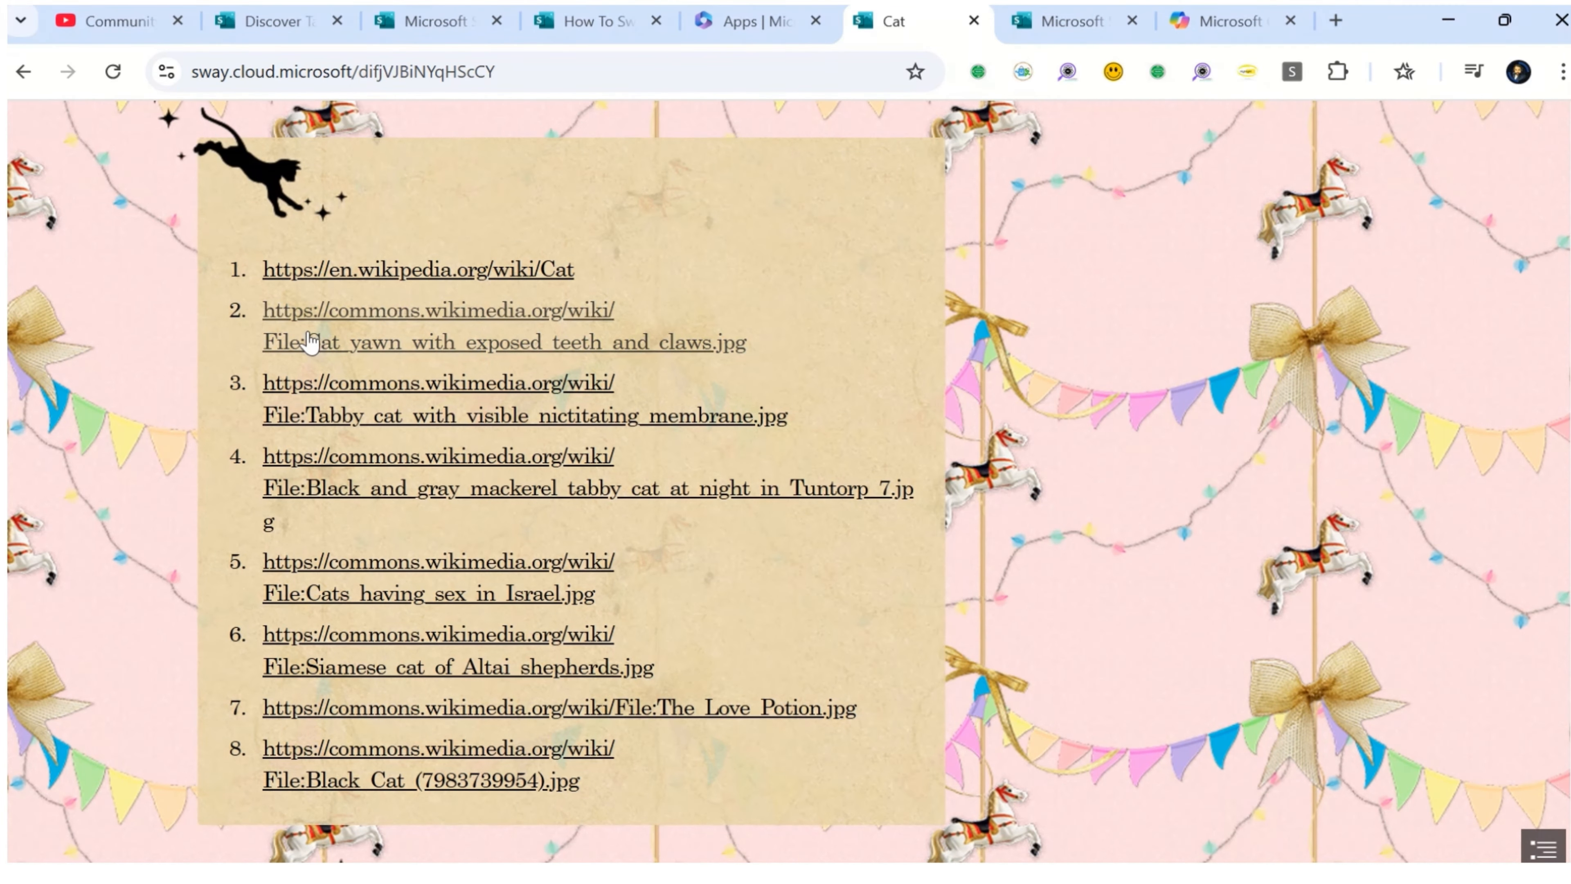
{"action": "scroll", "coordinate": [1533, 581], "scroll_direction": "up", "scroll_amount": 8}
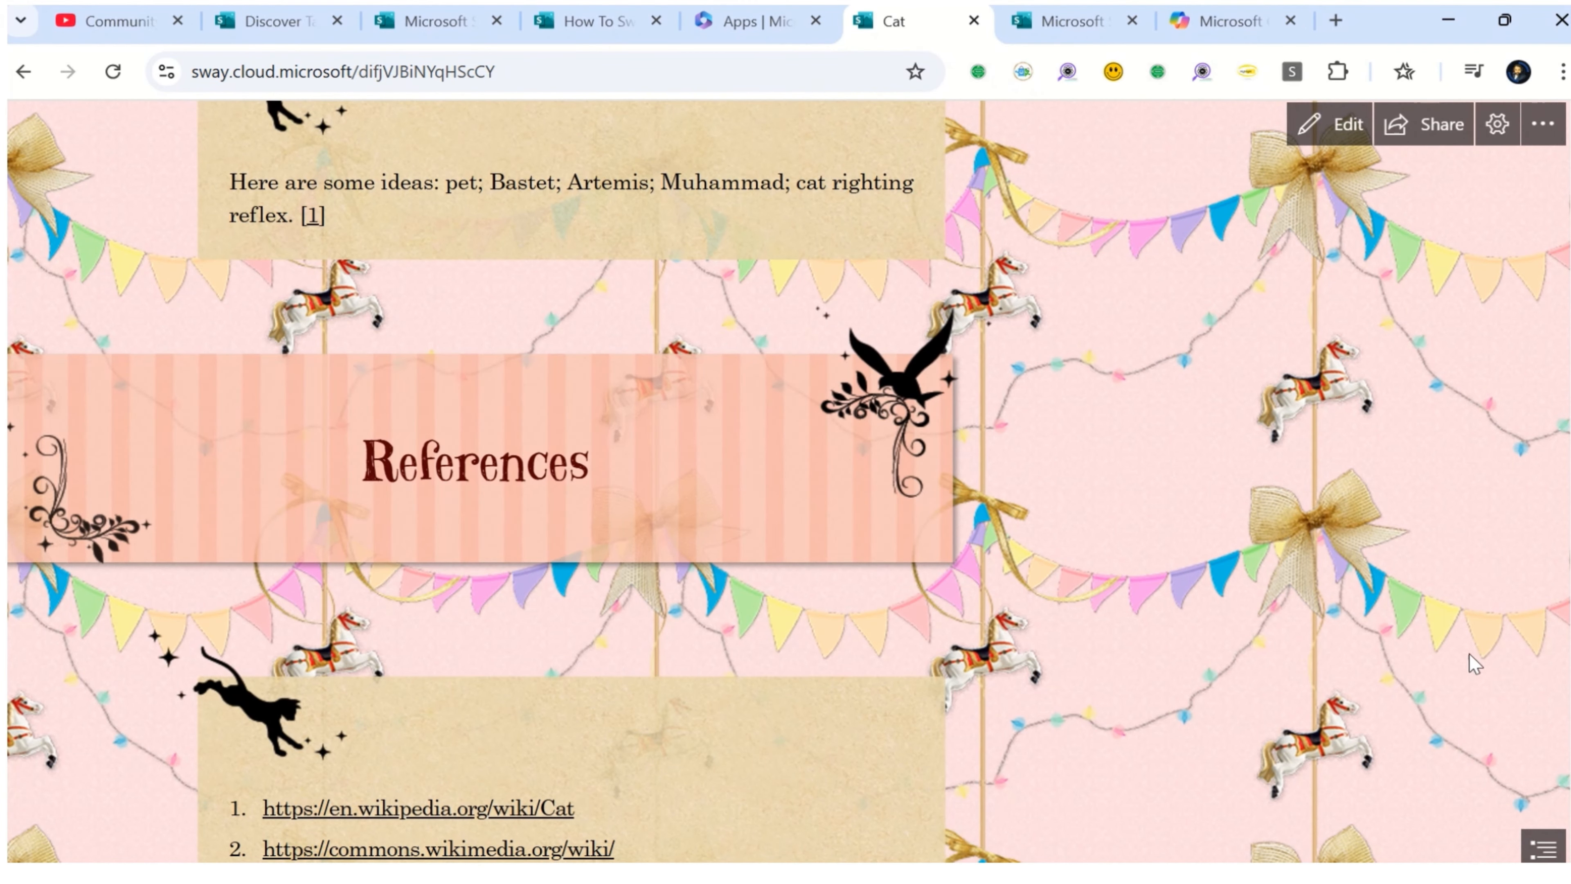
{"action": "left_click", "coordinate": [1339, 127]}
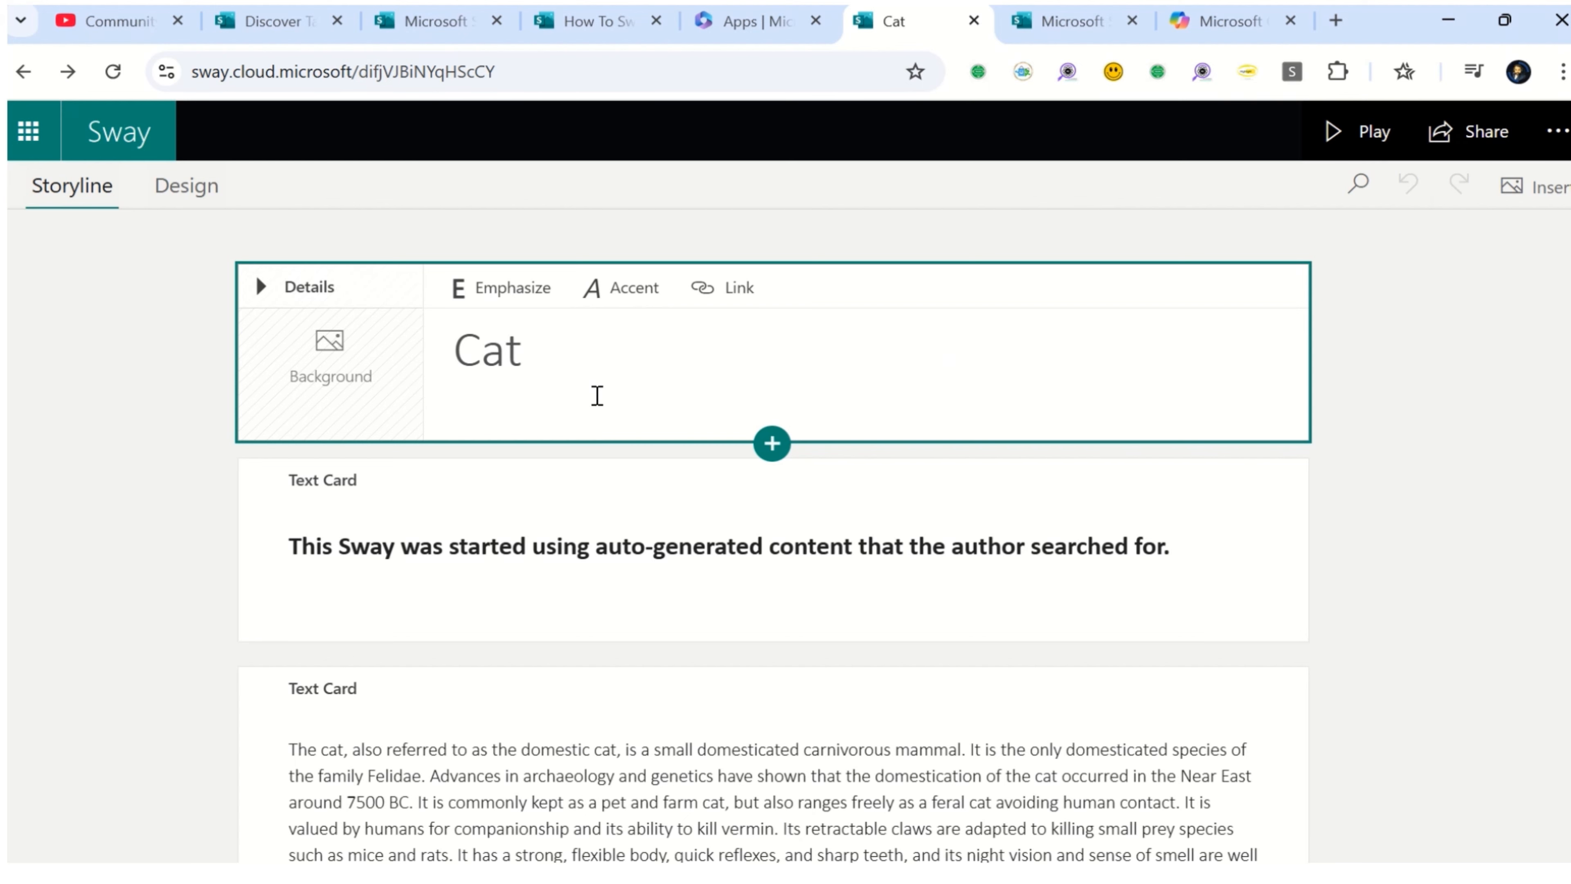
Preview the Cat Sway in its design view and display the available styles
{"action": "left_click", "coordinate": [182, 189]}
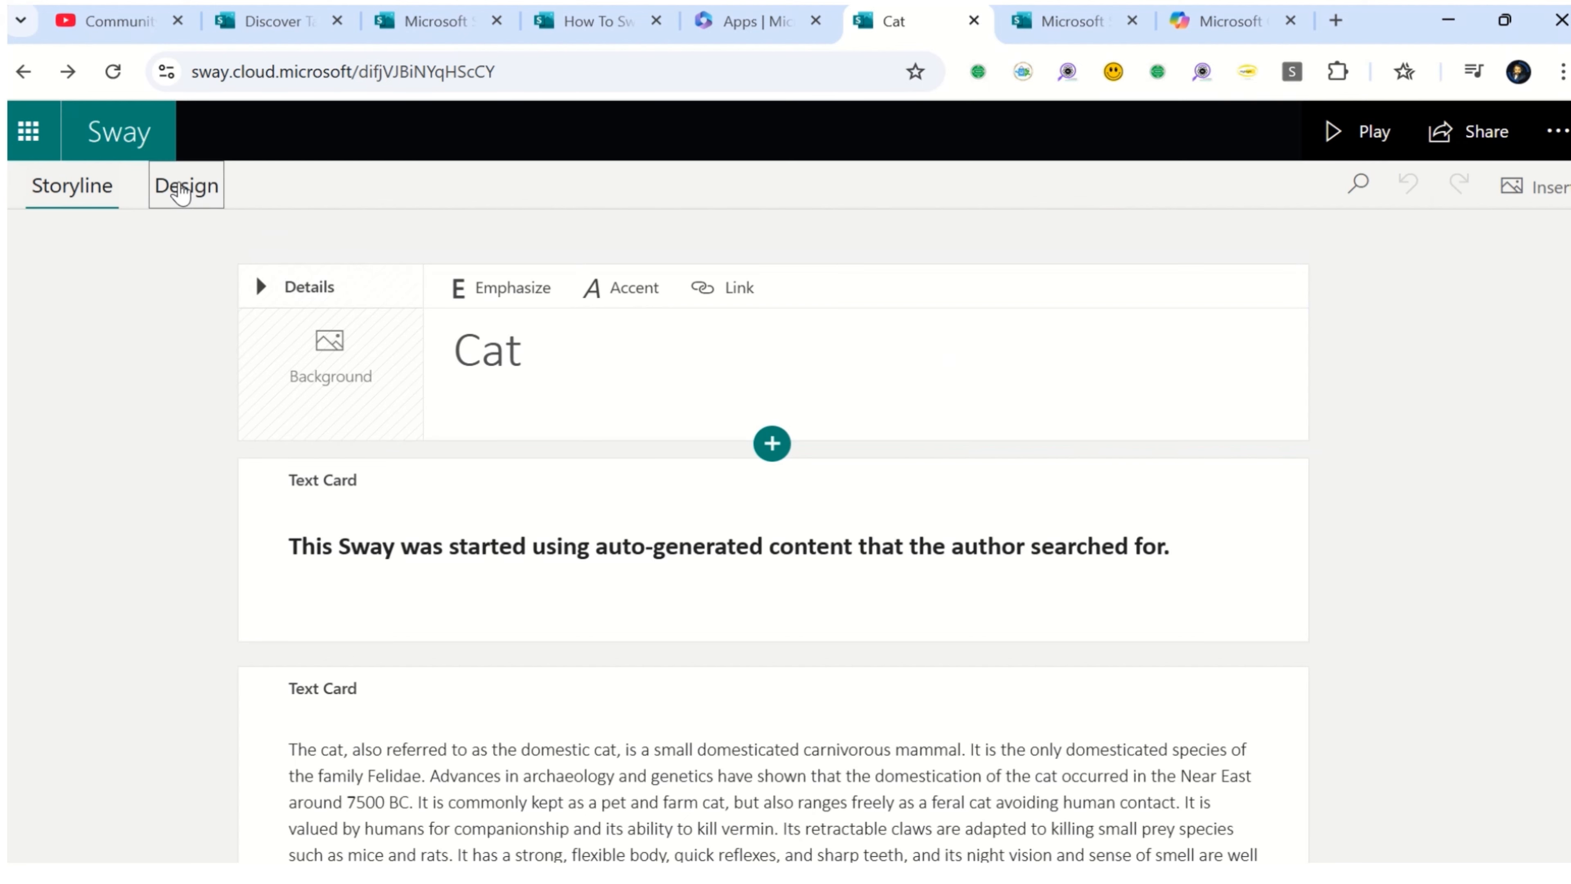
{"action": "scroll", "coordinate": [1052, 441], "scroll_direction": "down", "scroll_amount": 10}
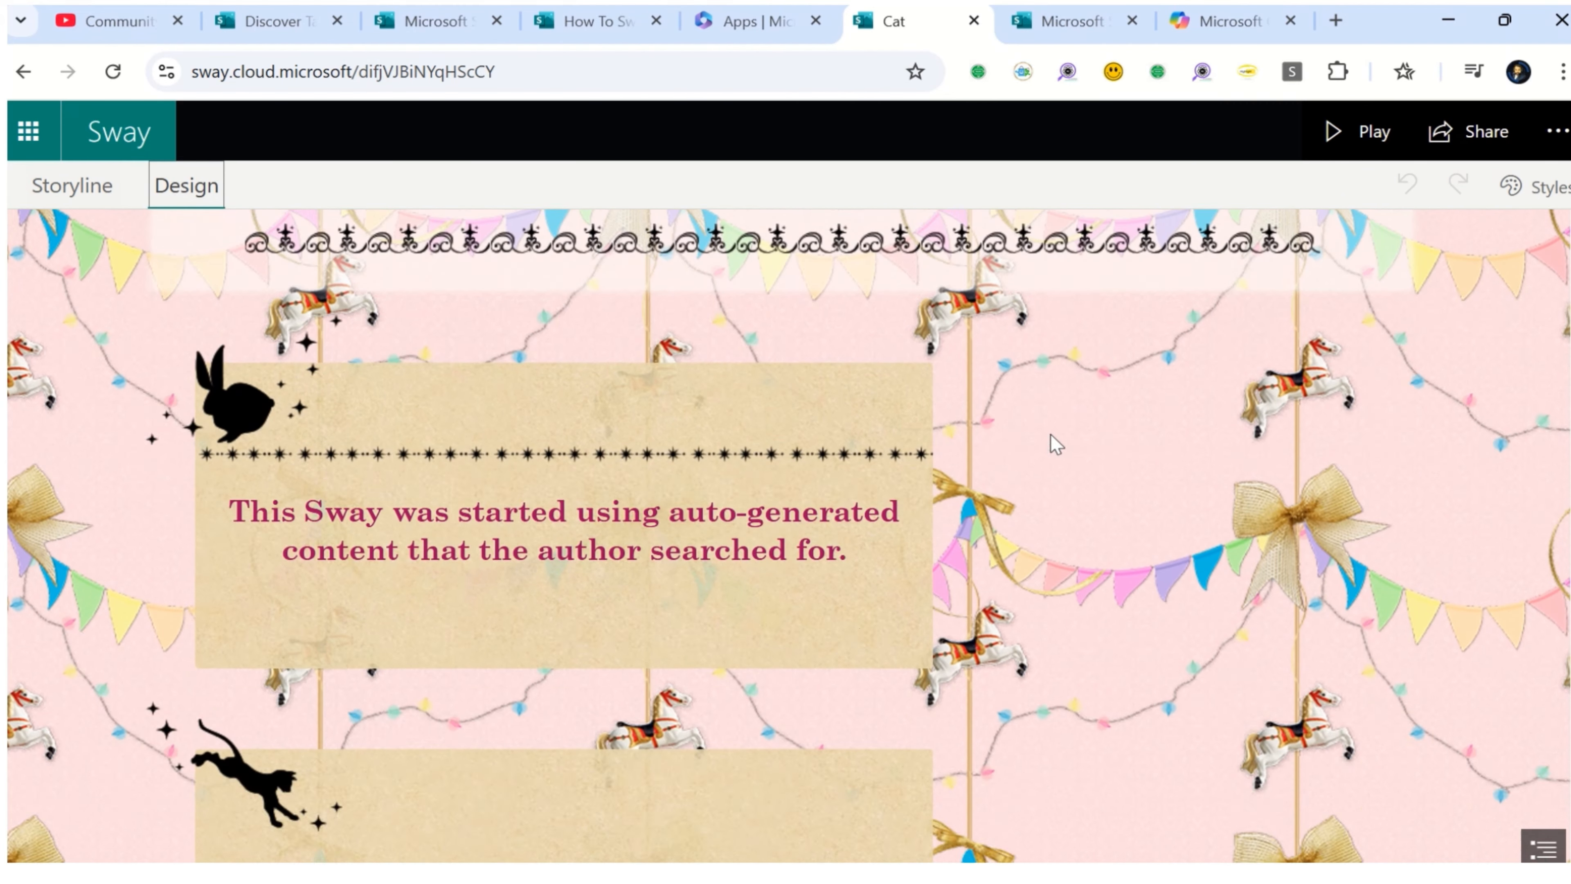
{"action": "left_click", "coordinate": [1532, 189]}
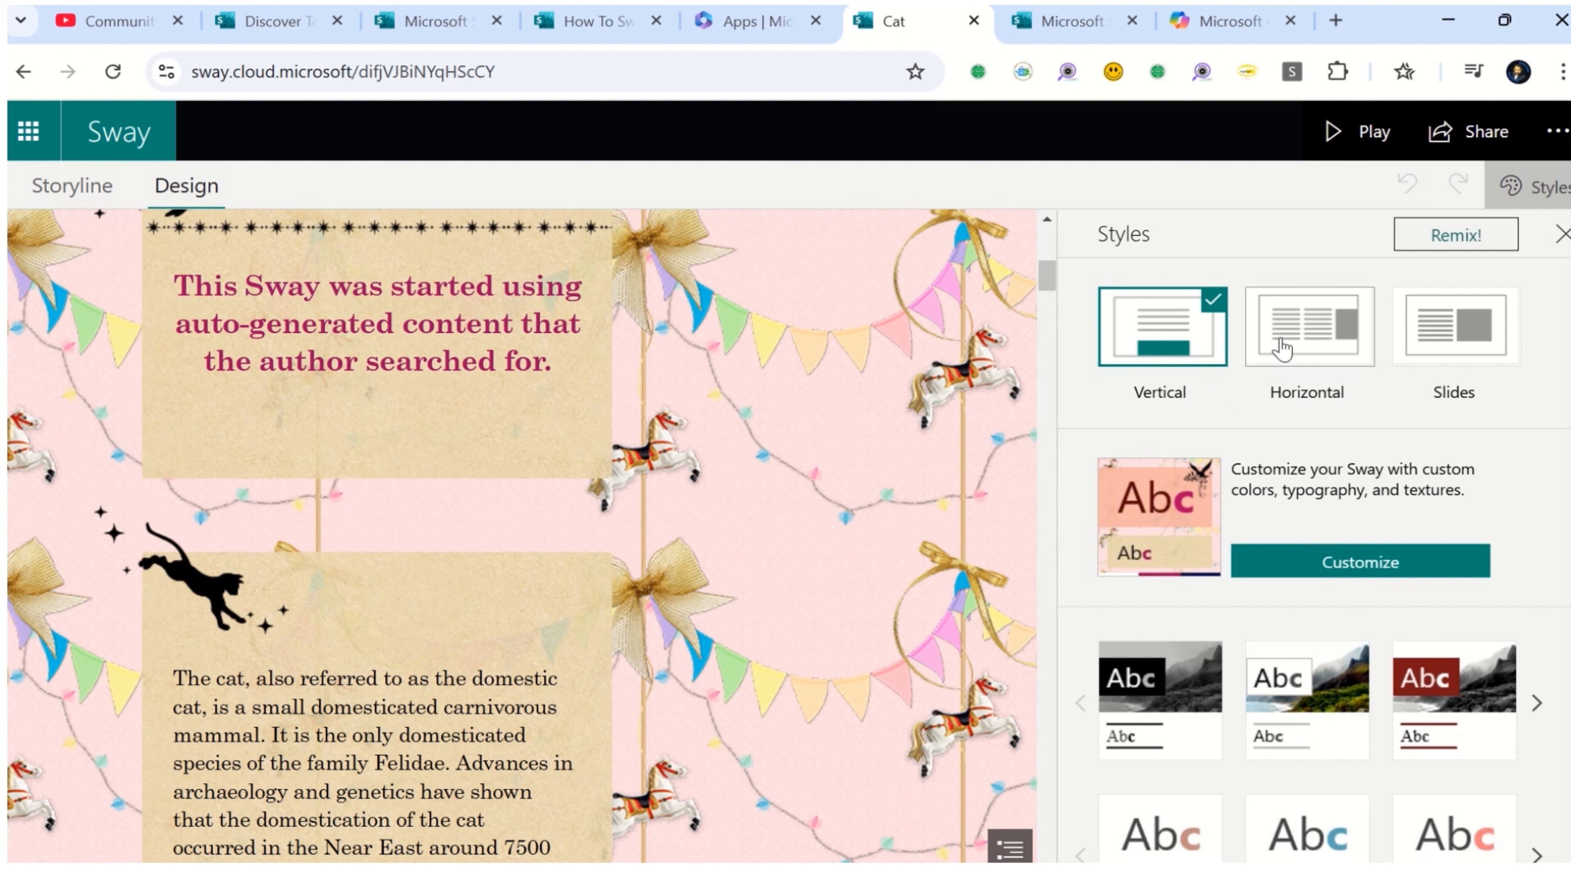
Apply the Horizontal layout to the Cat Sway, play it to preview the sideways flow, and return to editing
{"action": "left_click", "coordinate": [1330, 328]}
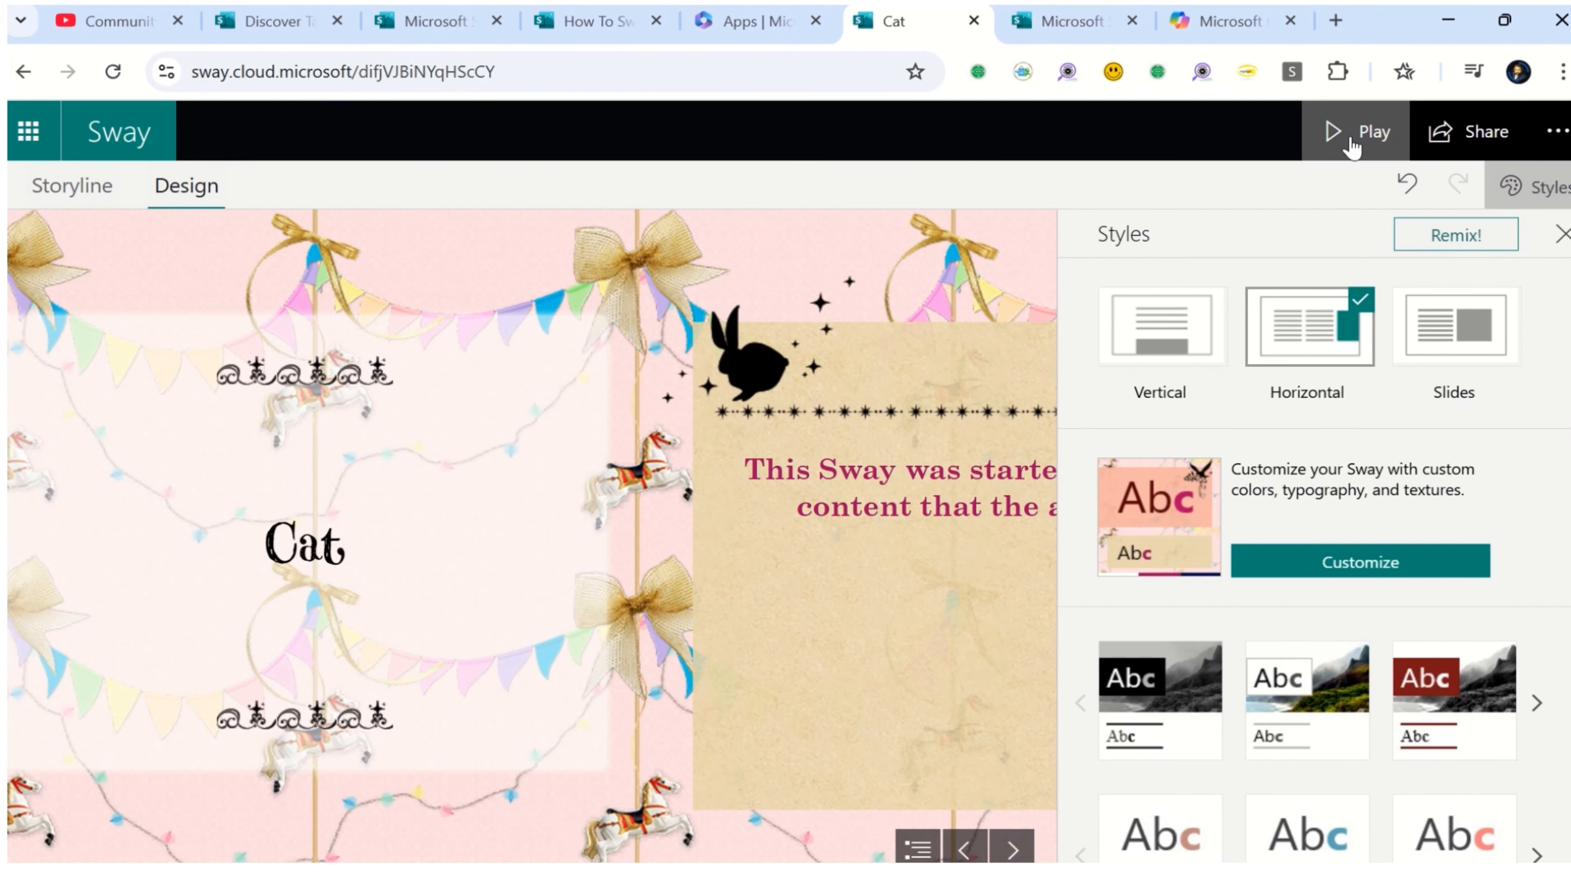
{"action": "left_click", "coordinate": [1370, 142]}
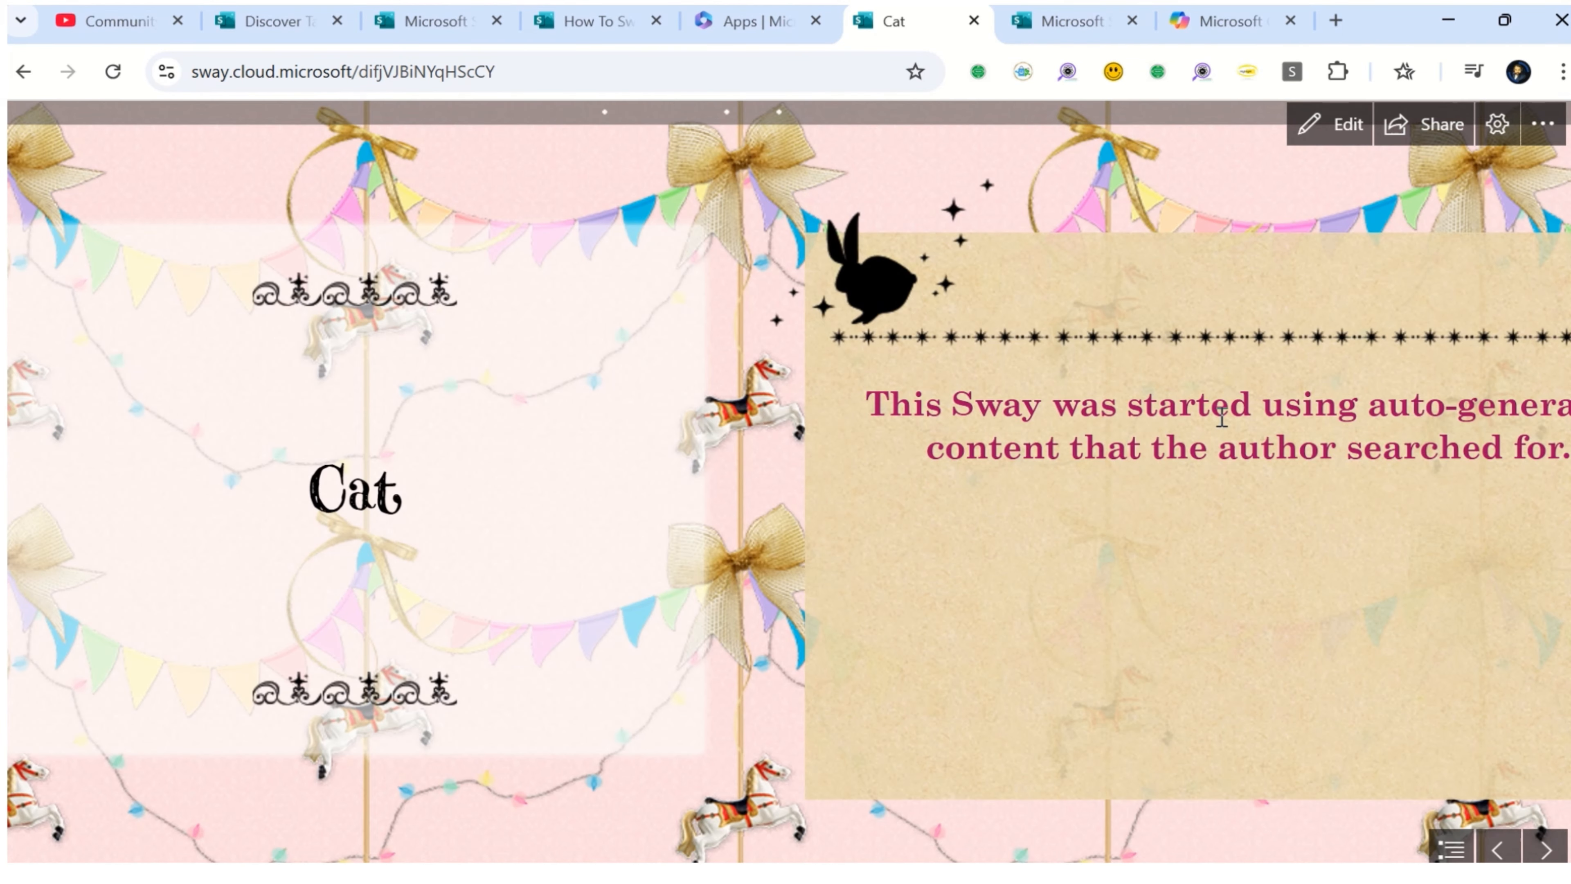
{"action": "scroll", "coordinate": [1408, 492], "scroll_direction": "down", "scroll_amount": 10}
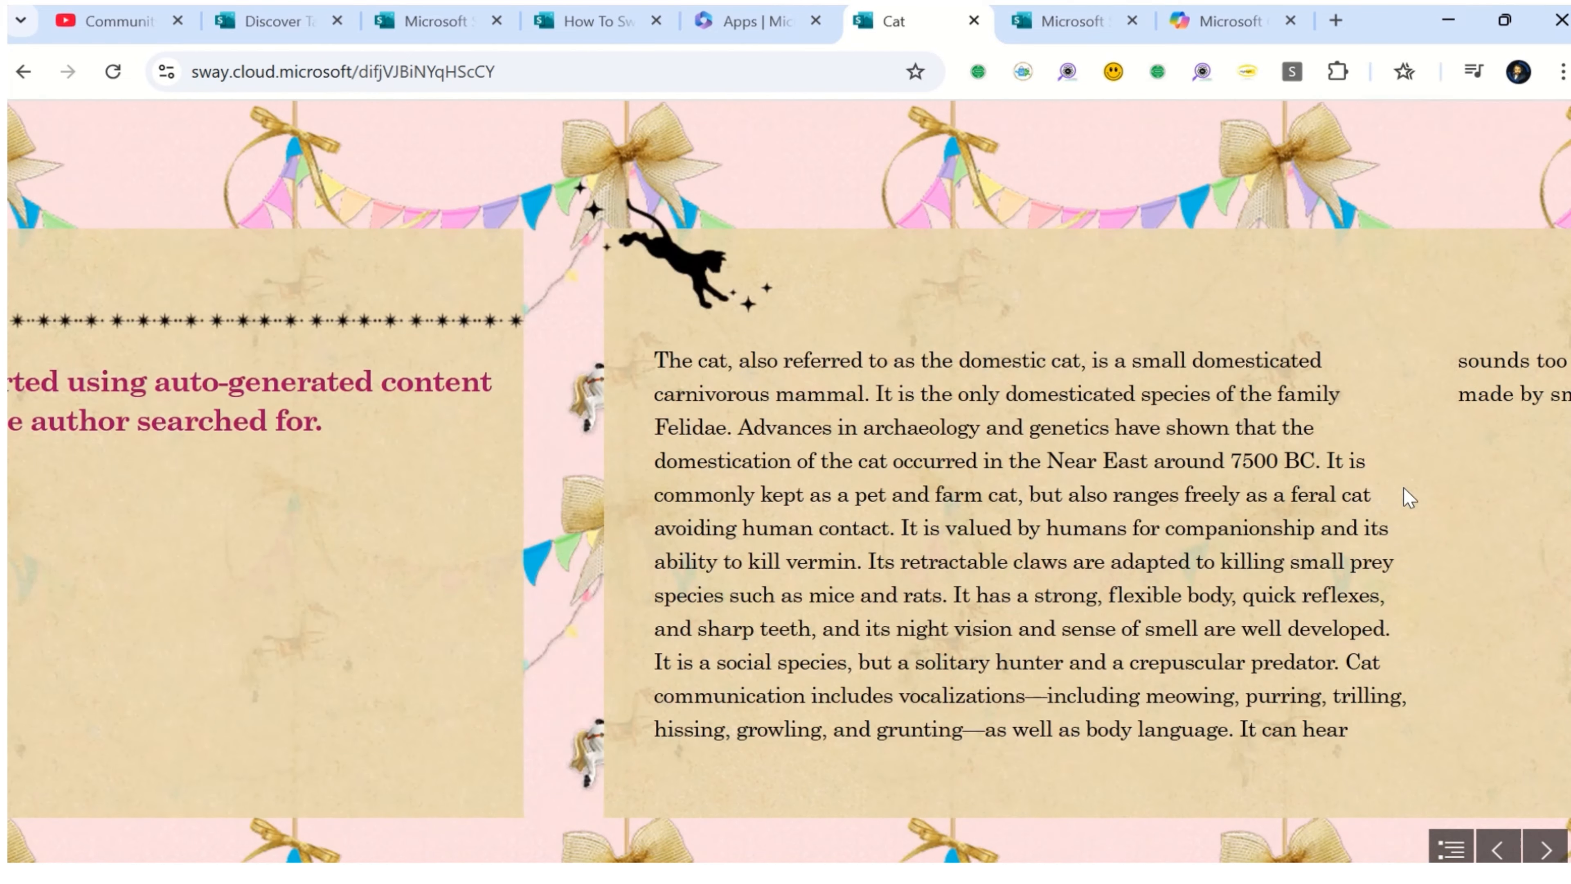
{"action": "scroll", "coordinate": [1407, 489], "scroll_direction": "down", "scroll_amount": 5}
{"action": "scroll", "coordinate": [1403, 473], "scroll_direction": "up", "scroll_amount": 10}
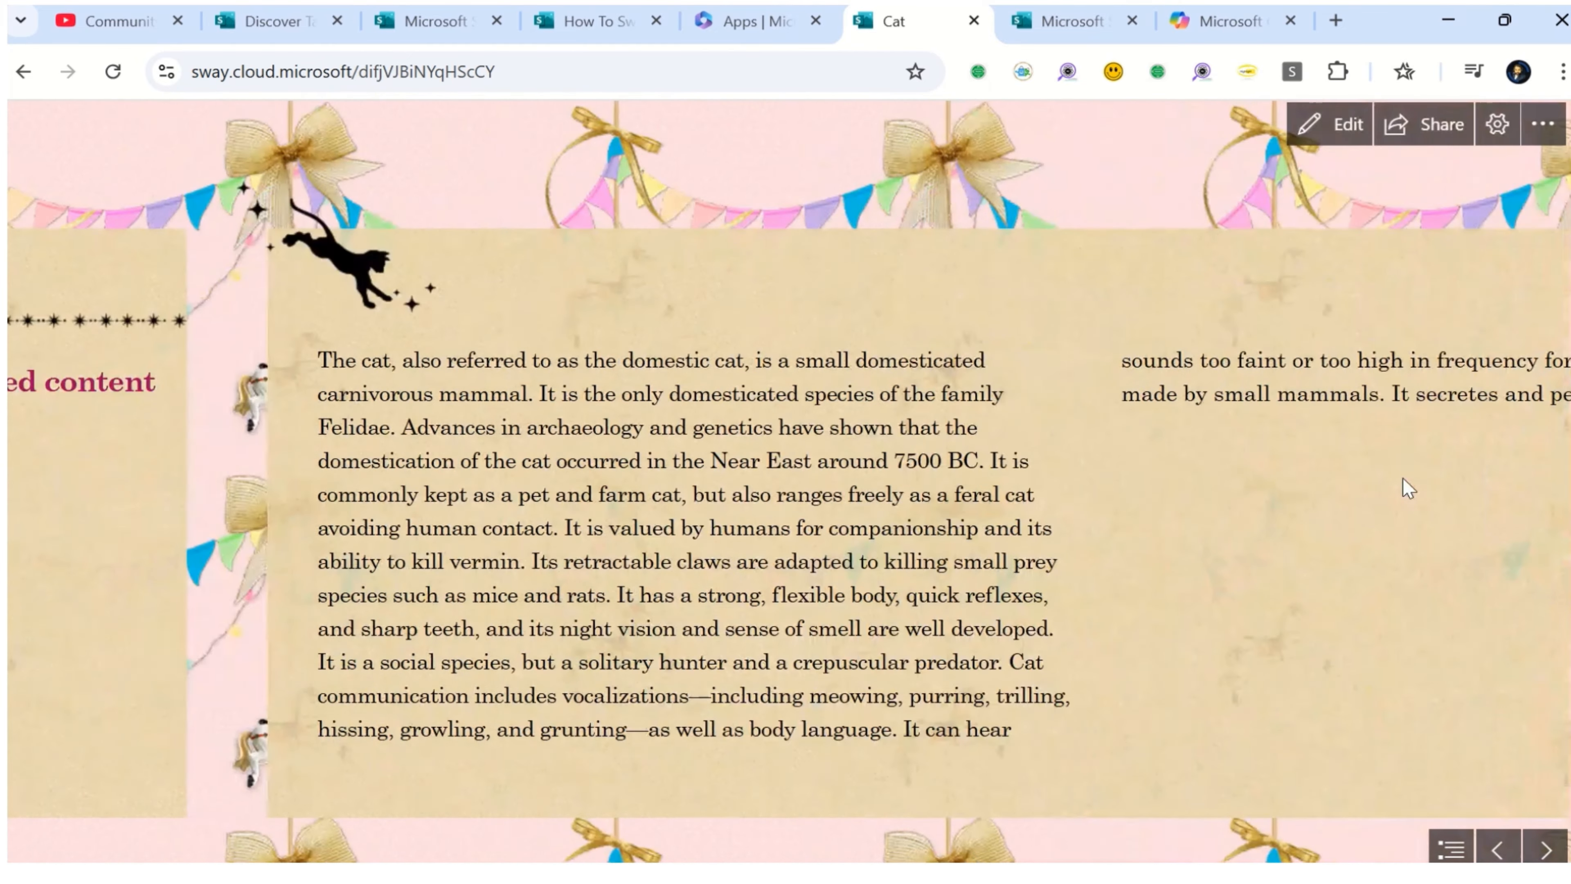
{"action": "left_click", "coordinate": [1337, 124]}
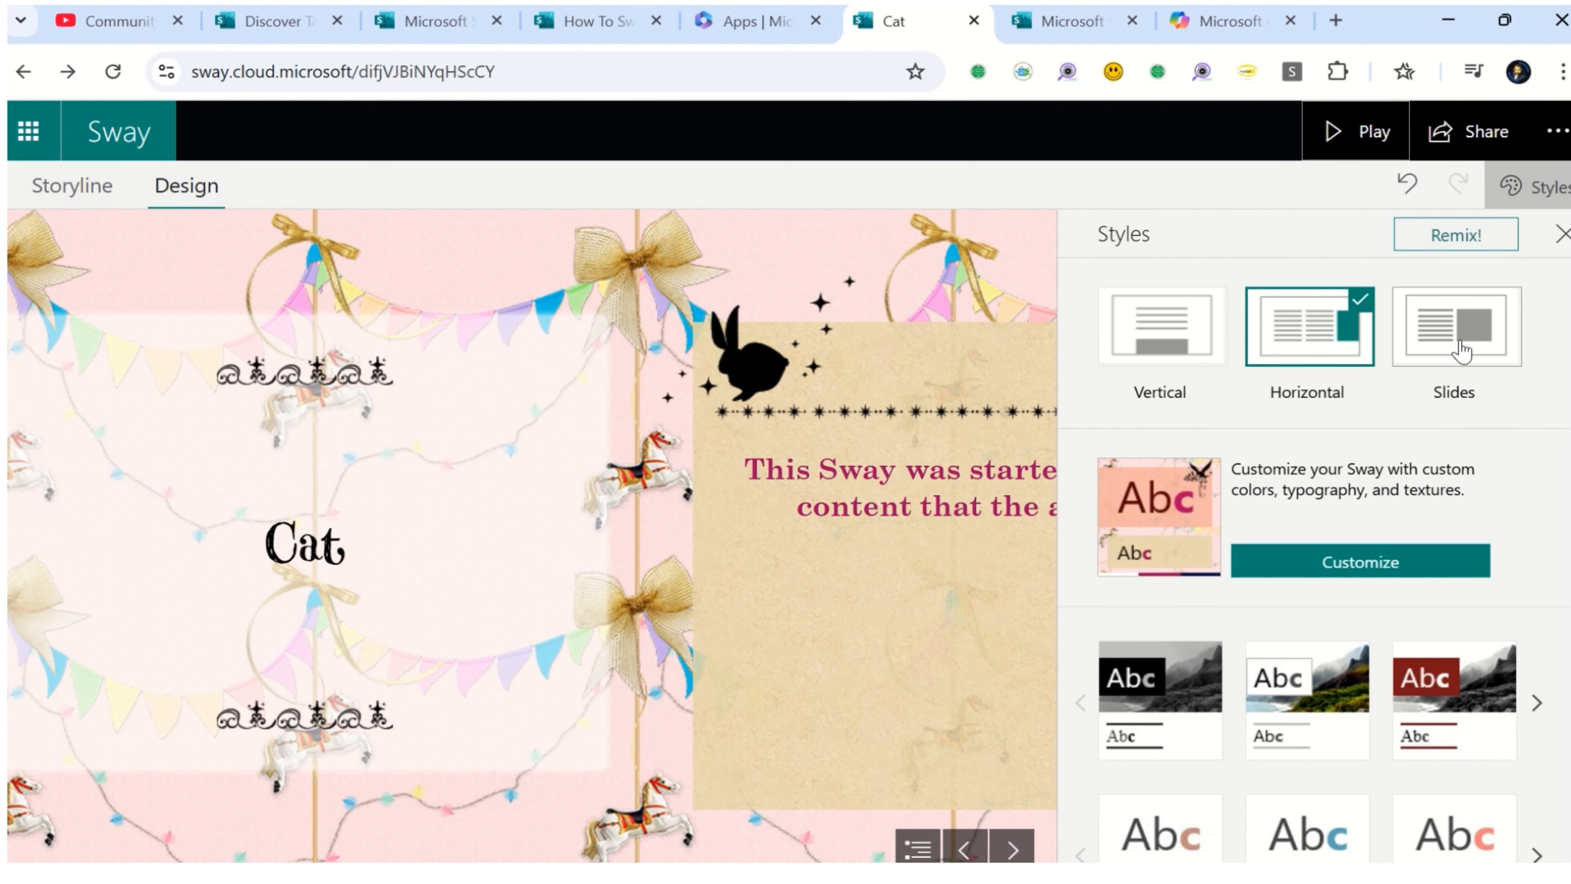
Apply the Slides layout and the plain black style with white heading text to the Cat Sway
{"action": "left_click", "coordinate": [1462, 351]}
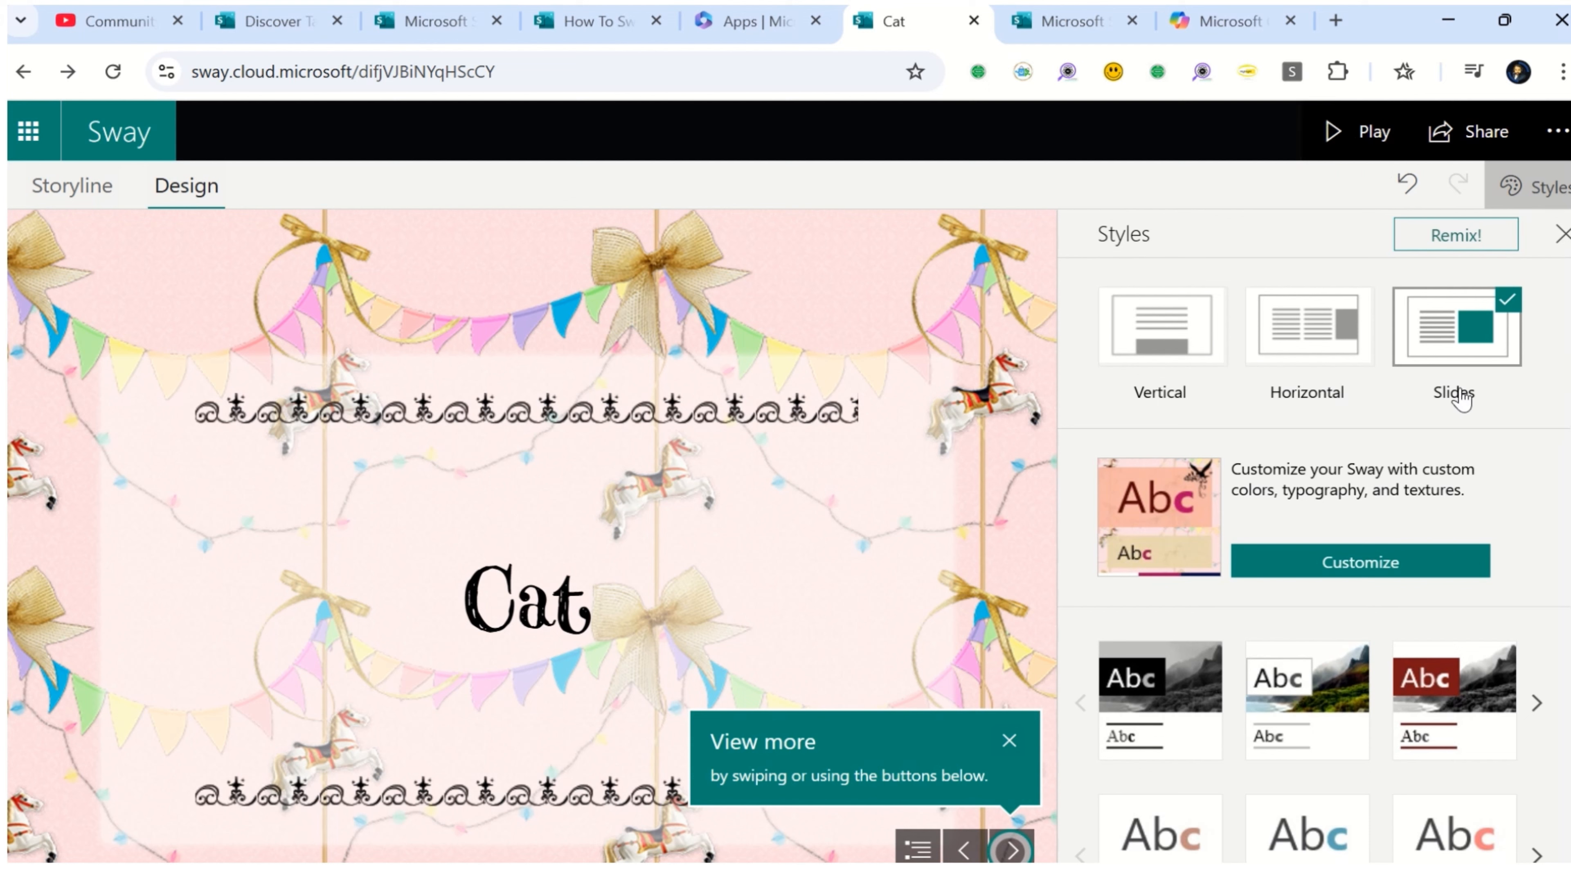
{"action": "scroll", "coordinate": [1299, 526], "scroll_direction": "down", "scroll_amount": 2}
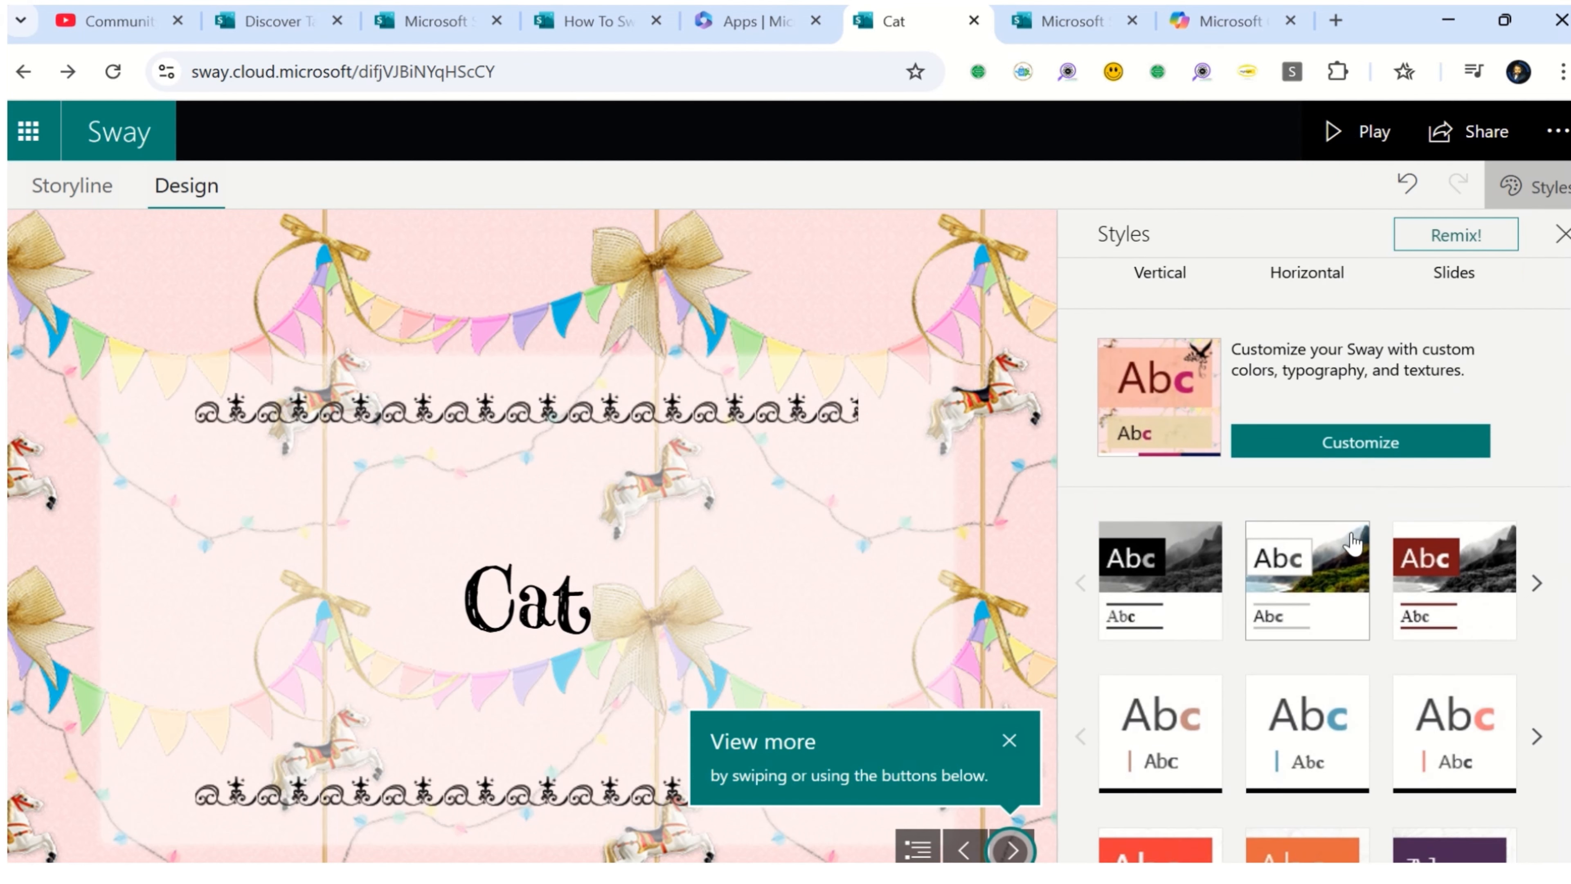
{"action": "scroll", "coordinate": [1349, 556], "scroll_direction": "down", "scroll_amount": 10}
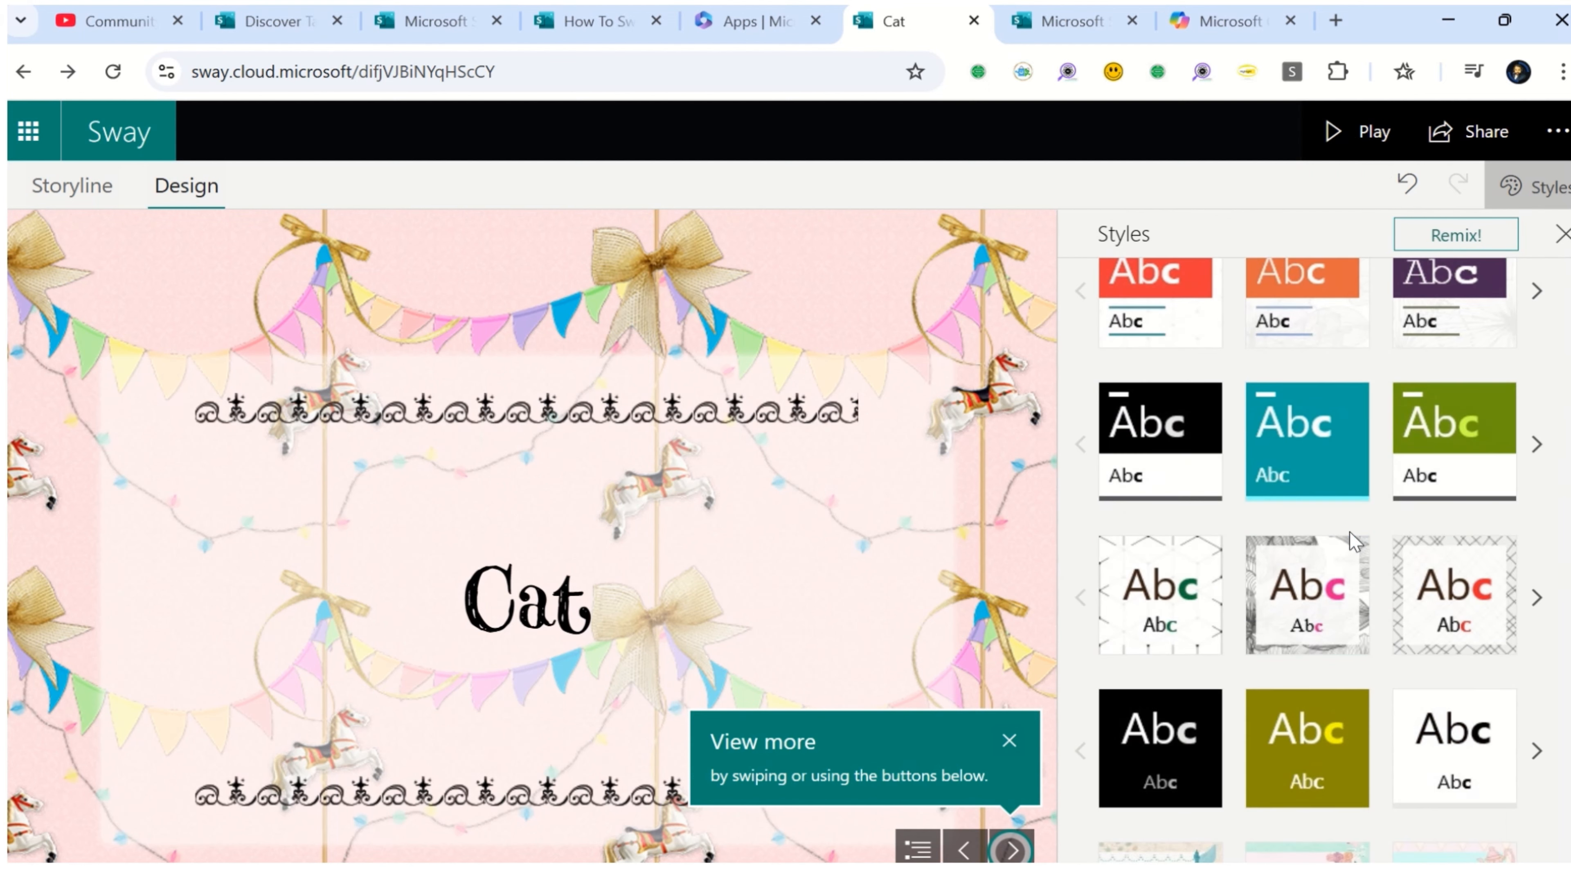
{"action": "left_click", "coordinate": [1156, 686]}
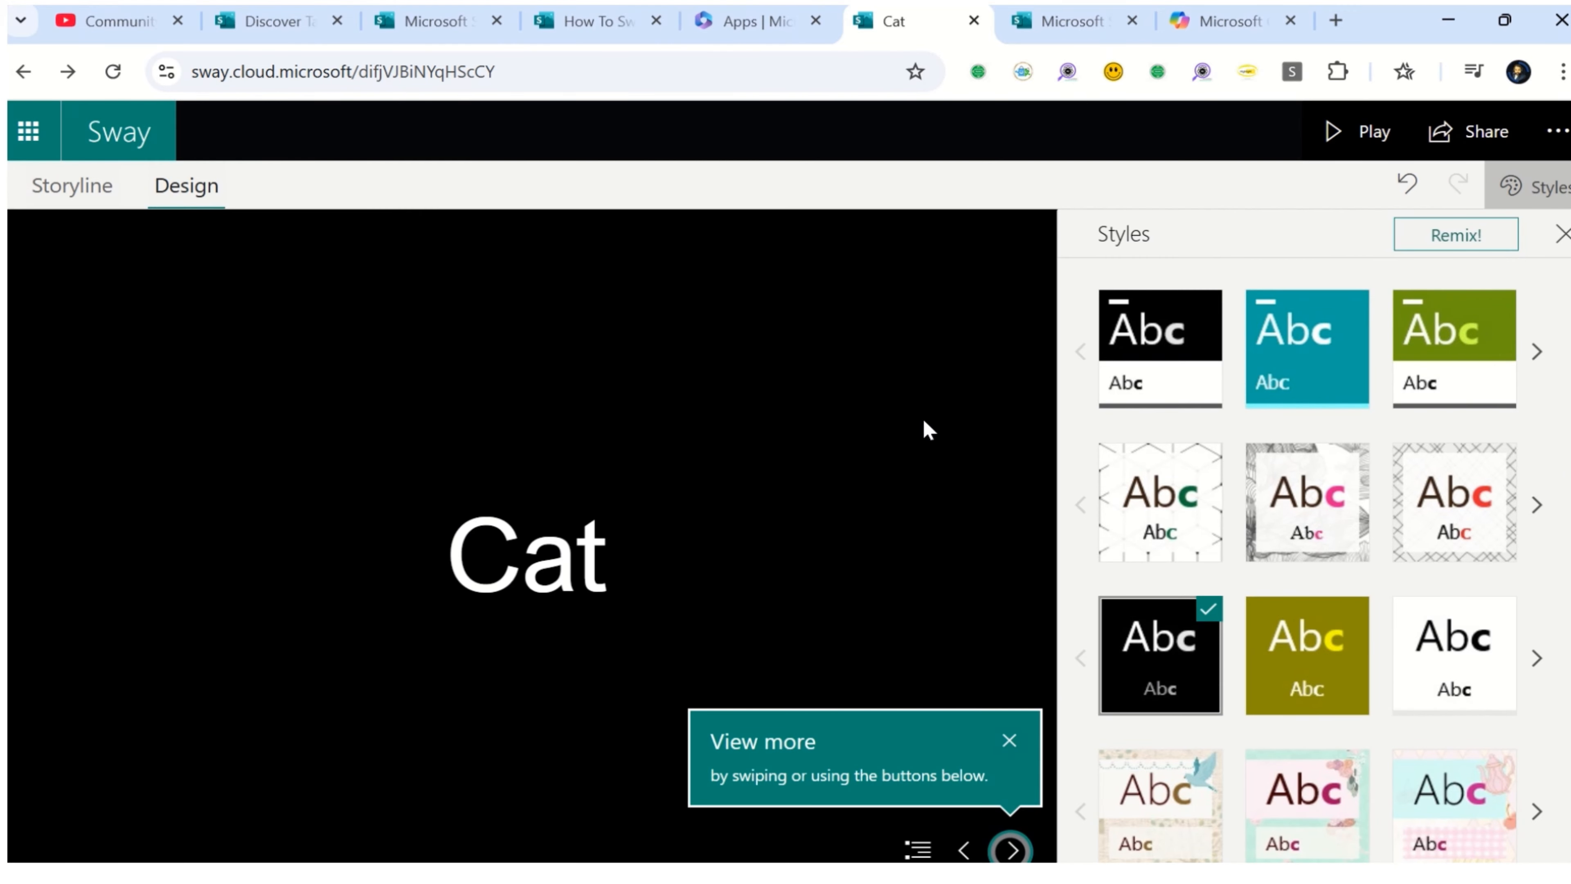
Play the Cat Sway as slides, page forward and back through the content, and return to editing
{"action": "left_click", "coordinate": [1361, 135]}
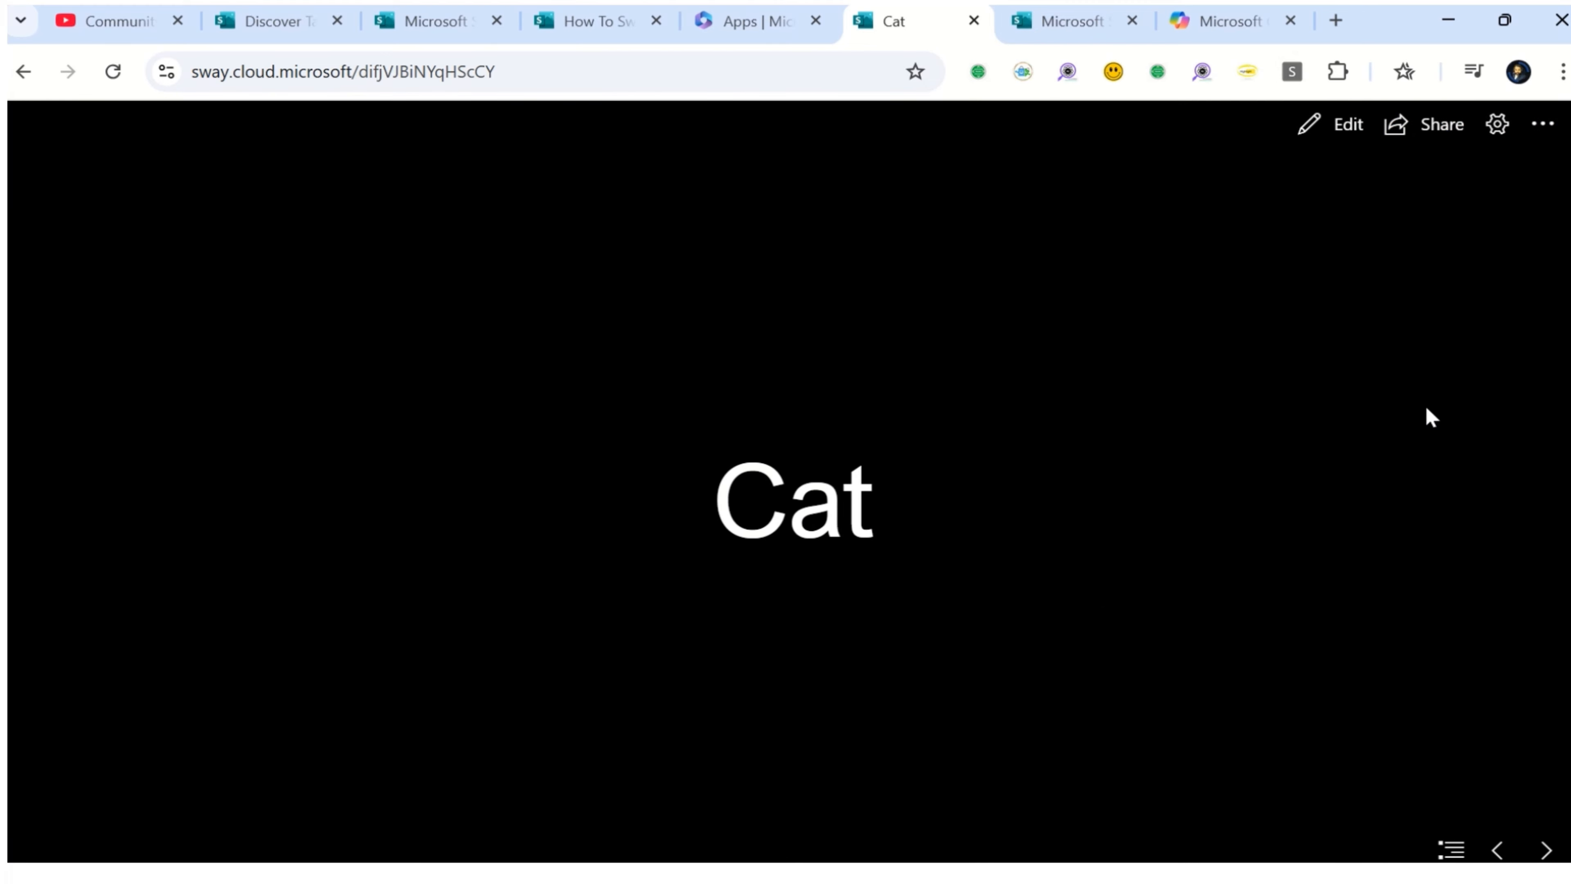
{"action": "left_click", "coordinate": [1544, 850]}
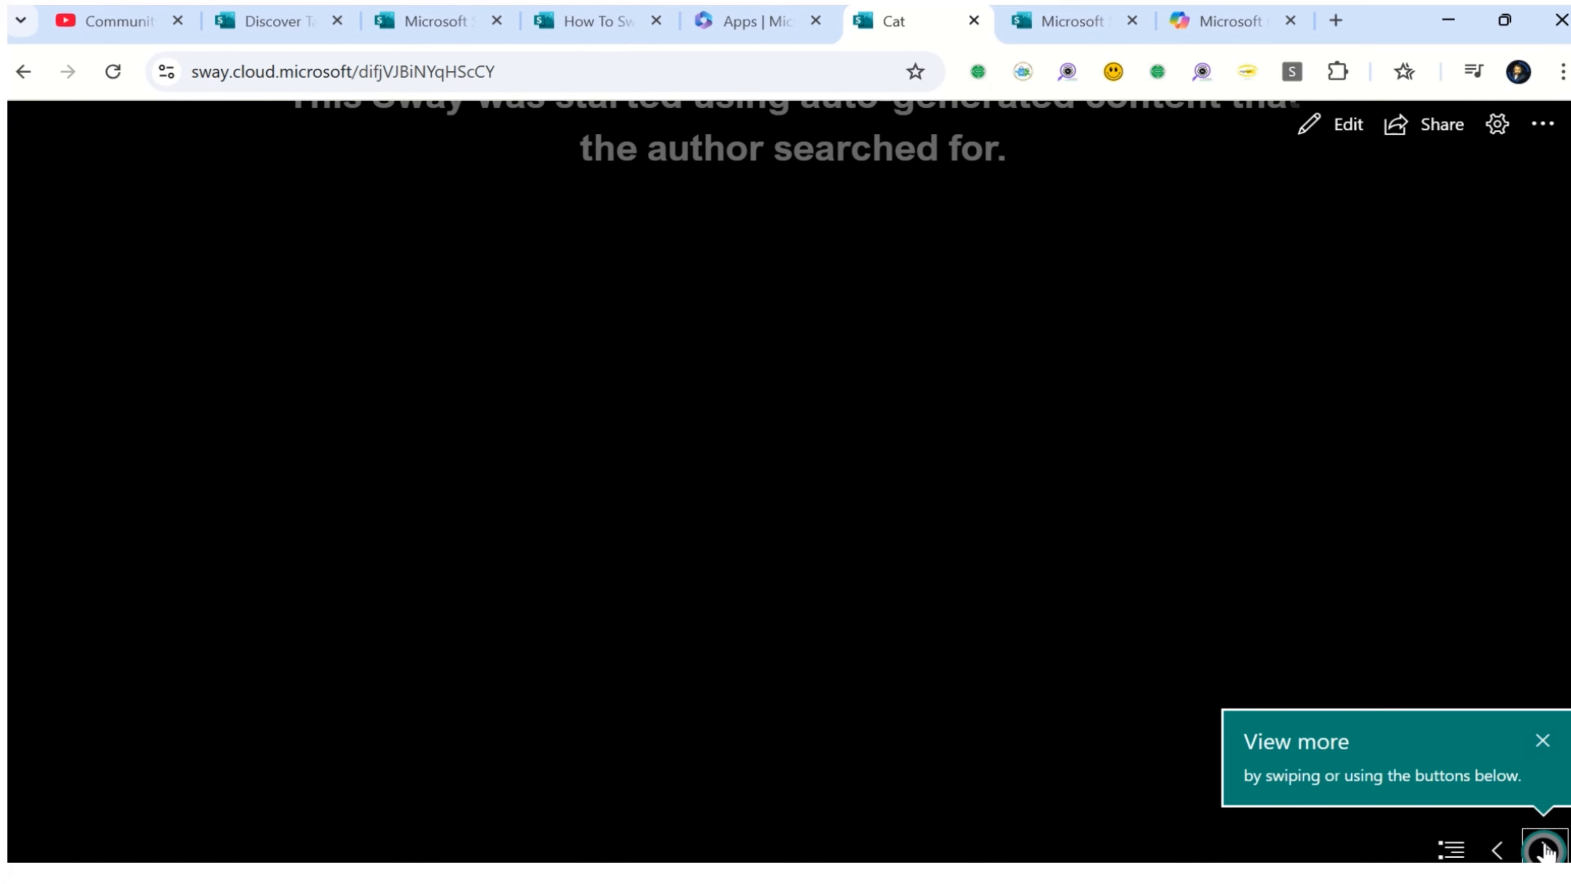
{"action": "left_click", "coordinate": [1545, 851]}
{"action": "left_click", "coordinate": [1544, 851]}
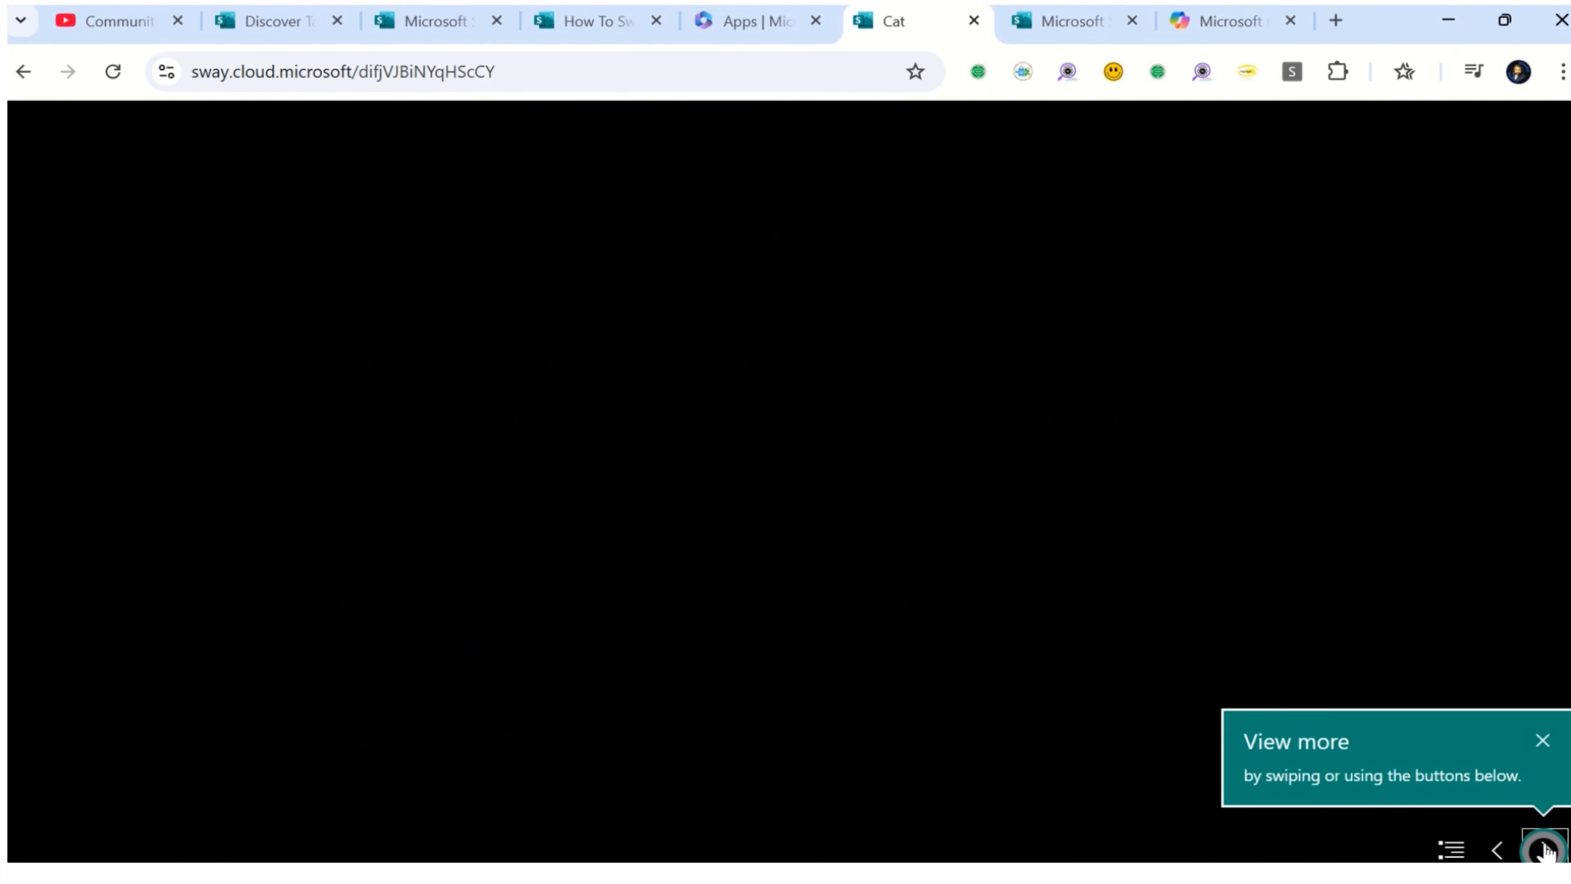
{"action": "left_click", "coordinate": [1545, 851]}
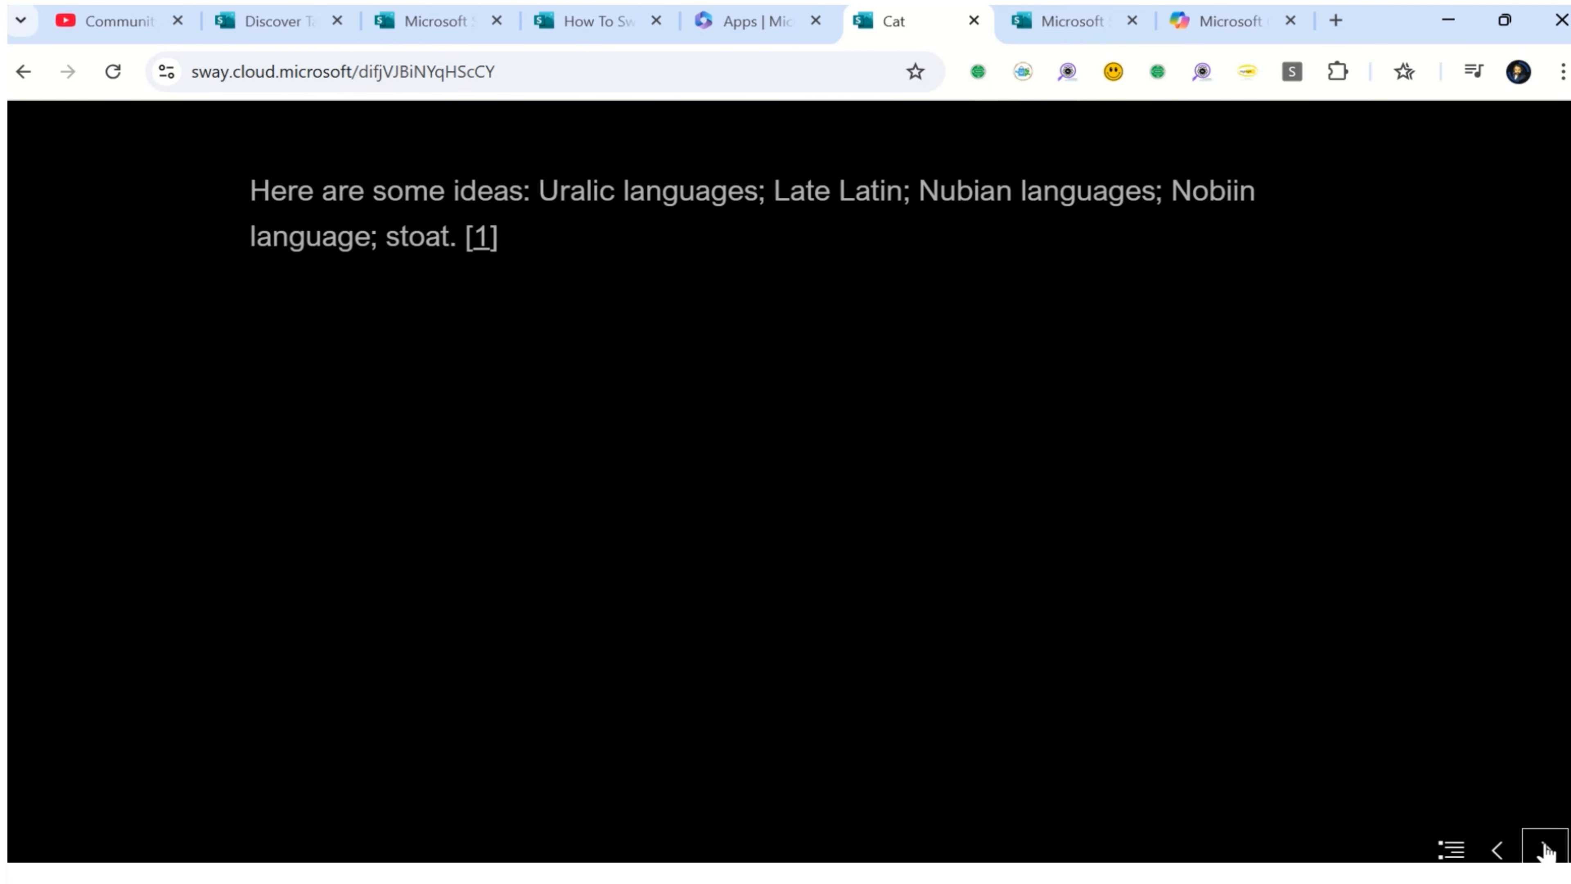
{"action": "left_click", "coordinate": [1544, 851]}
{"action": "left_click", "coordinate": [1498, 849]}
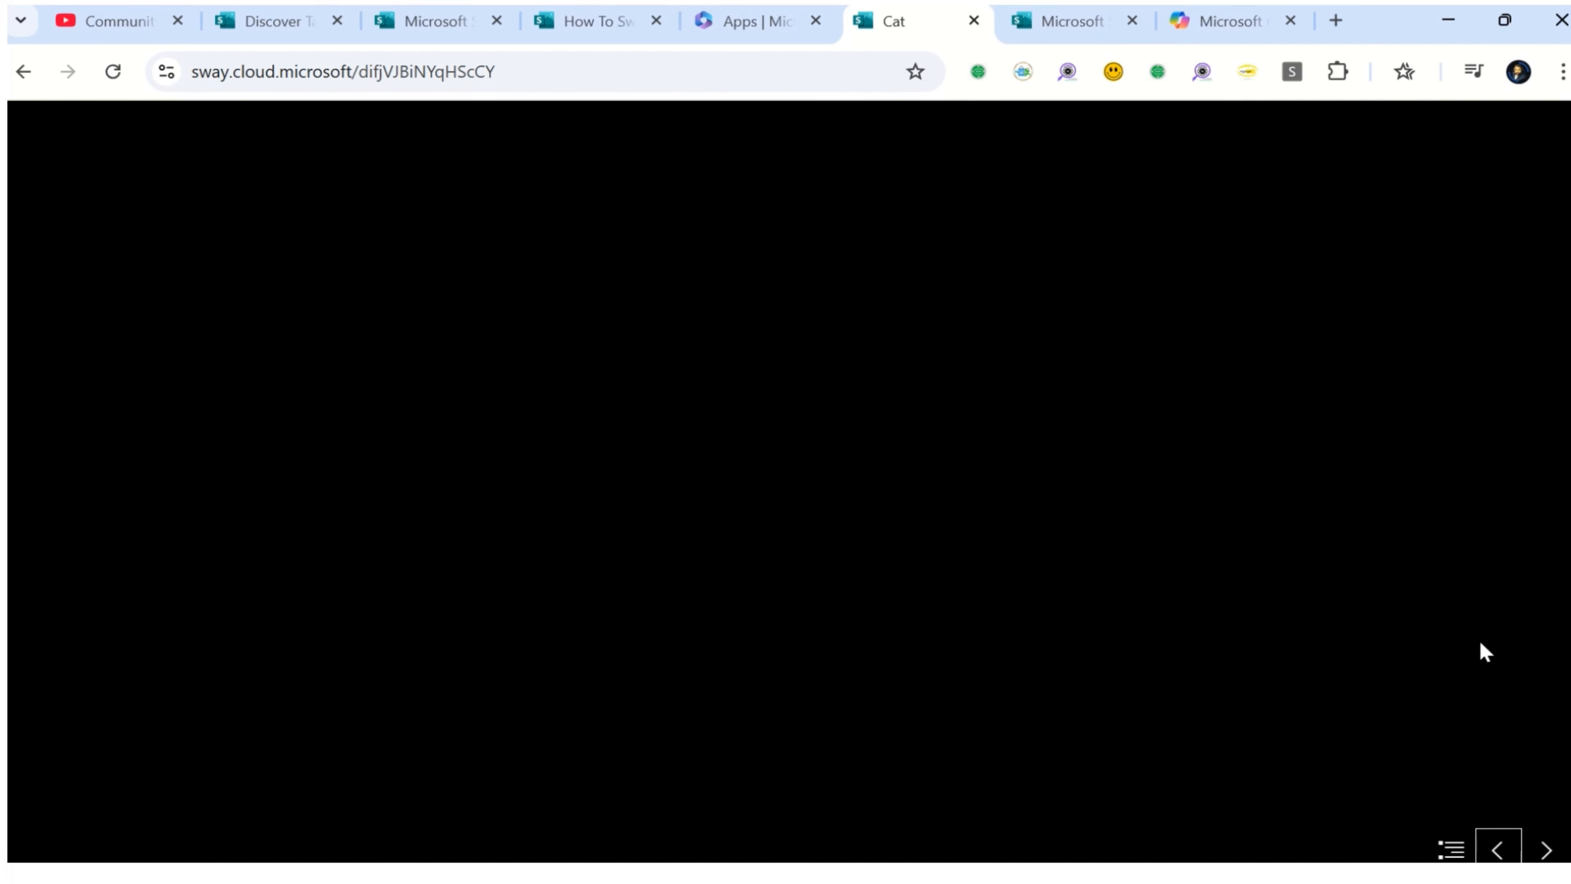
{"action": "left_click", "coordinate": [1340, 126]}
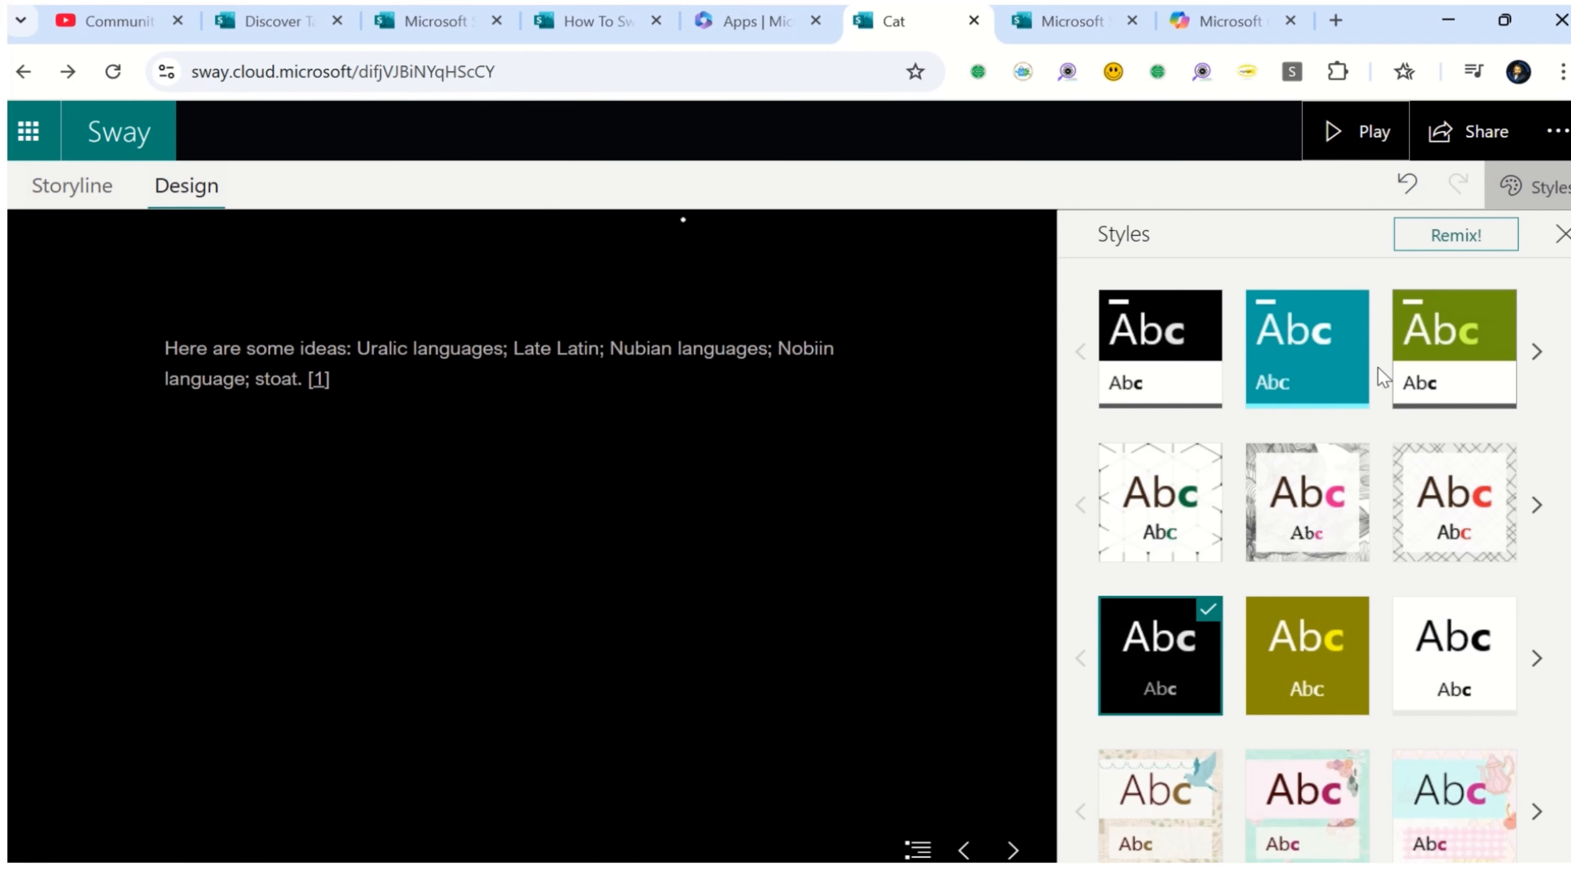
Apply the Vertical layout to the Cat Sway, play it to preview the scrolling text, and return to editing
{"action": "scroll", "coordinate": [1329, 372], "scroll_direction": "up", "scroll_amount": 5}
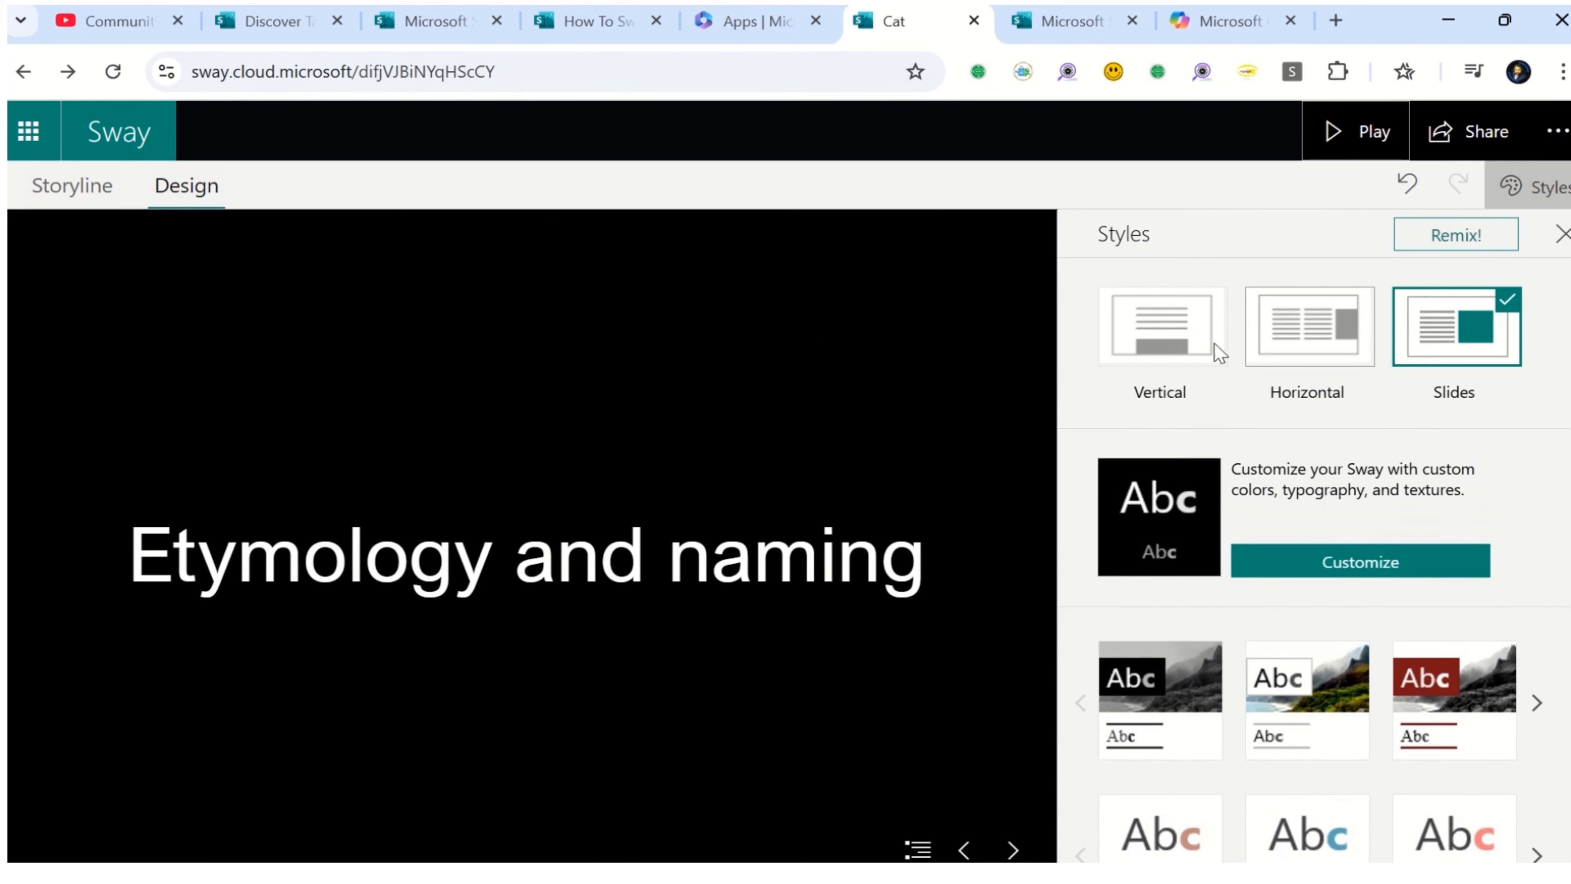
{"action": "left_click", "coordinate": [1203, 356]}
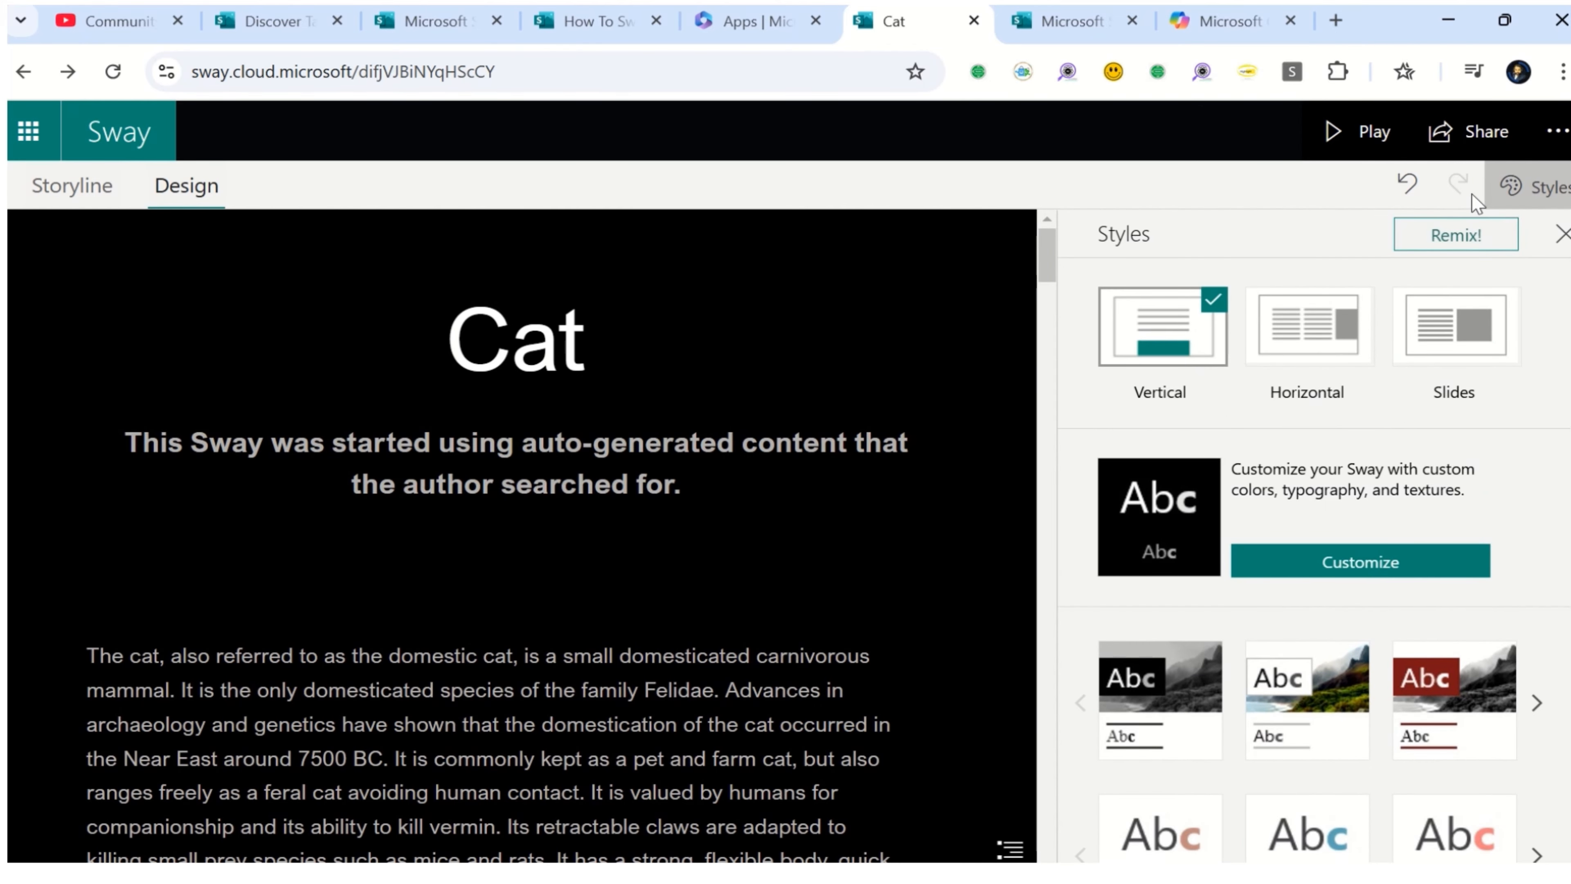
{"action": "left_click", "coordinate": [1374, 131]}
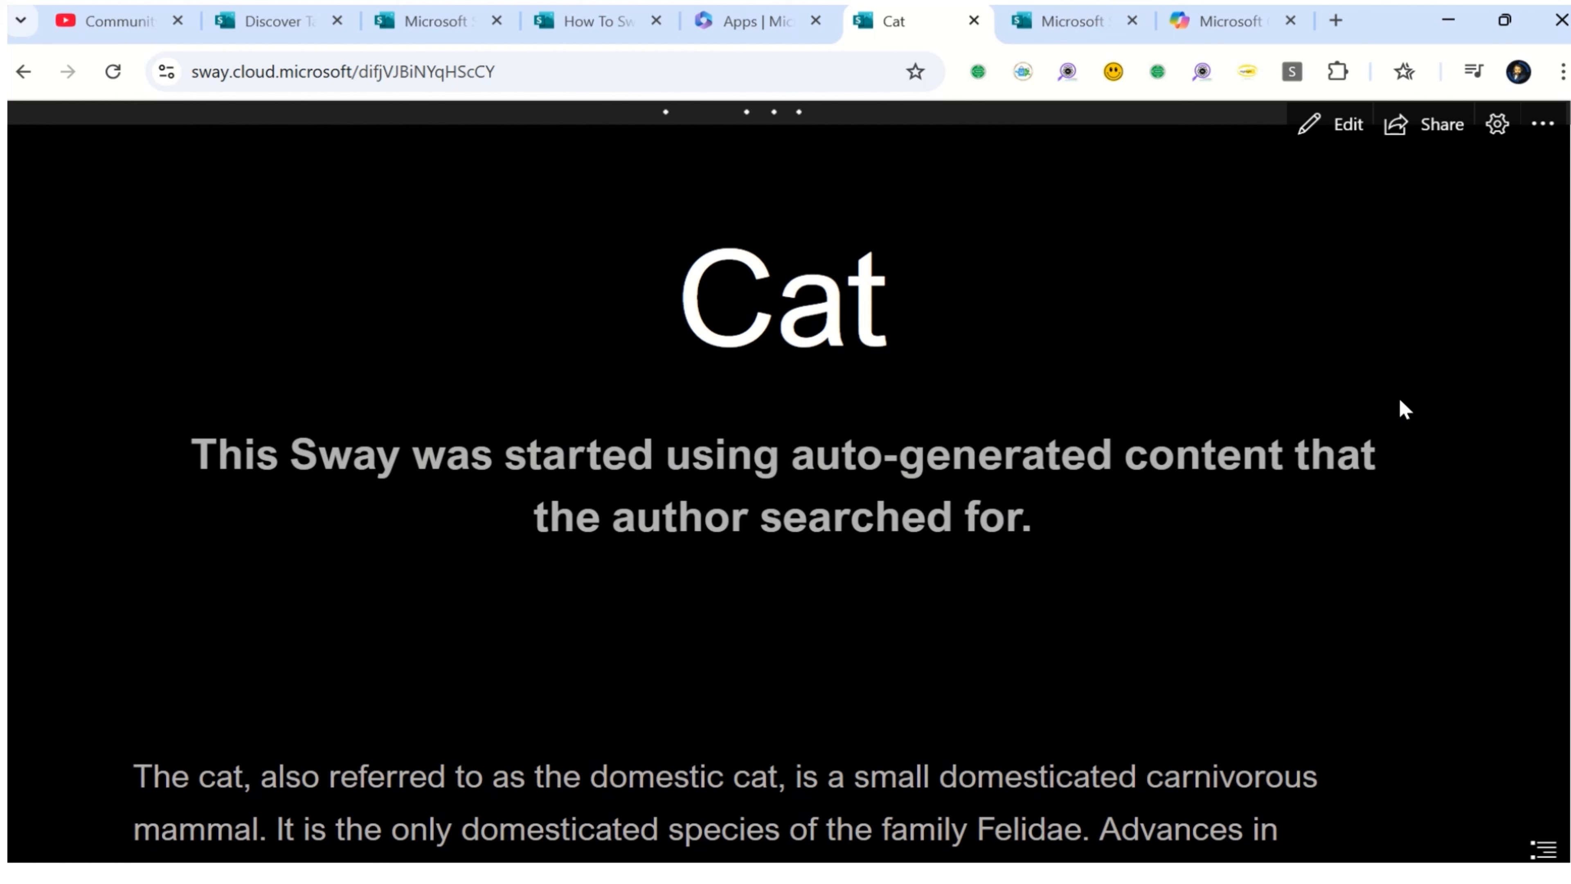
{"action": "scroll", "coordinate": [1398, 396], "scroll_direction": "down", "scroll_amount": 15}
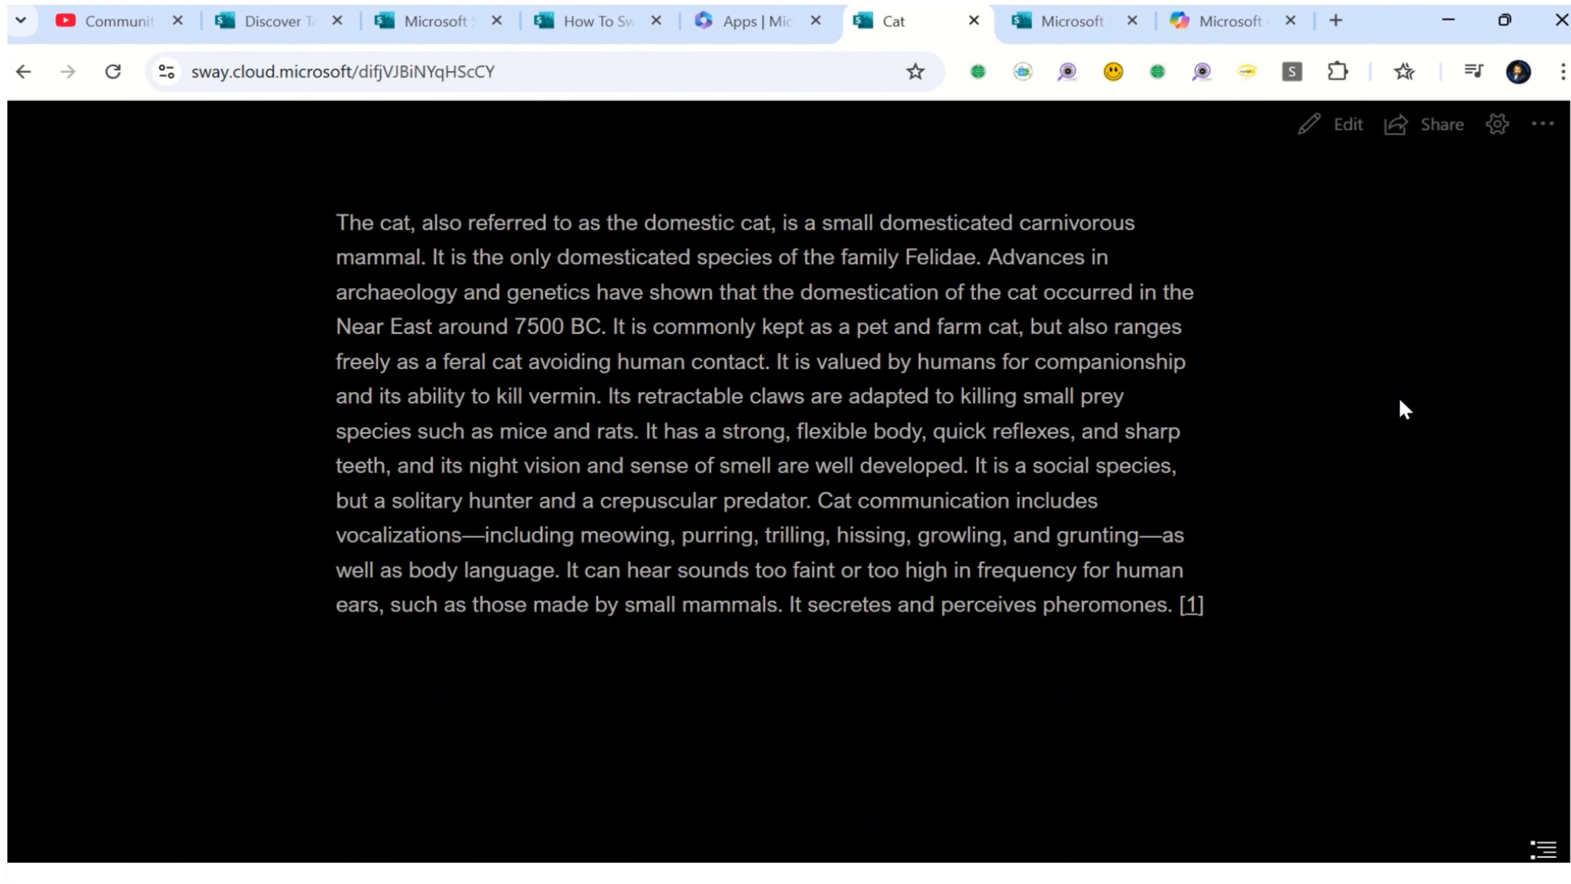
{"action": "scroll", "coordinate": [1394, 384], "scroll_direction": "up", "scroll_amount": 5}
{"action": "scroll", "coordinate": [1383, 387], "scroll_direction": "up", "scroll_amount": 8}
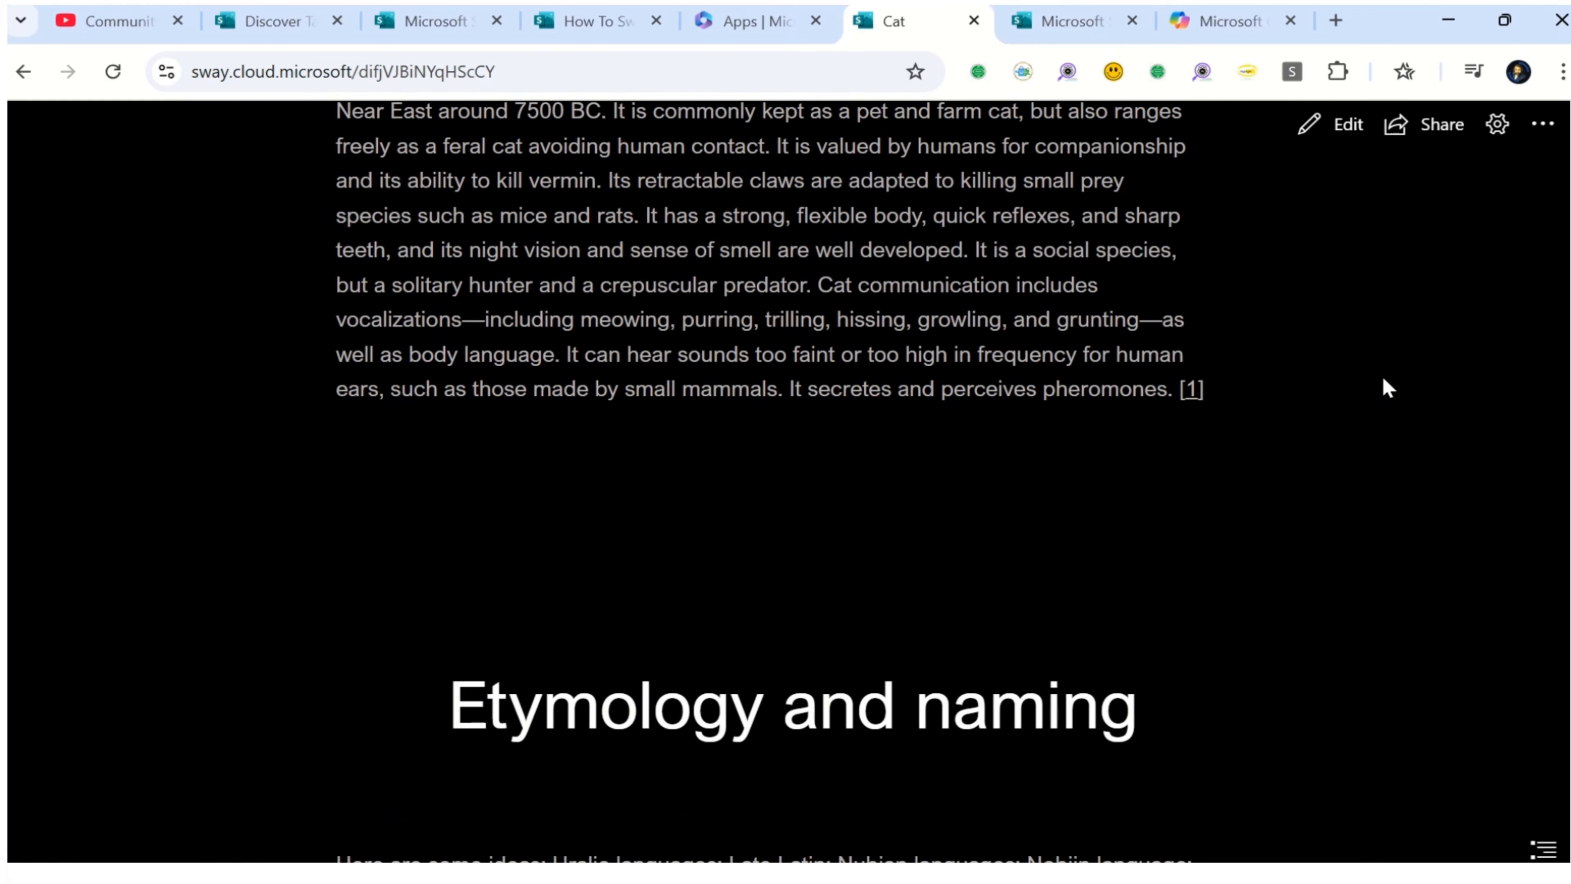
{"action": "left_click", "coordinate": [1348, 125]}
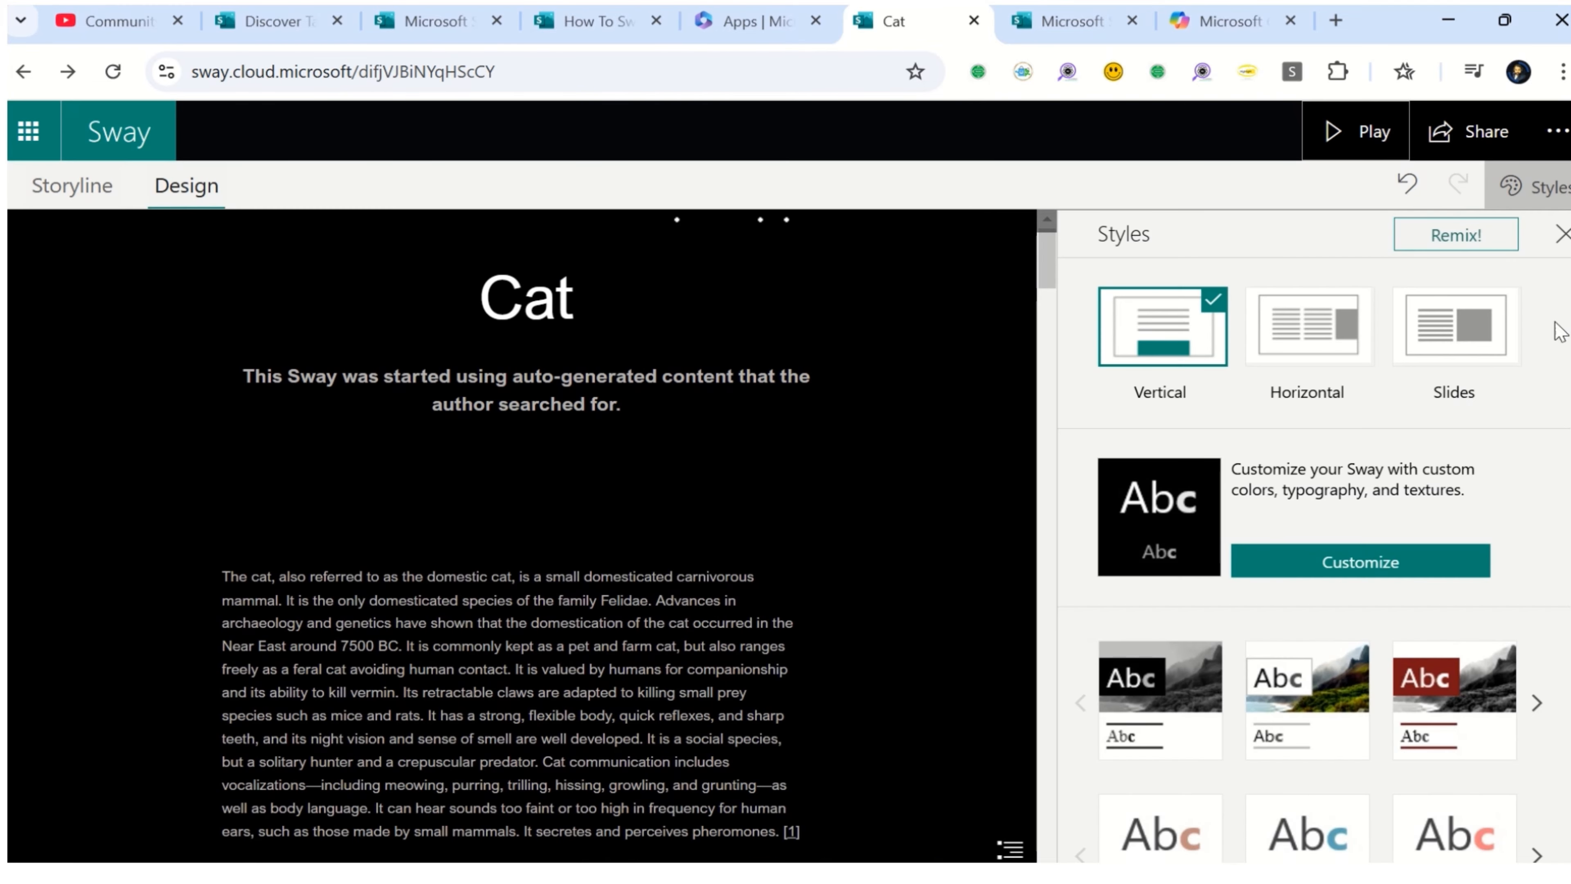
Browse the remaining style thumbnails and close the style choices
{"action": "scroll", "coordinate": [1416, 520], "scroll_direction": "down", "scroll_amount": 5}
{"action": "scroll", "coordinate": [1422, 523], "scroll_direction": "down", "scroll_amount": 5}
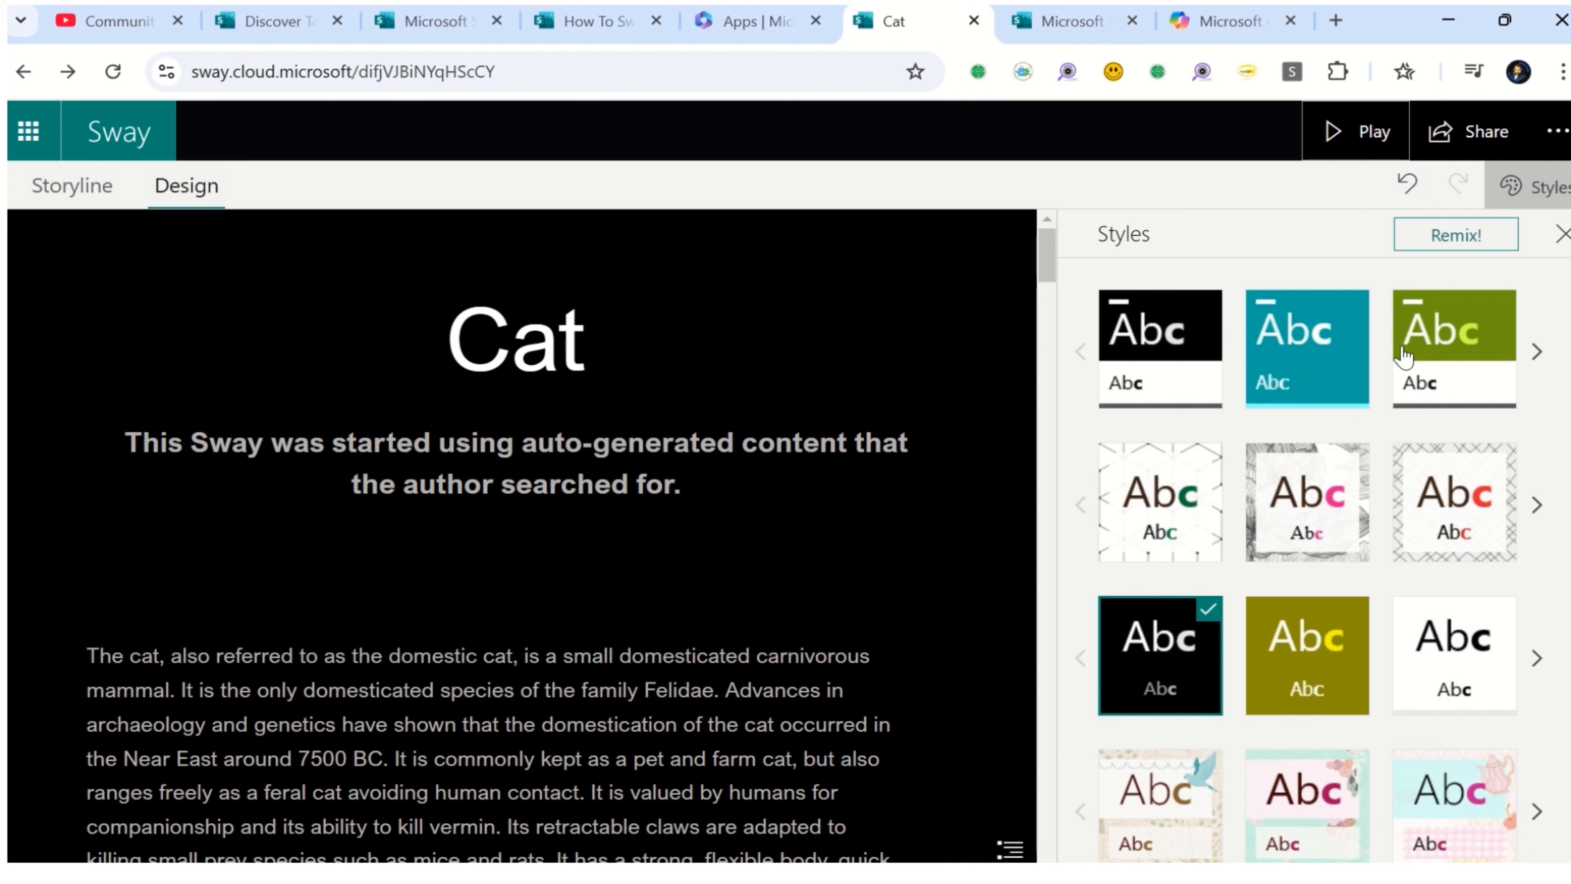
{"action": "left_click", "coordinate": [1561, 241]}
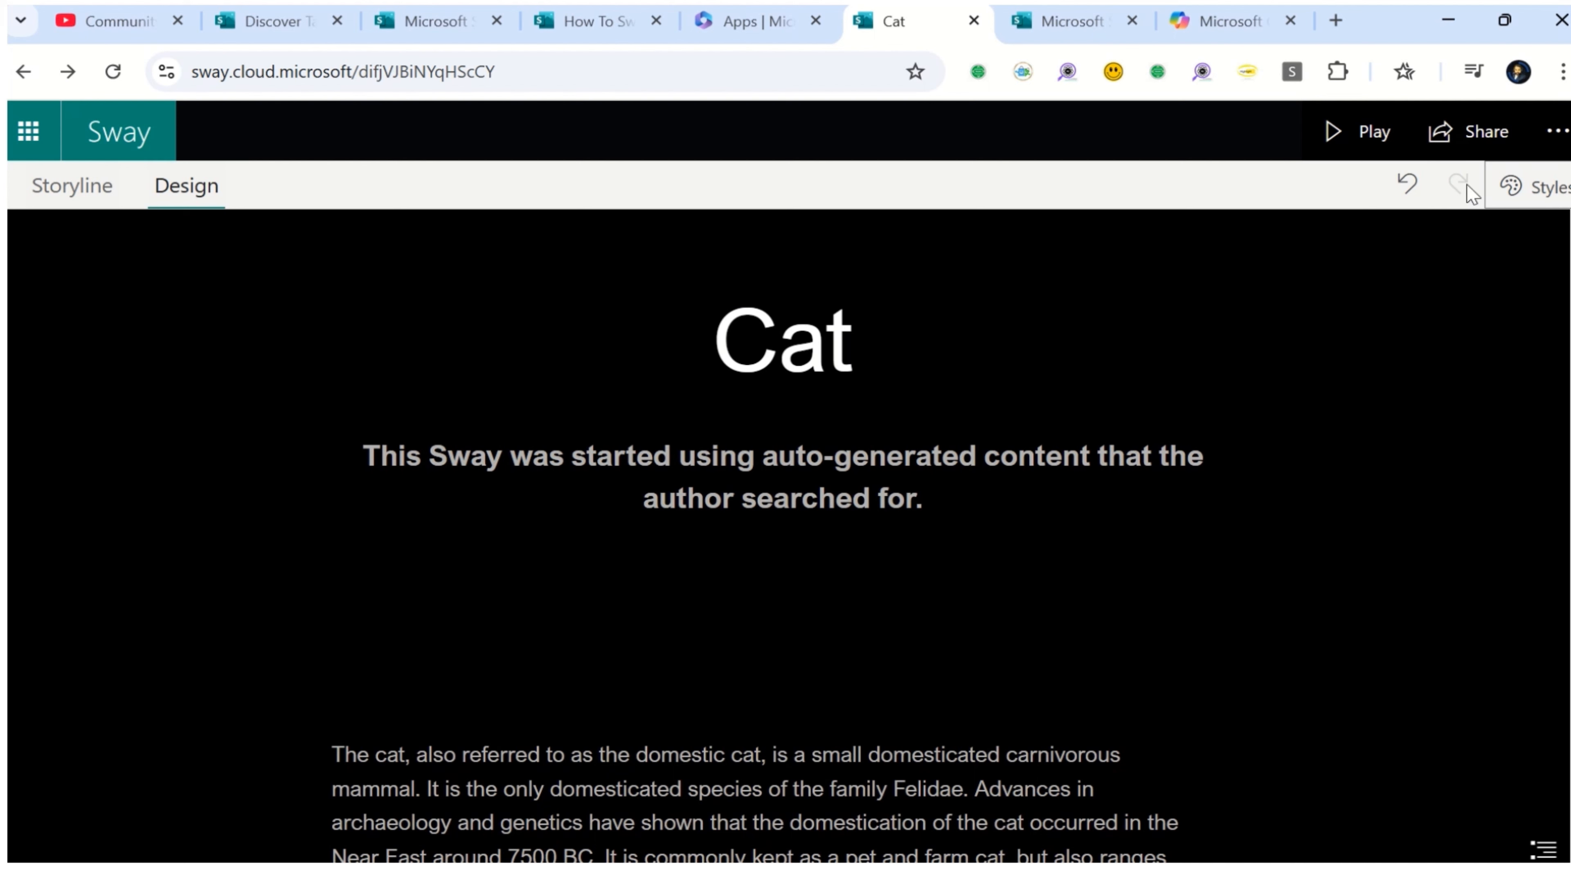
Examine the Sway's sharing settings with the additional options expanded, and select the link that invites people to edit
{"action": "left_click", "coordinate": [1459, 140]}
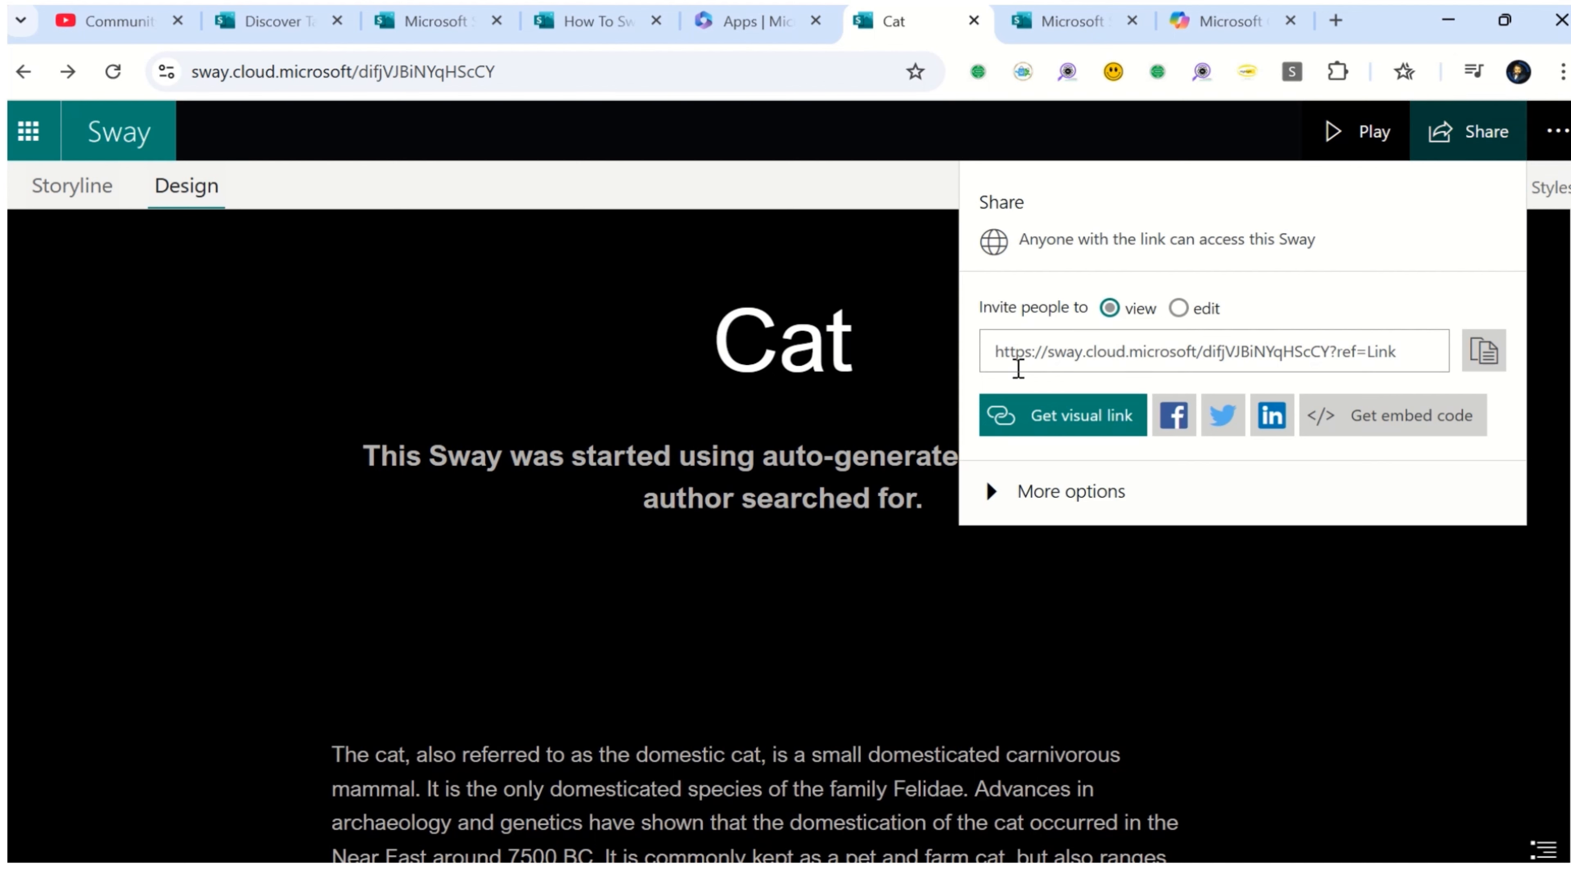
{"action": "left_click", "coordinate": [1017, 494]}
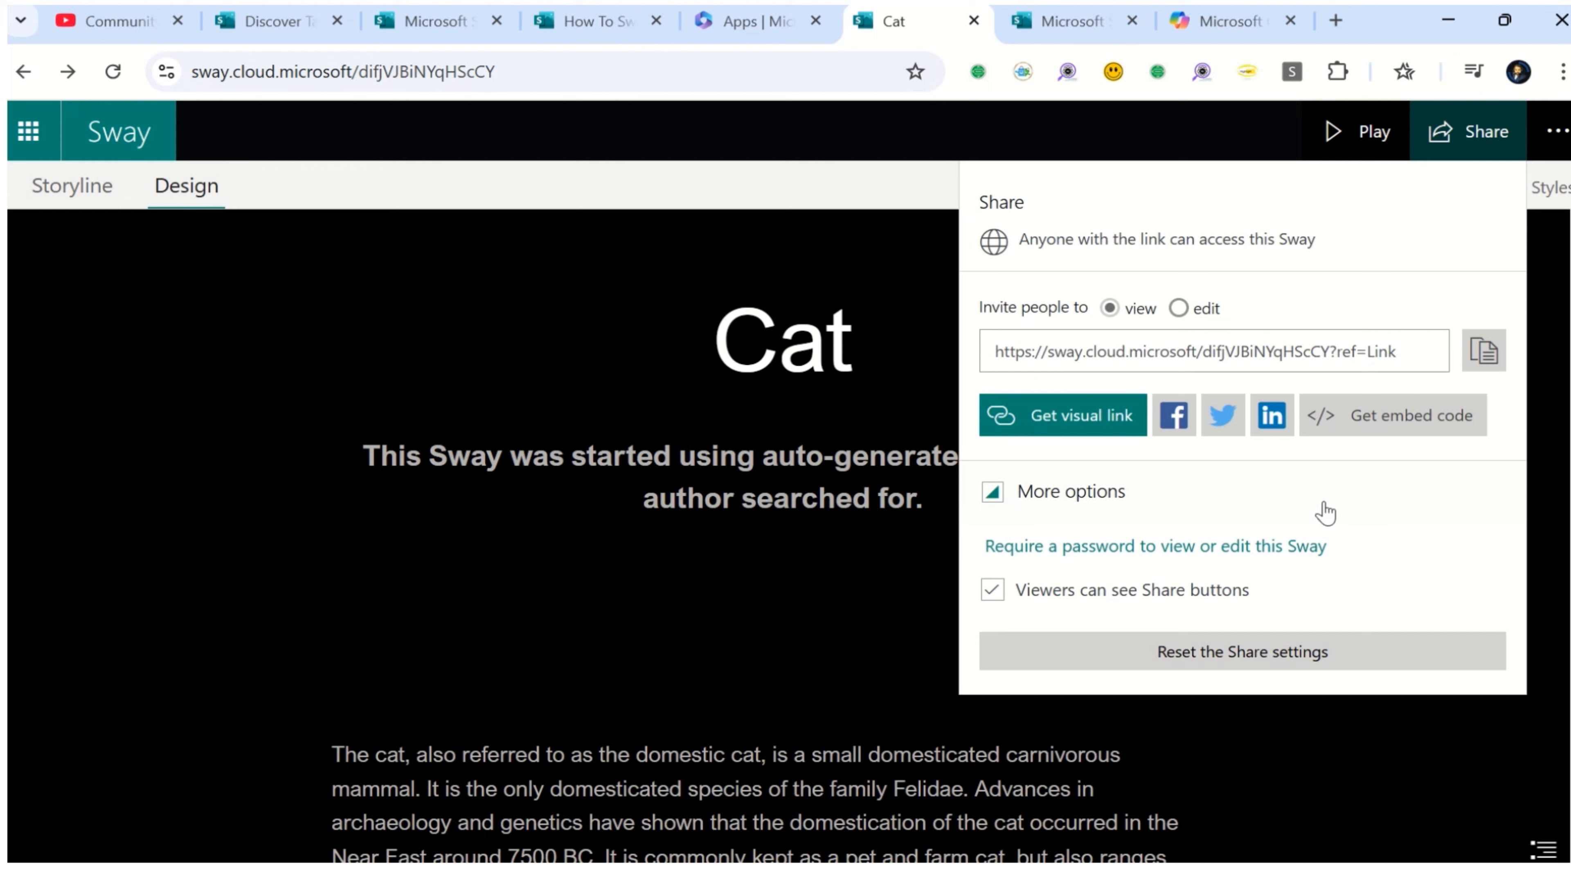
{"action": "left_click", "coordinate": [1183, 309]}
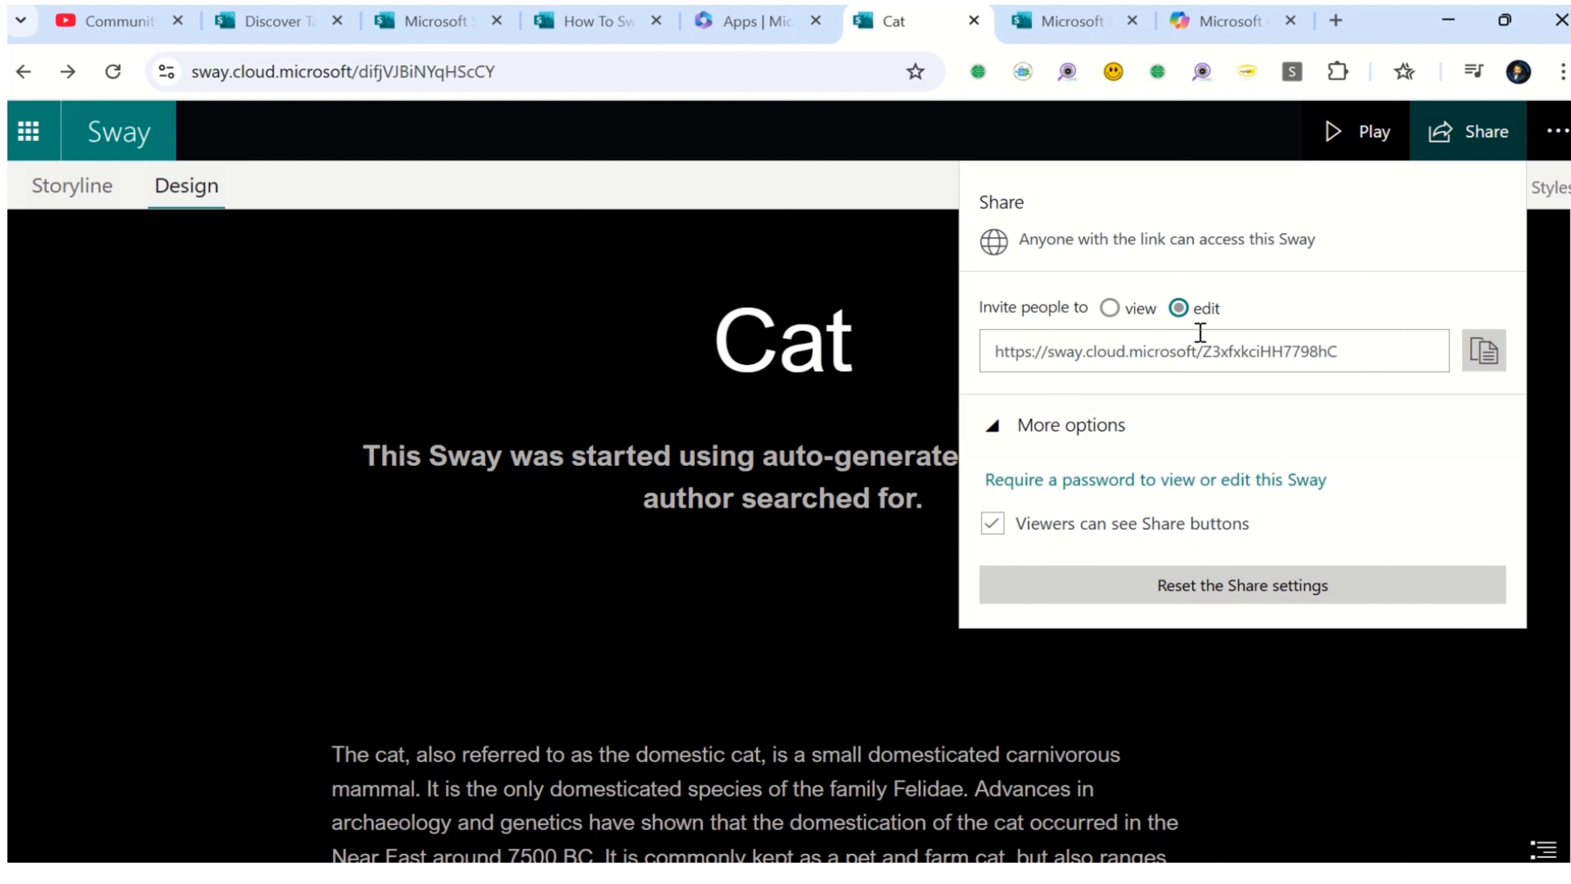
{"action": "left_click", "coordinate": [1271, 354]}
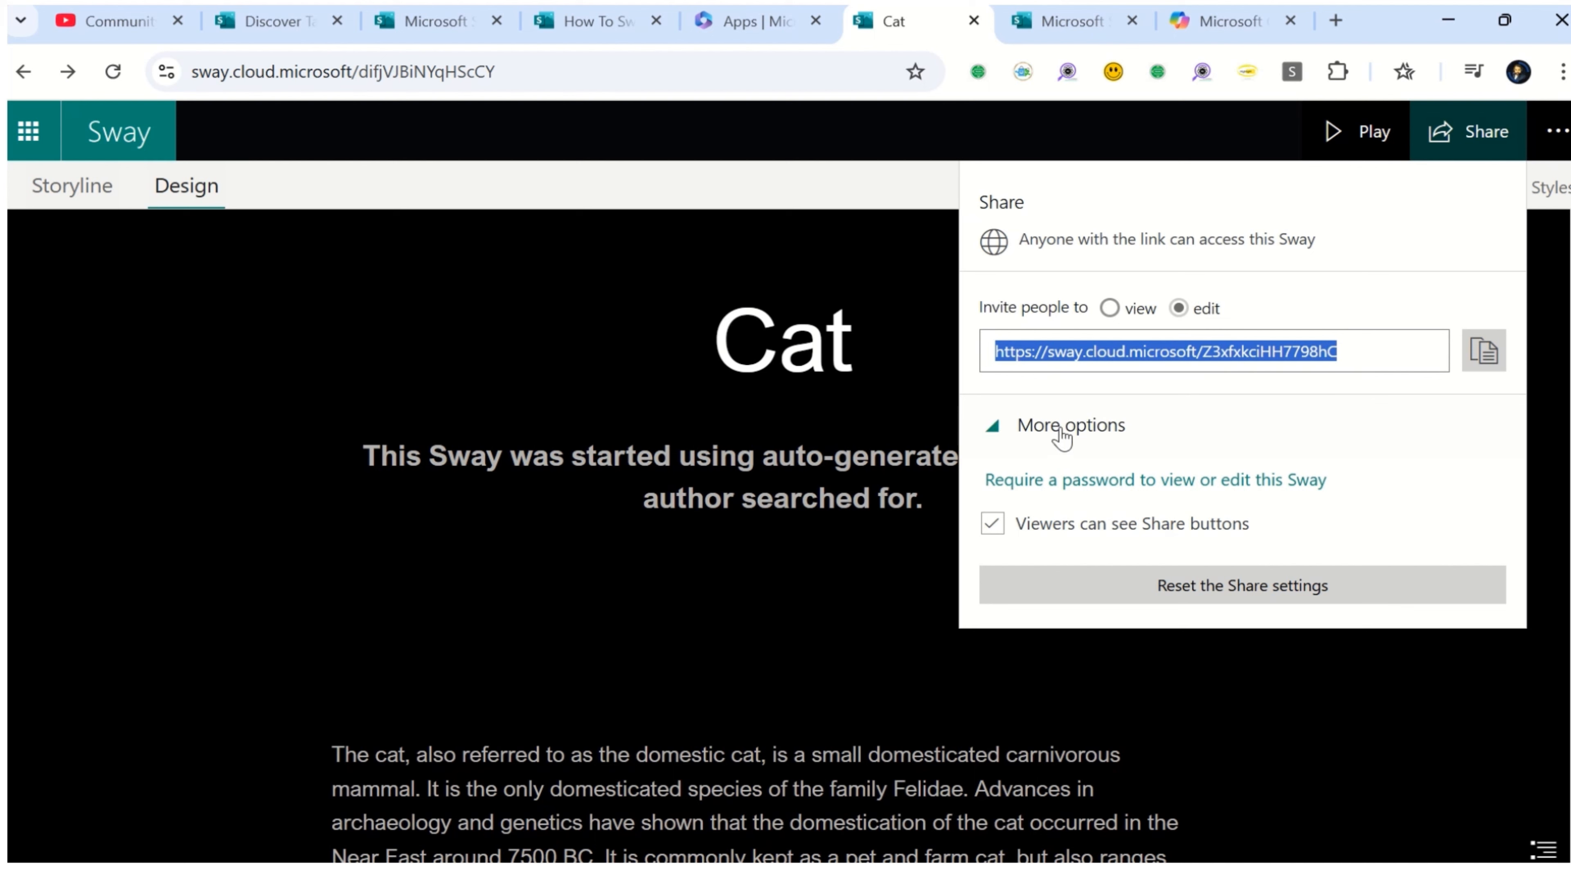
Set the sharing invitation to view and copy the Sway's embed code to the clipboard
{"action": "left_click", "coordinate": [1110, 308]}
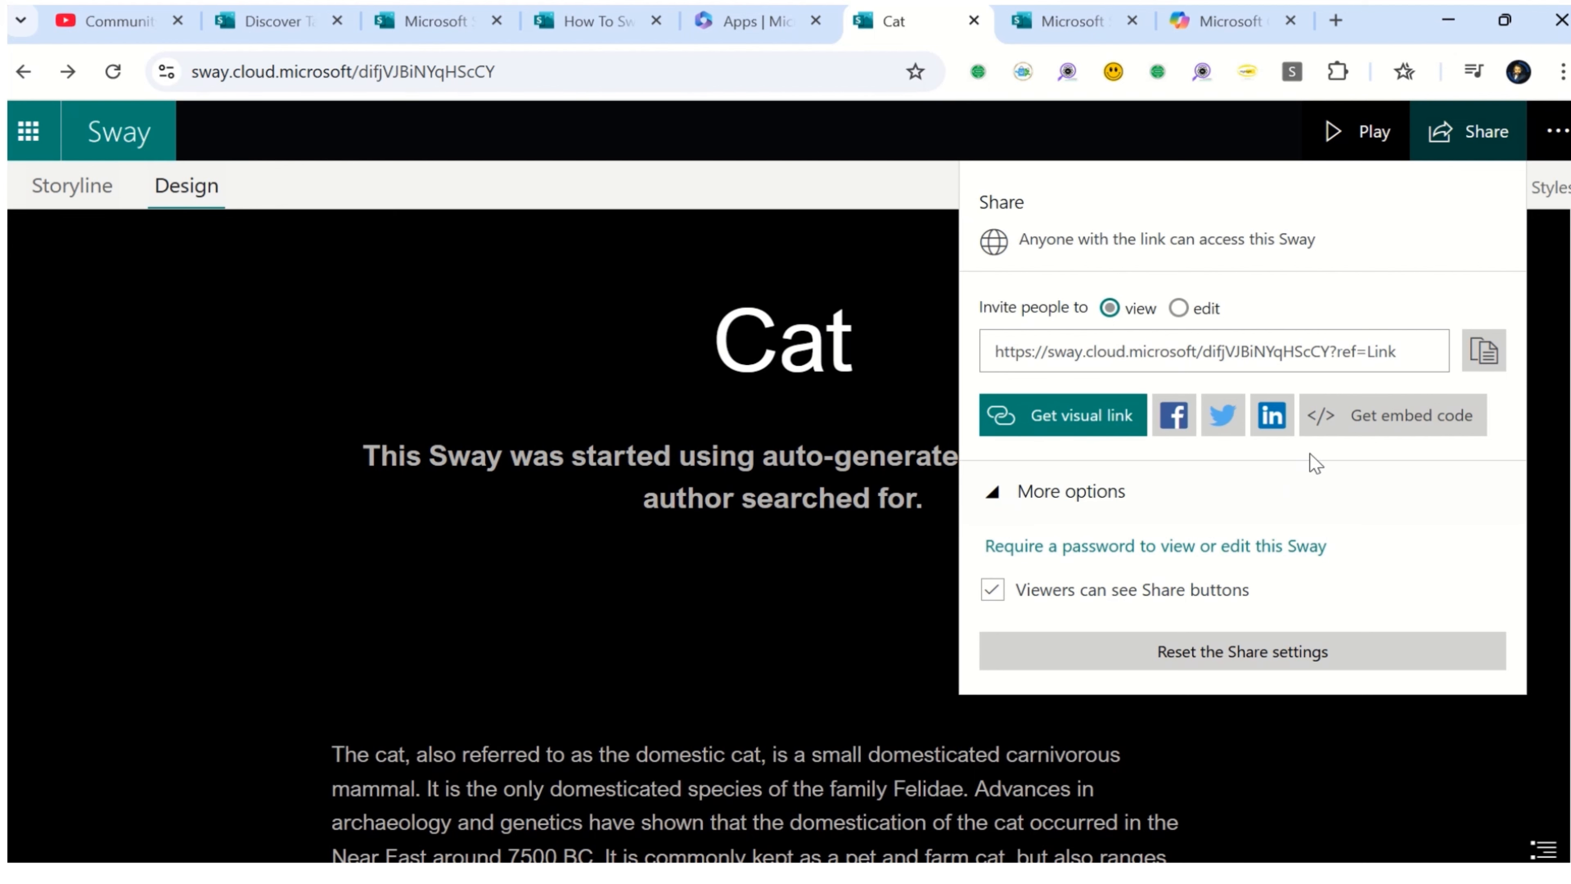
{"action": "left_click", "coordinate": [1371, 421]}
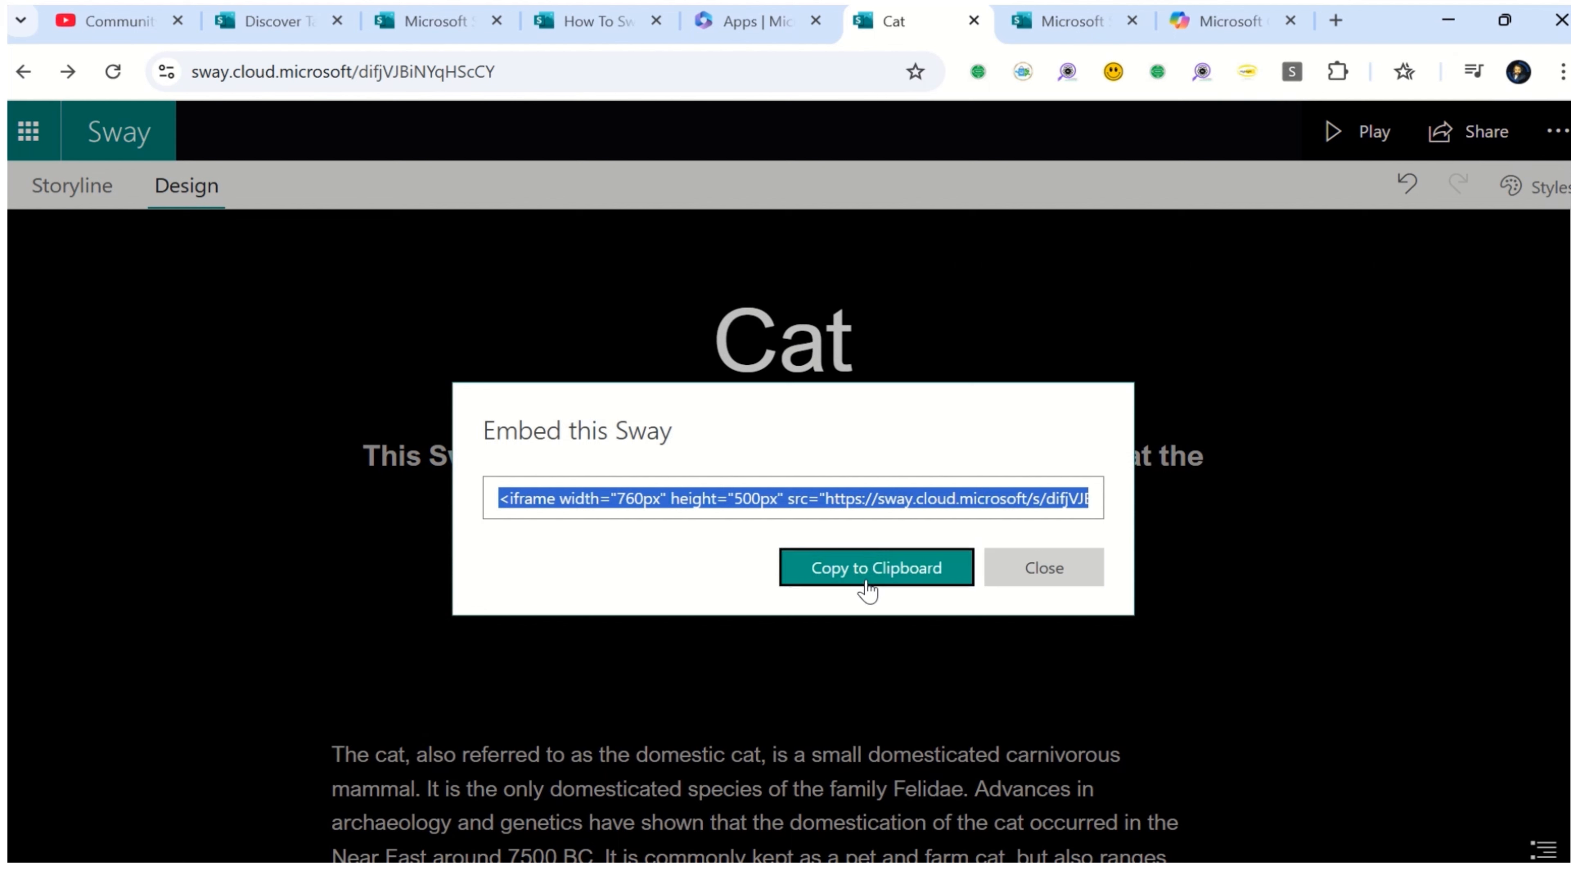
{"action": "left_click", "coordinate": [875, 582]}
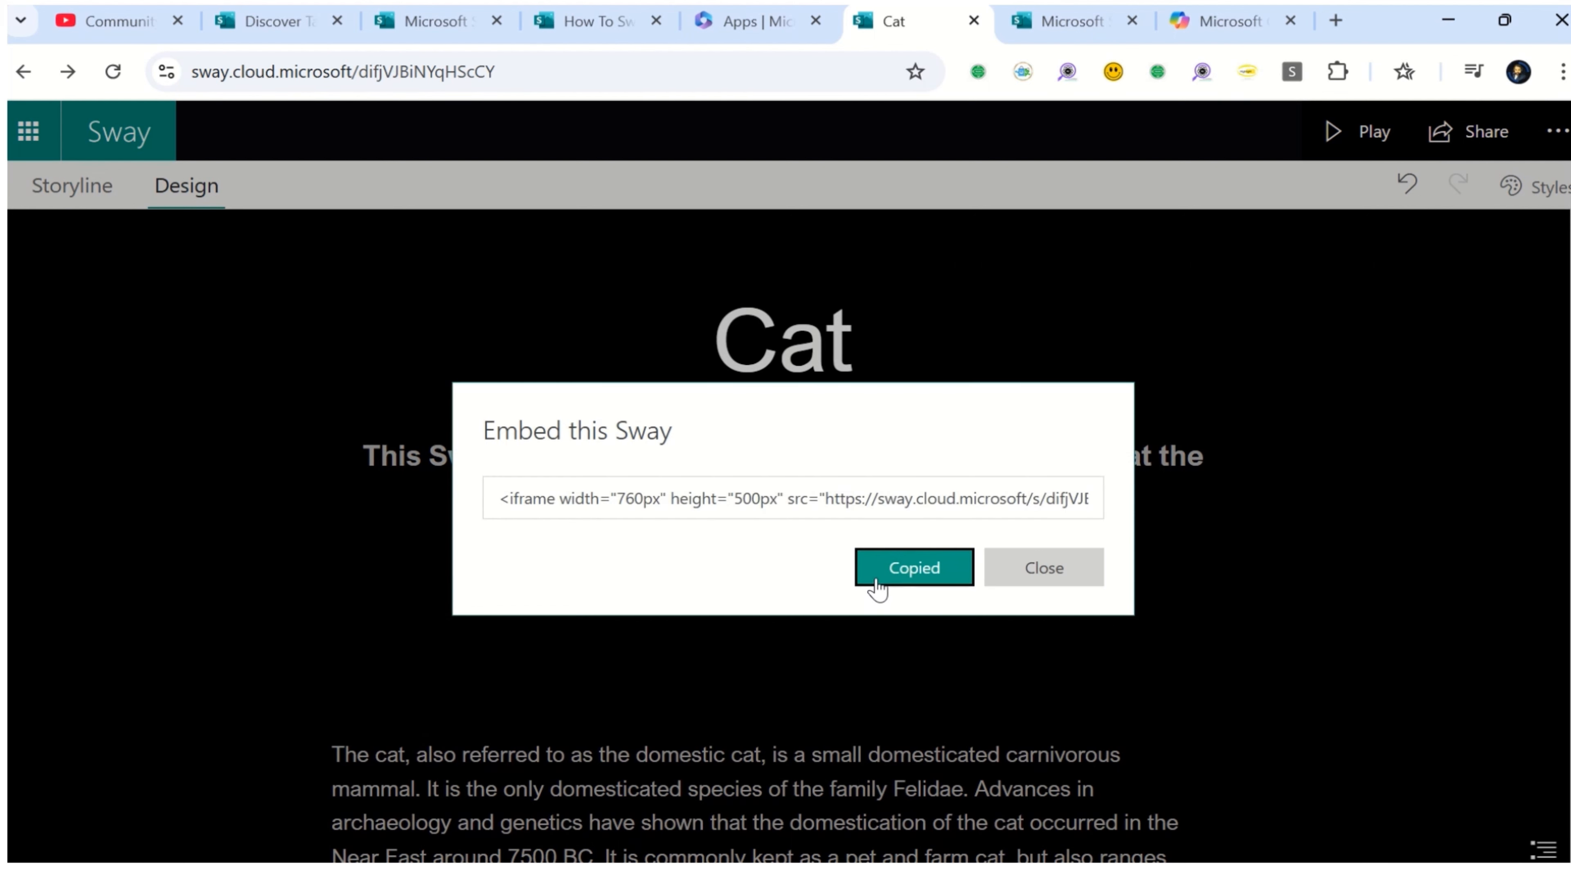
{"action": "left_click", "coordinate": [1016, 575]}
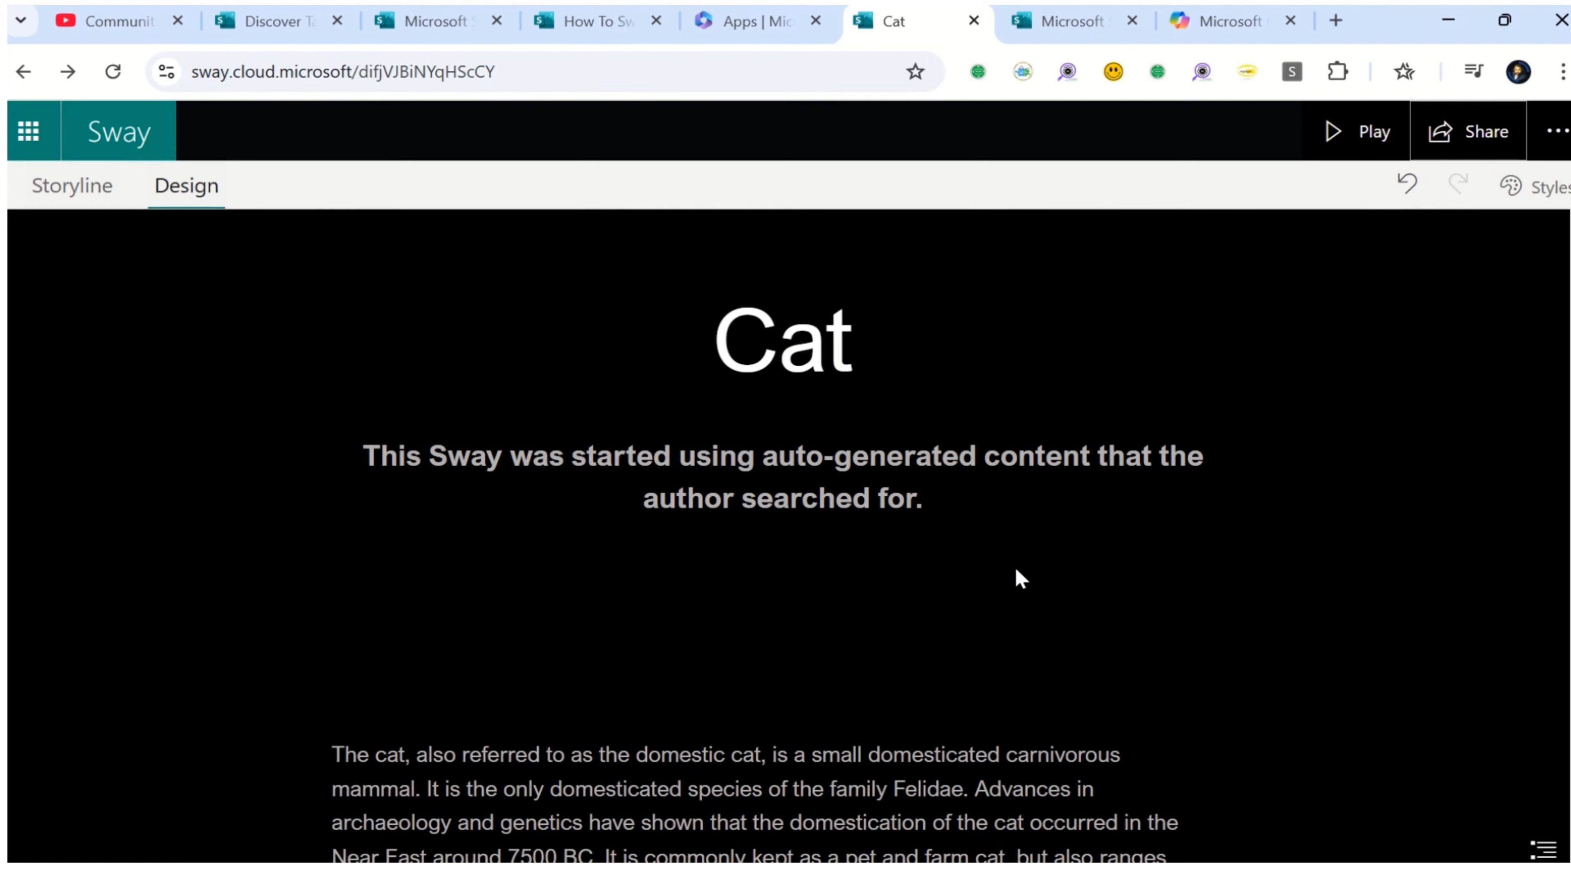
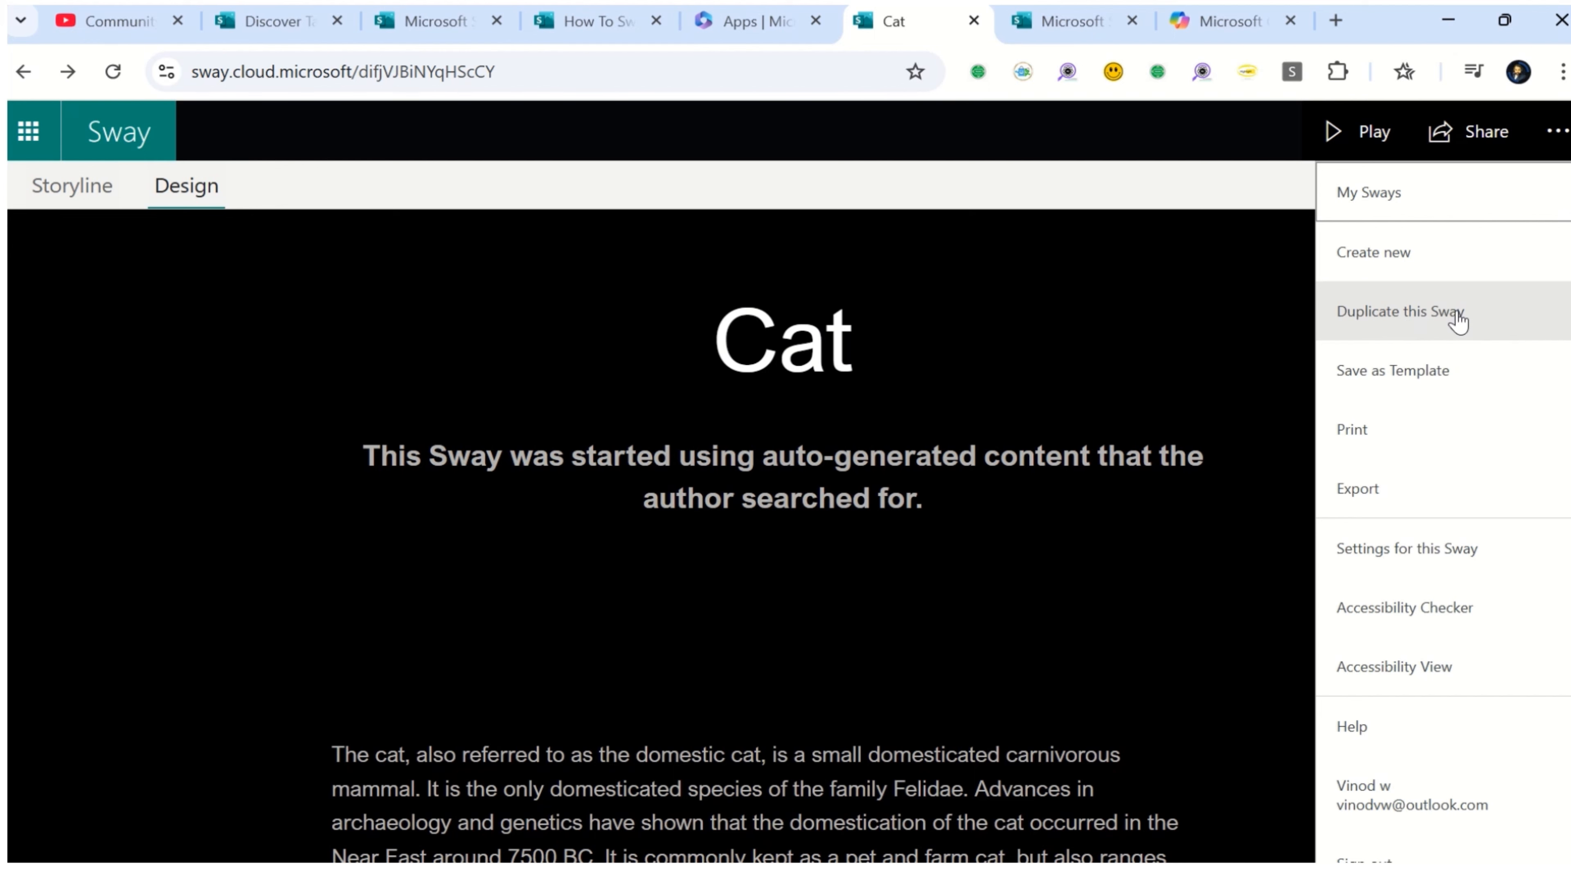
Duplicate the Cat Sway under the name Cat2 and go to the My Sways page
{"action": "left_click", "coordinate": [1458, 314]}
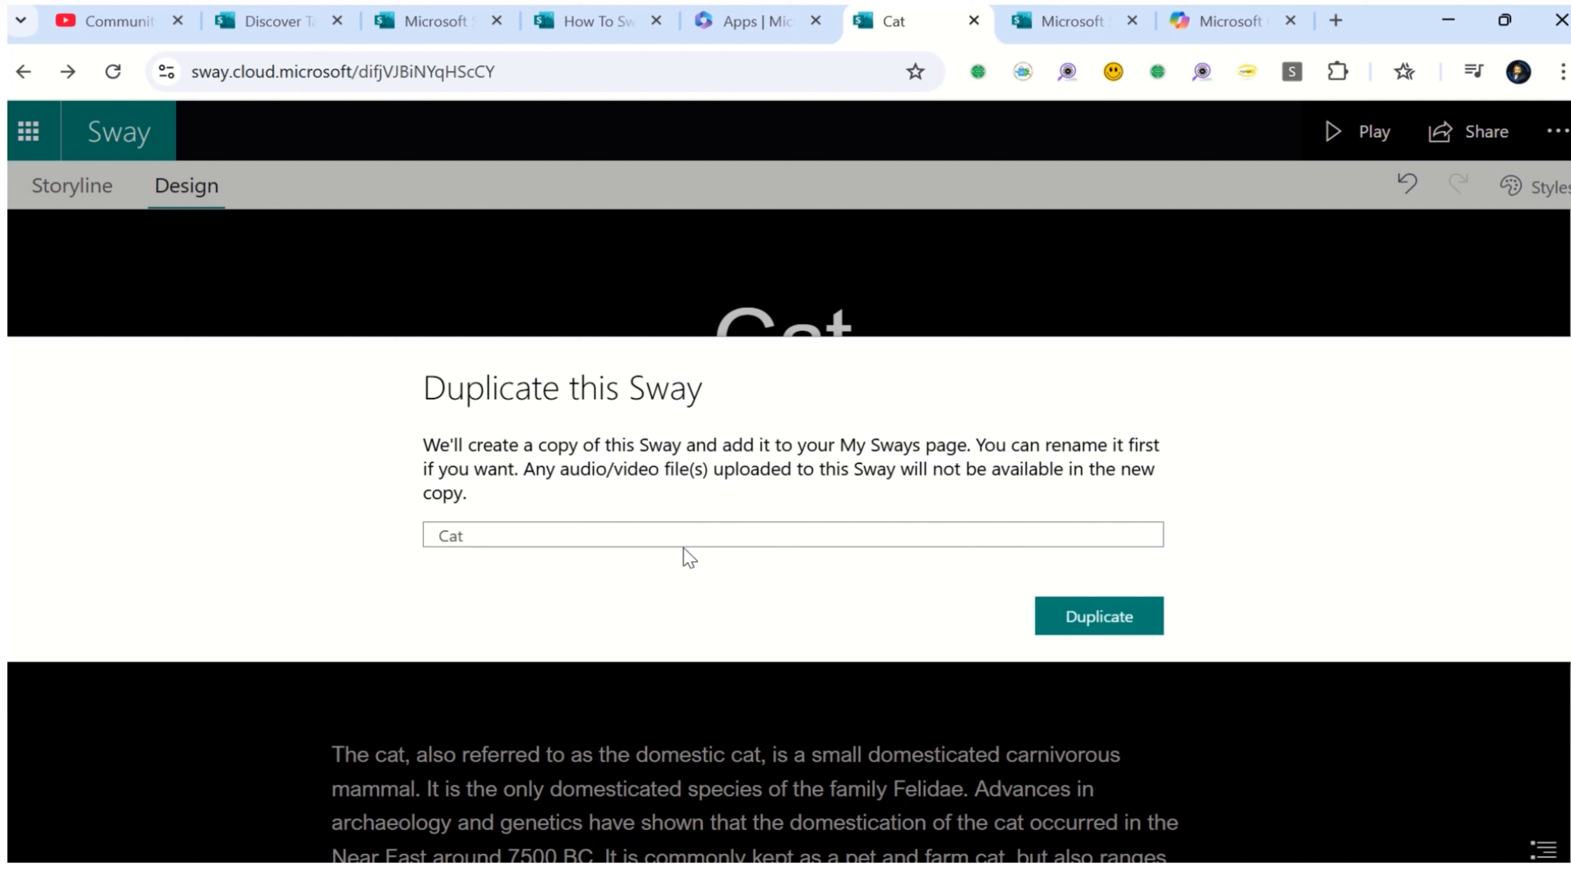
{"action": "type", "text": "2"}
{"action": "left_click", "coordinate": [1092, 616]}
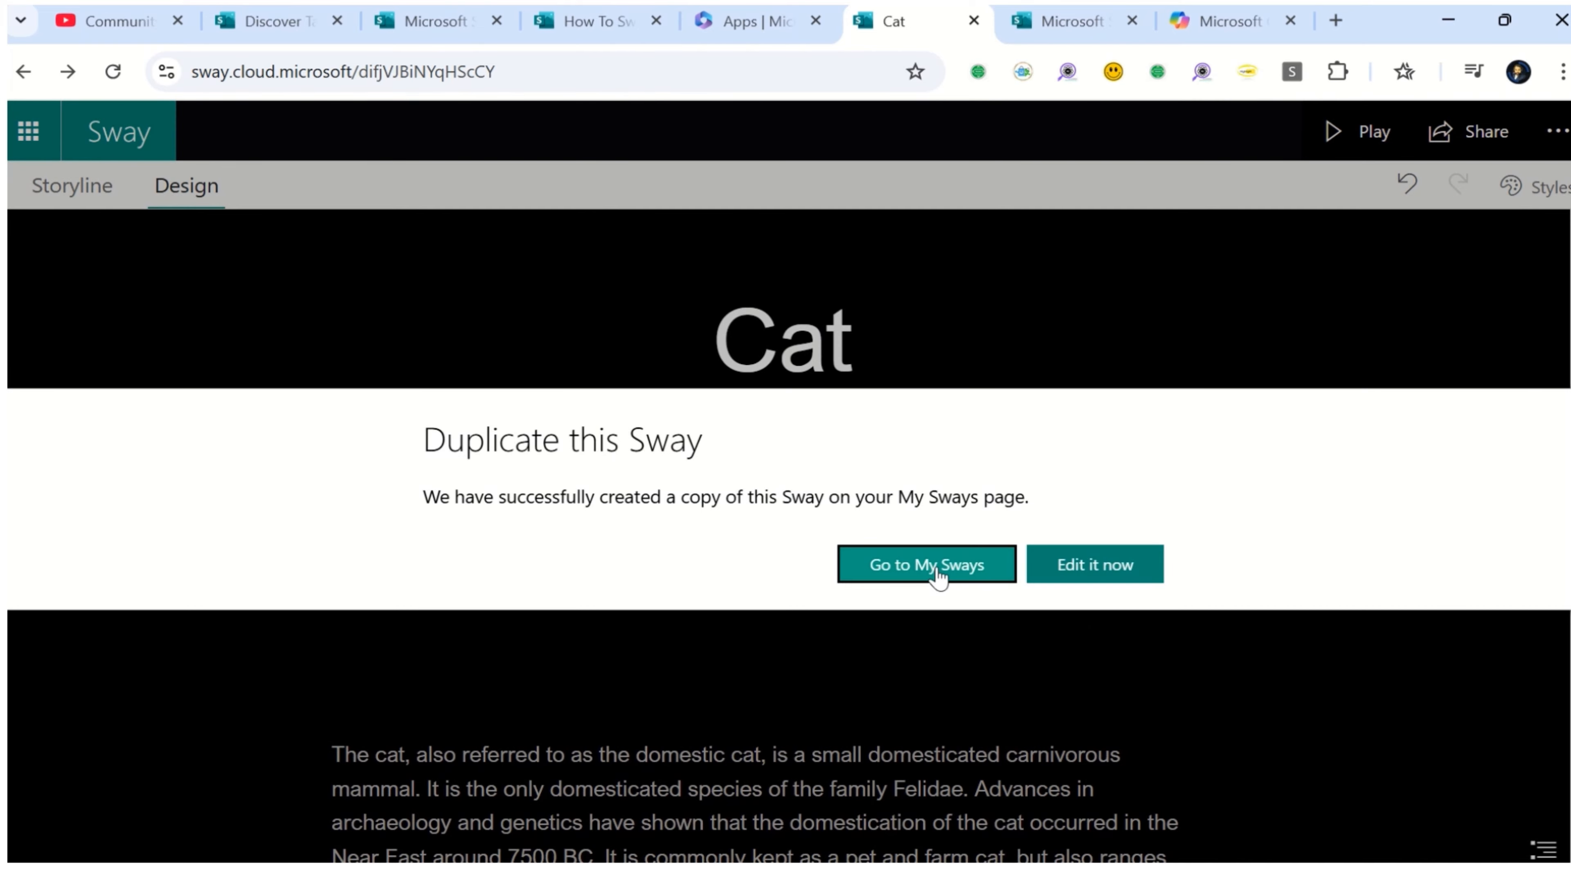
{"action": "left_click", "coordinate": [922, 577]}
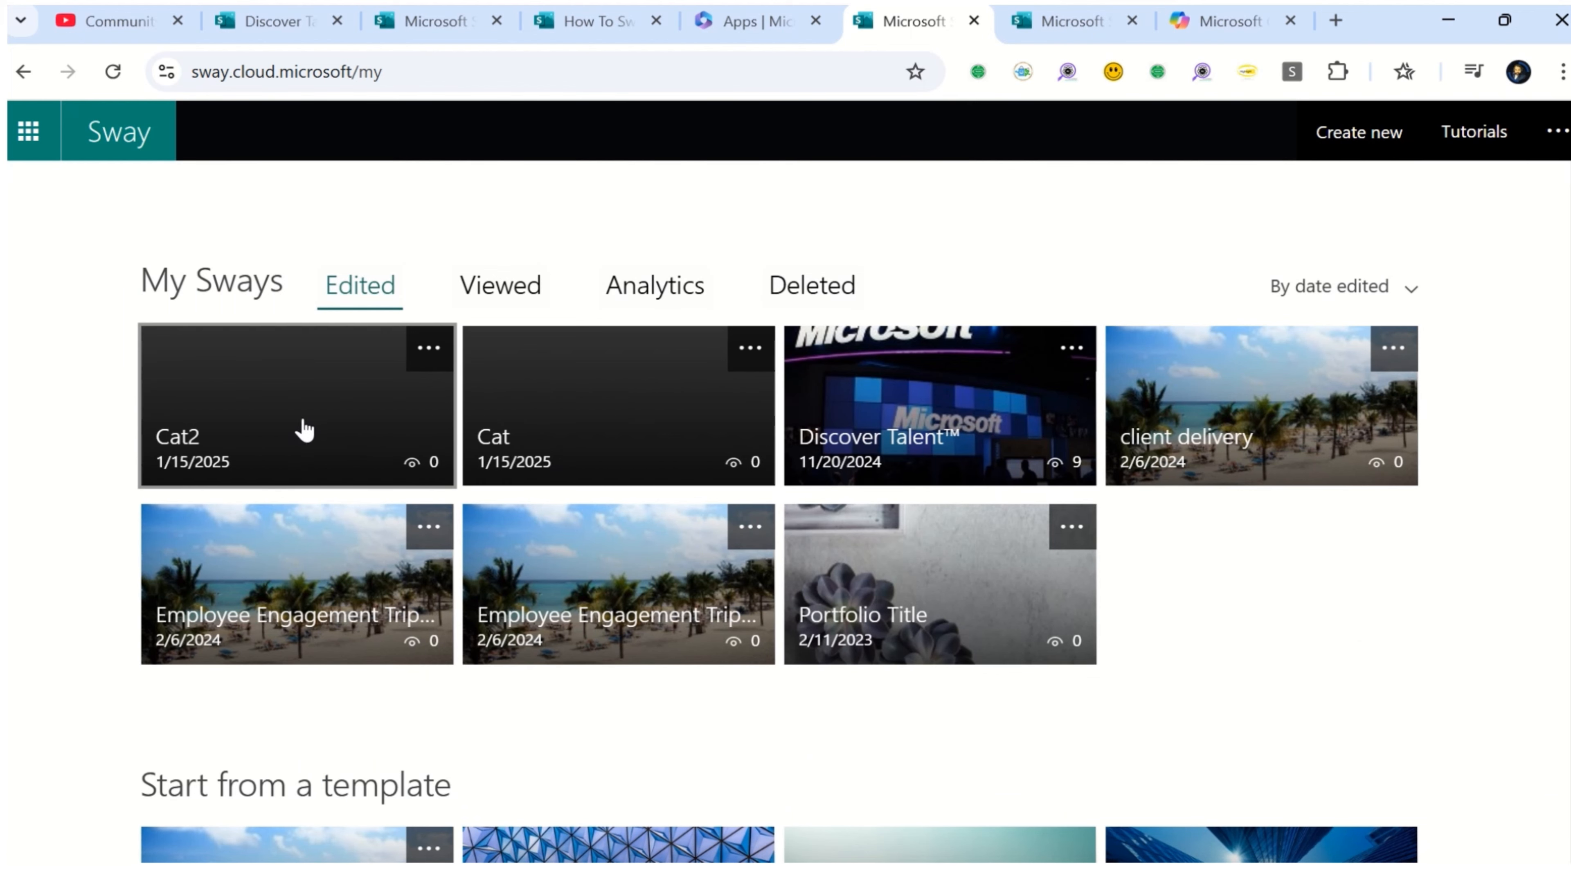
Reopen the original Cat Sway for editing from the My Sways page
{"action": "scroll", "coordinate": [300, 443], "scroll_direction": "up", "scroll_amount": 5}
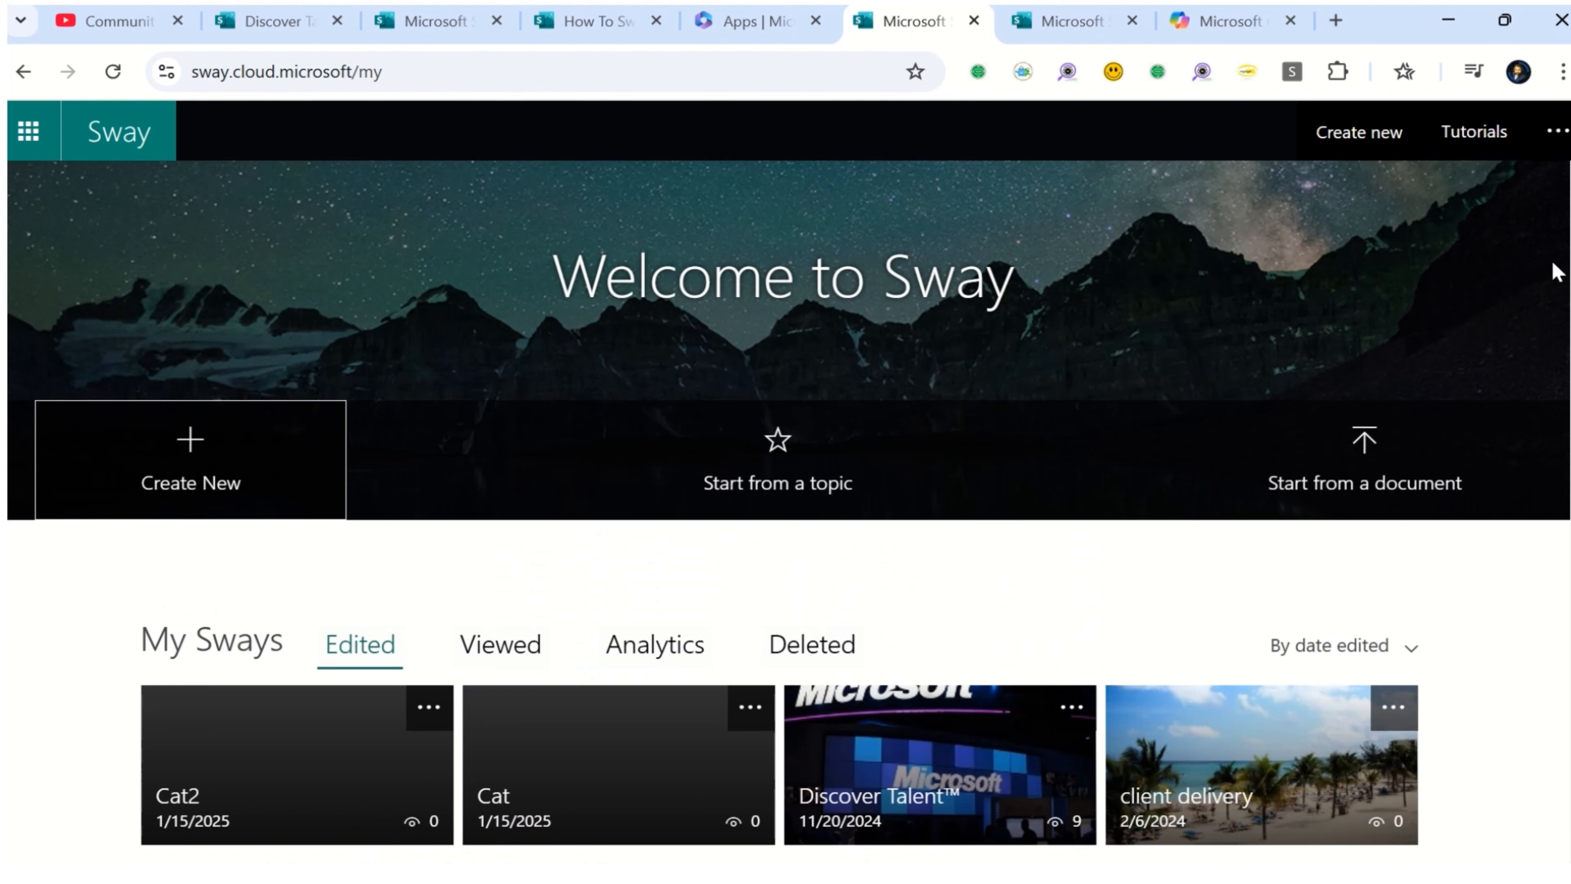
{"action": "left_click", "coordinate": [1545, 151]}
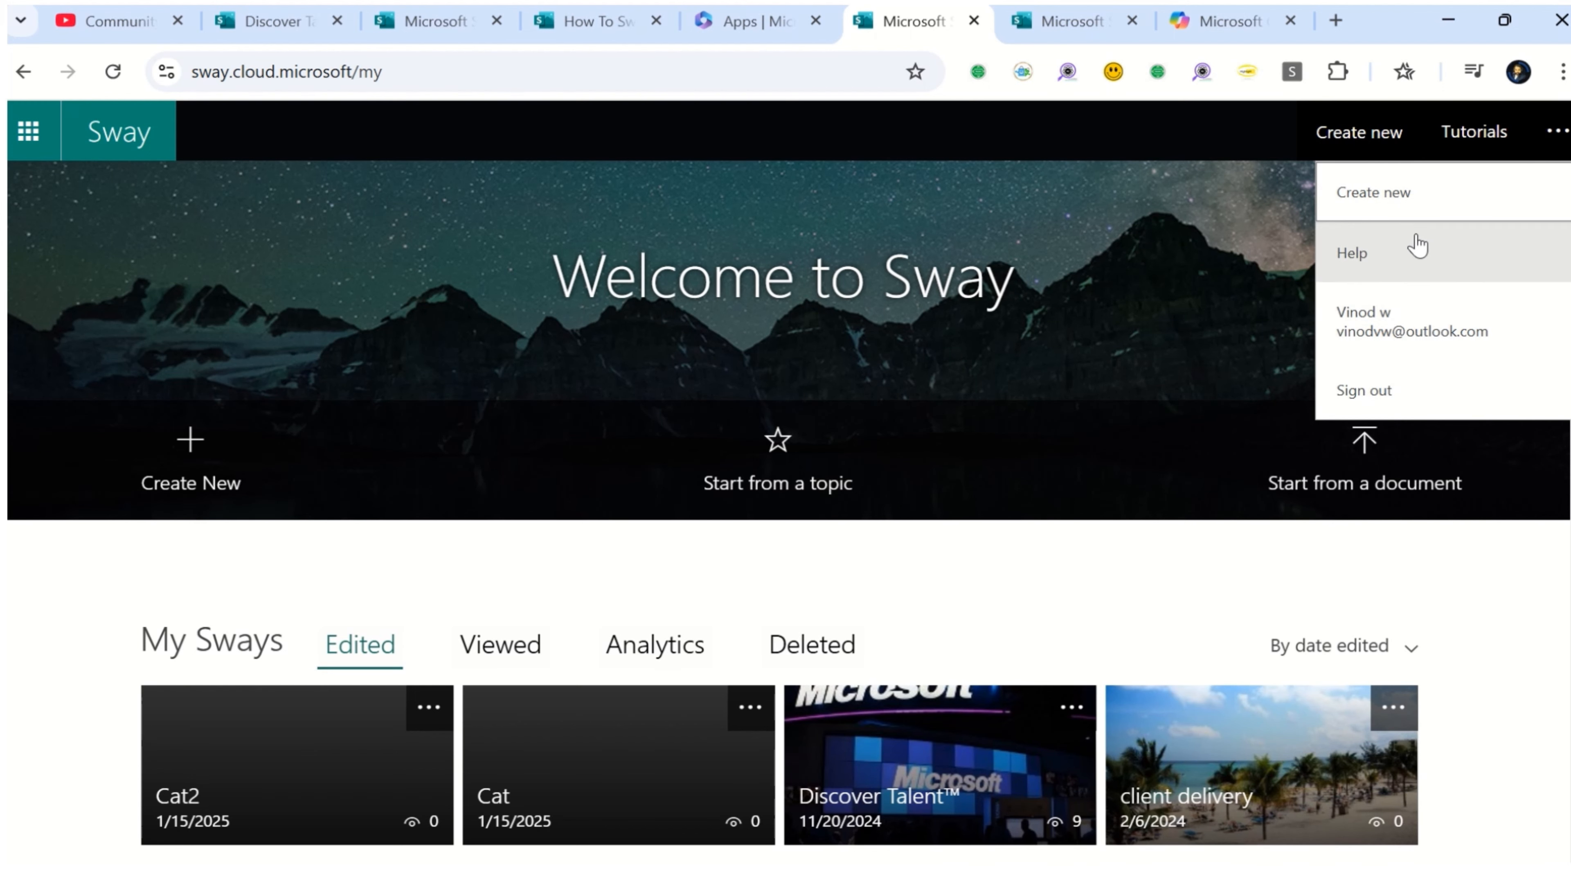
{"action": "scroll", "coordinate": [579, 425], "scroll_direction": "down", "scroll_amount": 5}
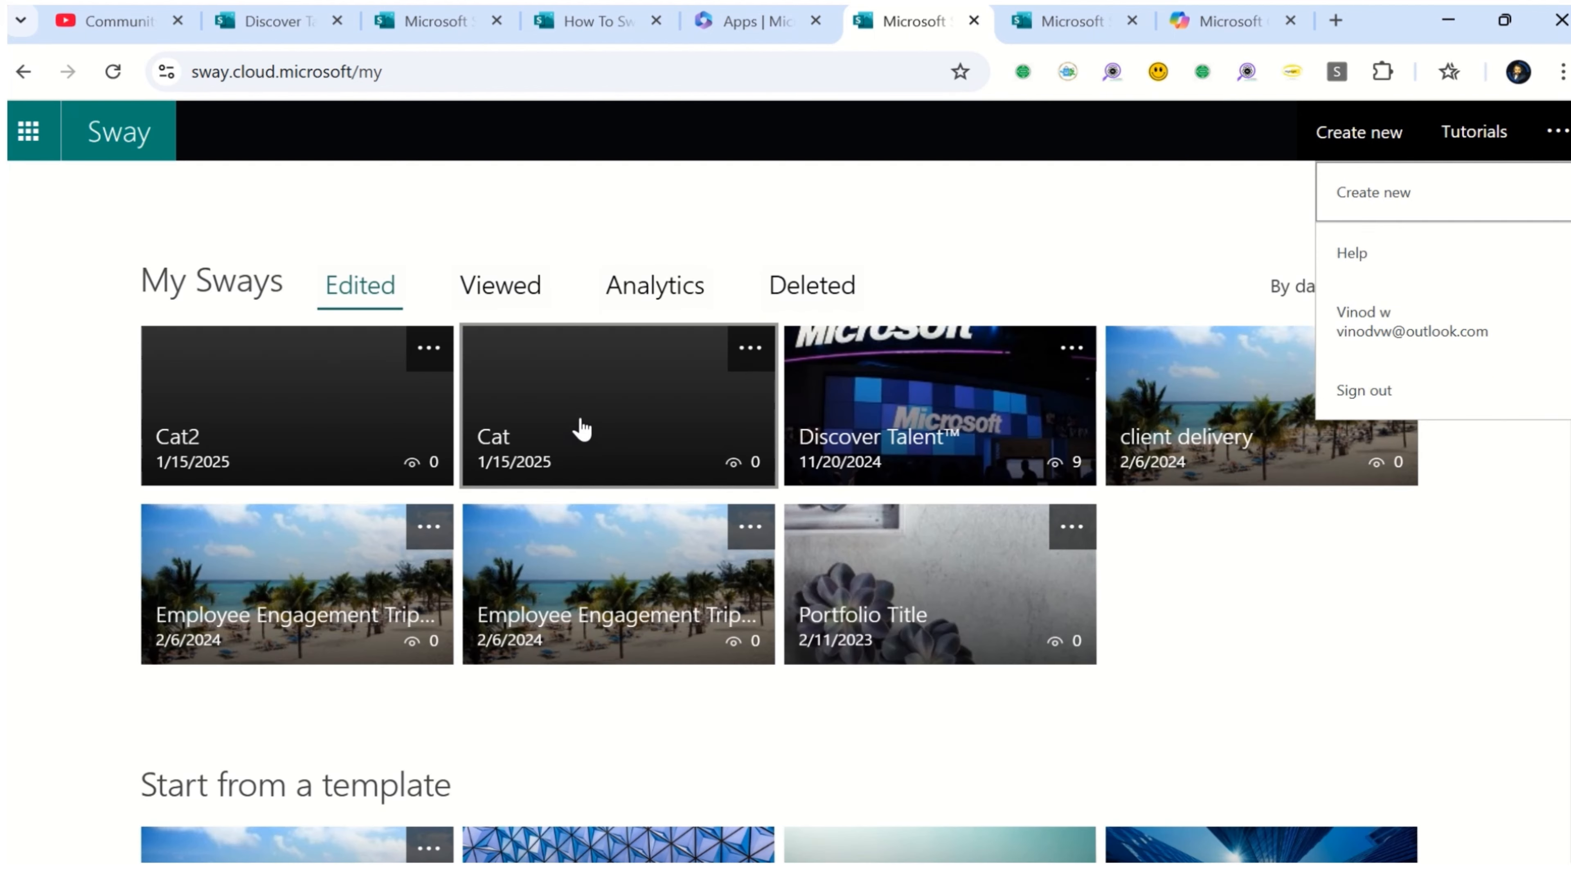
{"action": "left_click", "coordinate": [587, 421]}
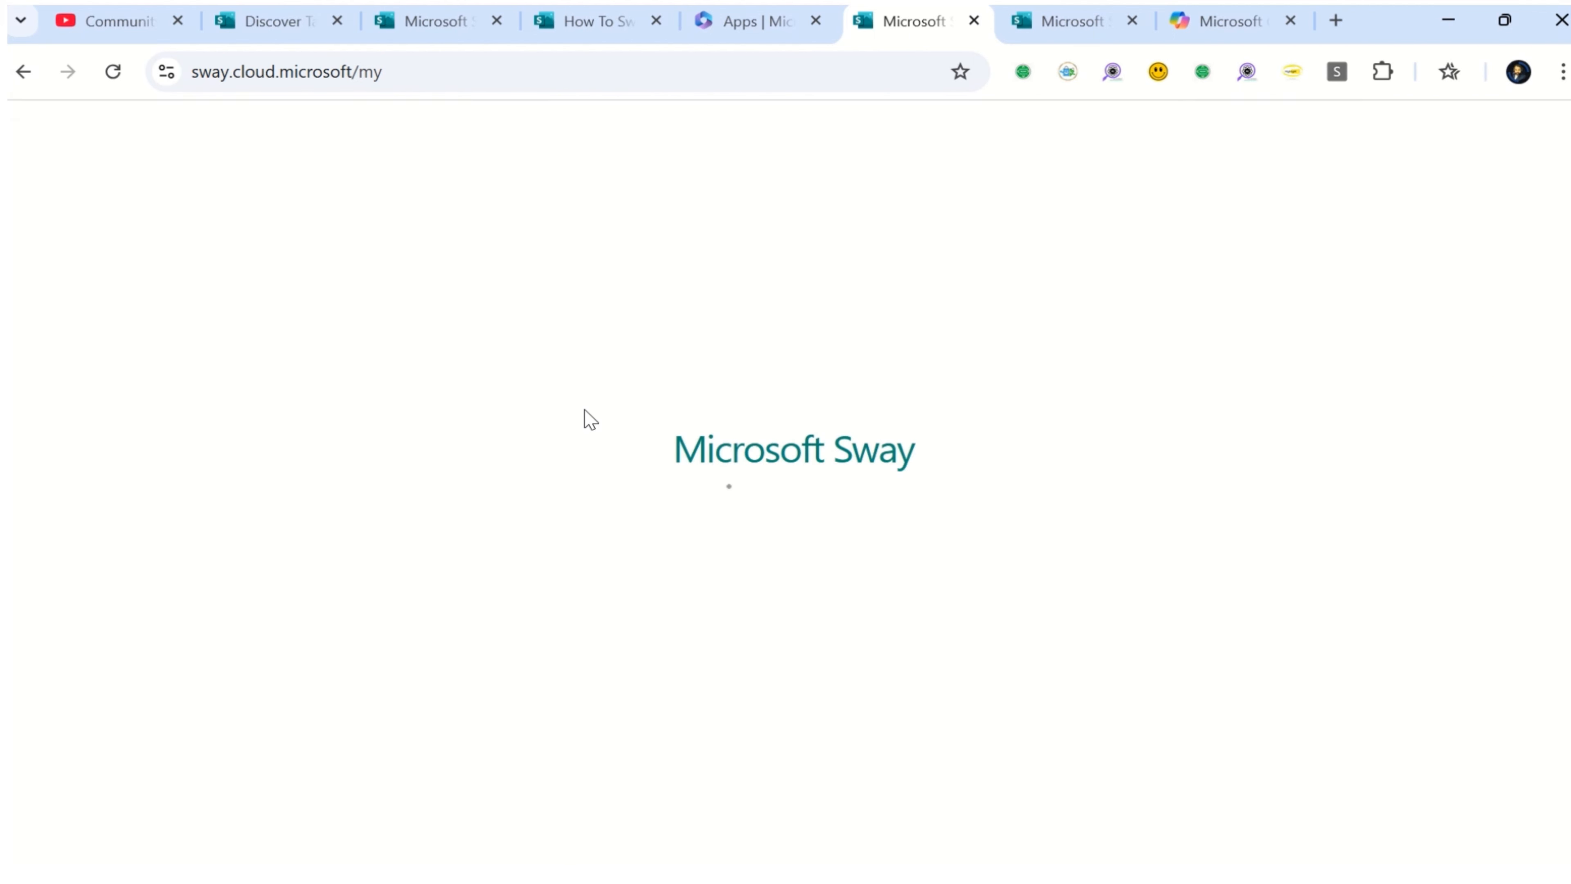
Save the Cat Sway as a template named Cat_Template
{"action": "left_click", "coordinate": [1555, 131]}
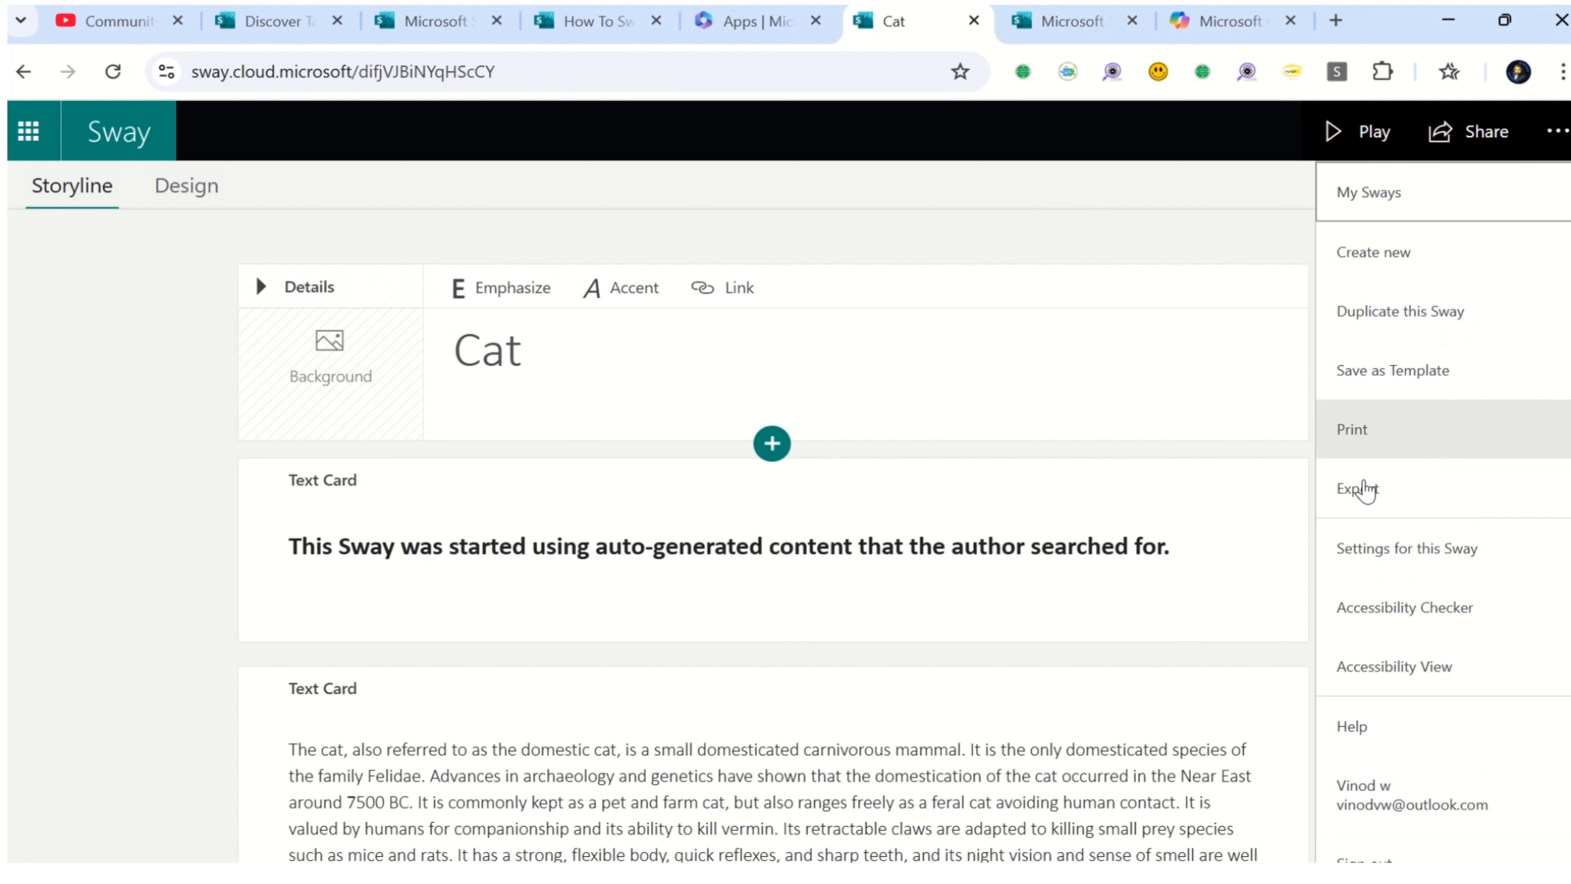
{"action": "left_click", "coordinate": [1408, 396]}
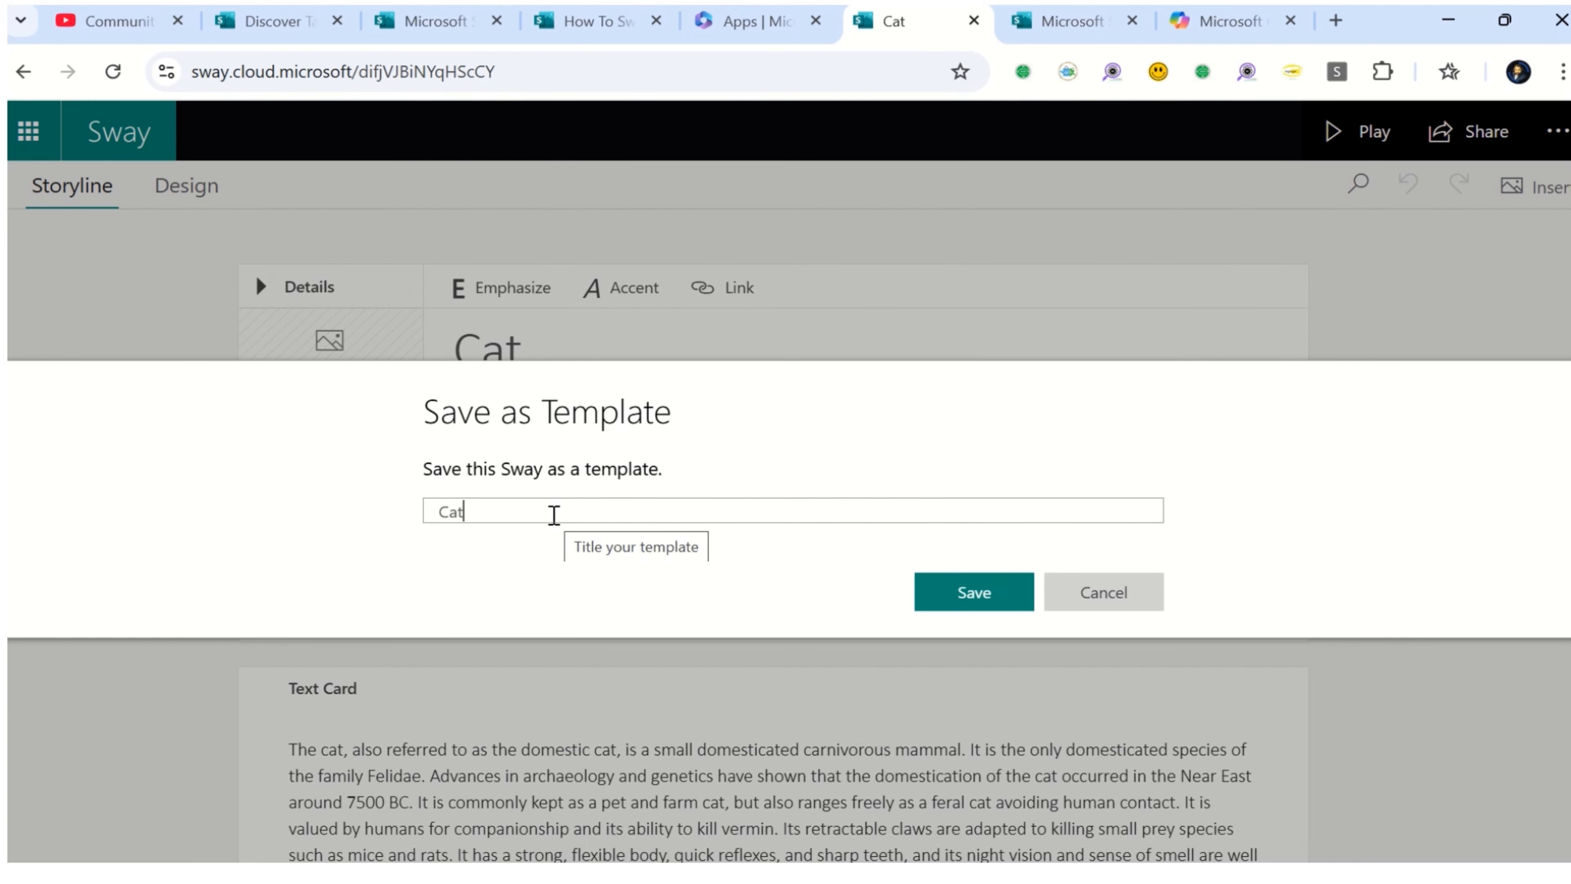
{"action": "type", "text": "_Tem"}
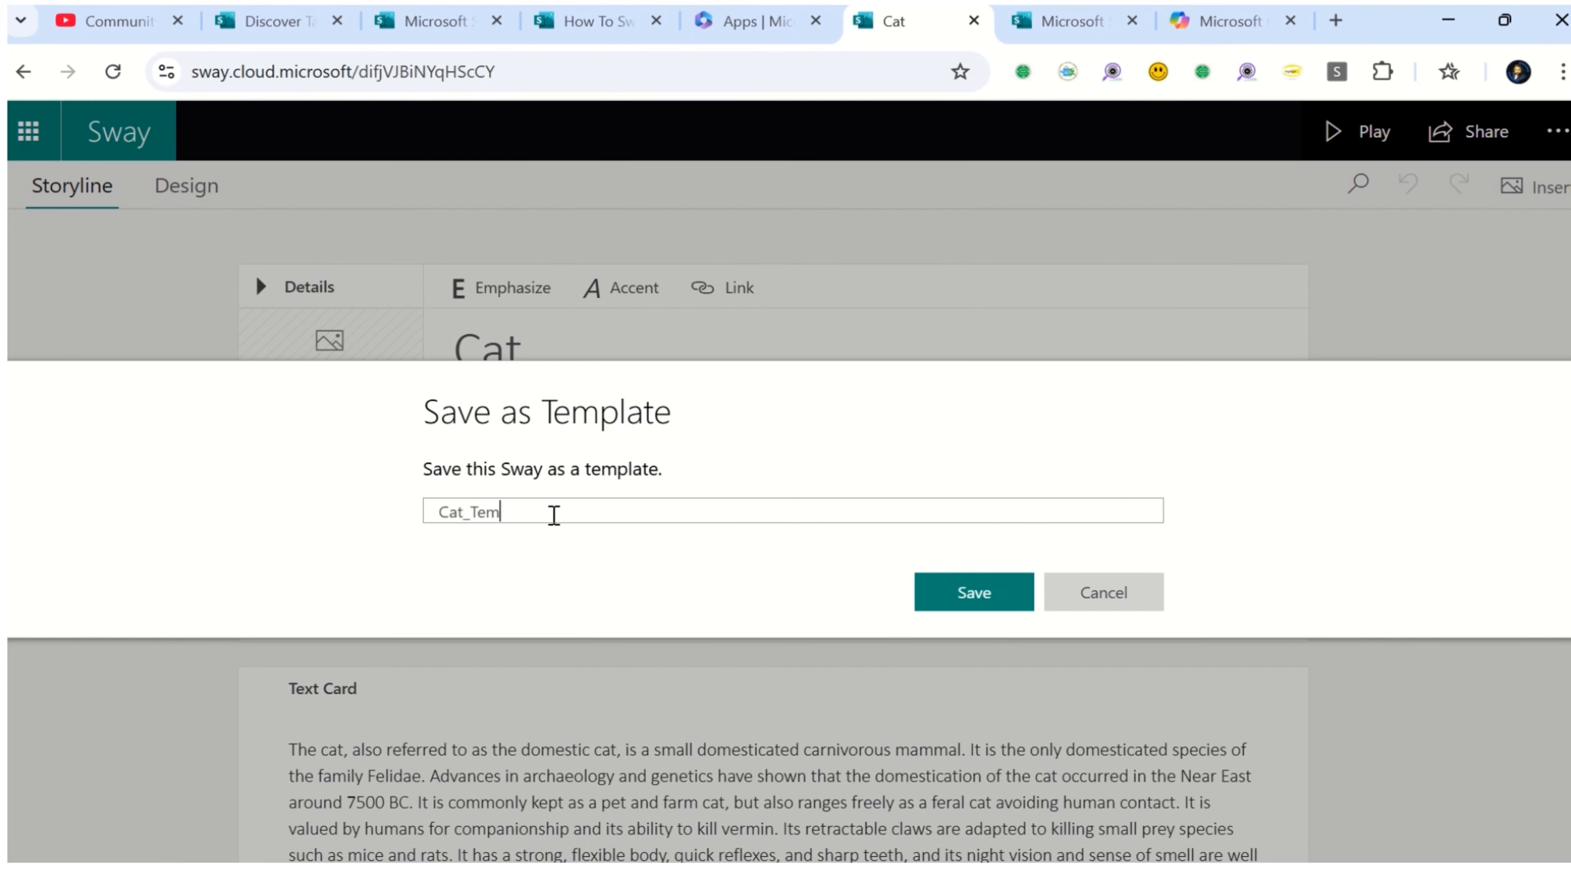
{"action": "type", "text": "plate"}
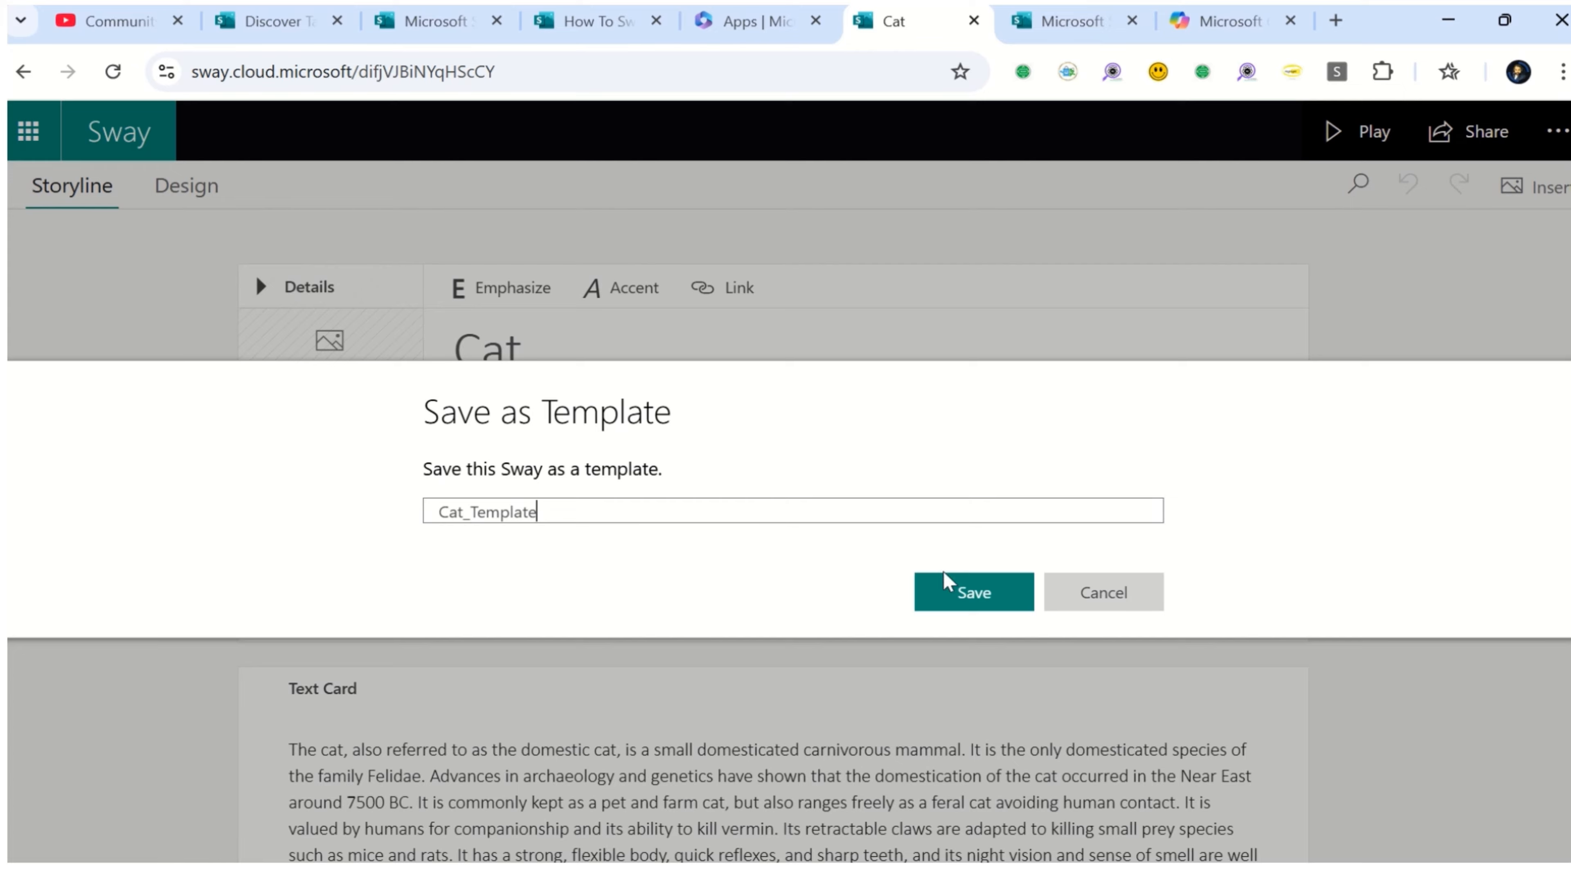
{"action": "left_click", "coordinate": [946, 582]}
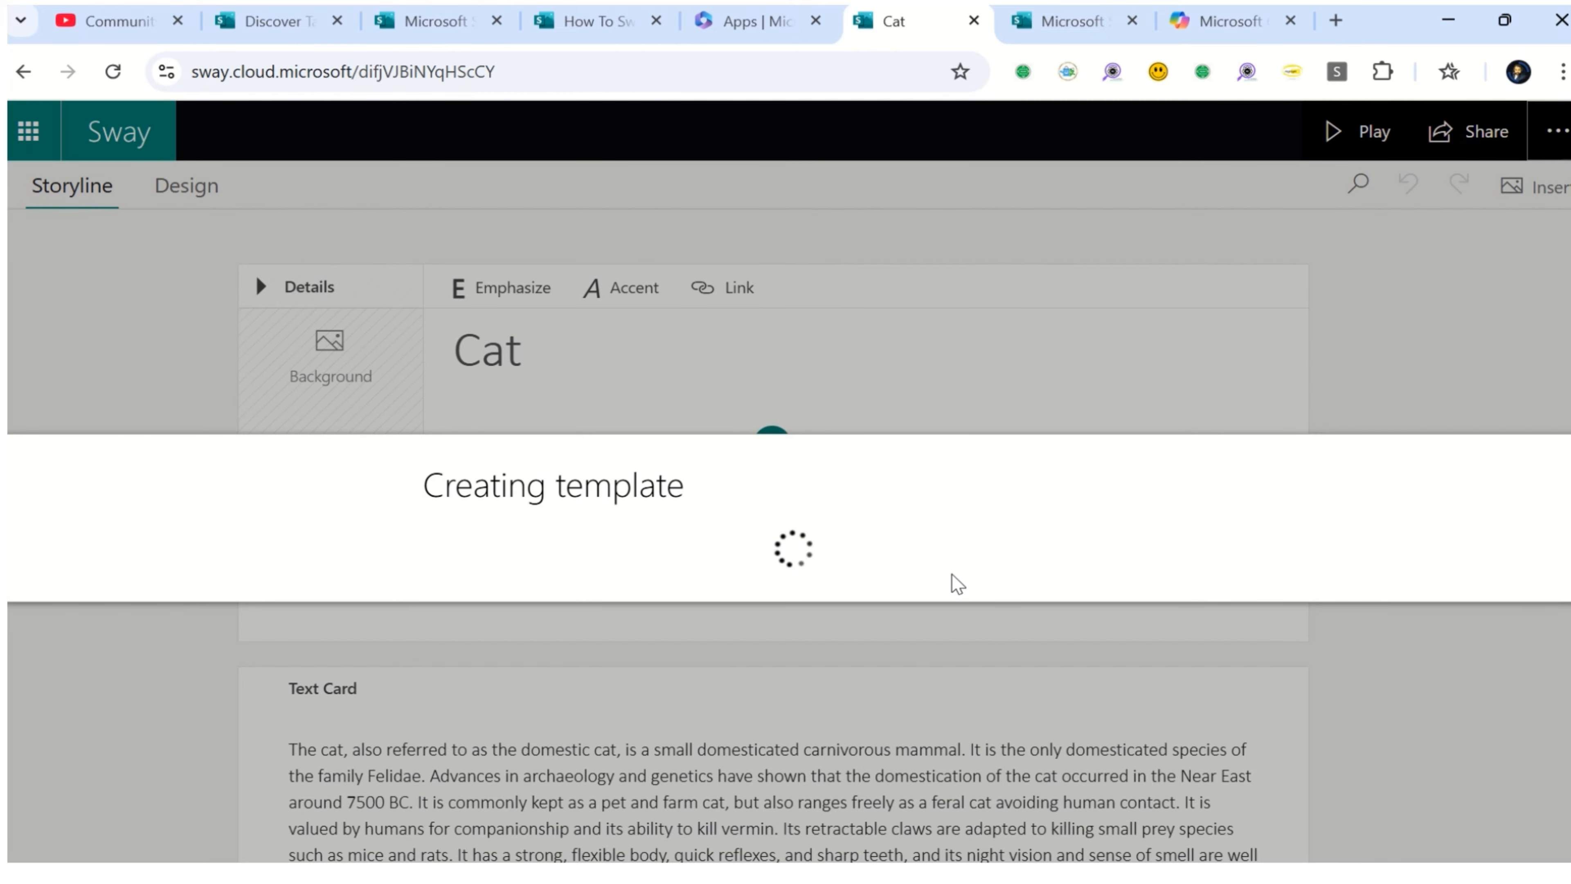
Examine the templates offered for starting a Sway, going through all the sets and back to the first one
{"action": "scroll", "coordinate": [530, 538], "scroll_direction": "down", "scroll_amount": 5}
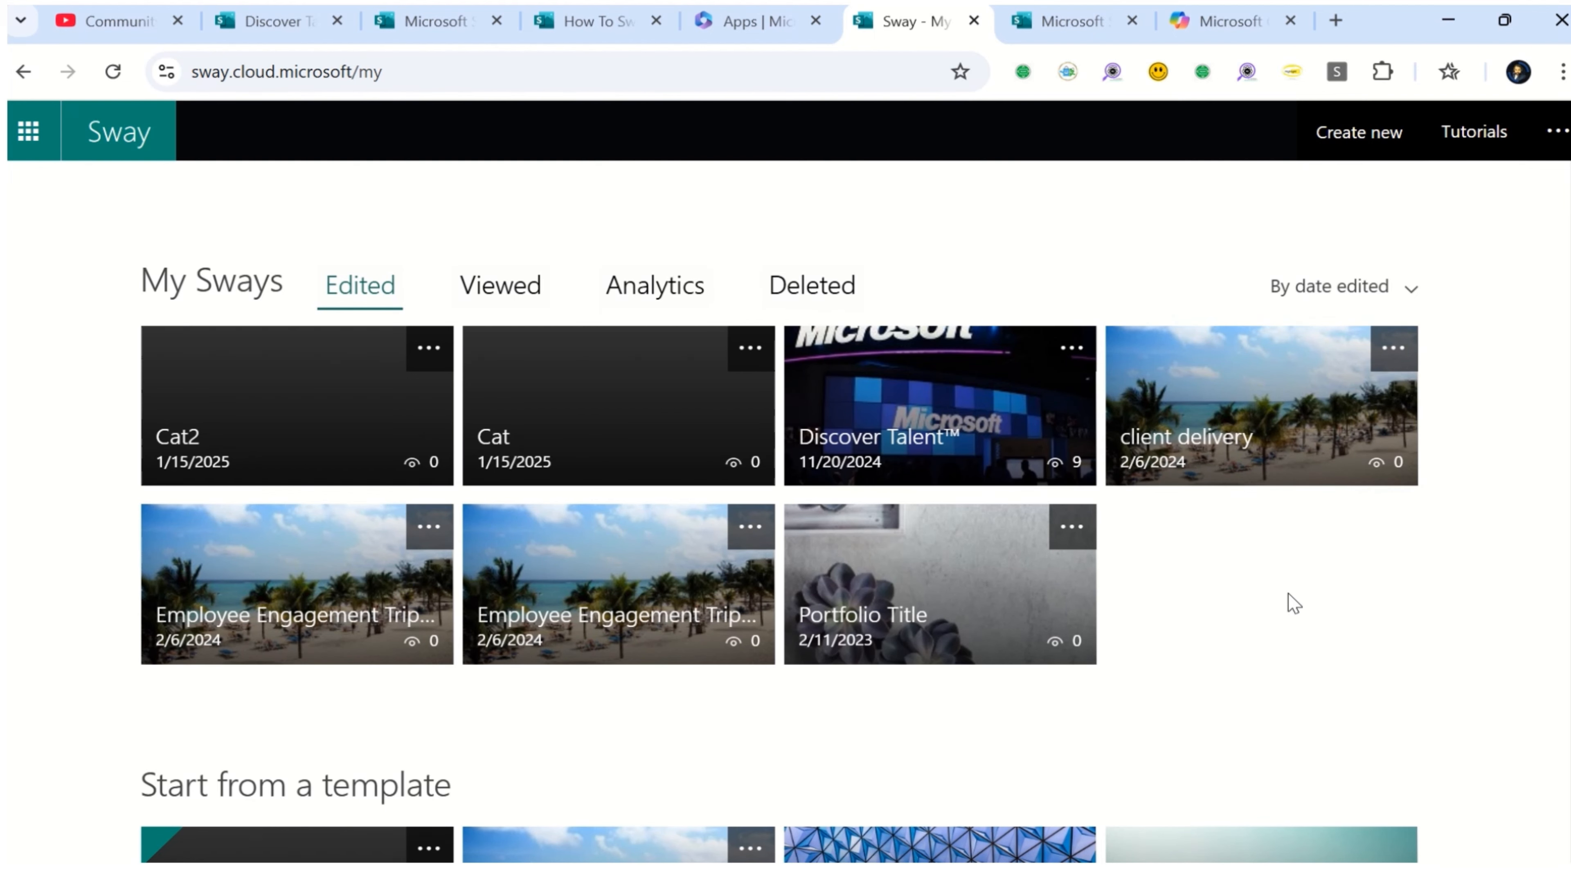
{"action": "scroll", "coordinate": [1292, 603], "scroll_direction": "down", "scroll_amount": 8}
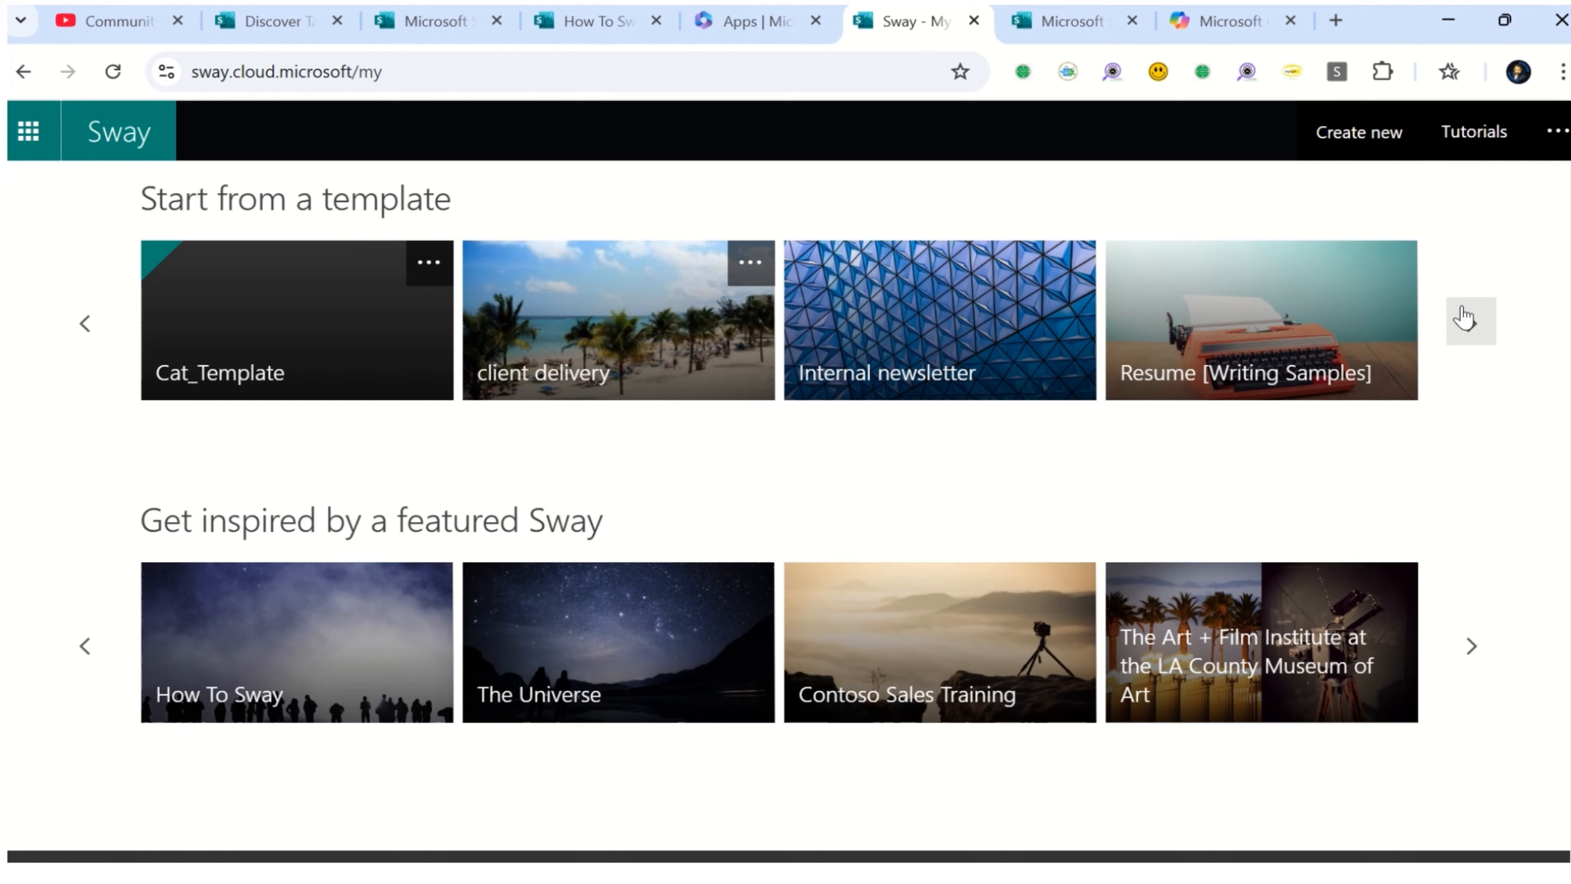
{"action": "left_click", "coordinate": [1471, 321]}
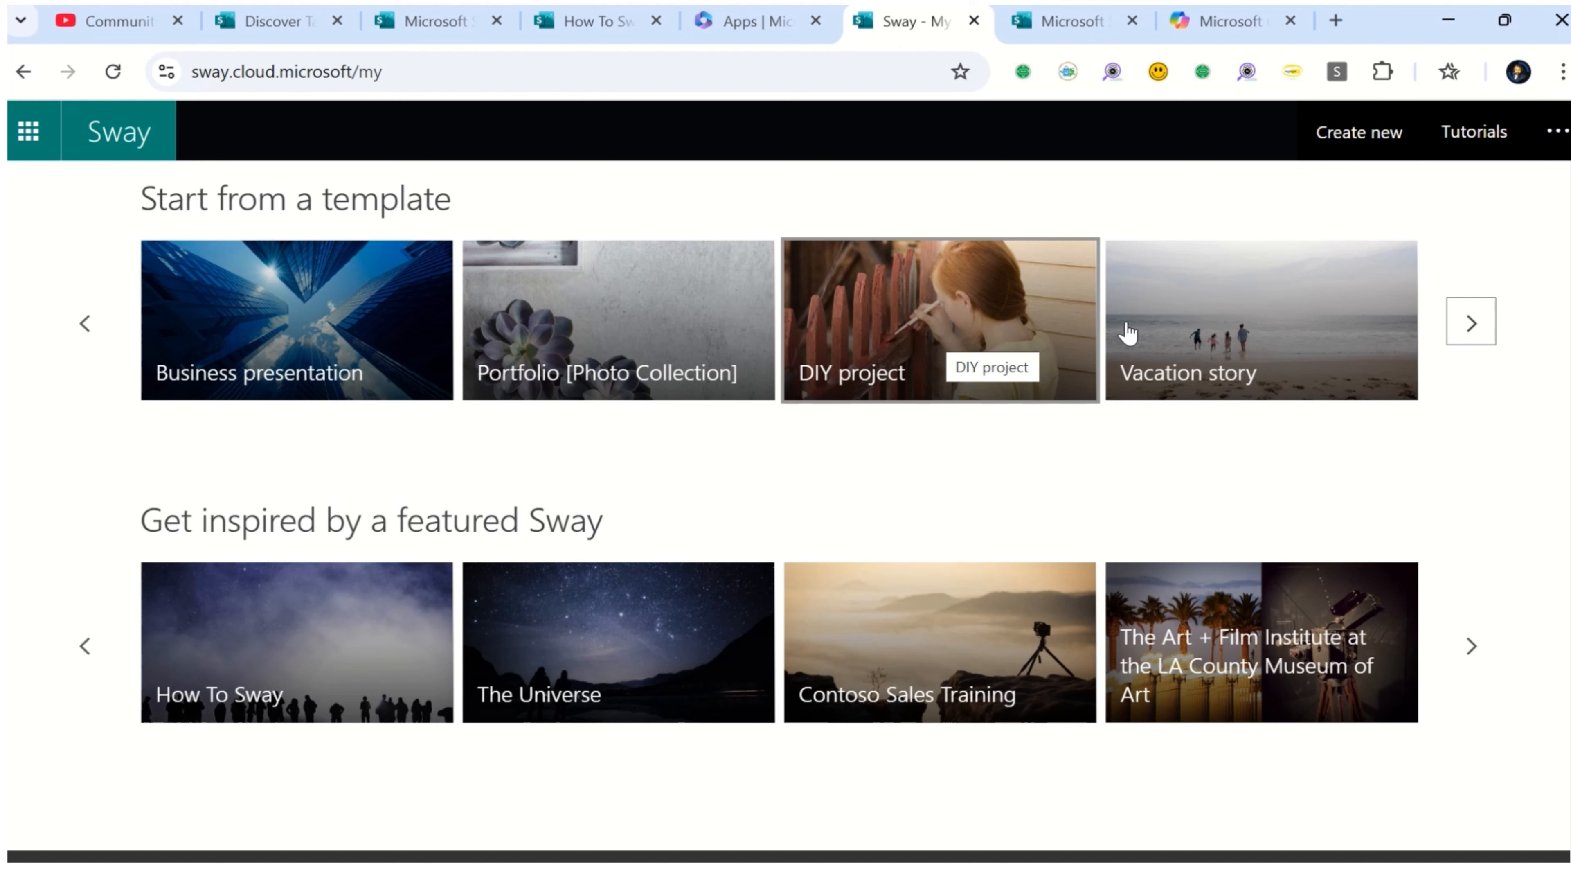
{"action": "left_click", "coordinate": [1472, 322]}
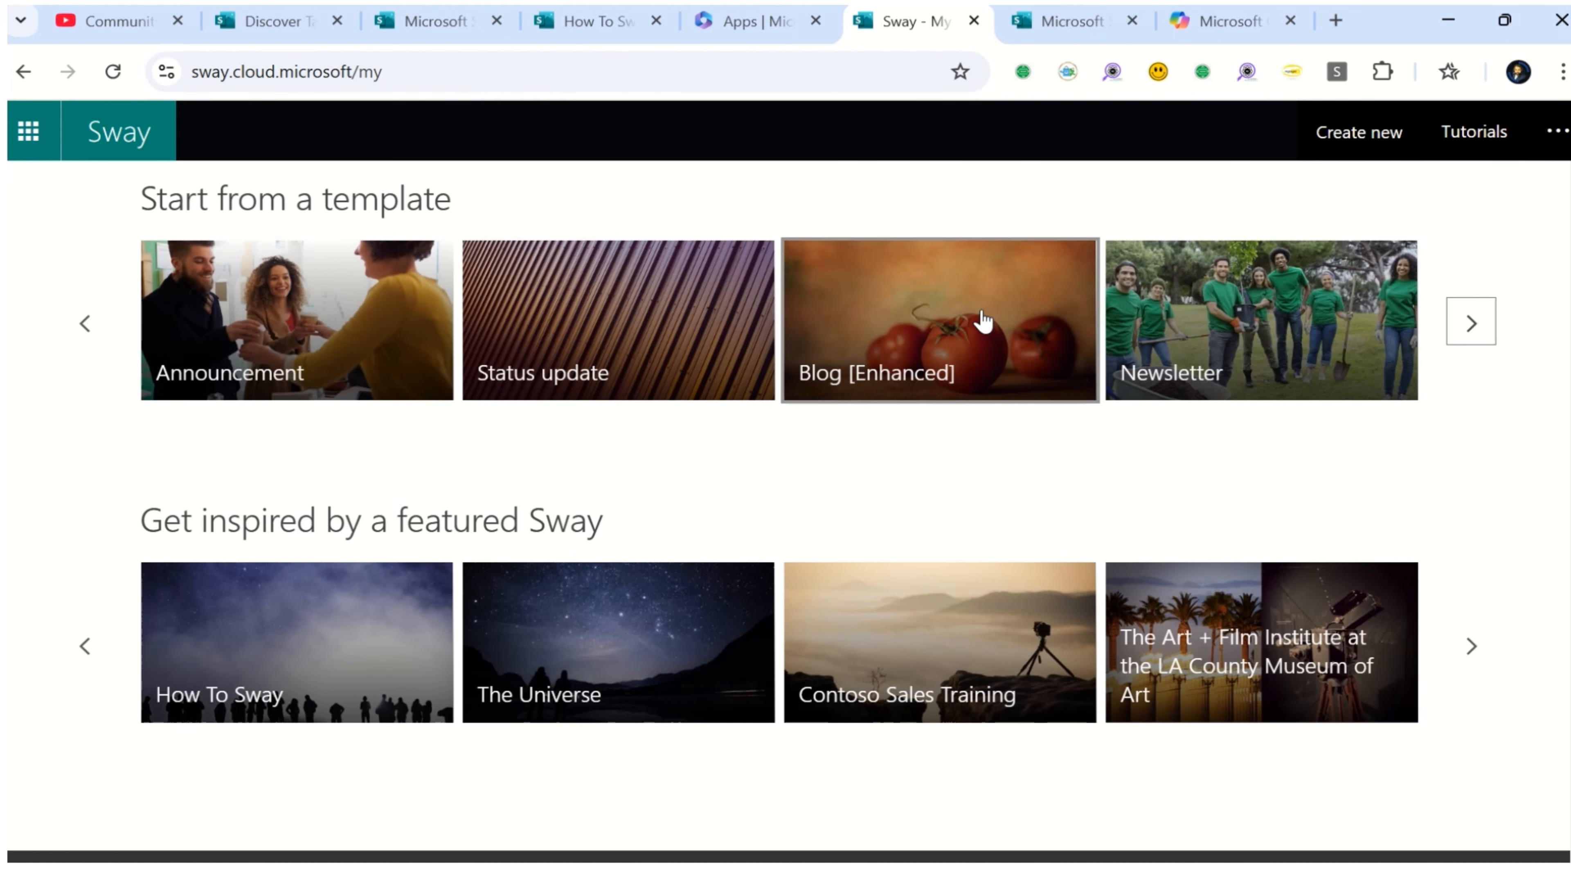
{"action": "left_click", "coordinate": [1469, 325]}
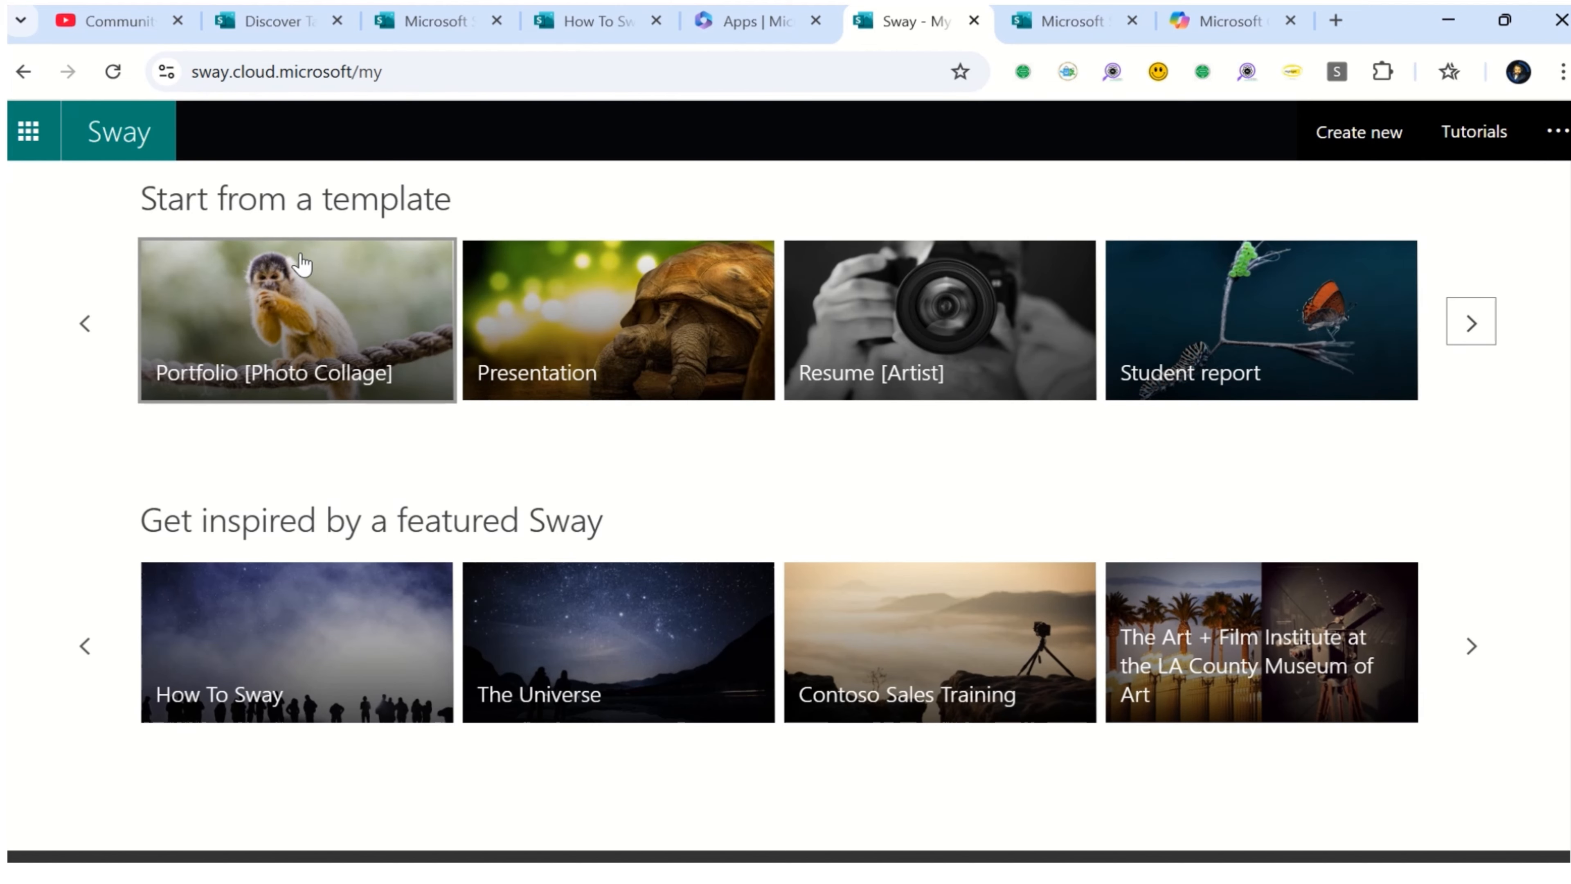
{"action": "scroll", "coordinate": [210, 407], "scroll_direction": "up", "scroll_amount": 2}
{"action": "left_click", "coordinate": [76, 440]}
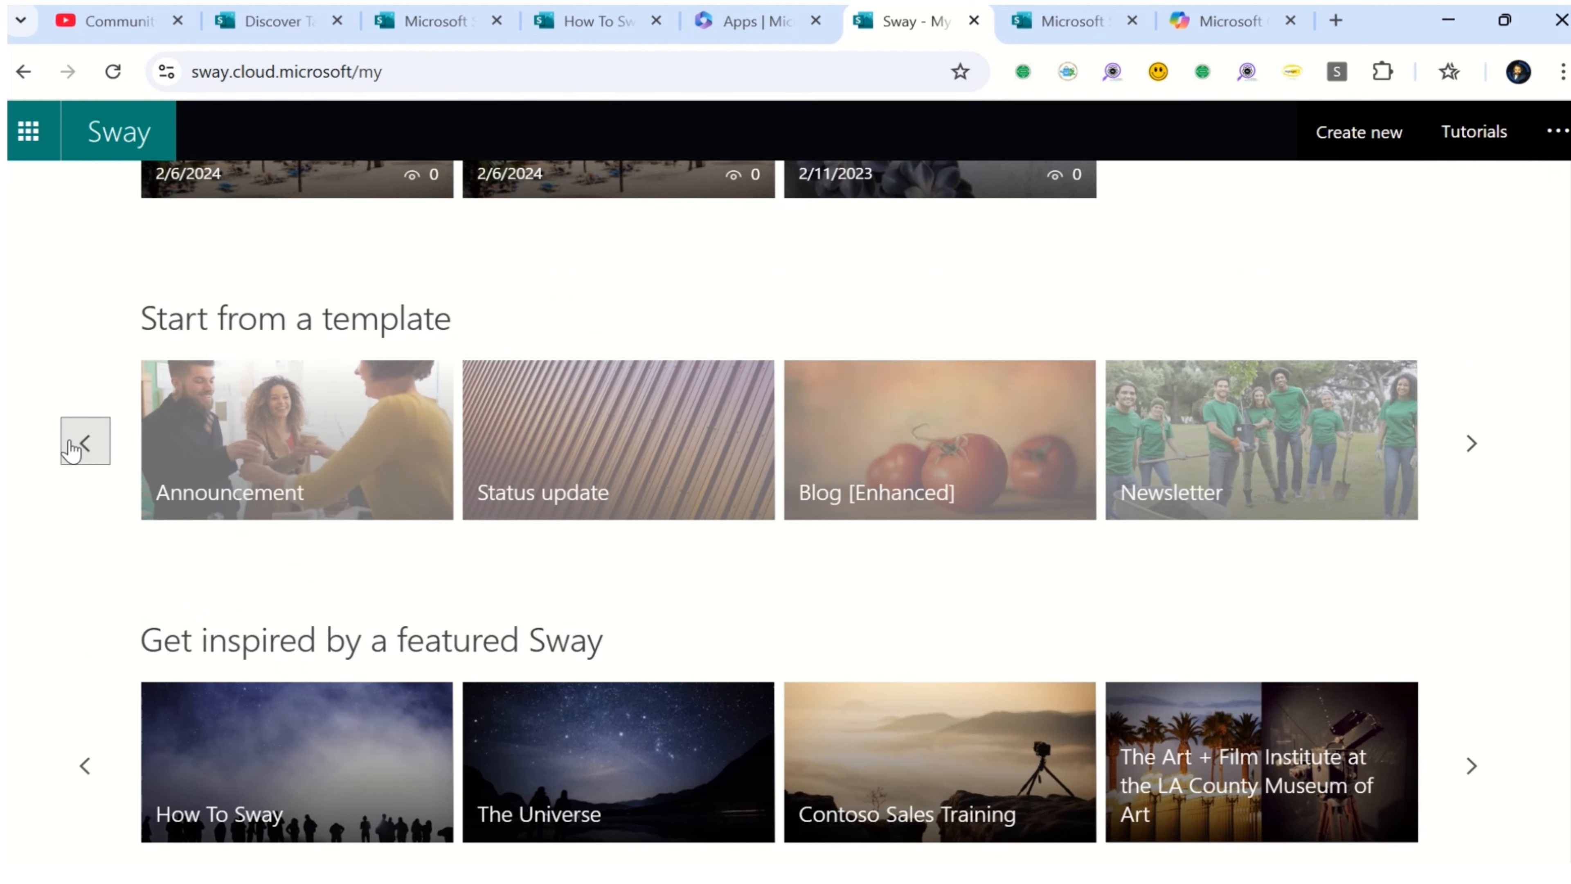
{"action": "left_click", "coordinate": [71, 445]}
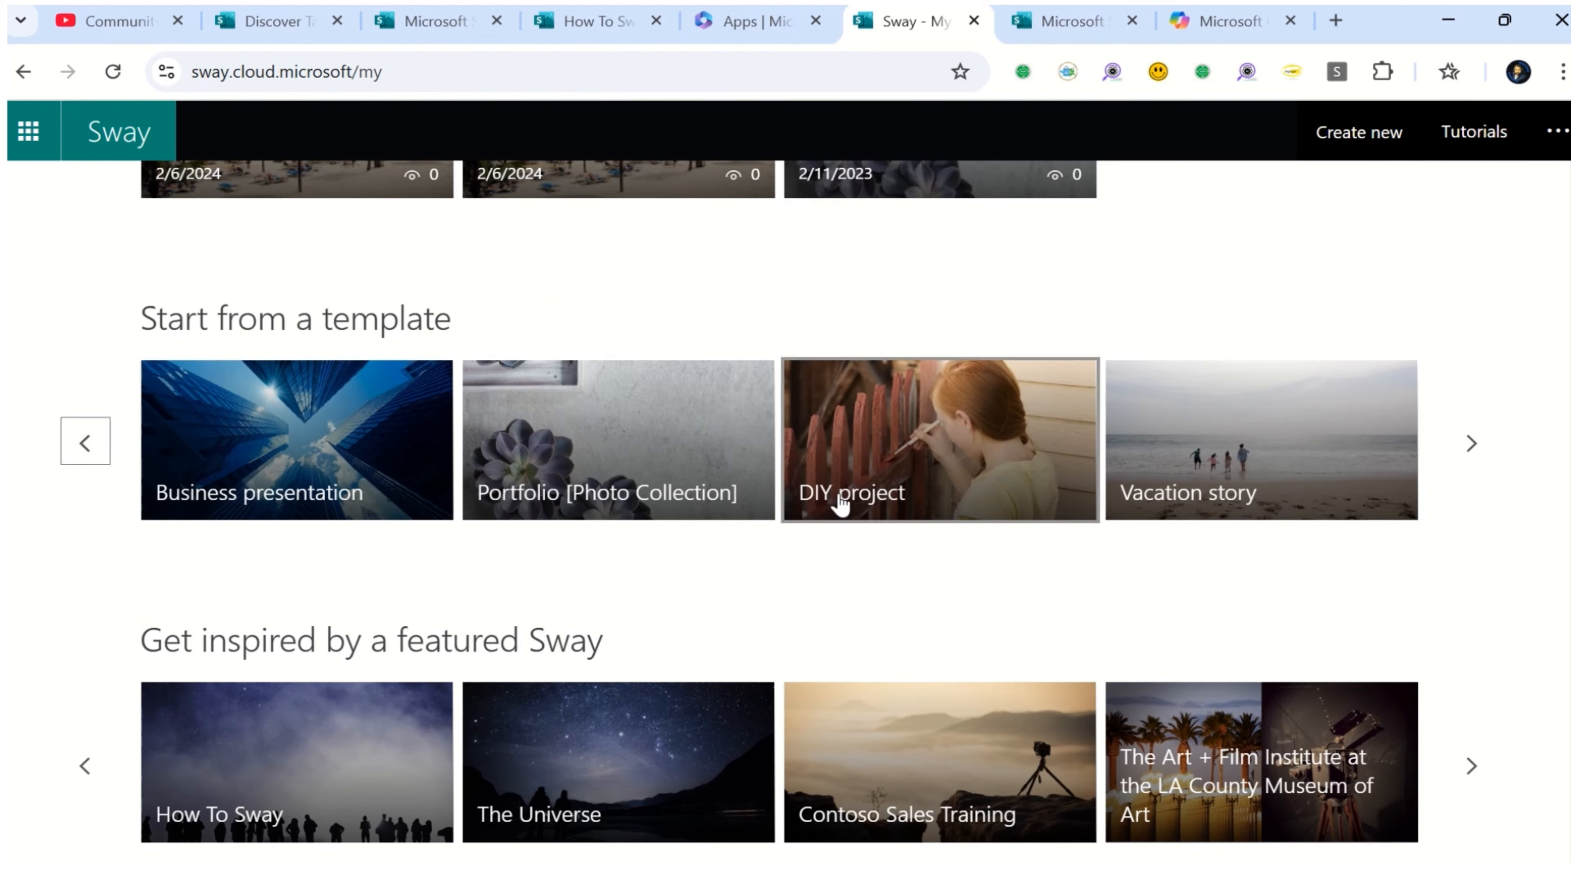
{"action": "left_click", "coordinate": [84, 441]}
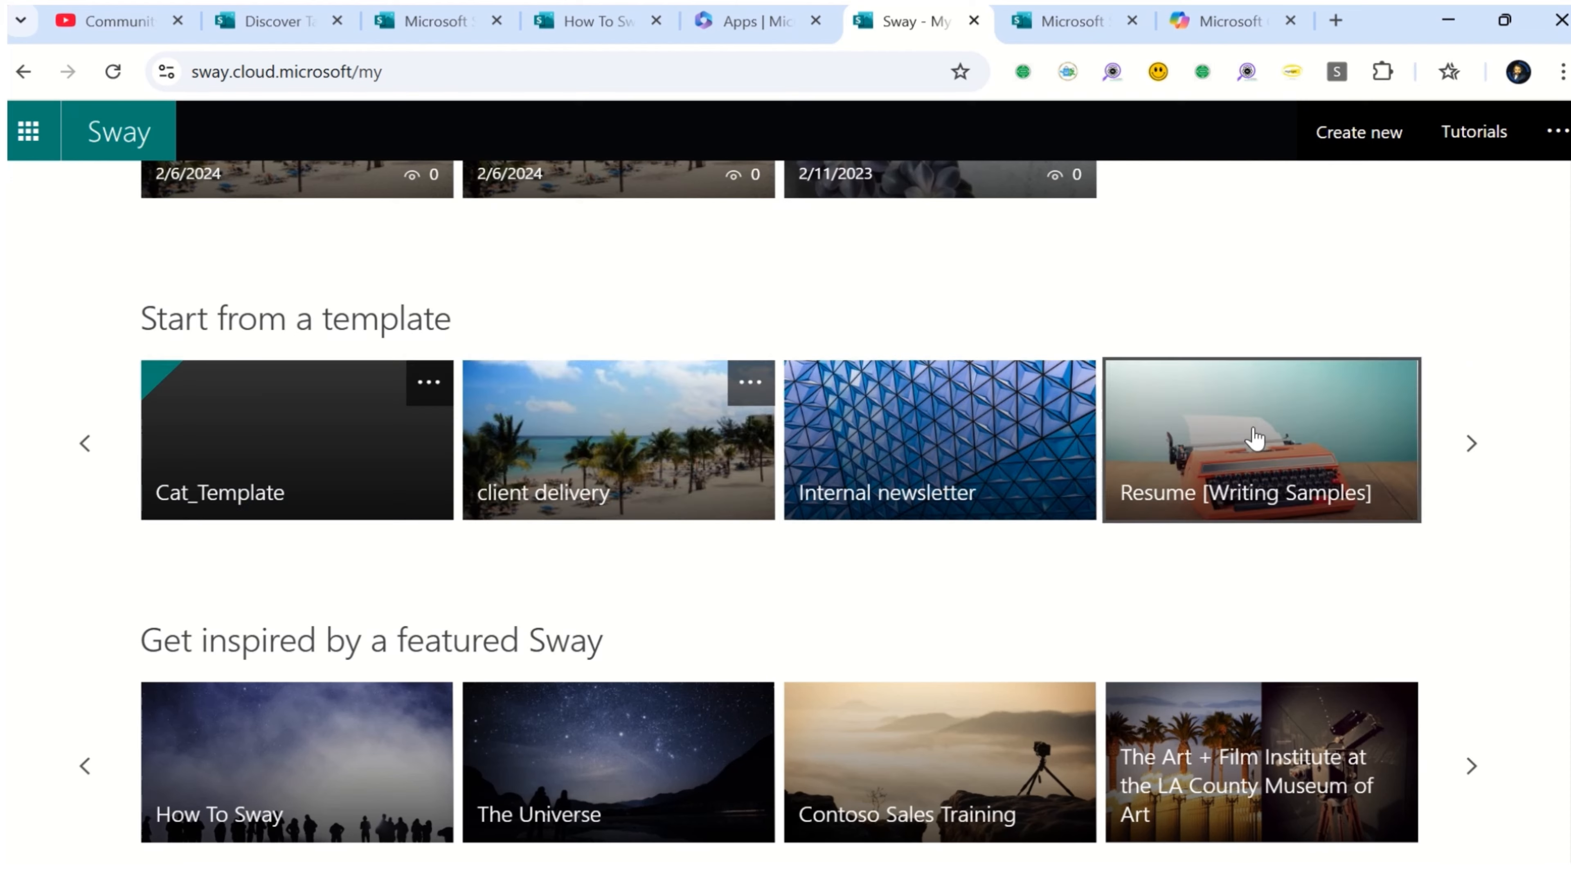
Open the Resume [Writing Samples] template, look over its preview, and start editing a Sway based on it
{"action": "left_click", "coordinate": [1256, 439]}
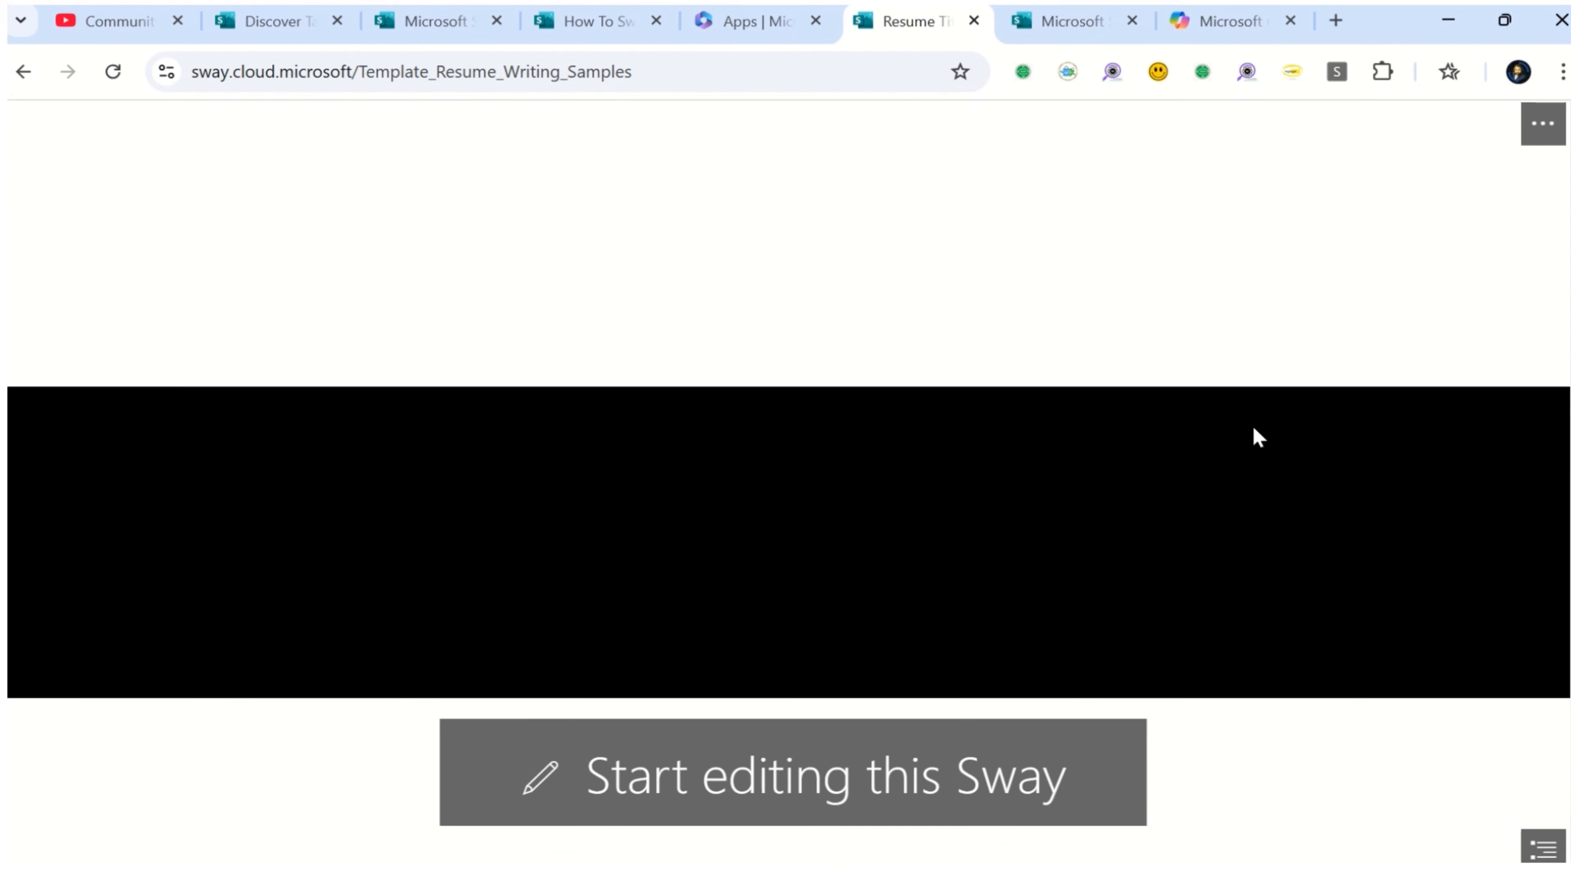
{"action": "scroll", "coordinate": [1264, 495], "scroll_direction": "down", "scroll_amount": 10}
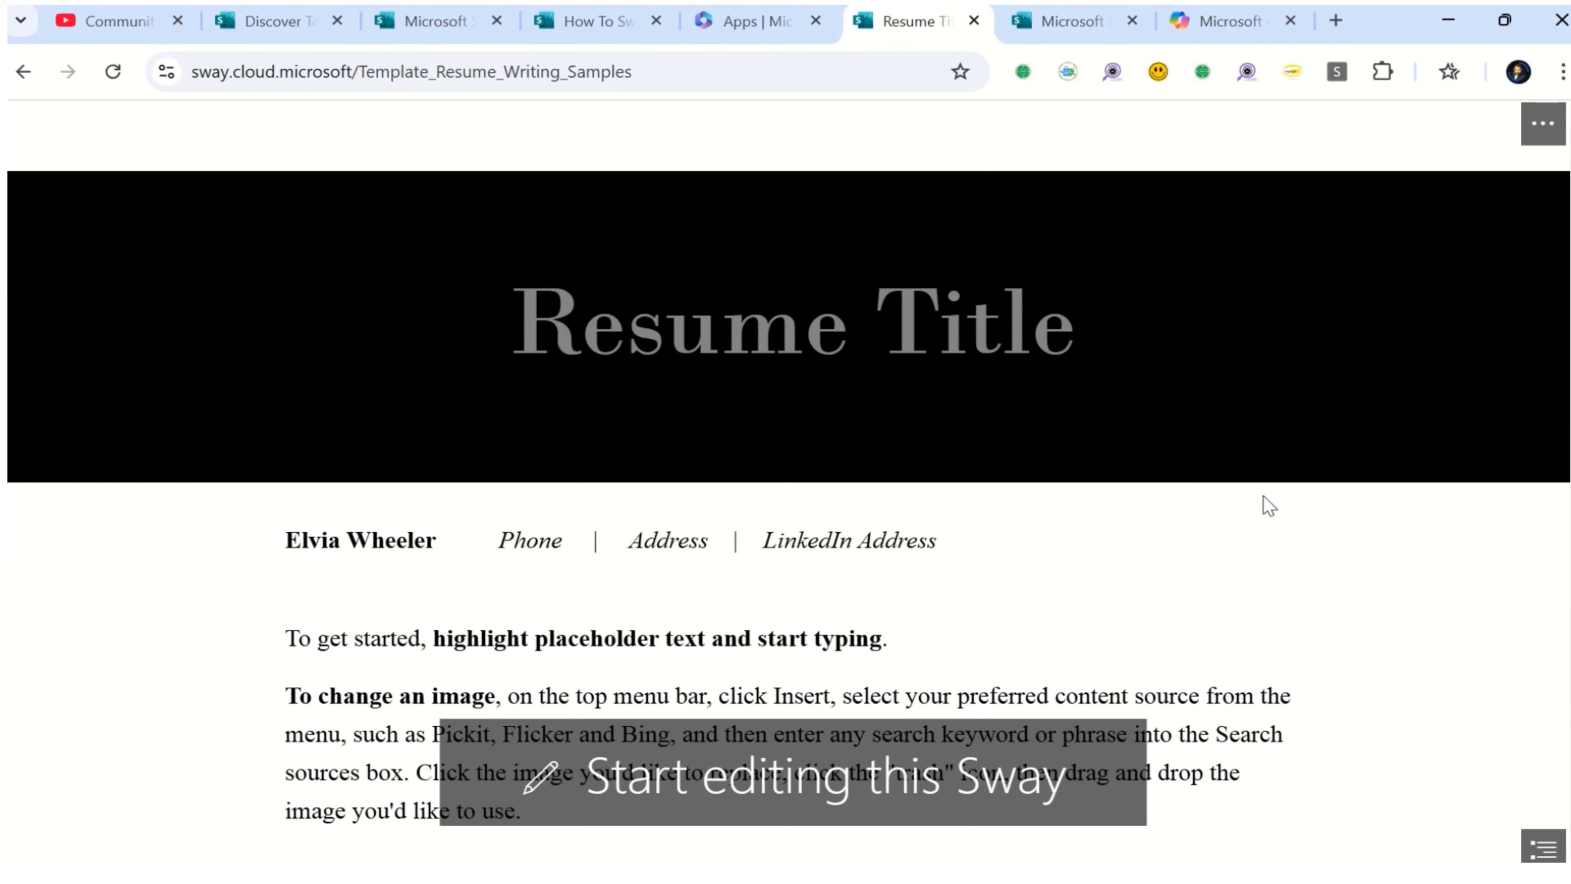
{"action": "scroll", "coordinate": [1263, 496], "scroll_direction": "down", "scroll_amount": 5}
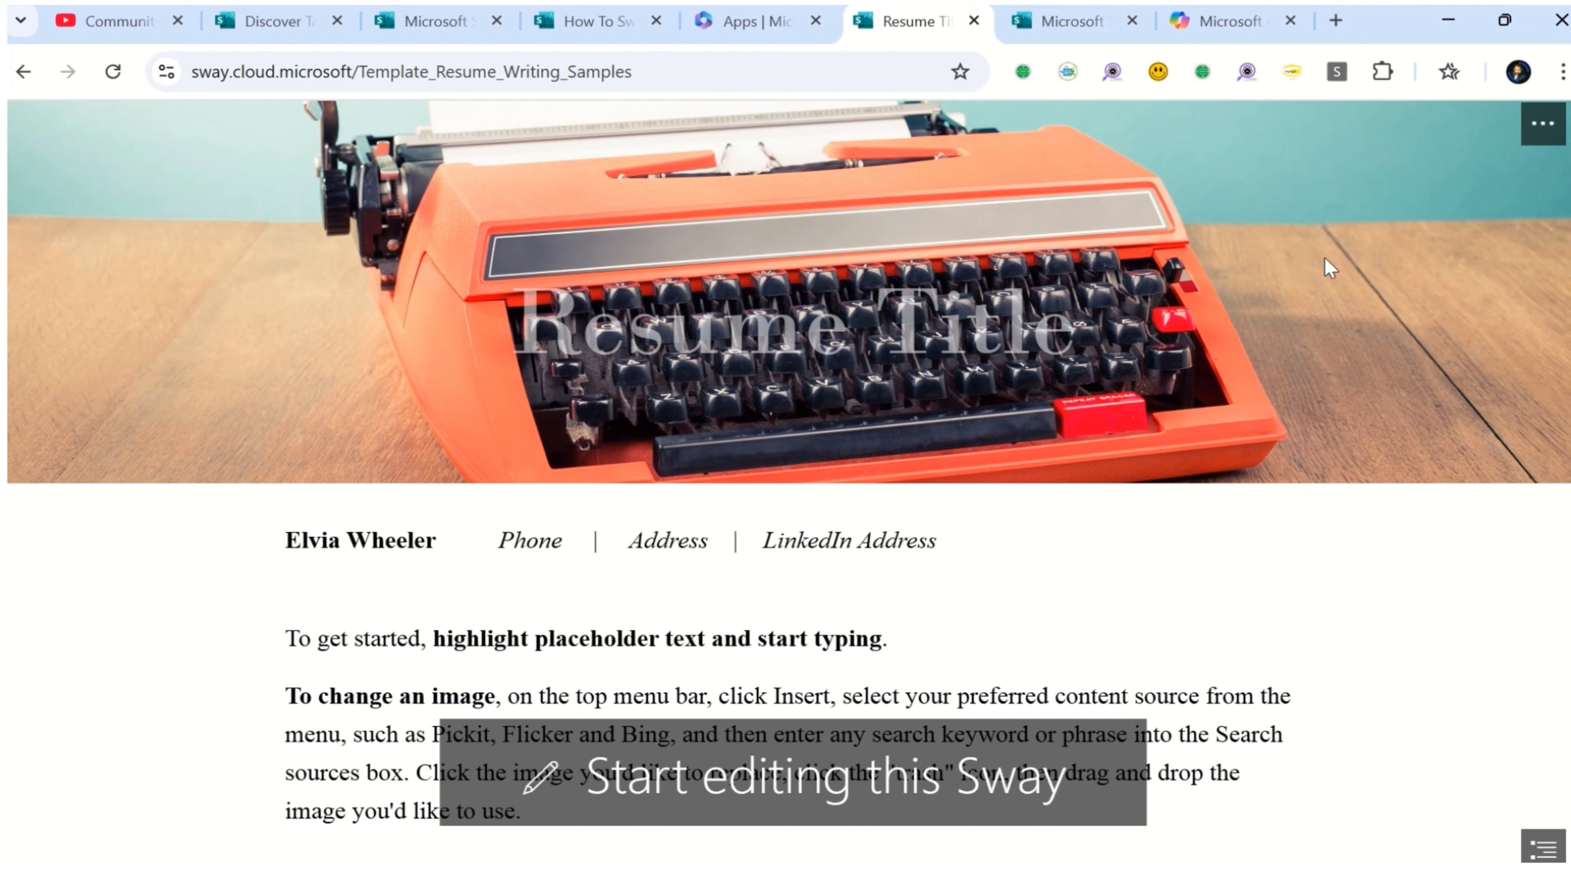
{"action": "left_click", "coordinate": [799, 765]}
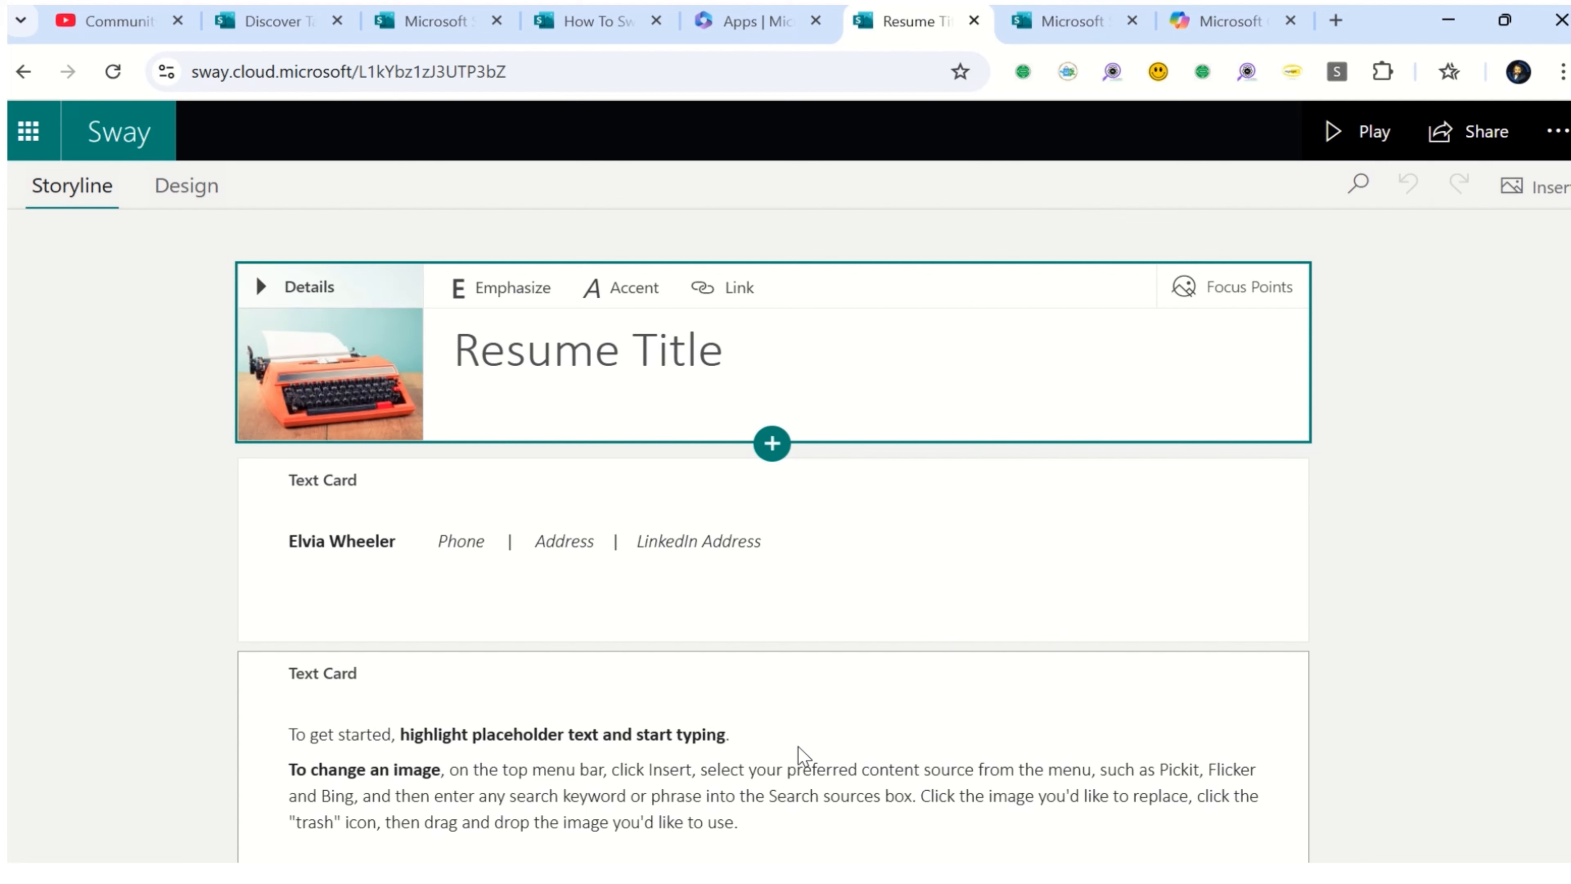
Replace the resume's title with "Data analytics Expert with 15 Years"
{"action": "left_click", "coordinate": [761, 368]}
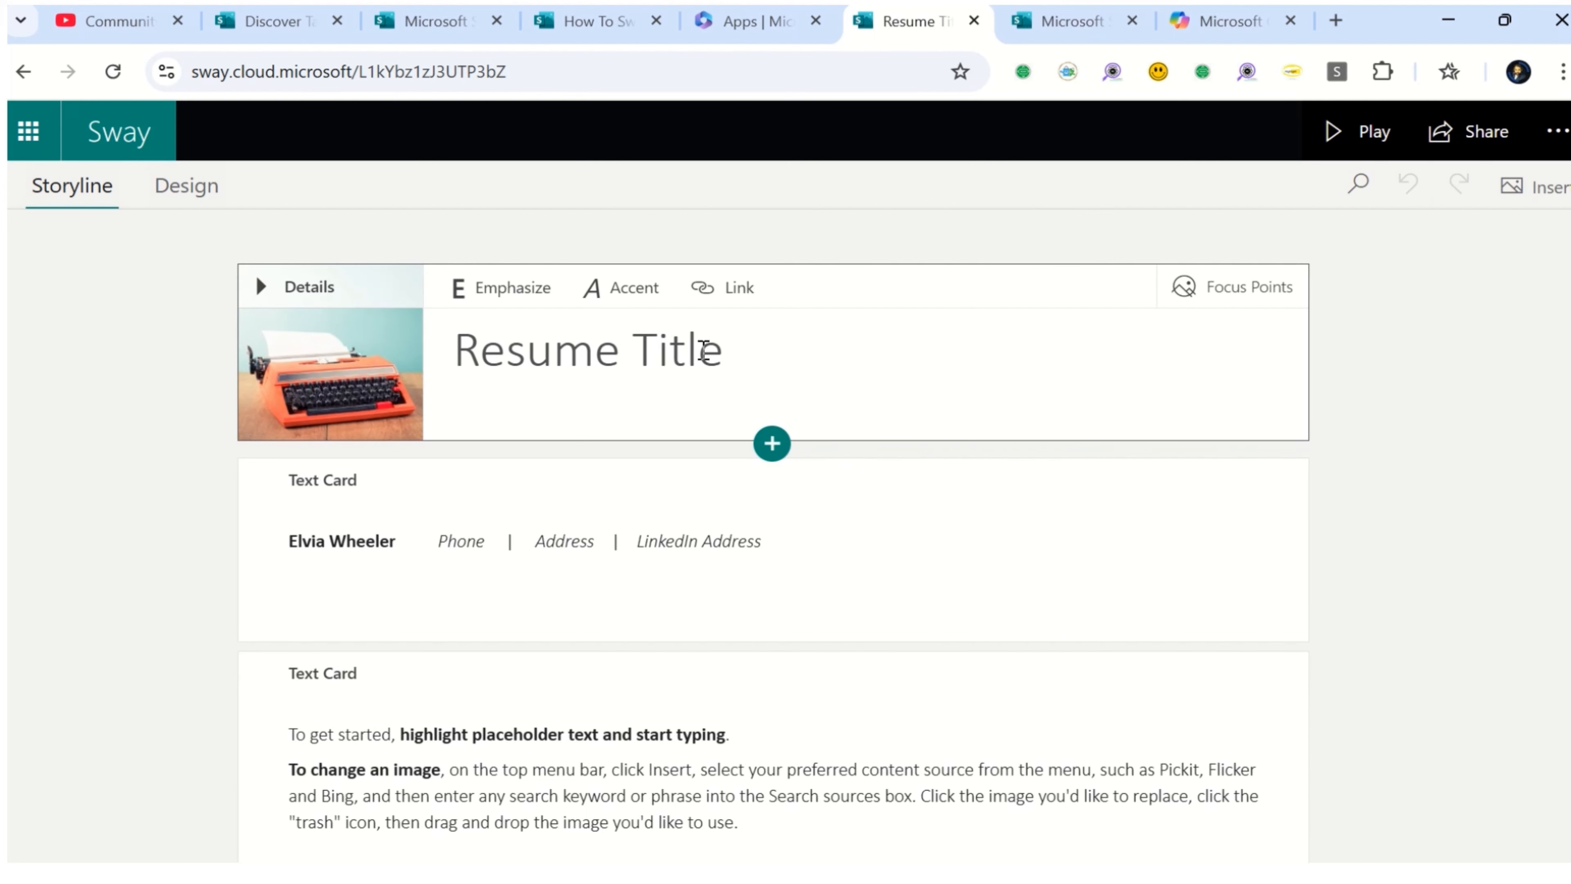
{"action": "left_click_drag", "start_coordinate": [704, 351], "coordinate": [481, 352]}
{"action": "key", "text": "ctrl+a"}
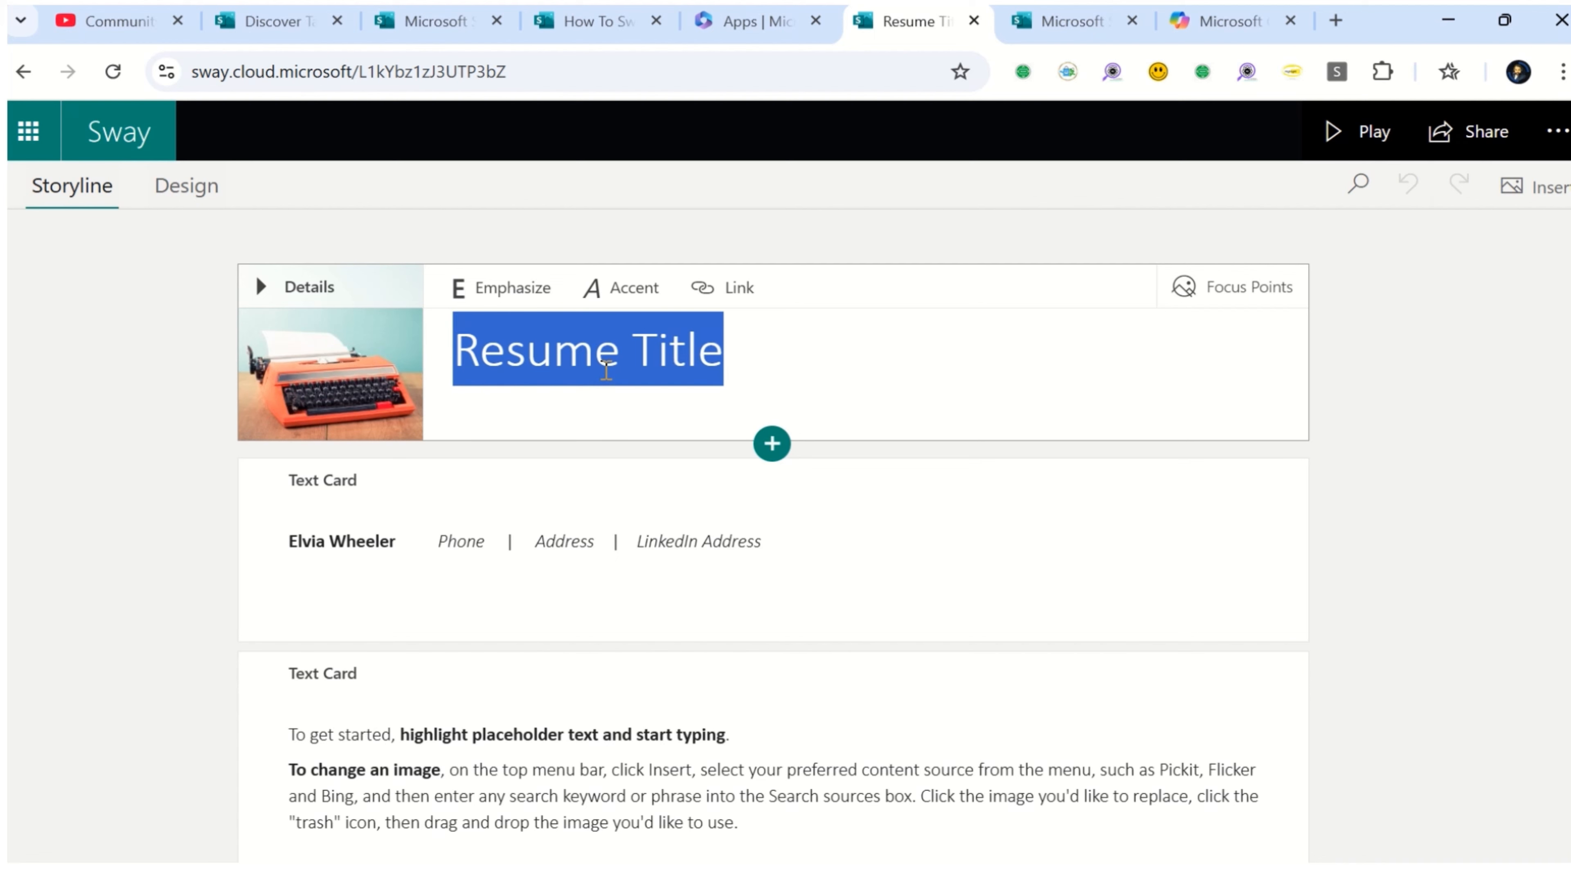
{"action": "type", "text": "Data analyt"}
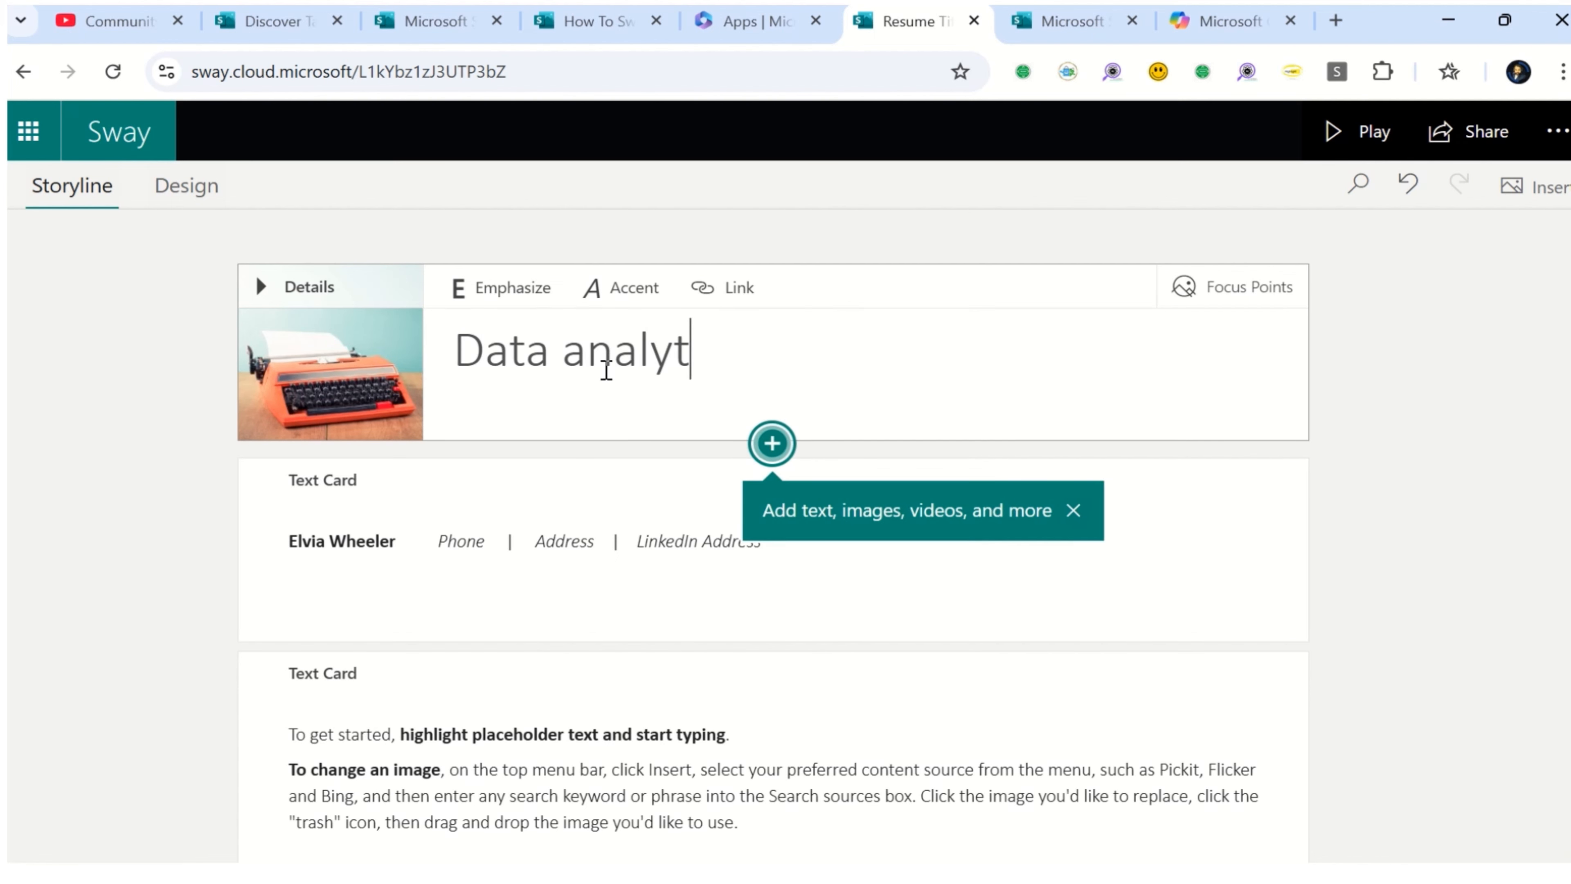
{"action": "type", "text": "ics Expert with "}
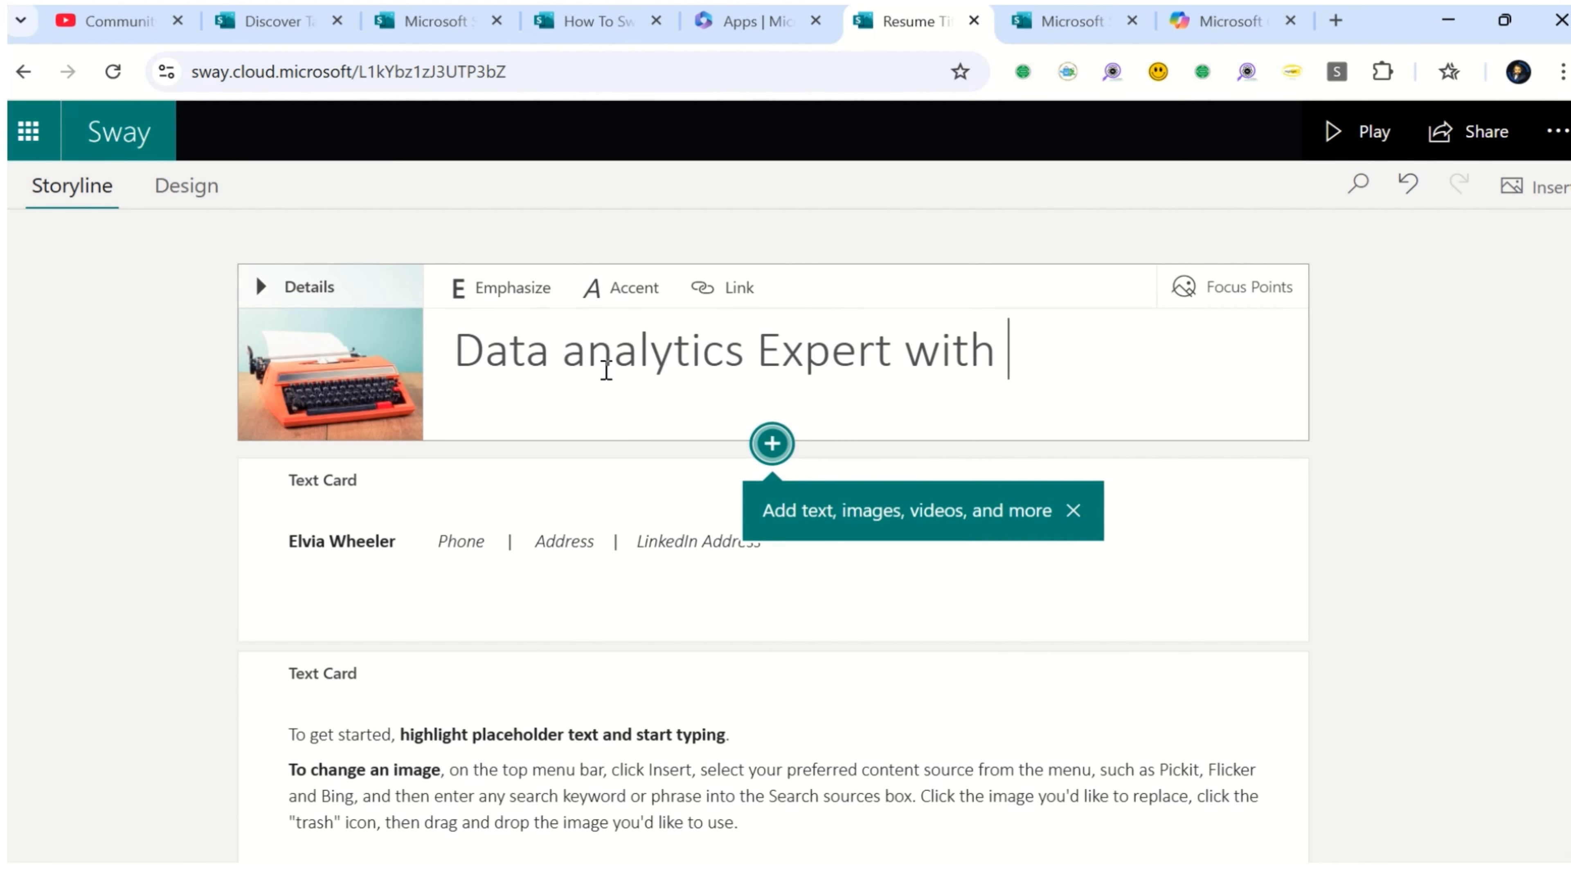
{"action": "type", "text": "15 "}
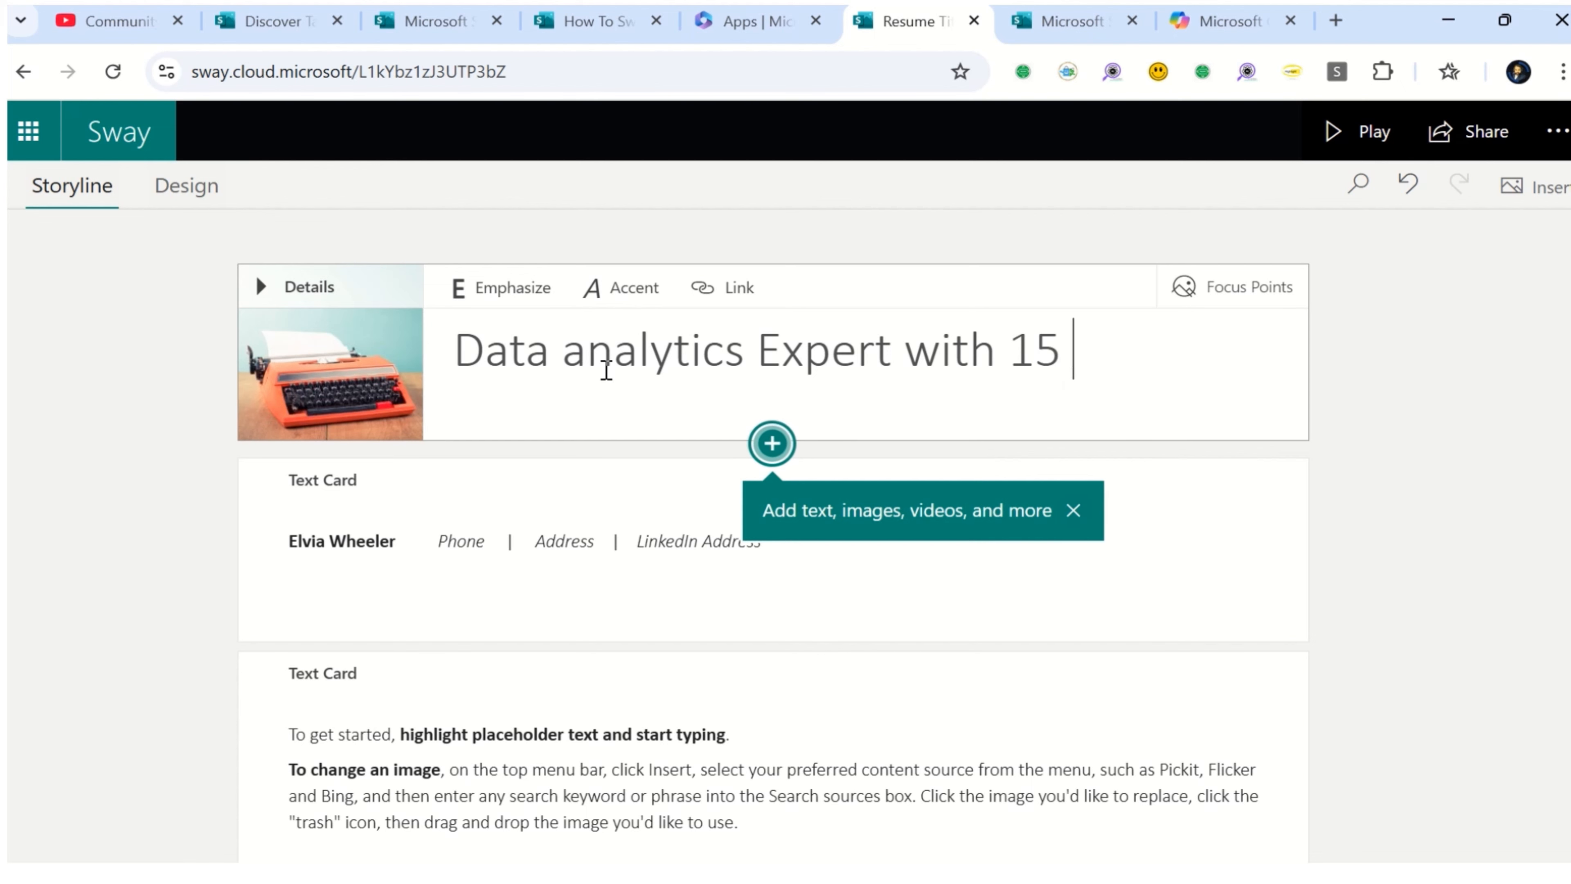
{"action": "type", "text": "Years"}
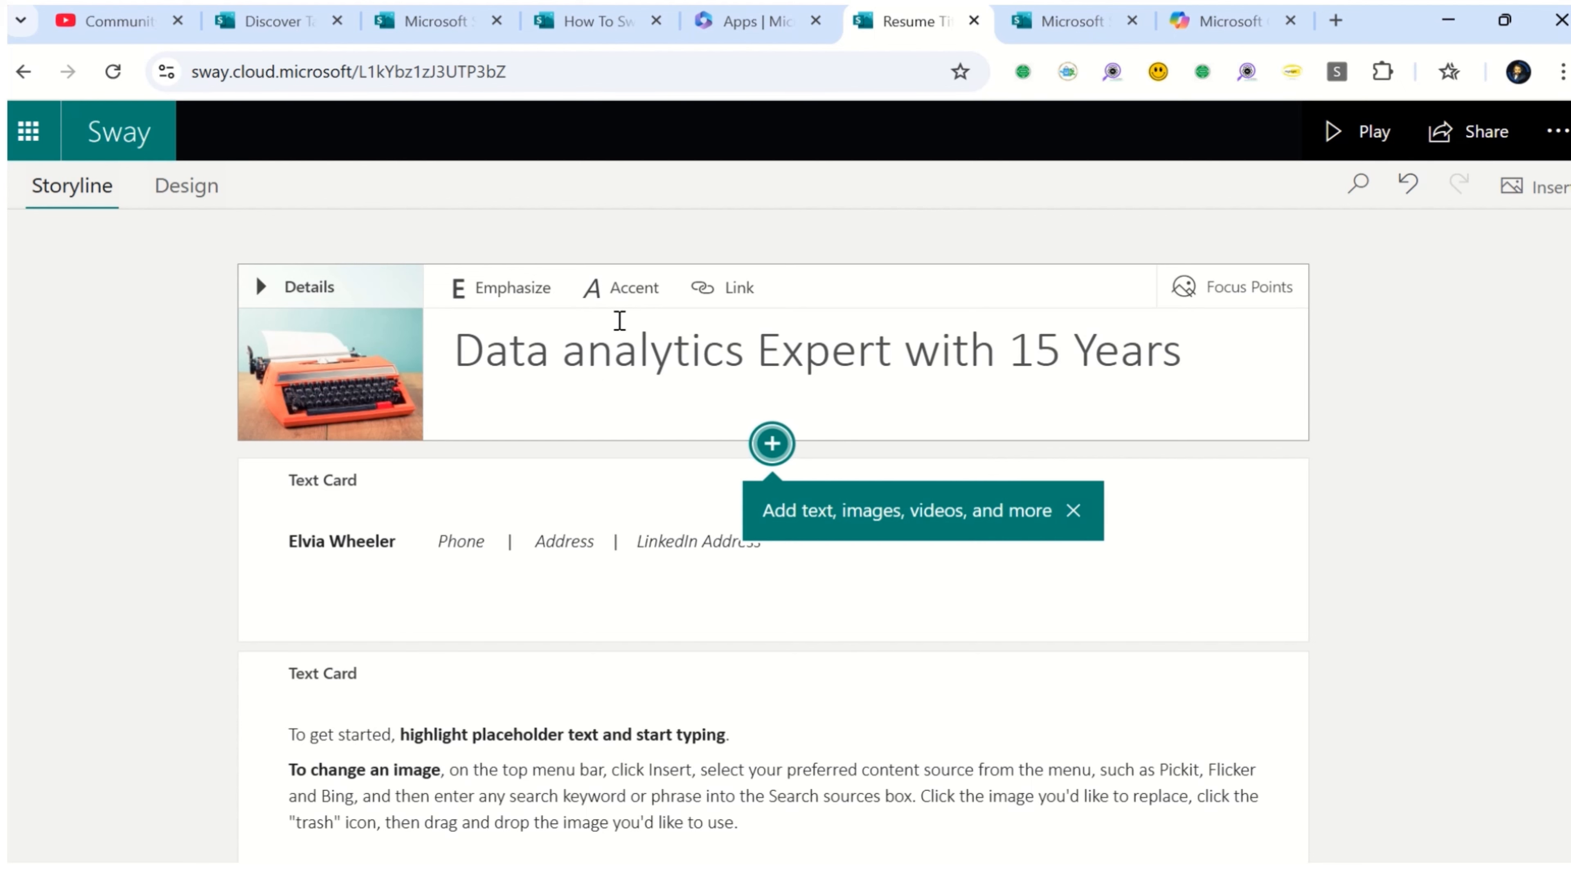
Replace the name, phone and address placeholders in the resume's contact text card with the person's name, phone number and city
{"action": "left_click", "coordinate": [440, 606]}
{"action": "left_click_drag", "start_coordinate": [401, 544], "coordinate": [256, 545]}
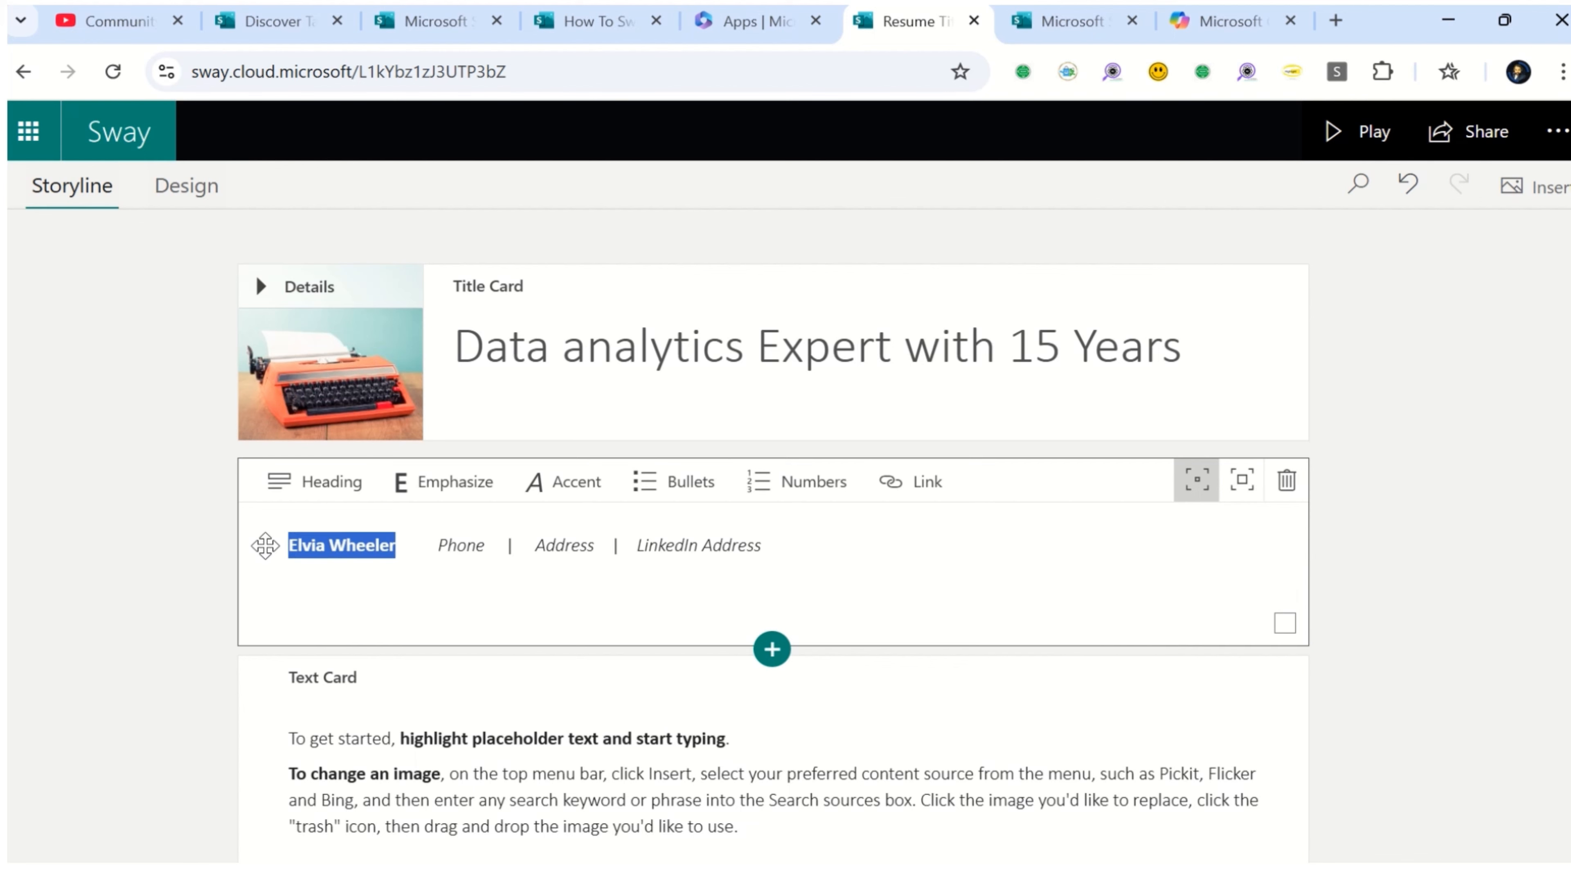
{"action": "type", "text": "Vinod W"}
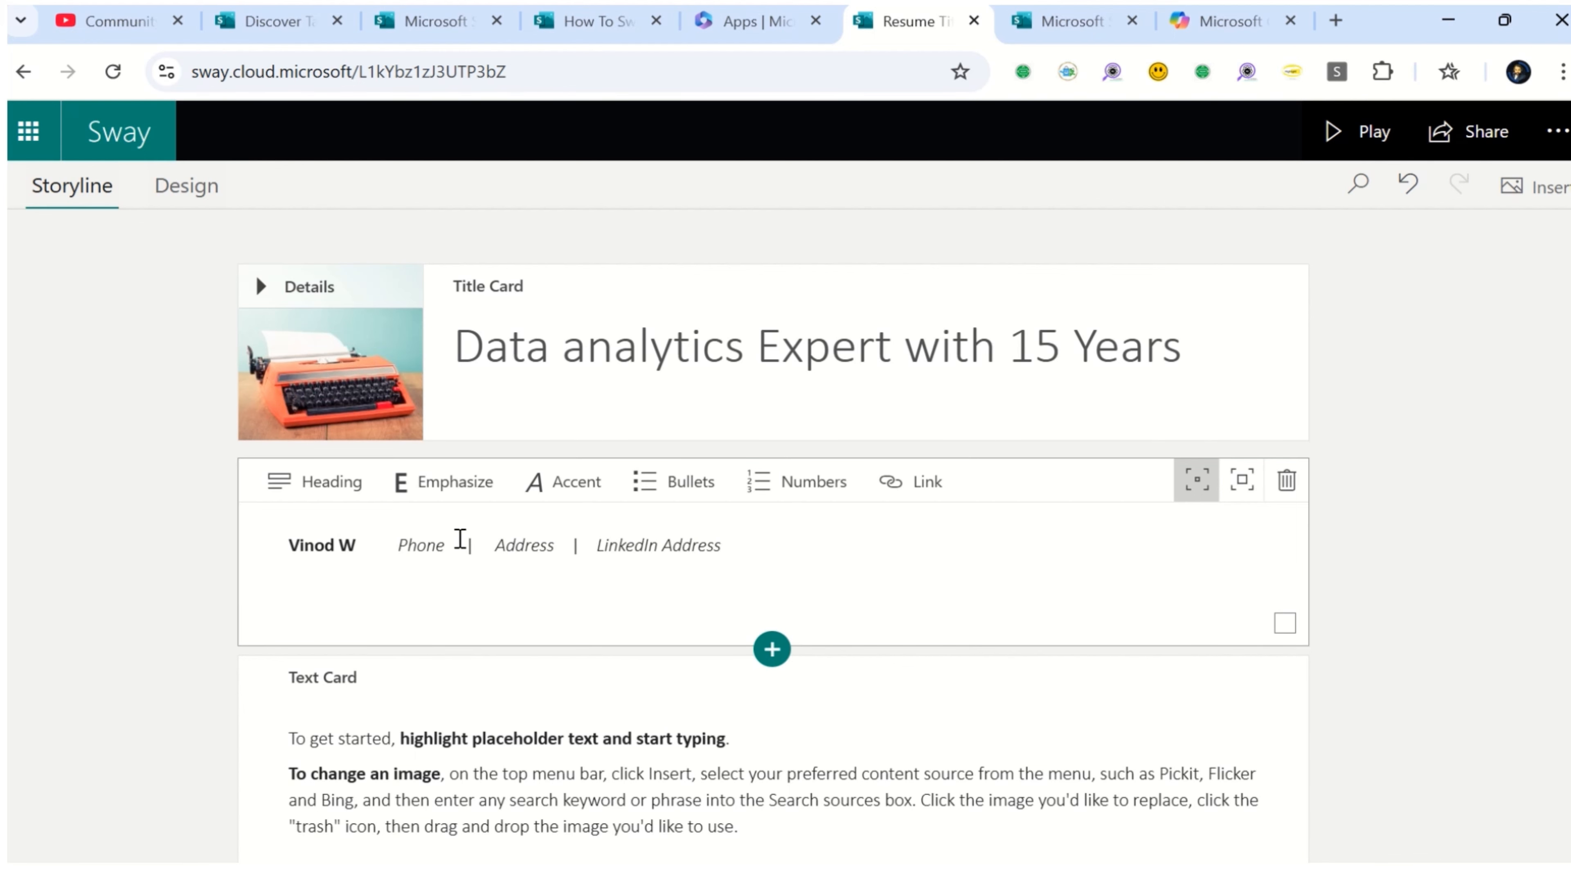
{"action": "double_click", "coordinate": [421, 543]}
{"action": "type", "text": "786787686"}
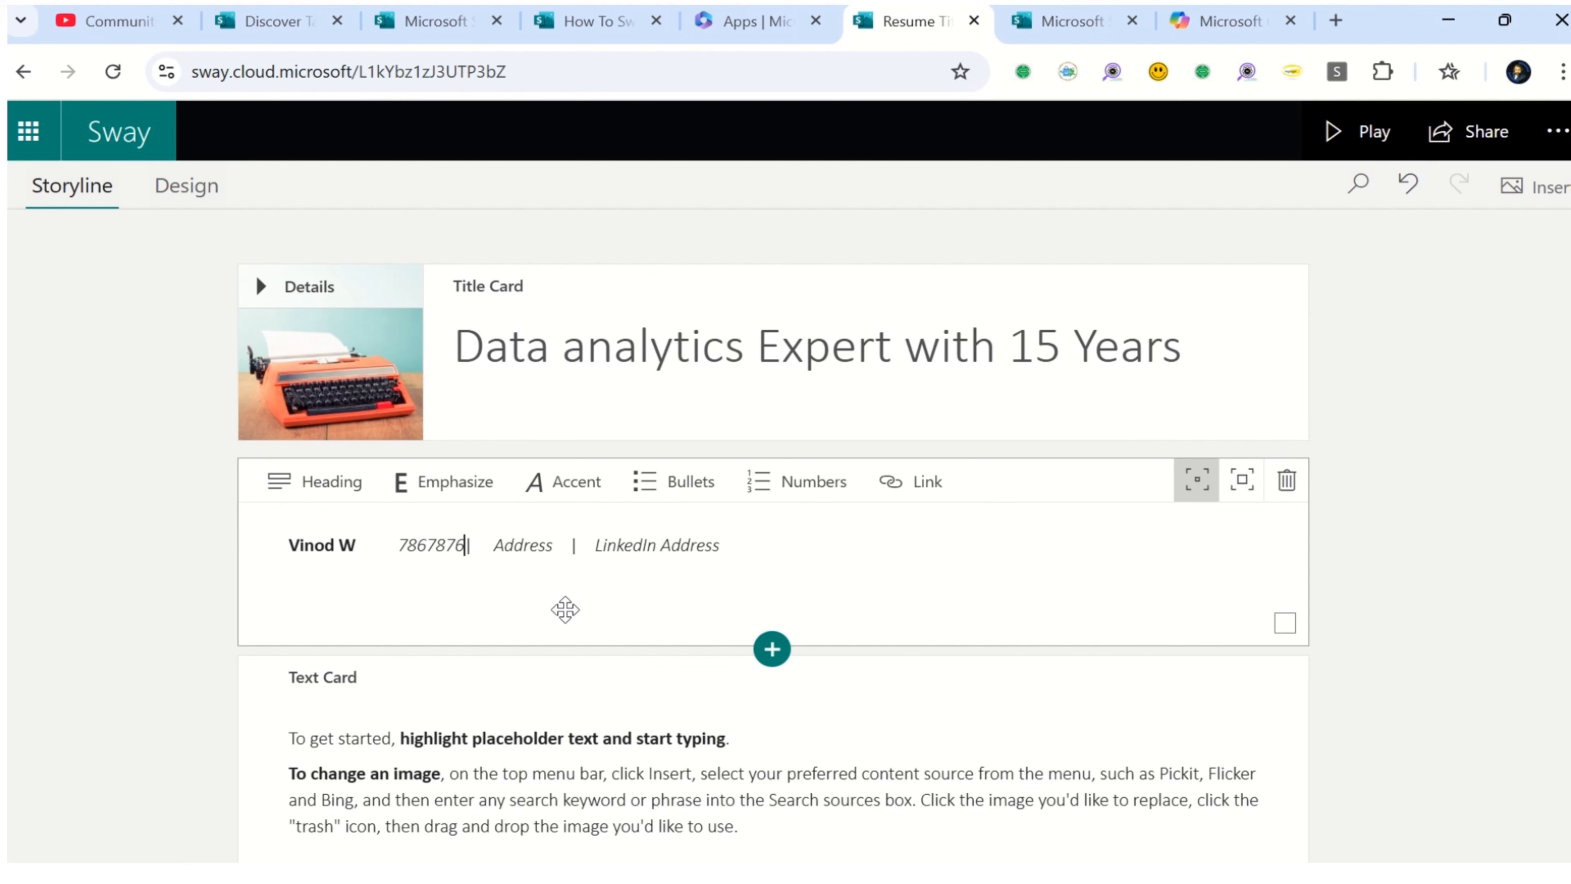
{"action": "double_click", "coordinate": [575, 557]}
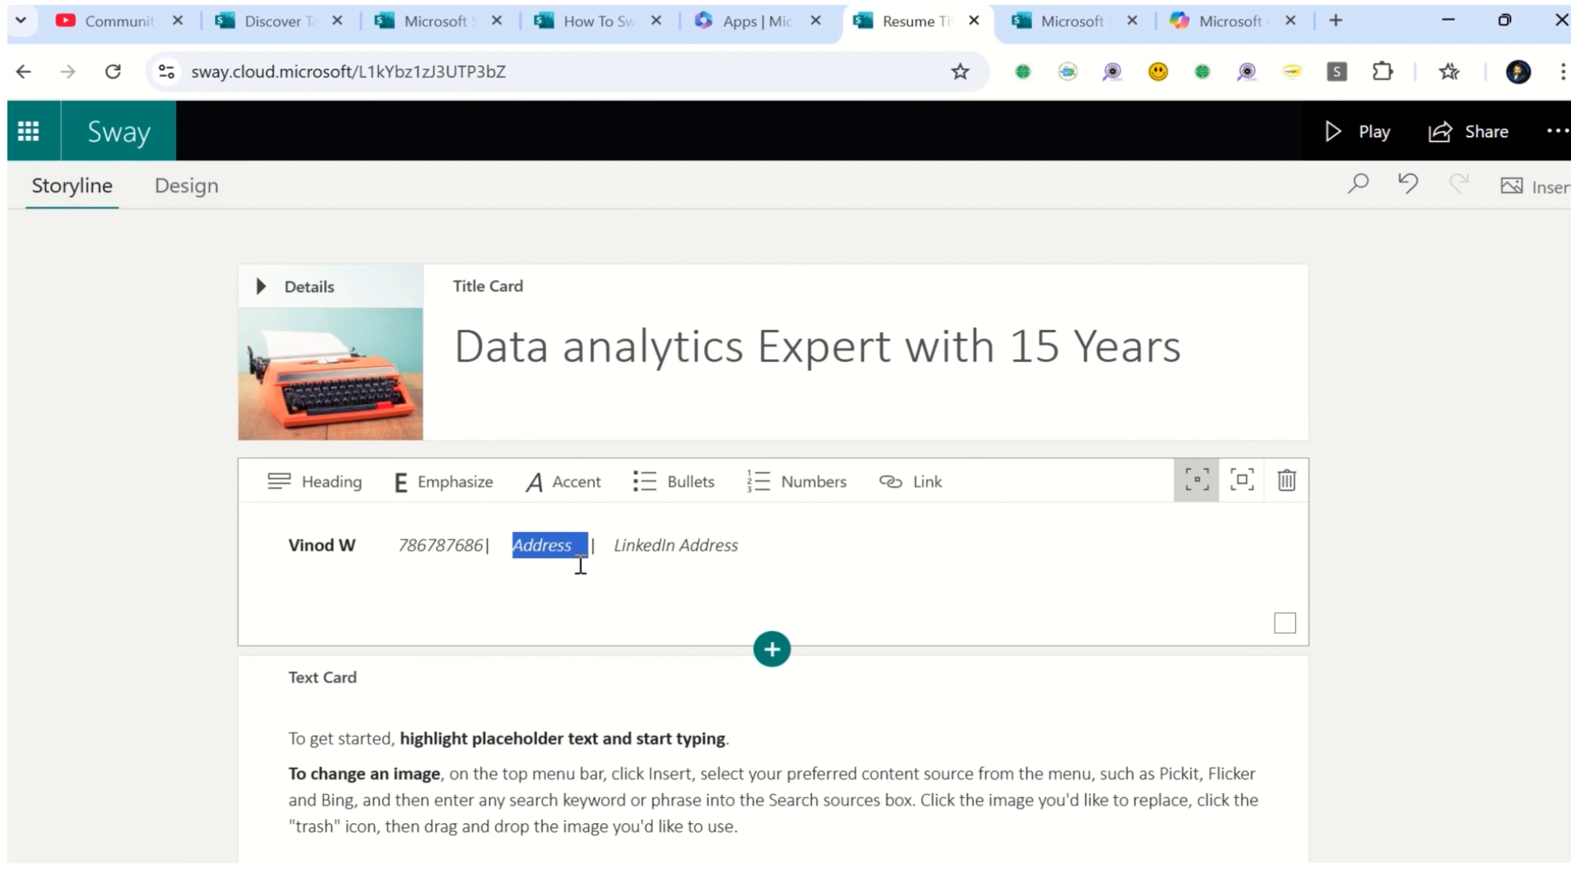
{"action": "type", "text": "Mumbai"}
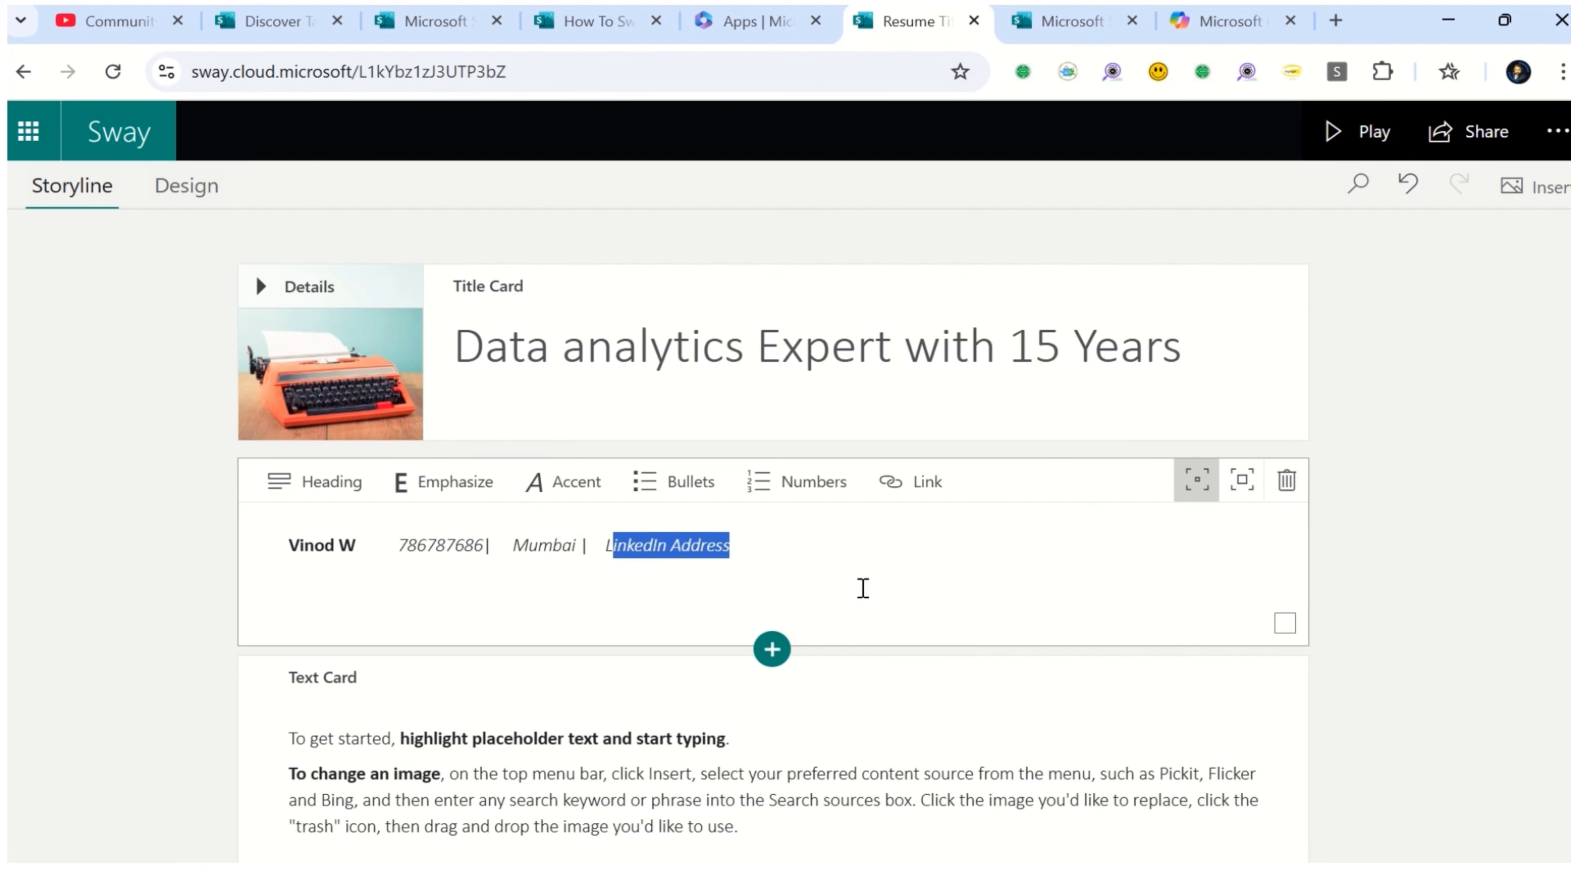
Replace the LinkedIn address placeholder in the resume's contact text card with "linkedin.com/discovertalent143"
{"action": "type", "text": "l"}
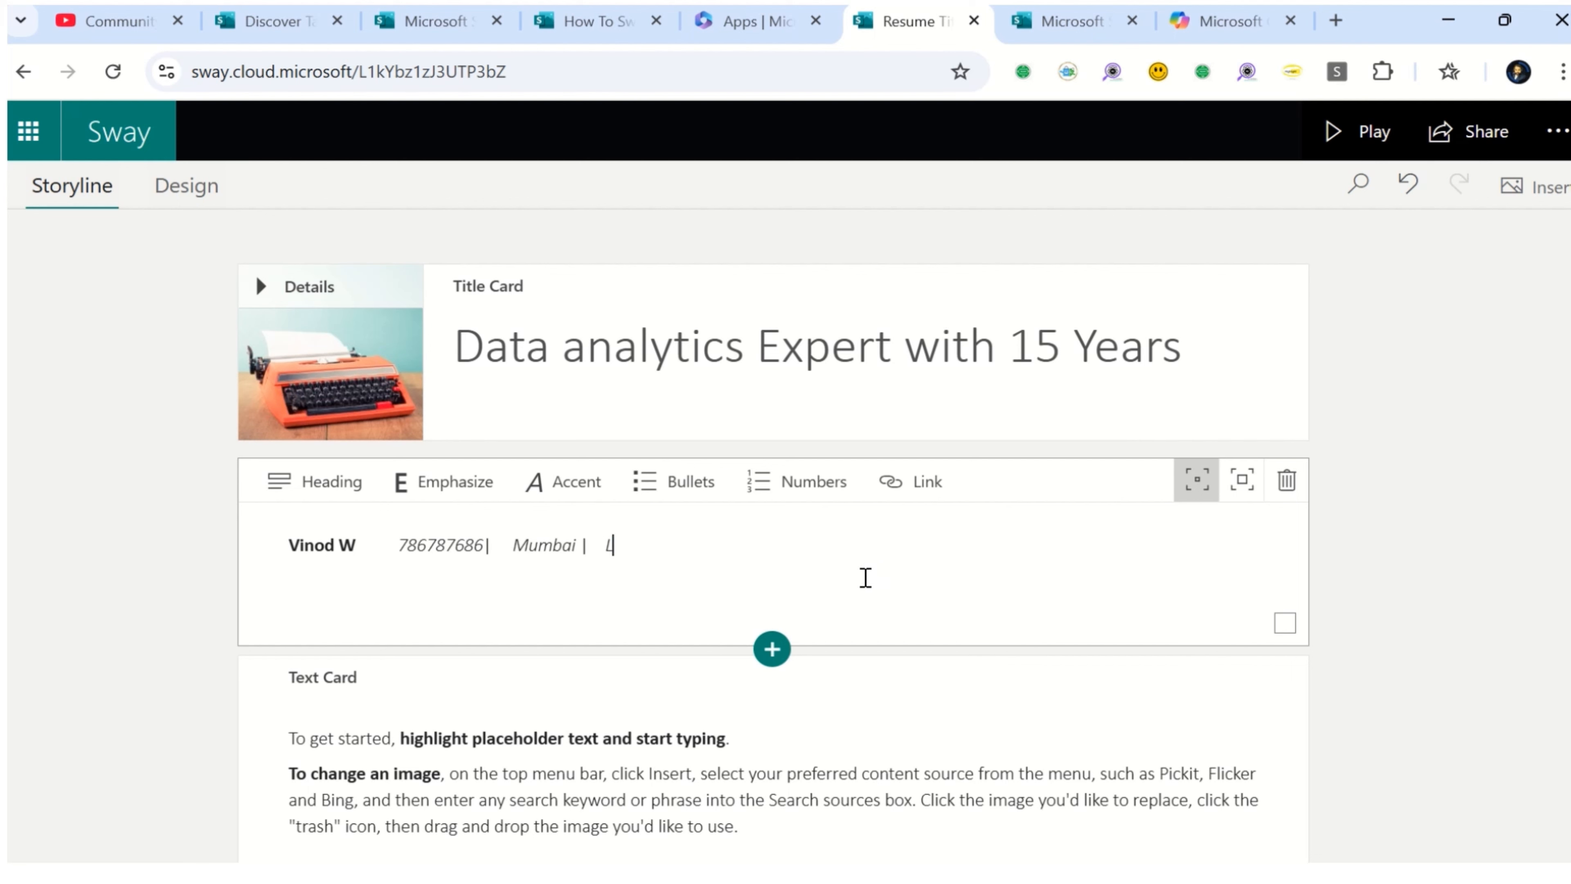
{"action": "type", "text": "inkedin.com/discovert"}
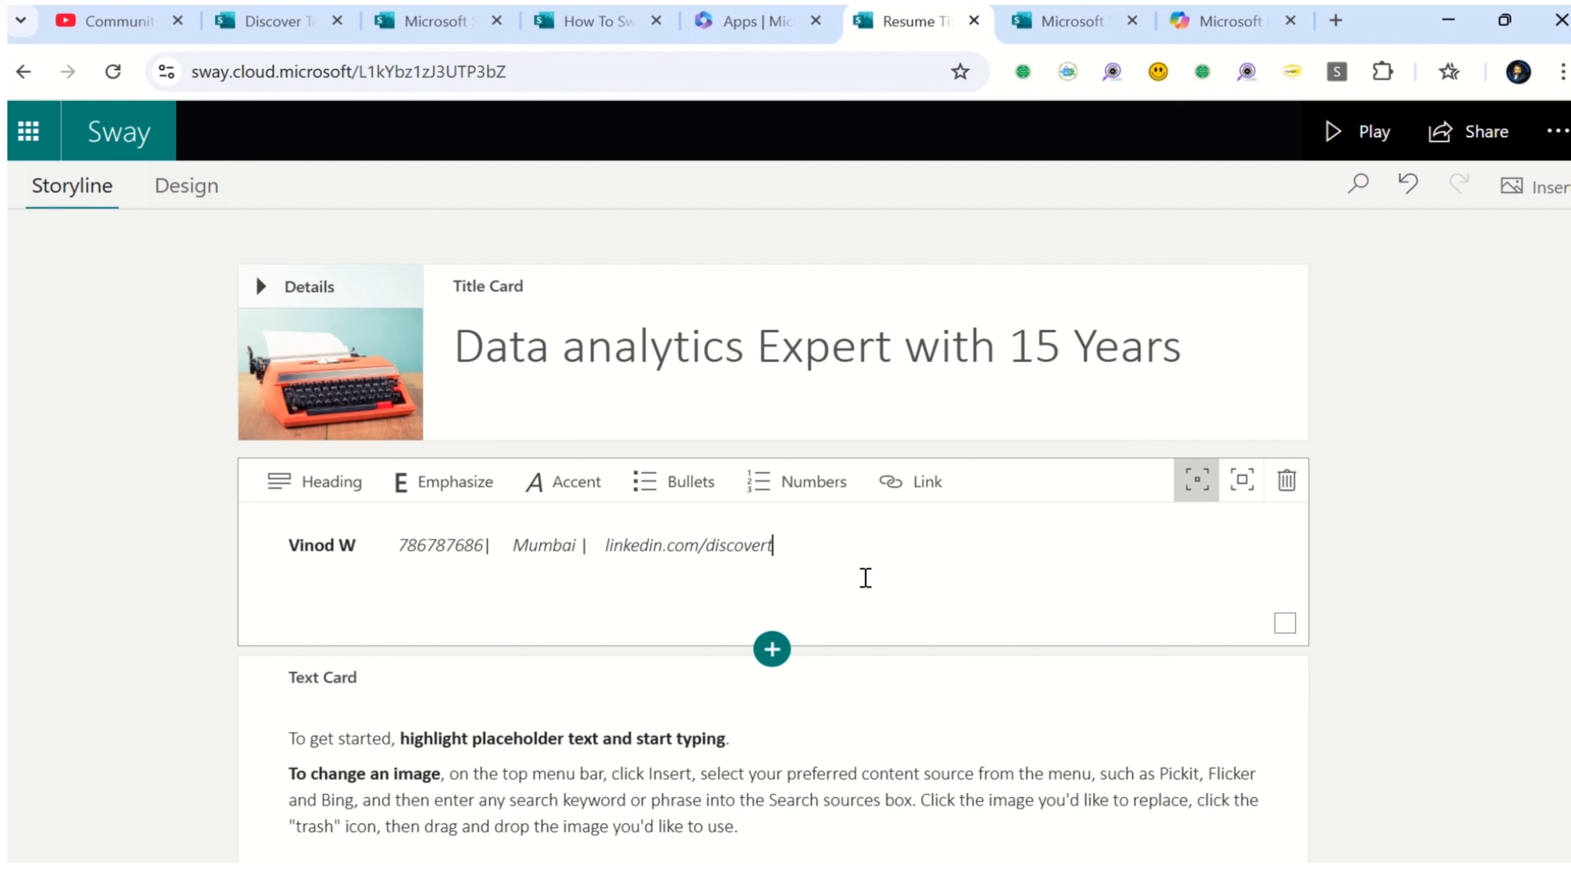
{"action": "type", "text": "alent143"}
Examine the remaining placeholder cards of the resume, from the getting-started text through Experience and Education to Volunteer Experience or Leadership
{"action": "scroll", "coordinate": [865, 577], "scroll_direction": "down", "scroll_amount": 4}
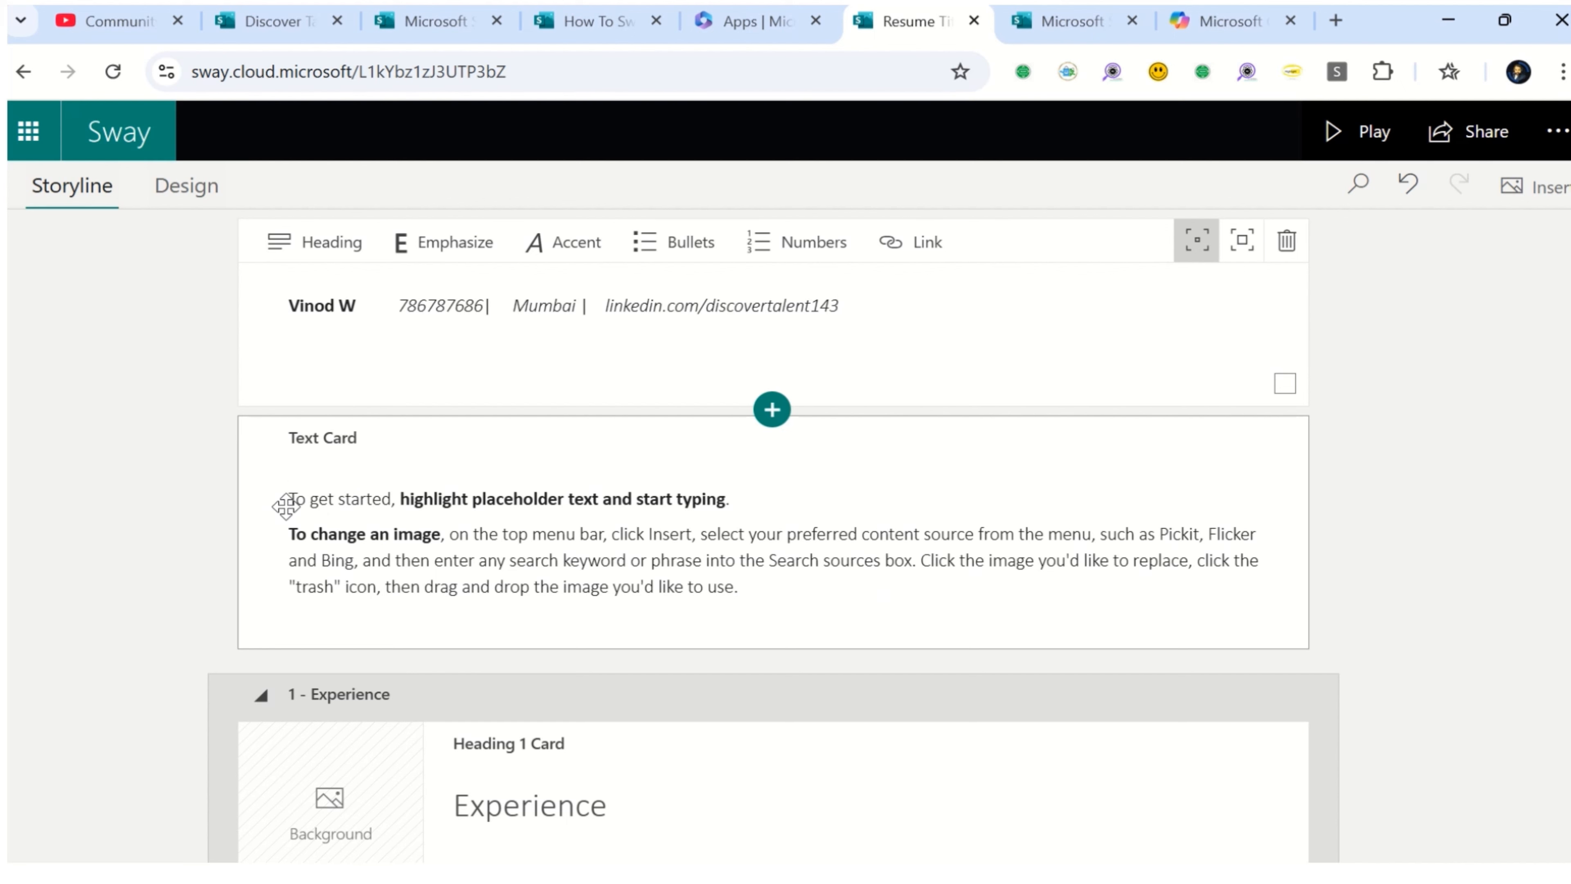
{"action": "left_click_drag", "start_coordinate": [299, 500], "coordinate": [812, 592]}
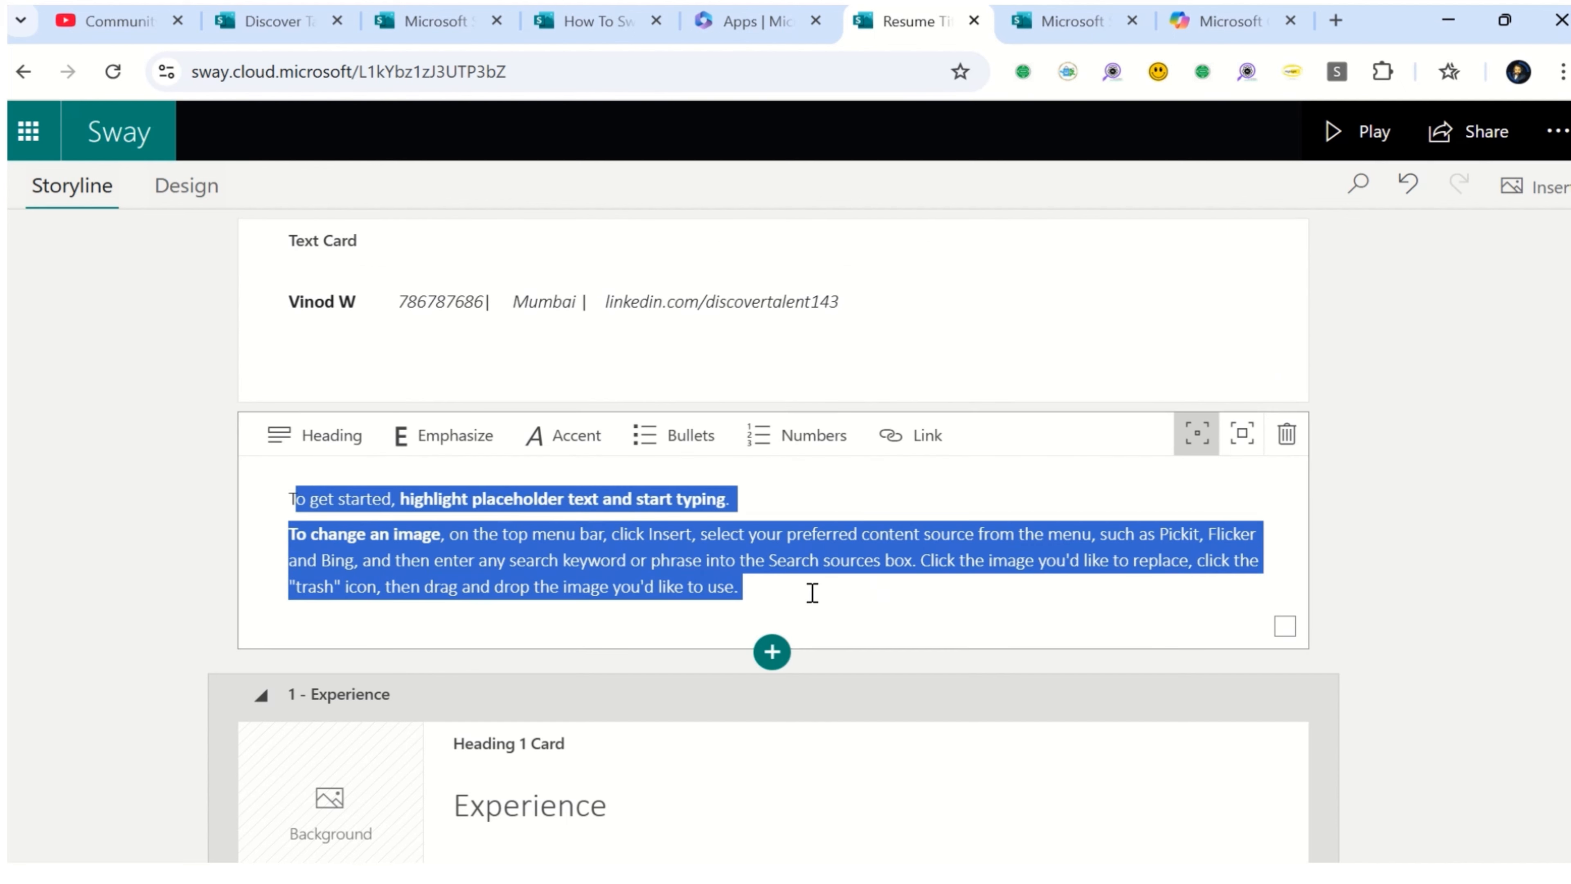
{"action": "scroll", "coordinate": [855, 552], "scroll_direction": "down", "scroll_amount": 5}
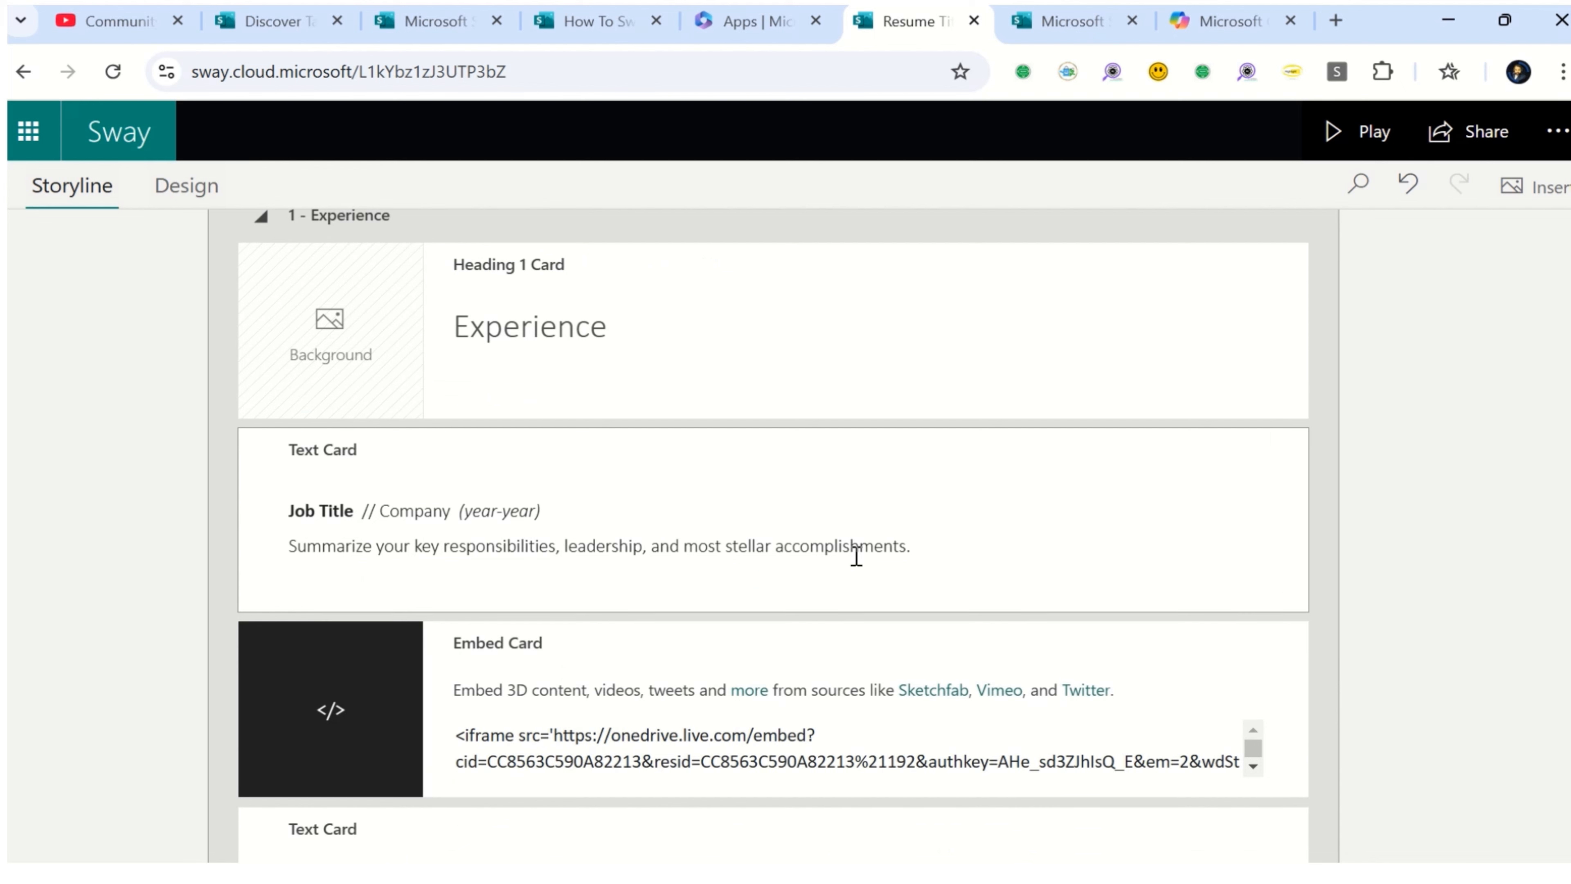
{"action": "left_click", "coordinate": [526, 547]}
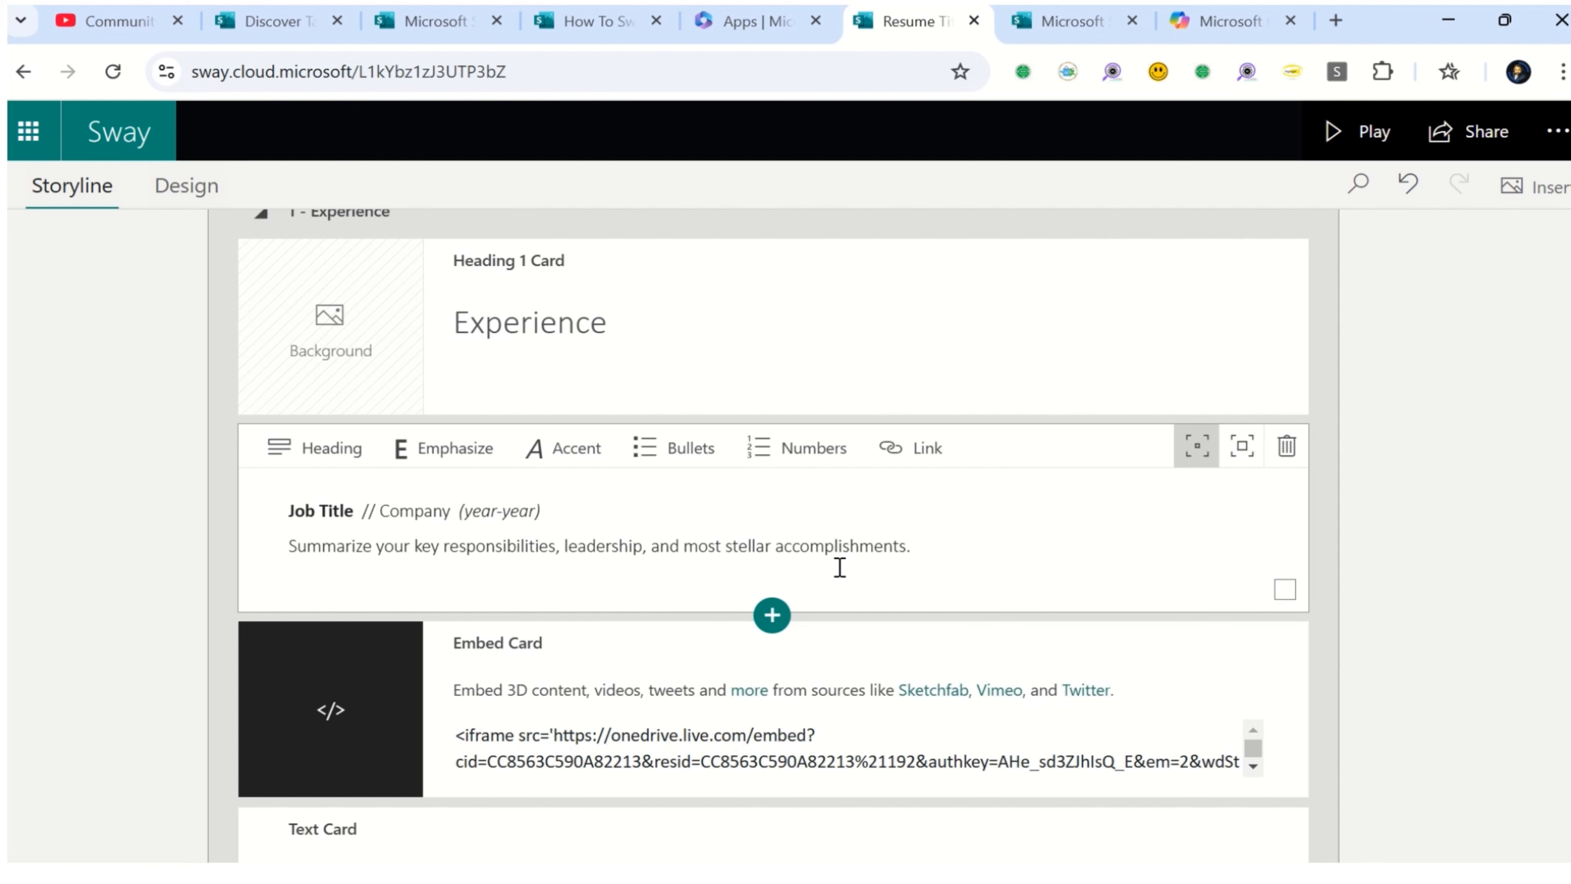
{"action": "scroll", "coordinate": [839, 568], "scroll_direction": "down", "scroll_amount": 2}
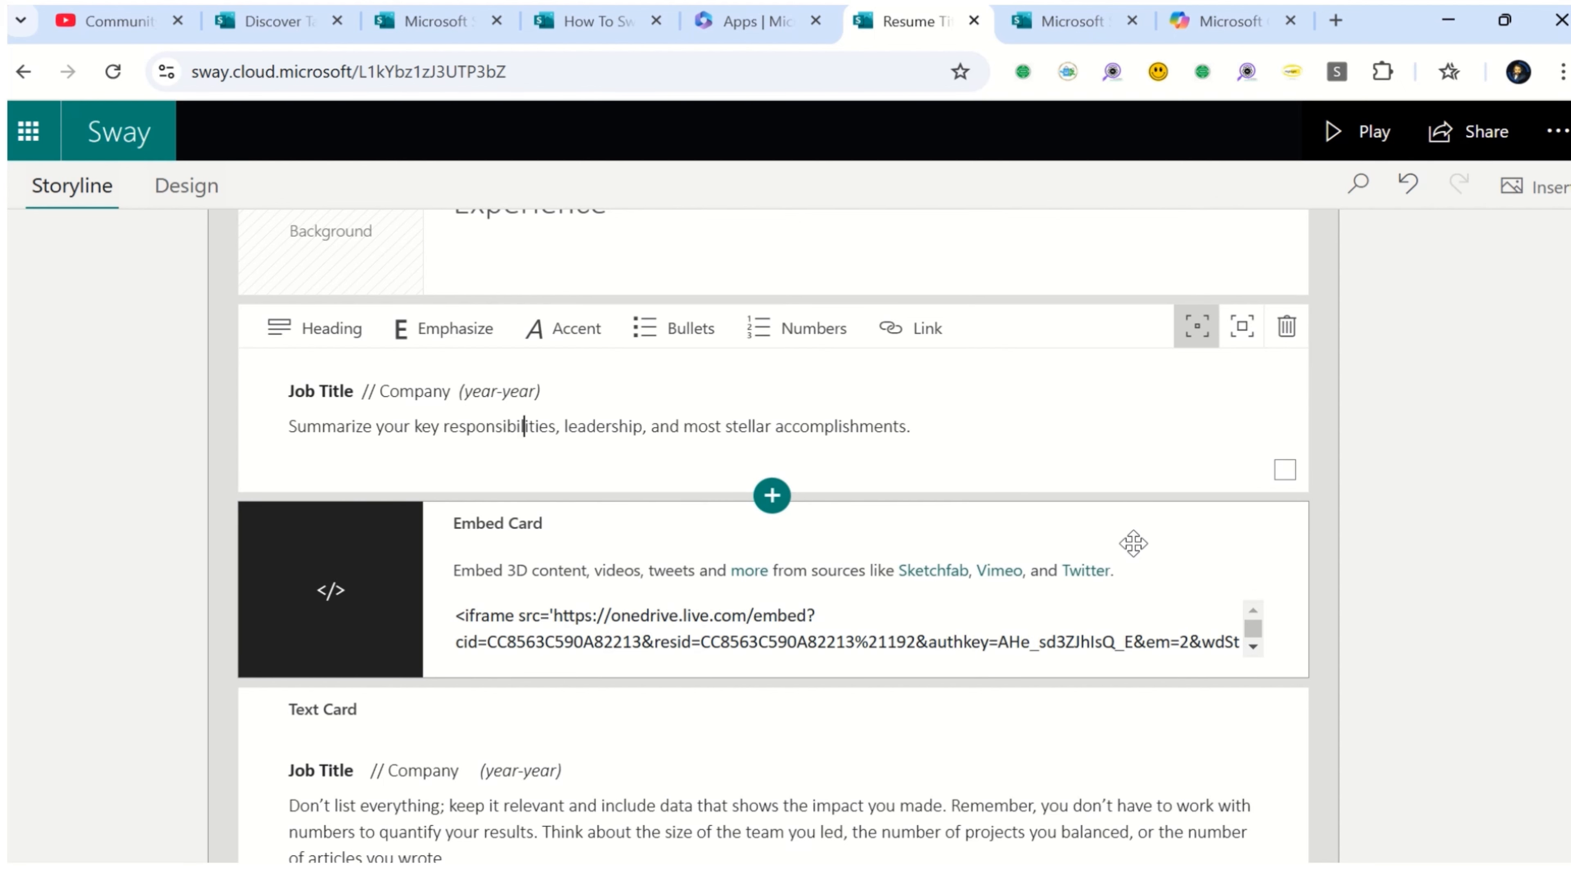
{"action": "scroll", "coordinate": [758, 415], "scroll_direction": "down", "scroll_amount": 15}
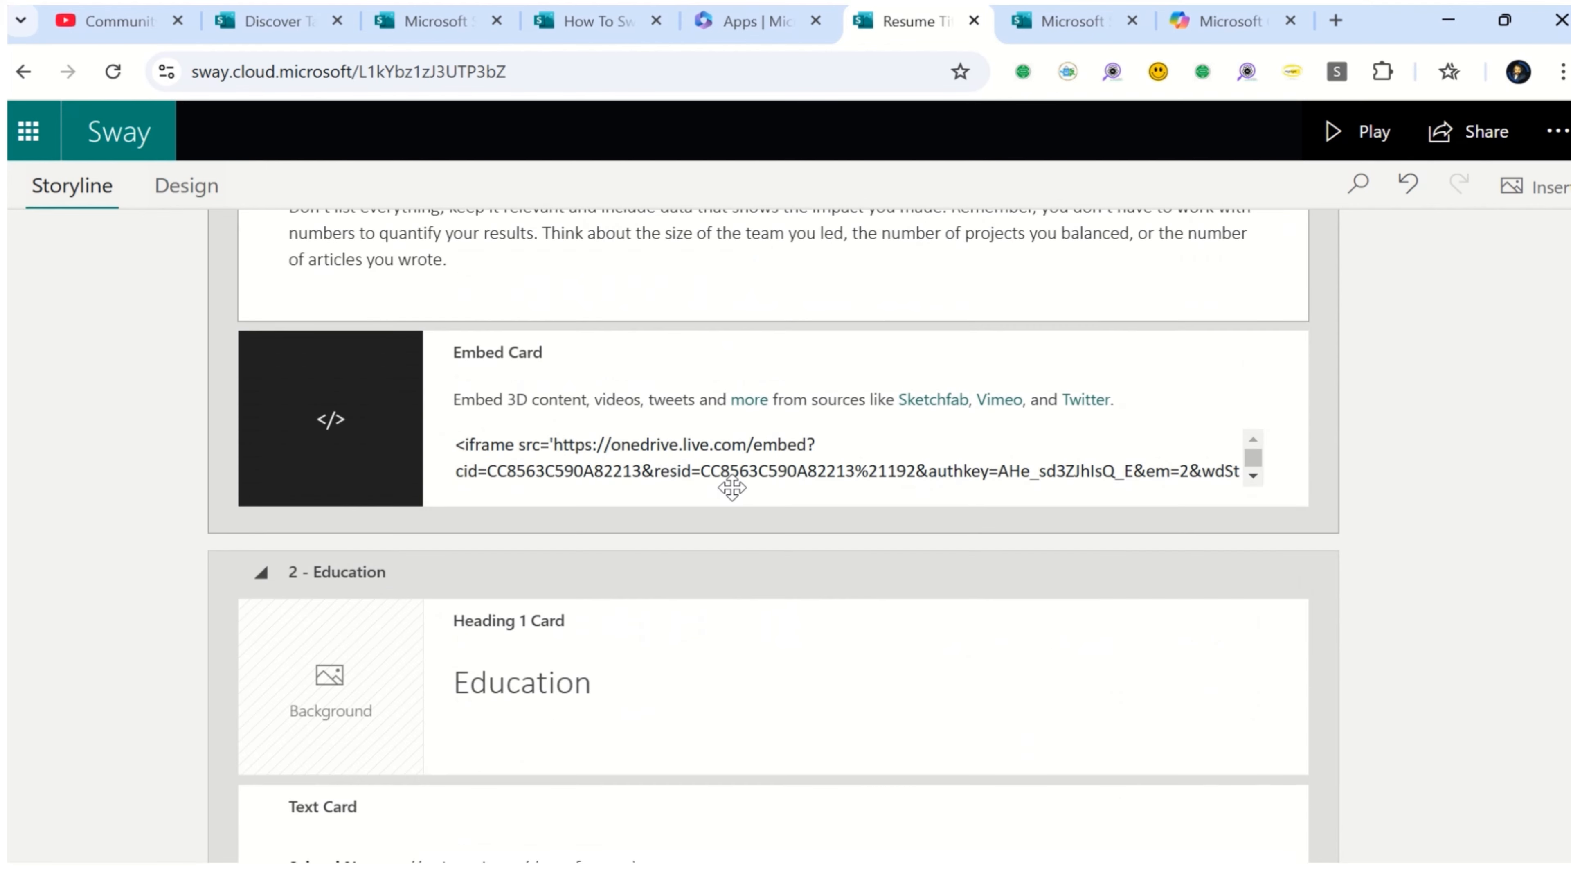
{"action": "scroll", "coordinate": [748, 484], "scroll_direction": "down", "scroll_amount": 6}
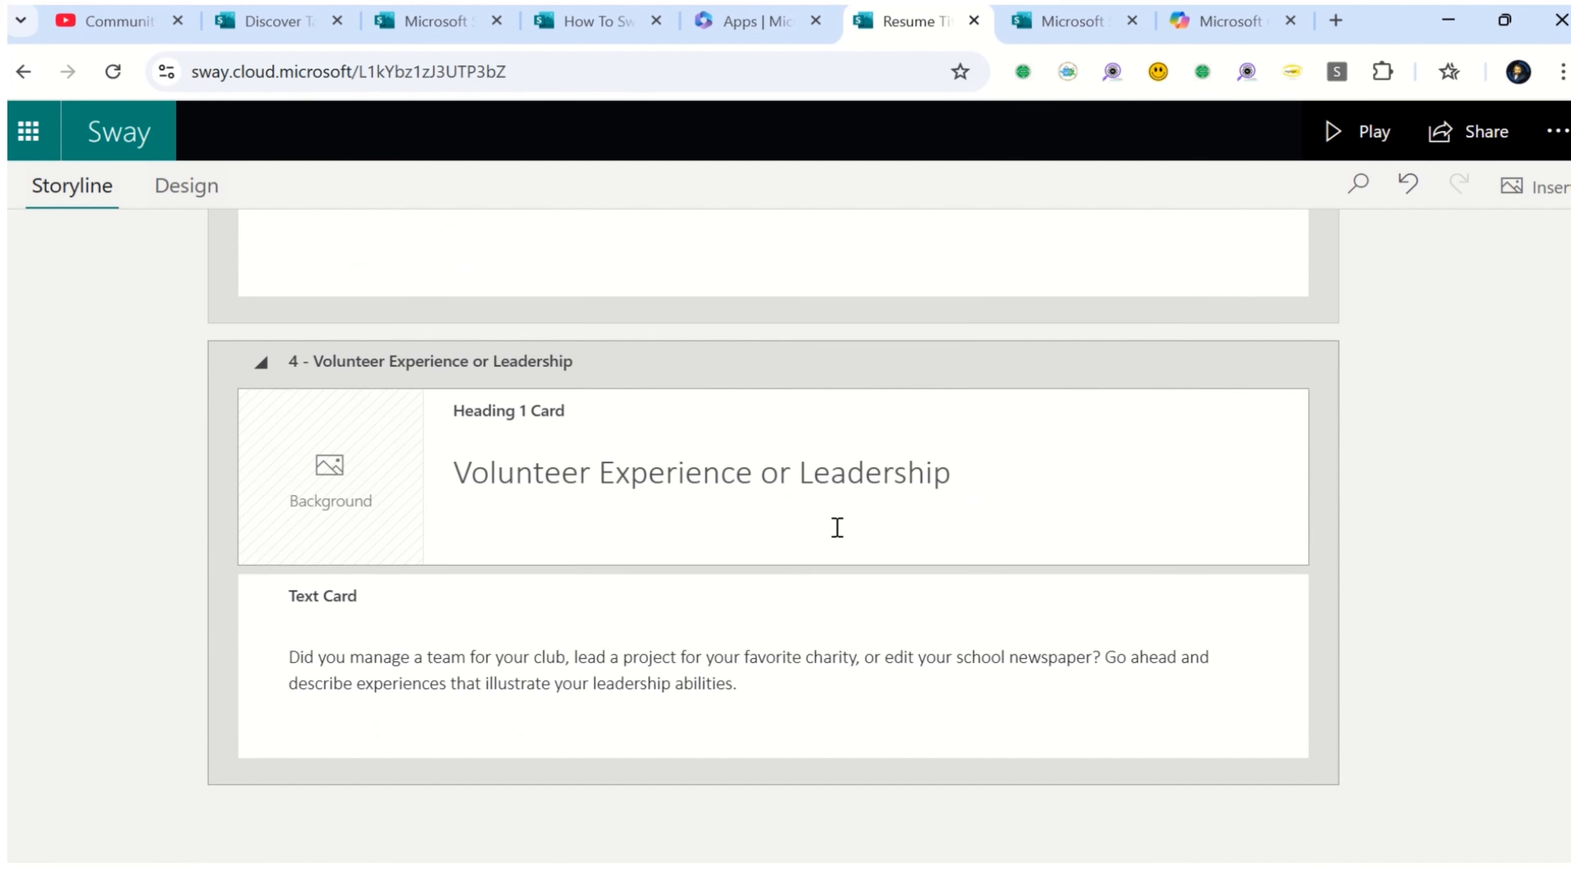
Play the resume Sway and look over its title banner and contact details
{"action": "left_click", "coordinate": [1376, 148]}
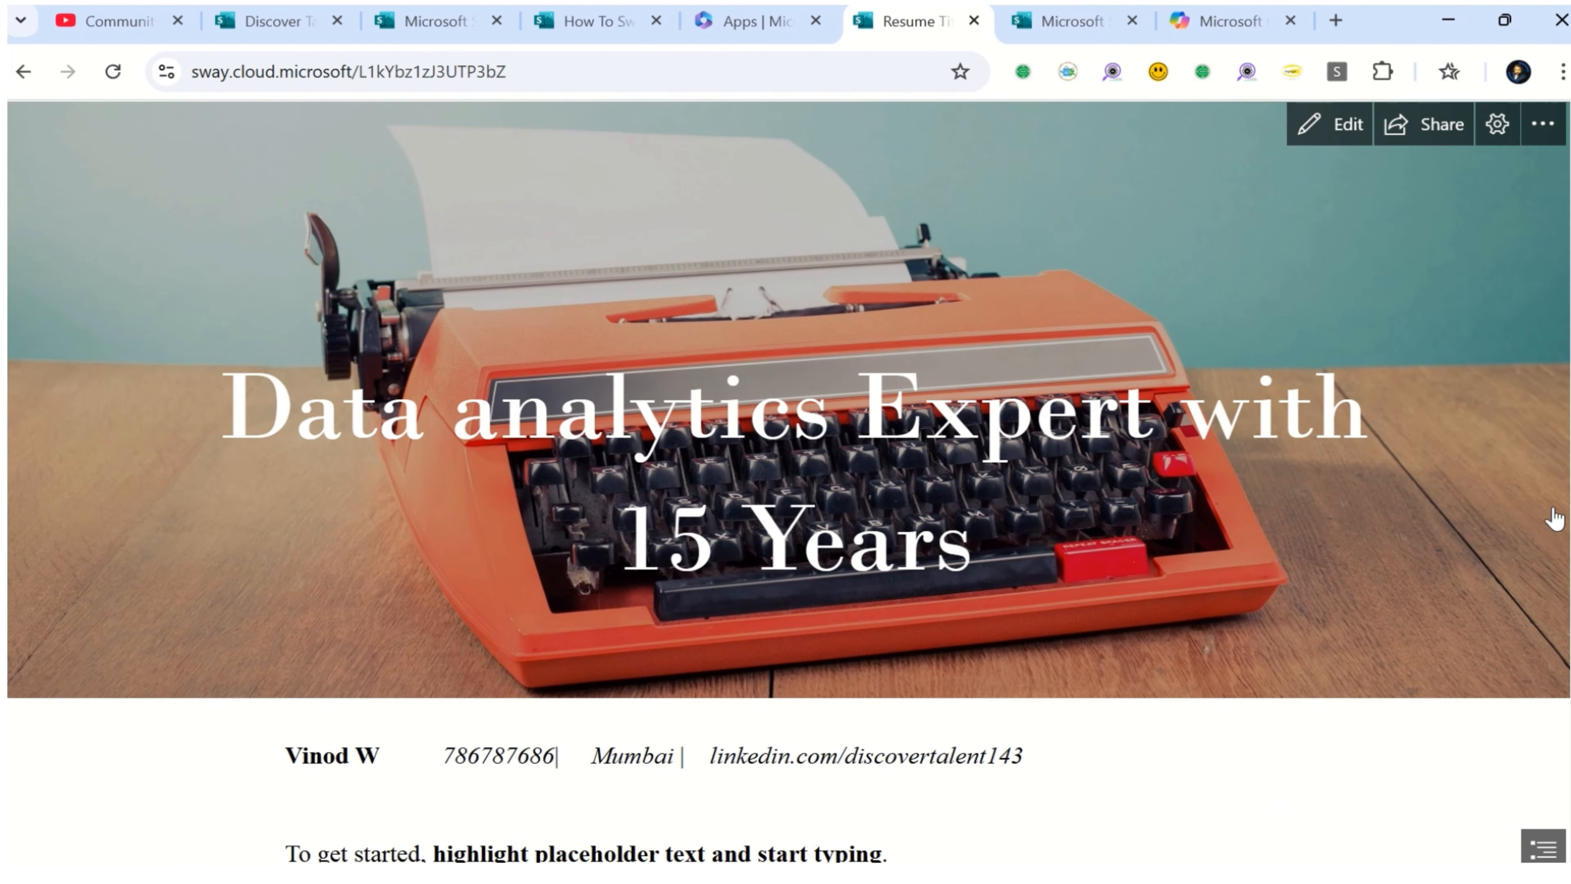
{"action": "scroll", "coordinate": [1553, 519], "scroll_direction": "down", "scroll_amount": 3}
{"action": "scroll", "coordinate": [1511, 468], "scroll_direction": "up", "scroll_amount": 3}
{"action": "scroll", "coordinate": [1510, 467], "scroll_direction": "down", "scroll_amount": 3}
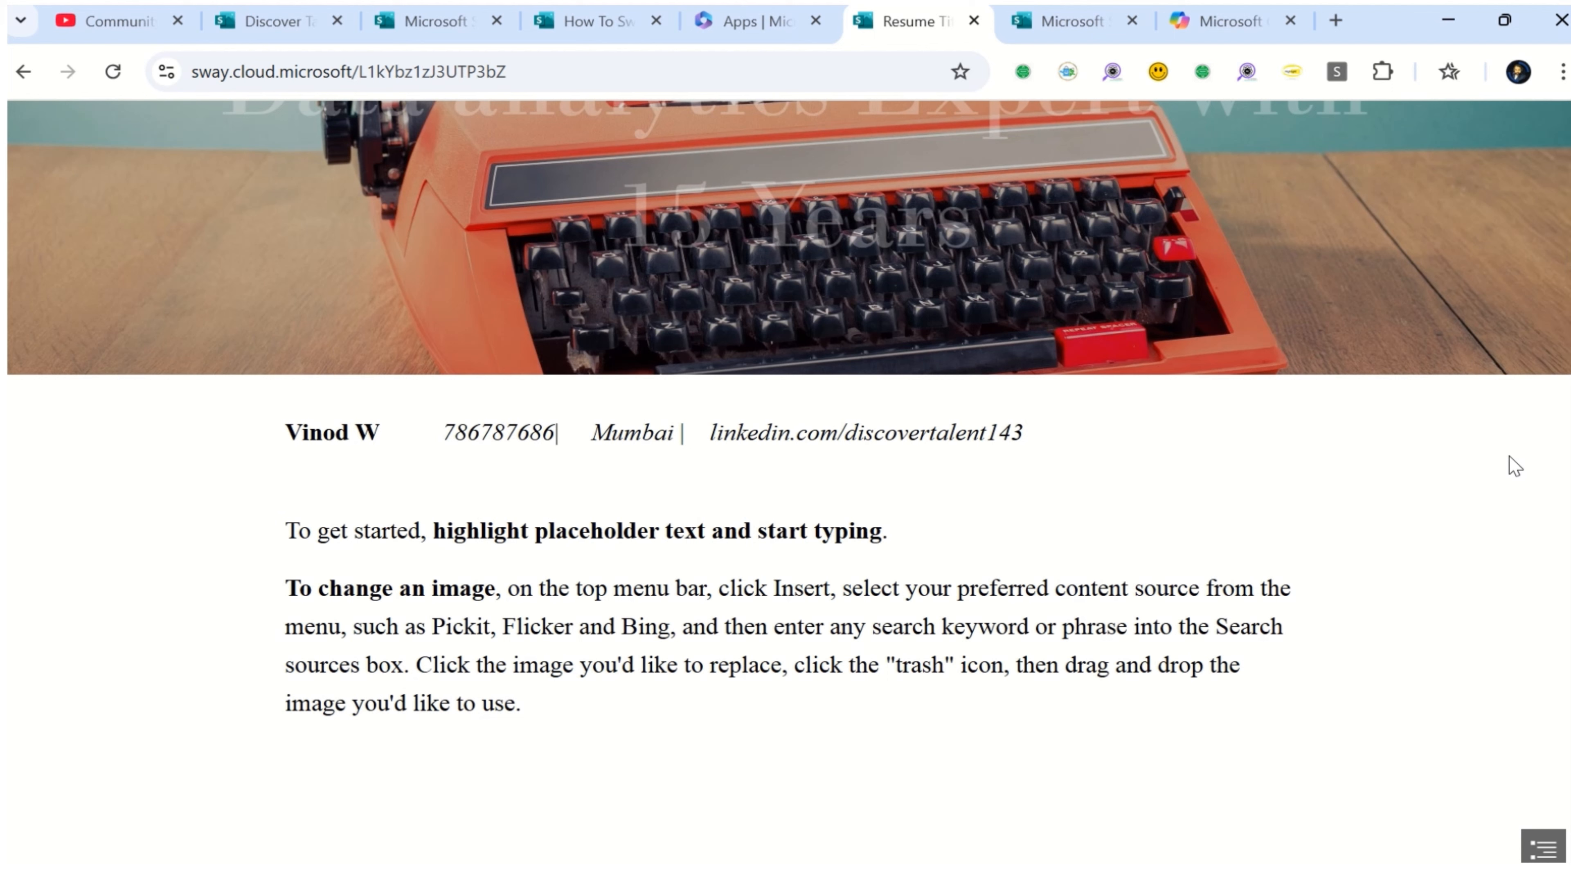
Copy the sharing link that lets people view the resume Sway
{"action": "left_click", "coordinate": [577, 76]}
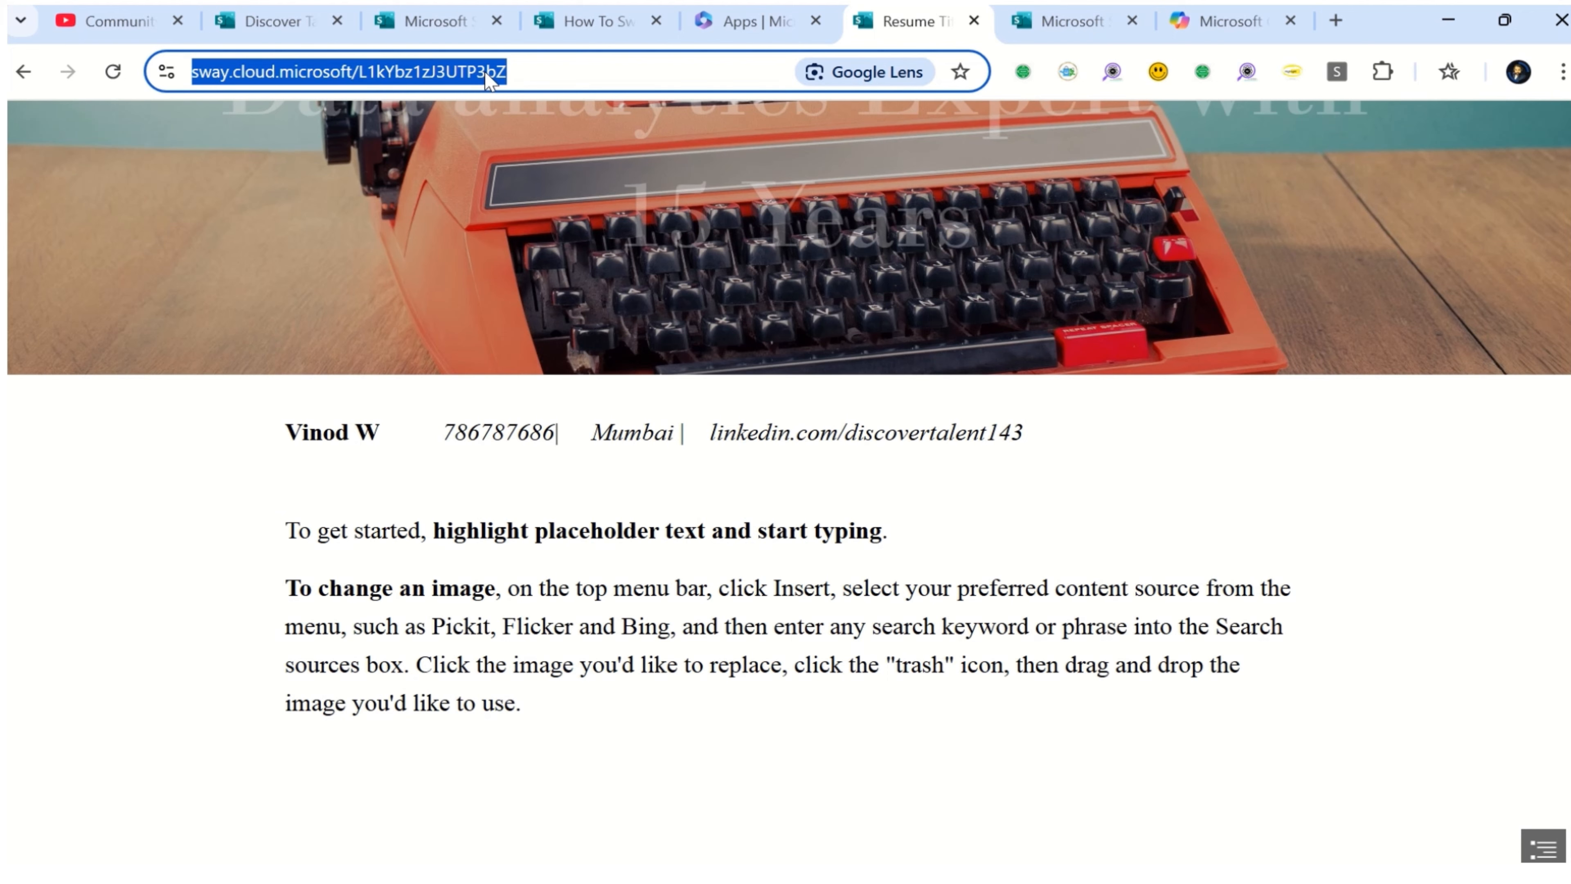
{"action": "scroll", "coordinate": [1134, 399], "scroll_direction": "up", "scroll_amount": 5}
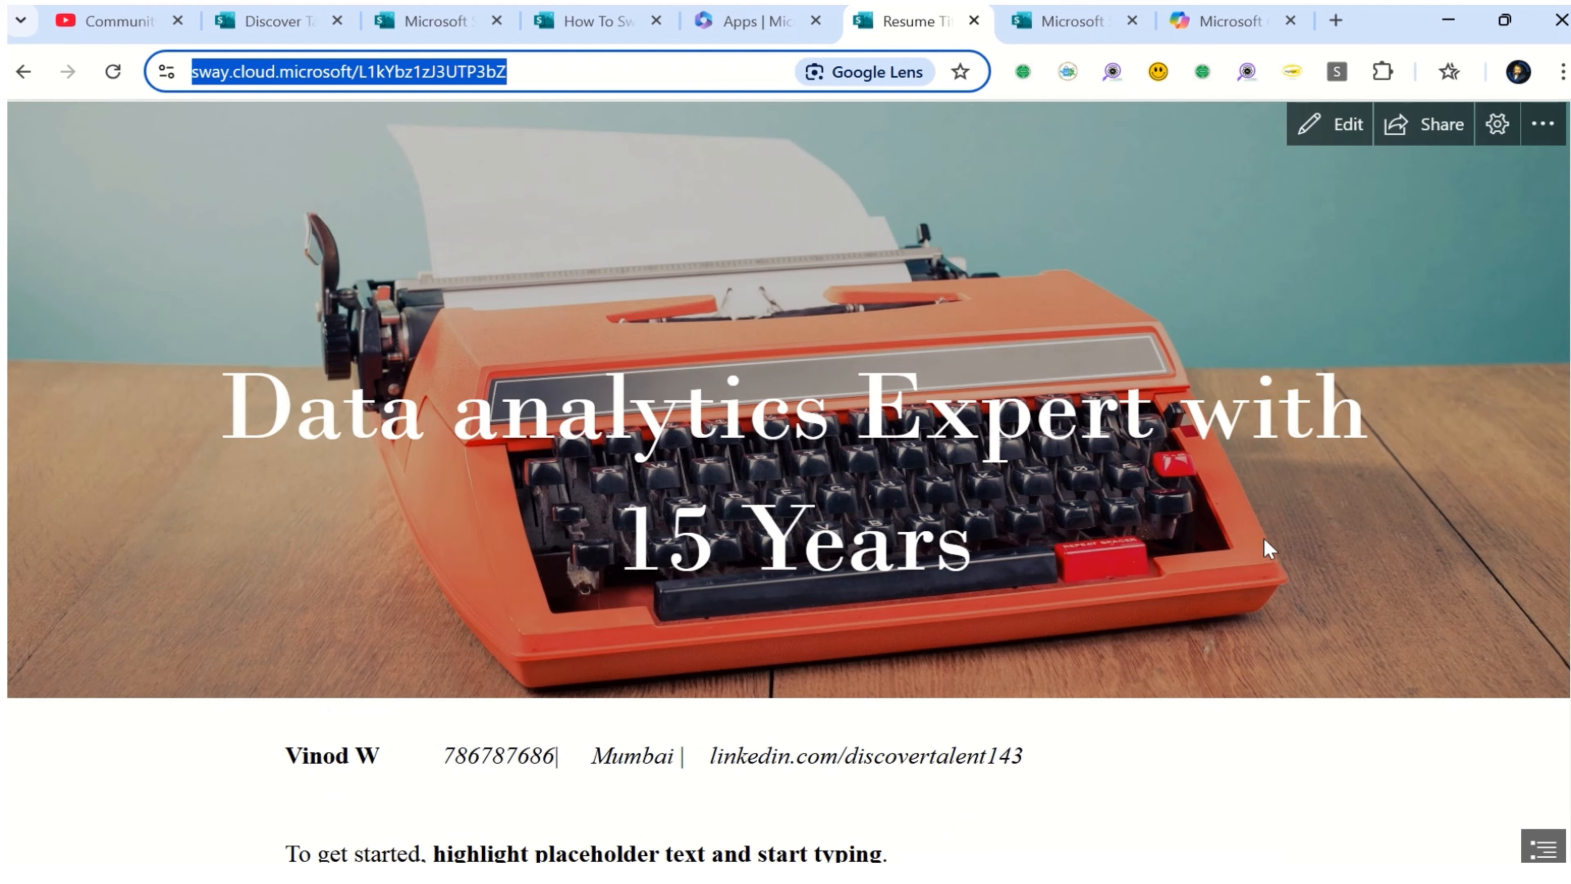
{"action": "left_click", "coordinate": [1426, 144]}
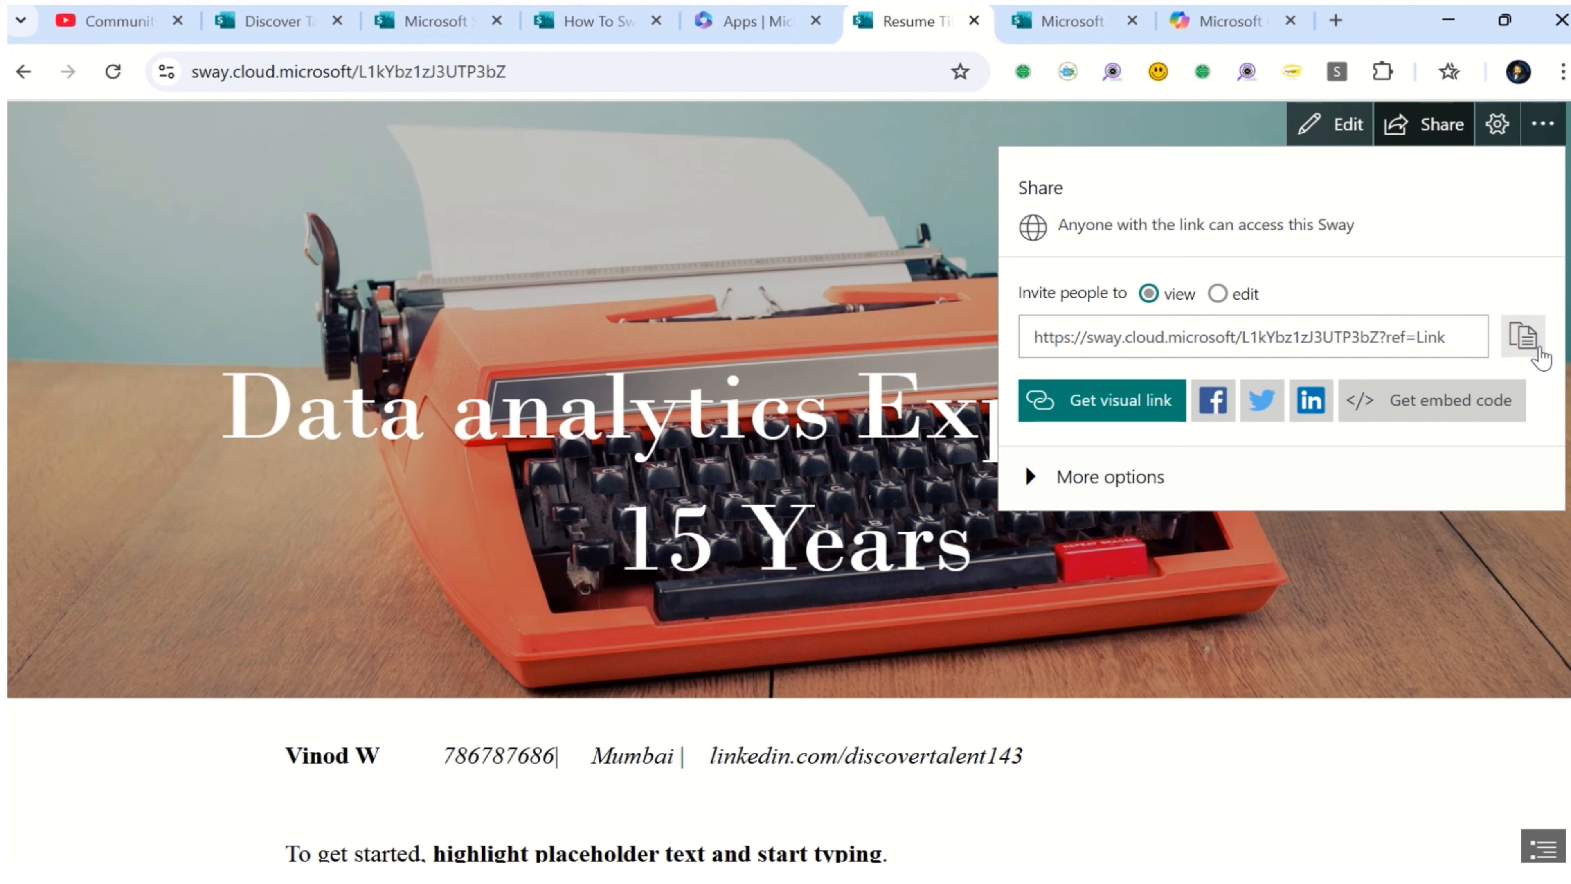
{"action": "left_click", "coordinate": [1523, 337]}
Look through the played resume down to the job entries and return to its beginning
{"action": "scroll", "coordinate": [1144, 641], "scroll_direction": "down", "scroll_amount": 12}
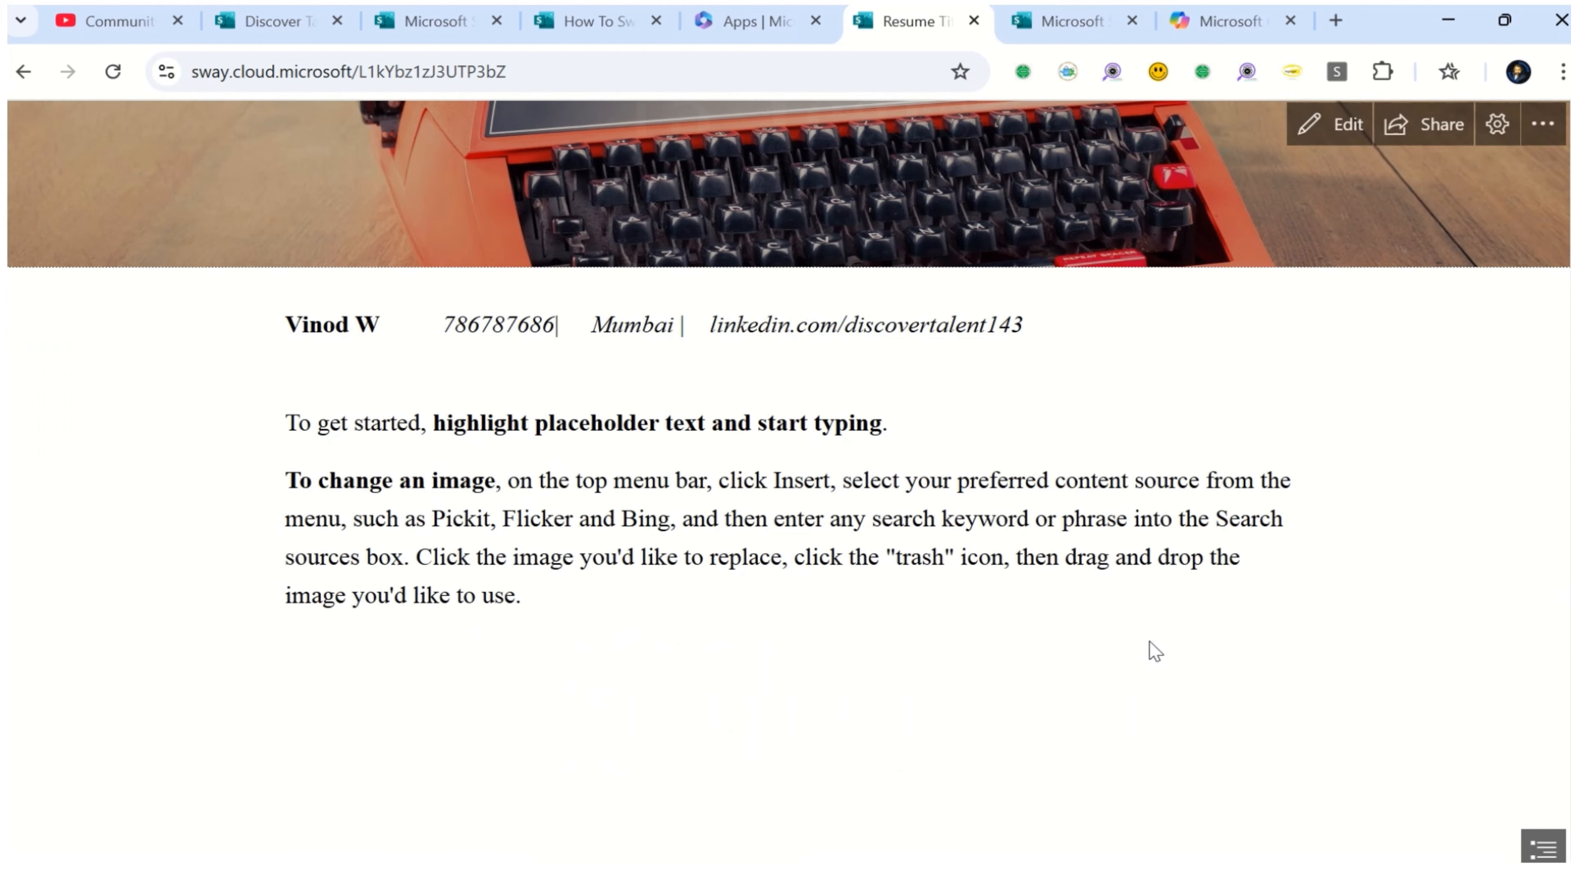
{"action": "scroll", "coordinate": [1151, 638], "scroll_direction": "down", "scroll_amount": 10}
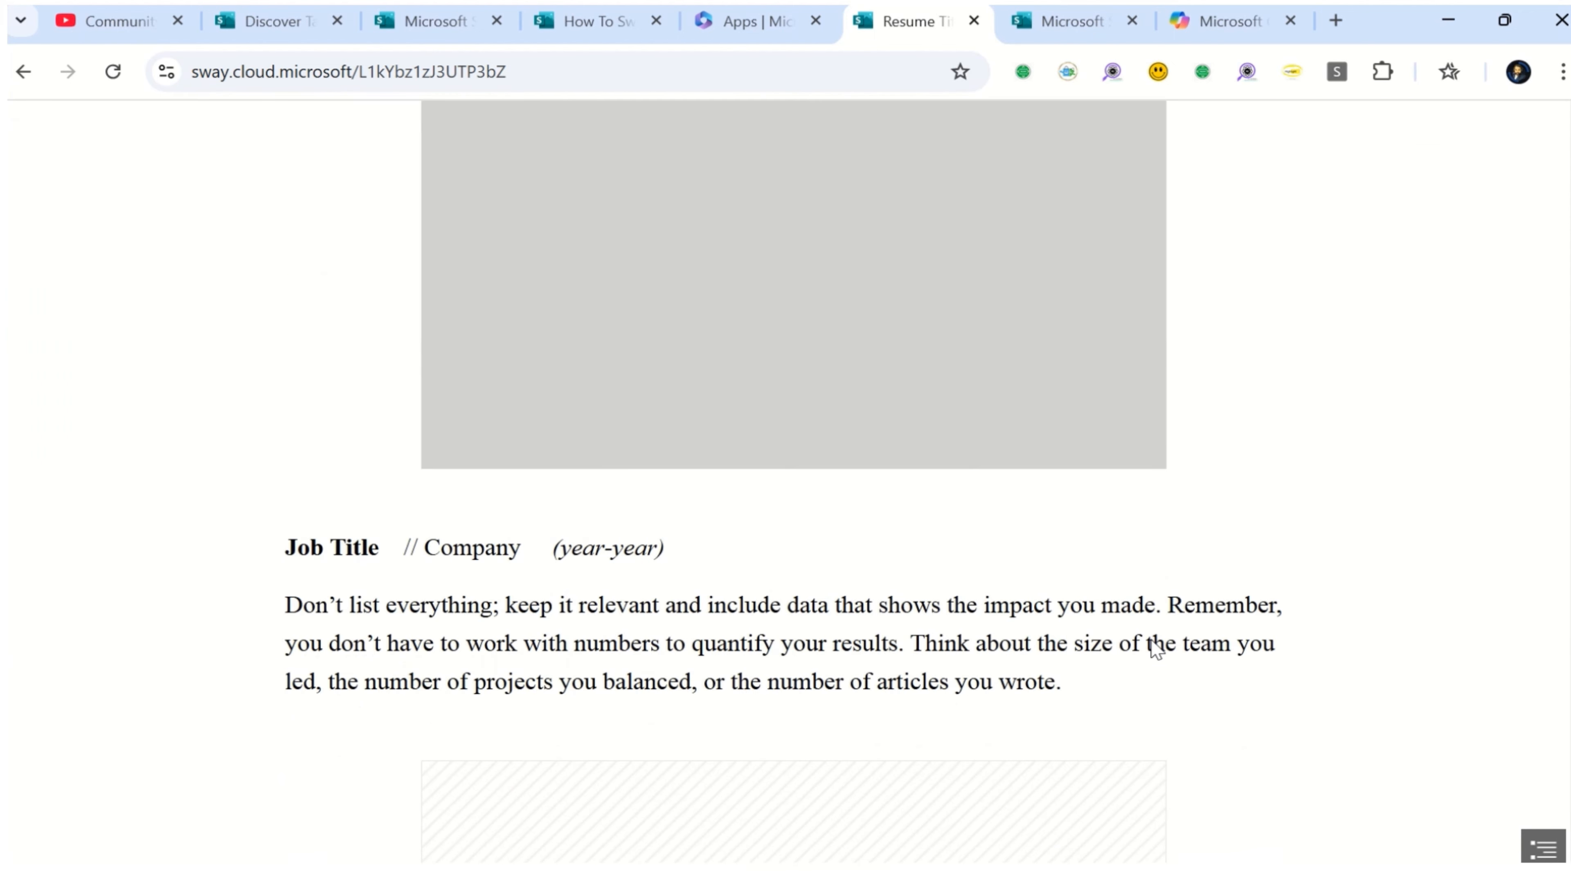
{"action": "scroll", "coordinate": [1155, 648], "scroll_direction": "up", "scroll_amount": 5}
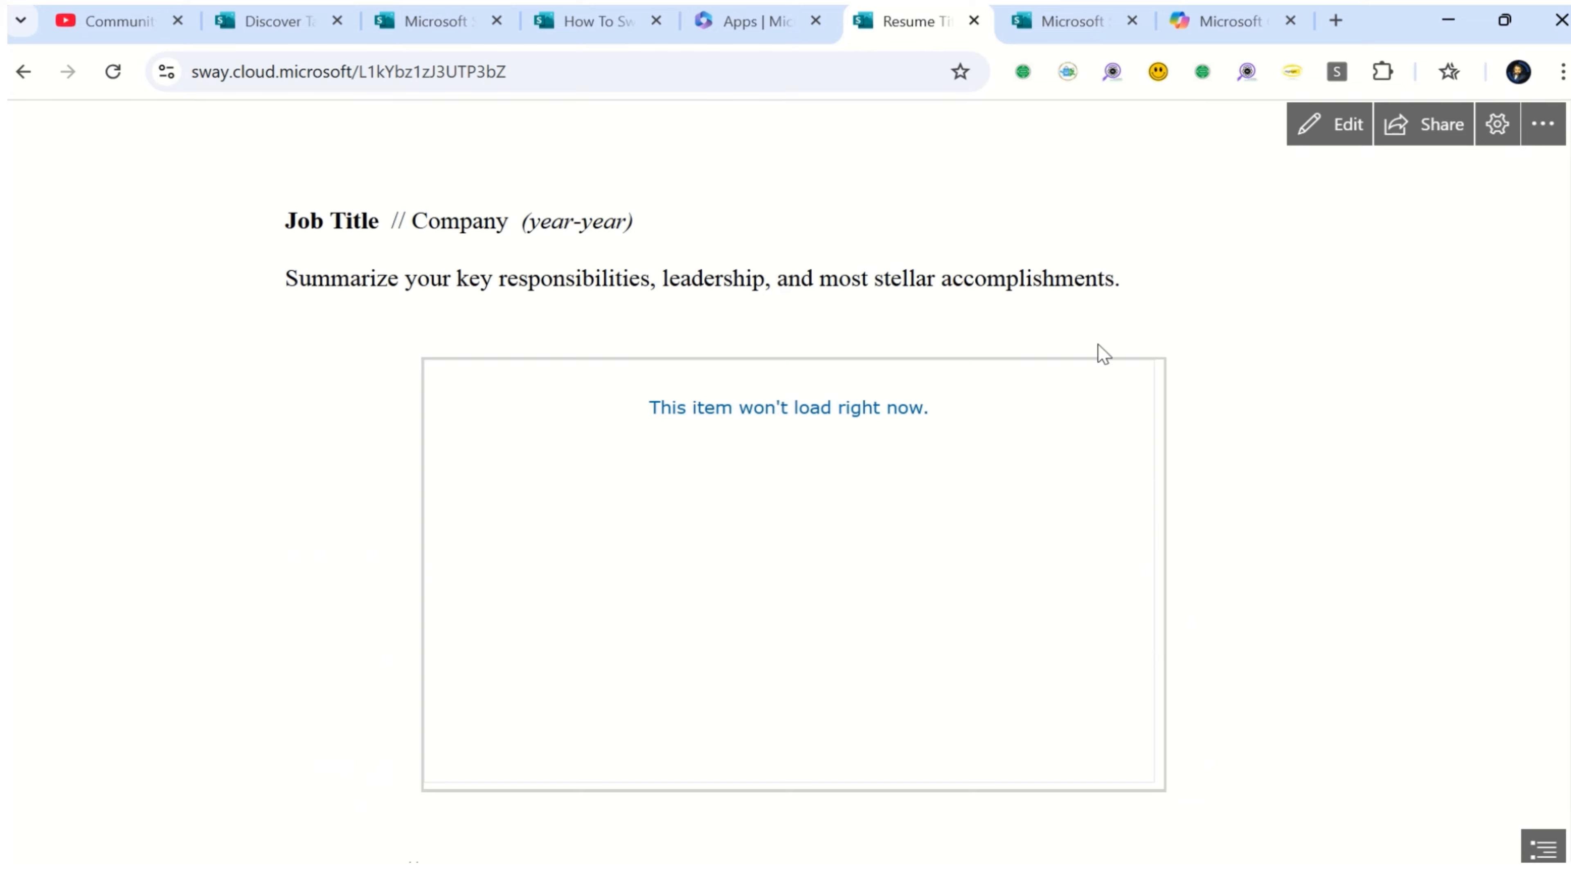
{"action": "scroll", "coordinate": [1227, 492], "scroll_direction": "up", "scroll_amount": 15}
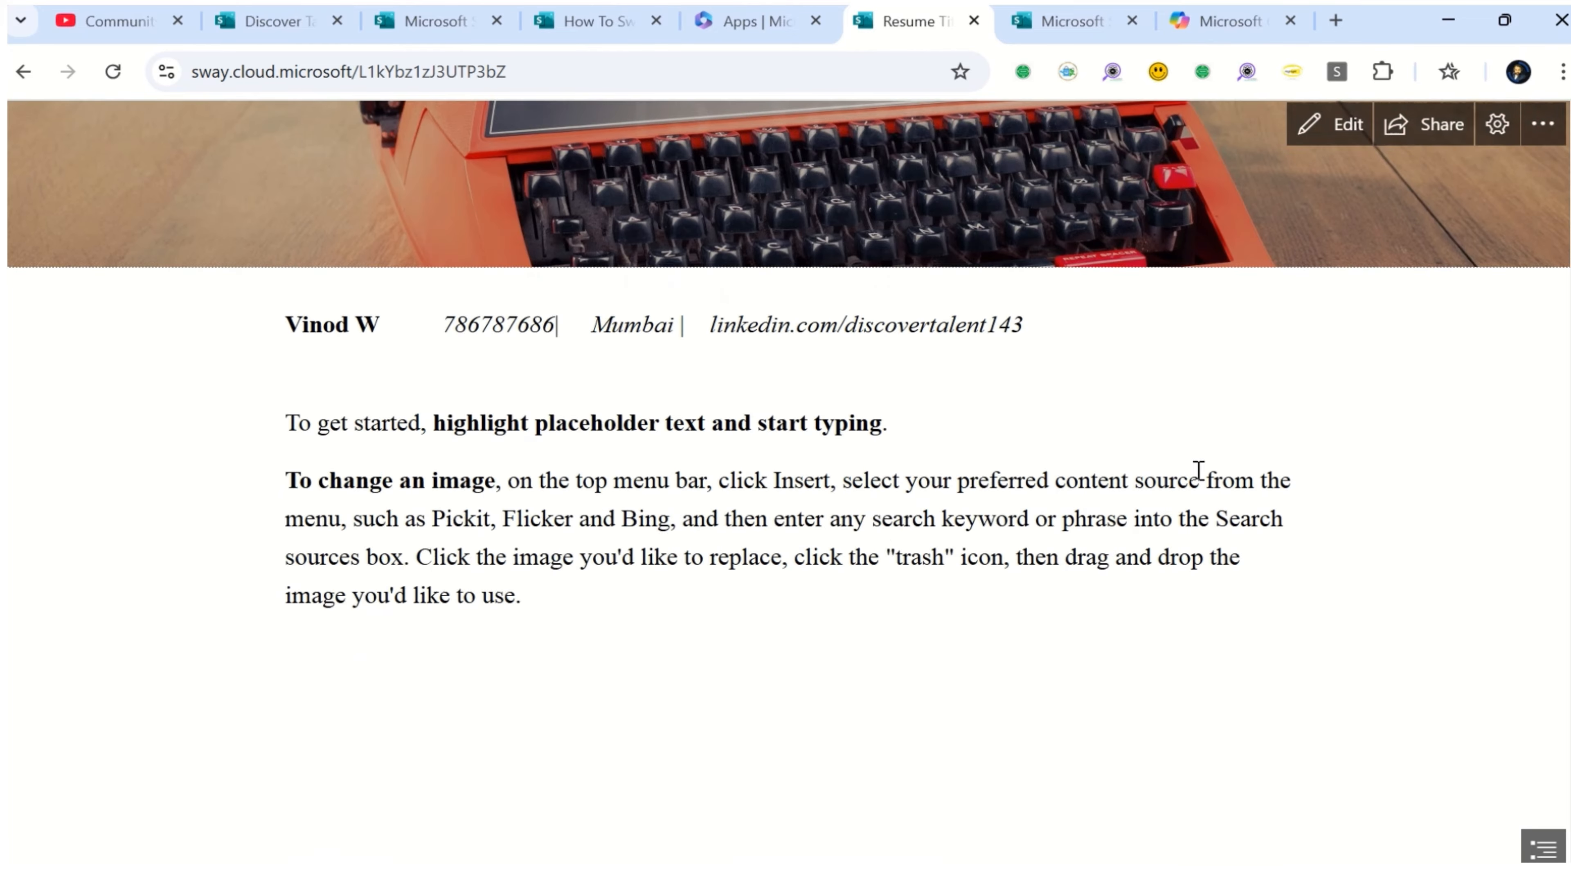
{"action": "scroll", "coordinate": [1198, 470], "scroll_direction": "up", "scroll_amount": 3}
Return to editing the resume and place the cursor in the getting-started text card
{"action": "left_click", "coordinate": [1339, 126]}
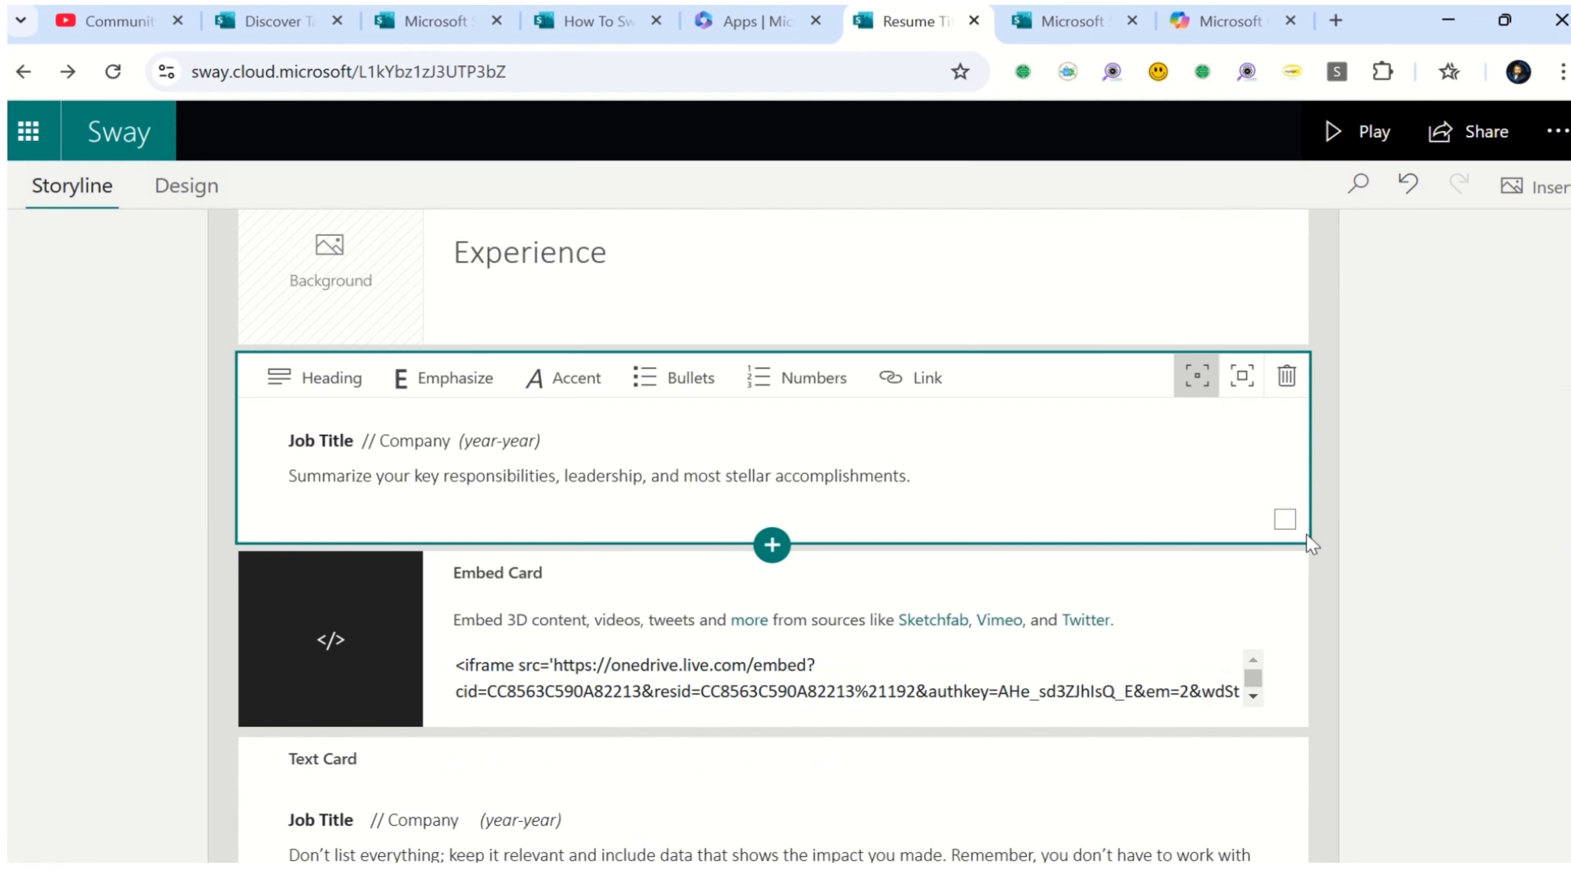
{"action": "scroll", "coordinate": [936, 515], "scroll_direction": "up", "scroll_amount": 10}
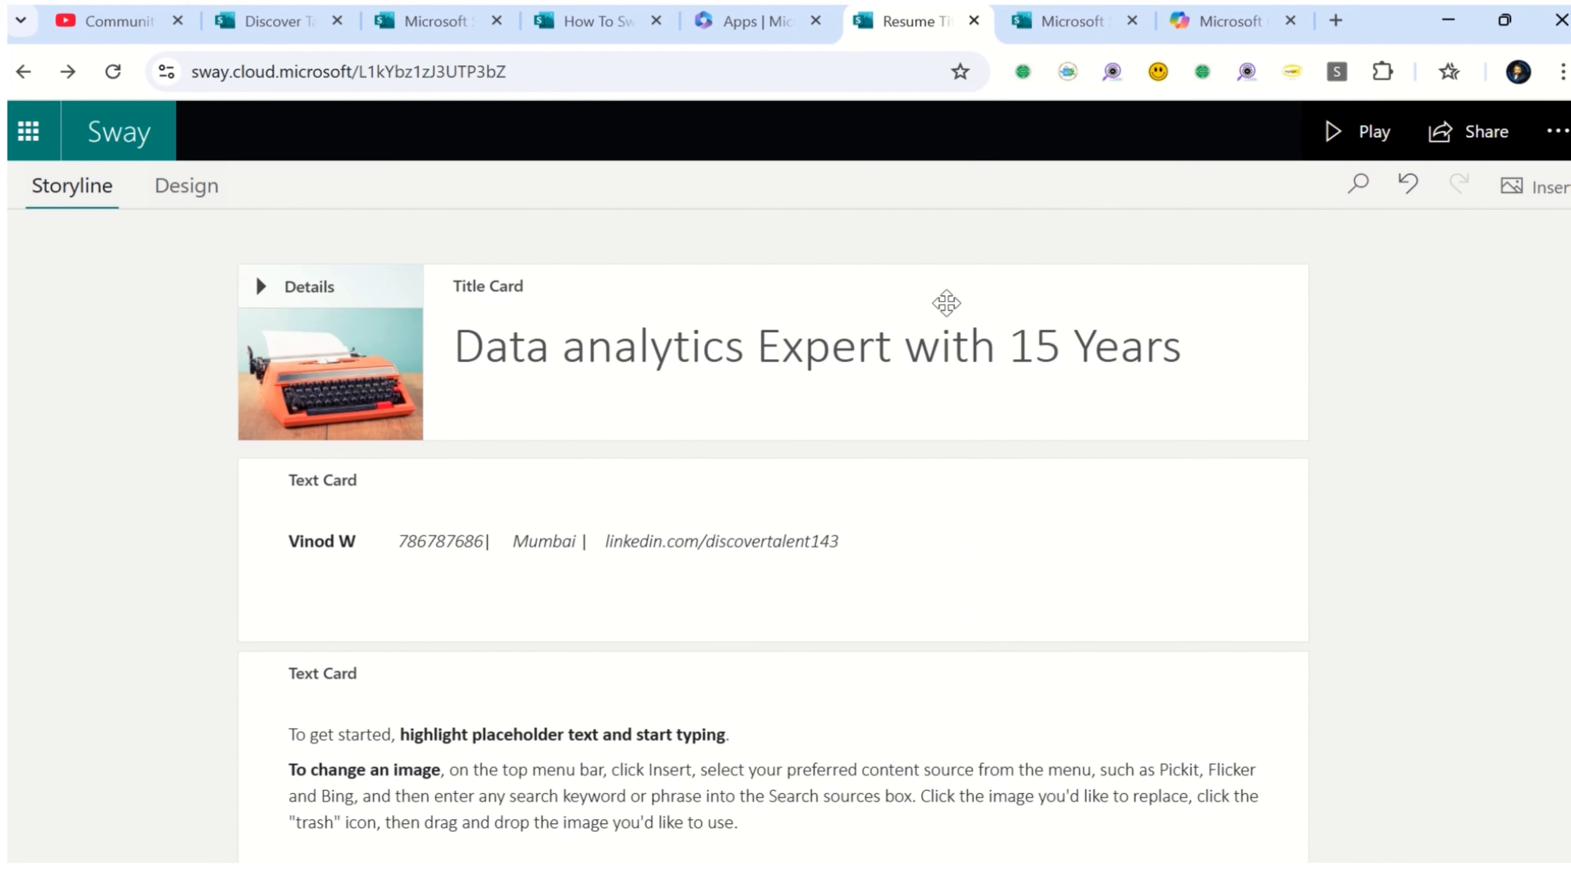
{"action": "left_click", "coordinate": [402, 736]}
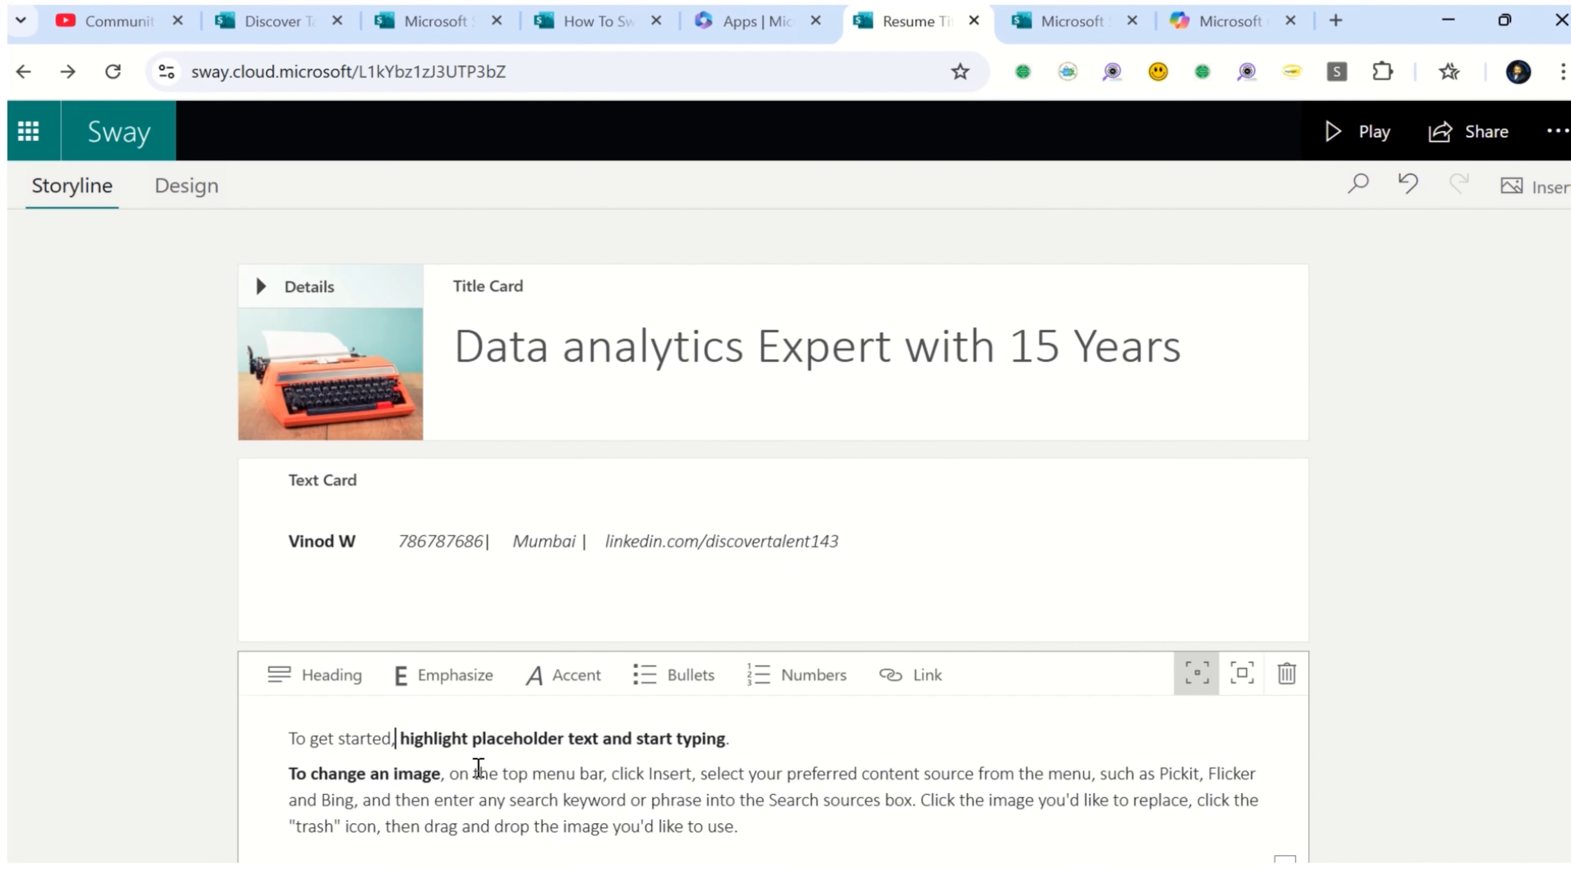
Switch to Copilot and send "create a career objective for person who is in data anlaytics field with 15 years add python, tableau , advance excel and SQL"
{"action": "left_click", "coordinate": [1194, 25]}
{"action": "type", "text": "cr"}
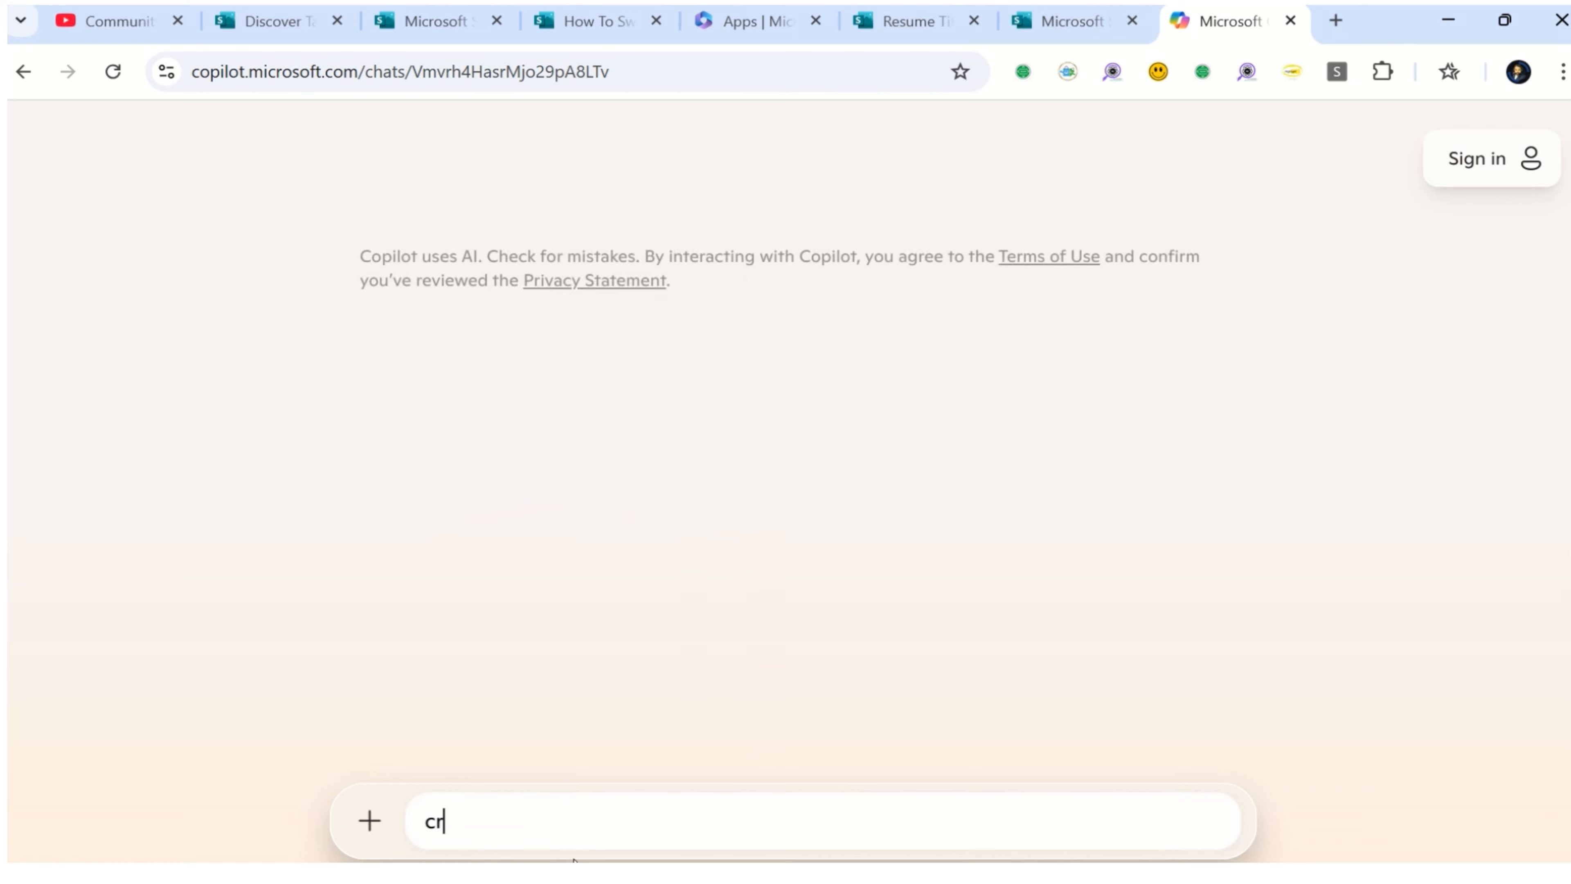
{"action": "type", "text": "eate a caree"}
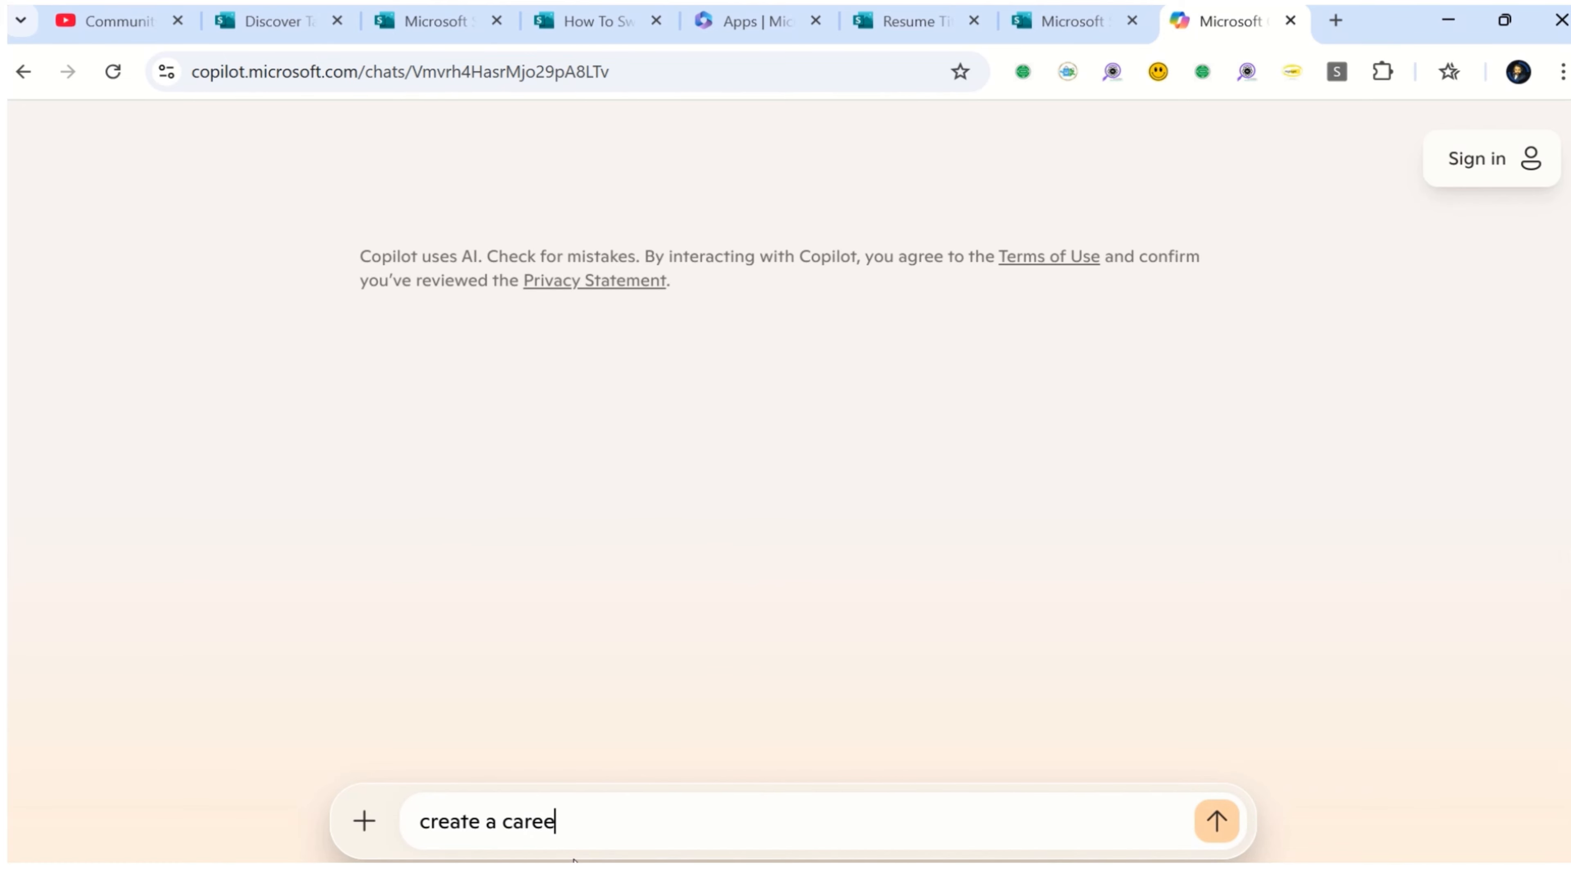
{"action": "type", "text": "r objectnv"}
{"action": "type", "text": "ive"}
{"action": "type", "text": " p"}
{"action": "key", "text": "BackSpace"}
{"action": "type", "text": "for"}
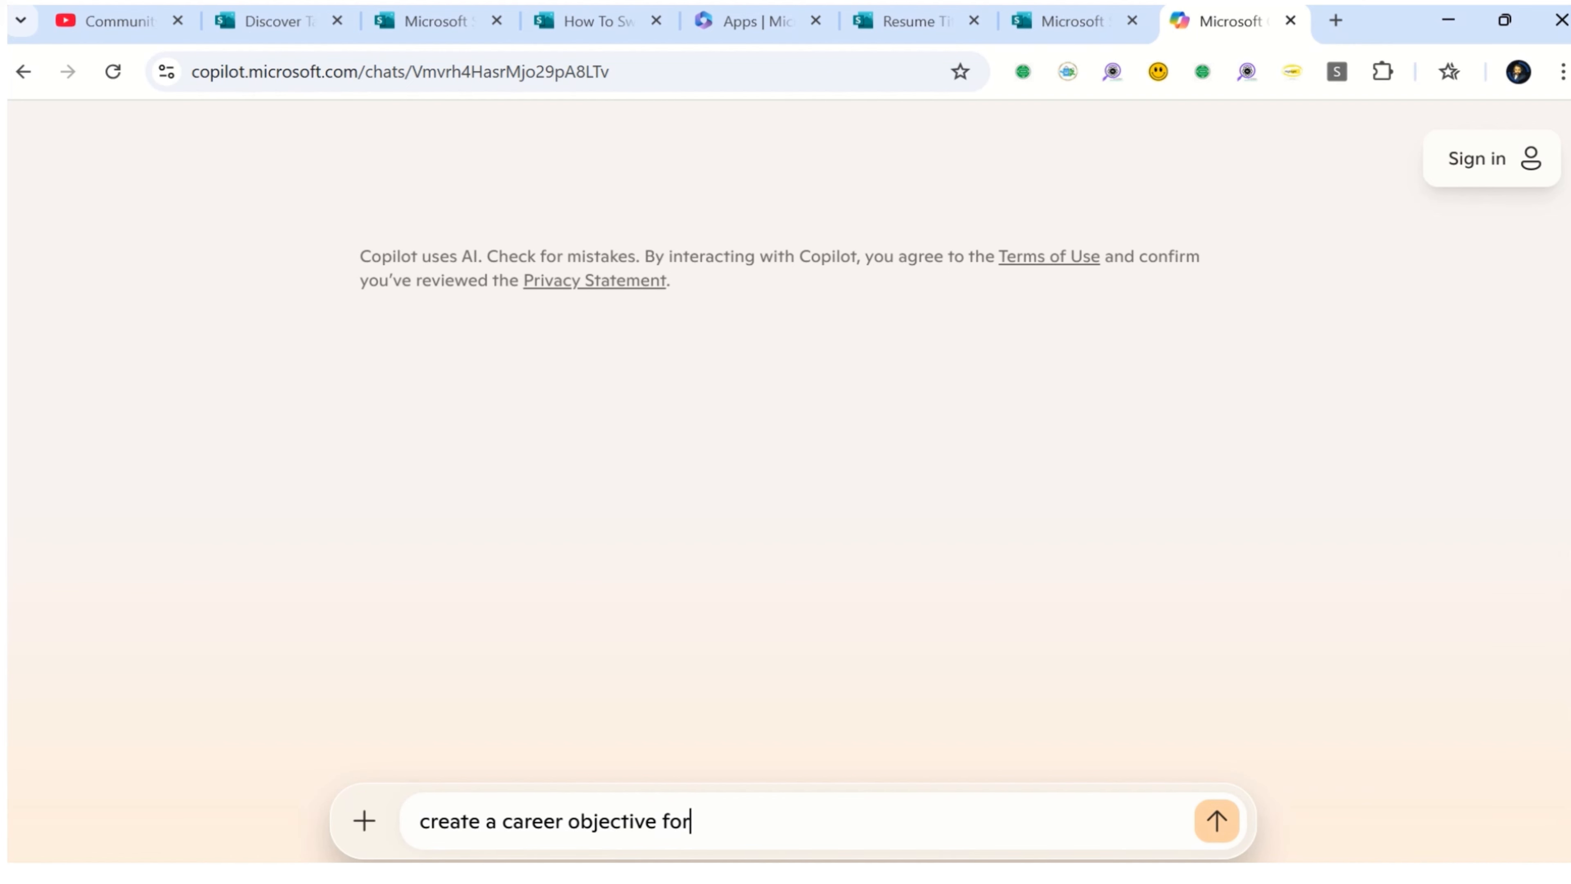
{"action": "type", "text": " person who is "}
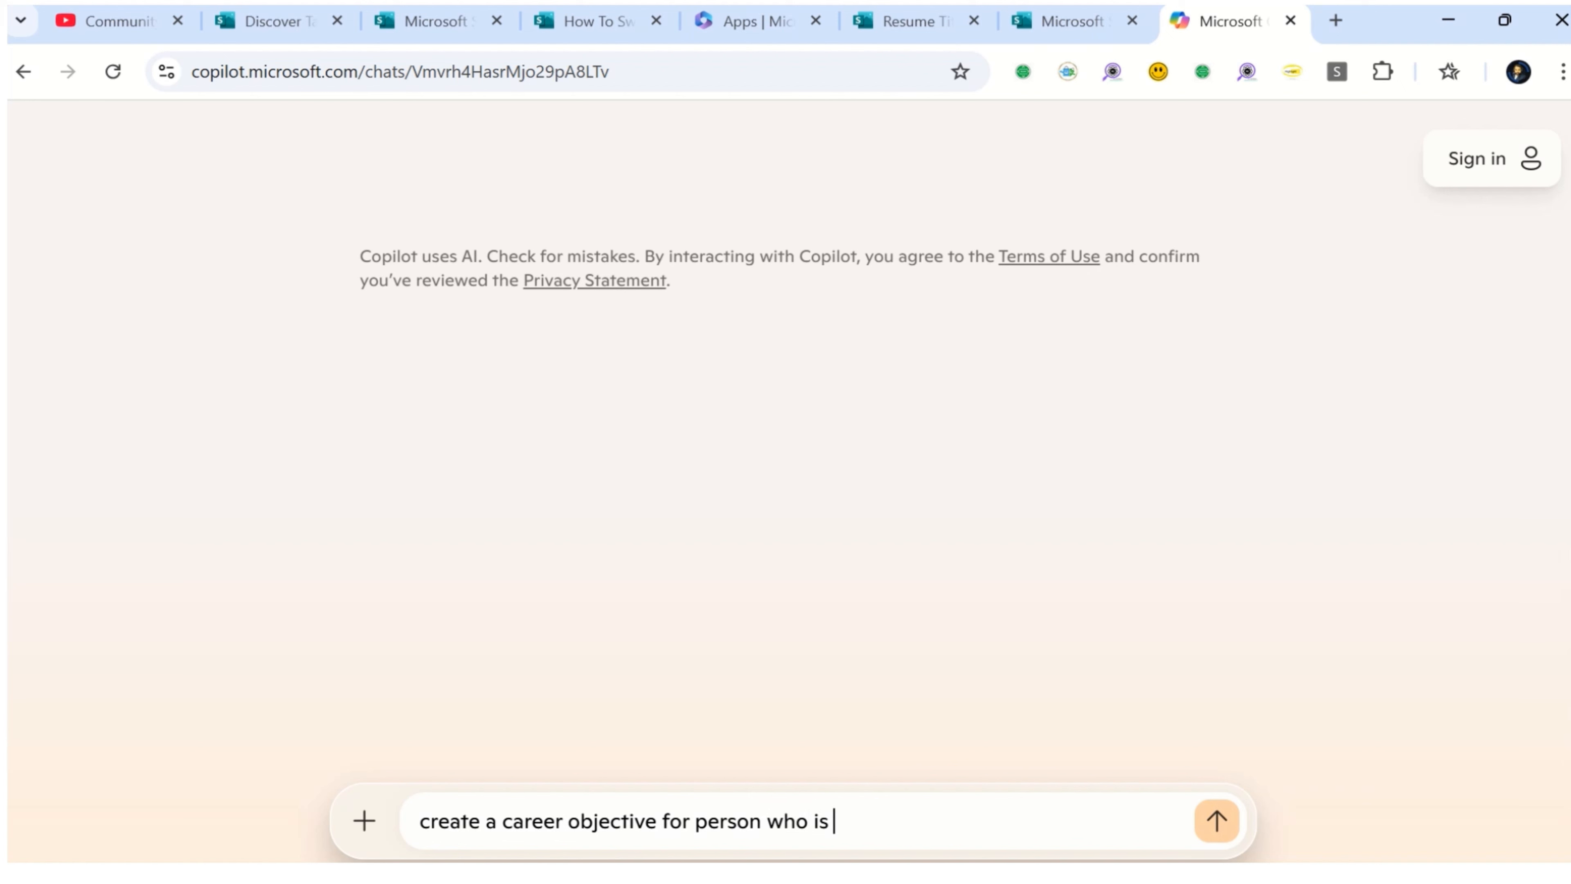
{"action": "type", "text": "in data anlayti"}
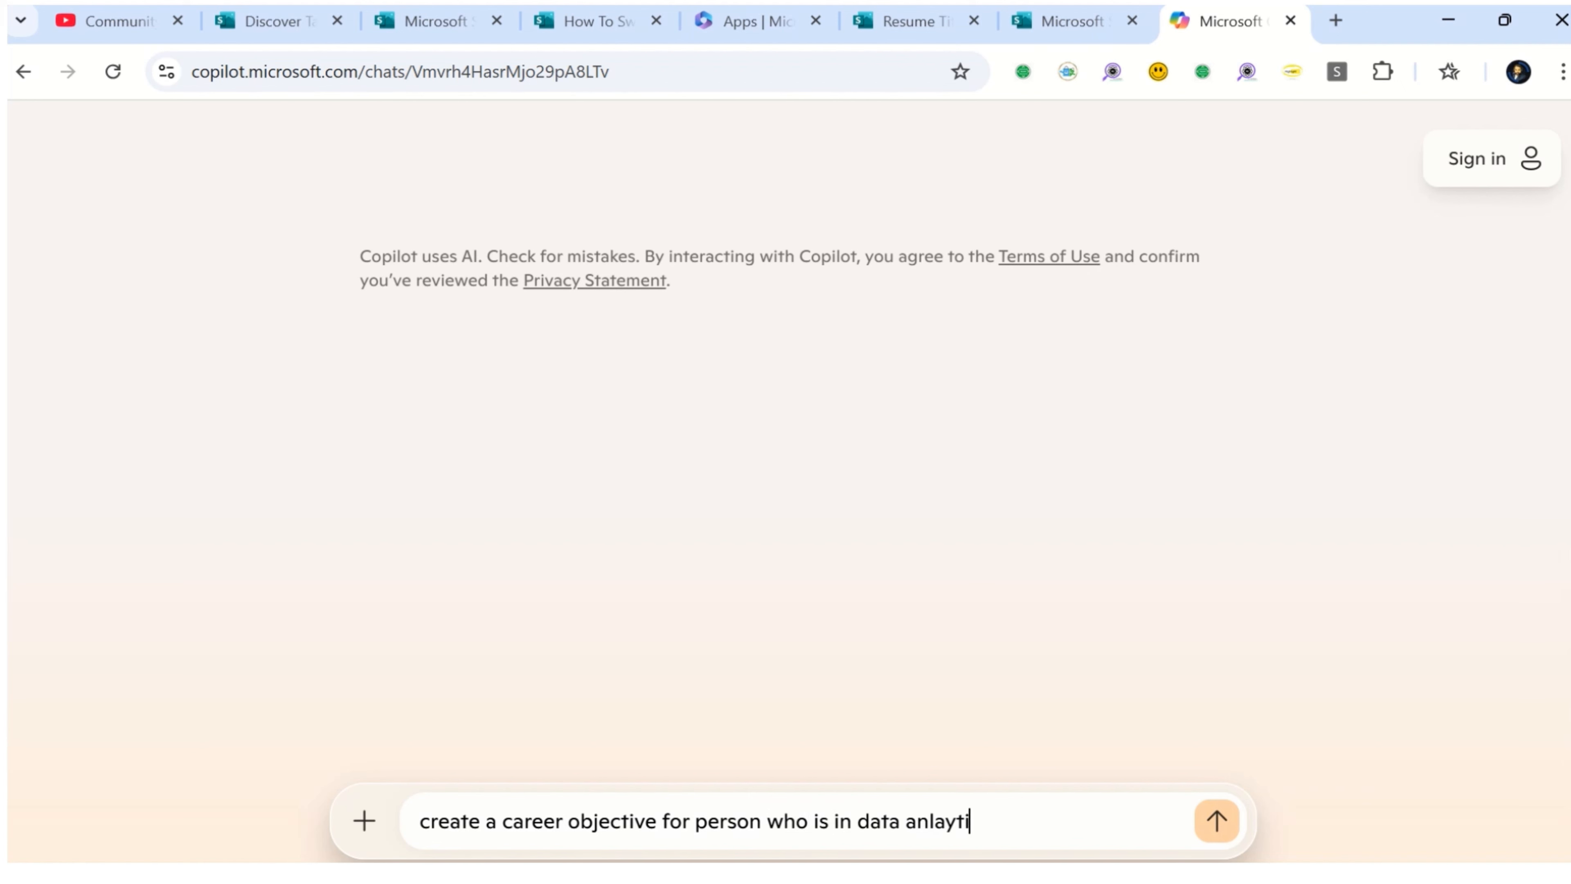
{"action": "type", "text": "cs field wit"}
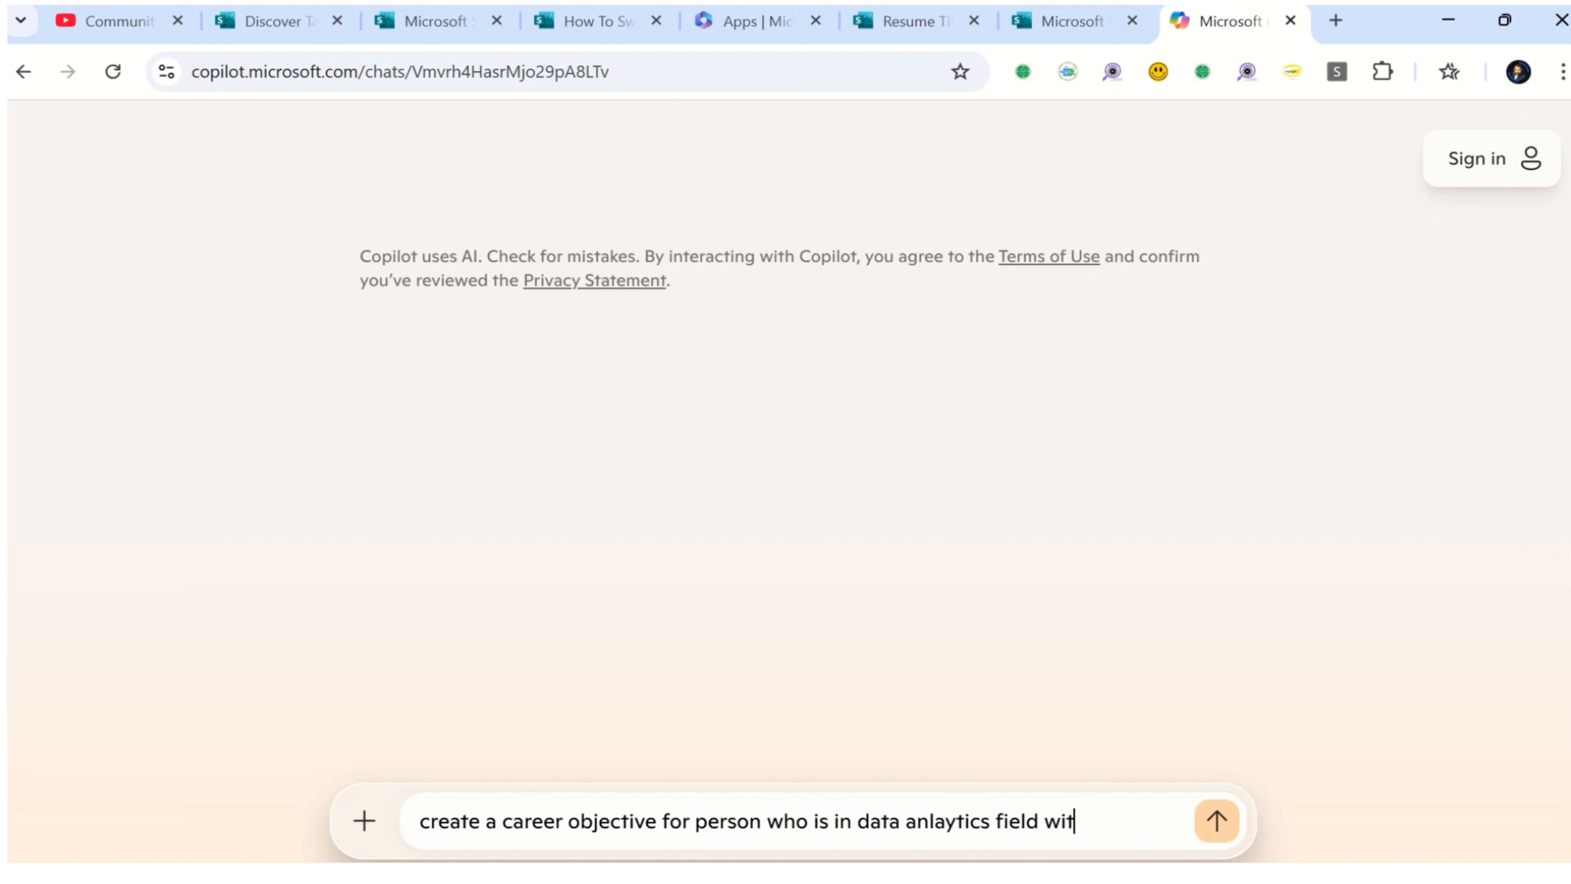
{"action": "type", "text": "h 15 years add pyth"}
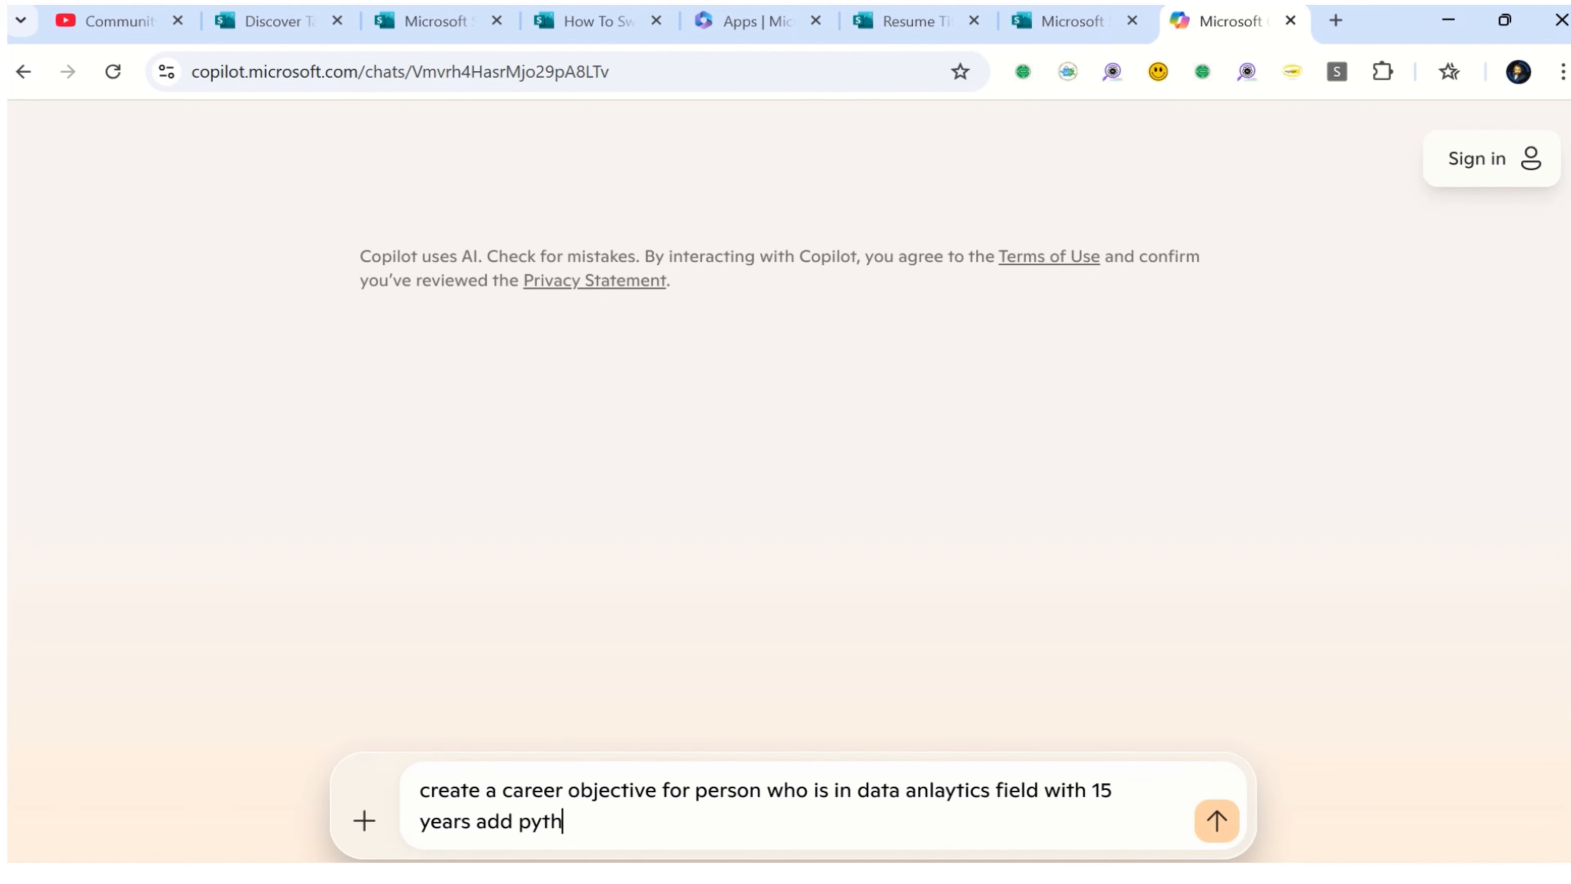
{"action": "type", "text": "on, tableau , adv"}
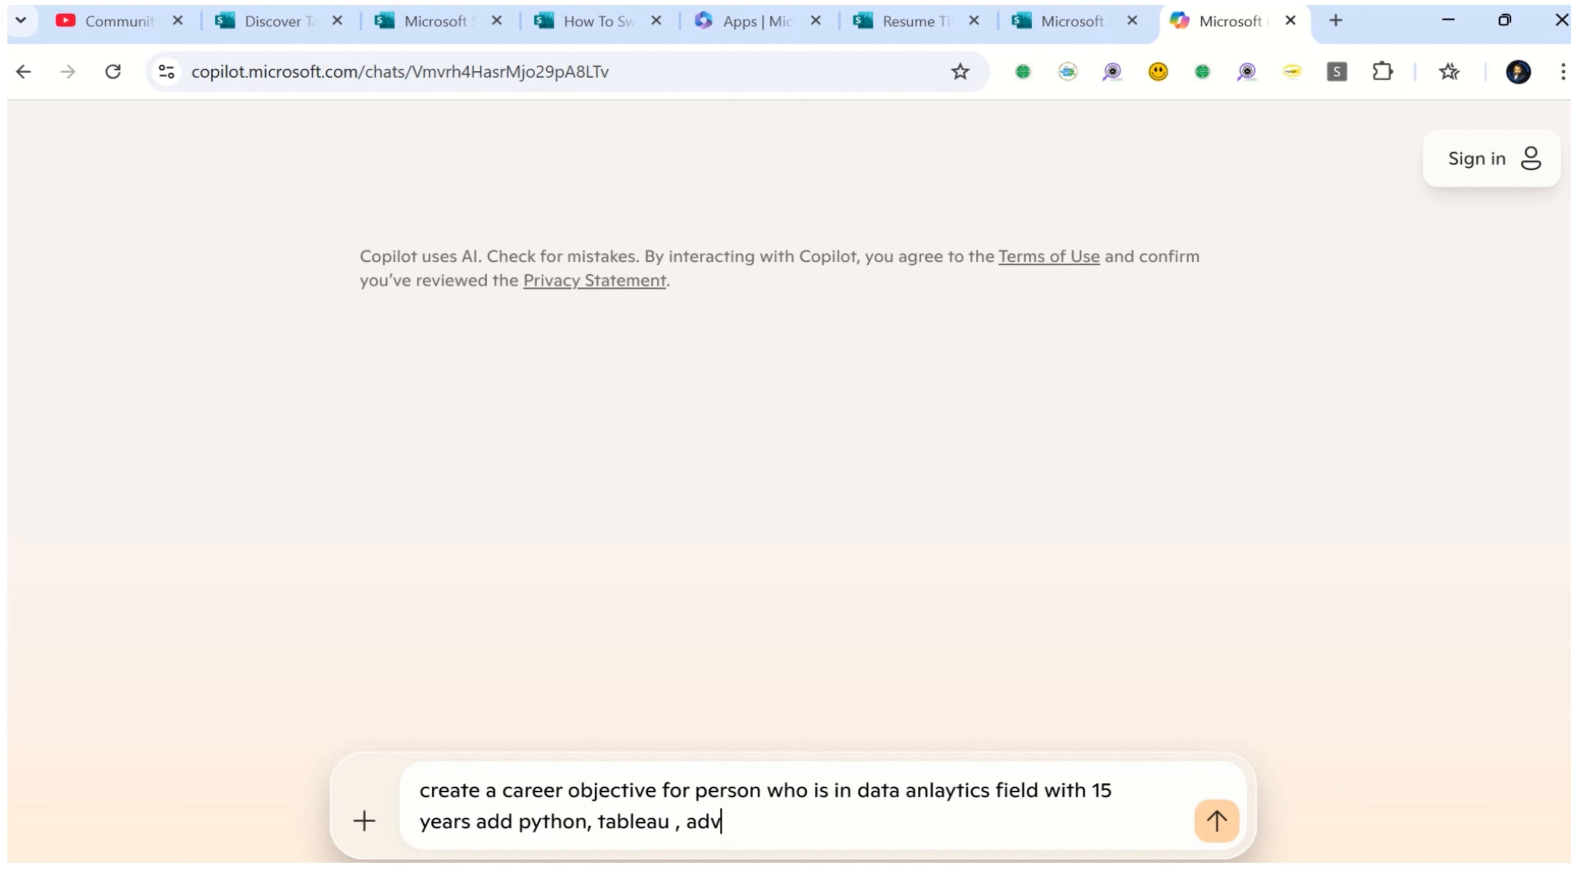
{"action": "type", "text": "ance excel and SW"}
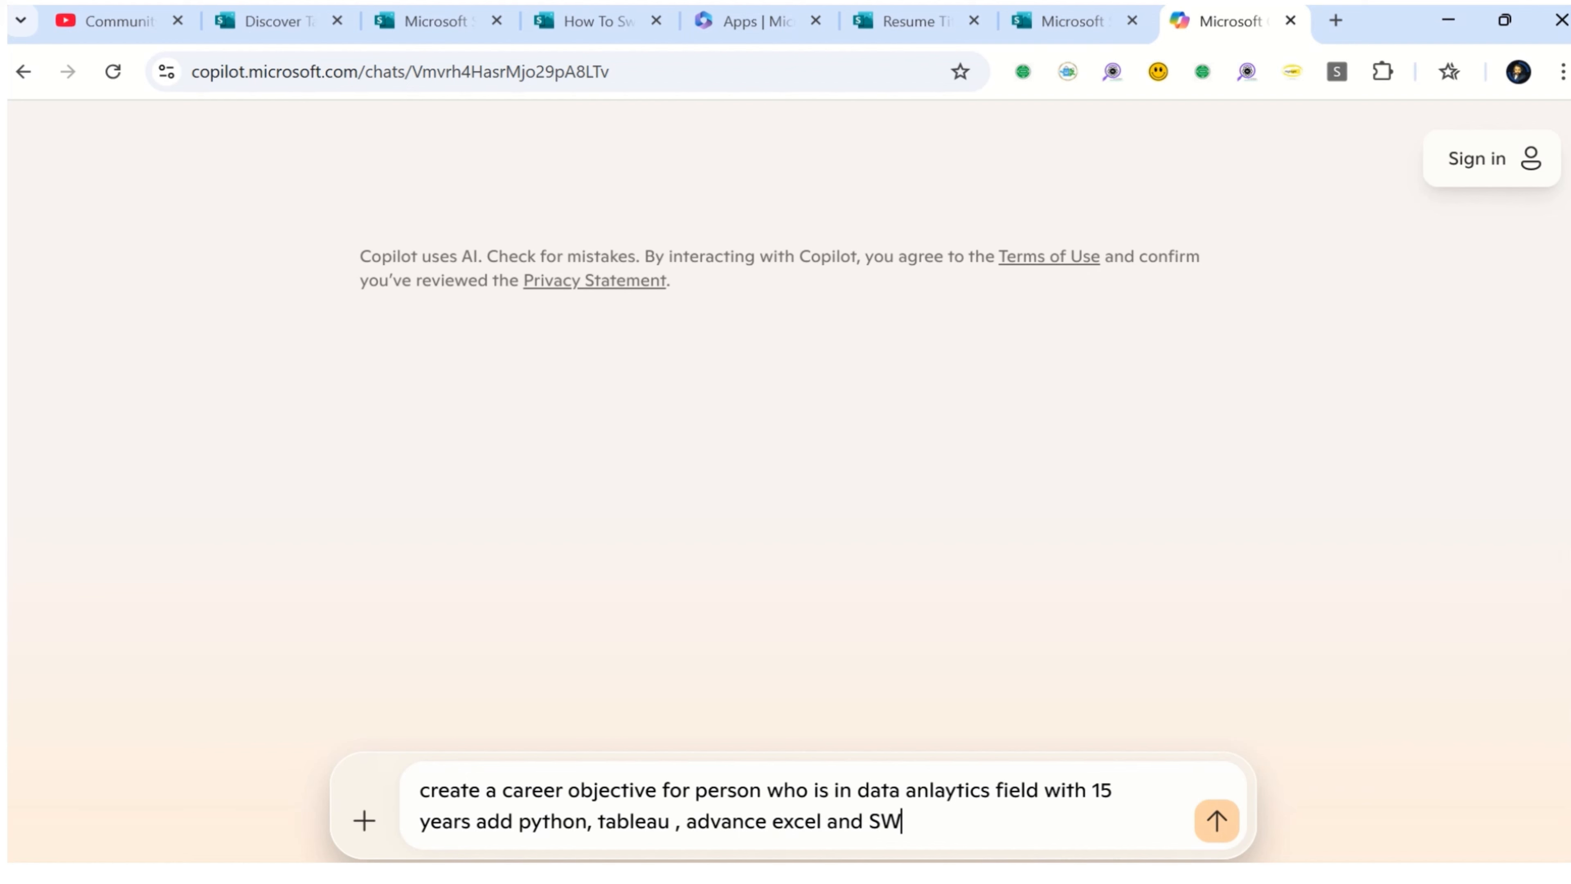
{"action": "key", "text": "BackSpace"}
{"action": "type", "text": "QL"}
{"action": "key", "text": "Return"}
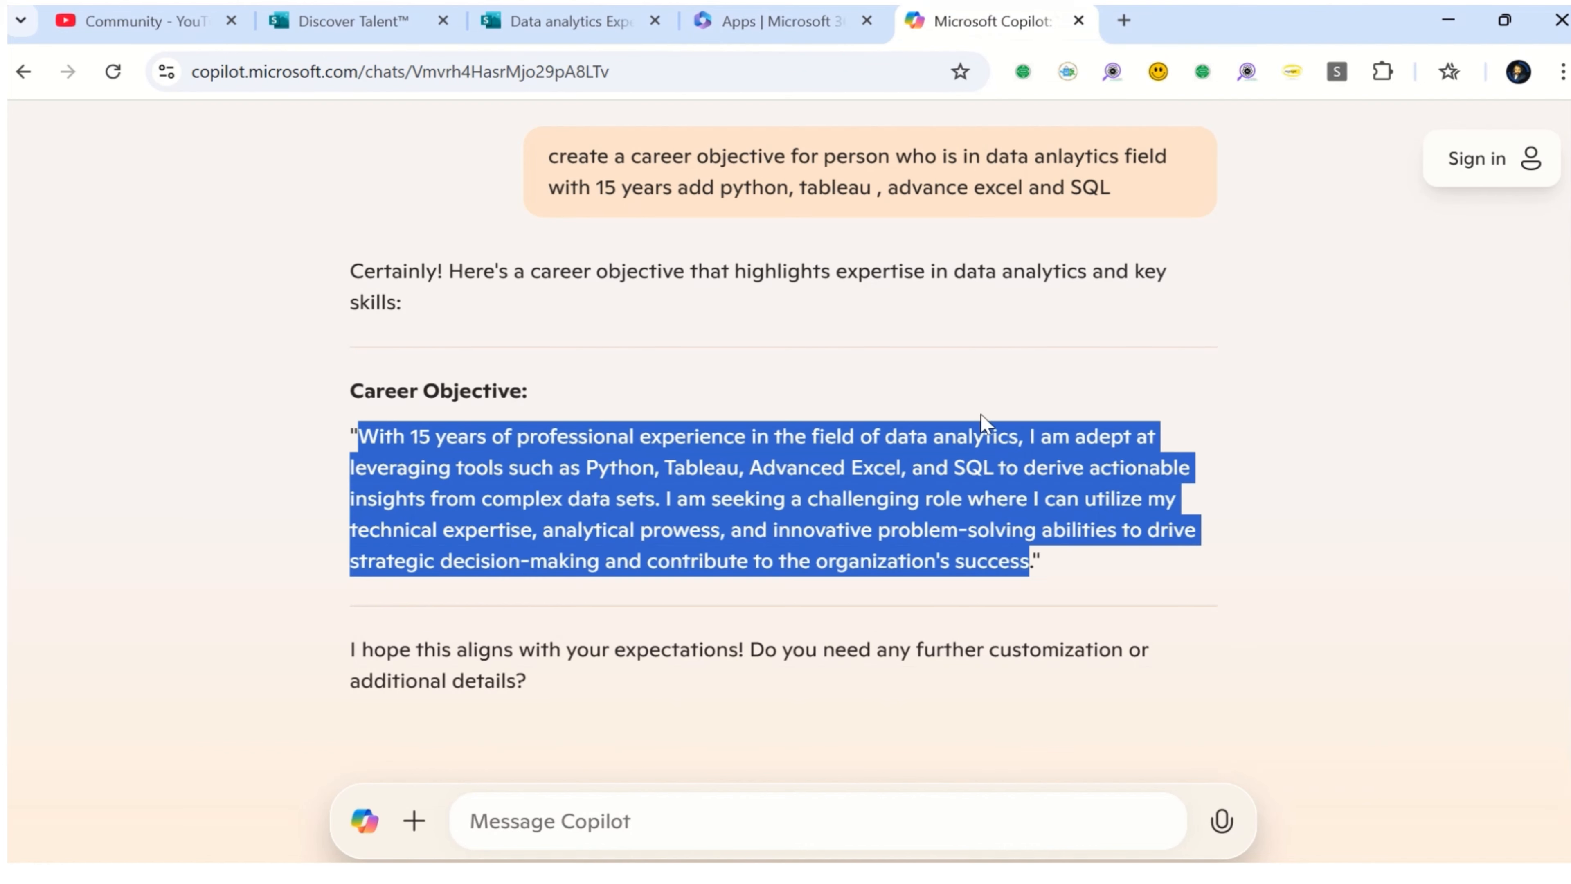
Copy the career objective paragraph from Copilot's reply and switch to the Discover Talent Sway
{"action": "left_click", "coordinate": [612, 365]}
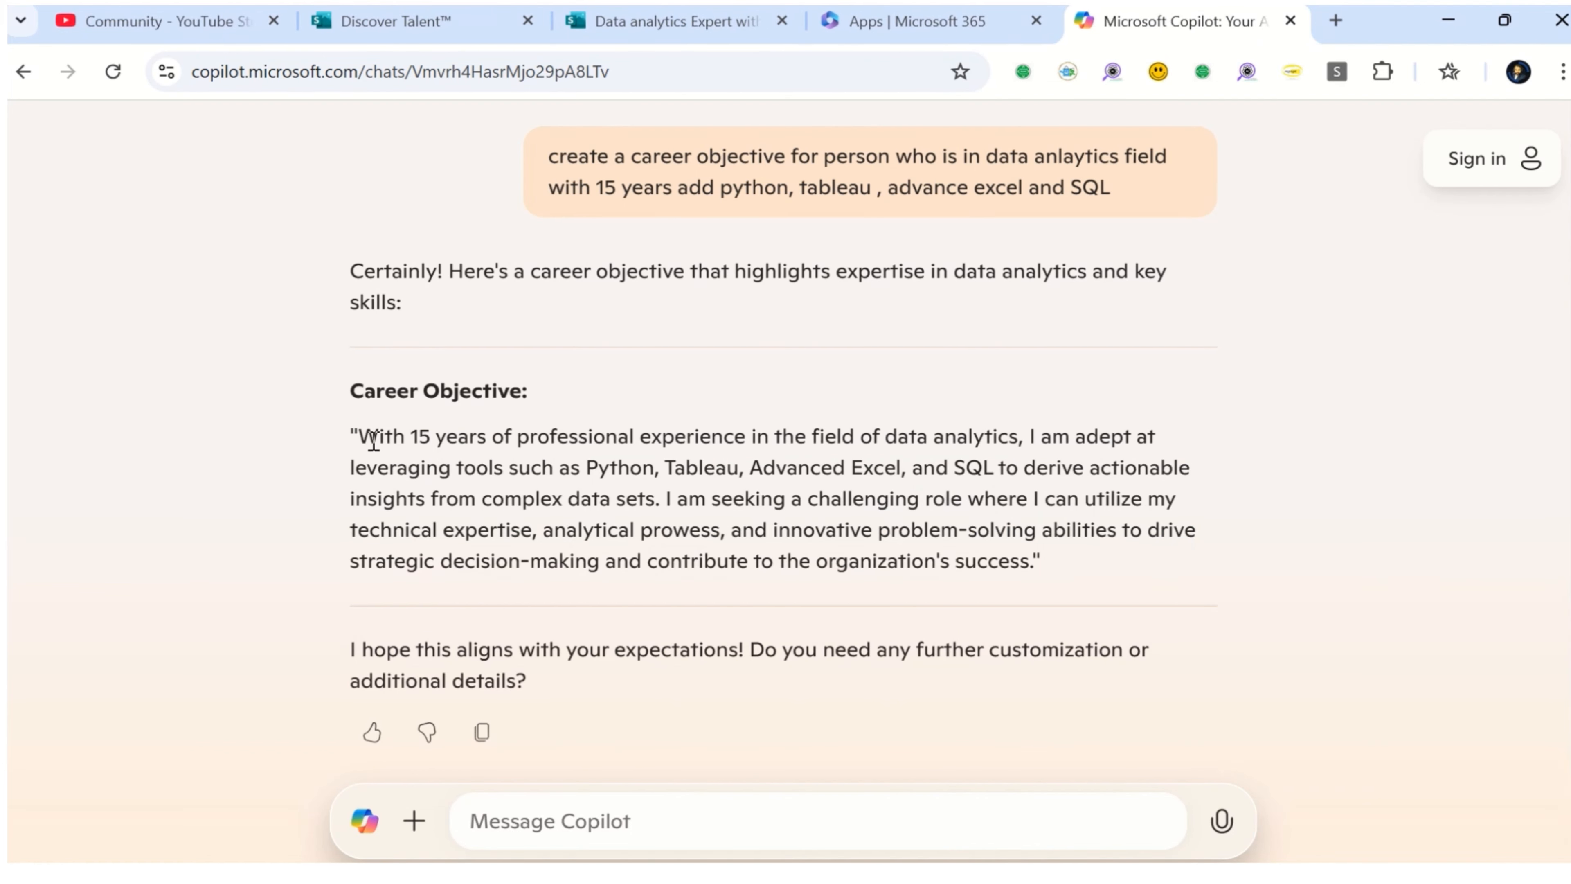
{"action": "left_click_drag", "start_coordinate": [368, 441], "coordinate": [1032, 566]}
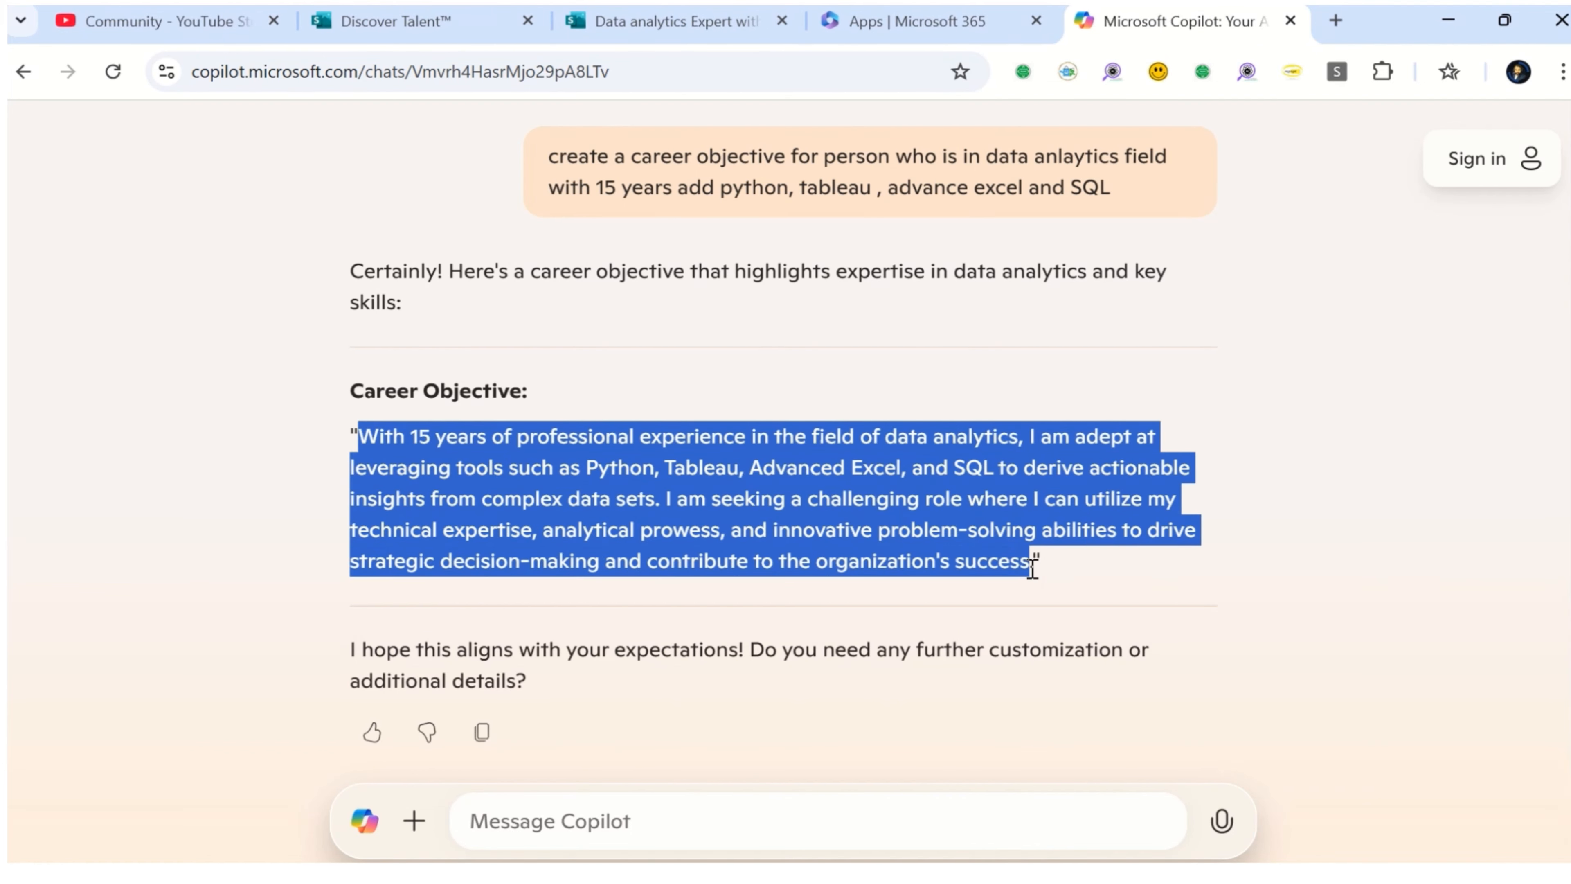
{"action": "right_click", "coordinate": [934, 489]}
{"action": "left_click", "coordinate": [978, 516]}
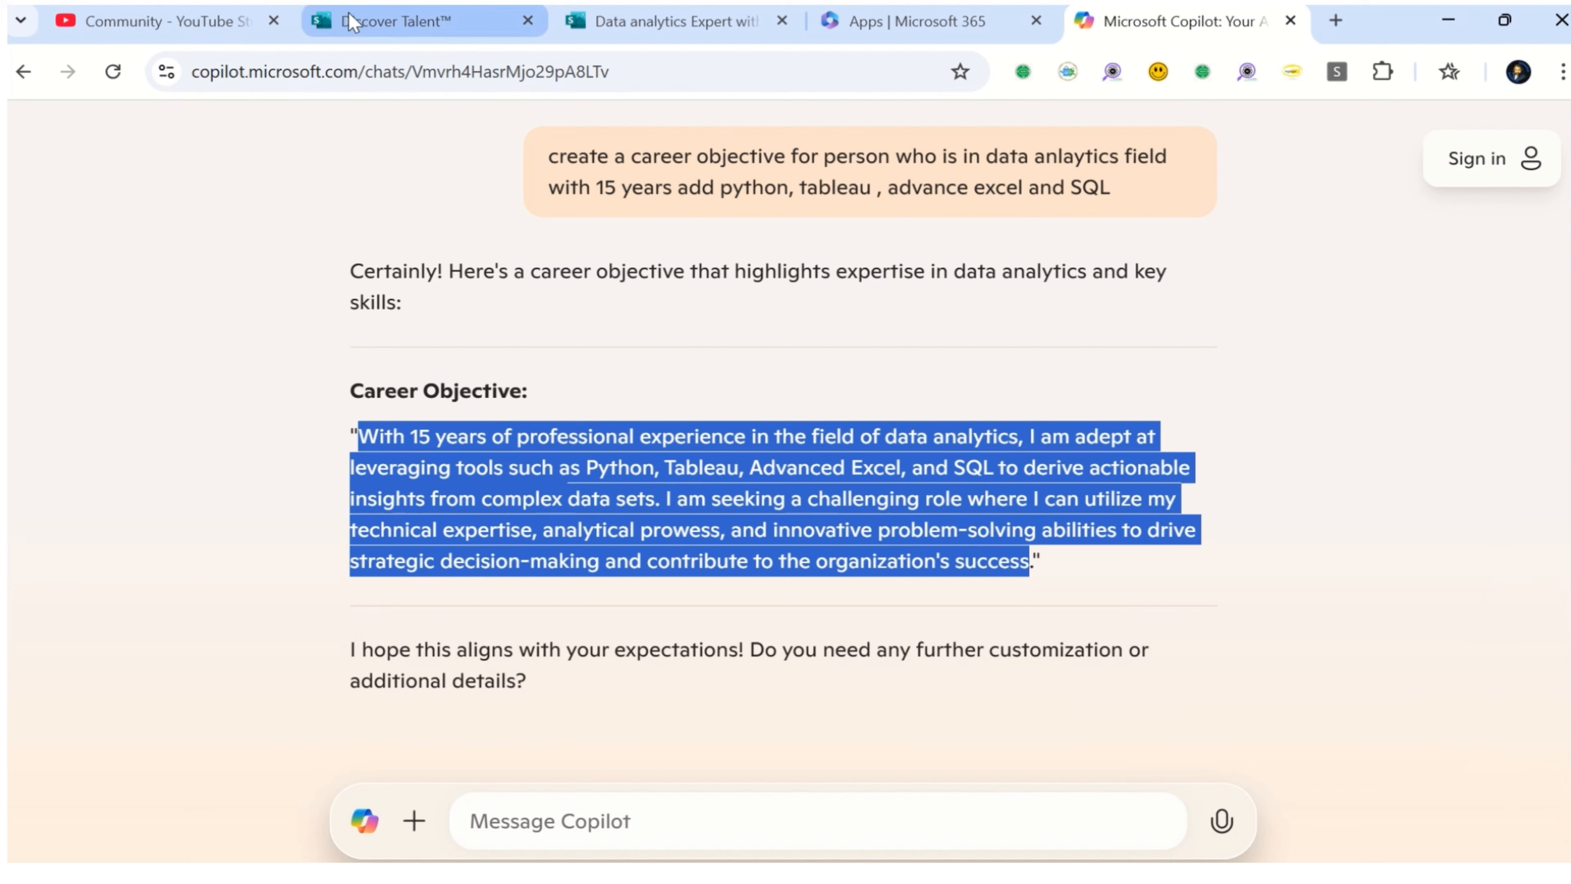
{"action": "left_click", "coordinate": [396, 21]}
{"action": "scroll", "coordinate": [331, 160], "scroll_direction": "up", "scroll_amount": 10}
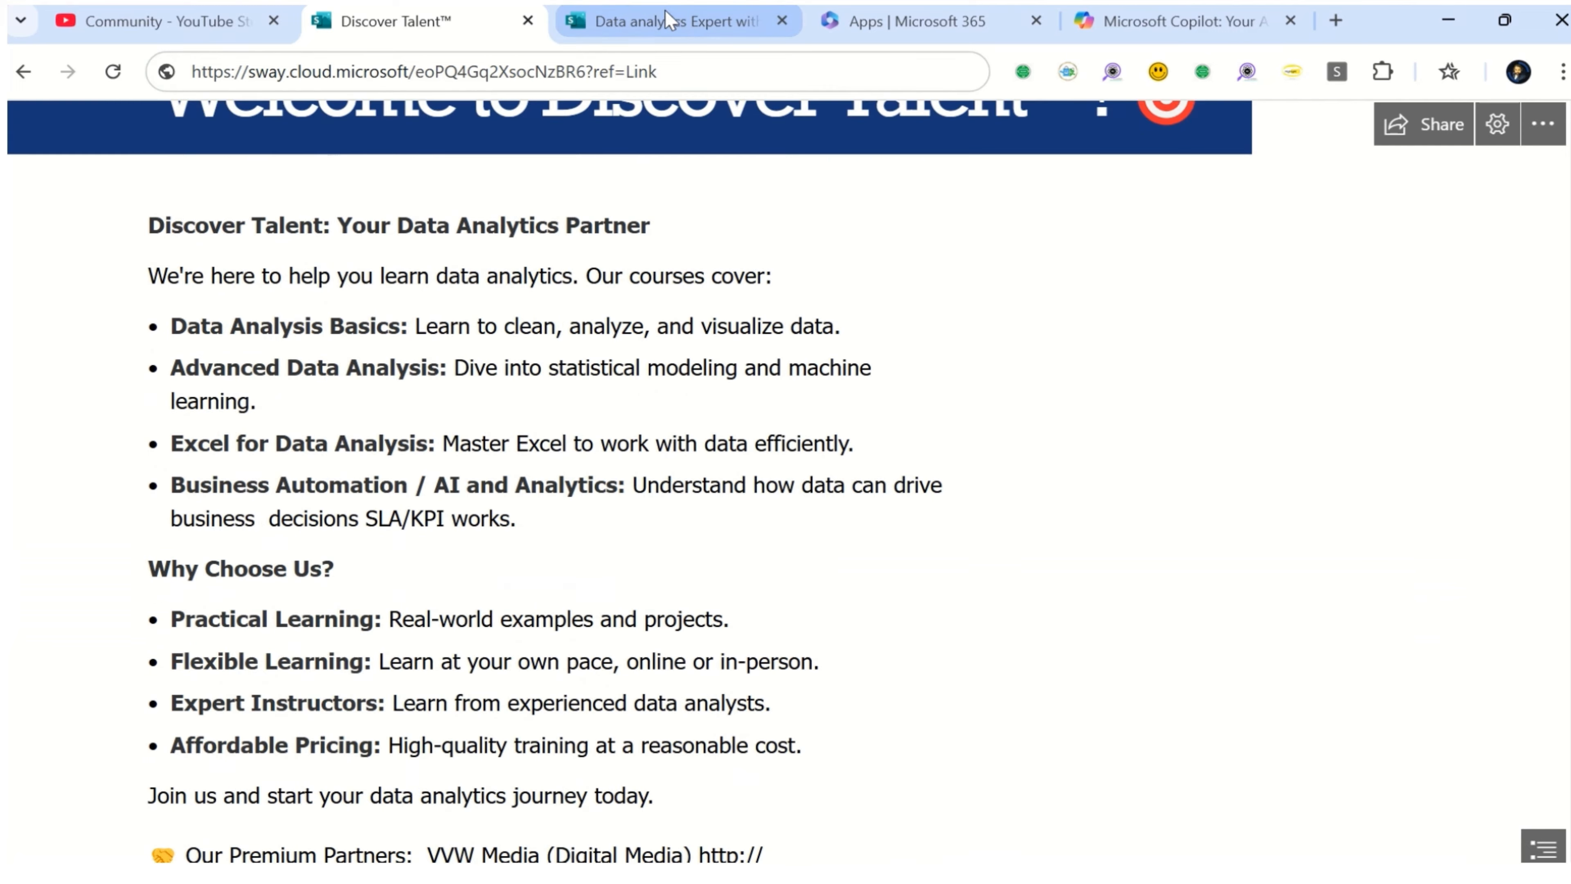
Switch to the data analytics resume Sway and paste the copied career objective paragraph into the empty text card above Experience
{"action": "left_click", "coordinate": [670, 21]}
{"action": "scroll", "coordinate": [609, 458], "scroll_direction": "up", "scroll_amount": 1}
{"action": "scroll", "coordinate": [610, 455], "scroll_direction": "down", "scroll_amount": 3}
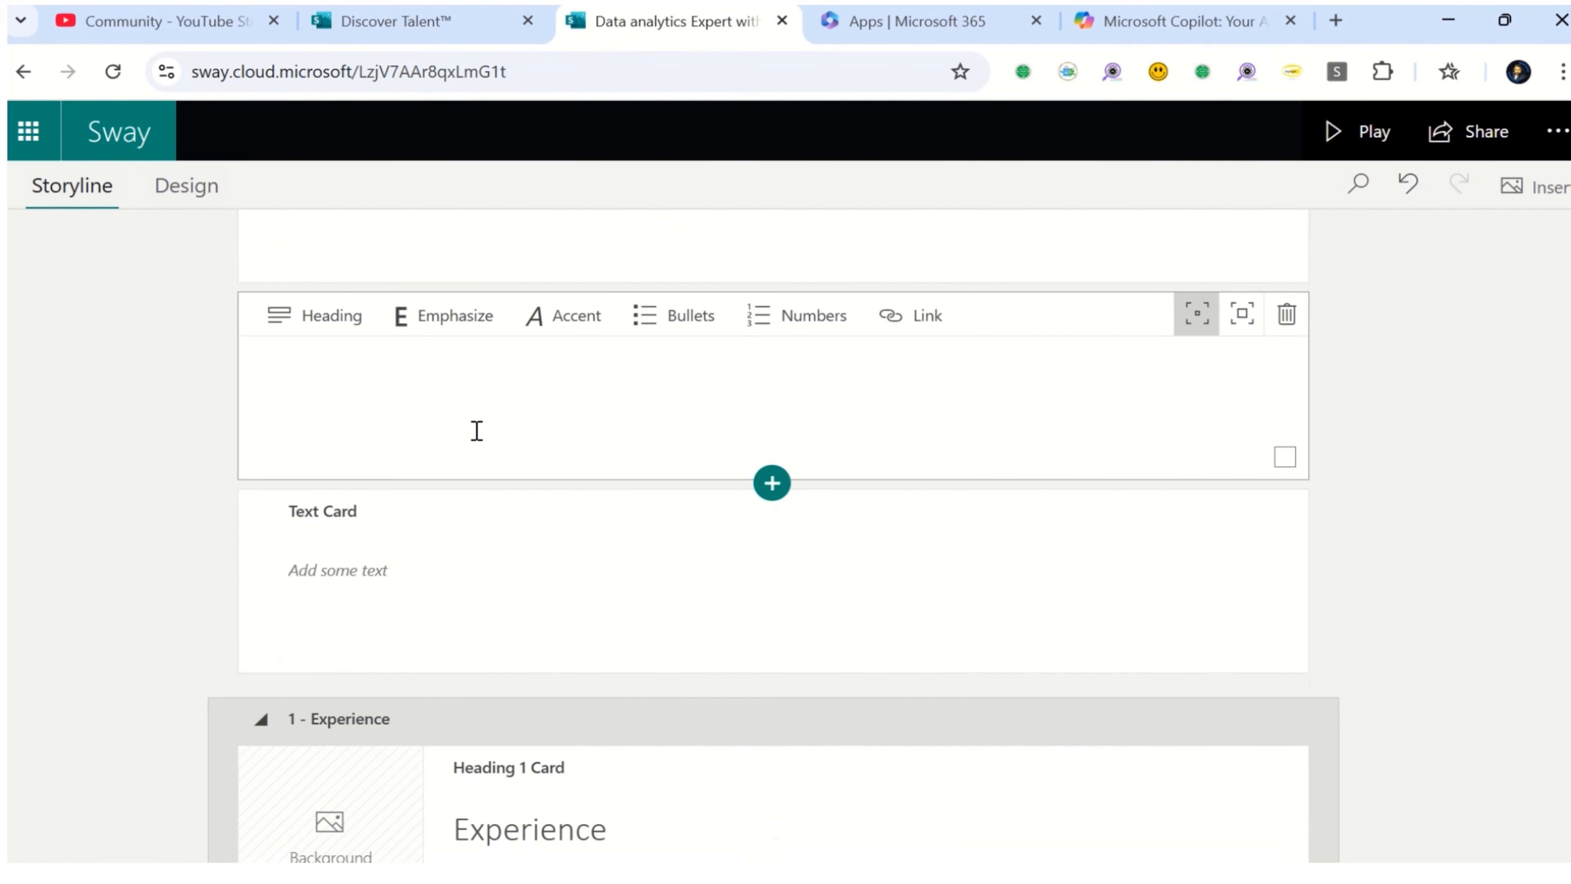
{"action": "key", "text": "ctrl+v"}
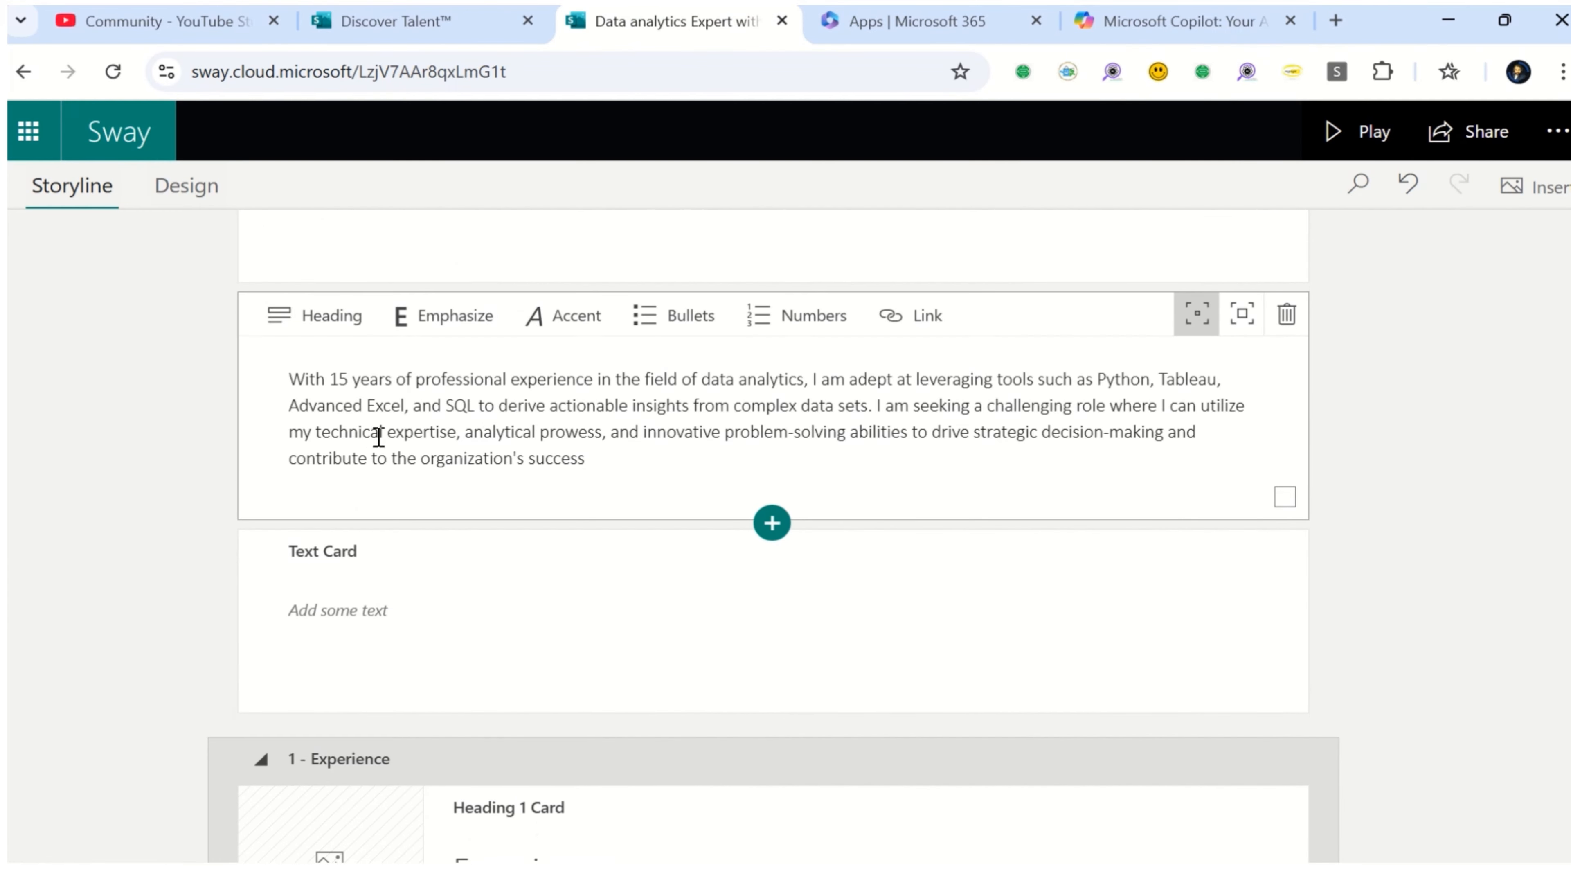
Add an emphasized "Career Objective" line above the pasted paragraph and delete the empty text card below it
{"action": "left_click", "coordinate": [301, 386]}
{"action": "key", "text": "Return"}
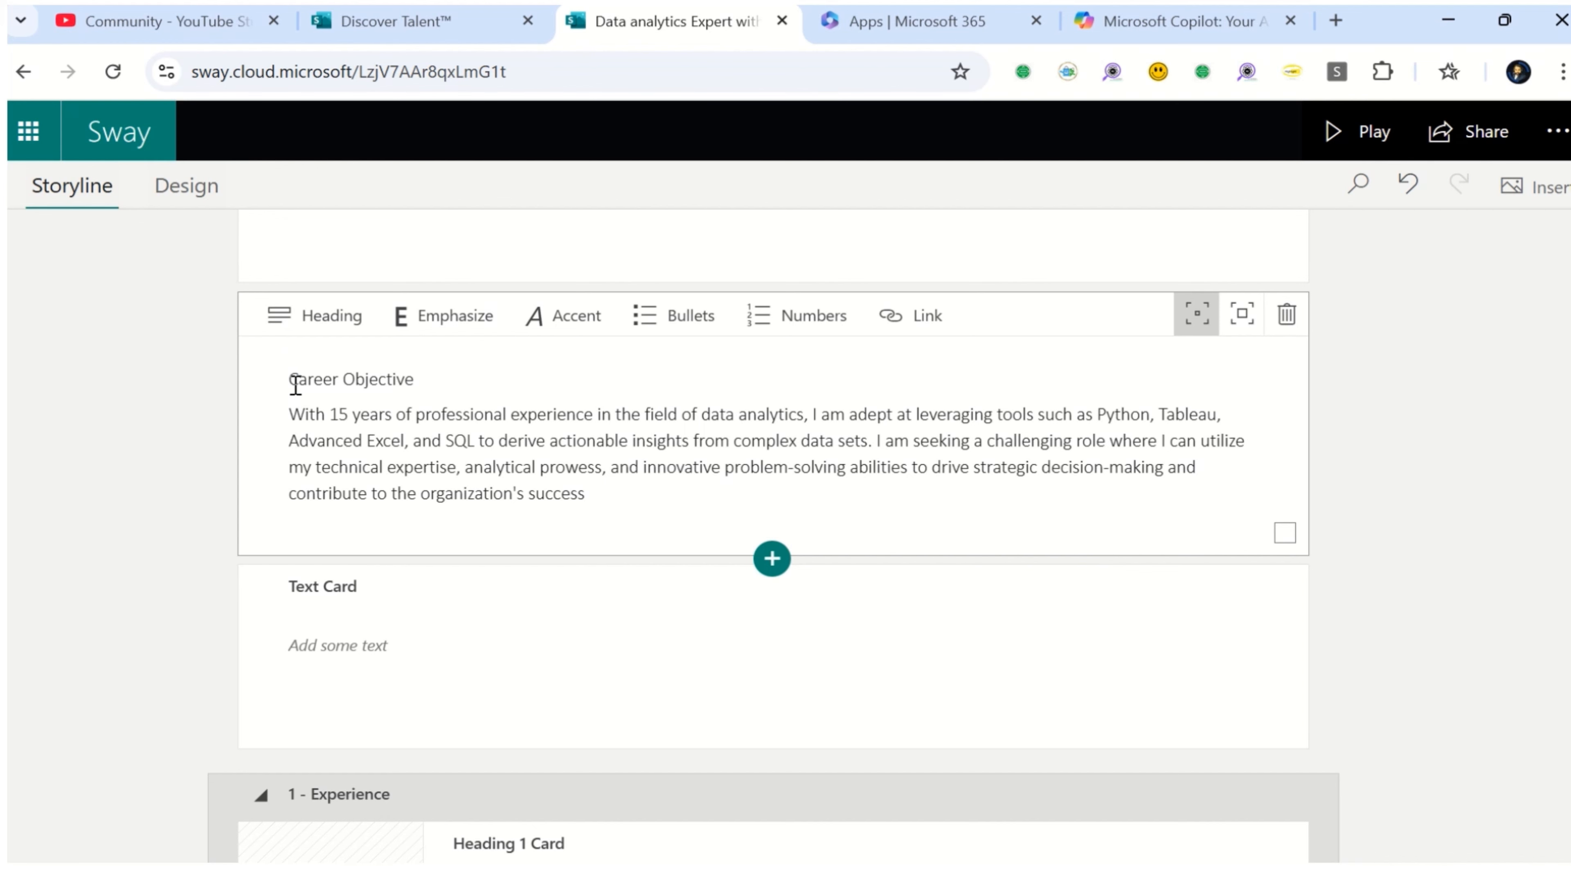
{"action": "left_click_drag", "start_coordinate": [297, 379], "coordinate": [417, 378]}
{"action": "left_click_drag", "start_coordinate": [289, 379], "coordinate": [289, 379]}
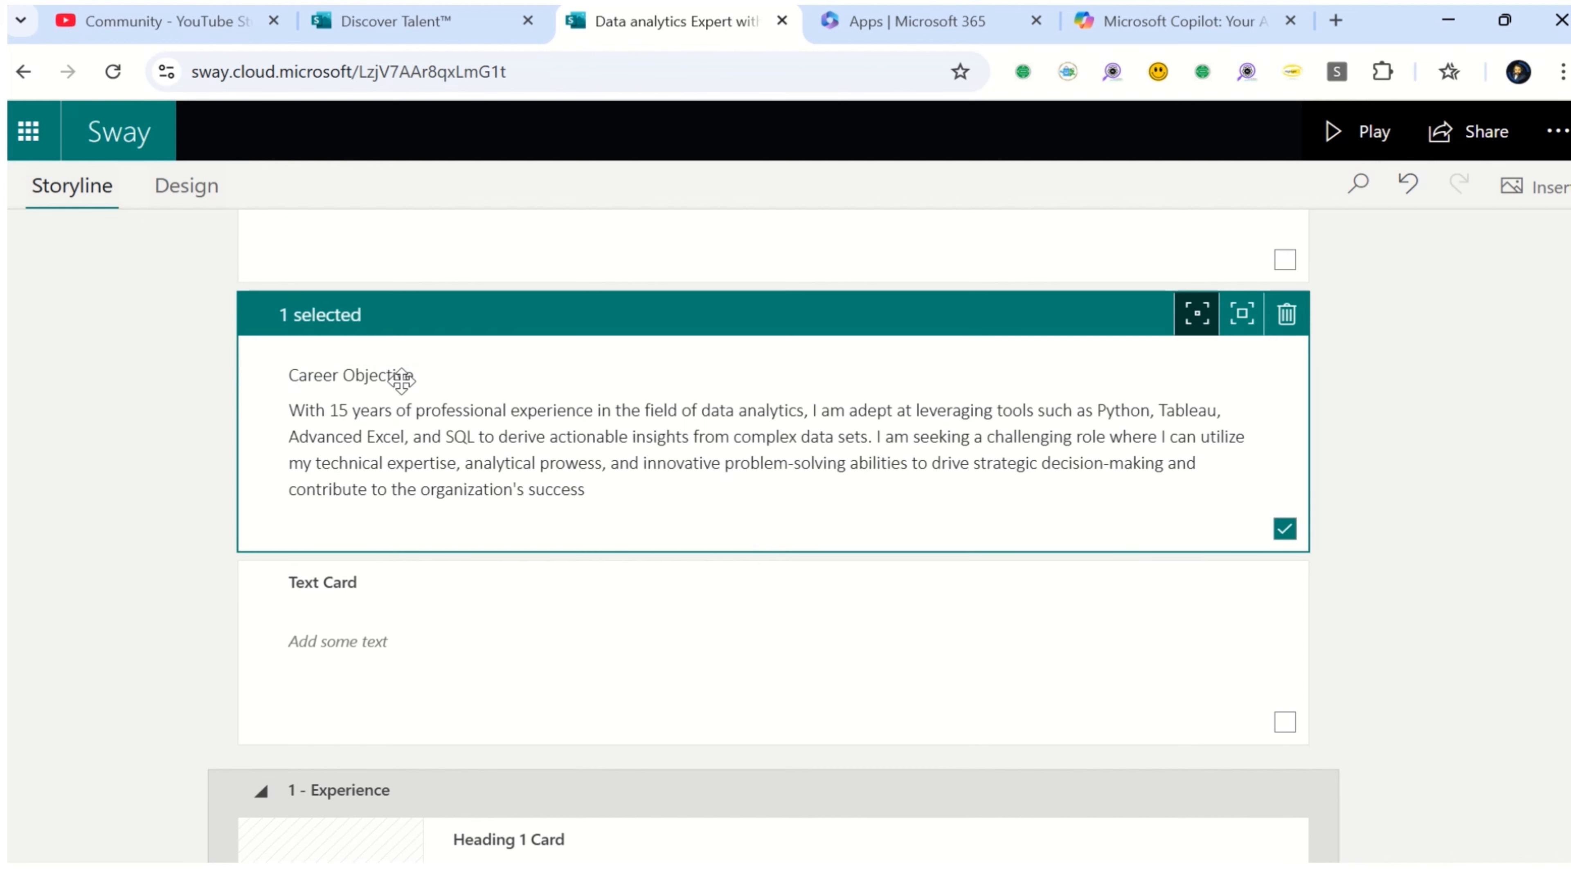
{"action": "left_click", "coordinate": [330, 382]}
{"action": "left_click_drag", "start_coordinate": [426, 379], "coordinate": [270, 378]}
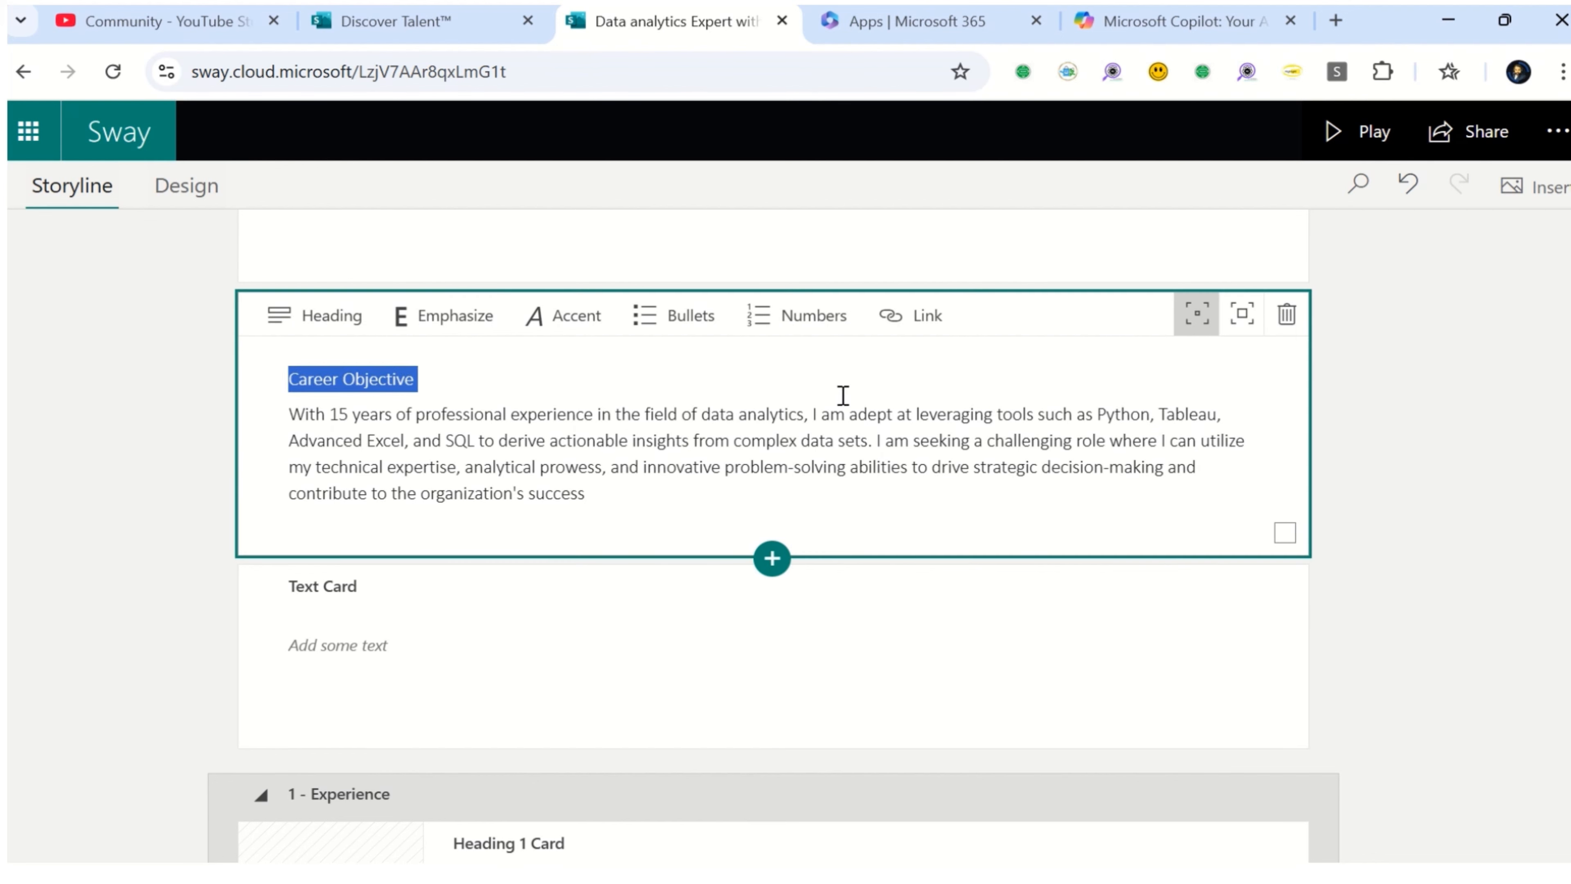
{"action": "left_click", "coordinate": [456, 637]}
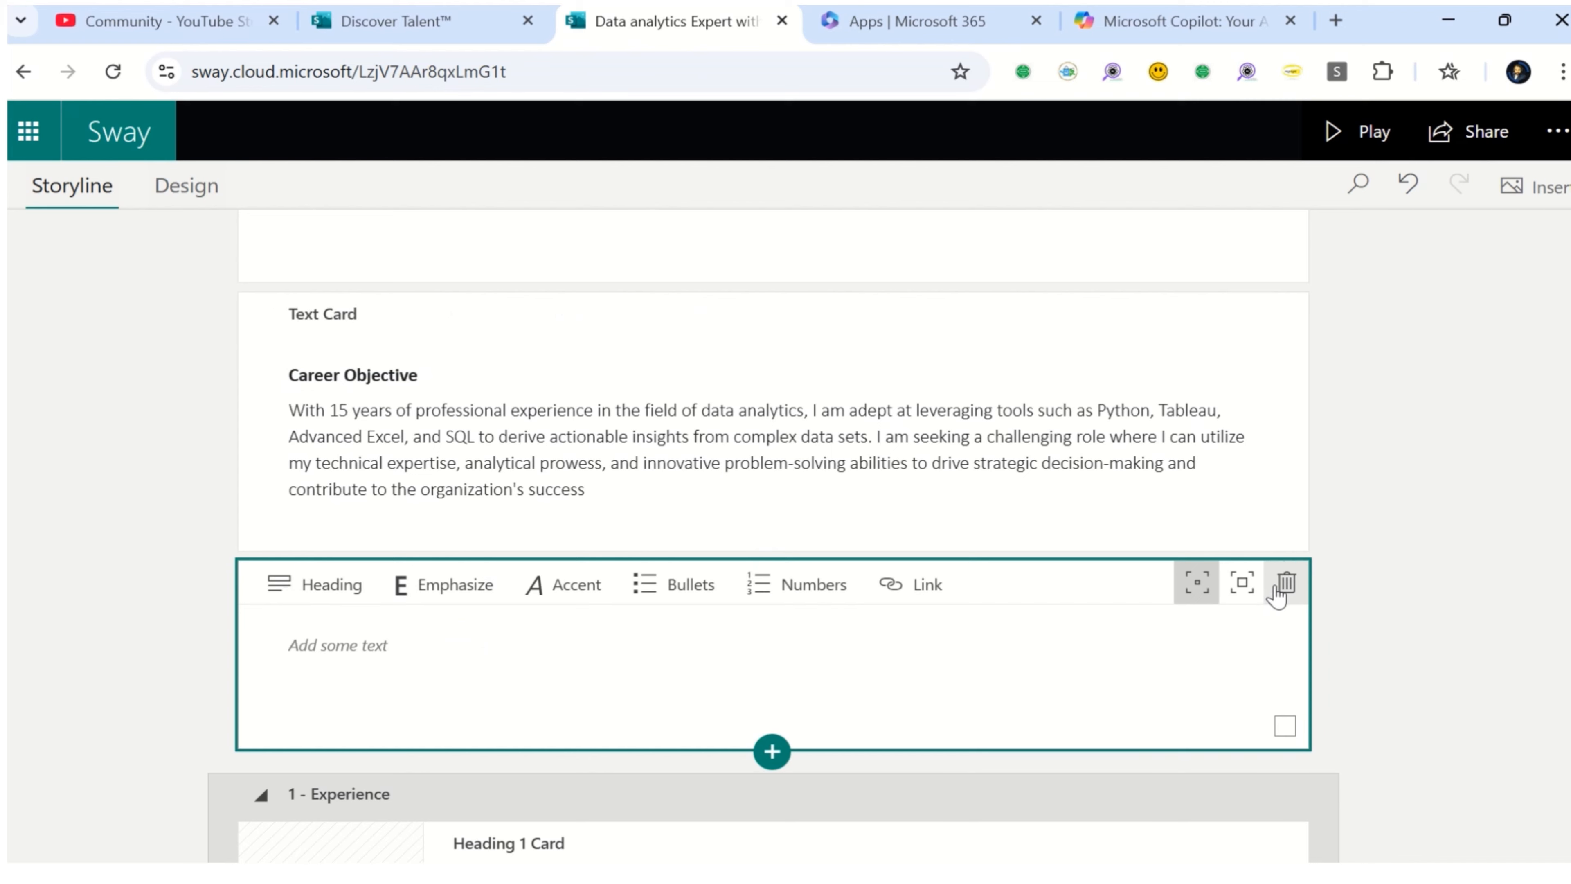
{"action": "left_click", "coordinate": [1275, 589]}
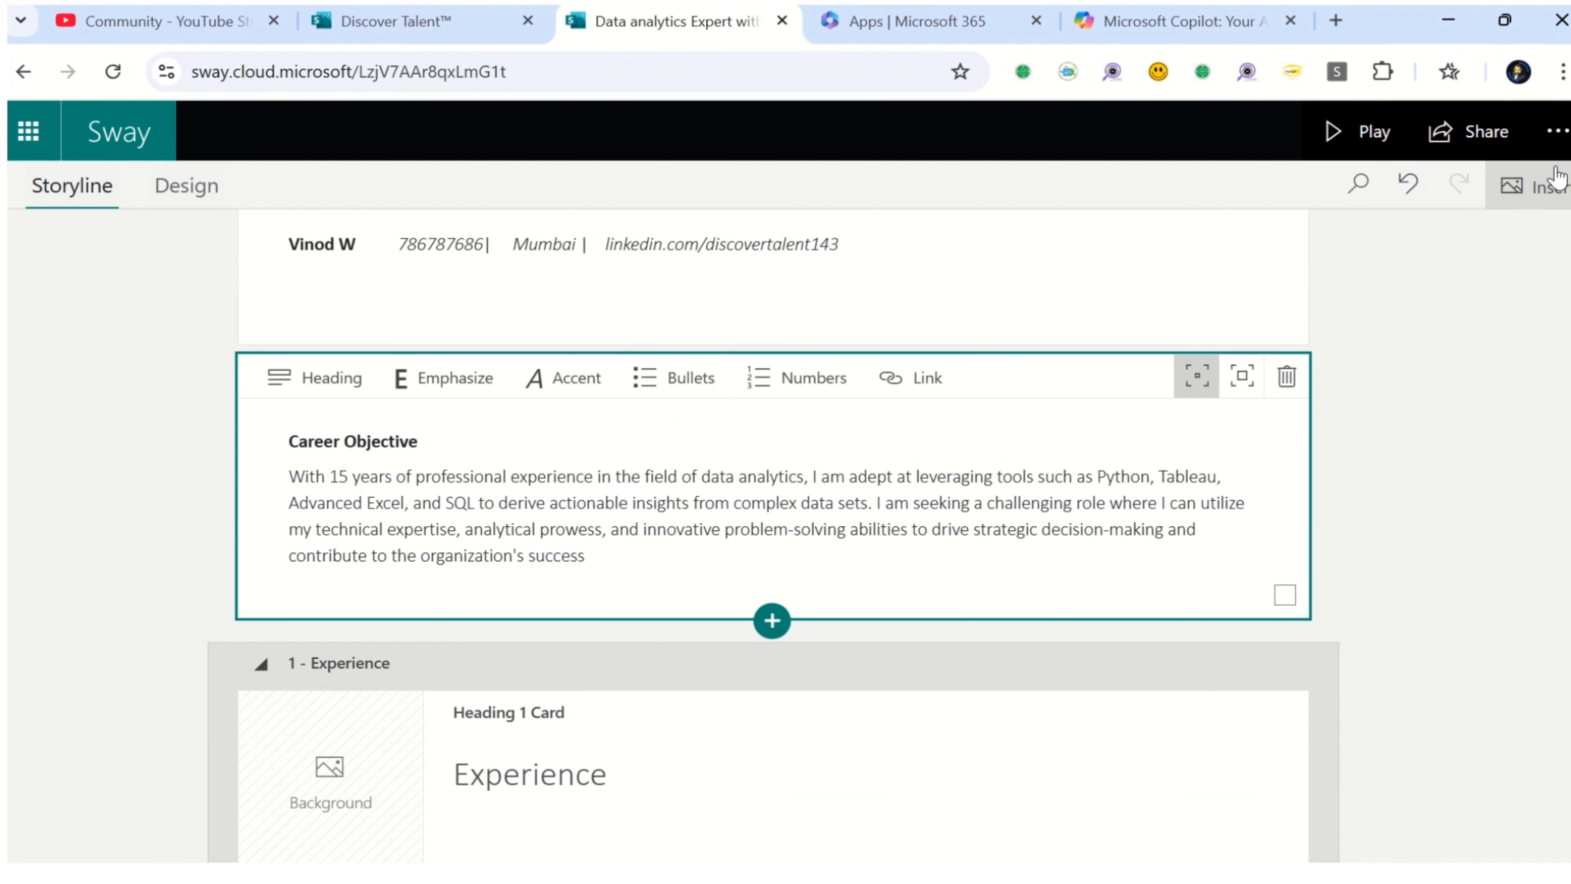
Duplicate this resume Sway, adding 2 to the copy's name, and return to editing the original
{"action": "left_click", "coordinate": [1555, 131]}
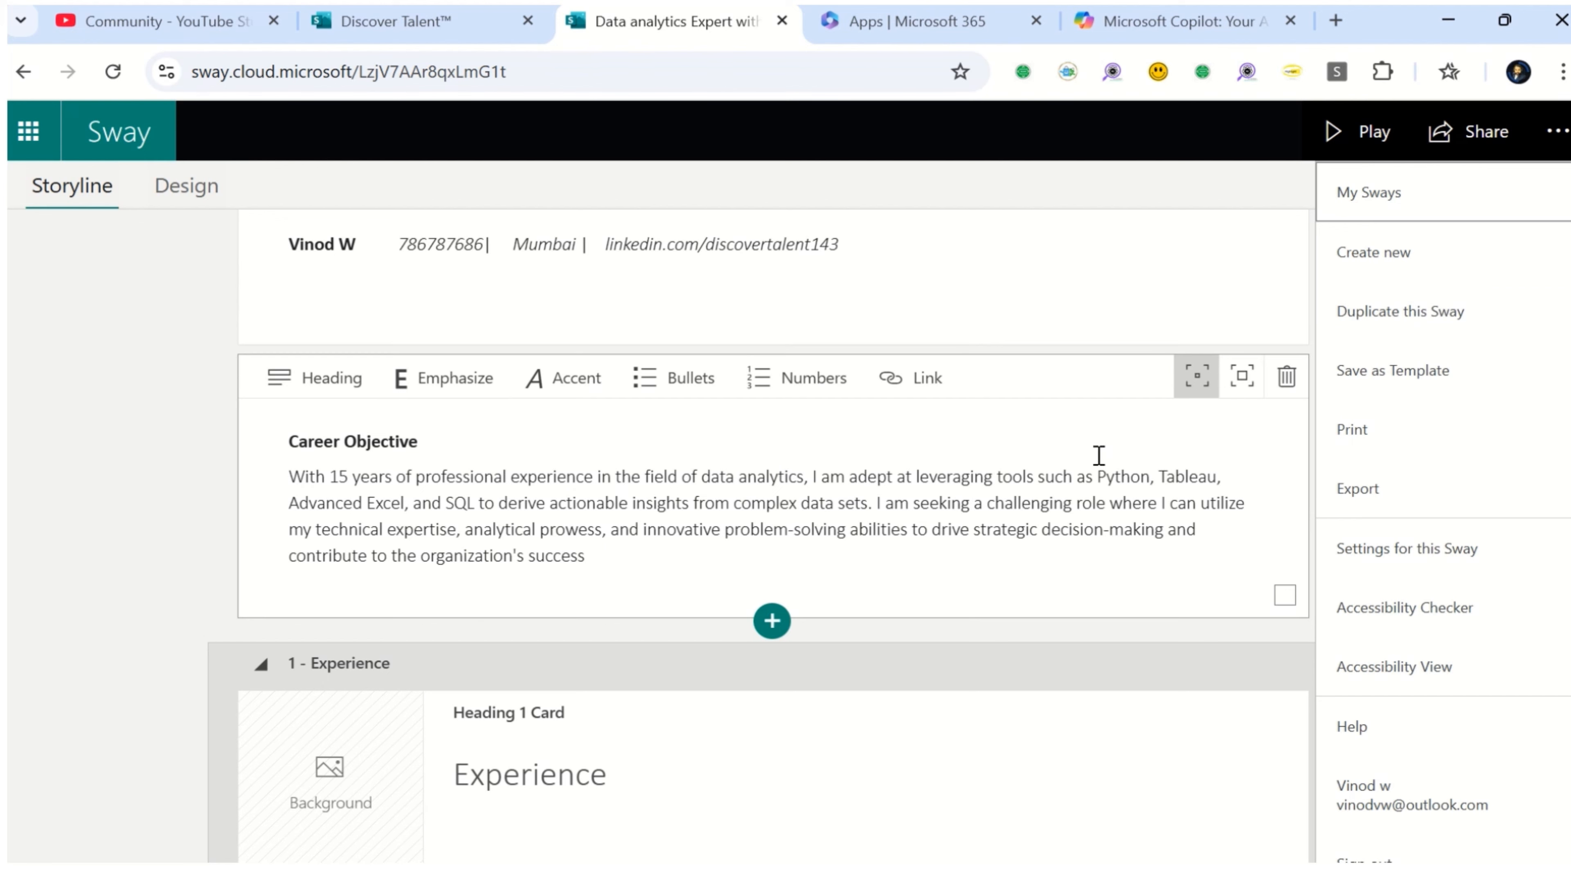
{"action": "left_click", "coordinate": [1461, 313]}
{"action": "left_click", "coordinate": [765, 536]}
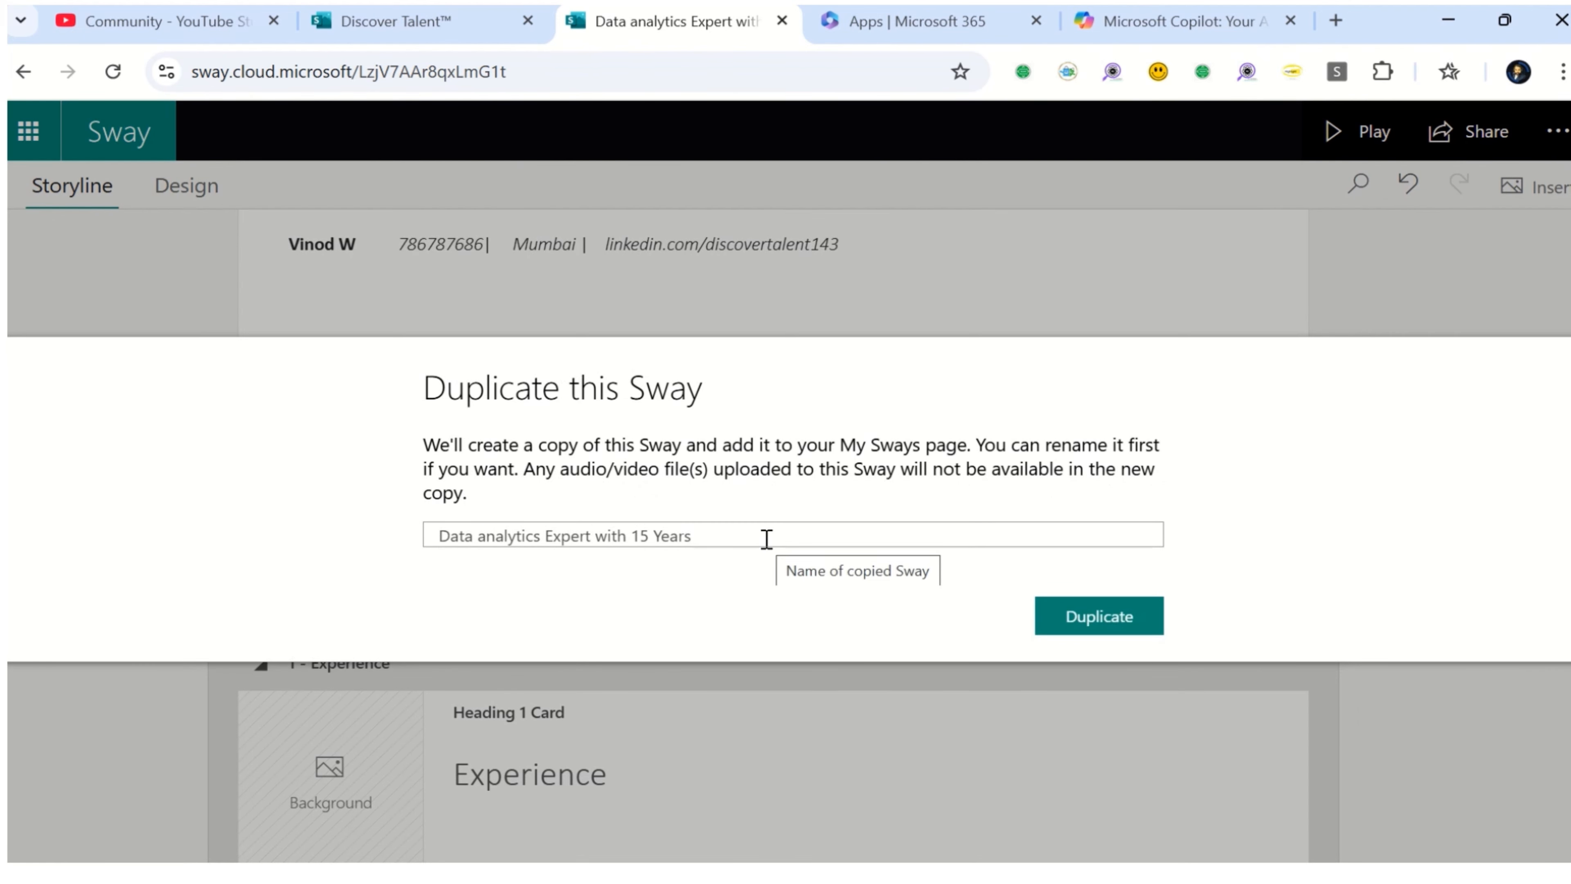
{"action": "type", "text": "2"}
{"action": "left_click", "coordinate": [1070, 628]}
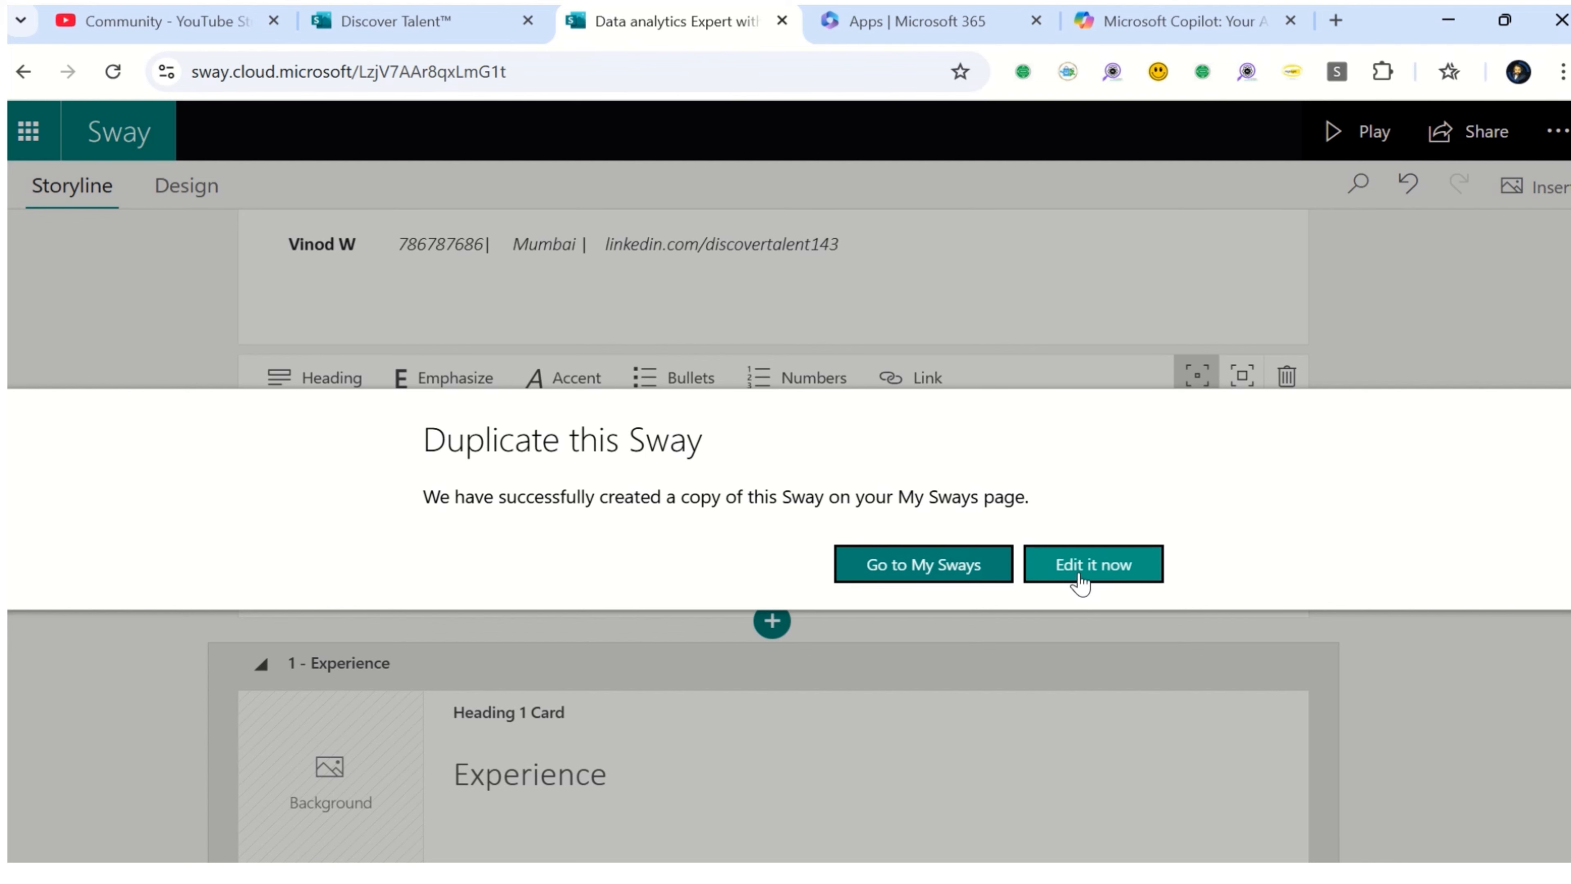
{"action": "left_click", "coordinate": [991, 637]}
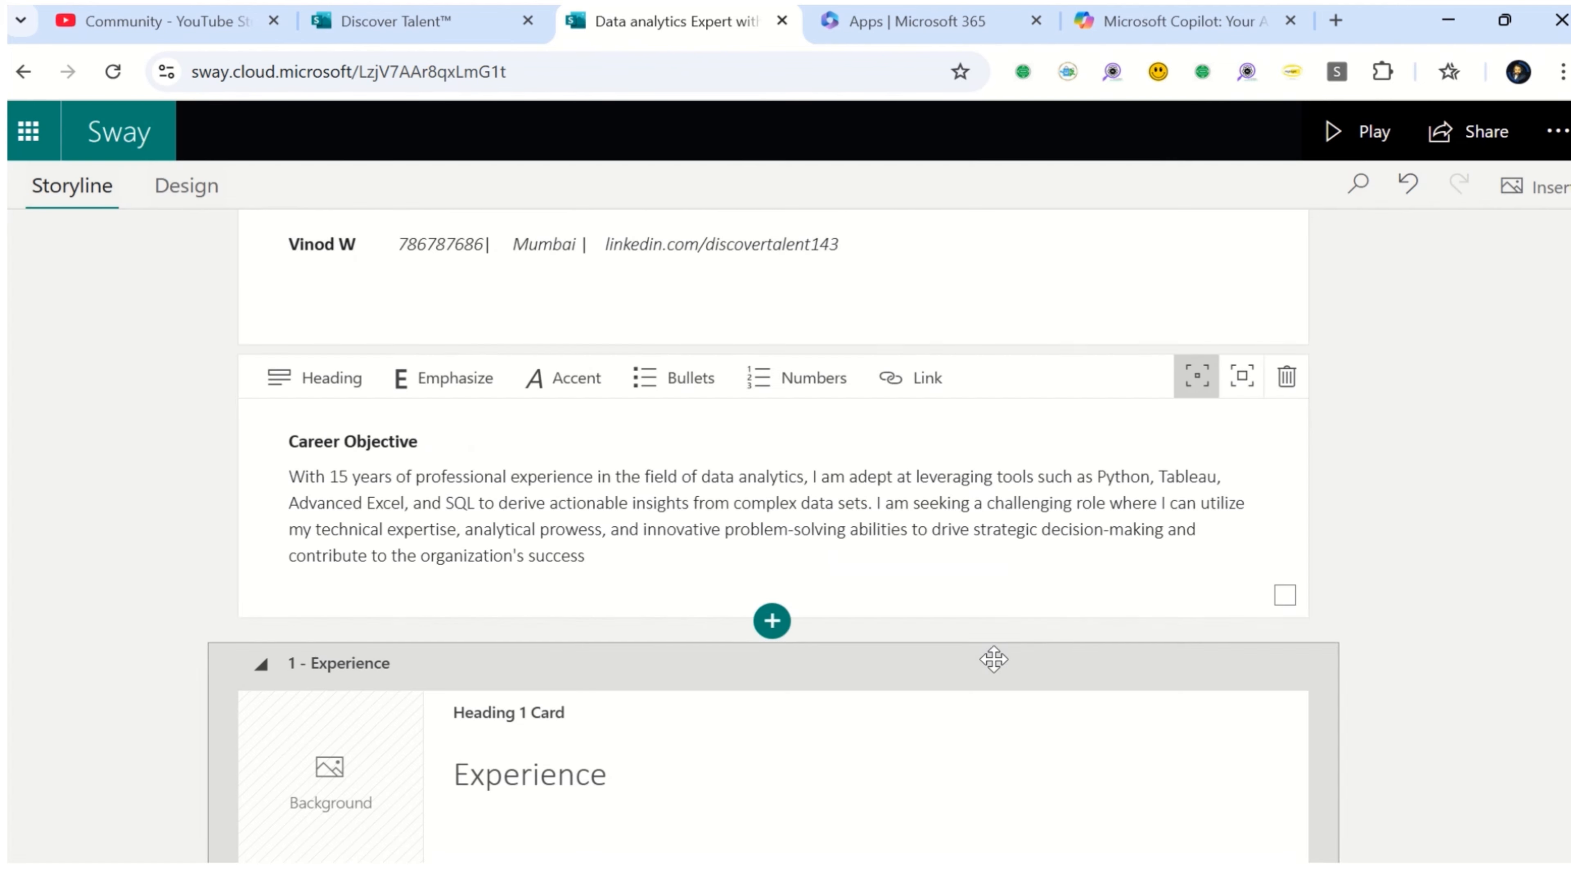
Copy the first job title placeholder text card in the Experience section
{"action": "scroll", "coordinate": [733, 520], "scroll_direction": "down", "scroll_amount": 5}
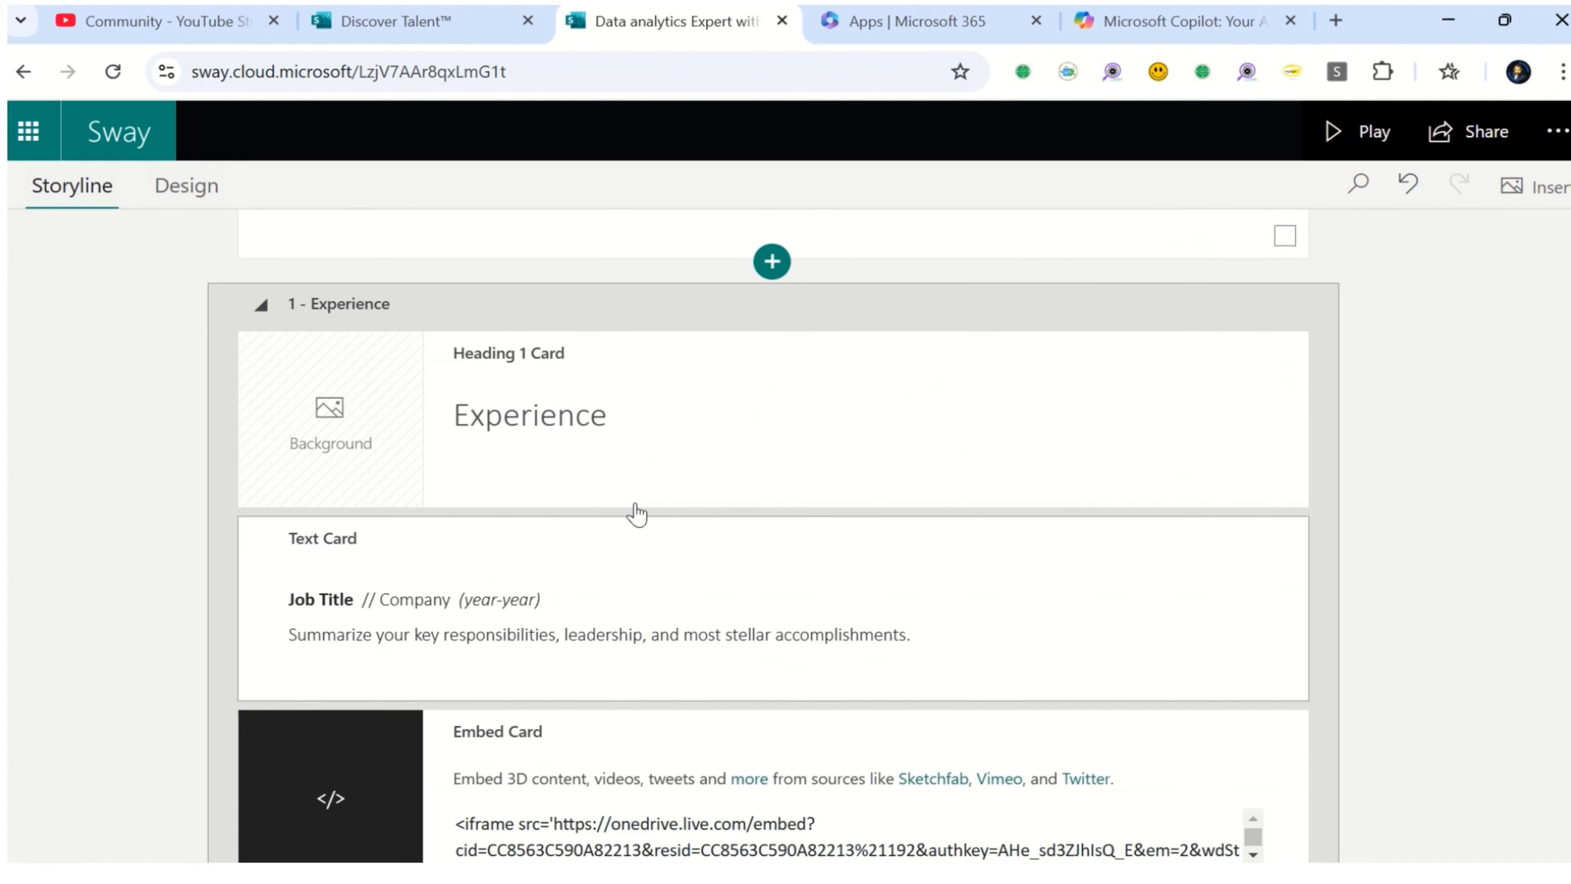
{"action": "left_click", "coordinate": [612, 415]}
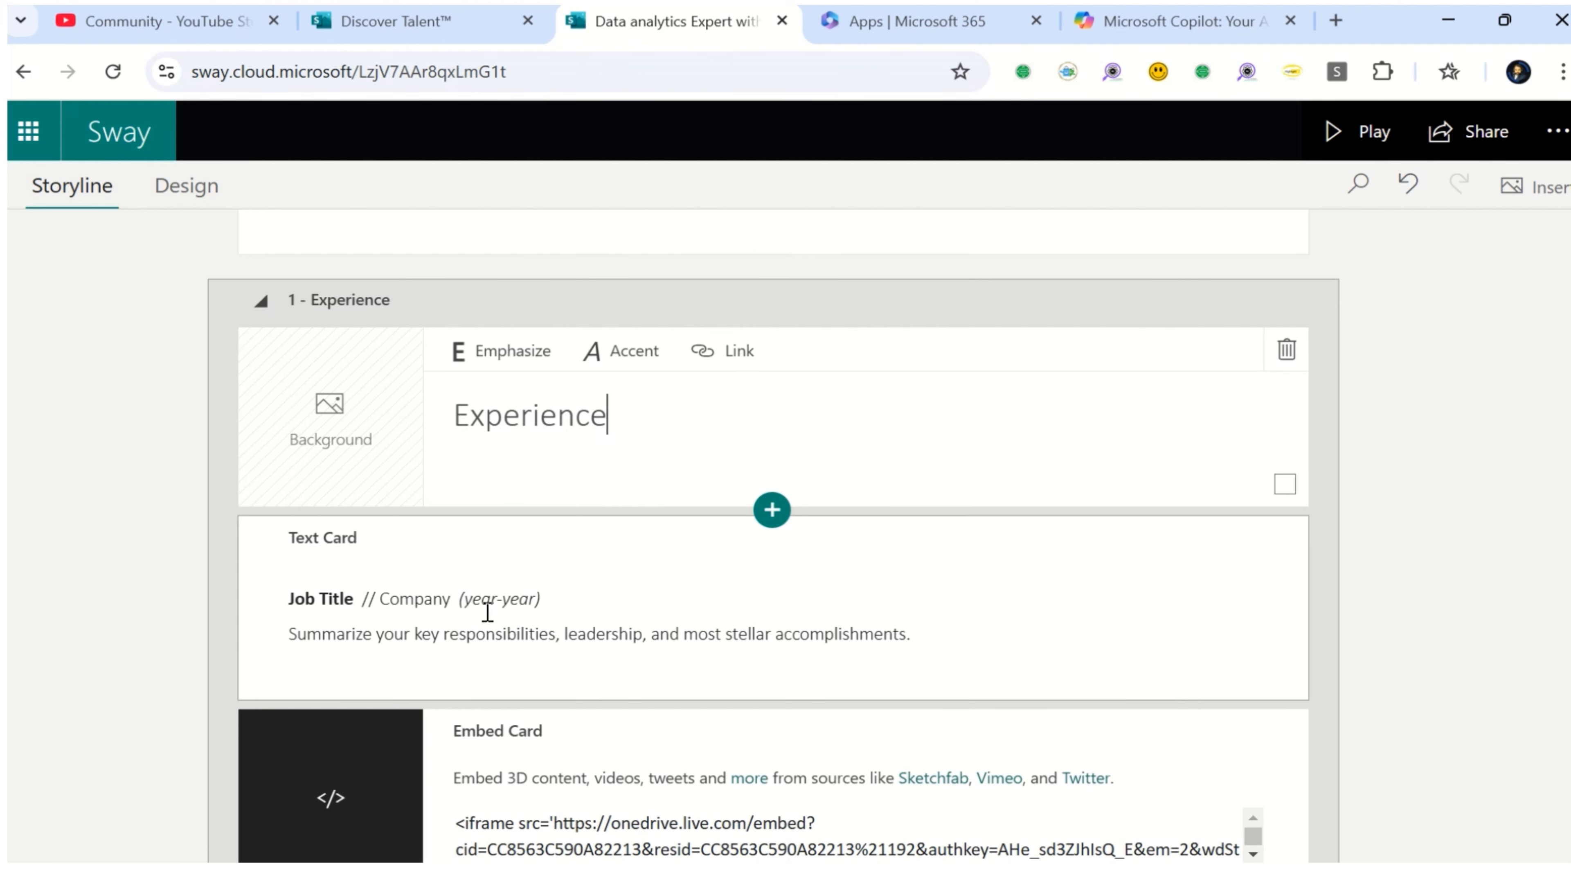
{"action": "mouse_move", "coordinate": [305, 598]}
{"action": "left_mouse_down"}
{"action": "mouse_move", "coordinate": [870, 635]}
{"action": "mouse_move", "coordinate": [284, 590]}
{"action": "left_mouse_up"}
{"action": "left_click", "coordinate": [922, 635]}
{"action": "left_click", "coordinate": [284, 590]}
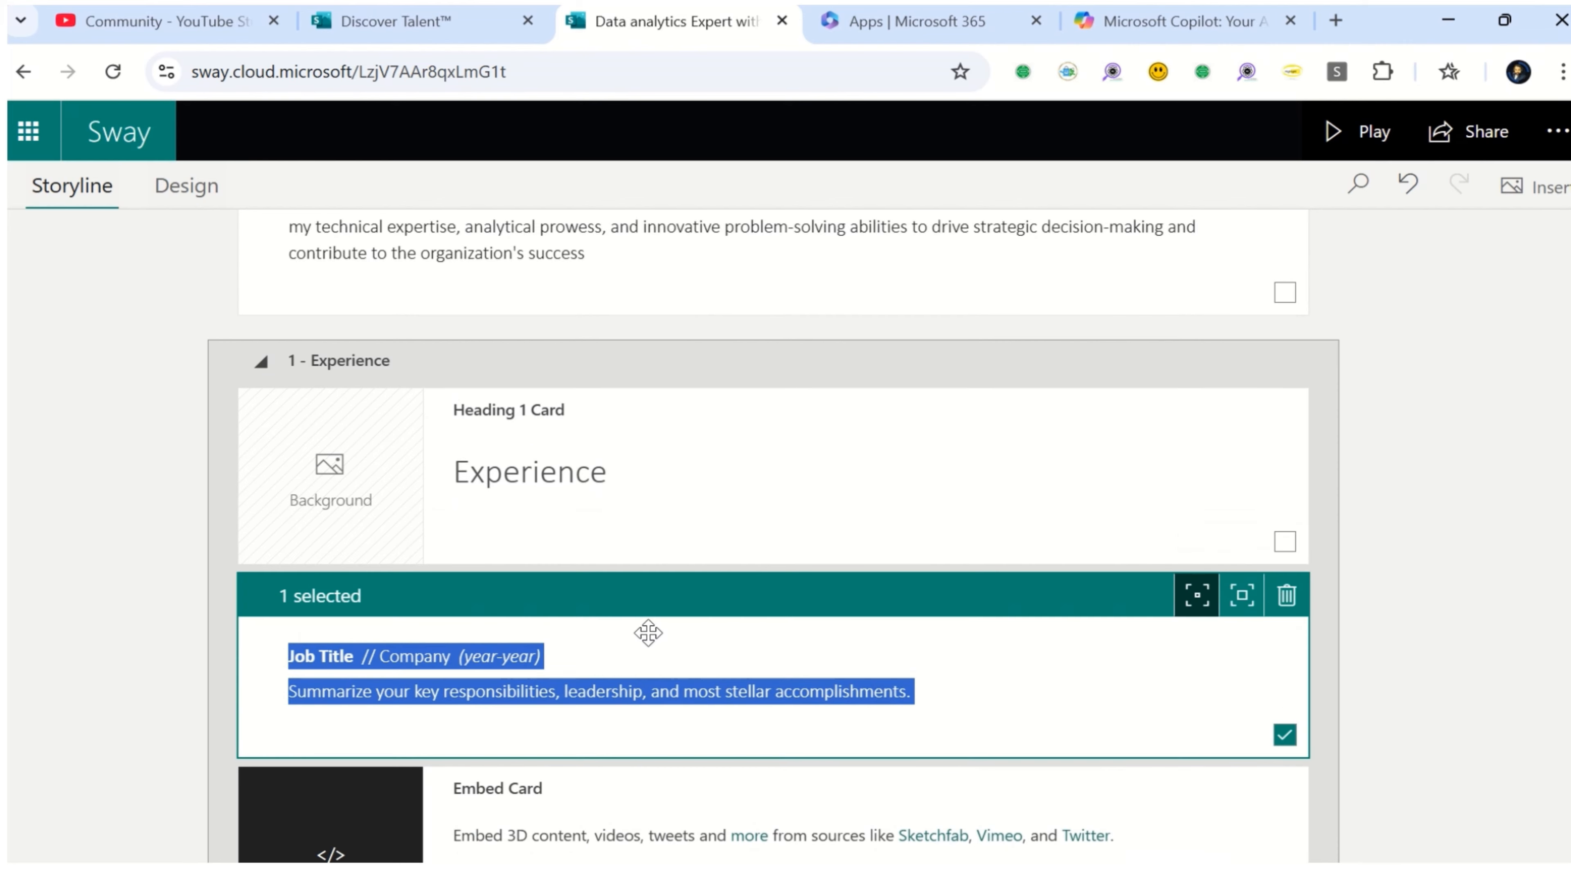
{"action": "key", "text": "ctrl+c"}
{"action": "left_click", "coordinate": [722, 683]}
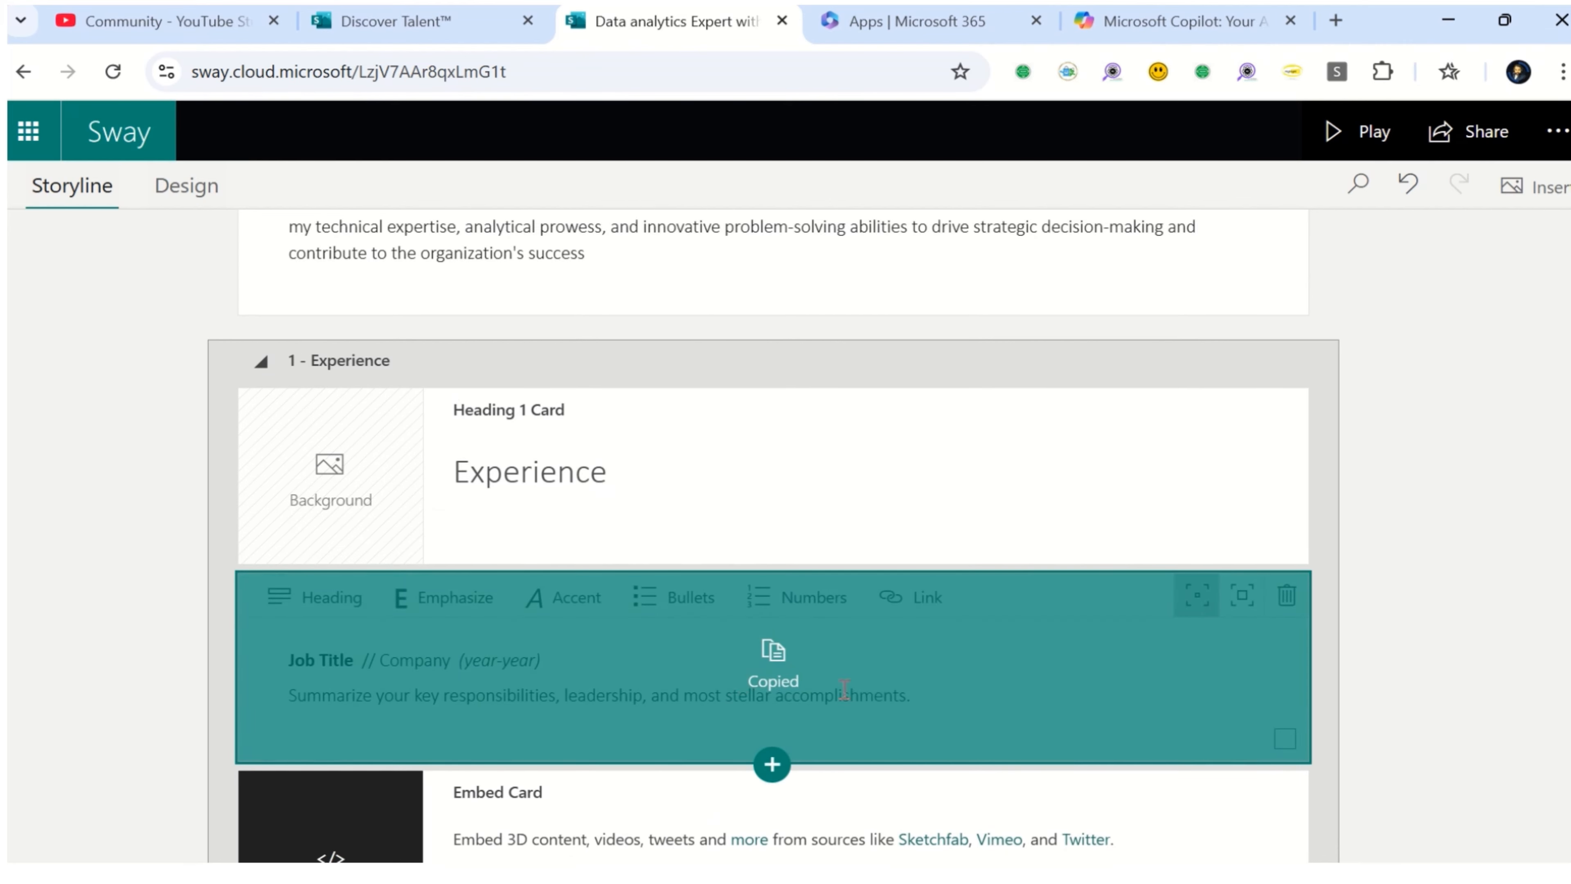
Try to paste the copied job card into a Copilot message, clear the message and return to the resume's job summary placeholder
{"action": "left_click", "coordinate": [1095, 25]}
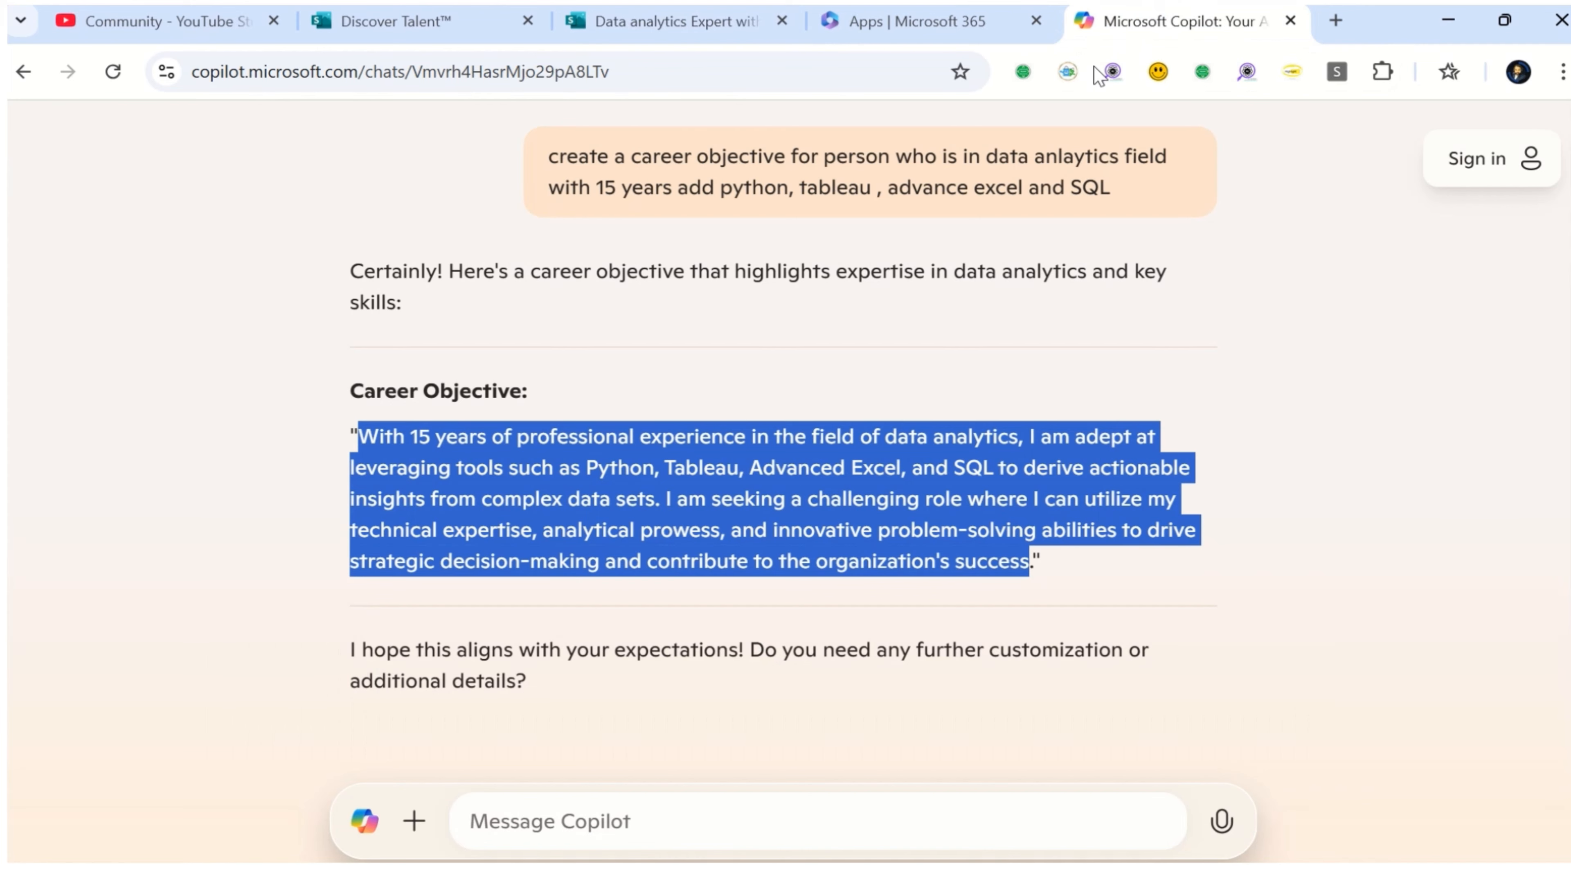
{"action": "left_click", "coordinate": [591, 820]}
{"action": "key", "text": "ctrl+v"}
{"action": "key", "text": "ctrl+a"}
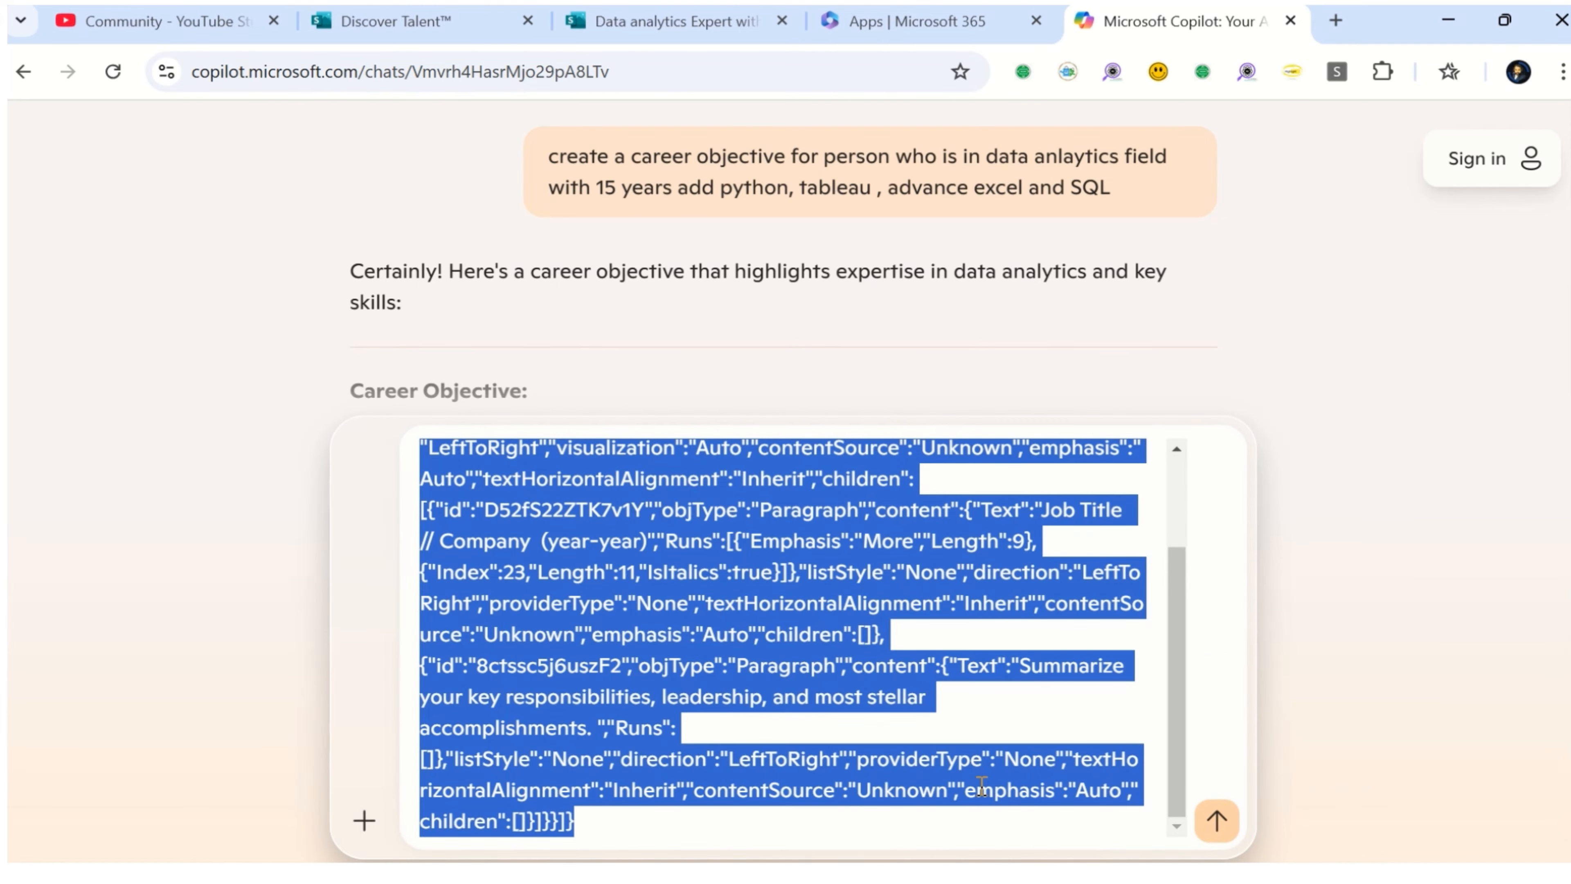
{"action": "key", "text": "BackSpace"}
{"action": "key", "text": "ctrl+v"}
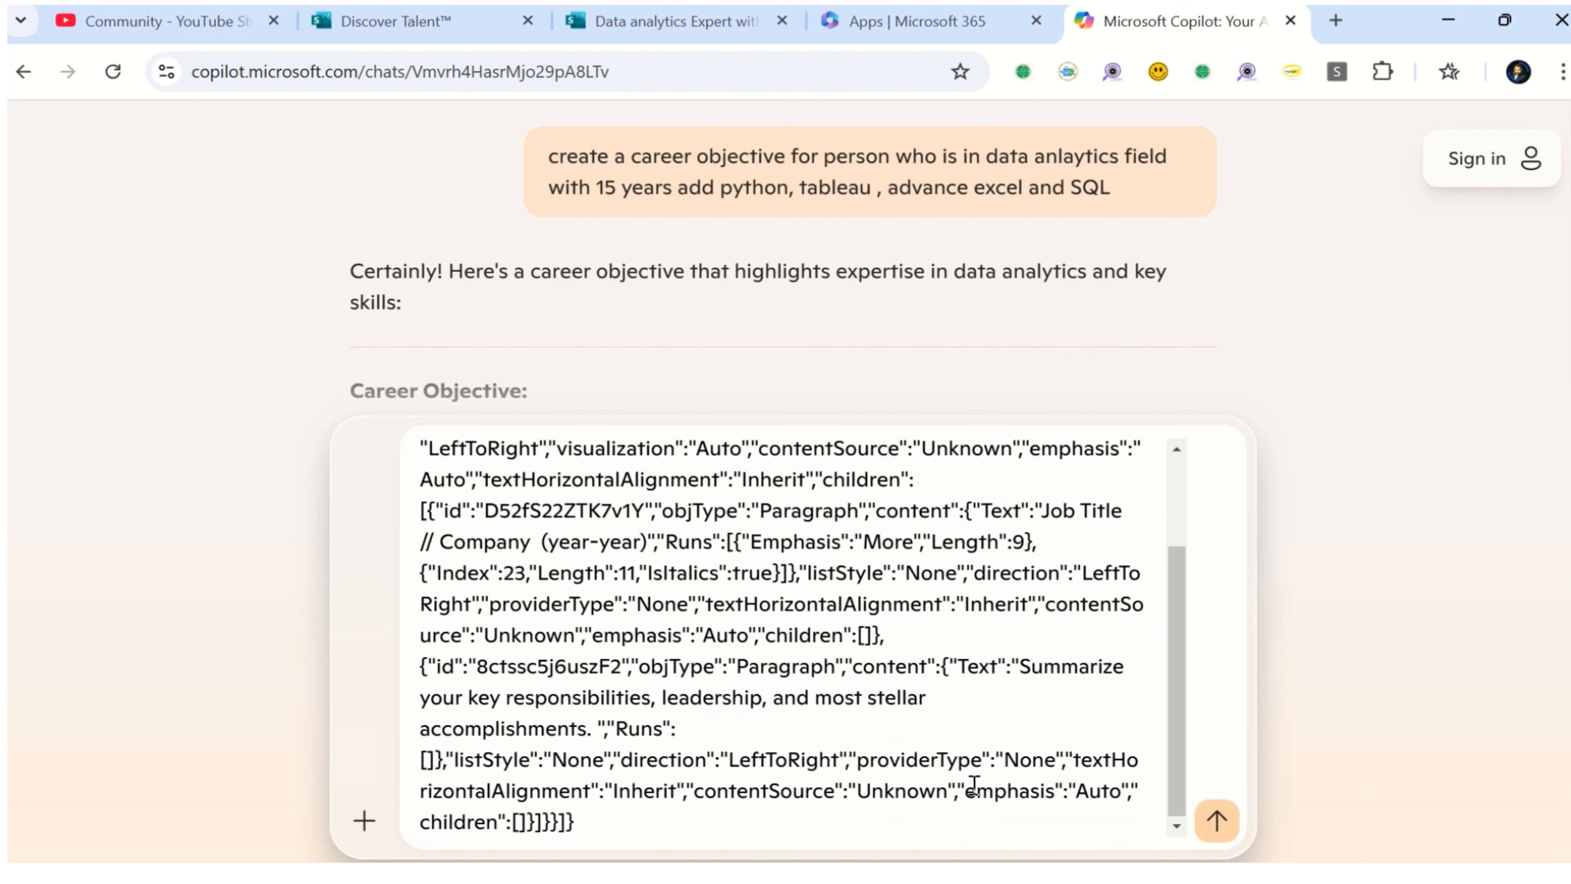
{"action": "key", "text": "ctrl+a"}
{"action": "key", "text": "BackSpace"}
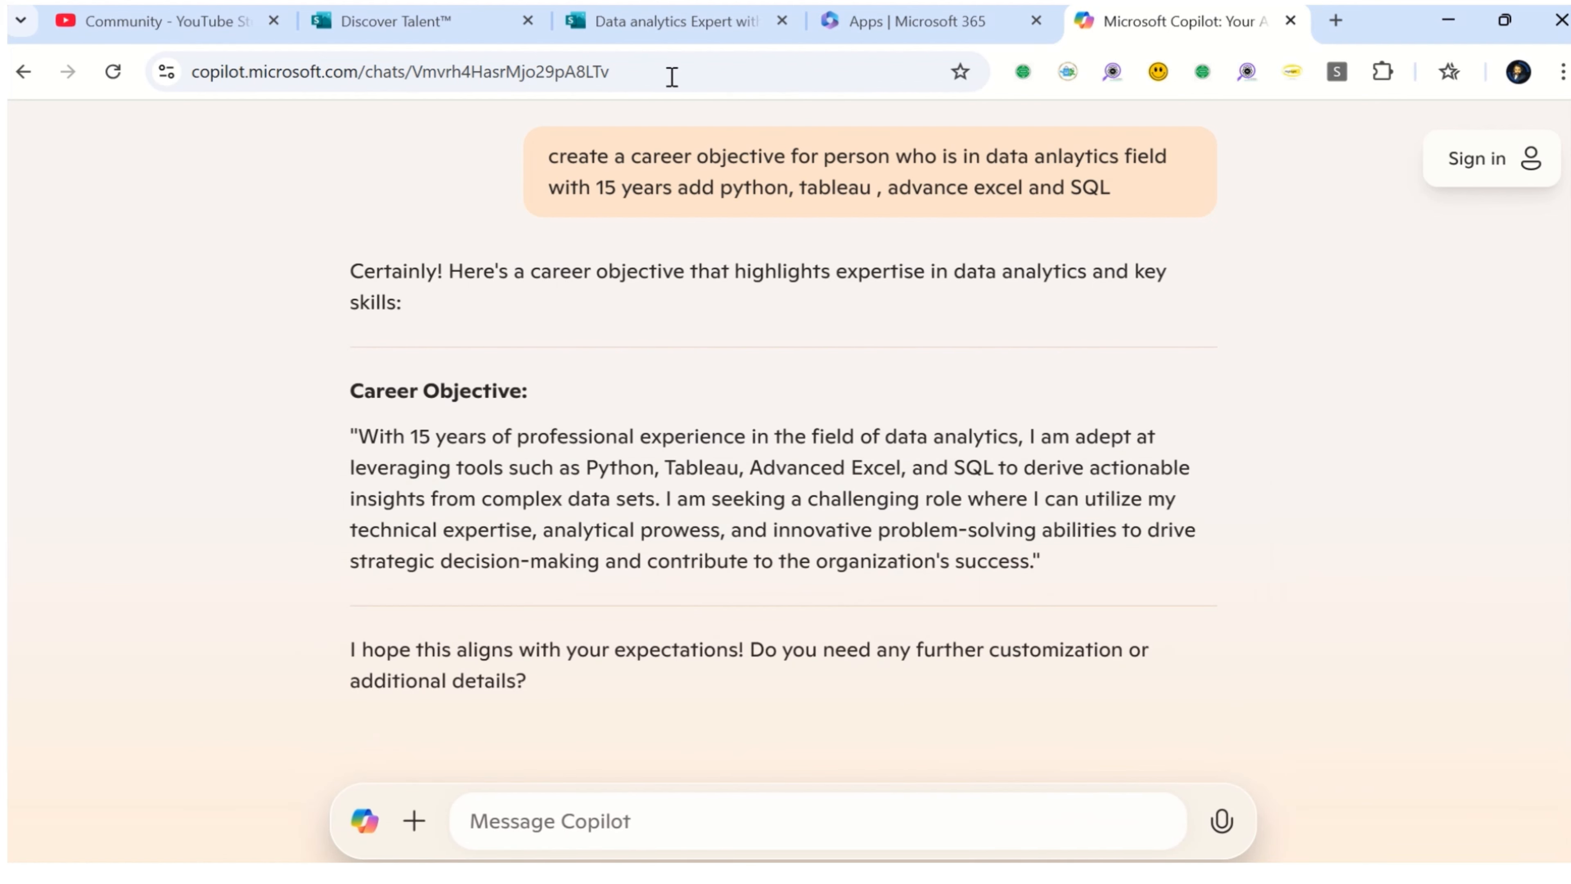
{"action": "left_click", "coordinate": [673, 22]}
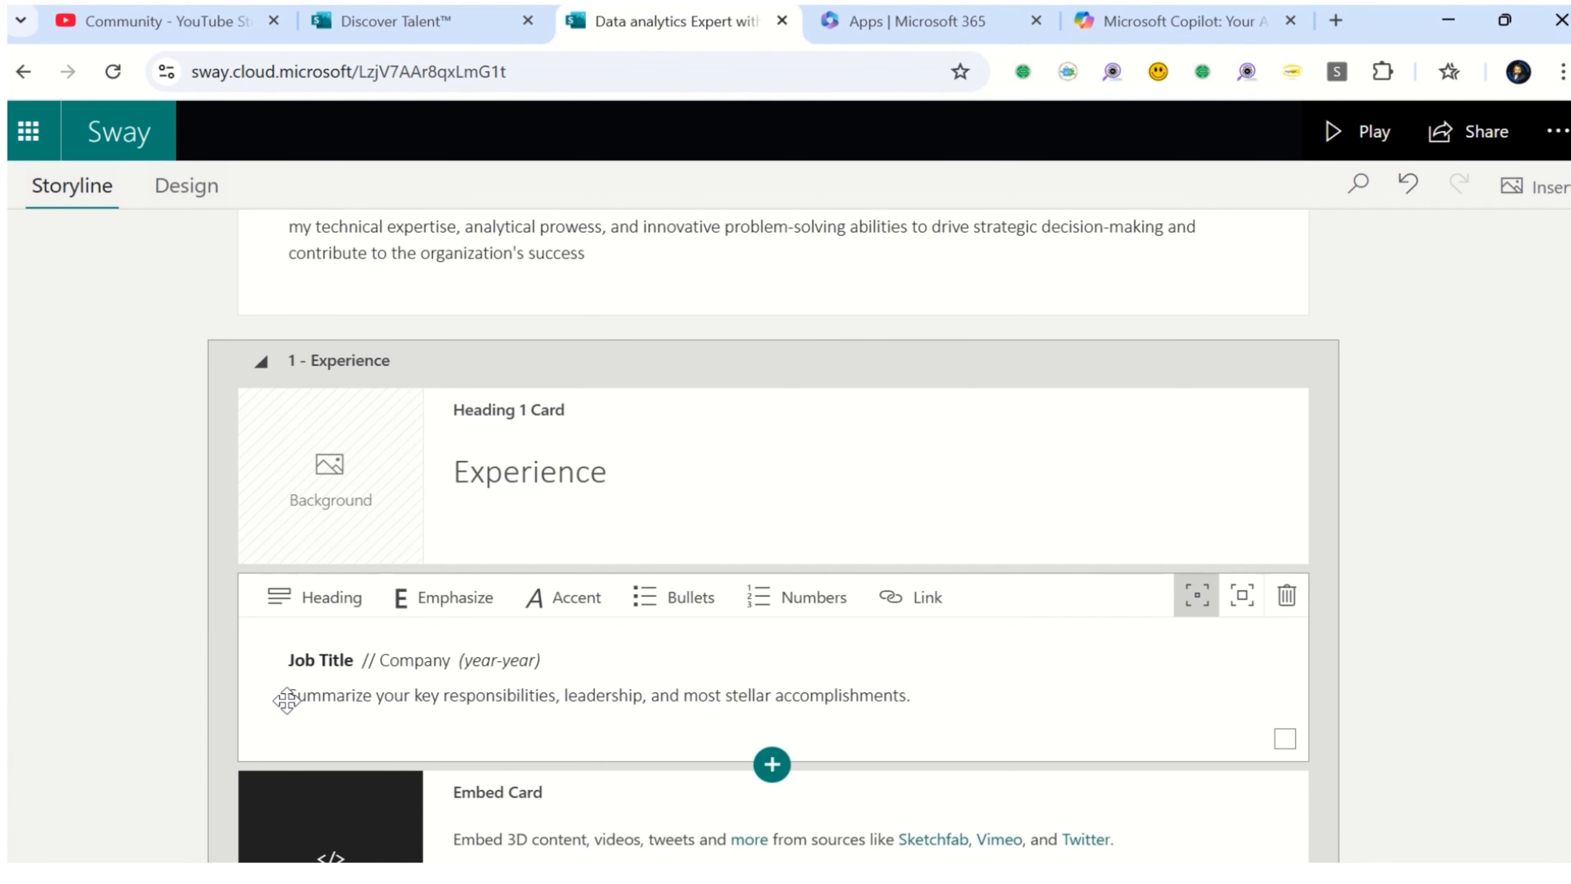
{"action": "left_click_drag", "start_coordinate": [287, 700], "coordinate": [526, 721]}
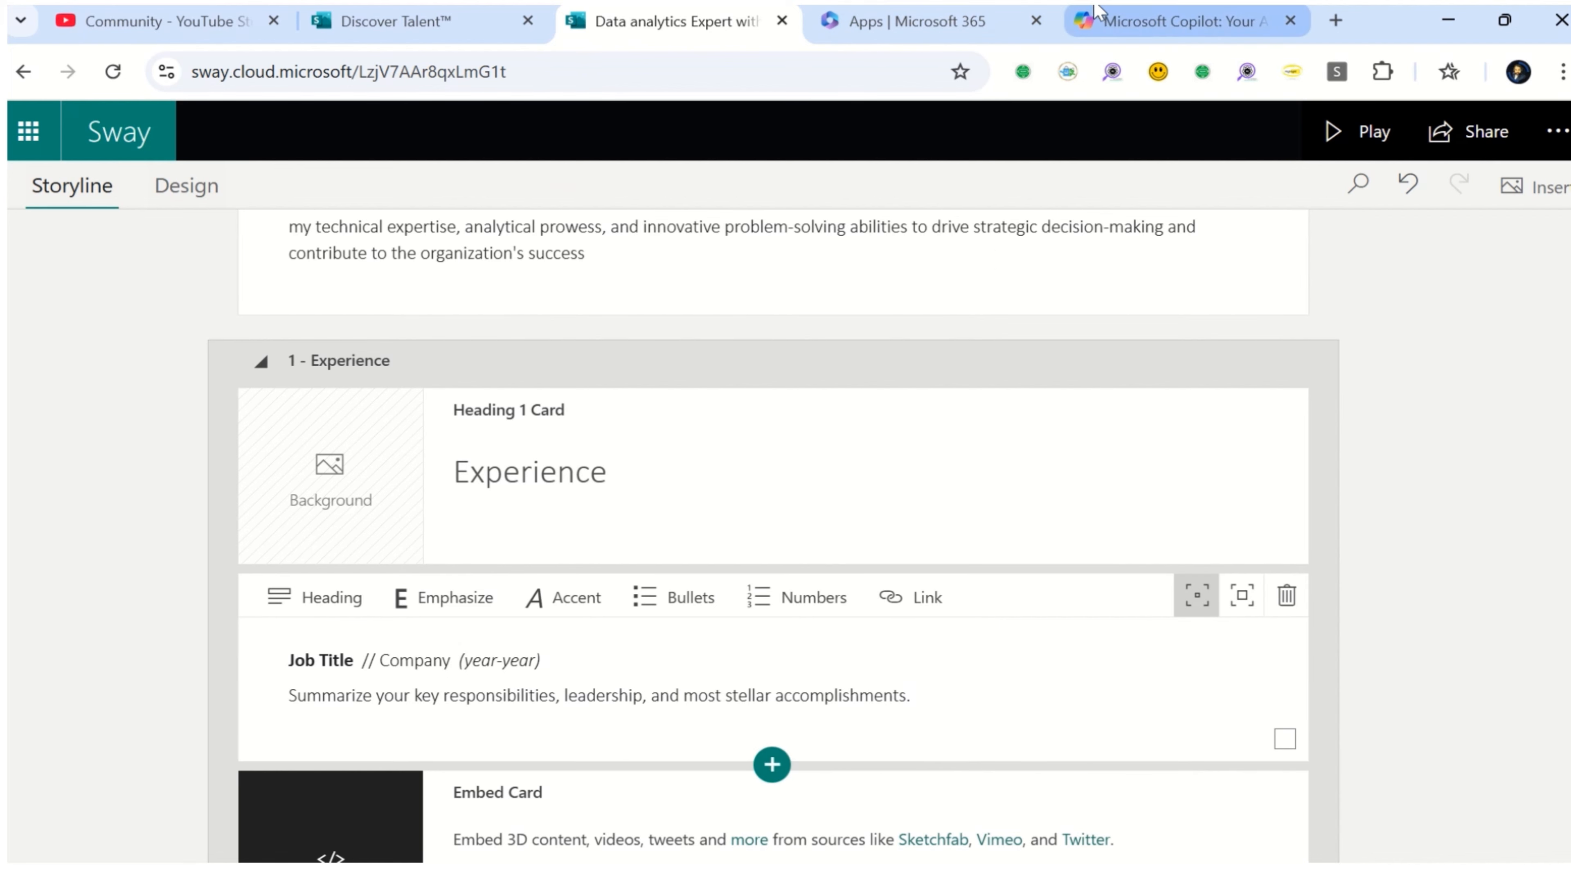
Switch to Copilot and send "give me dummy company name and work experience along with accomplishment"
{"action": "left_click", "coordinate": [1107, 22]}
{"action": "type", "text": "ive me"}
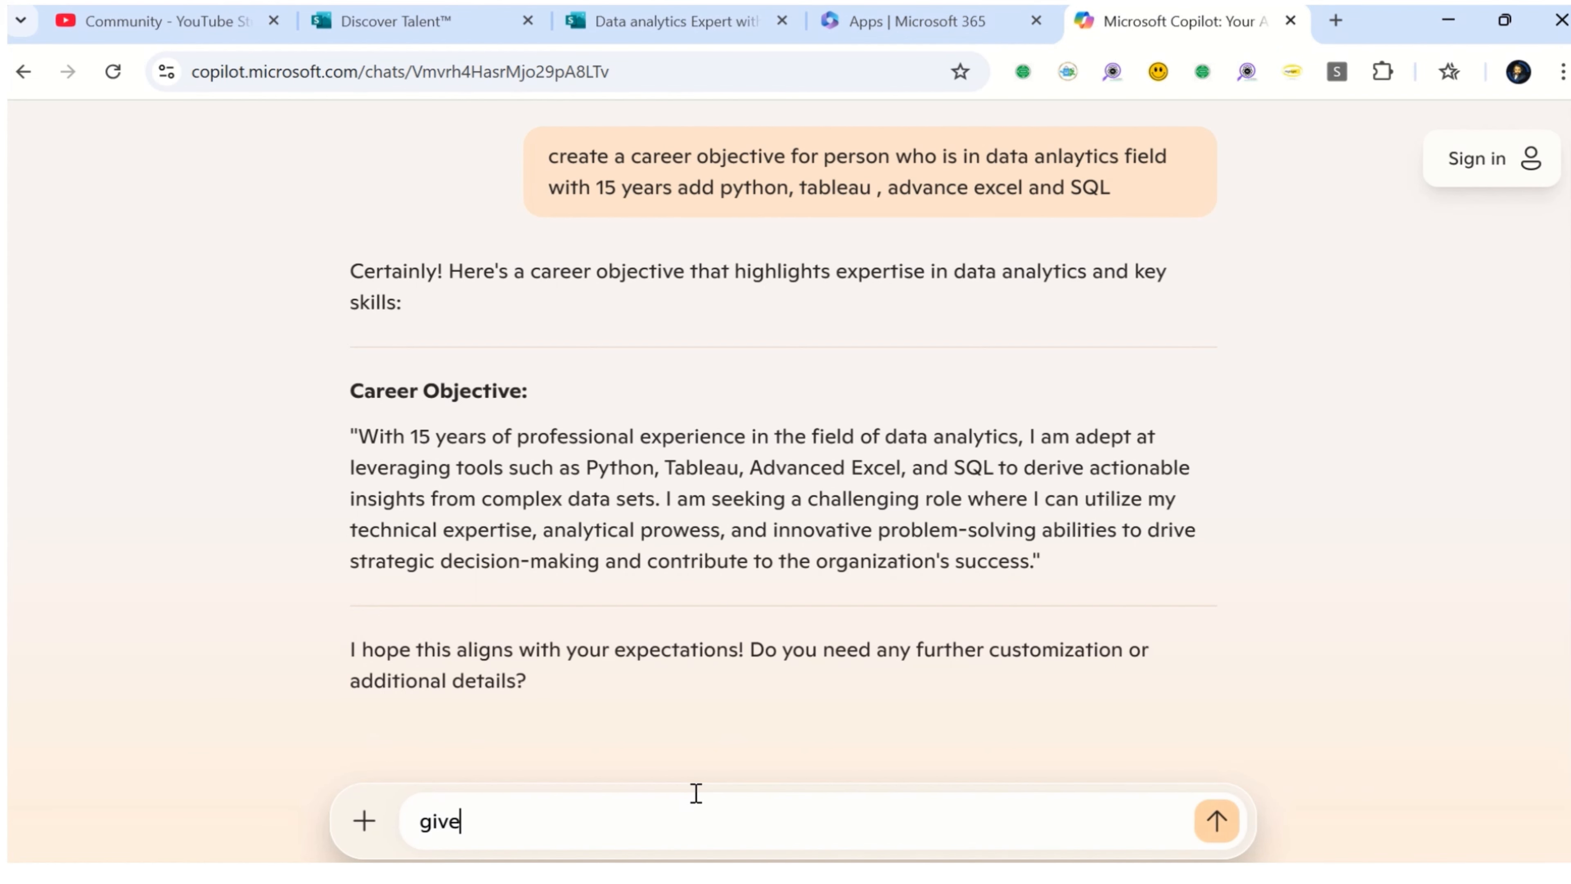
{"action": "key", "text": "BackSpace"}
{"action": "key", "text": "BackSpace"}
{"action": "type", "text": "ddummy company nam"}
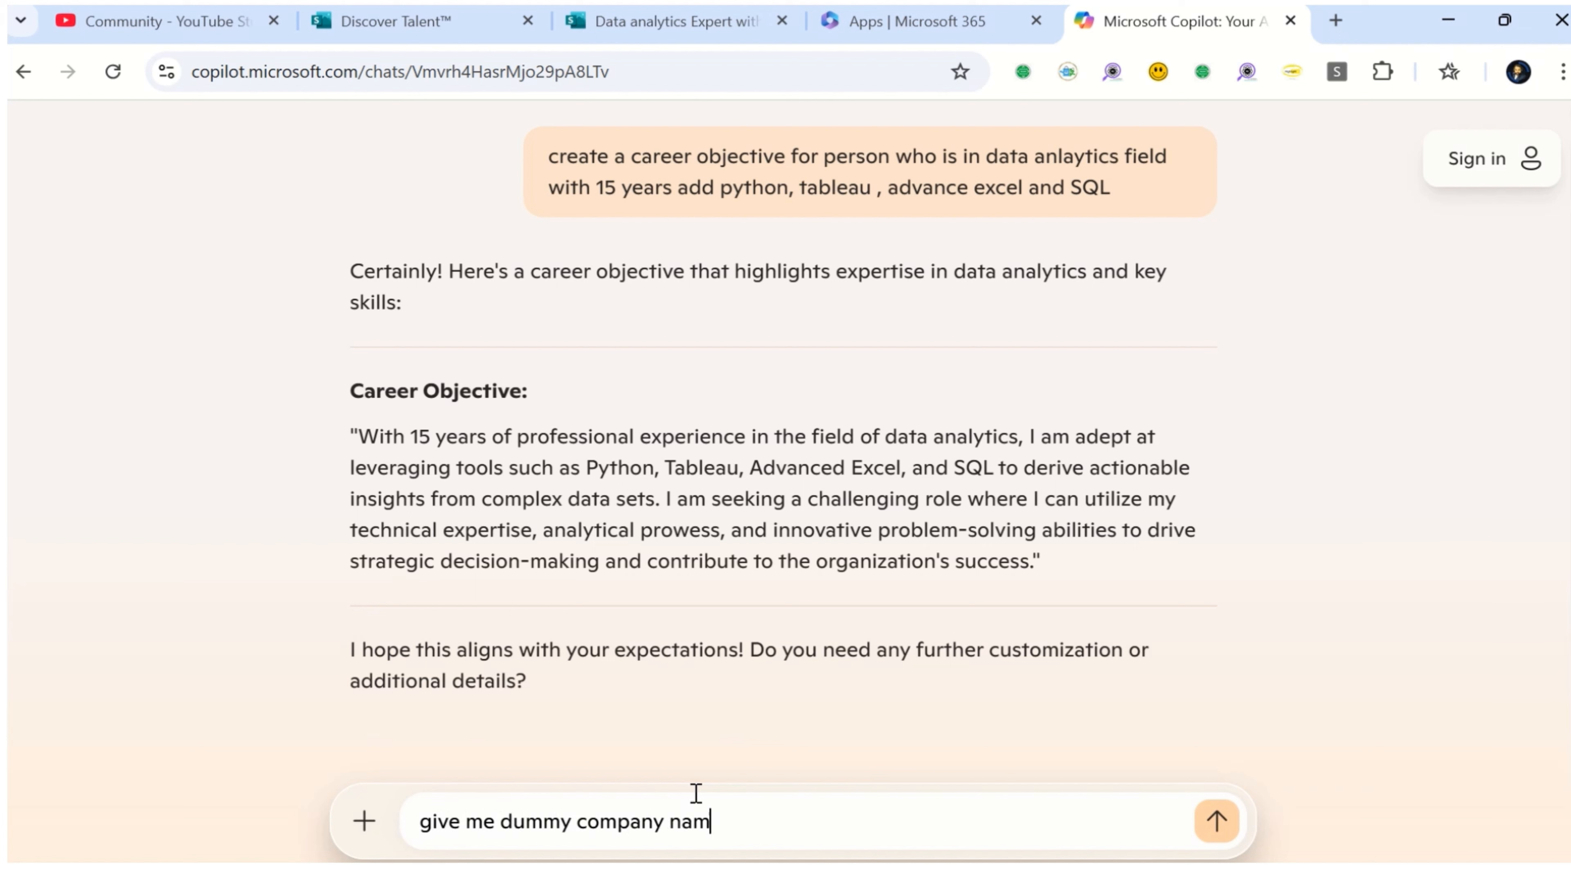
{"action": "type", "text": "e and work experience"}
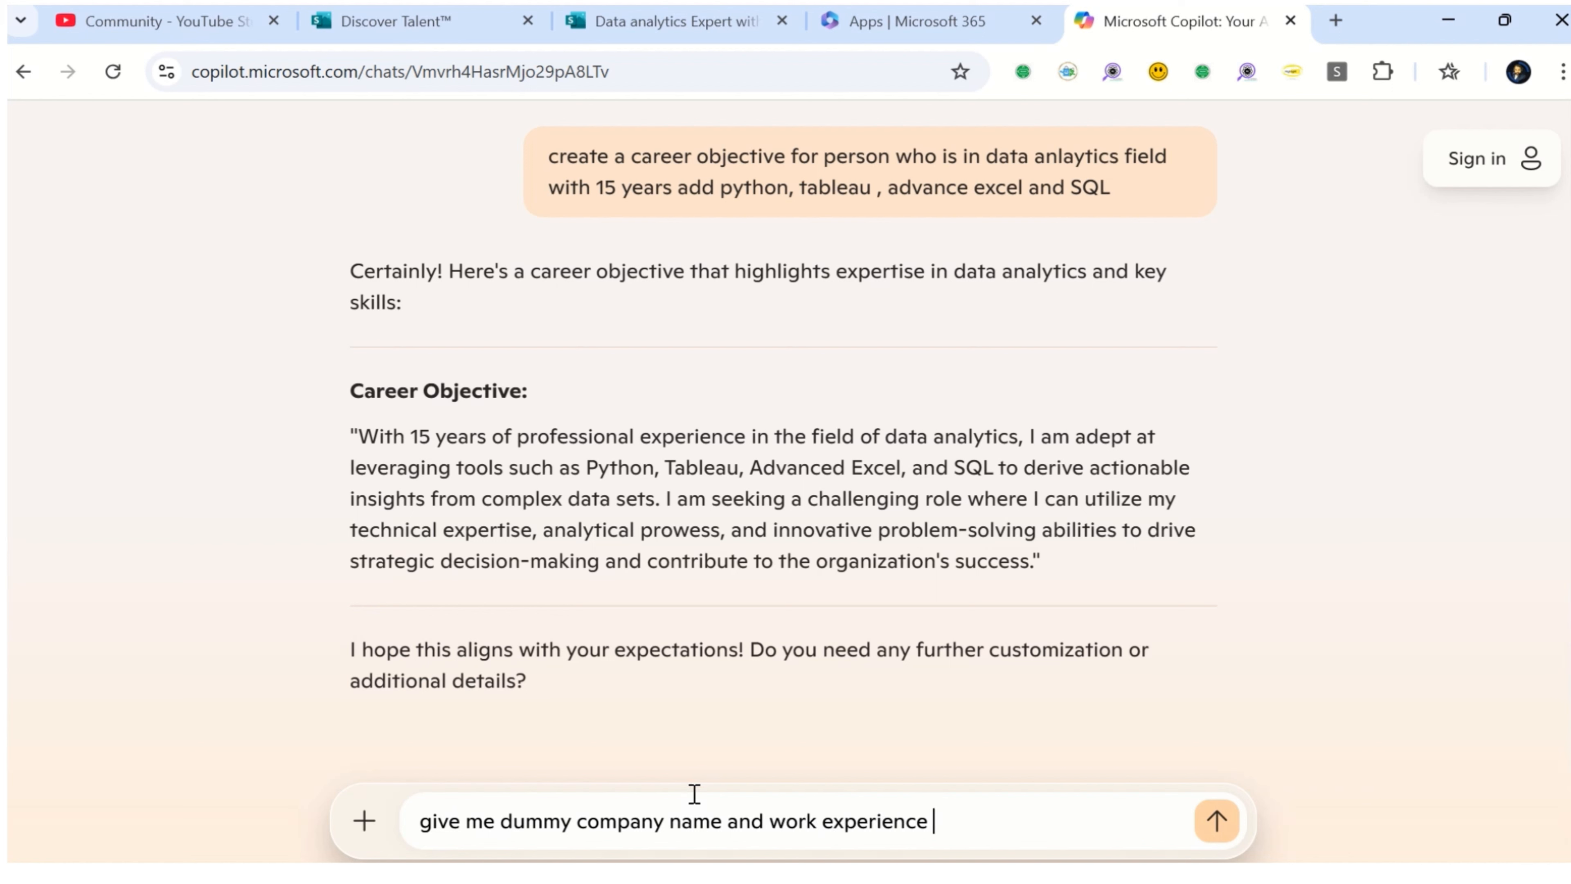
{"action": "type", "text": " along with acc"}
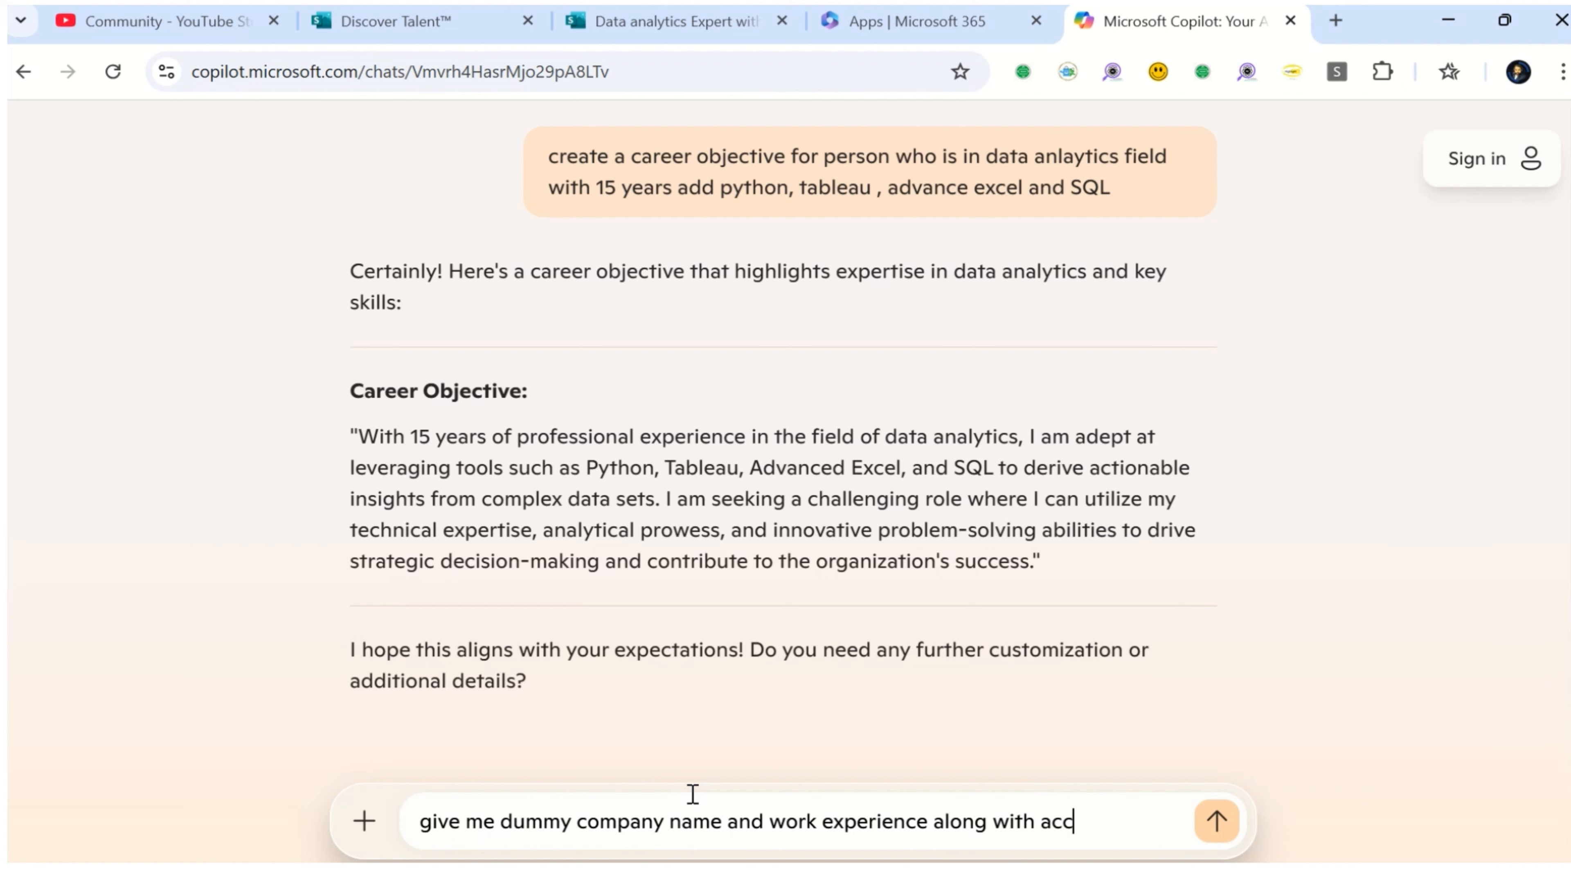
{"action": "type", "text": "omplishment"}
{"action": "key", "text": "Return"}
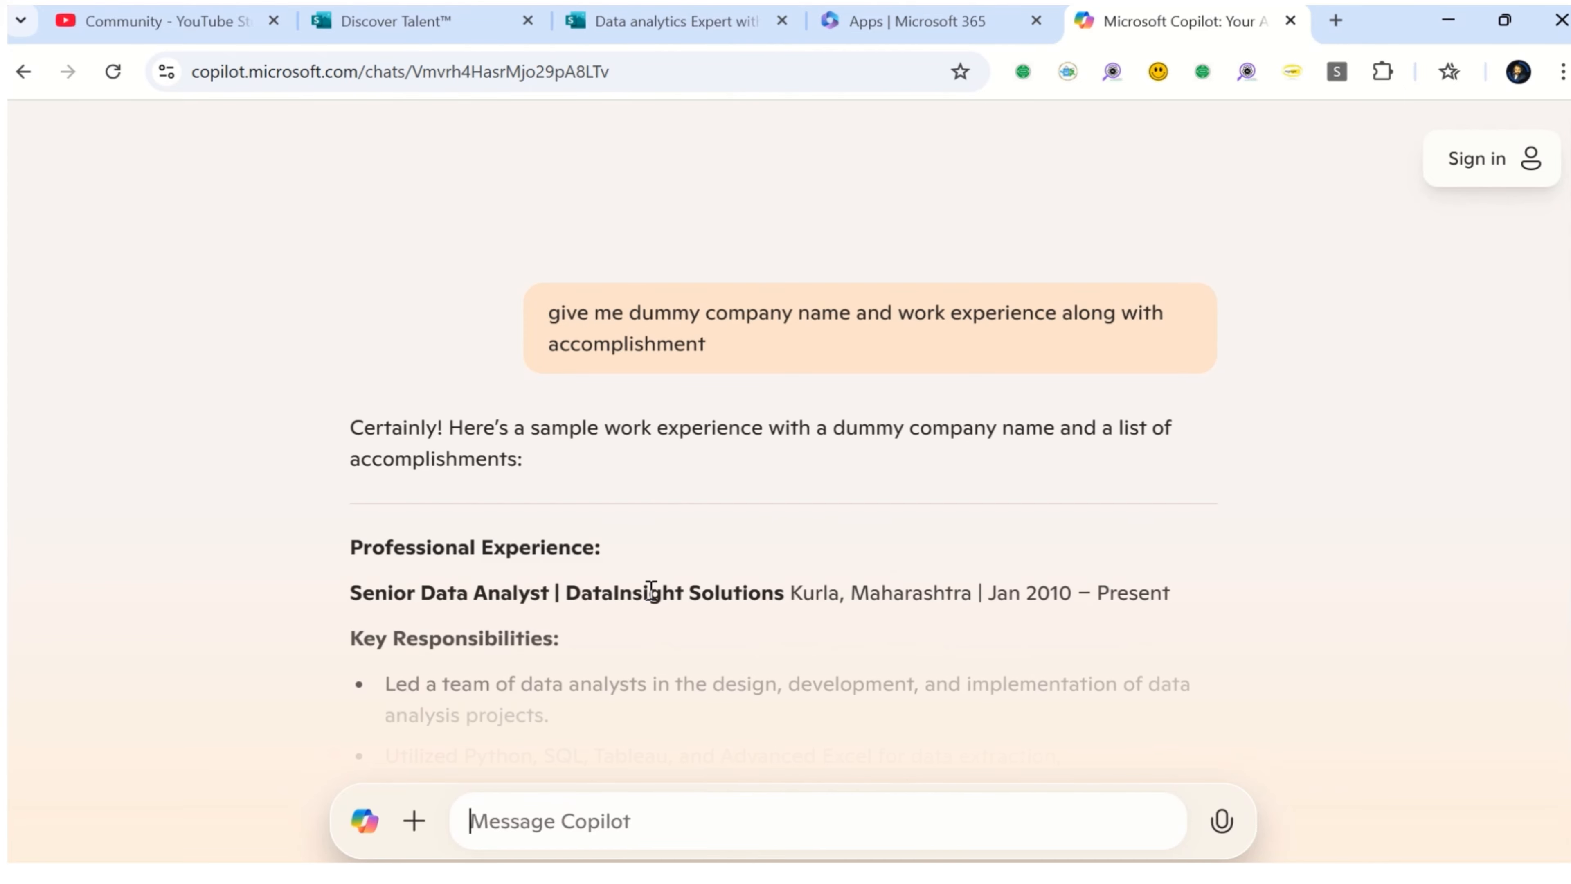
Copy Copilot's work experience from the Senior Data Analyst line through the accomplishments and switch to the resume Sway
{"action": "scroll", "coordinate": [719, 610], "scroll_direction": "down", "scroll_amount": 5}
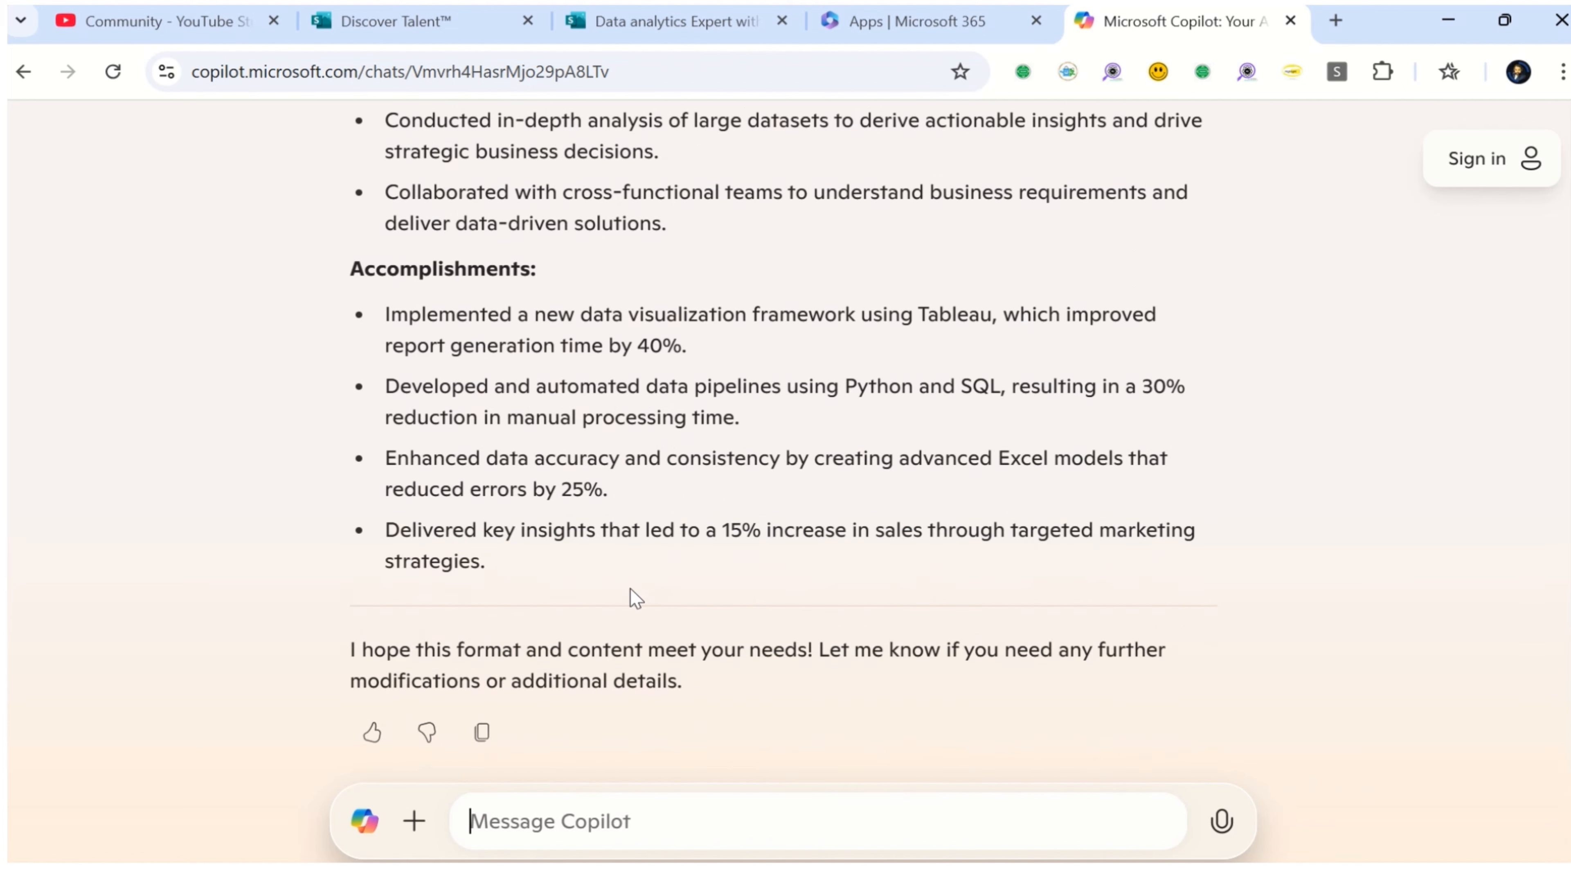
{"action": "left_click_drag", "start_coordinate": [608, 489], "coordinate": [452, 489]}
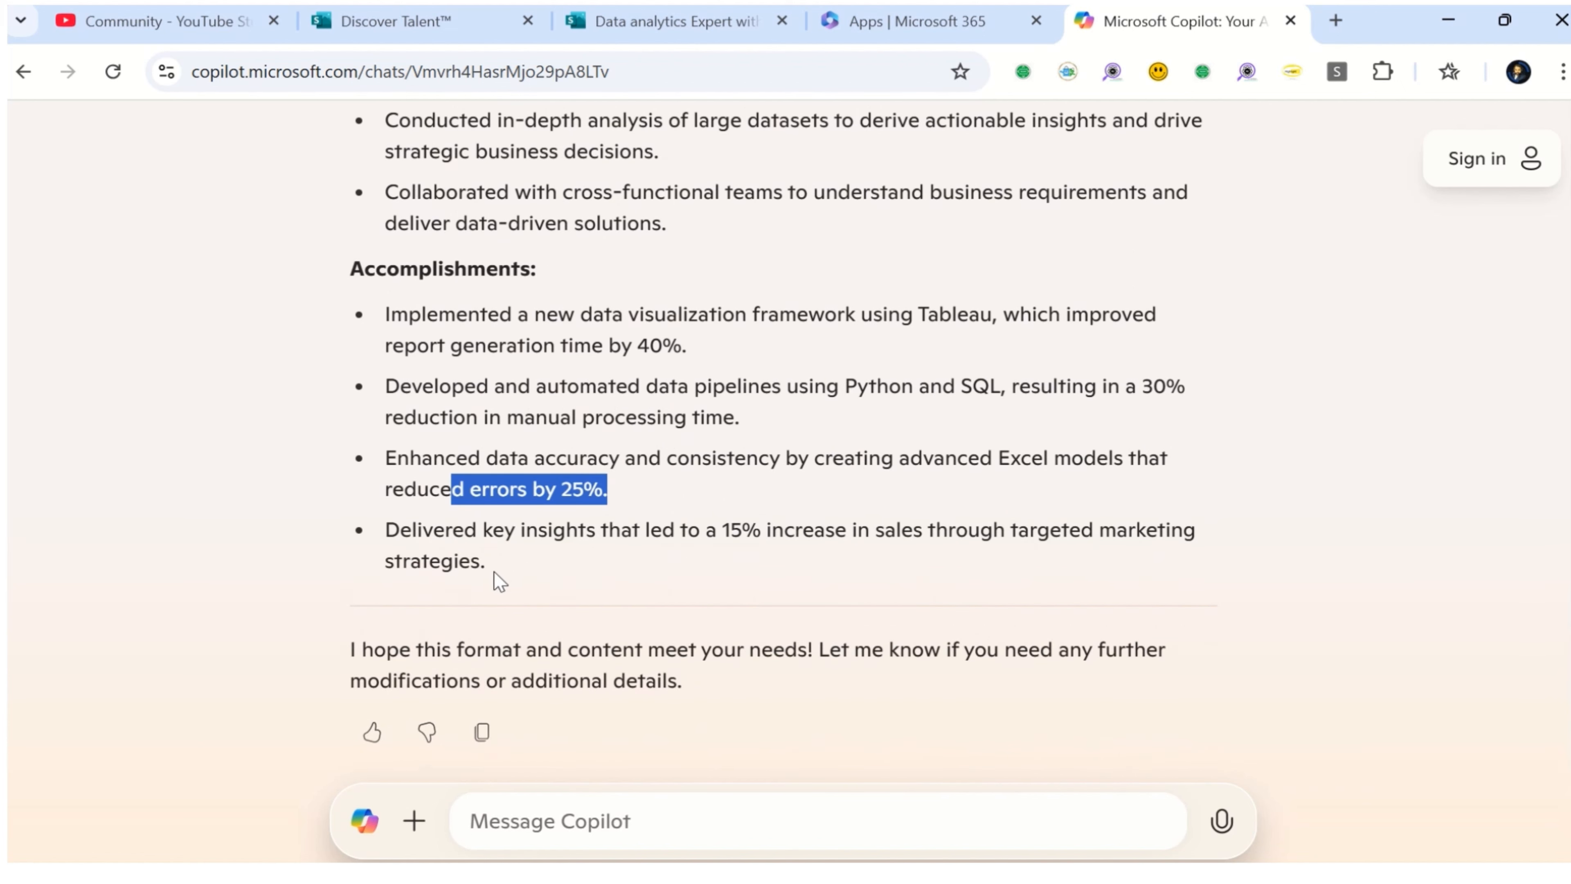
{"action": "left_click_drag", "start_coordinate": [495, 573], "coordinate": [381, 496]}
{"action": "left_click", "coordinate": [397, 495]}
{"action": "scroll", "coordinate": [407, 467], "scroll_direction": "up", "scroll_amount": 7}
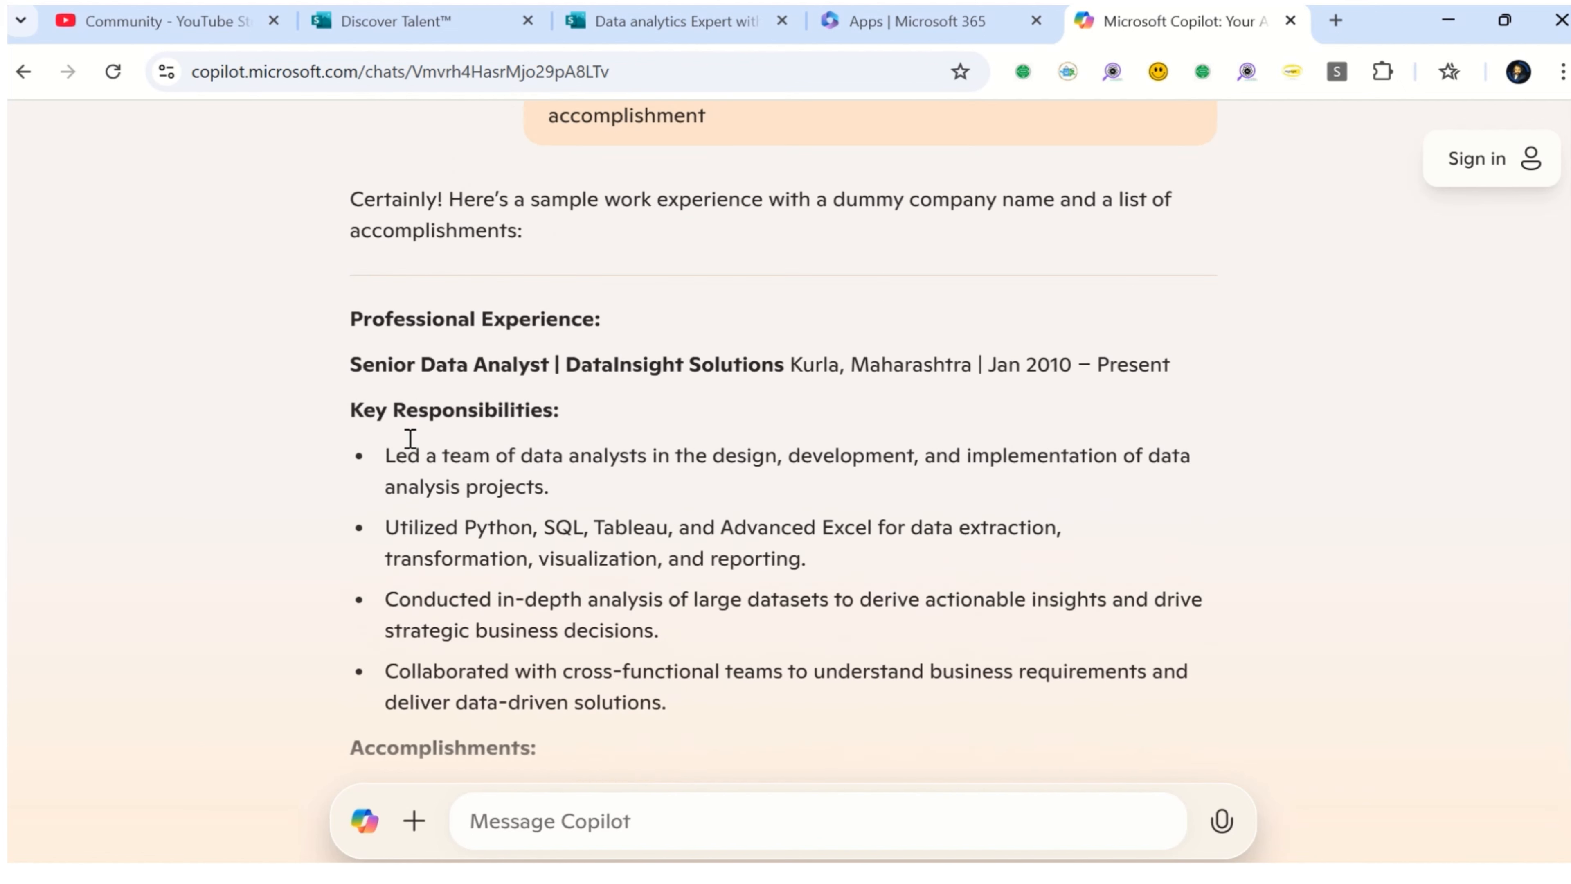
{"action": "left_click", "coordinate": [373, 366]}
{"action": "left_click", "coordinate": [367, 372], "text": "shift"}
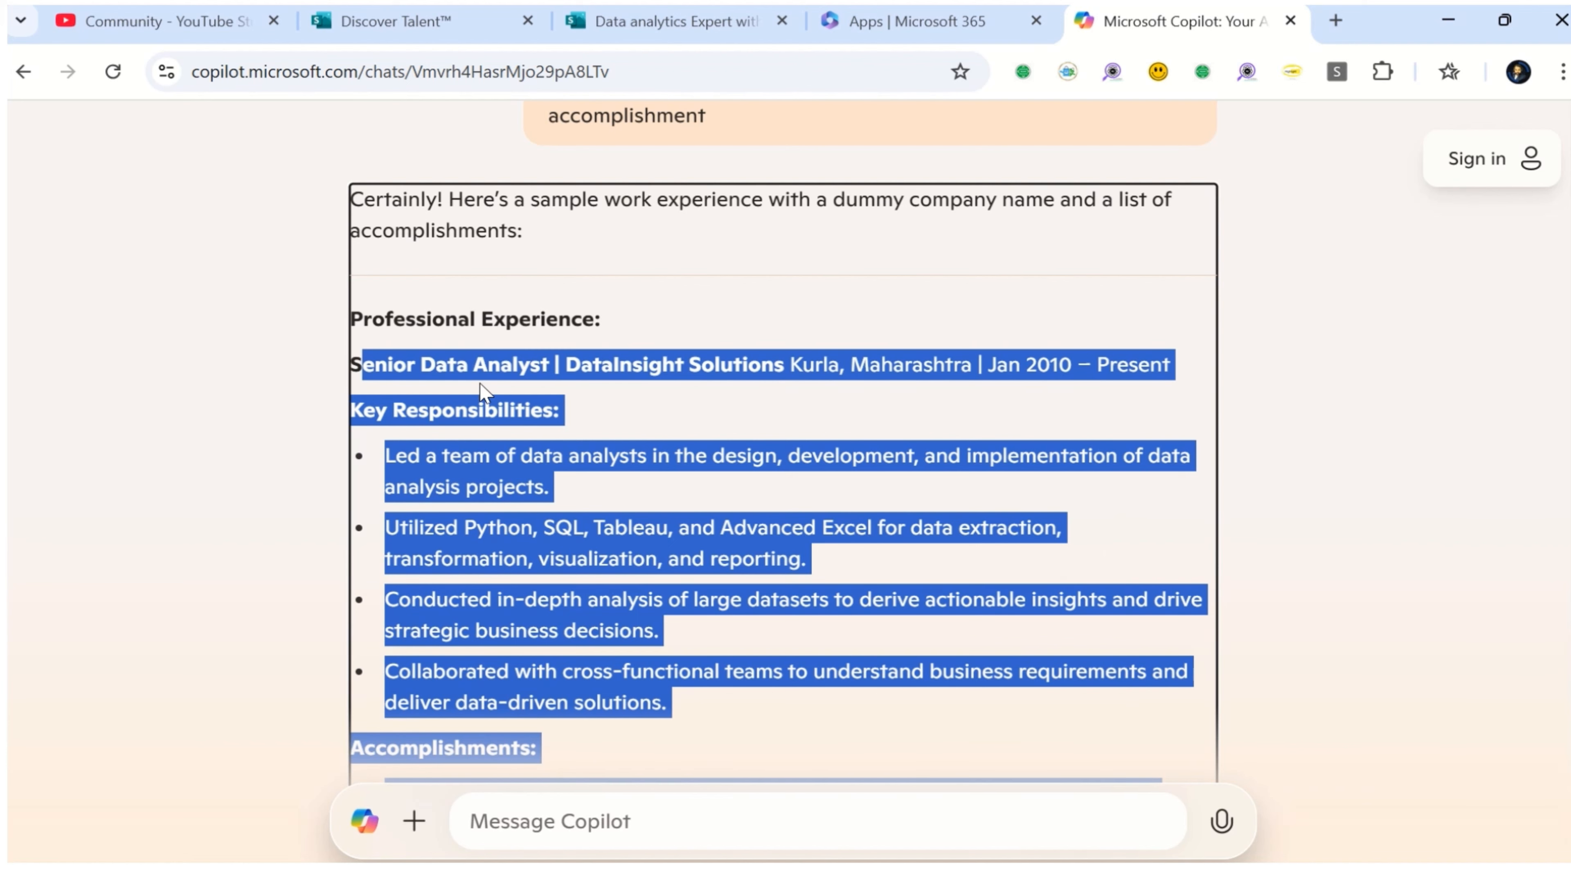
{"action": "left_click", "coordinate": [352, 365], "text": "shift"}
{"action": "left_click", "coordinate": [684, 23]}
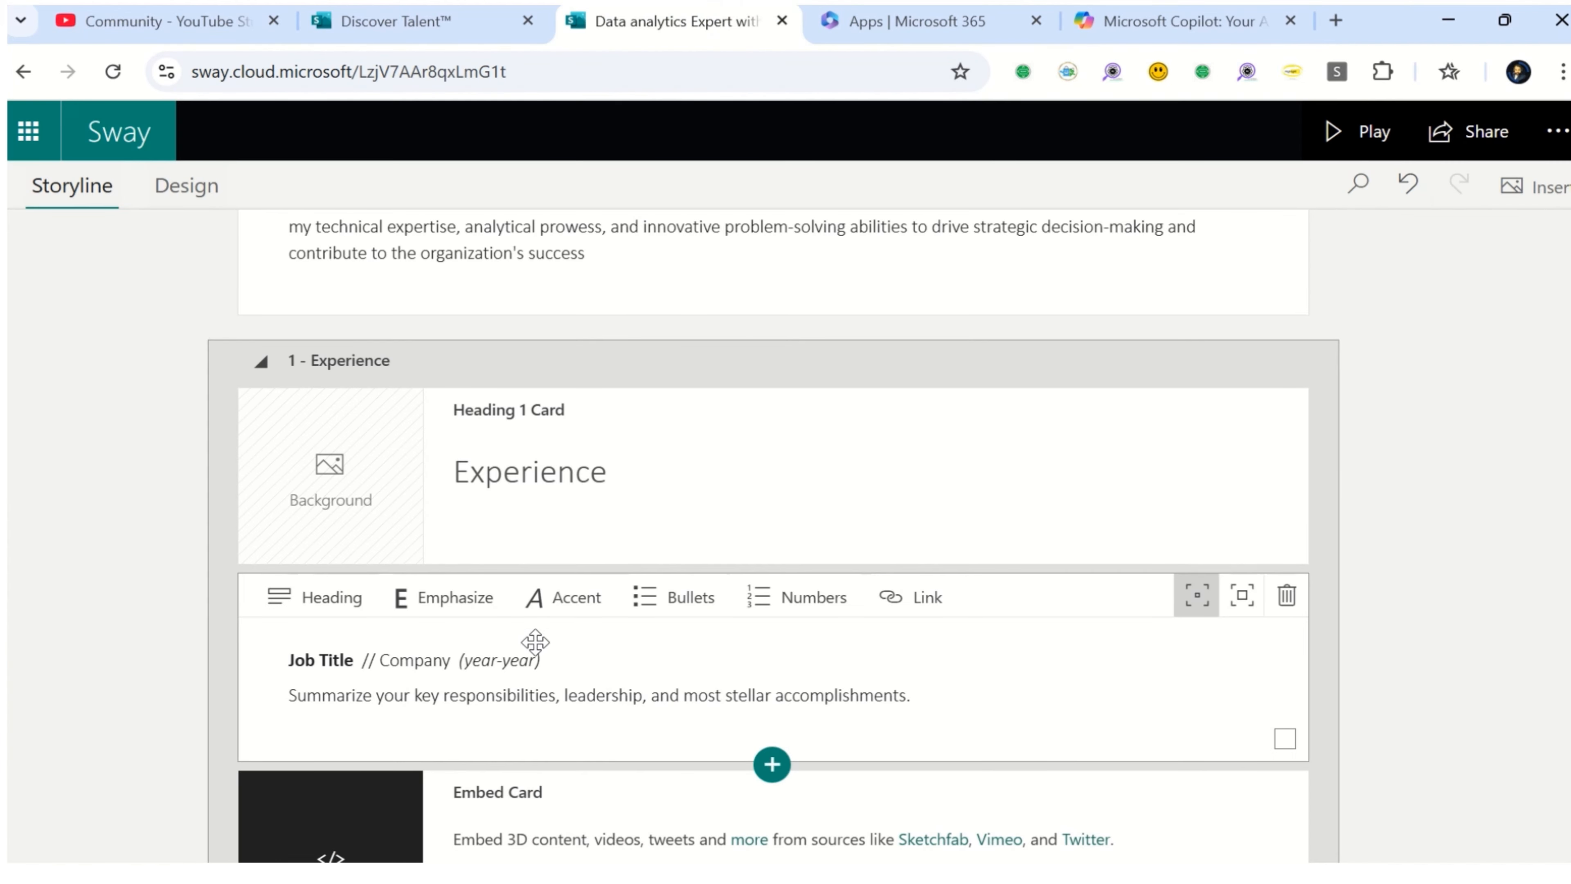
Delete all placeholder job title text cards and embed cards beneath the Experience heading
{"action": "left_click", "coordinate": [564, 718]}
{"action": "left_click", "coordinate": [864, 713]}
{"action": "left_click_drag", "start_coordinate": [923, 701], "coordinate": [224, 671]}
{"action": "left_click", "coordinate": [333, 659]}
{"action": "left_click", "coordinate": [1306, 608]}
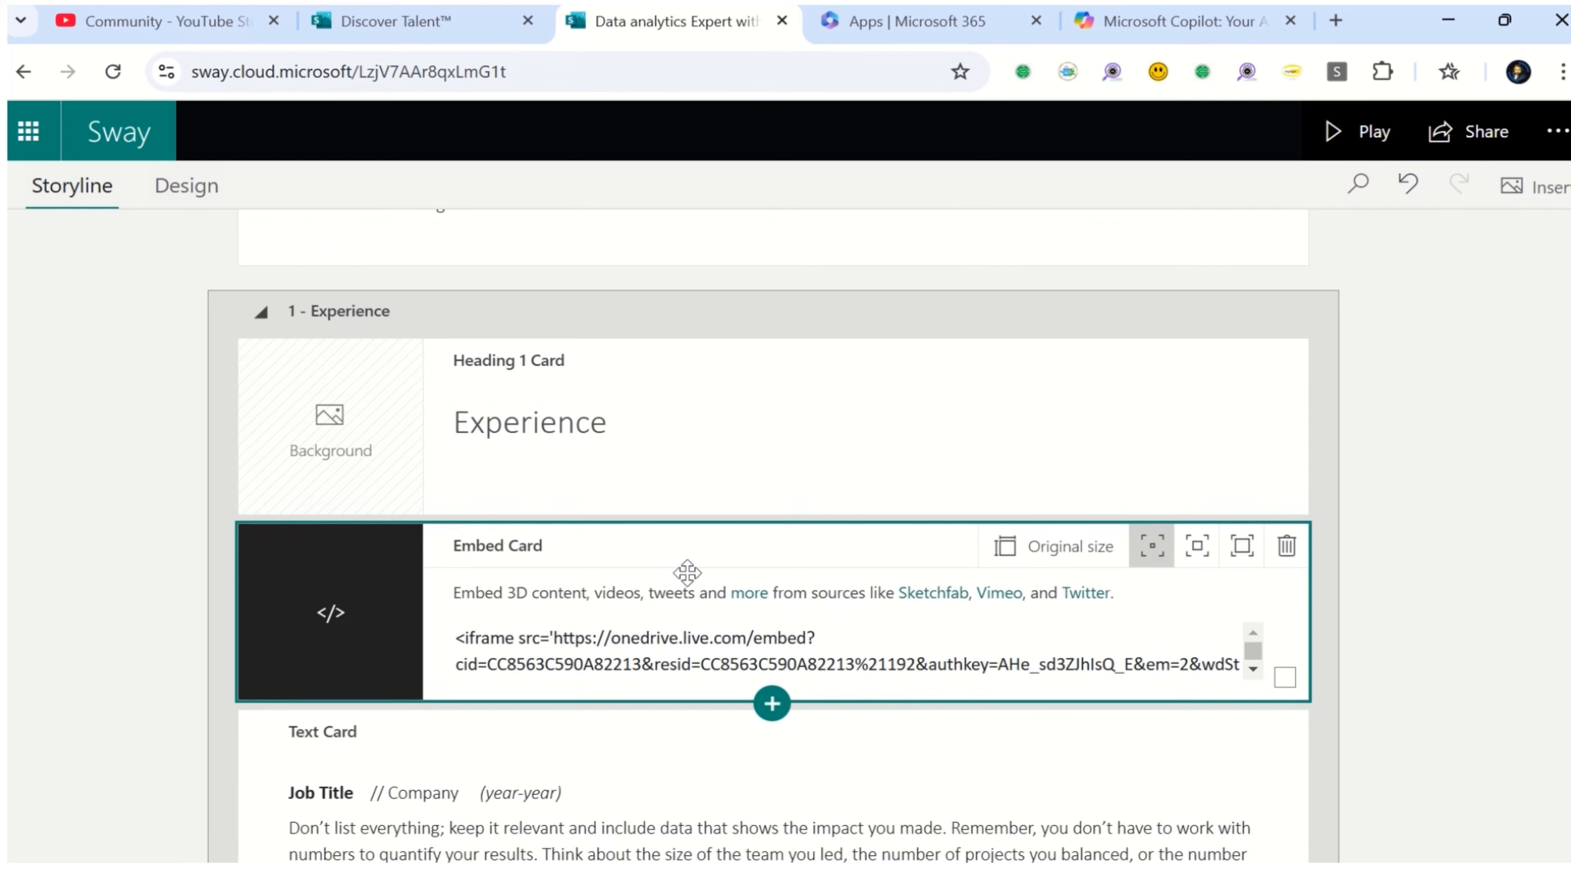
{"action": "scroll", "coordinate": [619, 582], "scroll_direction": "down", "scroll_amount": 3}
{"action": "left_click", "coordinate": [1280, 516]}
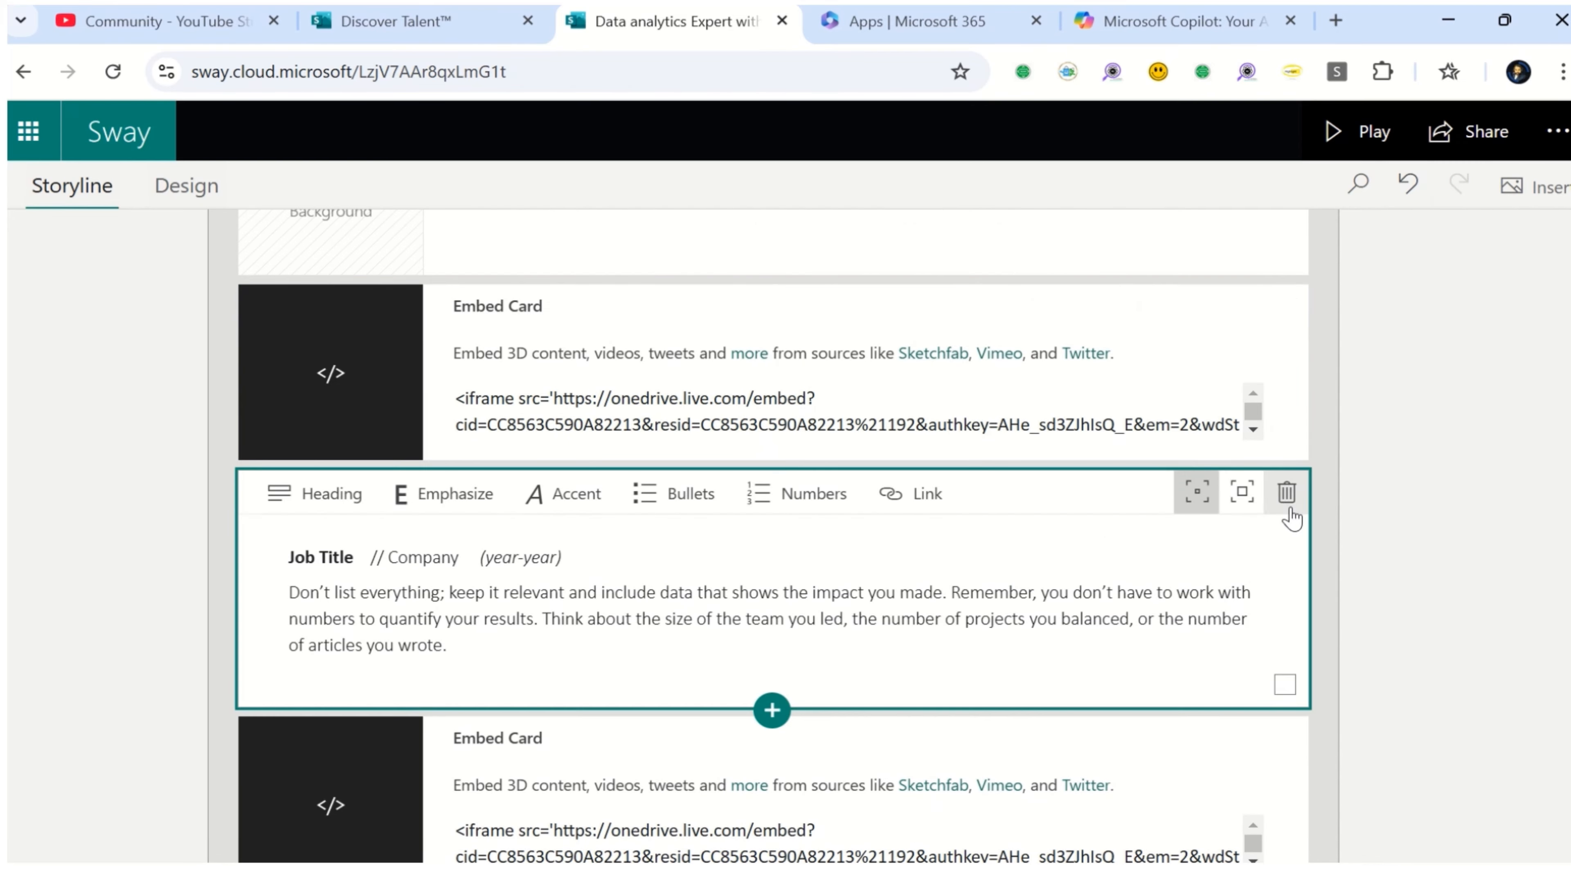
{"action": "left_click", "coordinate": [1290, 502]}
{"action": "left_click", "coordinate": [1293, 506]}
{"action": "left_click", "coordinate": [1287, 375]}
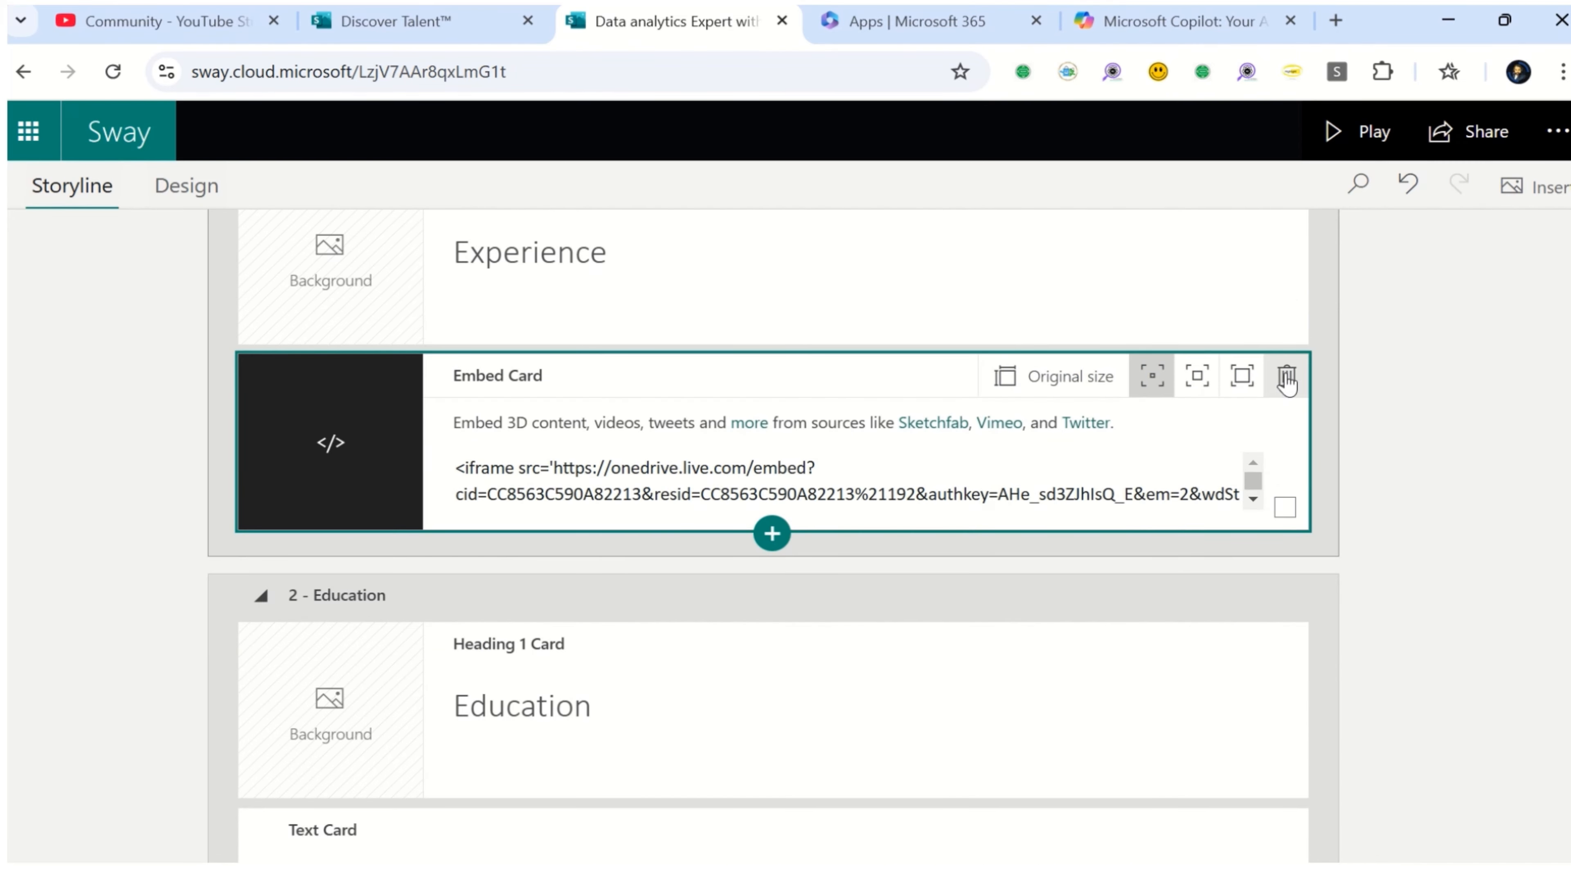
Insert a text card beneath the Experience heading and paste Copilot's Senior Data Analyst work experience with responsibilities and accomplishments into it
{"action": "left_click", "coordinate": [772, 537]}
{"action": "left_click", "coordinate": [656, 593]}
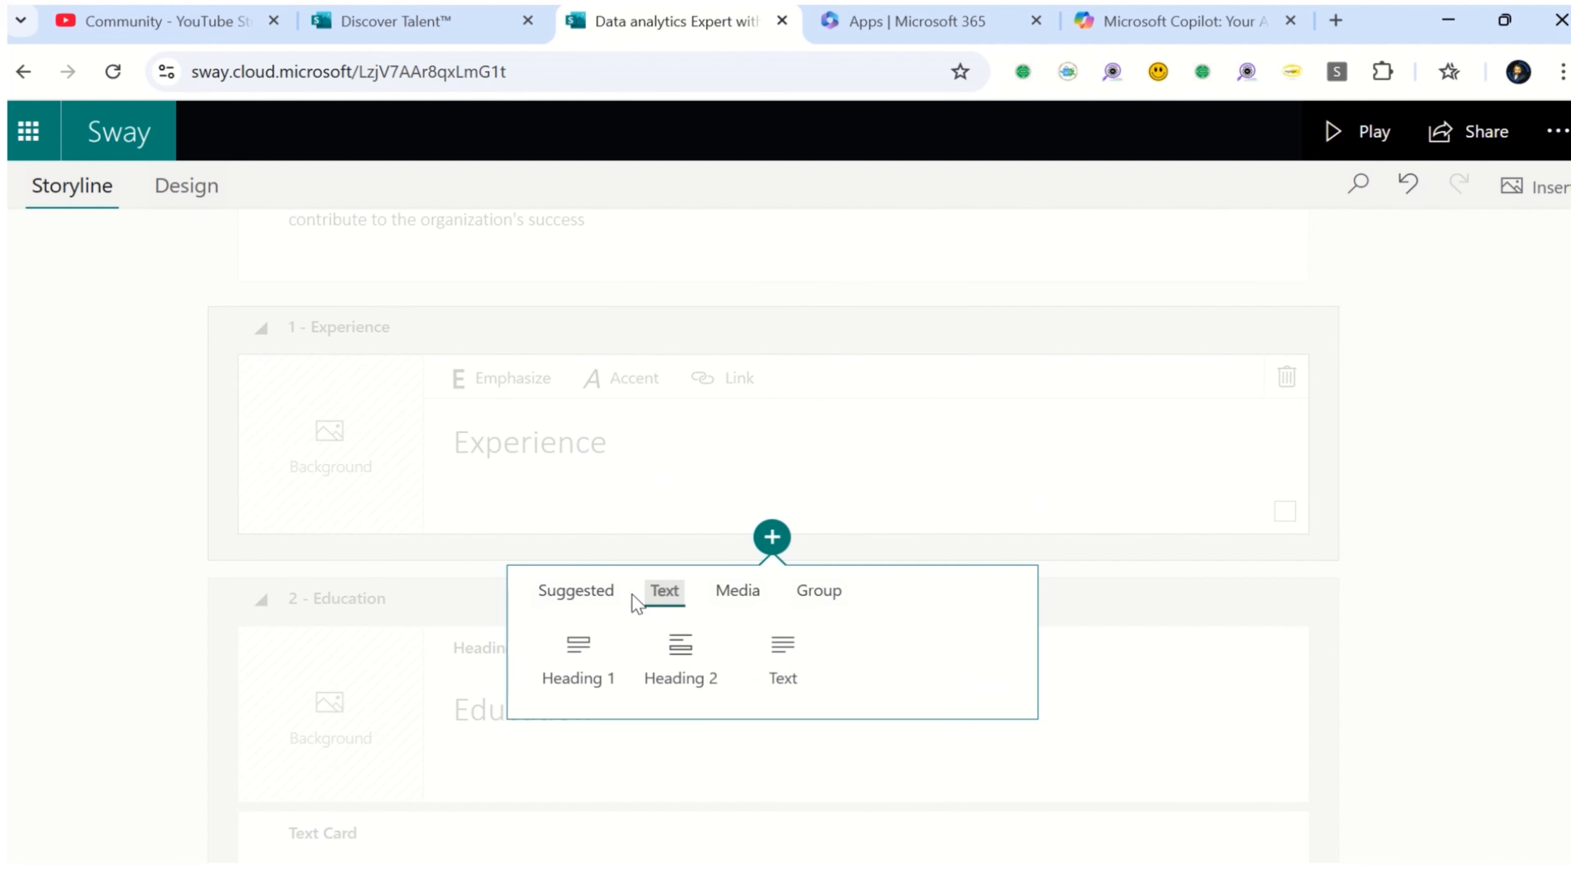
{"action": "left_click", "coordinate": [590, 656]}
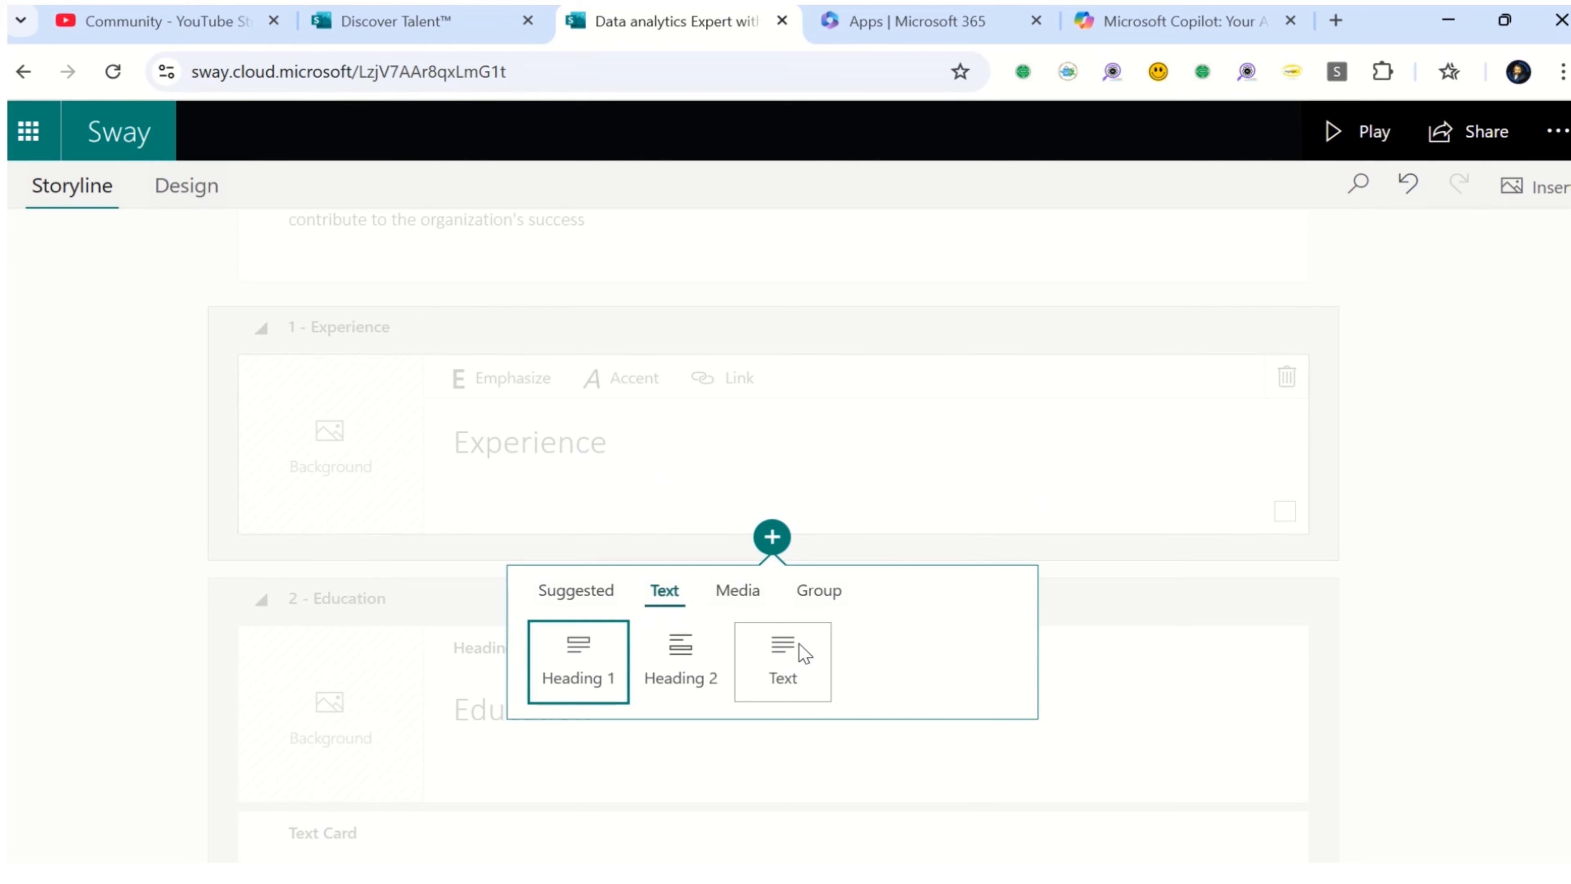
{"action": "left_click", "coordinate": [780, 646]}
{"action": "type", "text": "Senior Data Analyst | DataInsight Solutions Kurla, Maharashtra | Jan 2010 – Present Key Responsibilities: Led a team of data analysts in the design, development, and implementation of data analysis projects. Utilized Python, SQL, Tableau, and Advanced Excel for data extraction, transformation, visualization, and reporting. Conducted in-depth analysis of large datasets to derive actionable insights and drive strategic business decisions. Collaborated with cross-functional teams to understand business requirements and deliver data-driven solutions. Accomplishments: Implemented a new data visualization framework using Tableau, which improved report generation time by 40%. Developed and automated data pipelines using Python and SQL, resulting in a 30% reduction in manual processing time. Enhanced data accuracy and consistency by creating advanced Excel models that reduced errors by 25%. Delivered key insights that led to a 15% increase in sales through targeted marketing strategies."}
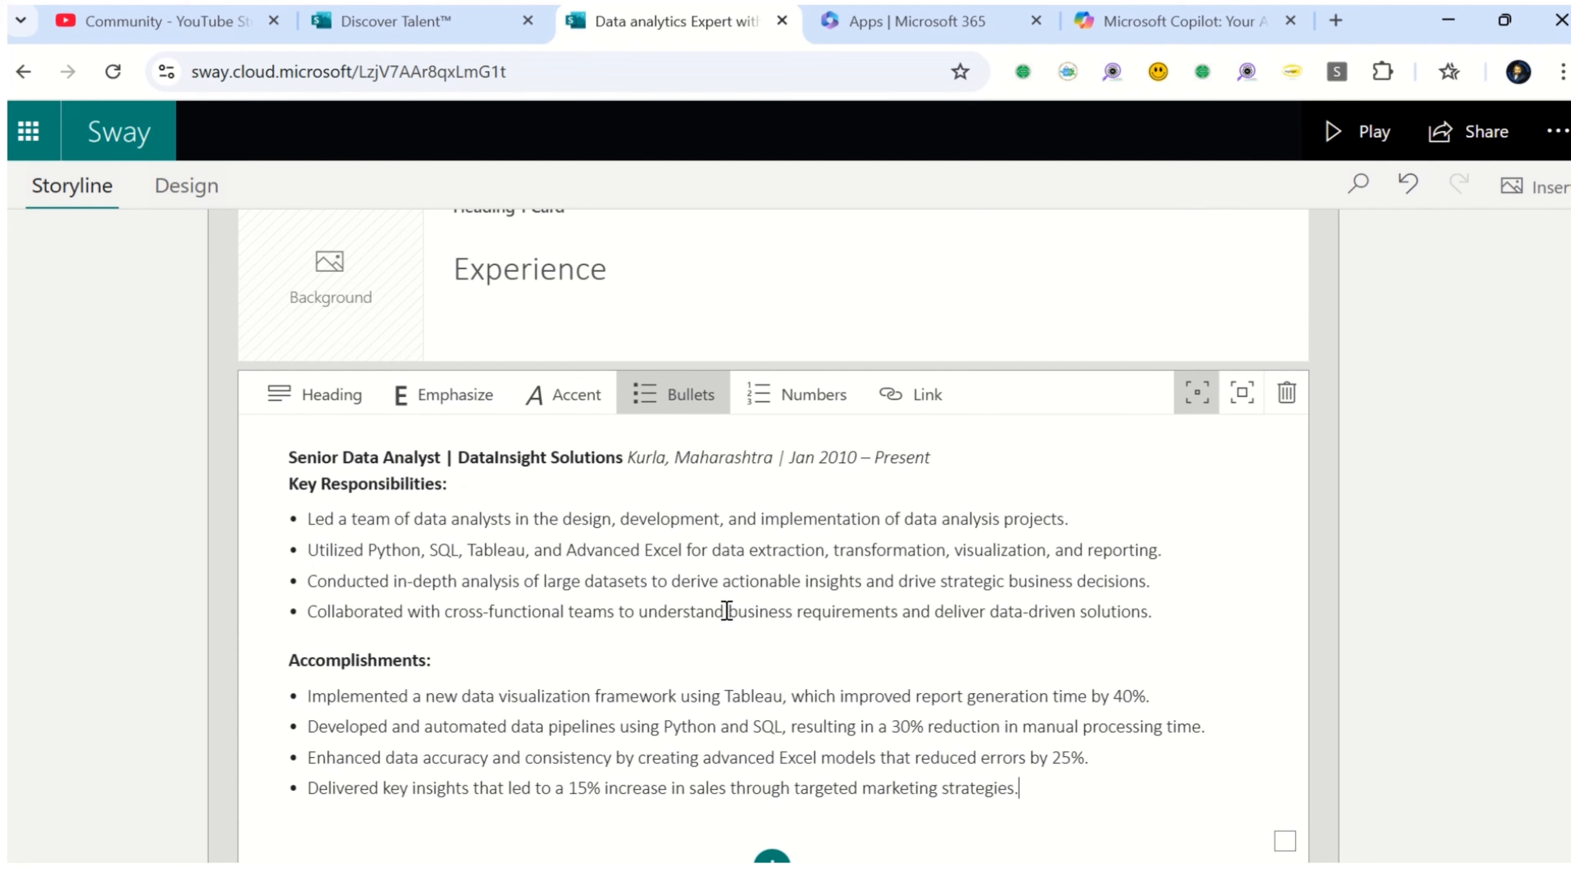
Search suggested images for "job" and set the 800 x 532 photo of hands on a laptop as the Experience heading's background
{"action": "scroll", "coordinate": [704, 653], "scroll_direction": "up", "scroll_amount": 3}
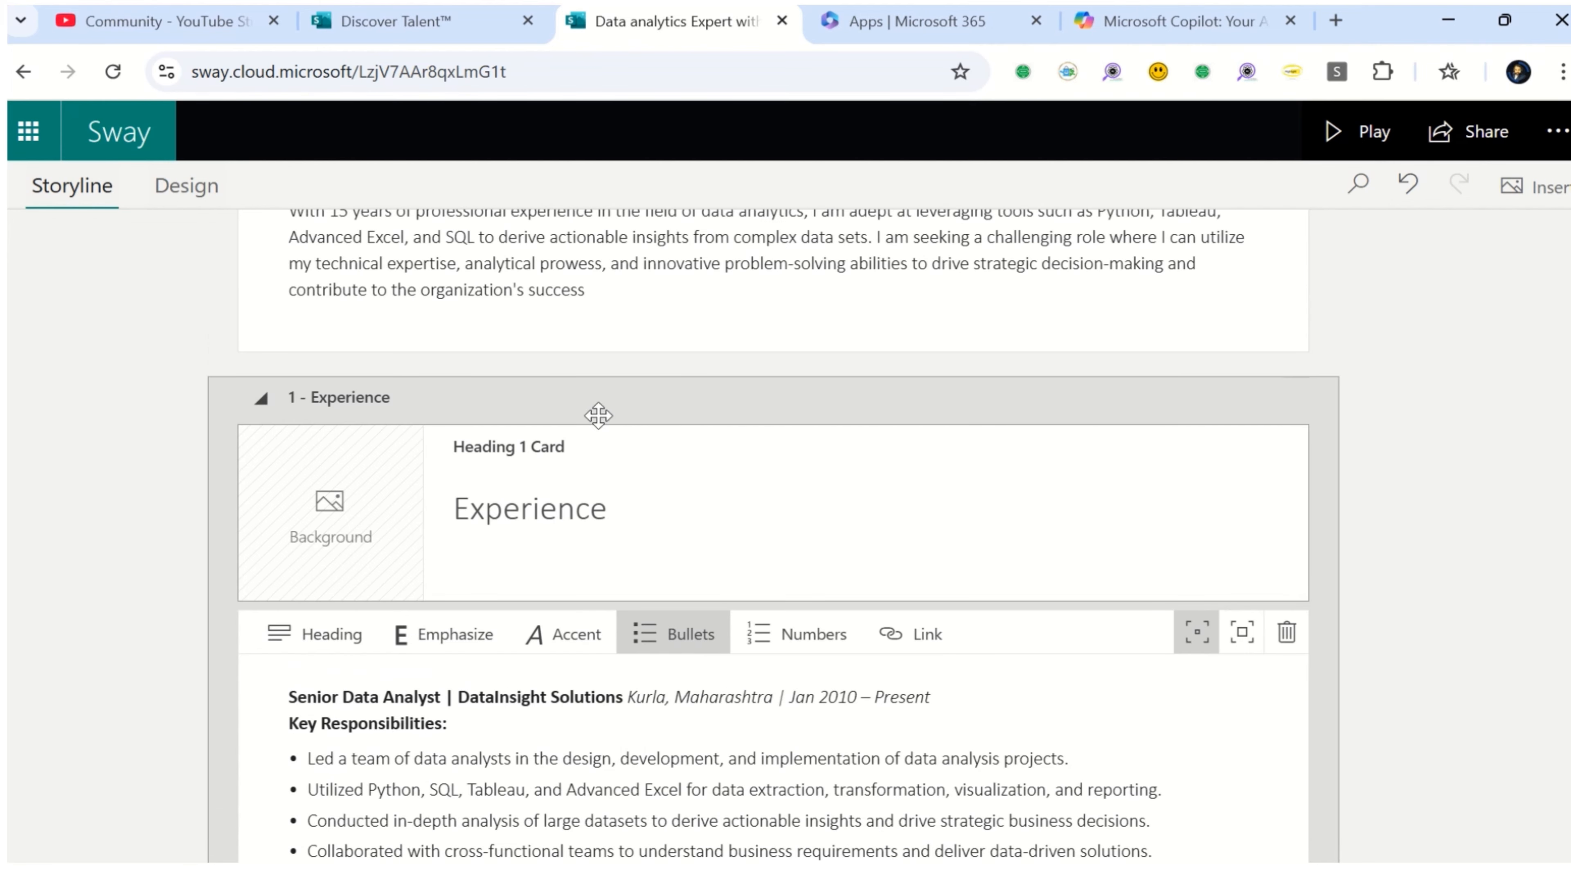
{"action": "left_click", "coordinate": [388, 536]}
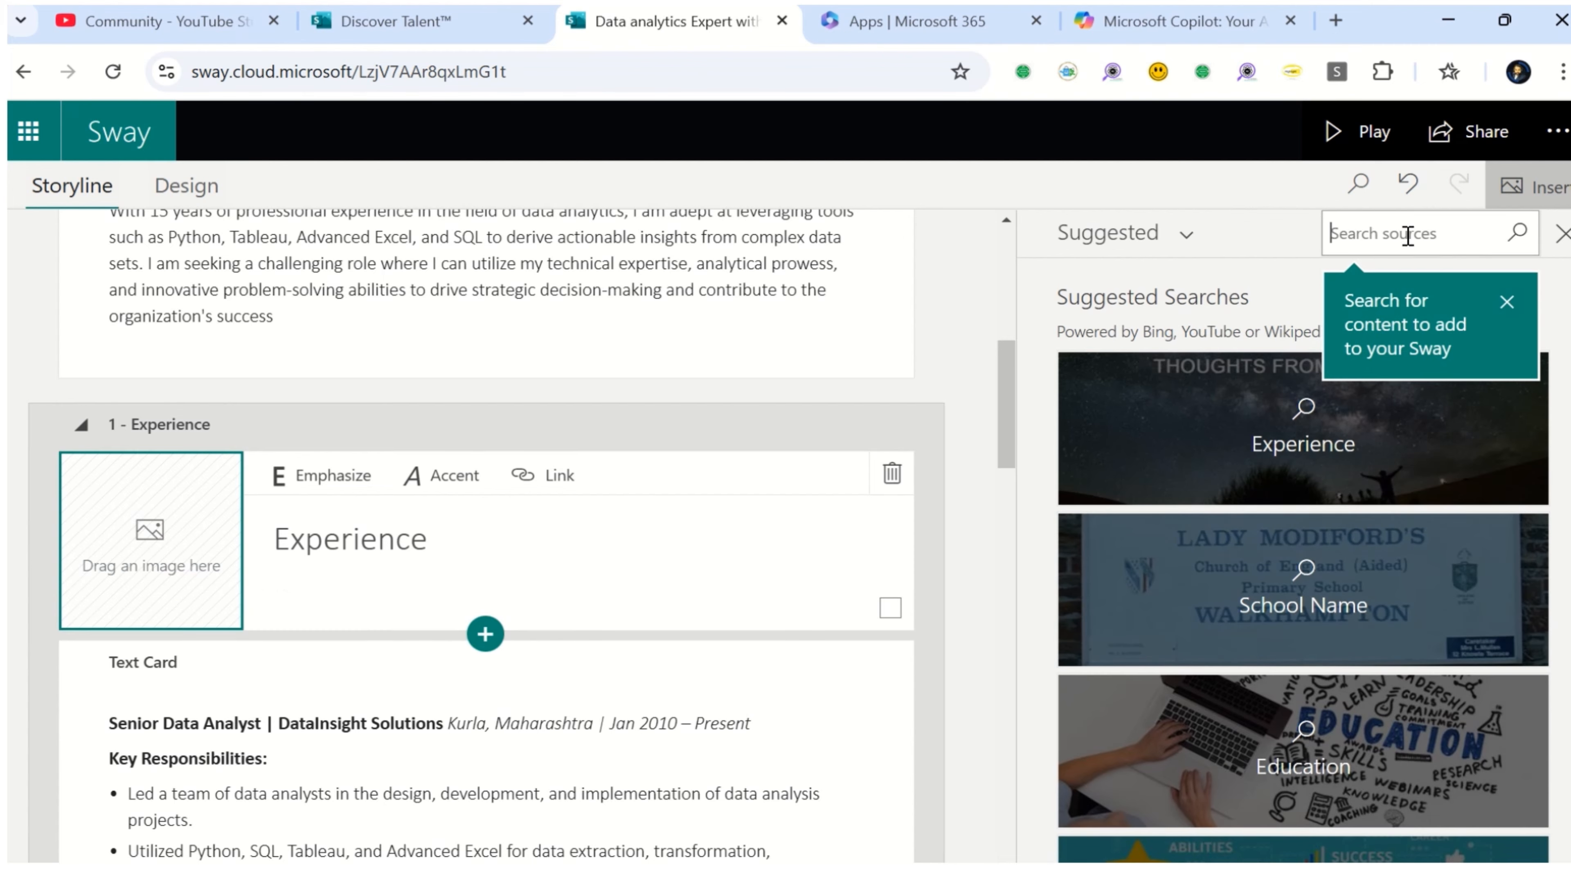
{"action": "type", "text": "job"}
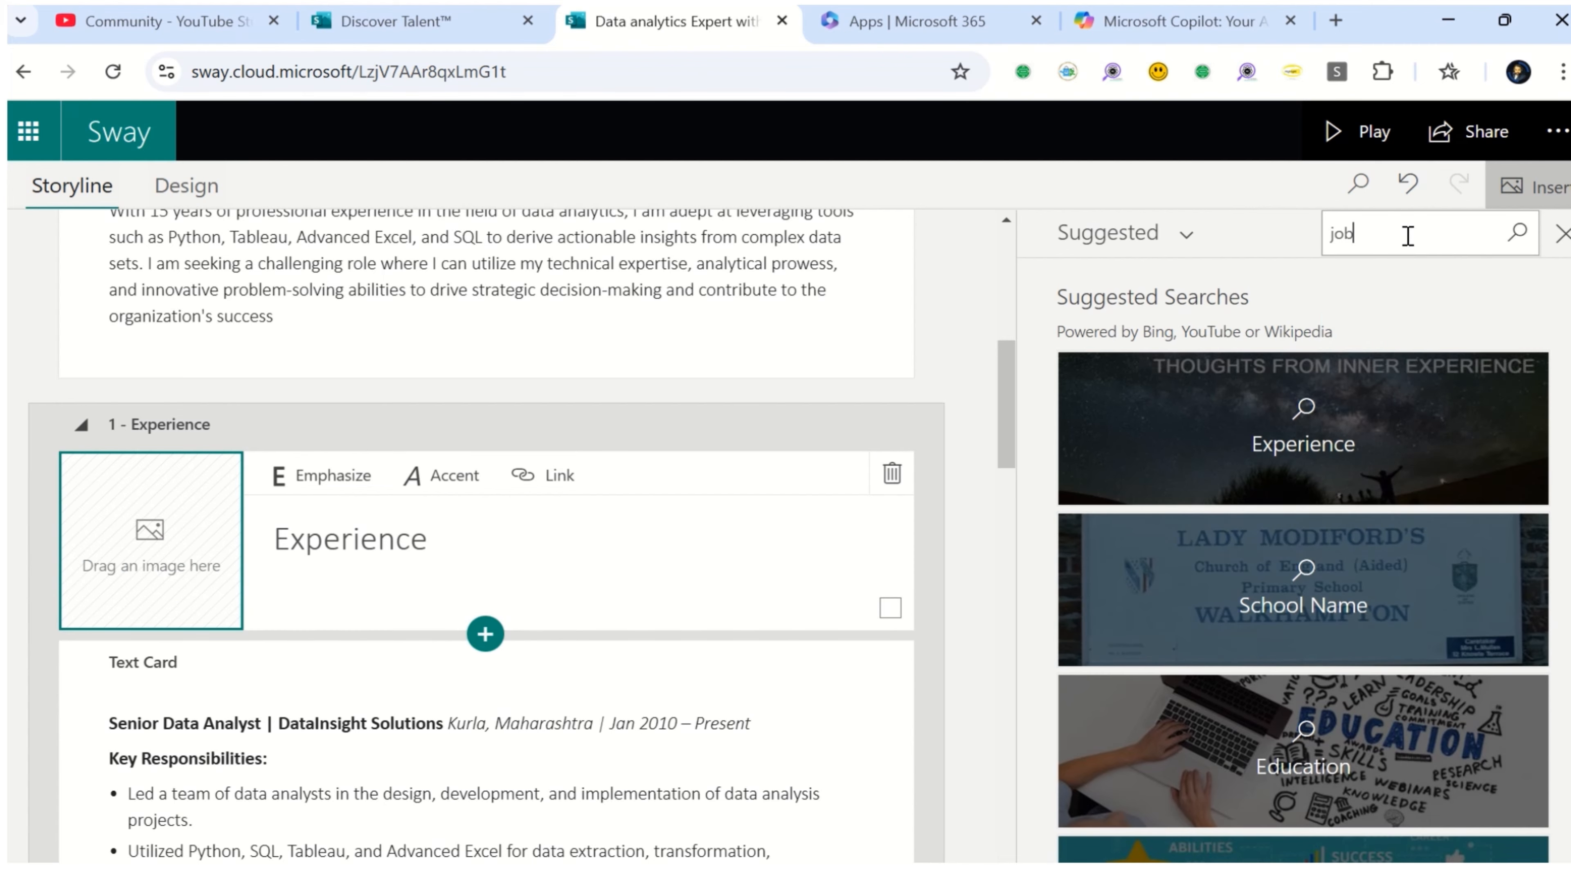
{"action": "key", "text": "Return"}
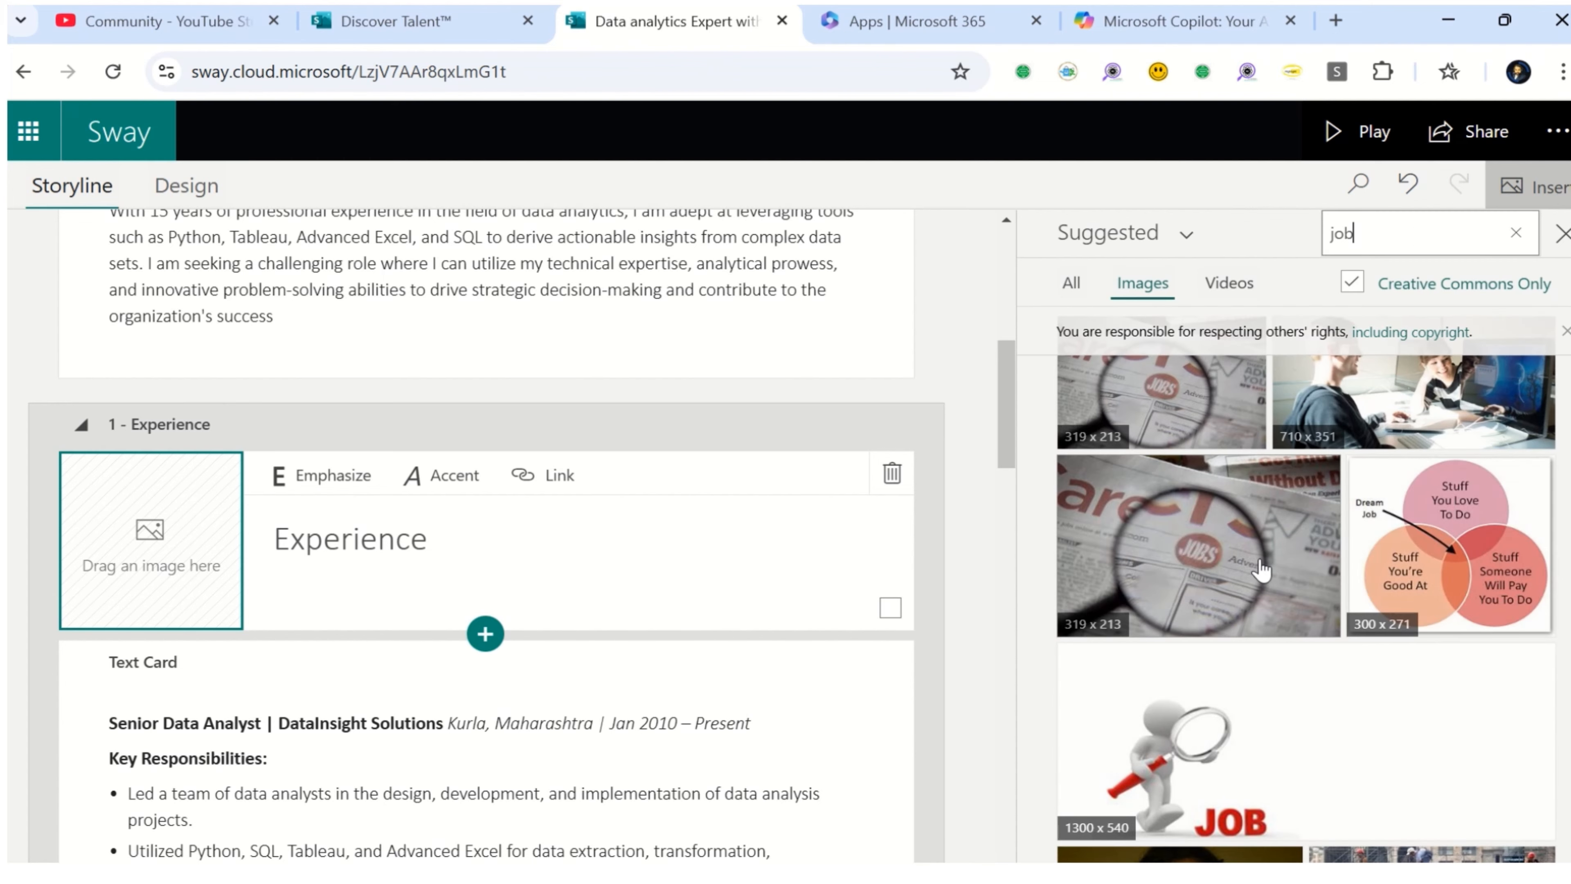
{"action": "scroll", "coordinate": [1280, 573], "scroll_direction": "down", "scroll_amount": 5}
{"action": "scroll", "coordinate": [1281, 570], "scroll_direction": "down", "scroll_amount": 6}
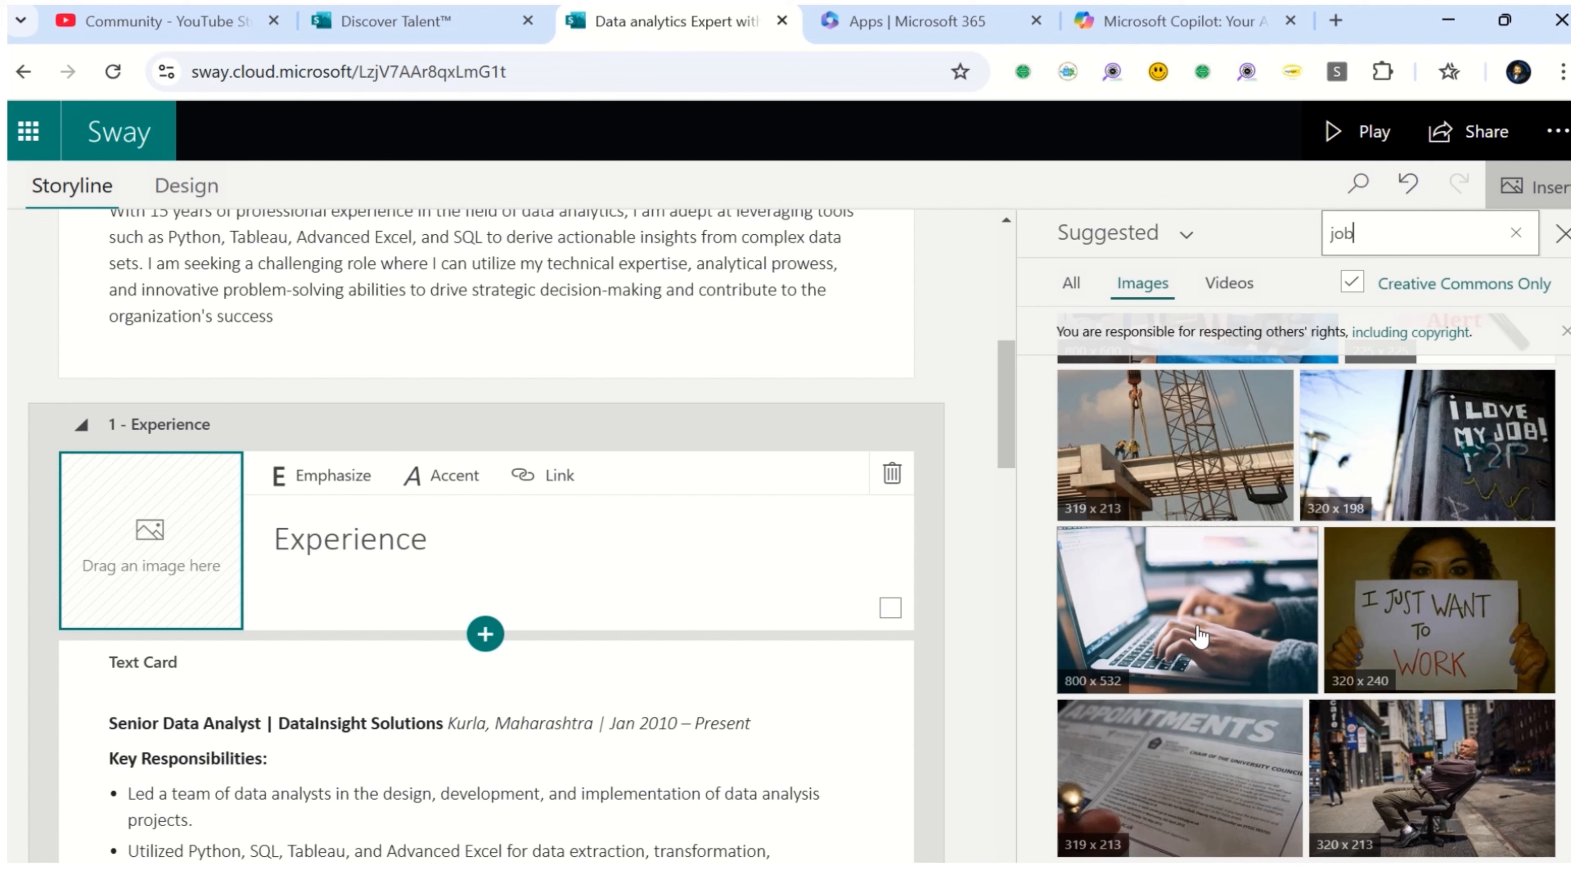
{"action": "left_click", "coordinate": [1199, 637]}
{"action": "left_click", "coordinate": [1460, 233]}
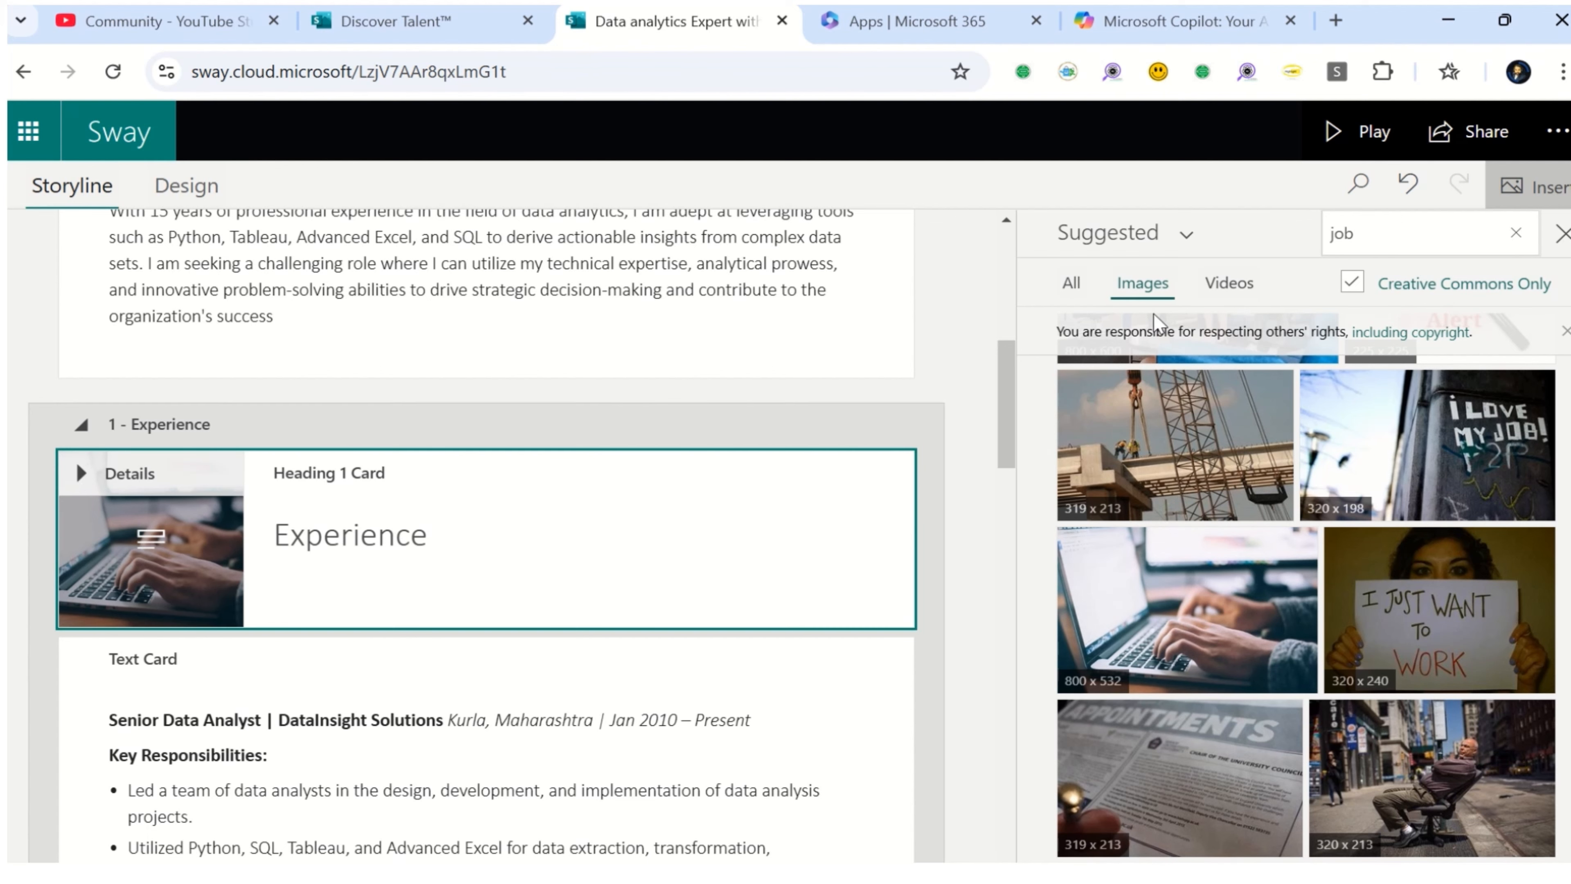
{"action": "scroll", "coordinate": [1470, 374], "scroll_direction": "up", "scroll_amount": 4}
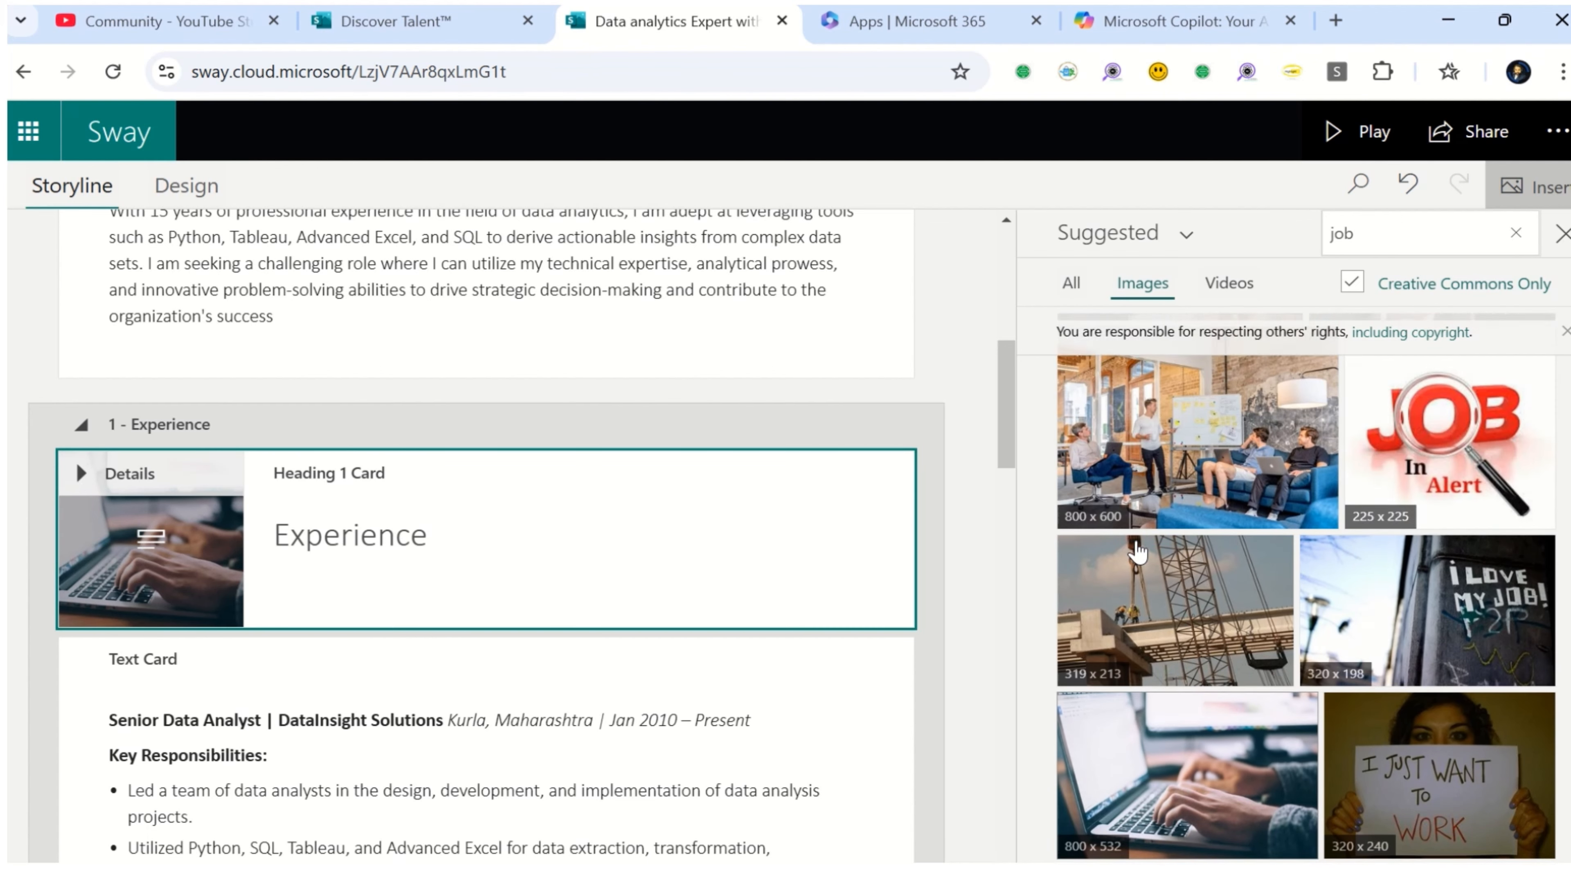
{"action": "left_click", "coordinate": [1553, 245]}
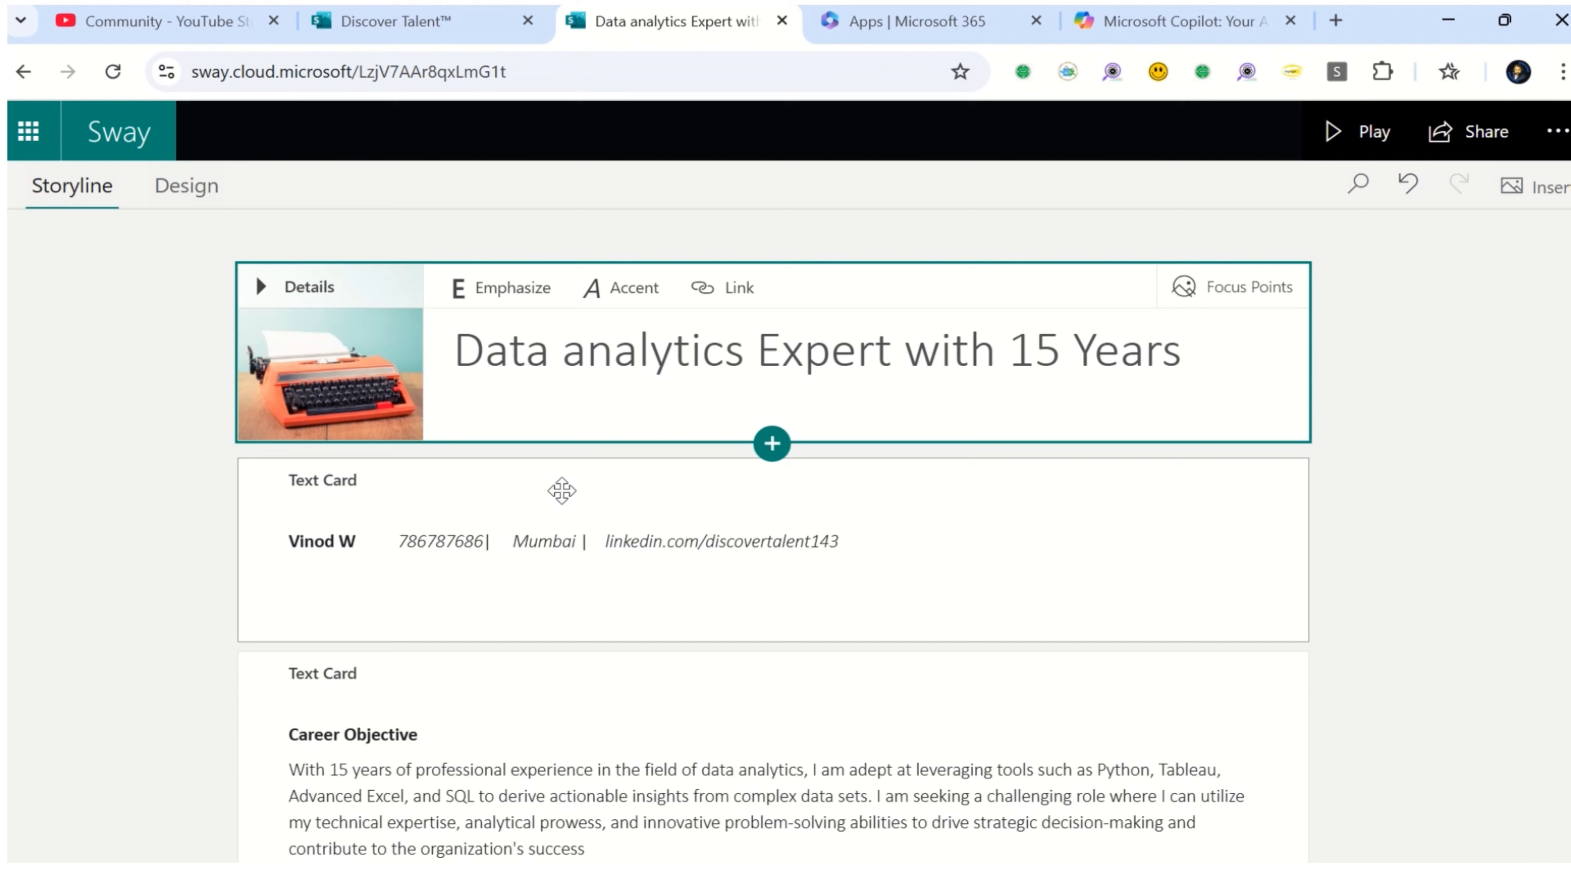
Search suggested images for "education" and set the 1140 x 400 laptop and education doodle picture as the Education heading's background
{"action": "scroll", "coordinate": [598, 526], "scroll_direction": "down", "scroll_amount": 1}
{"action": "scroll", "coordinate": [612, 523], "scroll_direction": "down", "scroll_amount": 3}
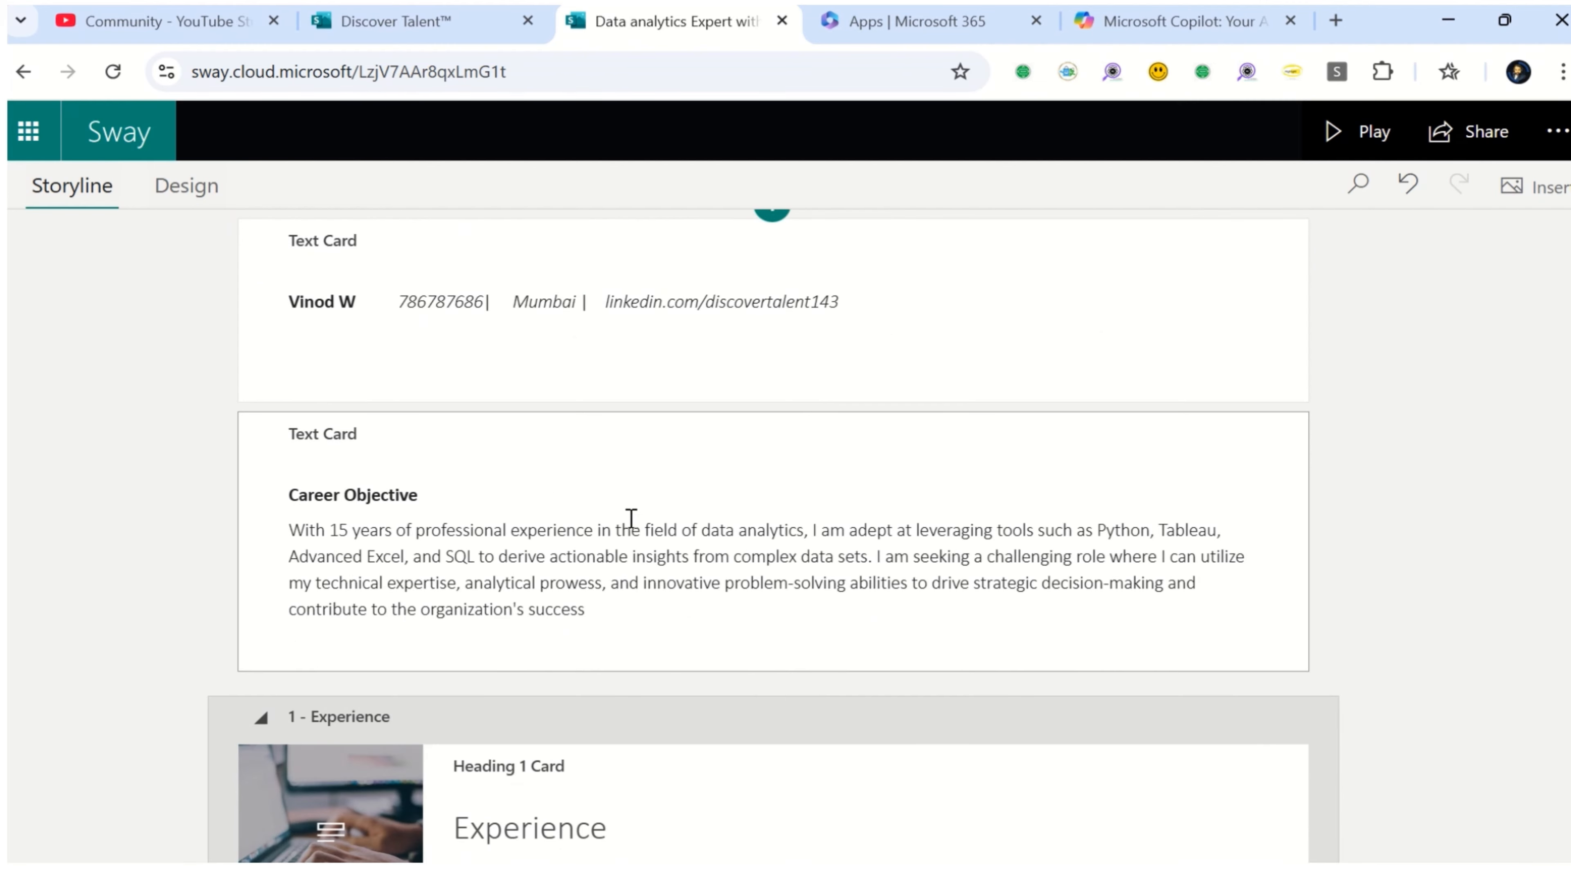
{"action": "scroll", "coordinate": [631, 519], "scroll_direction": "down", "scroll_amount": 5}
{"action": "scroll", "coordinate": [637, 509], "scroll_direction": "down", "scroll_amount": 7}
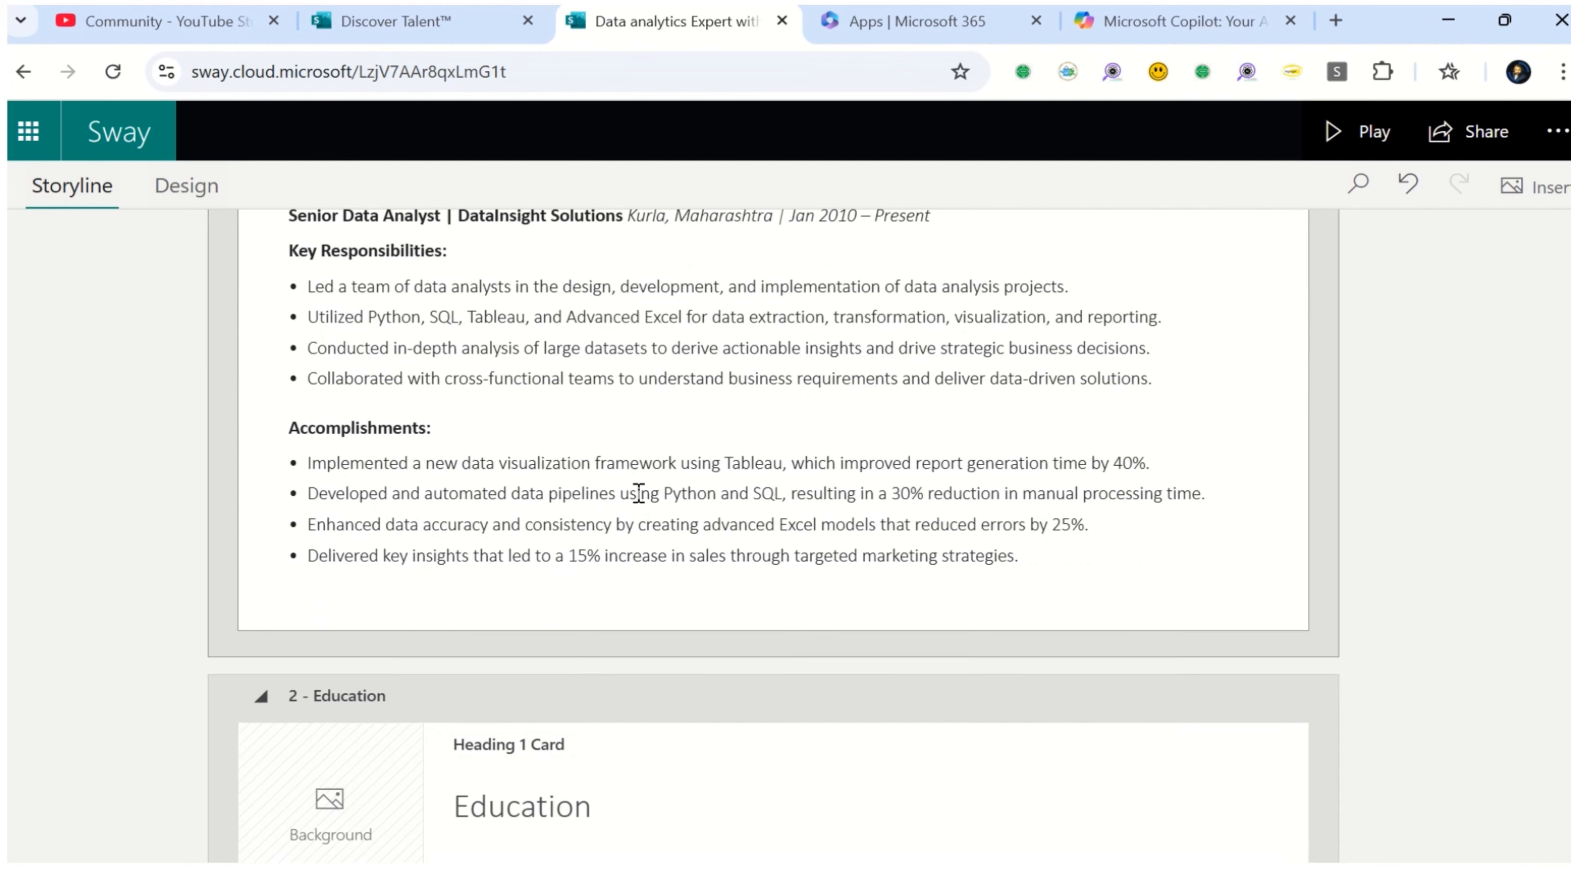
{"action": "scroll", "coordinate": [596, 561], "scroll_direction": "down", "scroll_amount": 2}
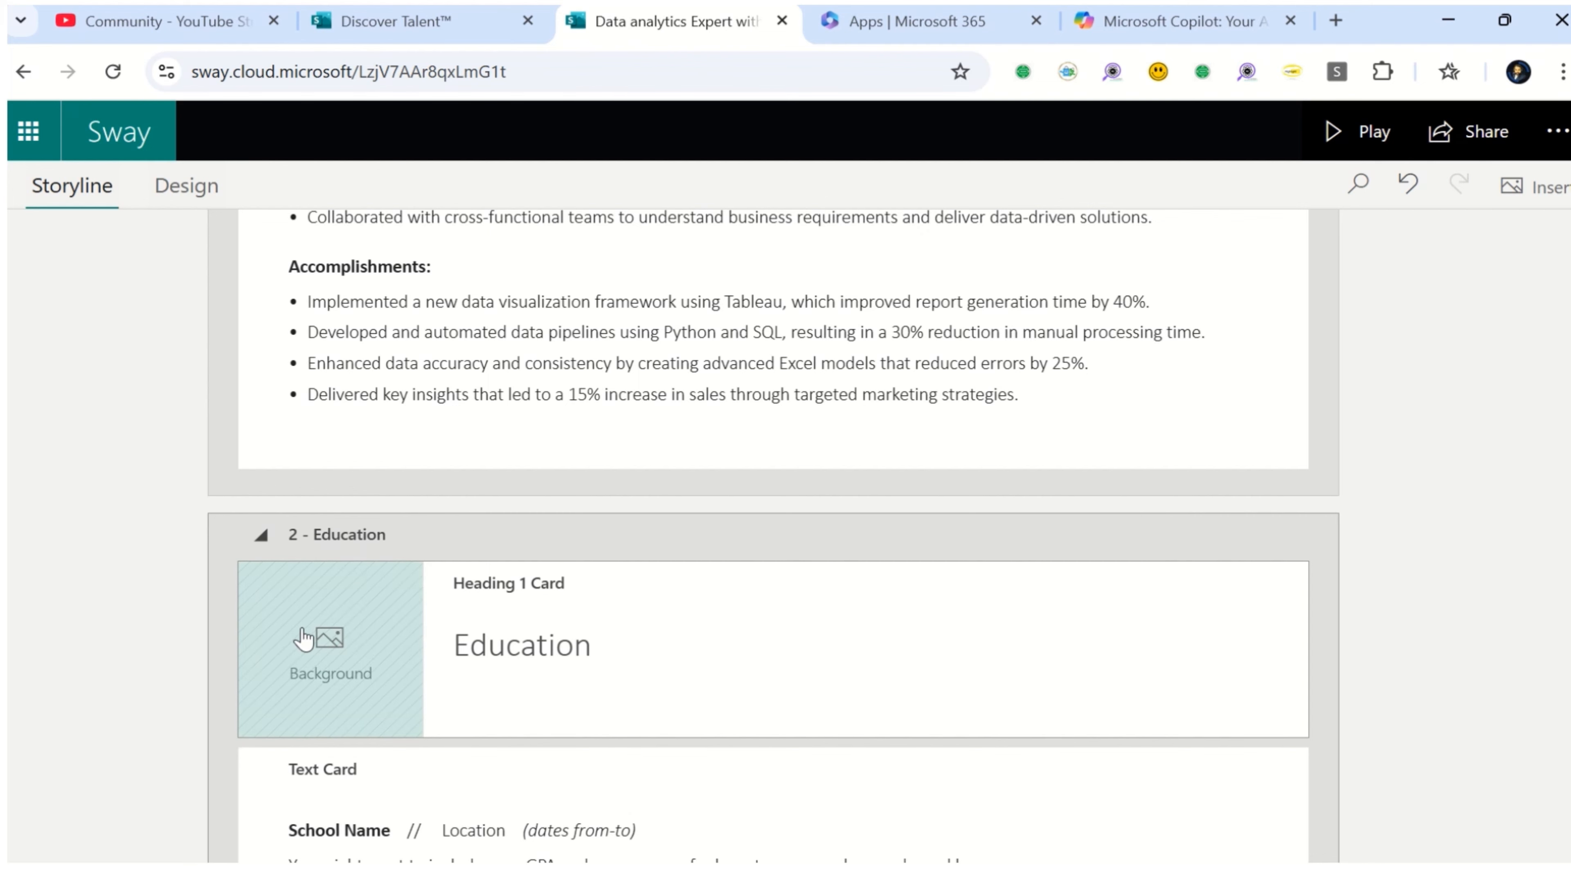
{"action": "left_click", "coordinate": [325, 674]}
{"action": "type", "text": "e"}
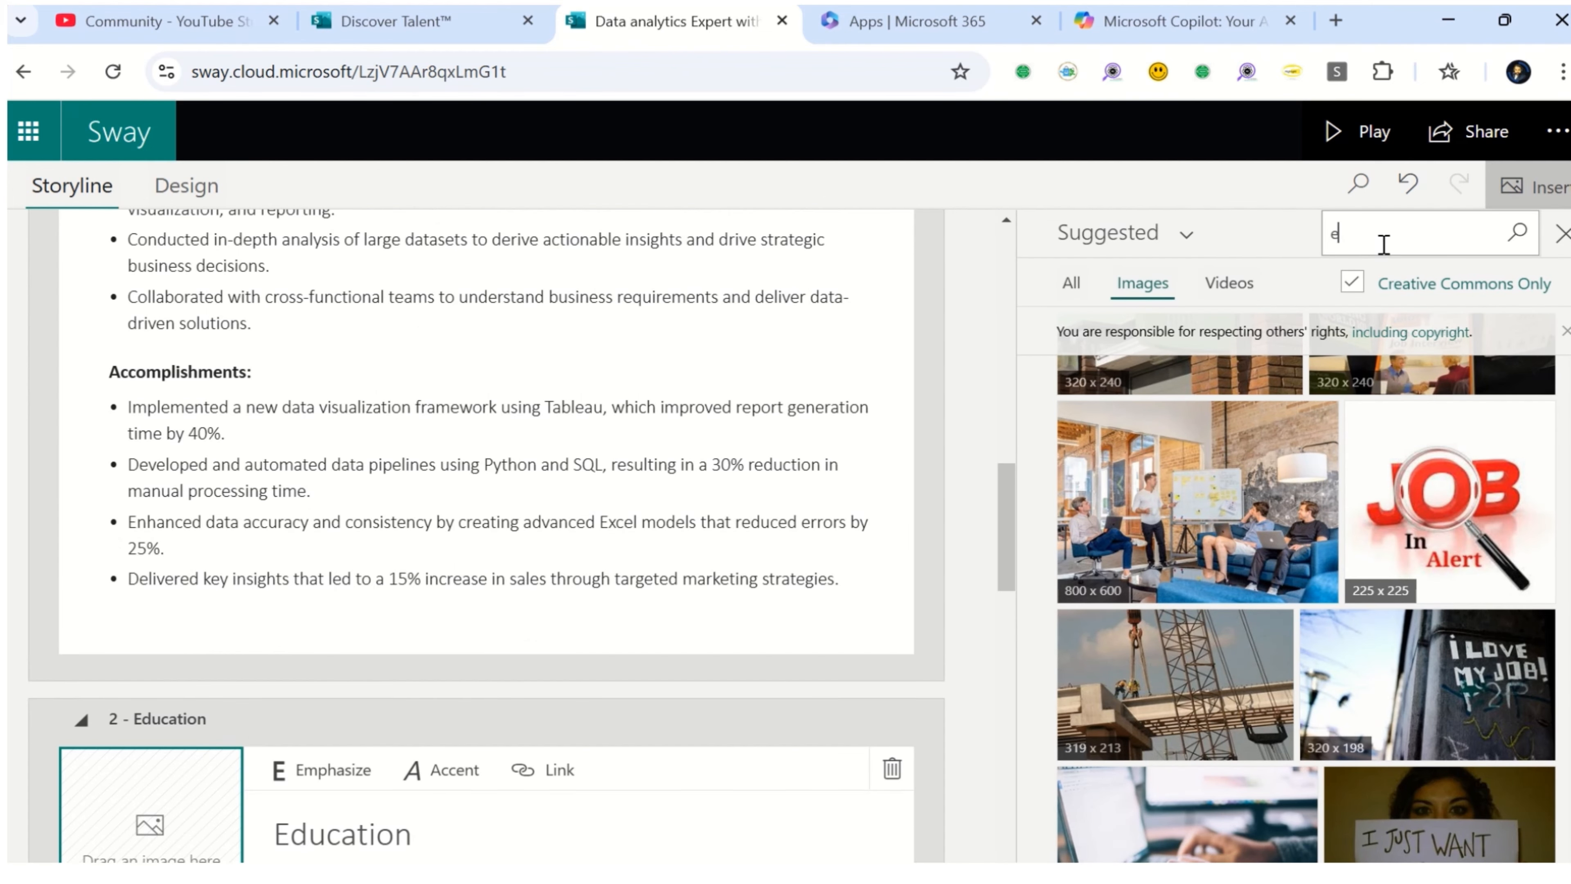
{"action": "type", "text": "ducation"}
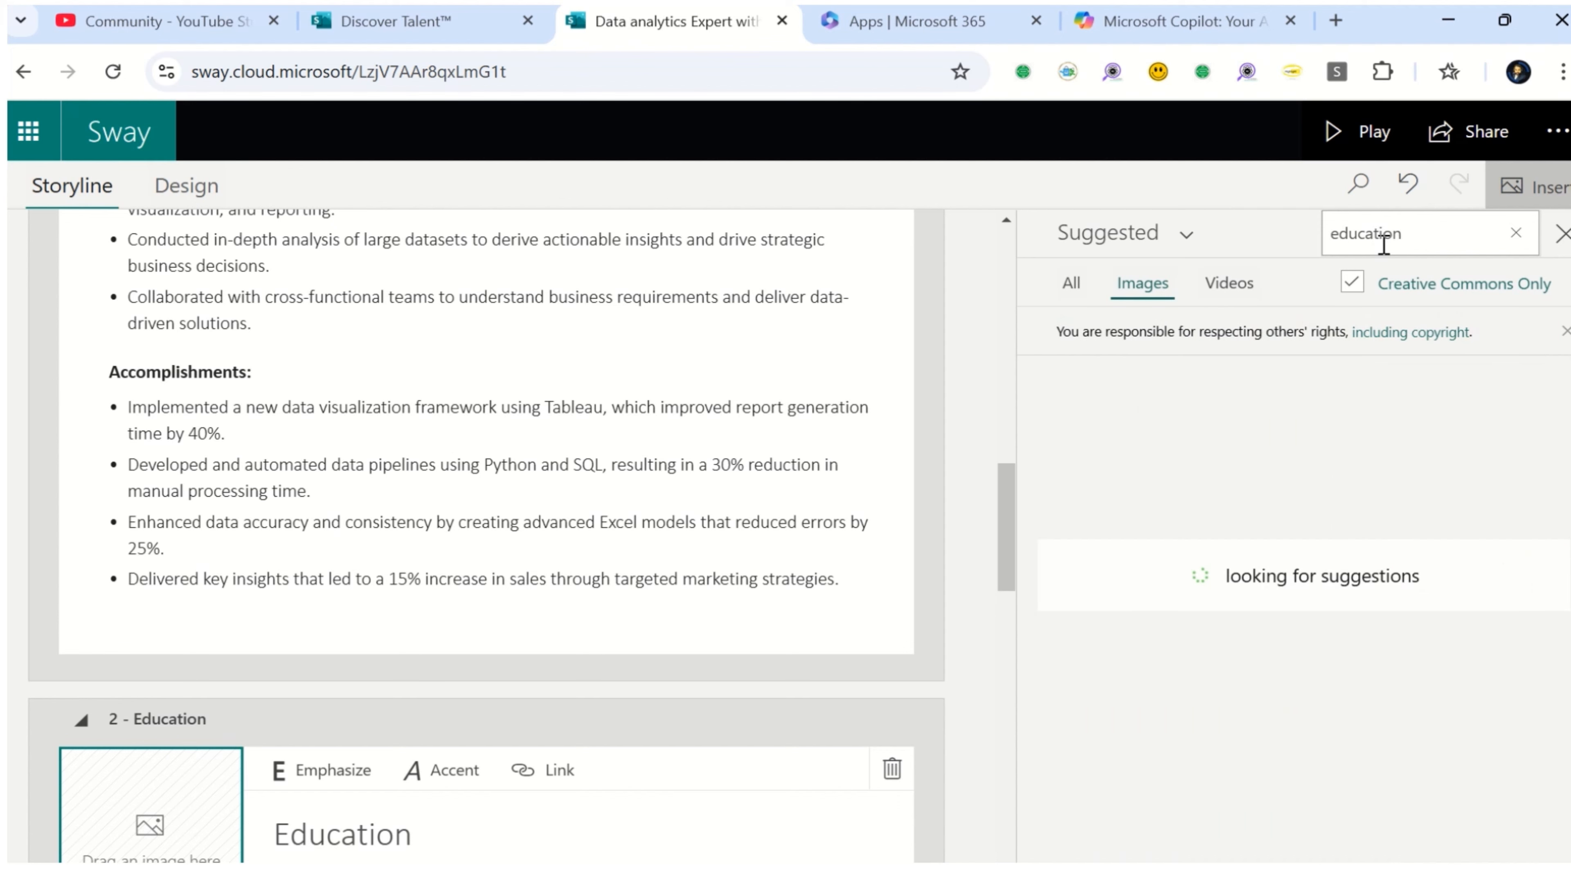
{"action": "scroll", "coordinate": [1380, 519], "scroll_direction": "down", "scroll_amount": 3}
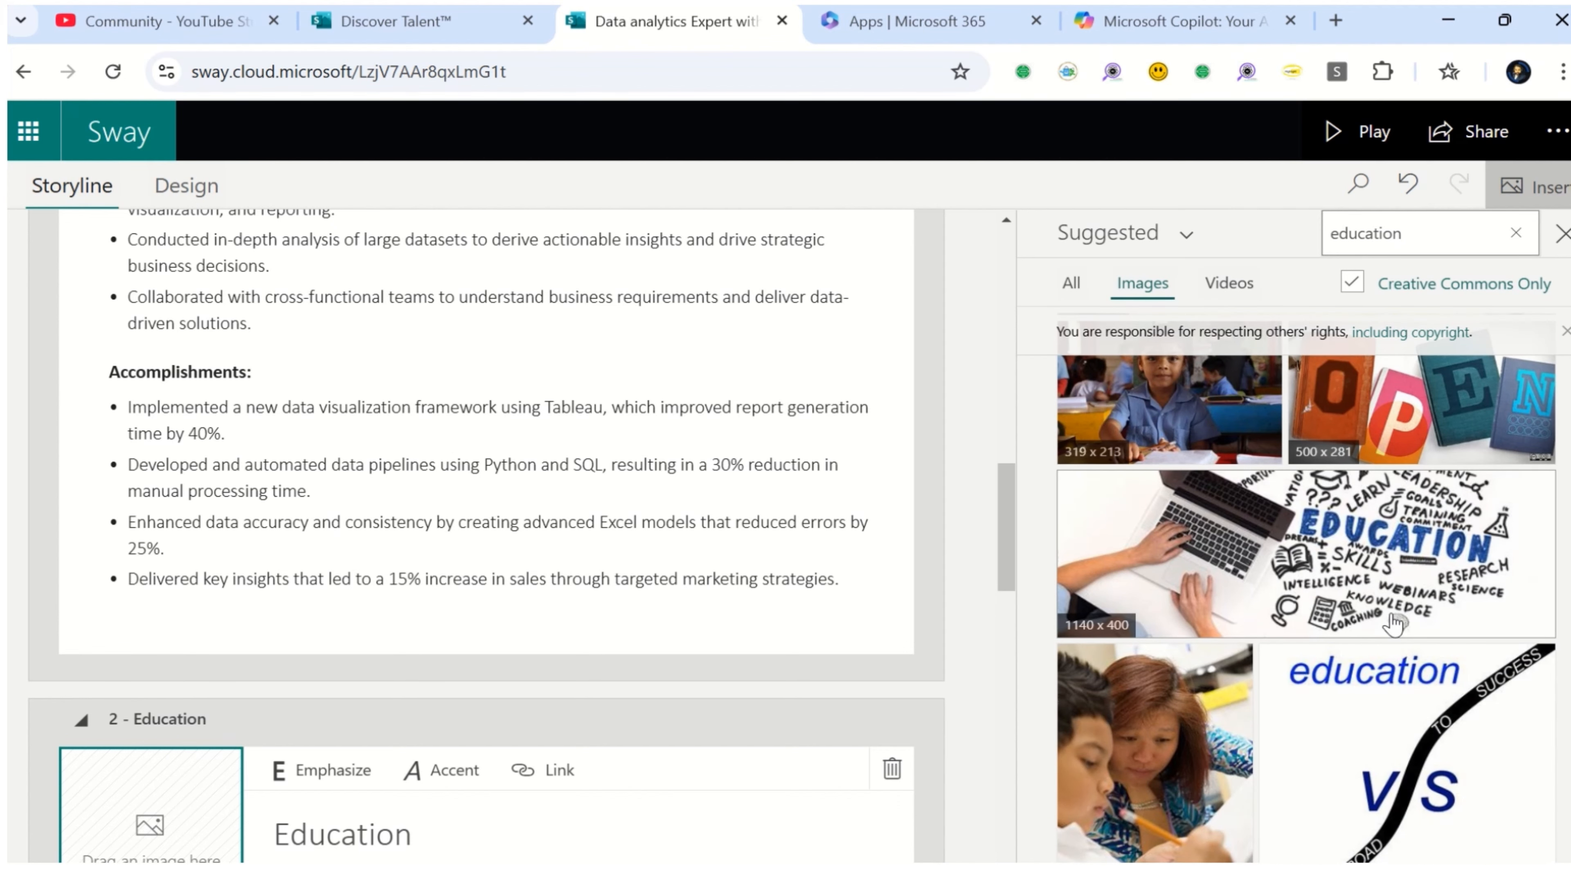
{"action": "left_click", "coordinate": [1384, 584]}
{"action": "left_click", "coordinate": [1403, 232]}
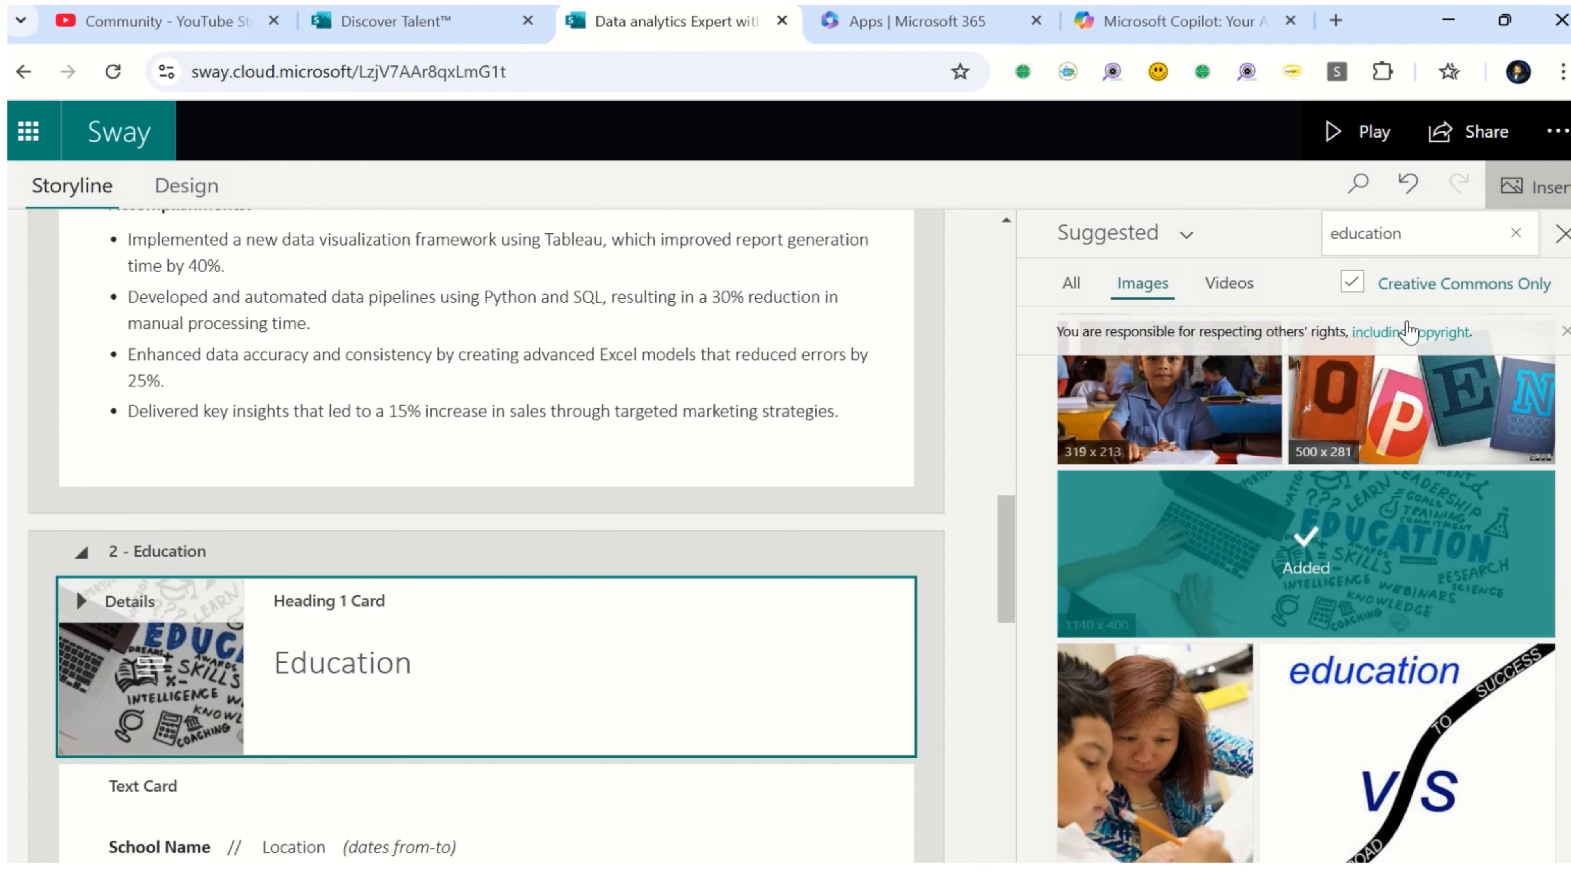
{"action": "left_click", "coordinate": [1562, 233]}
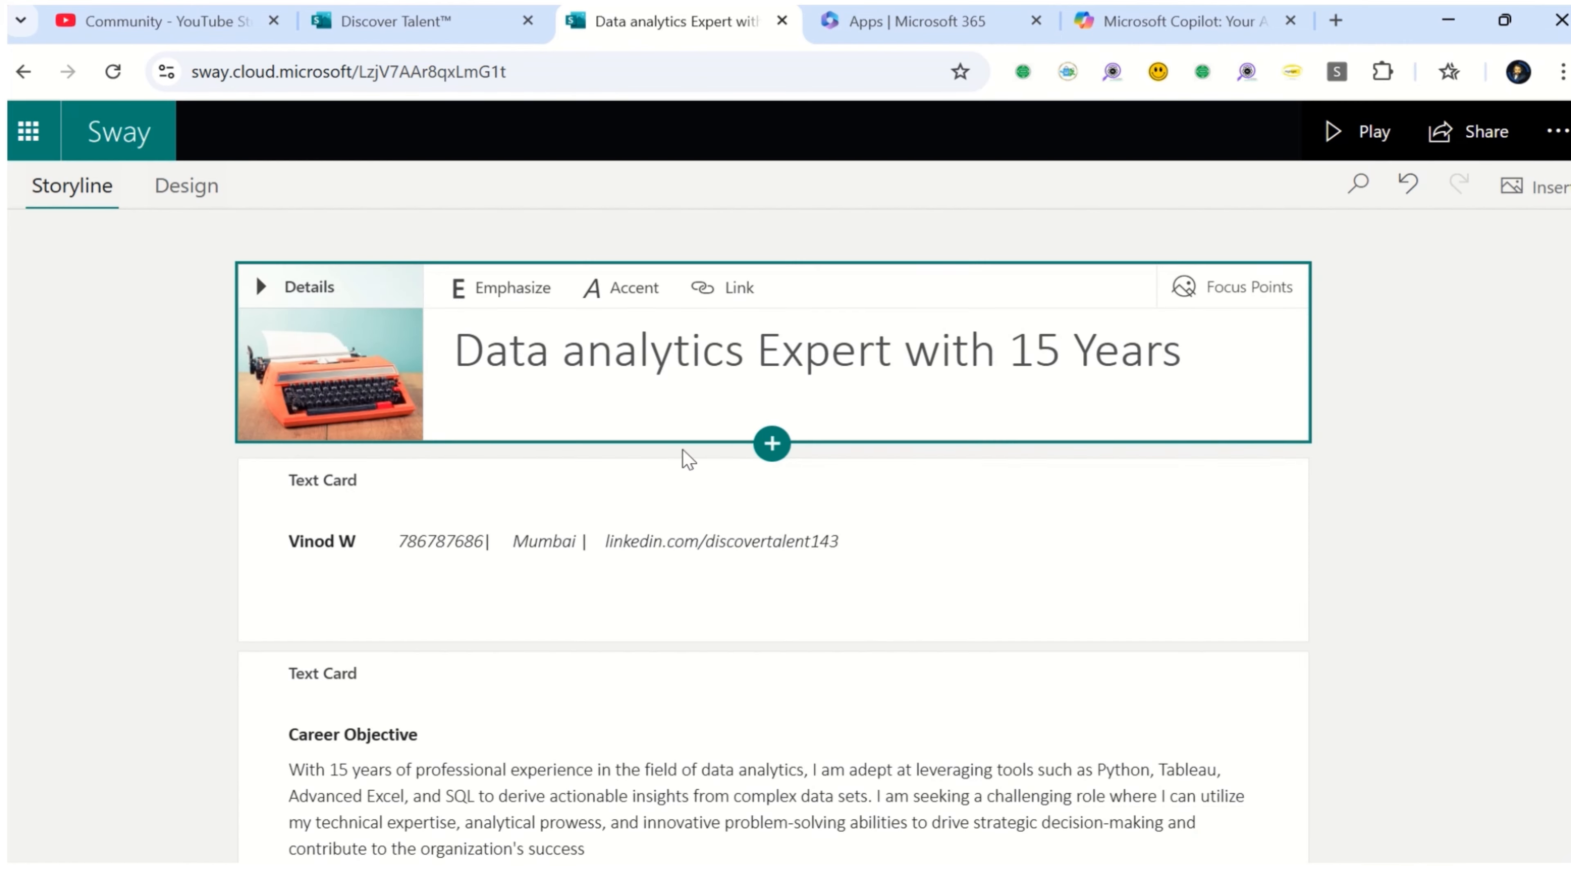
Switch to Copilot and send "give me a education which relates my work profile e.g BSC IT , BCA , MCA"
{"action": "scroll", "coordinate": [656, 545], "scroll_direction": "down", "scroll_amount": 10}
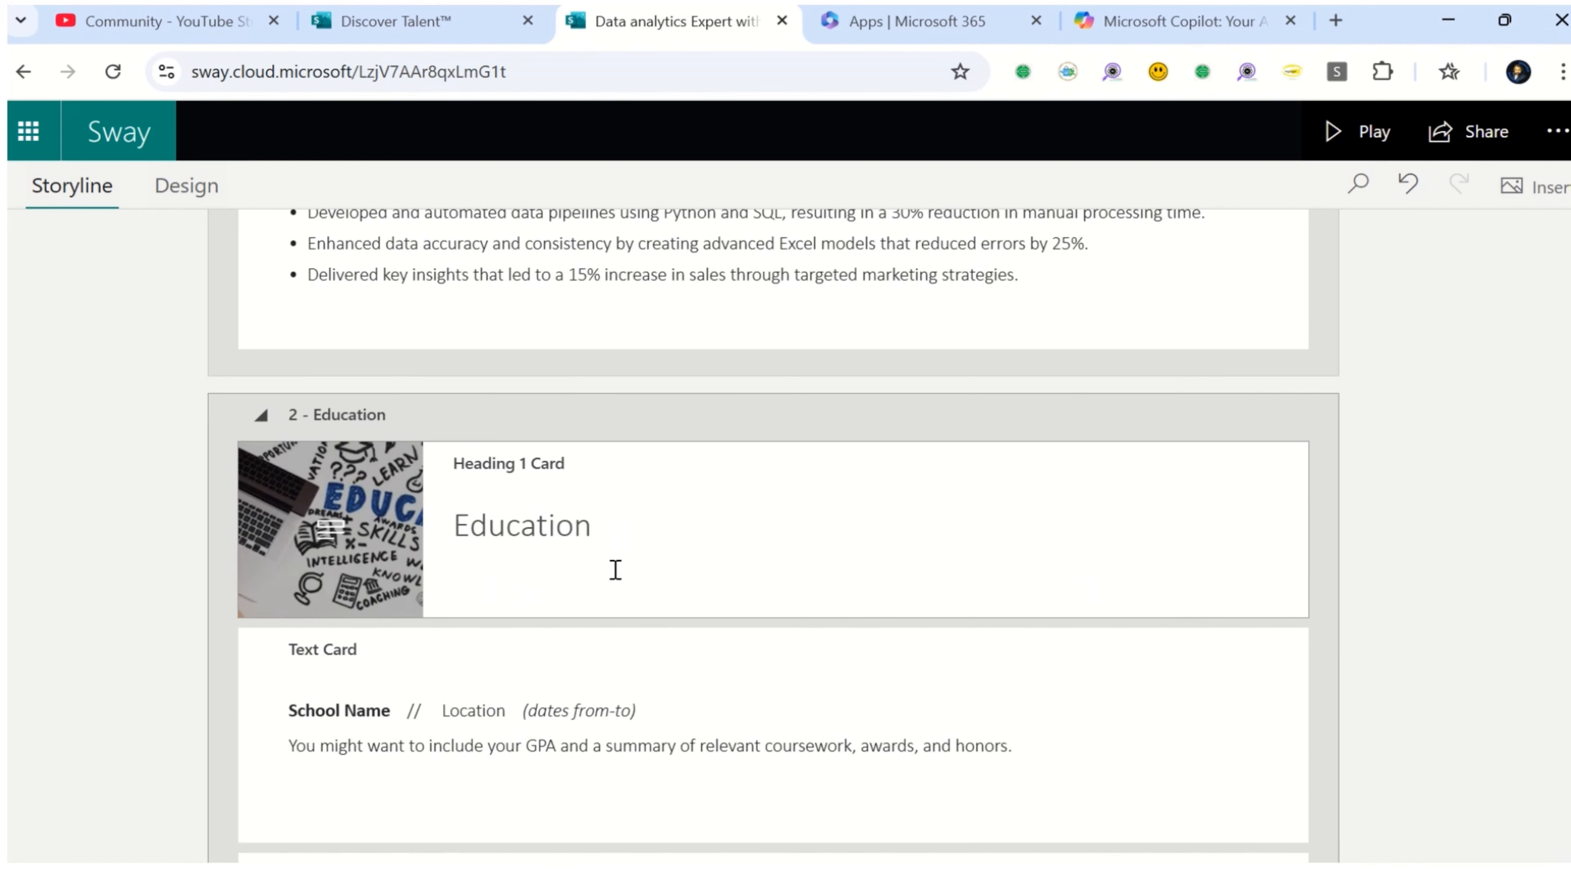
{"action": "left_click", "coordinate": [543, 832]}
{"action": "left_click", "coordinate": [1150, 21]}
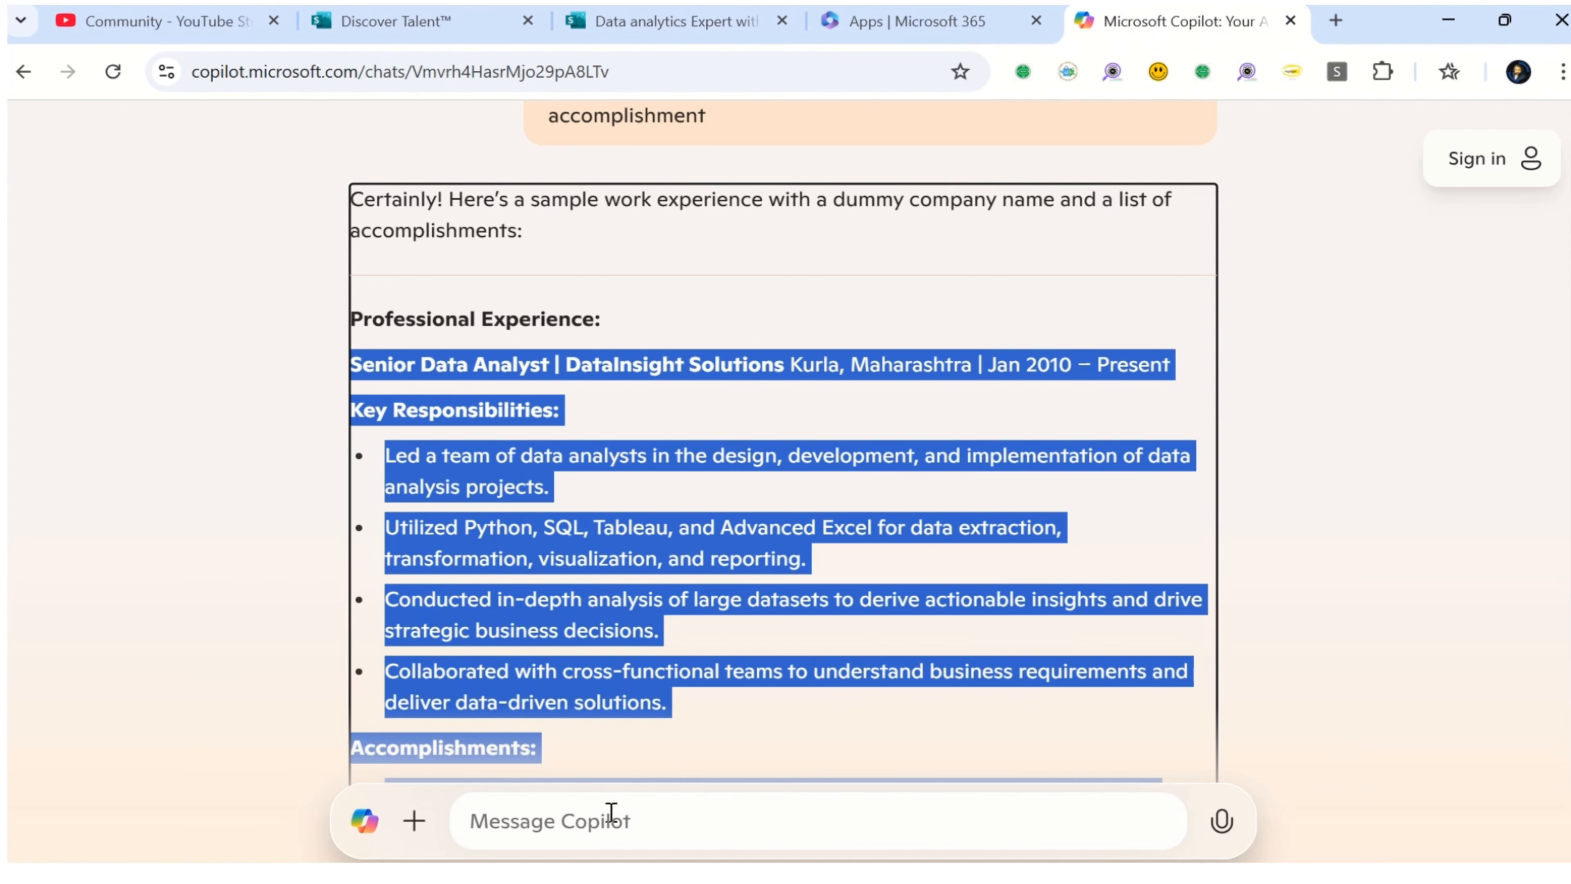
{"action": "left_click", "coordinate": [556, 829]}
{"action": "type", "text": "give m"}
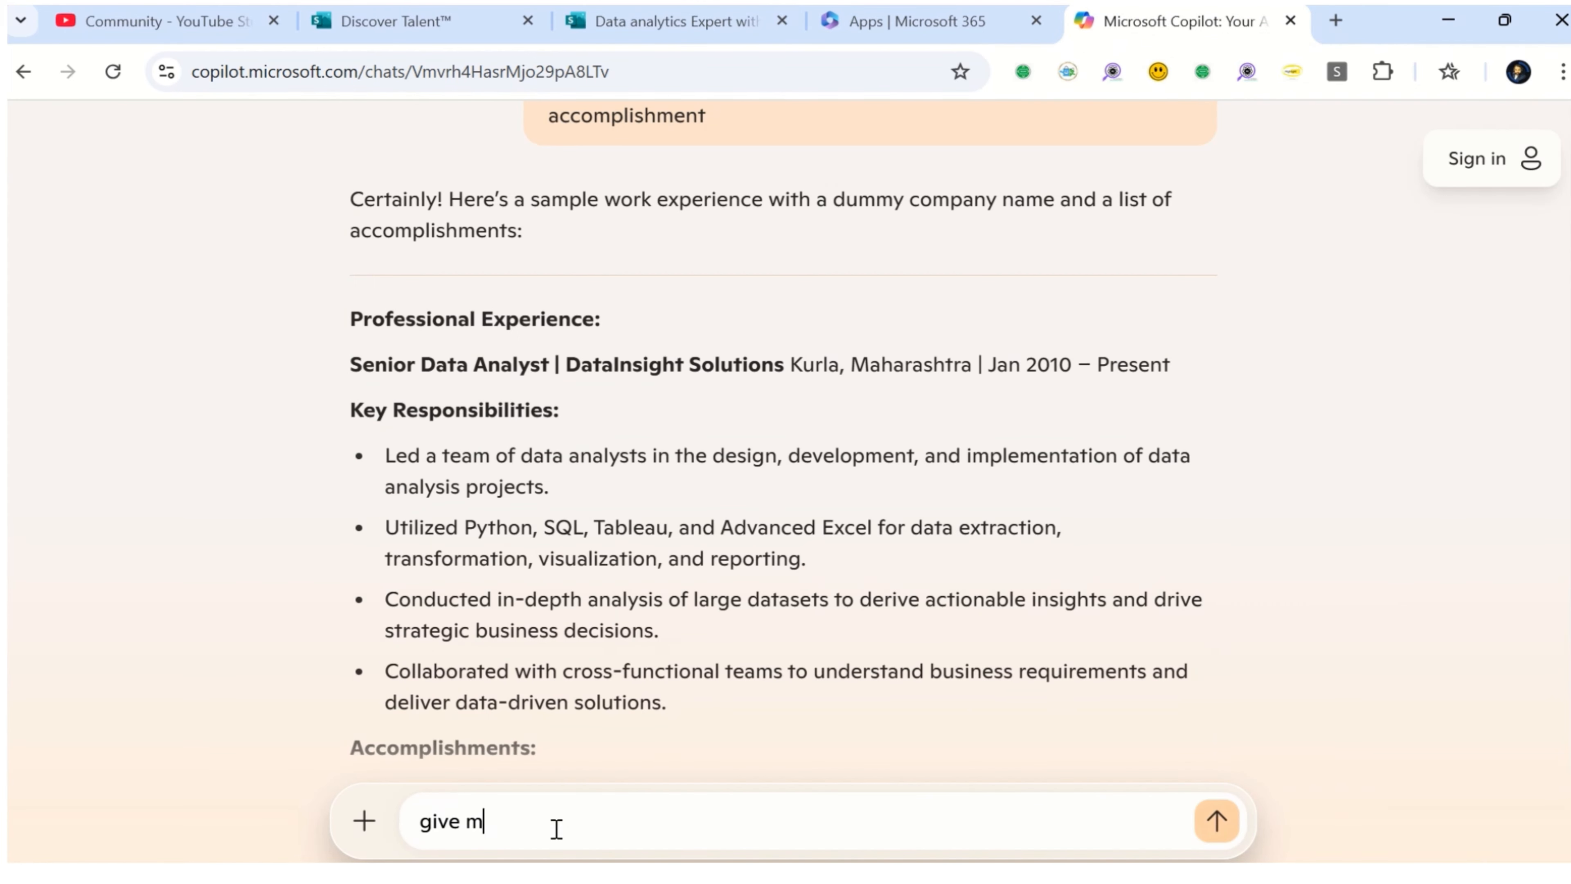
{"action": "type", "text": "e a education"}
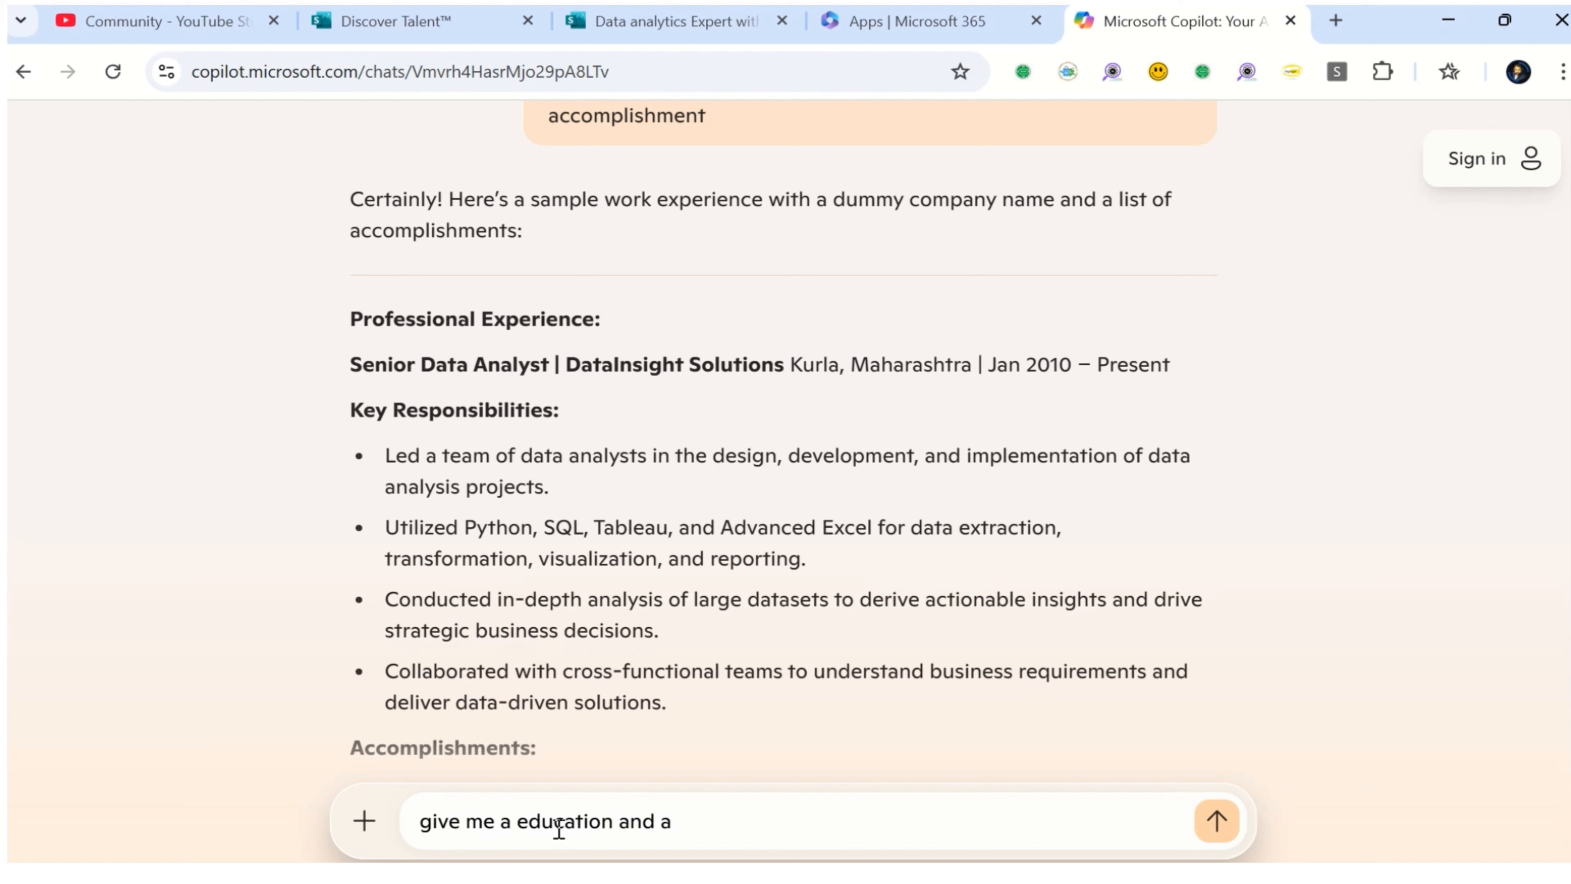
{"action": "type", "text": "which relates my work"}
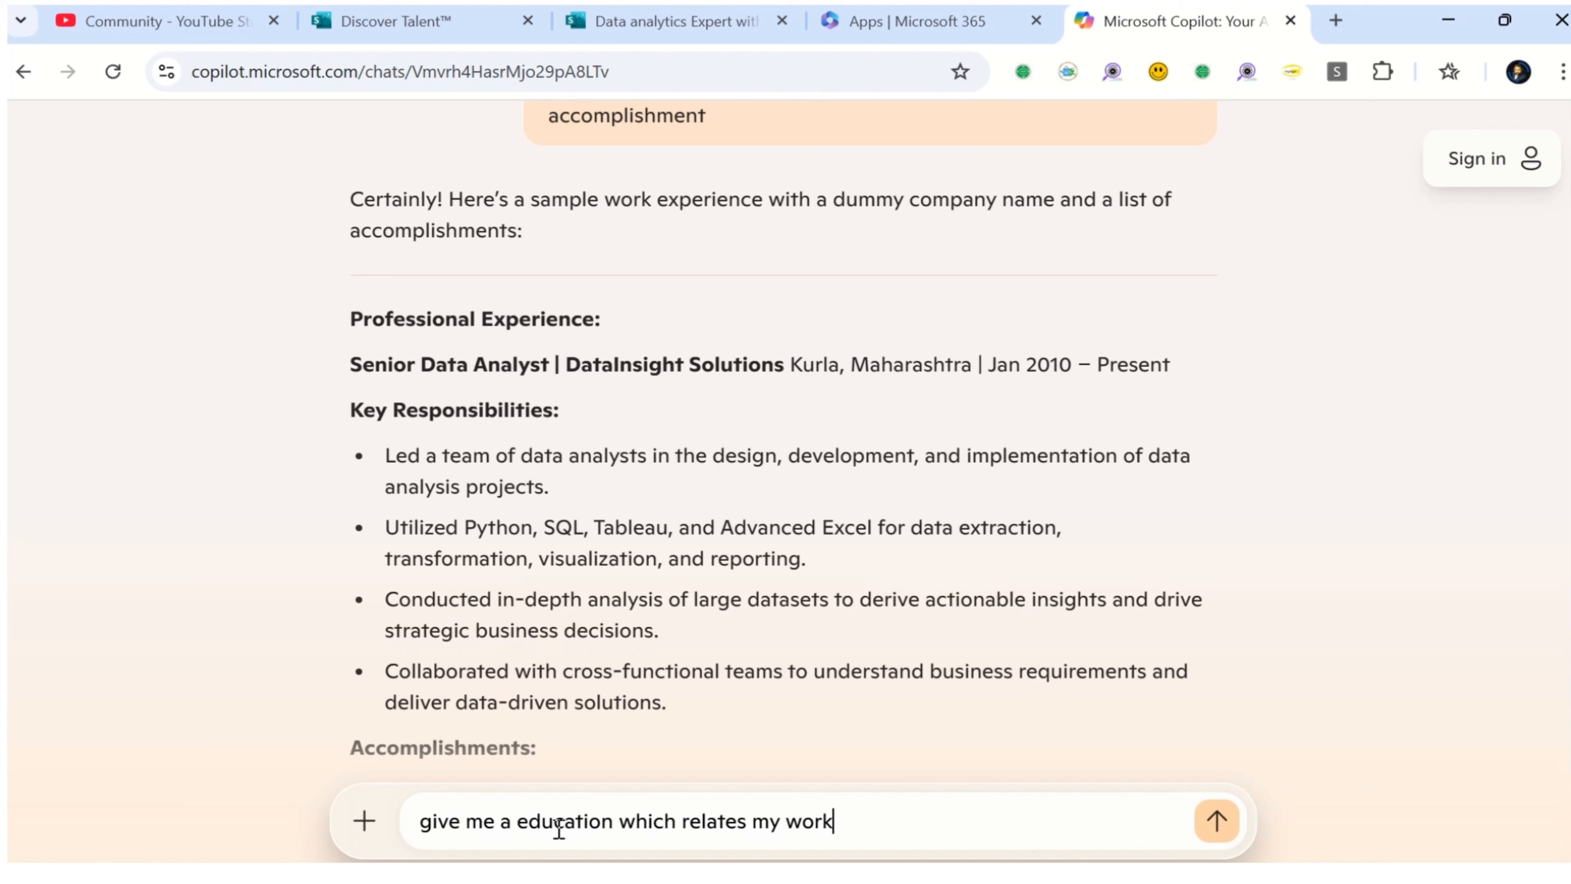
{"action": "type", "text": " profile  e.g BSC IT , BC"}
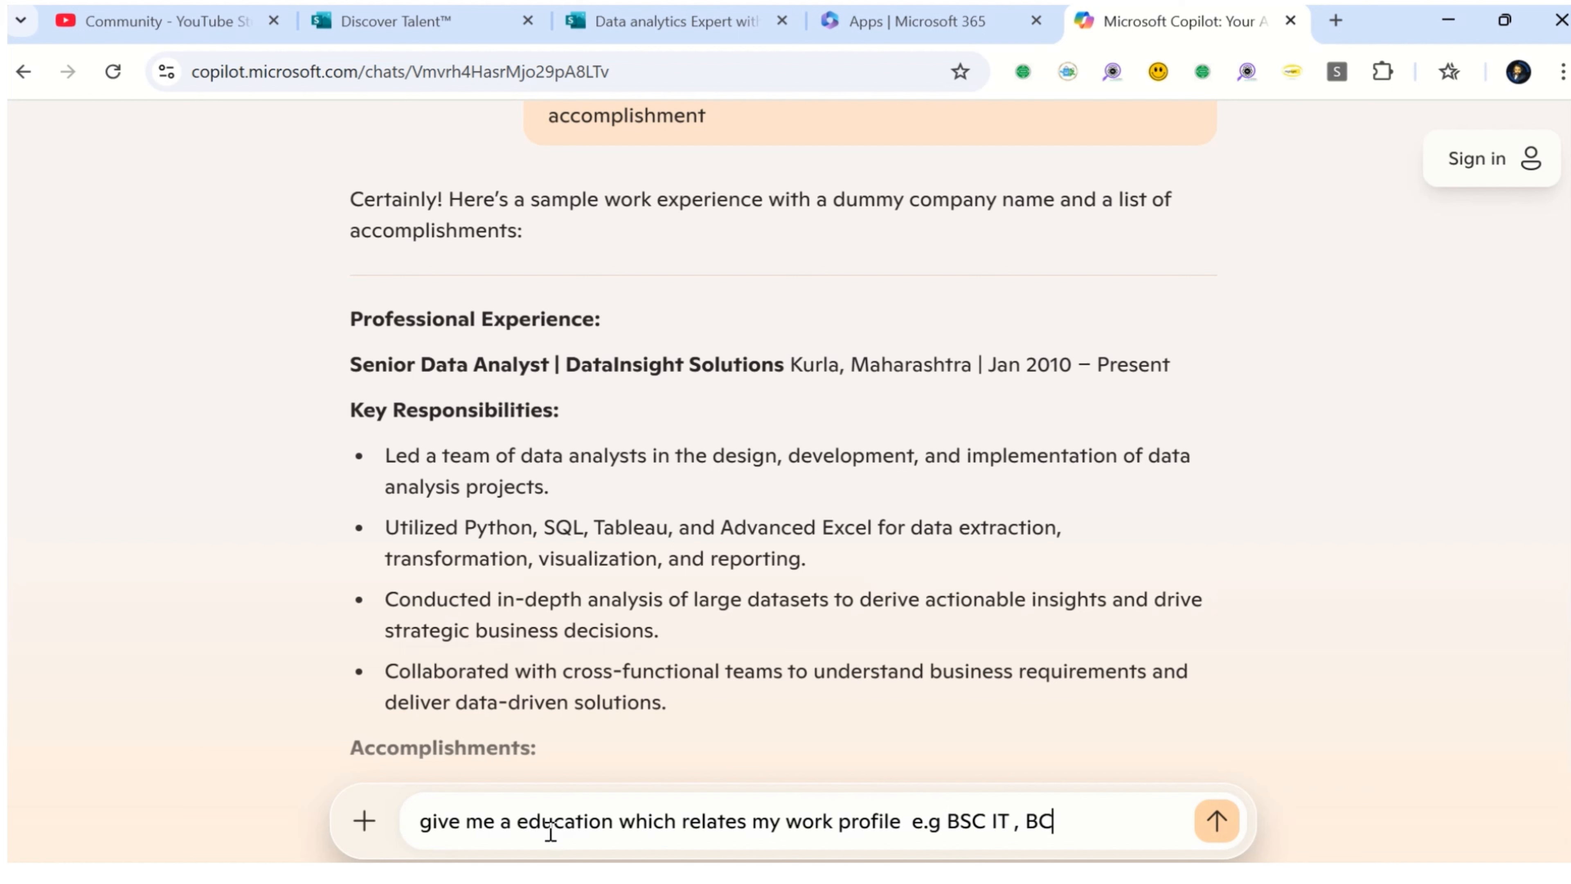
{"action": "type", "text": "A , MCA"}
{"action": "key", "text": "Return"}
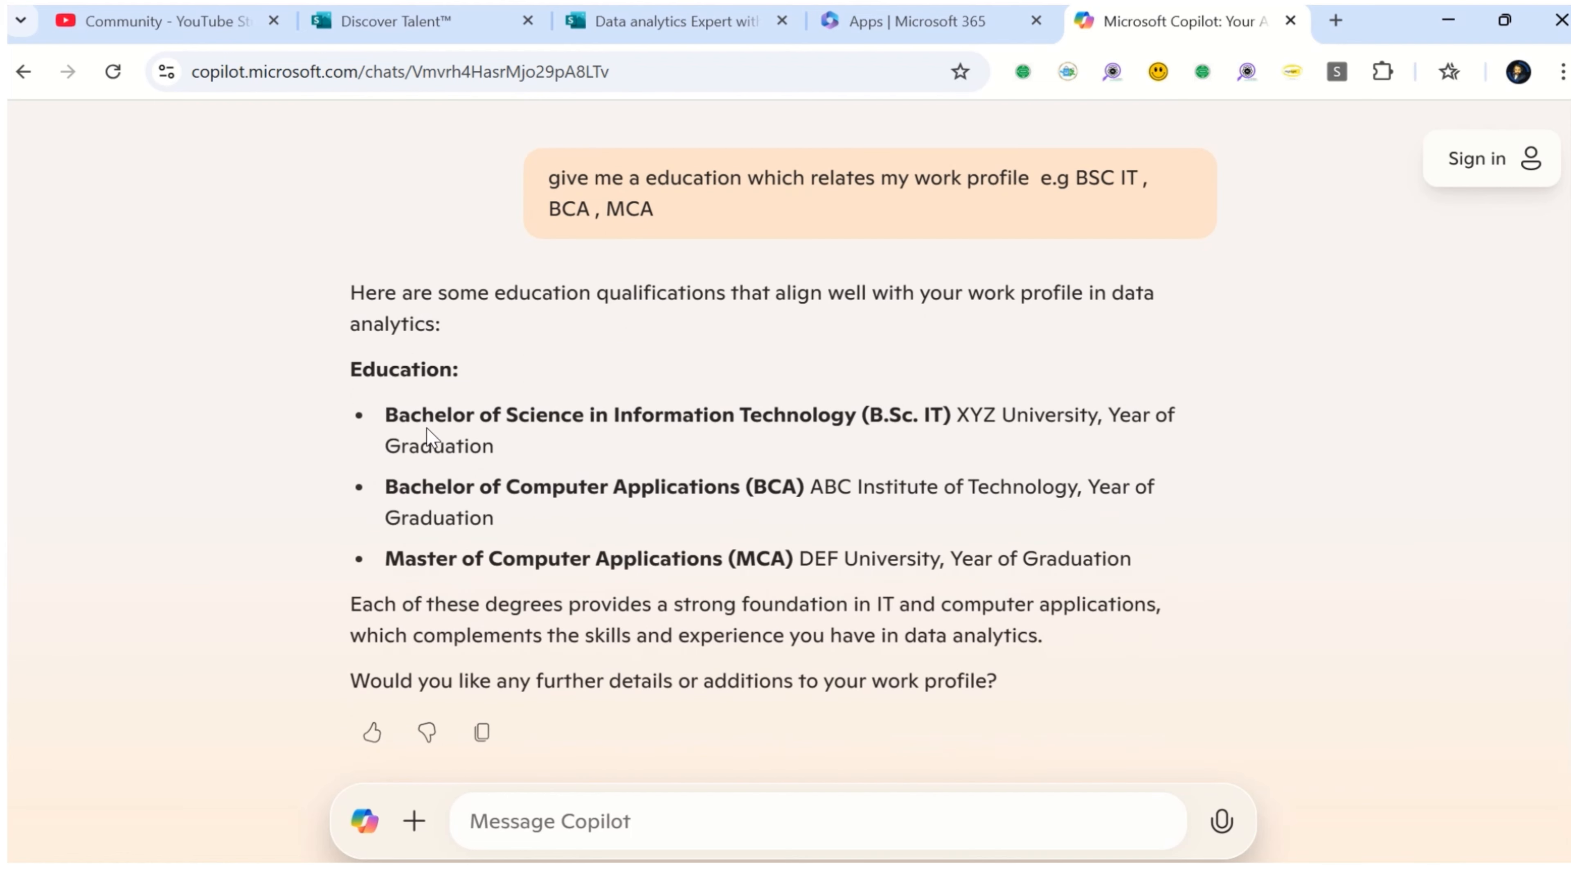
Copy the Master of Computer Applications (MCA) line from Copilot's education answer
{"action": "left_click_drag", "start_coordinate": [387, 417], "coordinate": [803, 480]}
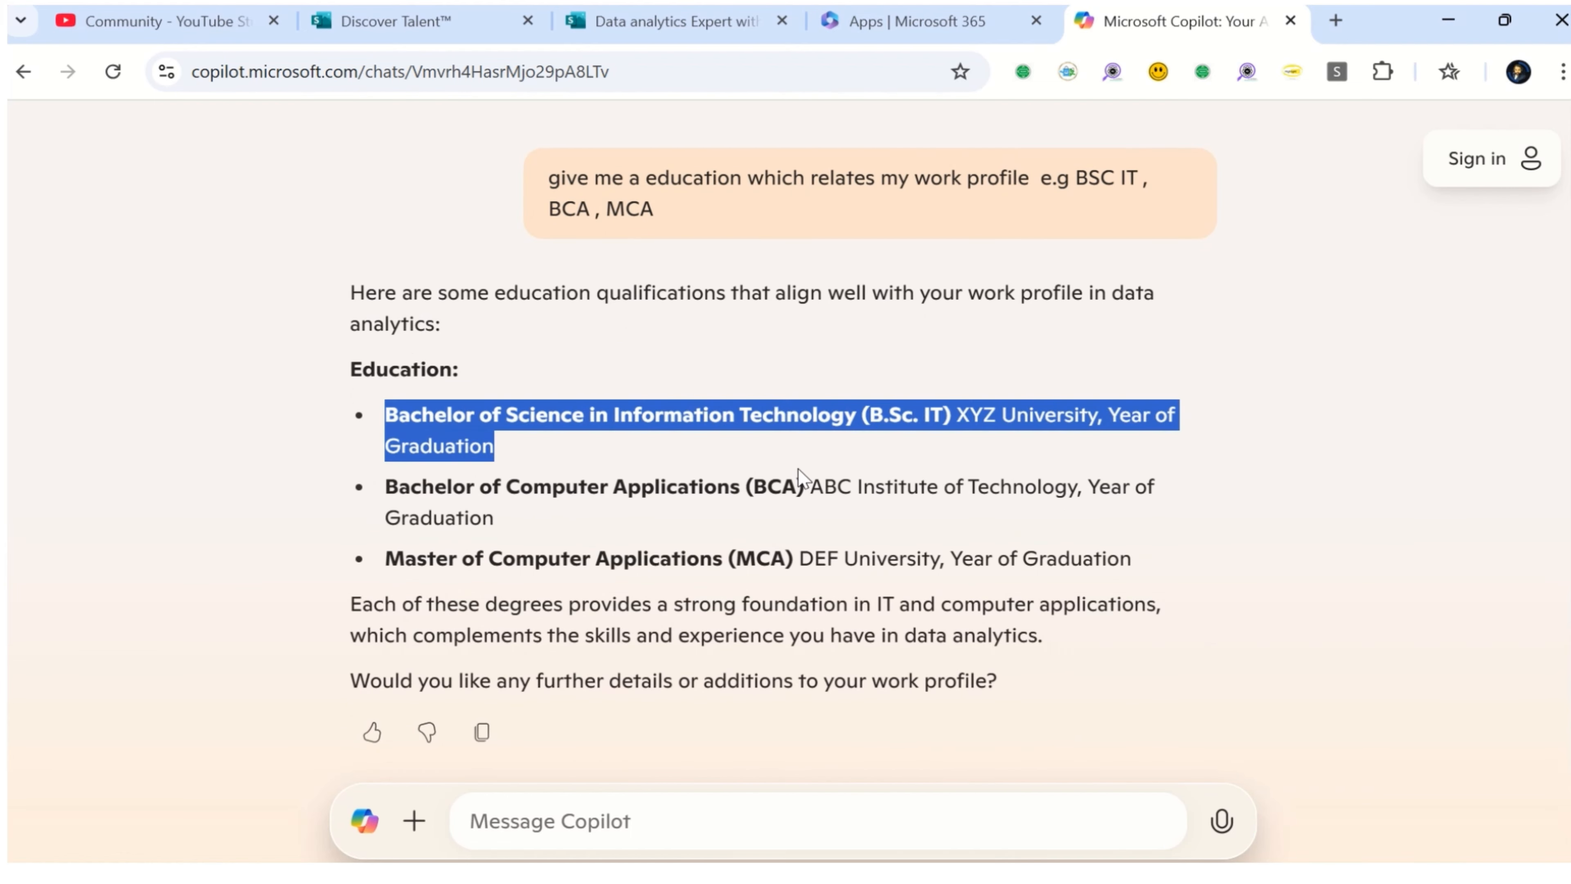
{"action": "left_click", "coordinate": [767, 548]}
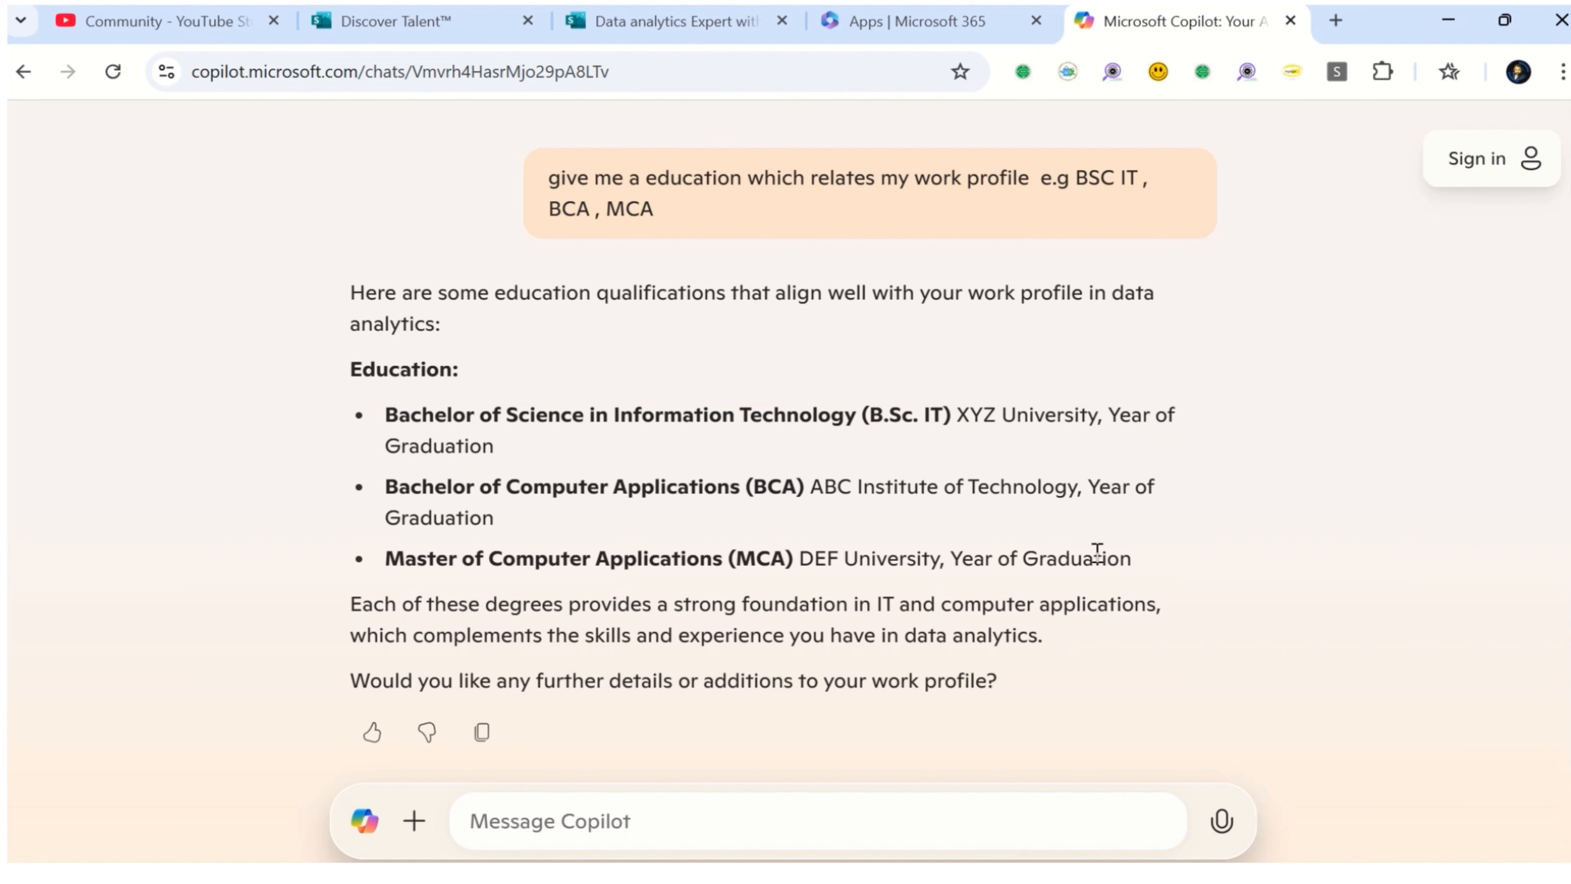
{"action": "left_click_drag", "start_coordinate": [1143, 568], "coordinate": [386, 557]}
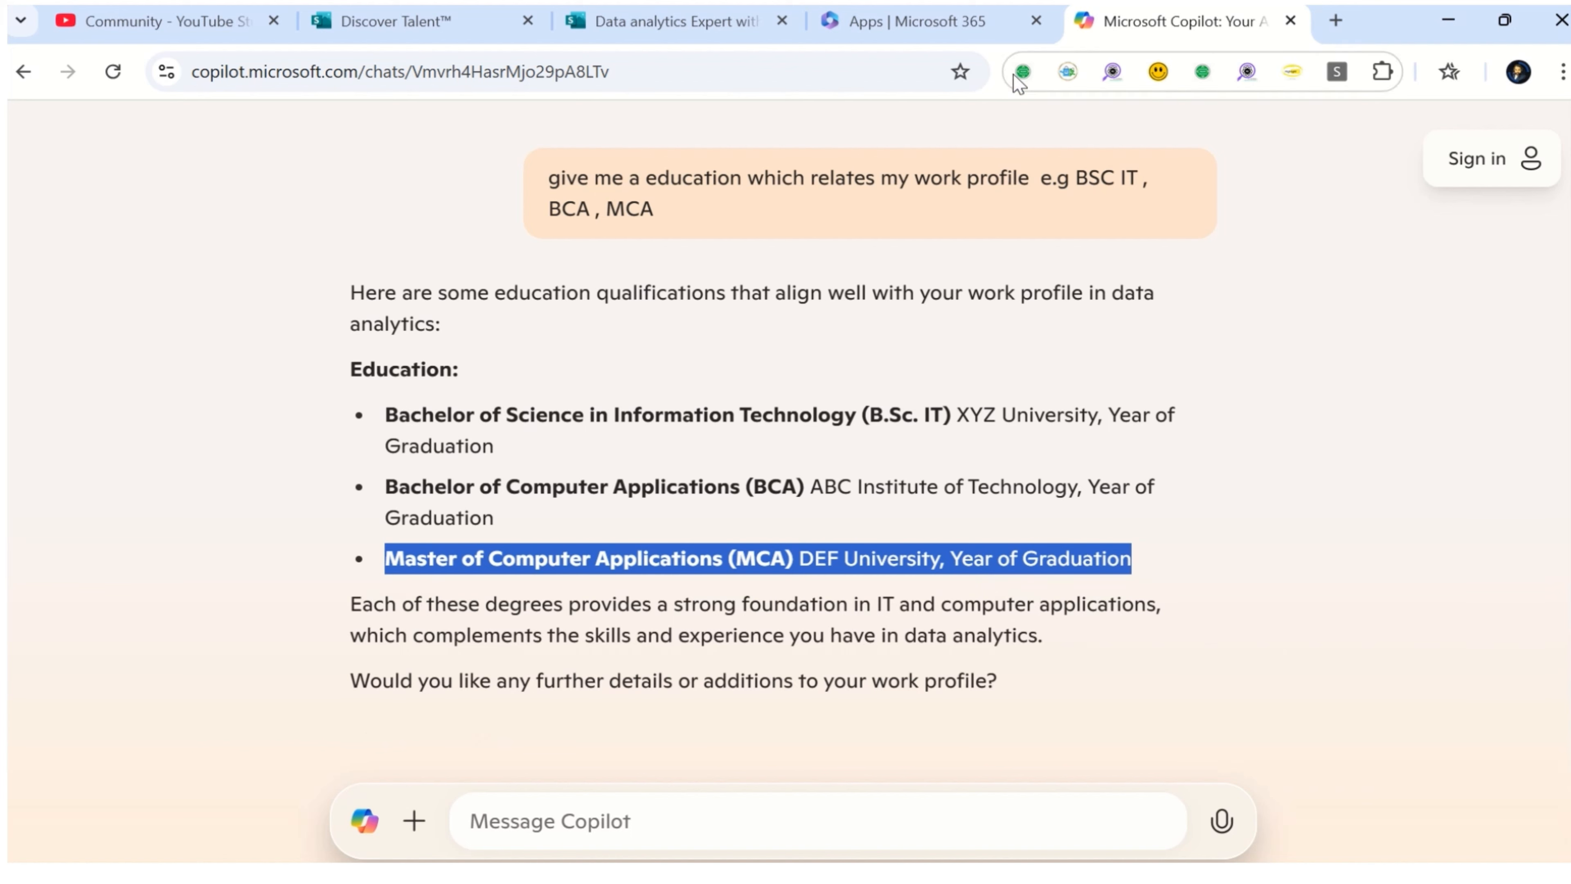
Return to the resume Sway and delete the placeholder school text cards beneath the Education heading
{"action": "left_click", "coordinate": [663, 25]}
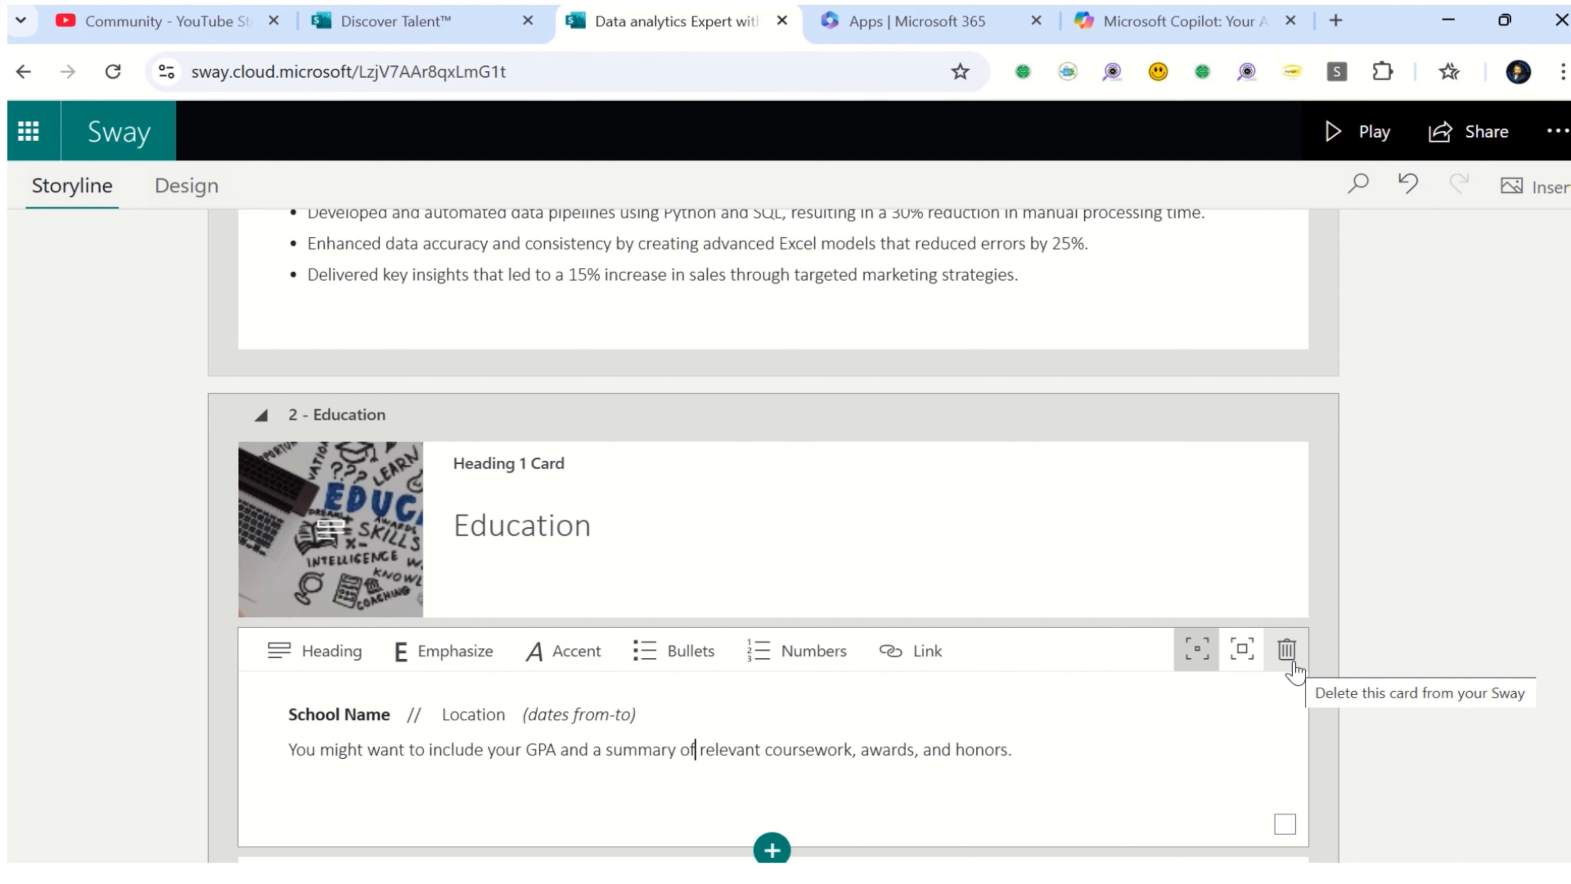
{"action": "scroll", "coordinate": [1121, 709], "scroll_direction": "down", "scroll_amount": 3}
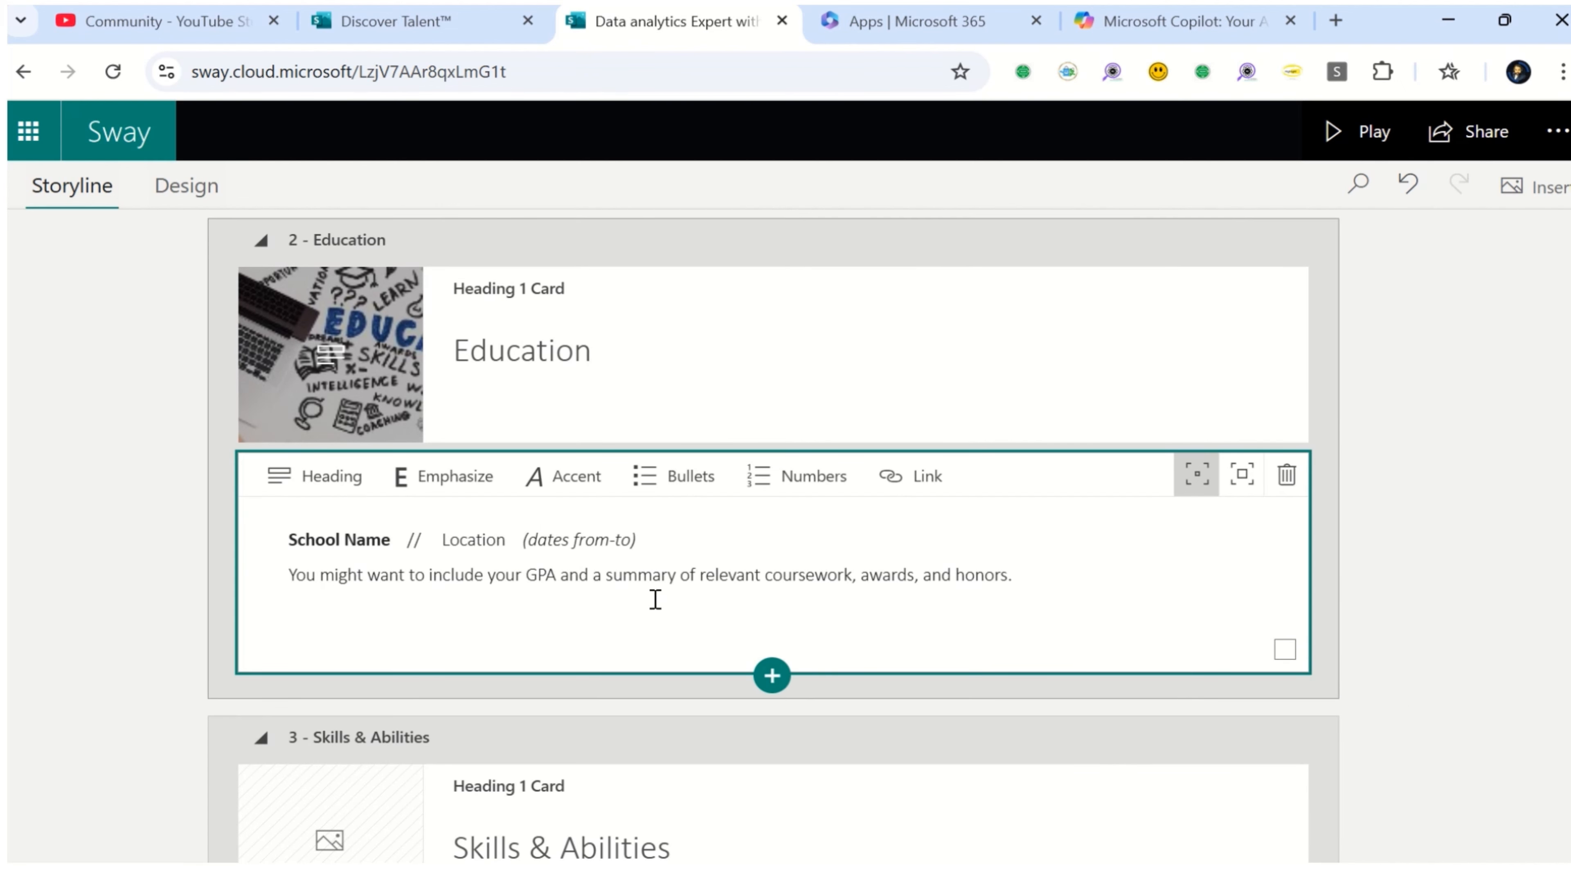
{"action": "left_click", "coordinate": [1287, 474]}
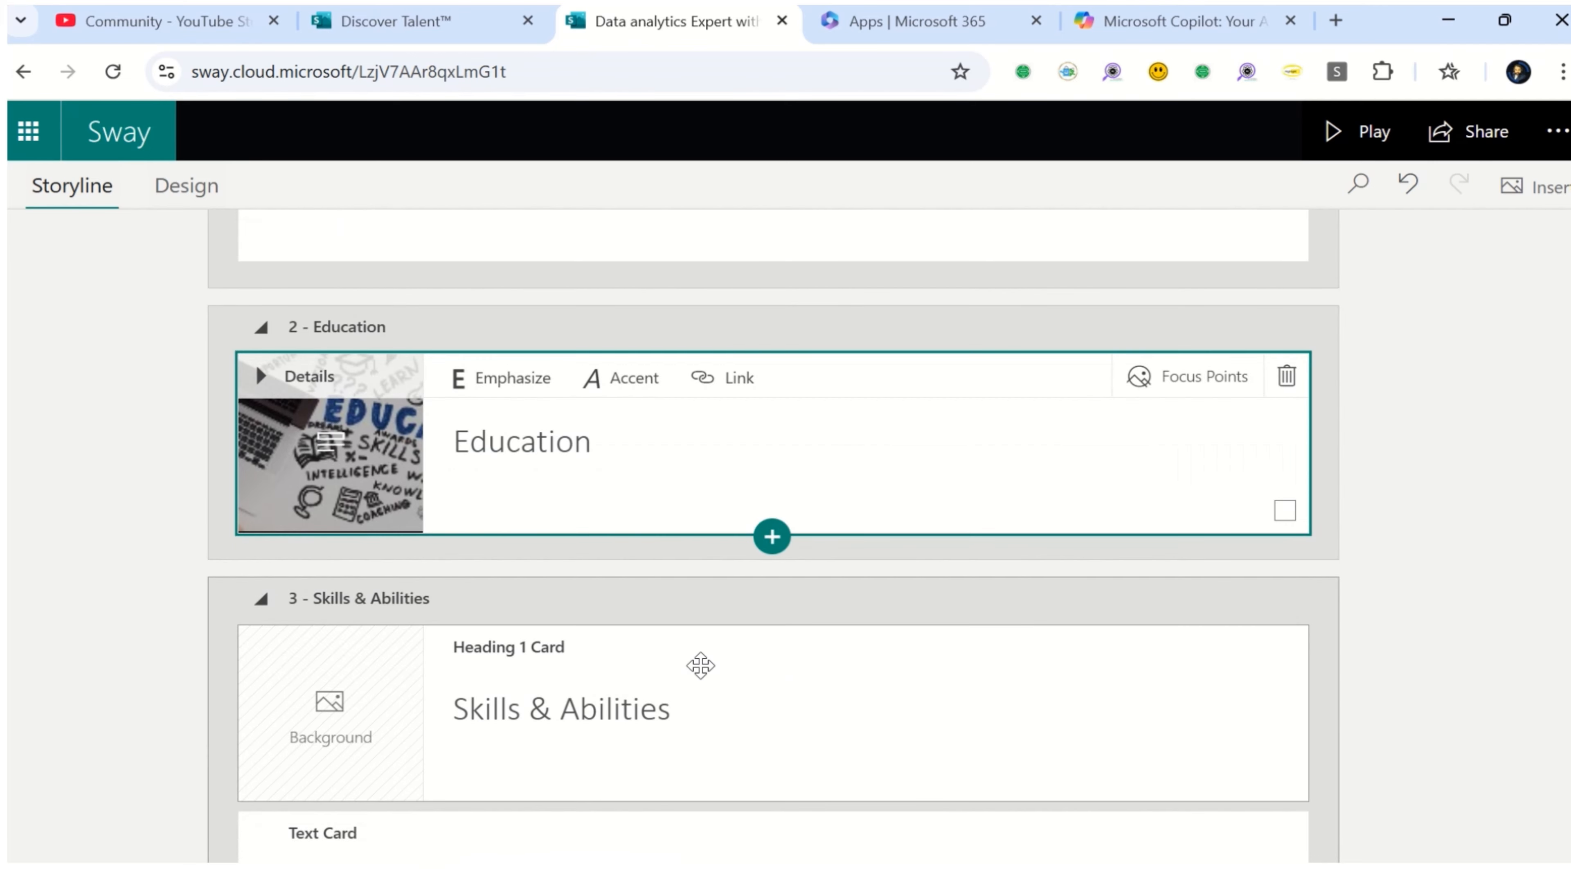
Insert a text card beneath the Education heading containing "Master of Computer Applications (MCA)DEF University, Year of Graduation"
{"action": "scroll", "coordinate": [701, 664], "scroll_direction": "down", "scroll_amount": 5}
{"action": "scroll", "coordinate": [683, 545], "scroll_direction": "up", "scroll_amount": 4}
{"action": "left_click", "coordinate": [771, 416]}
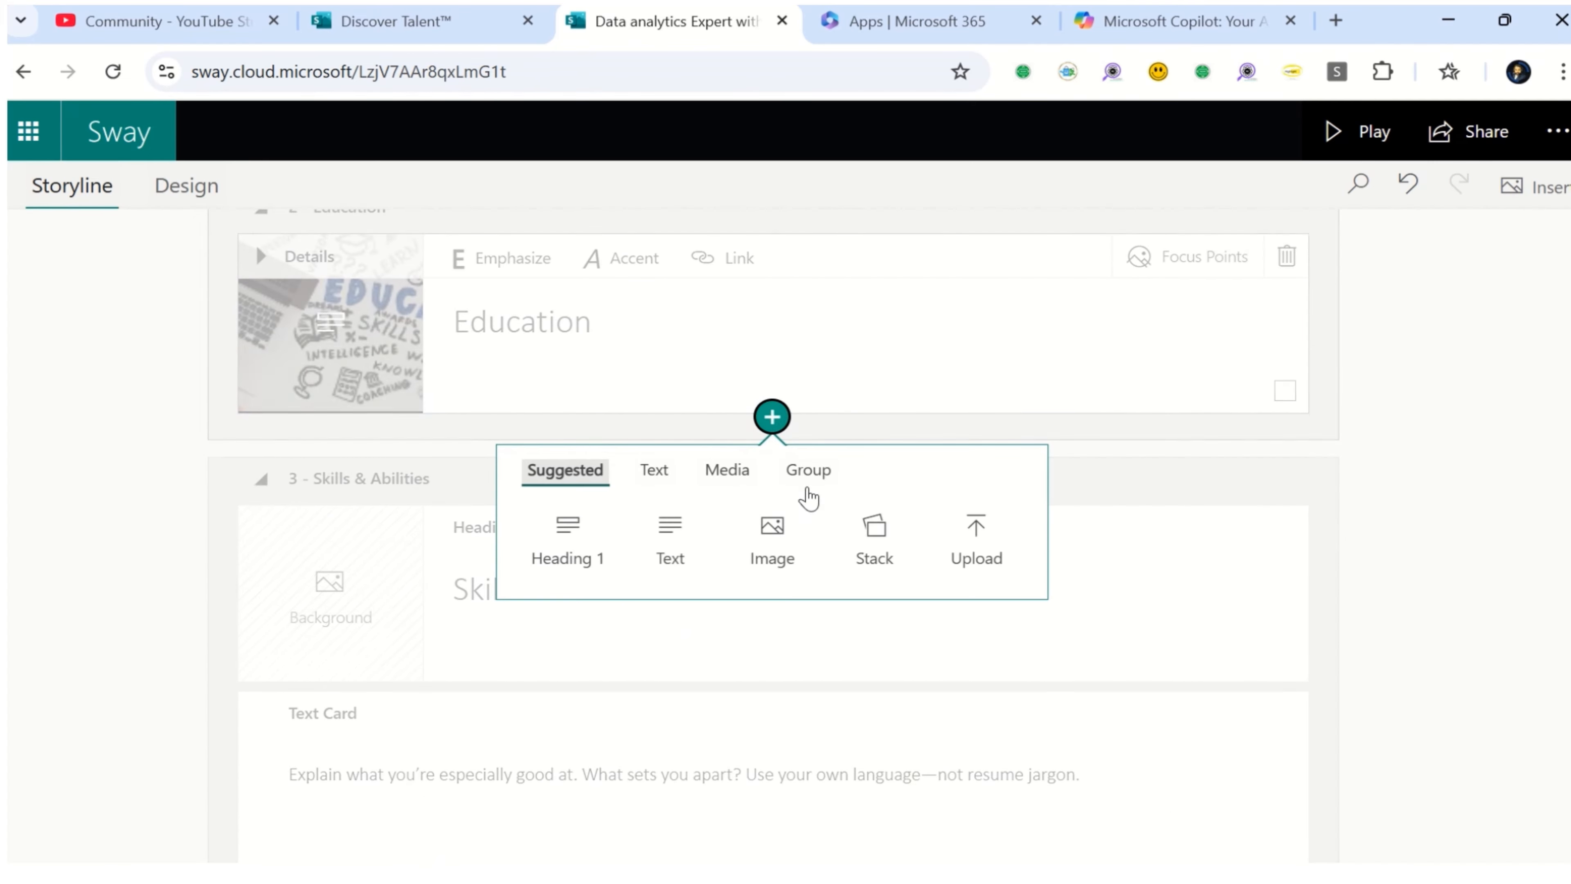
{"action": "left_click", "coordinate": [653, 471]}
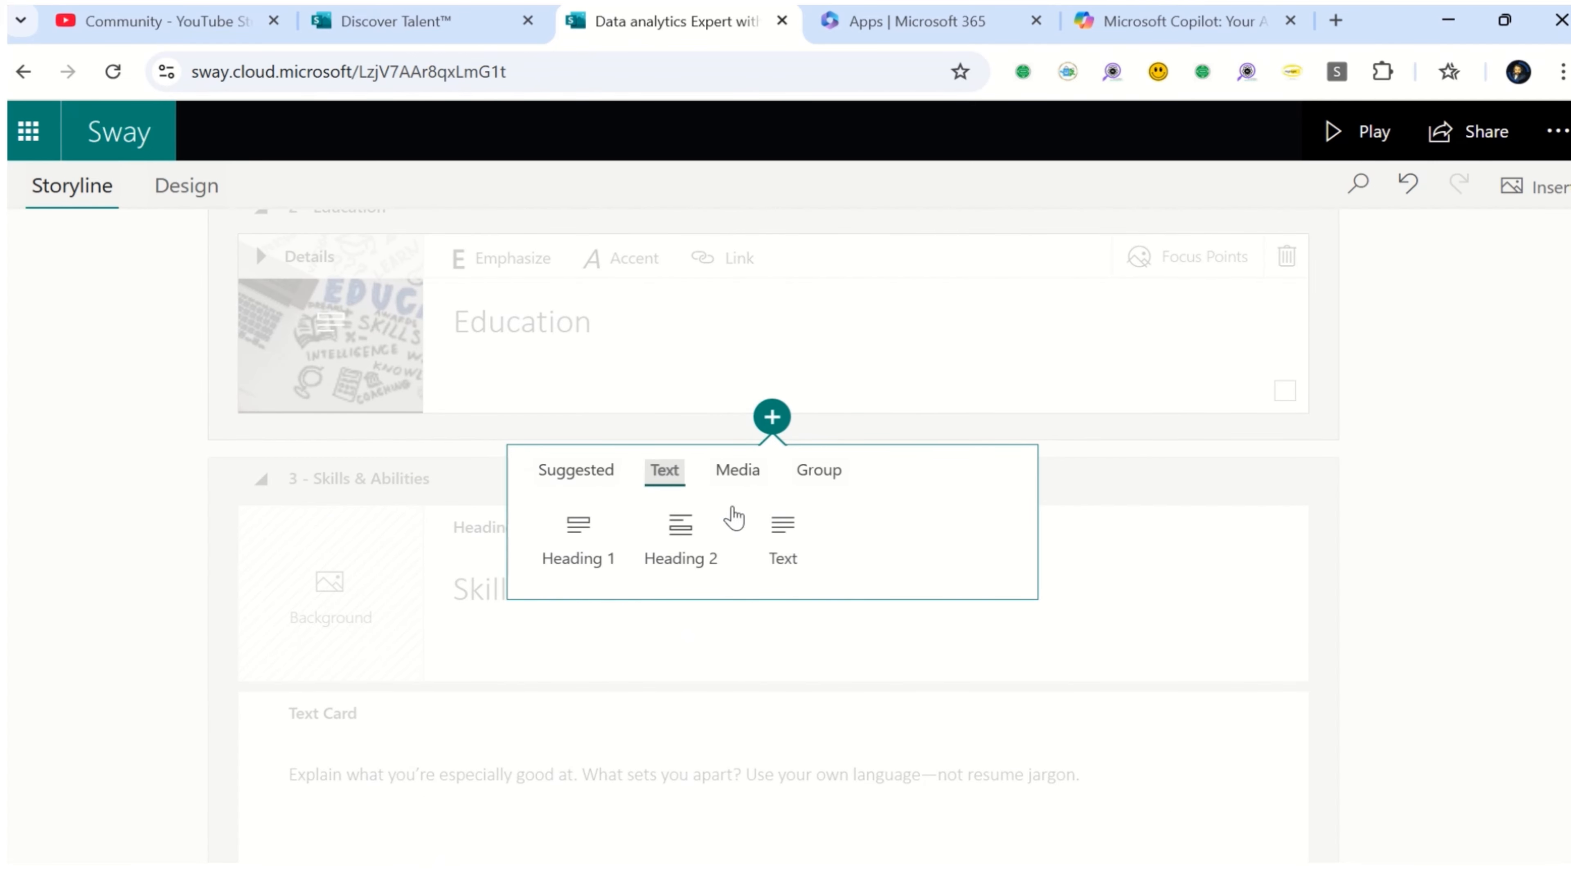
{"action": "left_click", "coordinate": [782, 551]}
{"action": "left_click", "coordinate": [662, 505]}
{"action": "type", "text": "Master of Computer Applications (MCA)DEF University, Year of Graduation"}
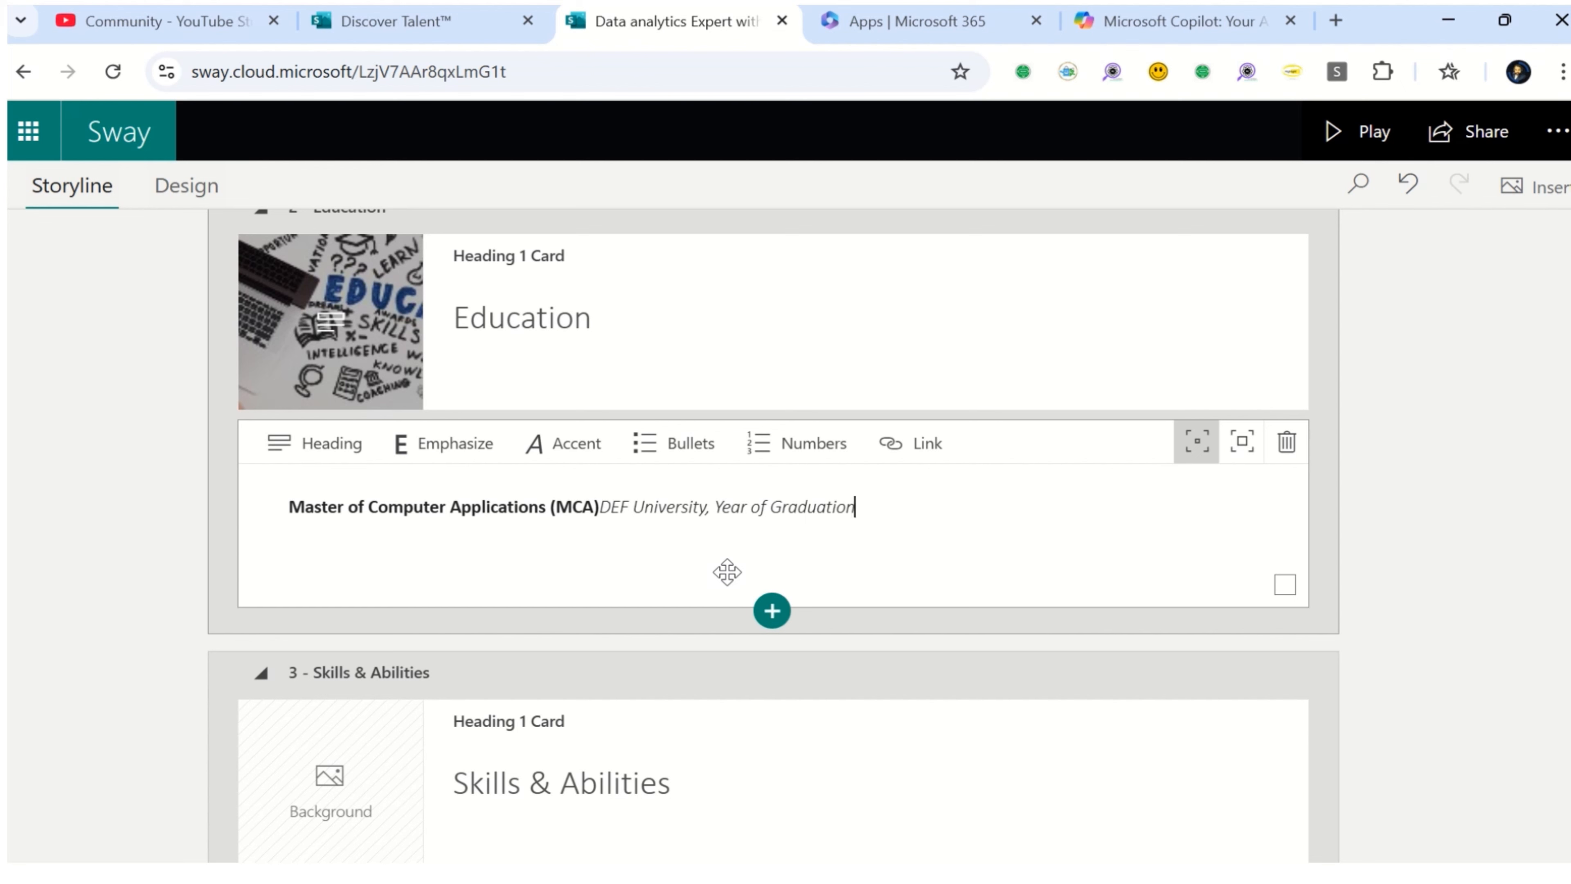
Insert an empty text card beneath the Master of Computer Applications (MCA) card in the Education section
{"action": "left_click", "coordinate": [772, 612]}
{"action": "left_click", "coordinate": [663, 667]}
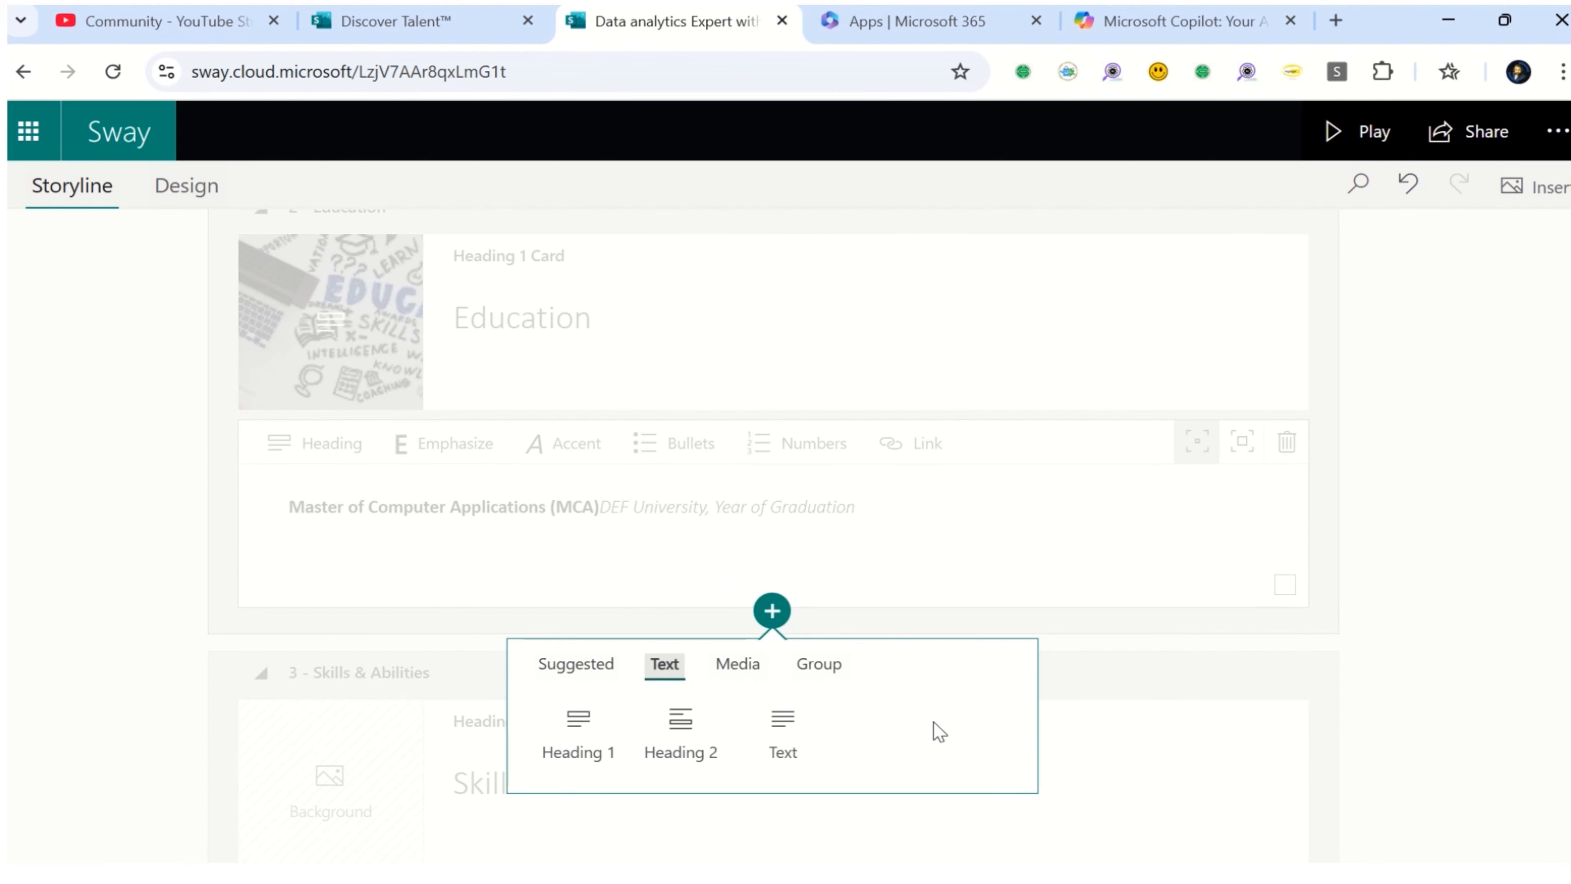
{"action": "left_click", "coordinate": [767, 728]}
{"action": "left_click", "coordinate": [460, 660]}
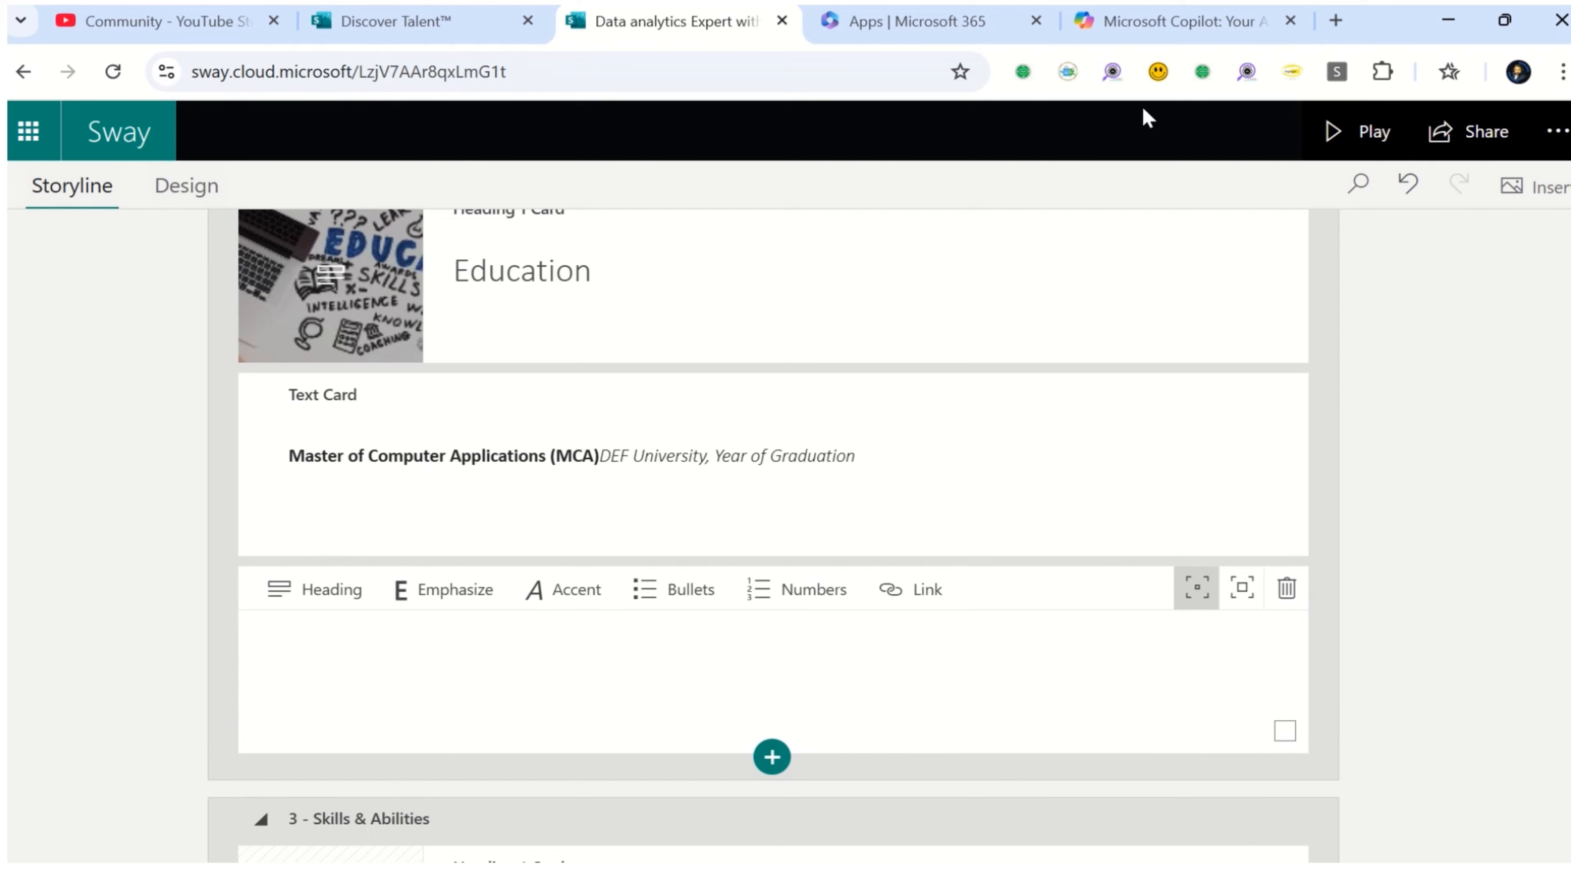
Copy the Bachelor of Computer Applications (BCA) line from Copilot's education answer and paste it into the new text card in the resume Sway
{"action": "left_click", "coordinate": [1178, 21]}
{"action": "left_click_drag", "start_coordinate": [389, 486], "coordinate": [521, 518]}
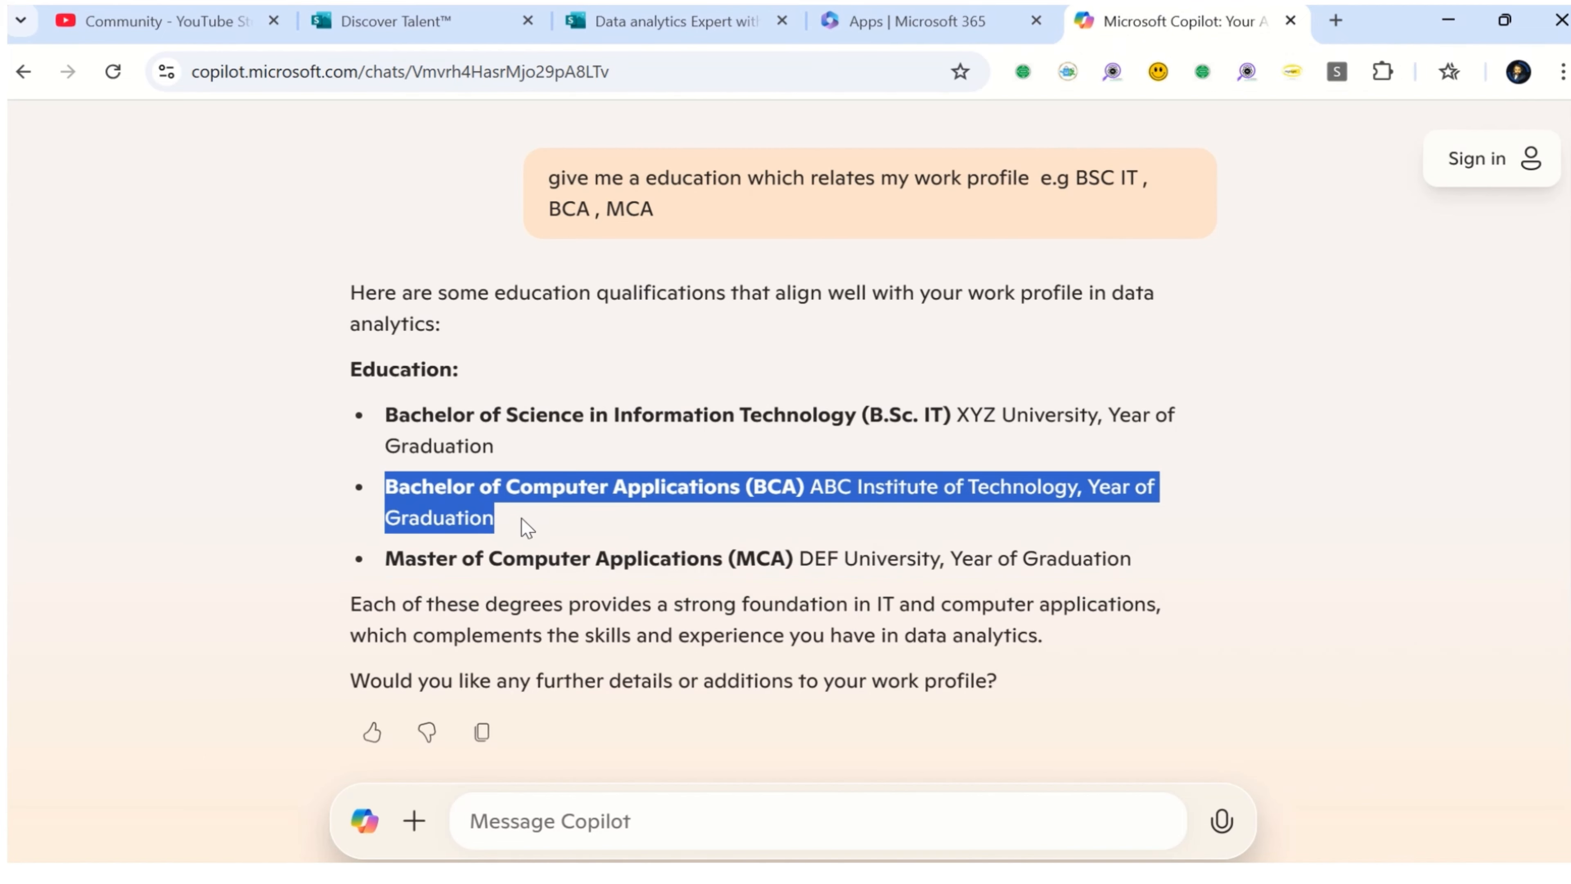
{"action": "left_click", "coordinate": [905, 32]}
{"action": "left_click", "coordinate": [709, 37]}
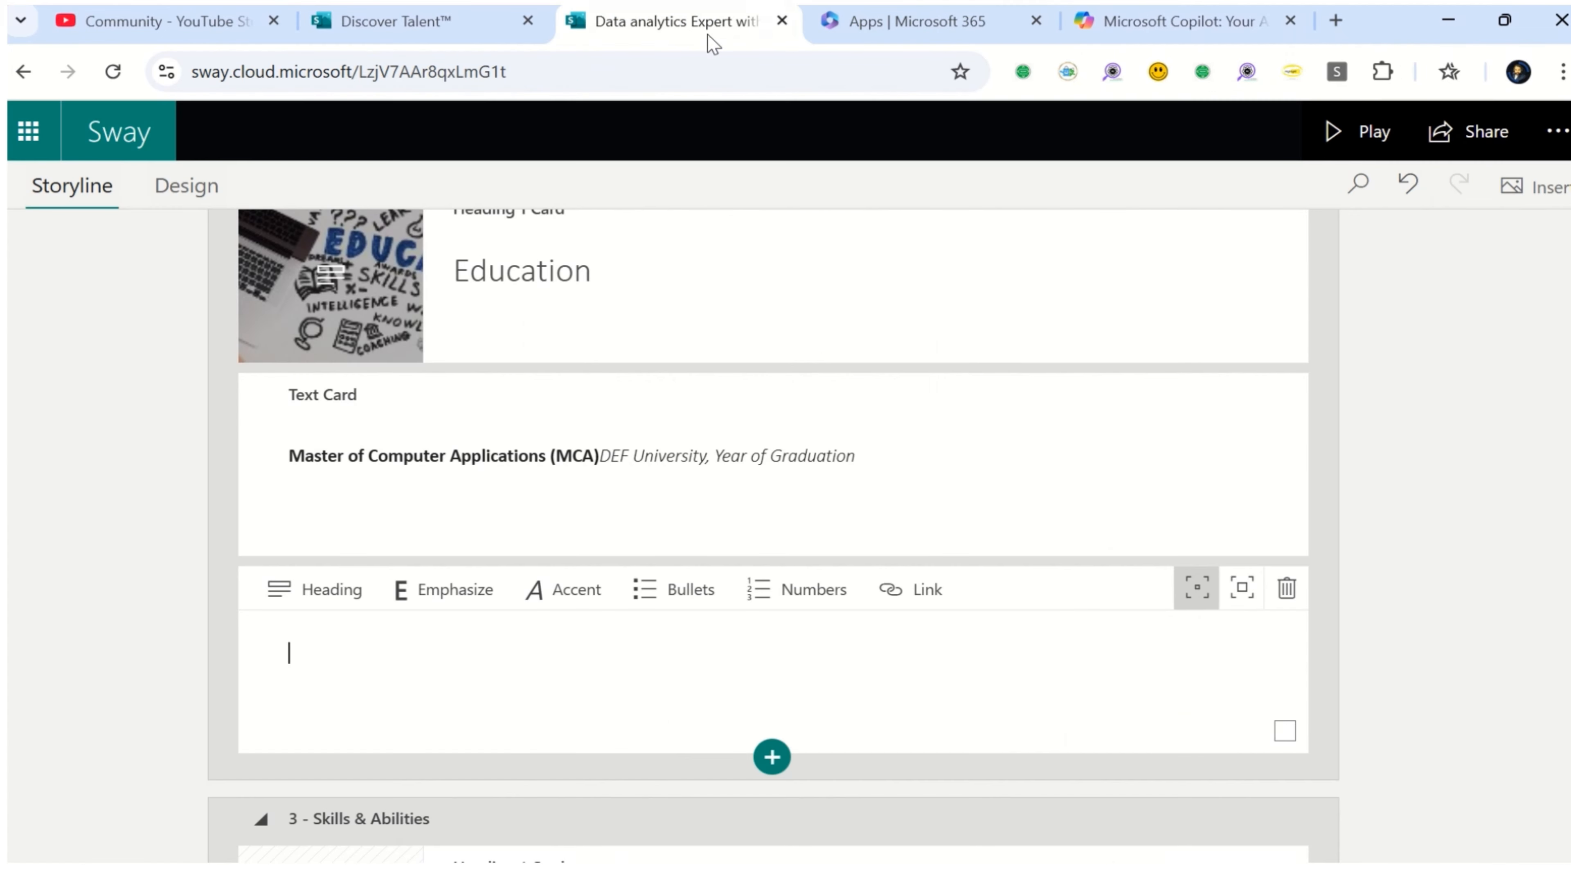
{"action": "type", "text": "Bachelor of Computer Applications (BCA)ABC Institute of Technology, Year of Graduation"}
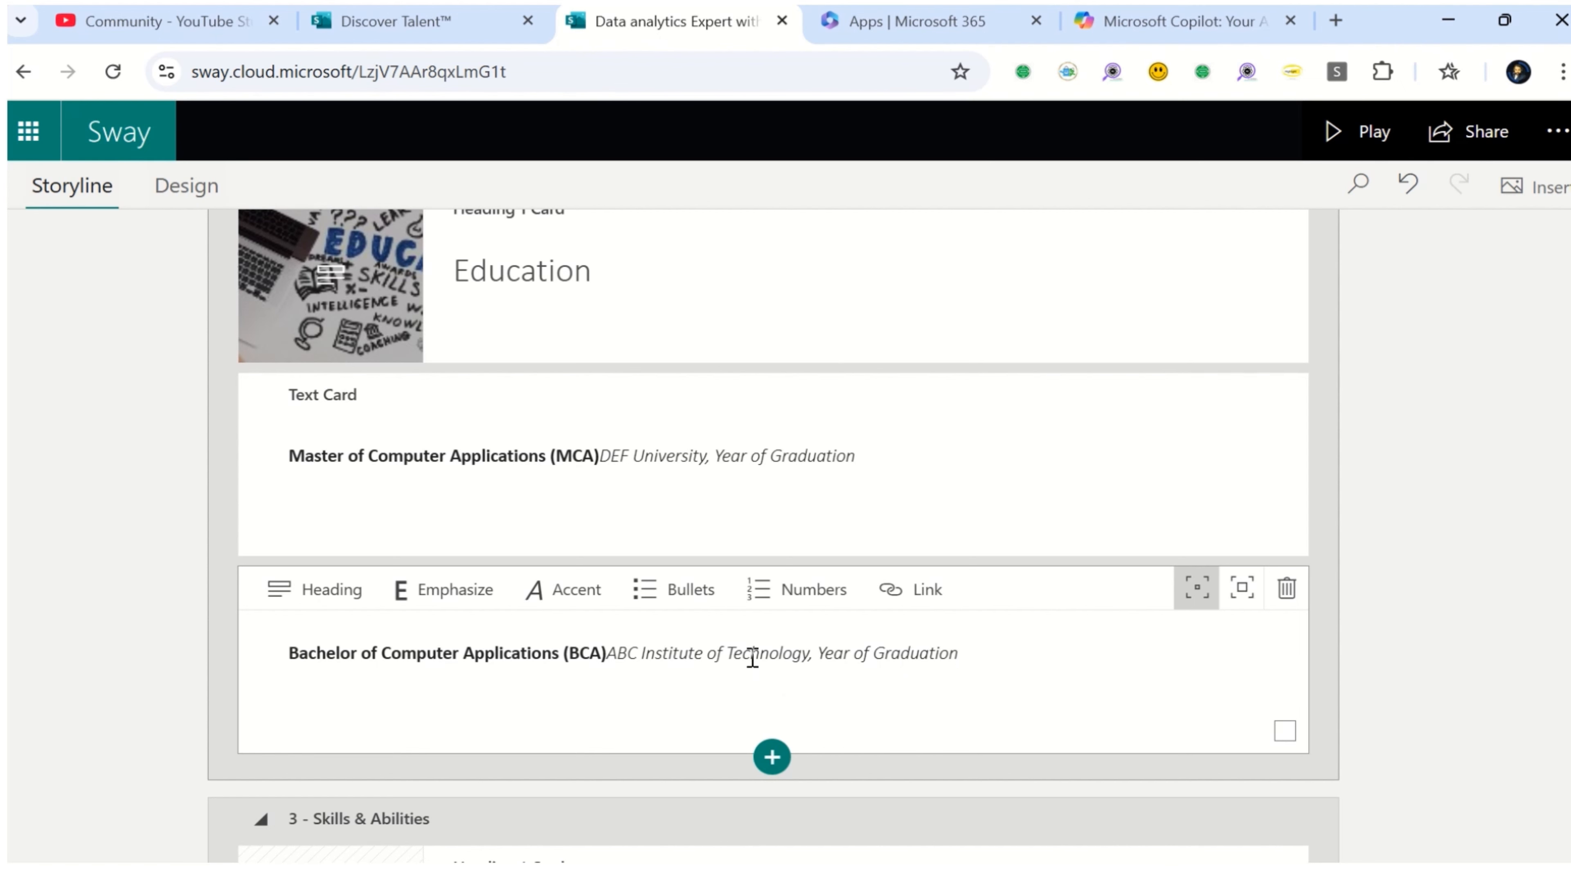
Play the resume Sway, review it from the title through the Experience, Education and Volunteer Experience sections, and return to editing
{"action": "scroll", "coordinate": [752, 657], "scroll_direction": "down", "scroll_amount": 5}
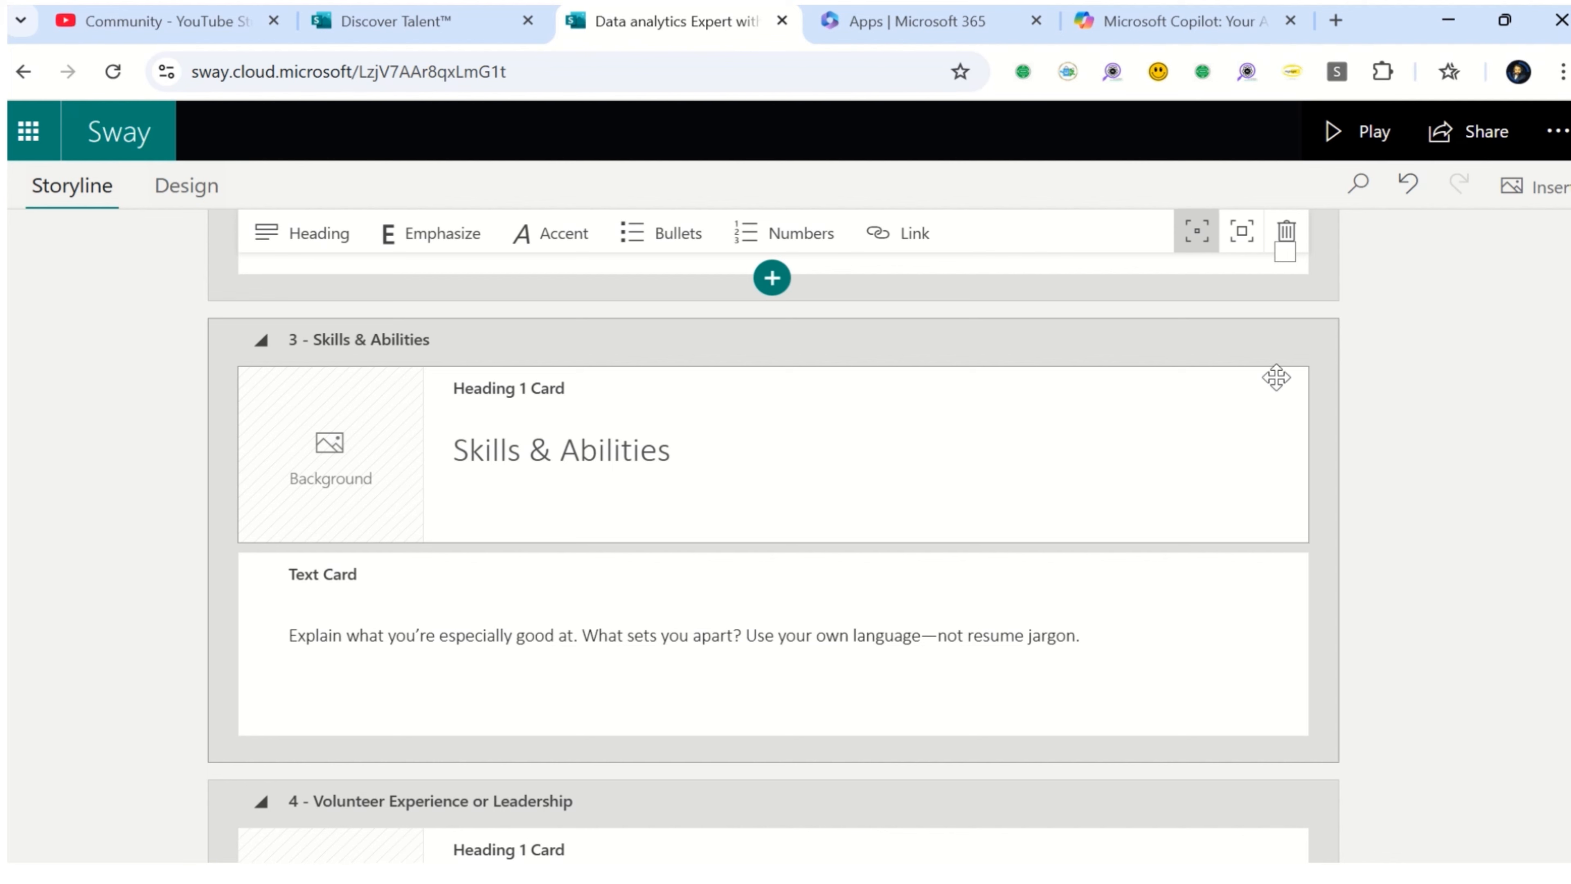
{"action": "left_click", "coordinate": [1358, 132]}
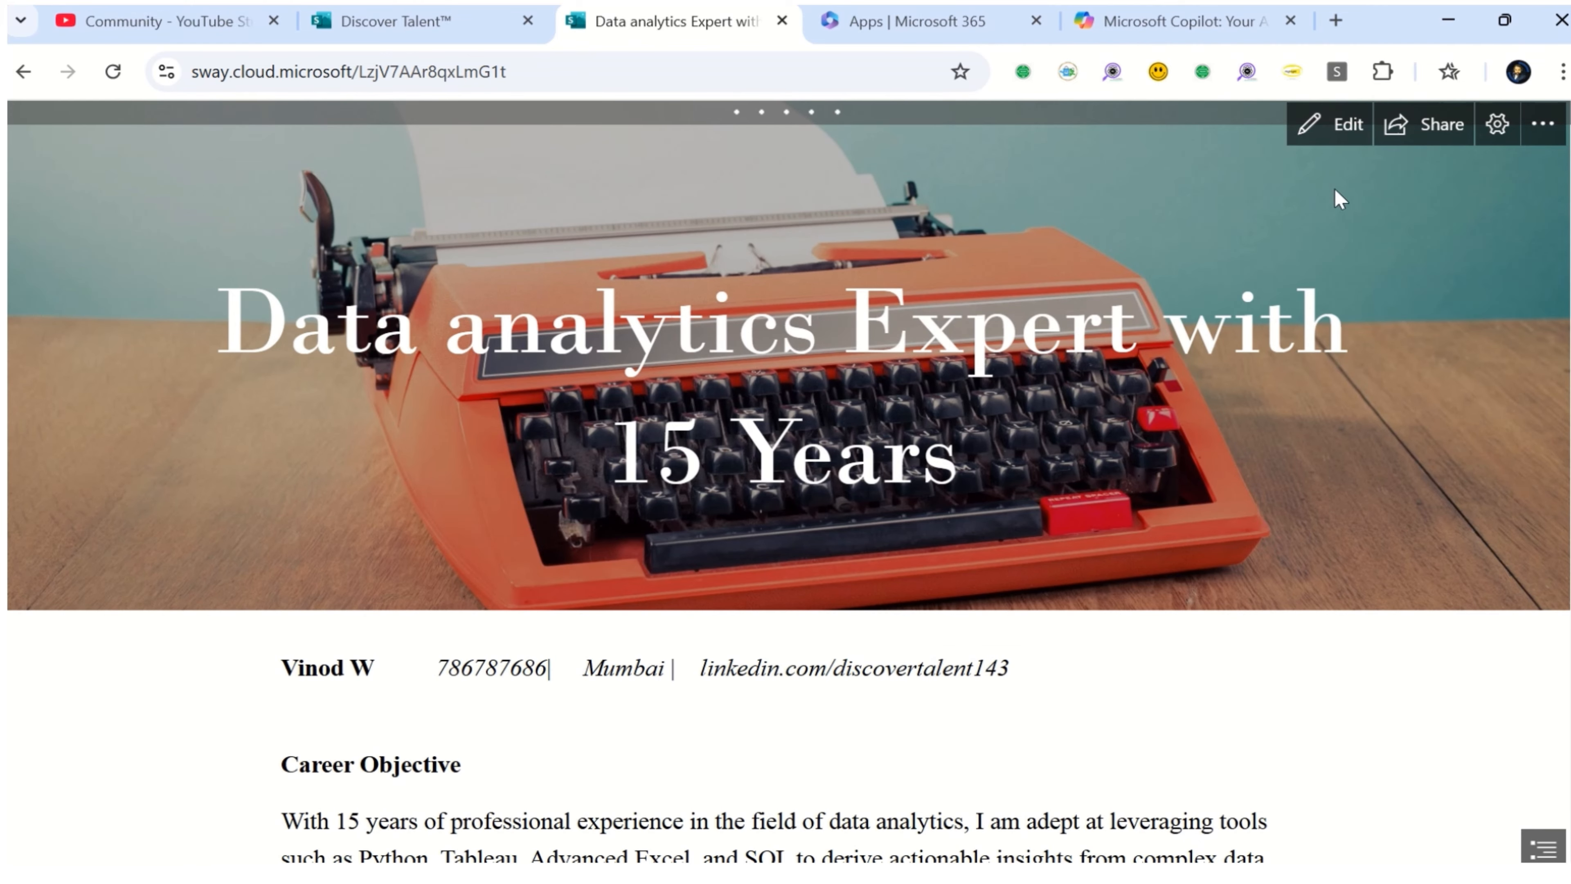
{"action": "scroll", "coordinate": [1565, 527], "scroll_direction": "down", "scroll_amount": 5}
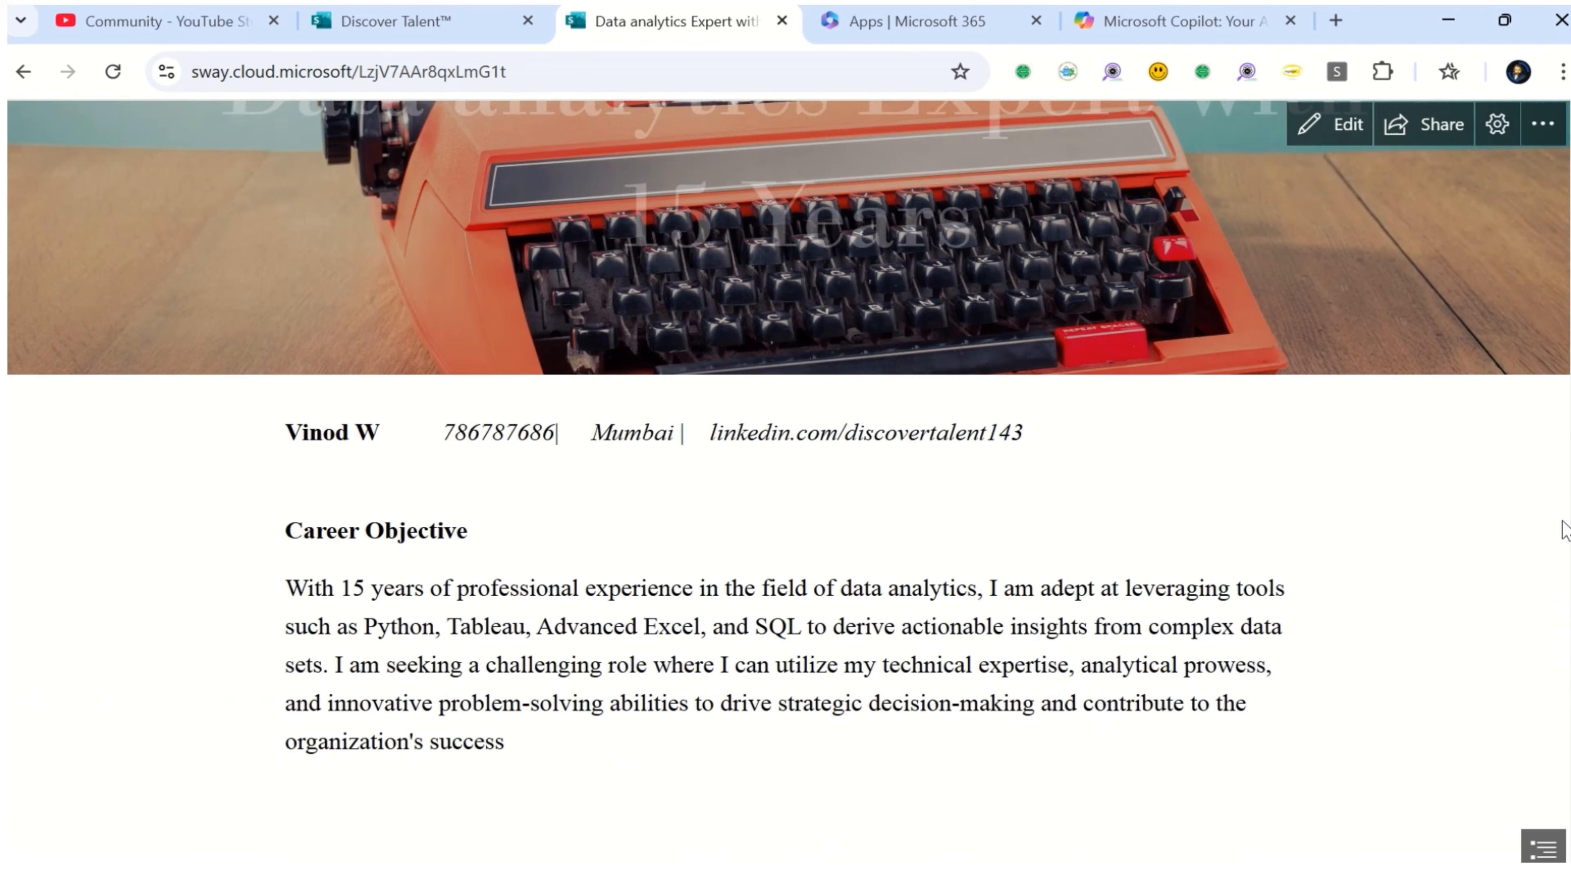
{"action": "scroll", "coordinate": [1450, 564], "scroll_direction": "up", "scroll_amount": 3}
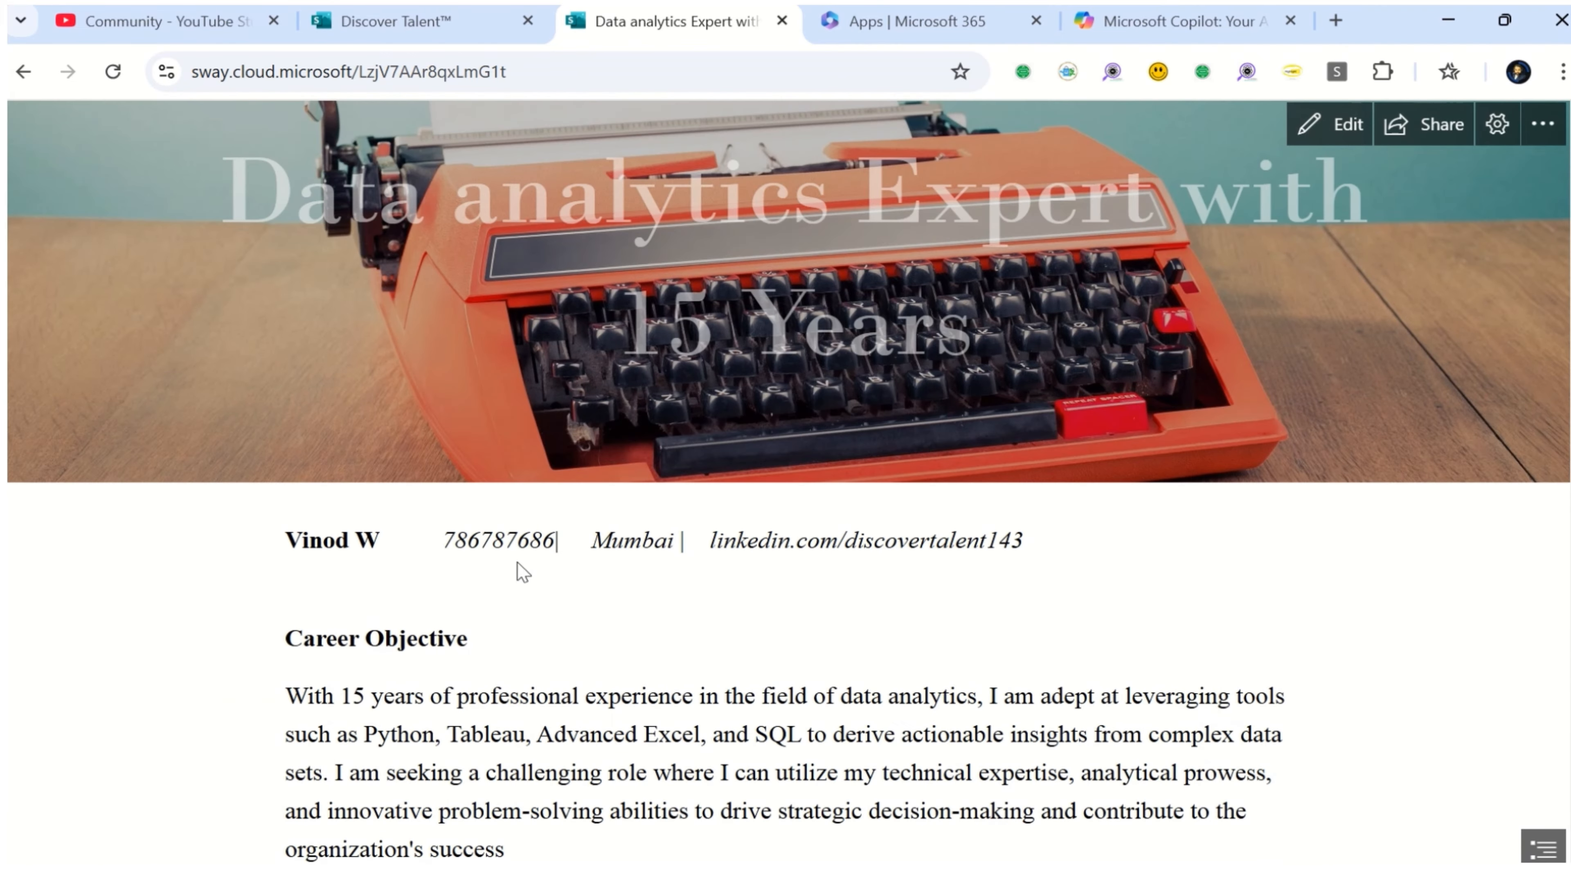
{"action": "left_click_drag", "start_coordinate": [480, 549], "coordinate": [761, 555]}
{"action": "left_click", "coordinate": [1070, 575]}
{"action": "scroll", "coordinate": [1089, 576], "scroll_direction": "up", "scroll_amount": 3}
{"action": "scroll", "coordinate": [1069, 421], "scroll_direction": "down", "scroll_amount": 15}
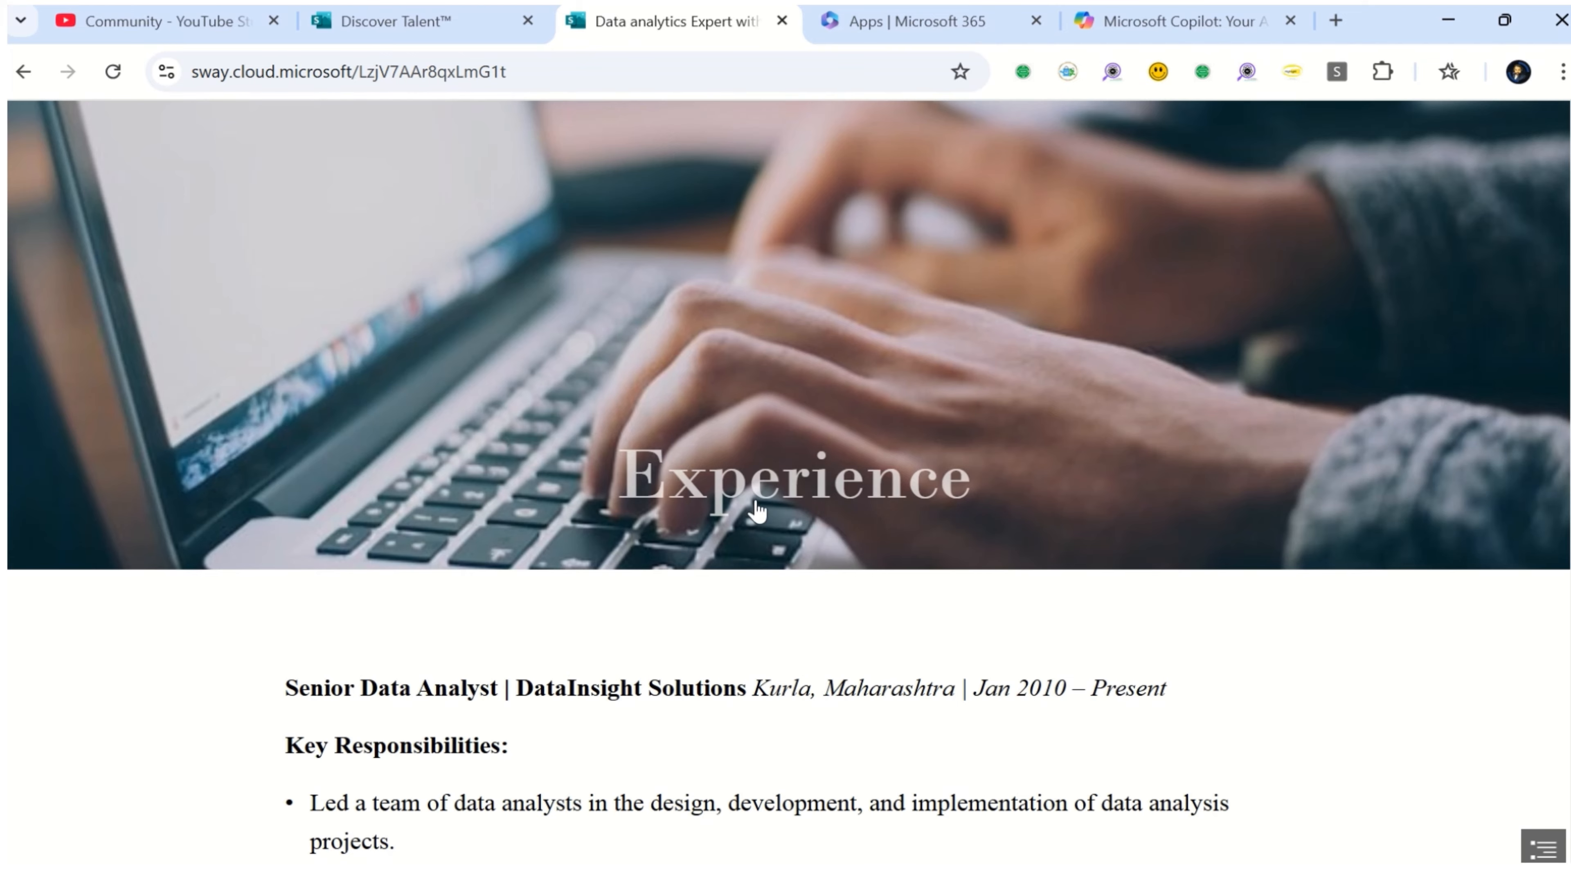
{"action": "scroll", "coordinate": [774, 505], "scroll_direction": "down", "scroll_amount": 4}
{"action": "scroll", "coordinate": [634, 529], "scroll_direction": "down", "scroll_amount": 5}
{"action": "scroll", "coordinate": [634, 529], "scroll_direction": "down", "scroll_amount": 15}
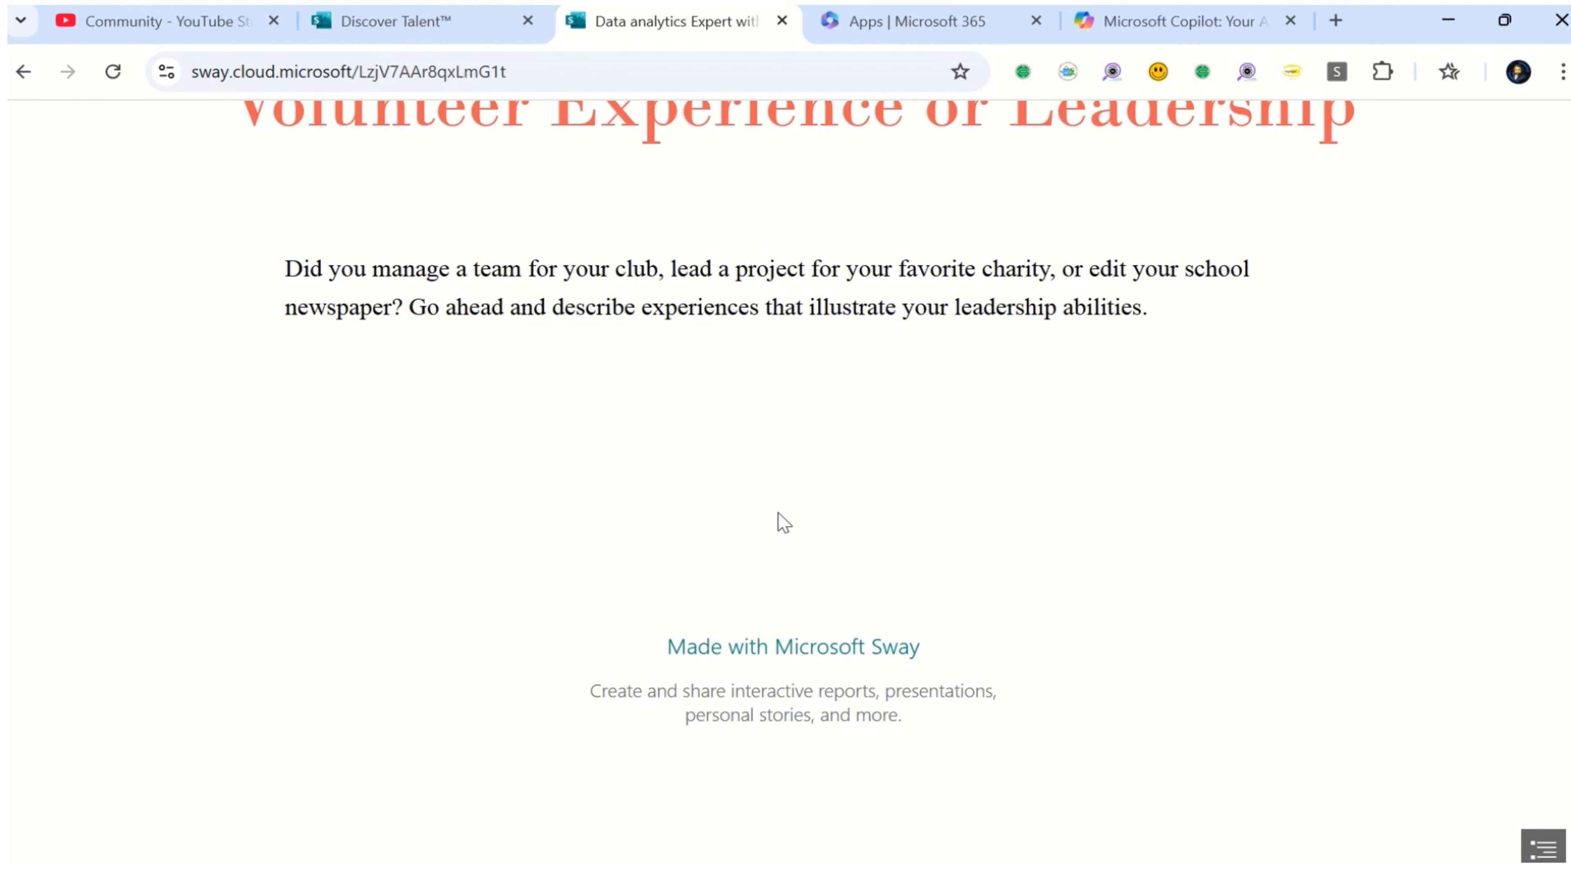
{"action": "scroll", "coordinate": [1027, 551], "scroll_direction": "up", "scroll_amount": 15}
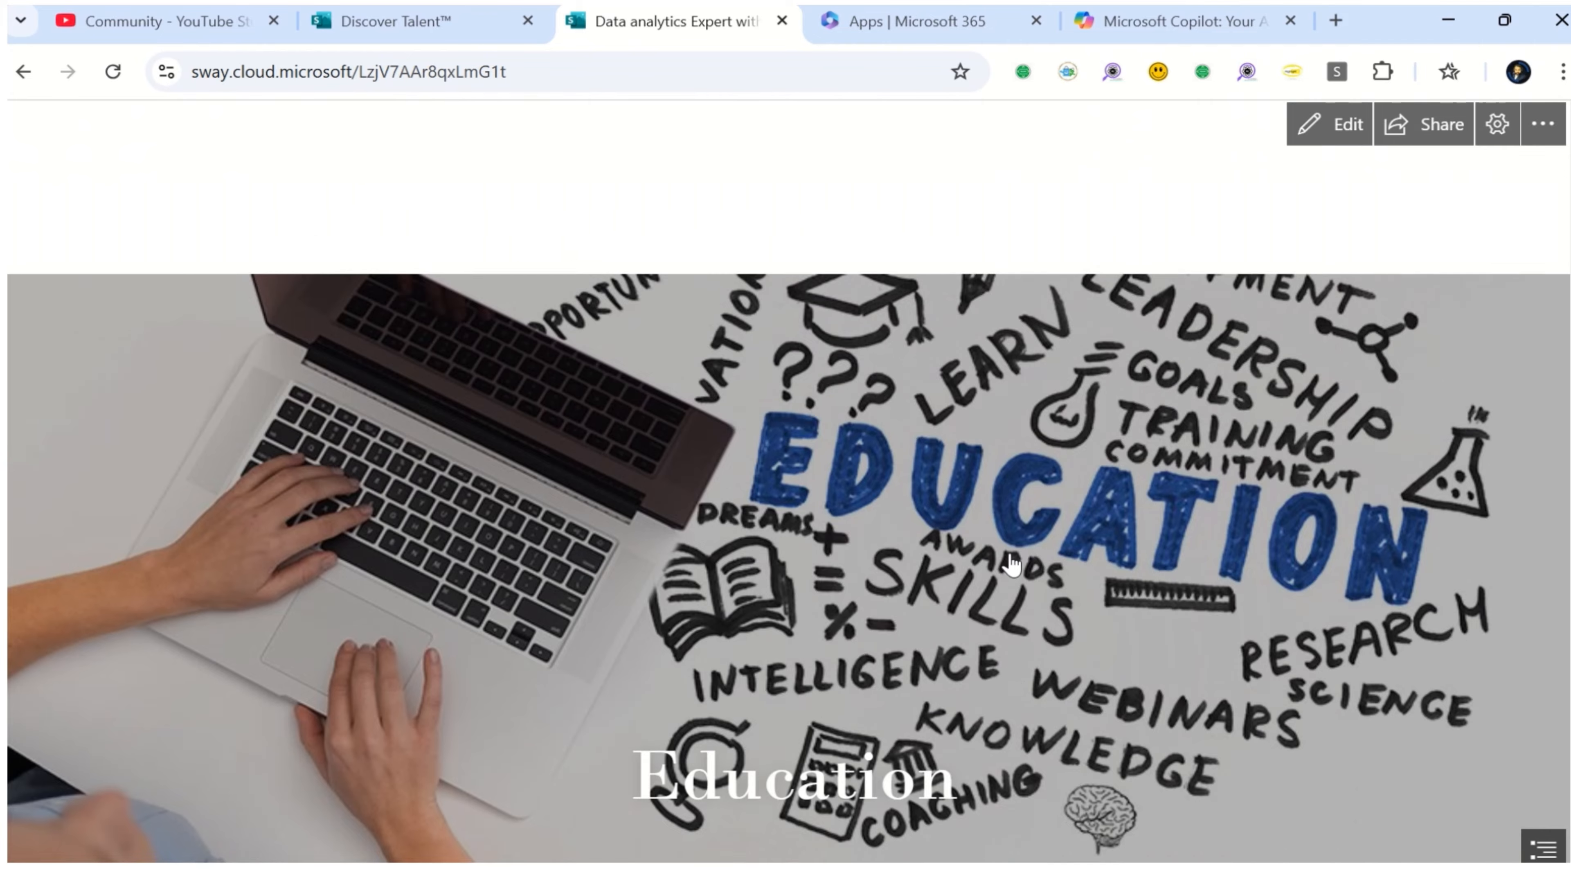
{"action": "scroll", "coordinate": [1012, 563], "scroll_direction": "up", "scroll_amount": 20}
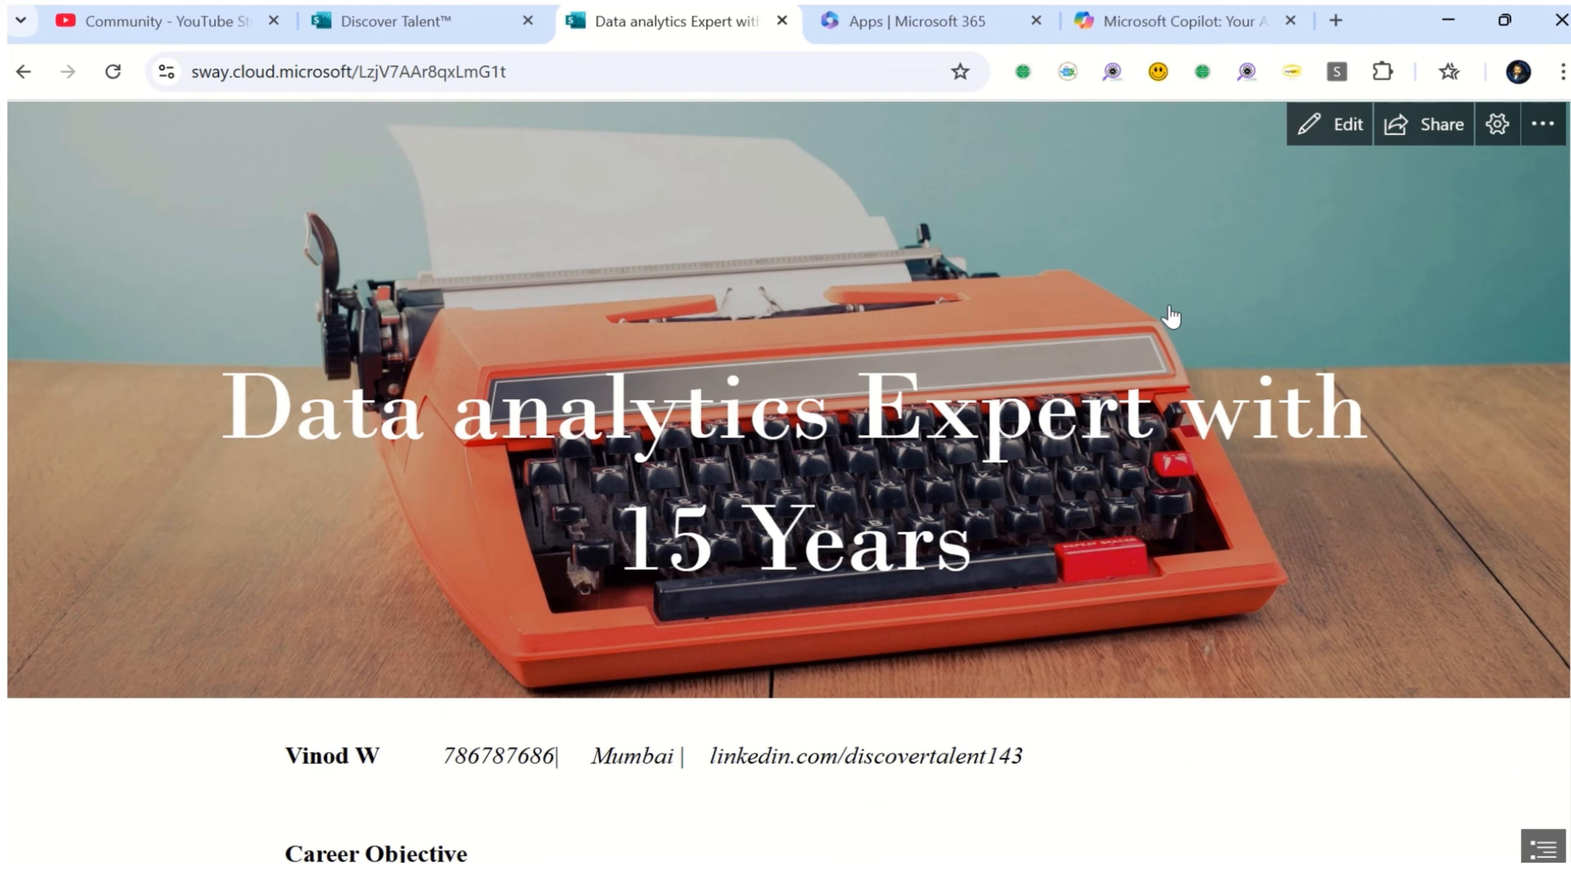
{"action": "left_click", "coordinate": [1331, 126]}
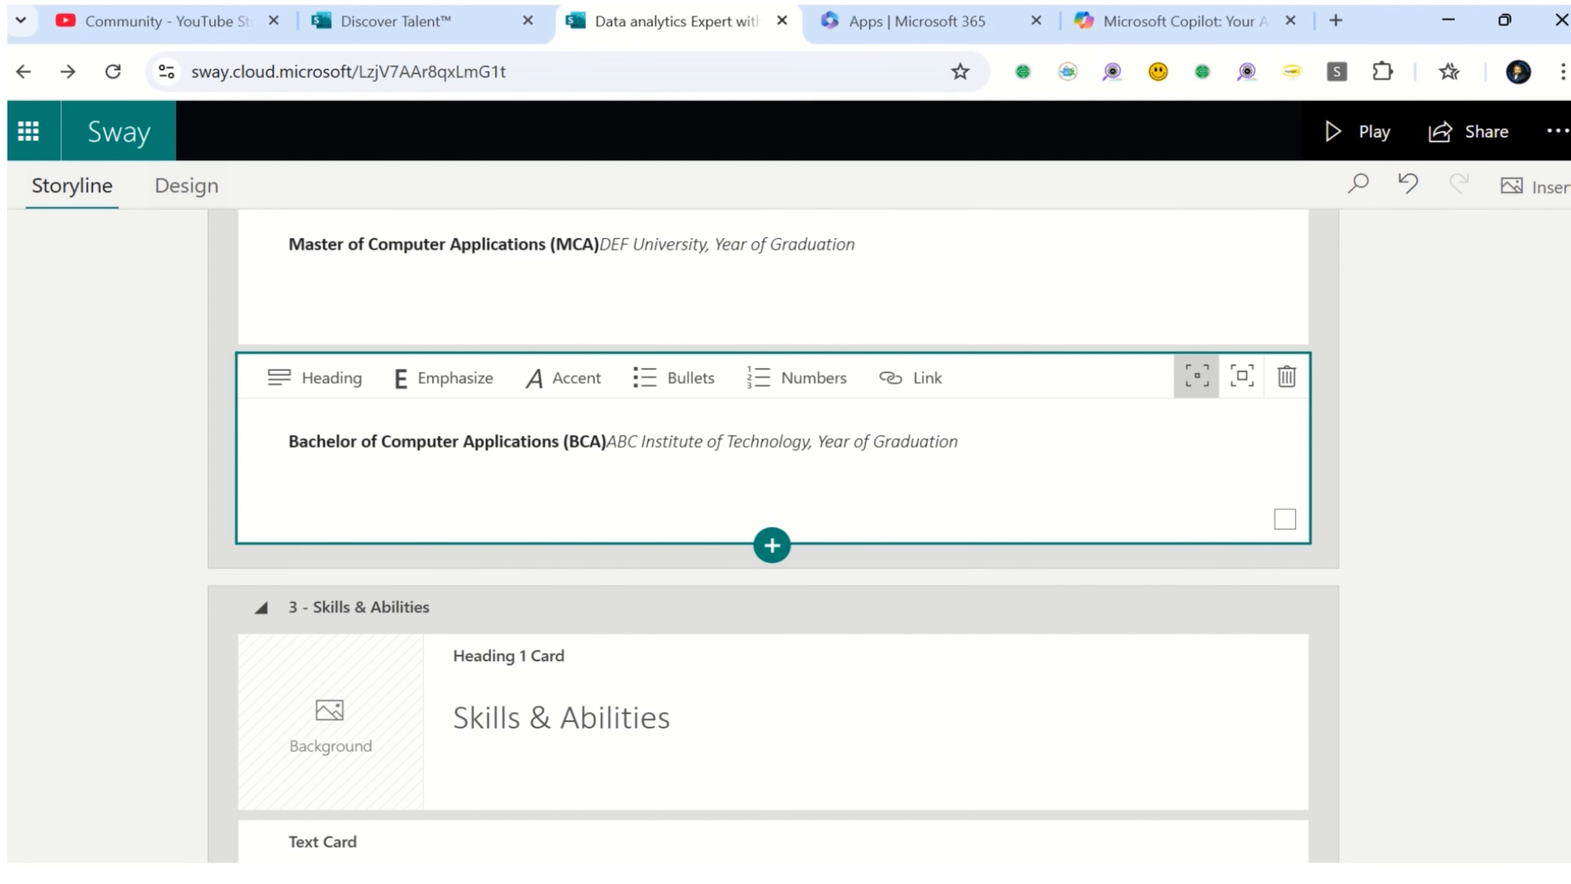
Open the print preview of the resume Sway and look through its pages
{"action": "scroll", "coordinate": [1543, 389], "scroll_direction": "up", "scroll_amount": 5}
{"action": "left_click", "coordinate": [1561, 133]}
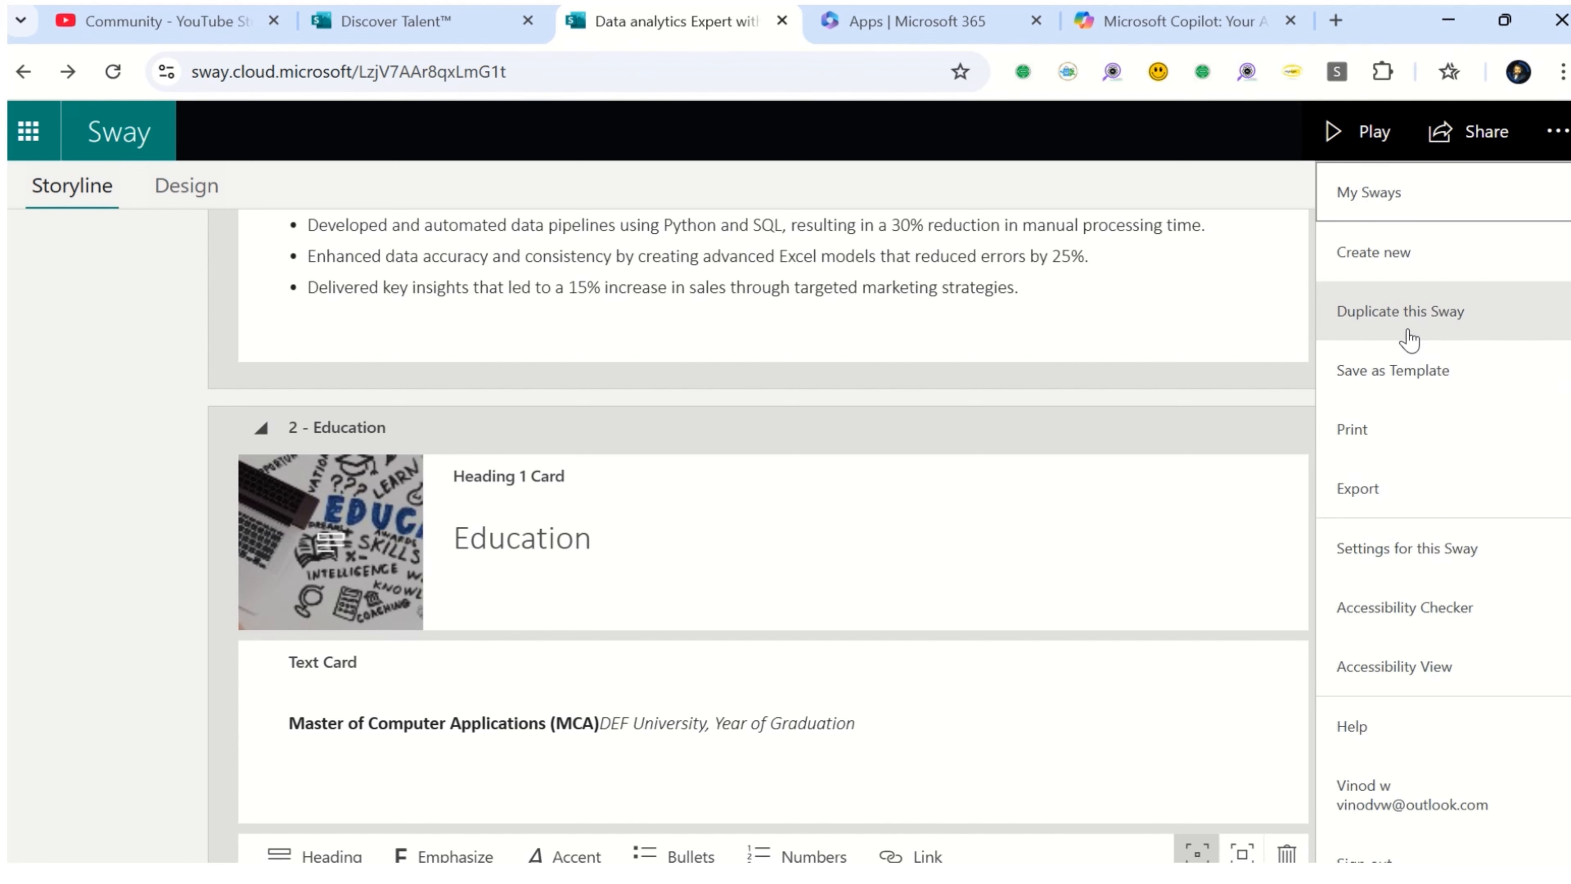
{"action": "left_click", "coordinate": [1345, 438]}
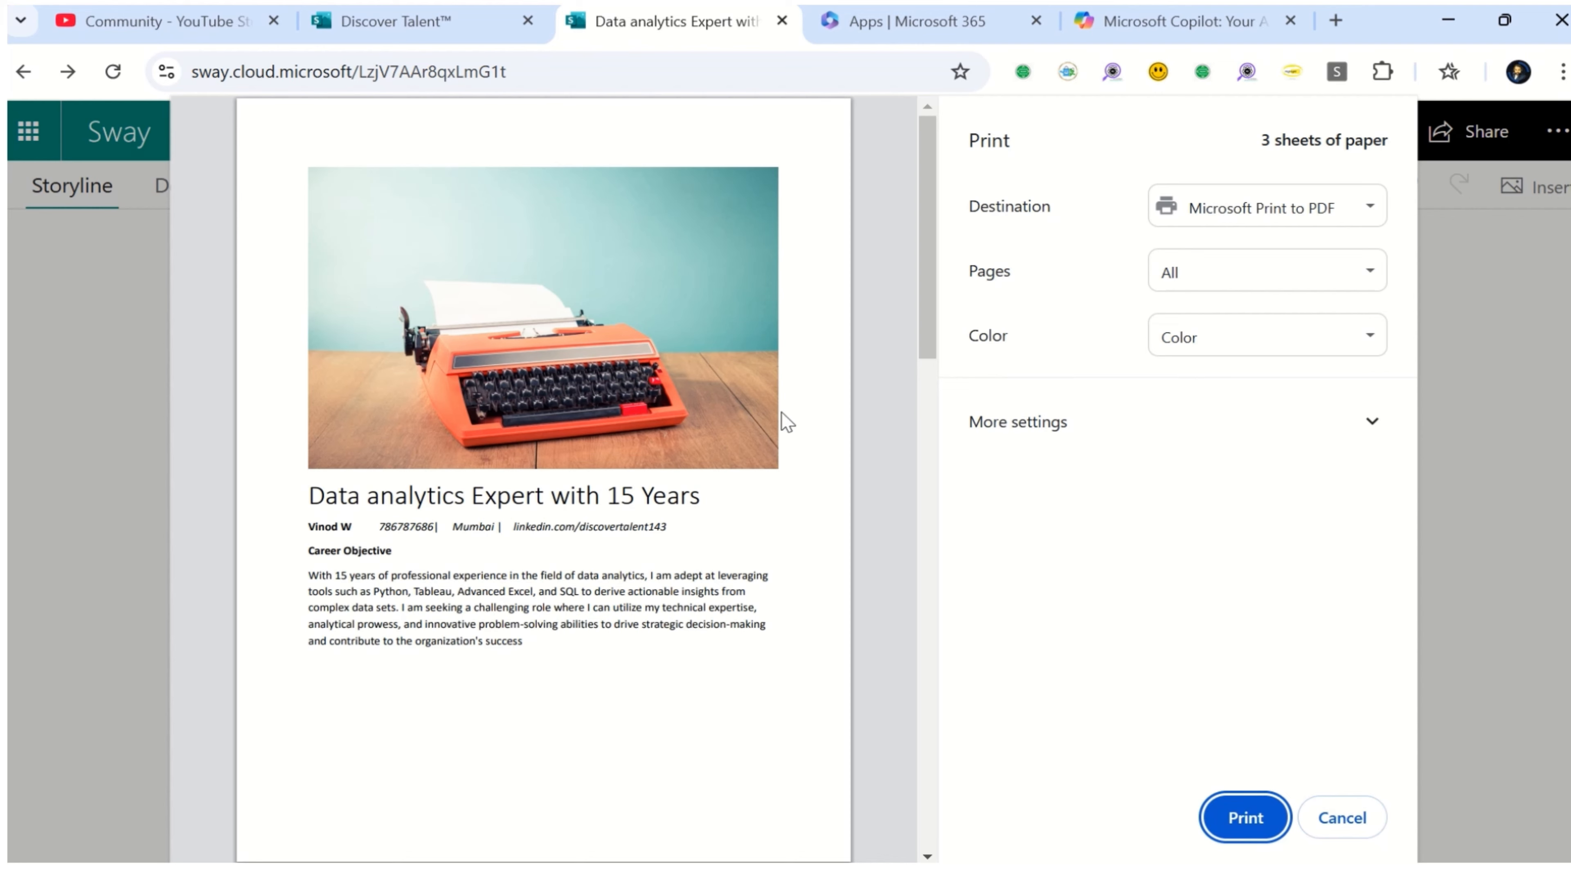
{"action": "scroll", "coordinate": [781, 414], "scroll_direction": "down", "scroll_amount": 6}
{"action": "scroll", "coordinate": [794, 435], "scroll_direction": "down", "scroll_amount": 10}
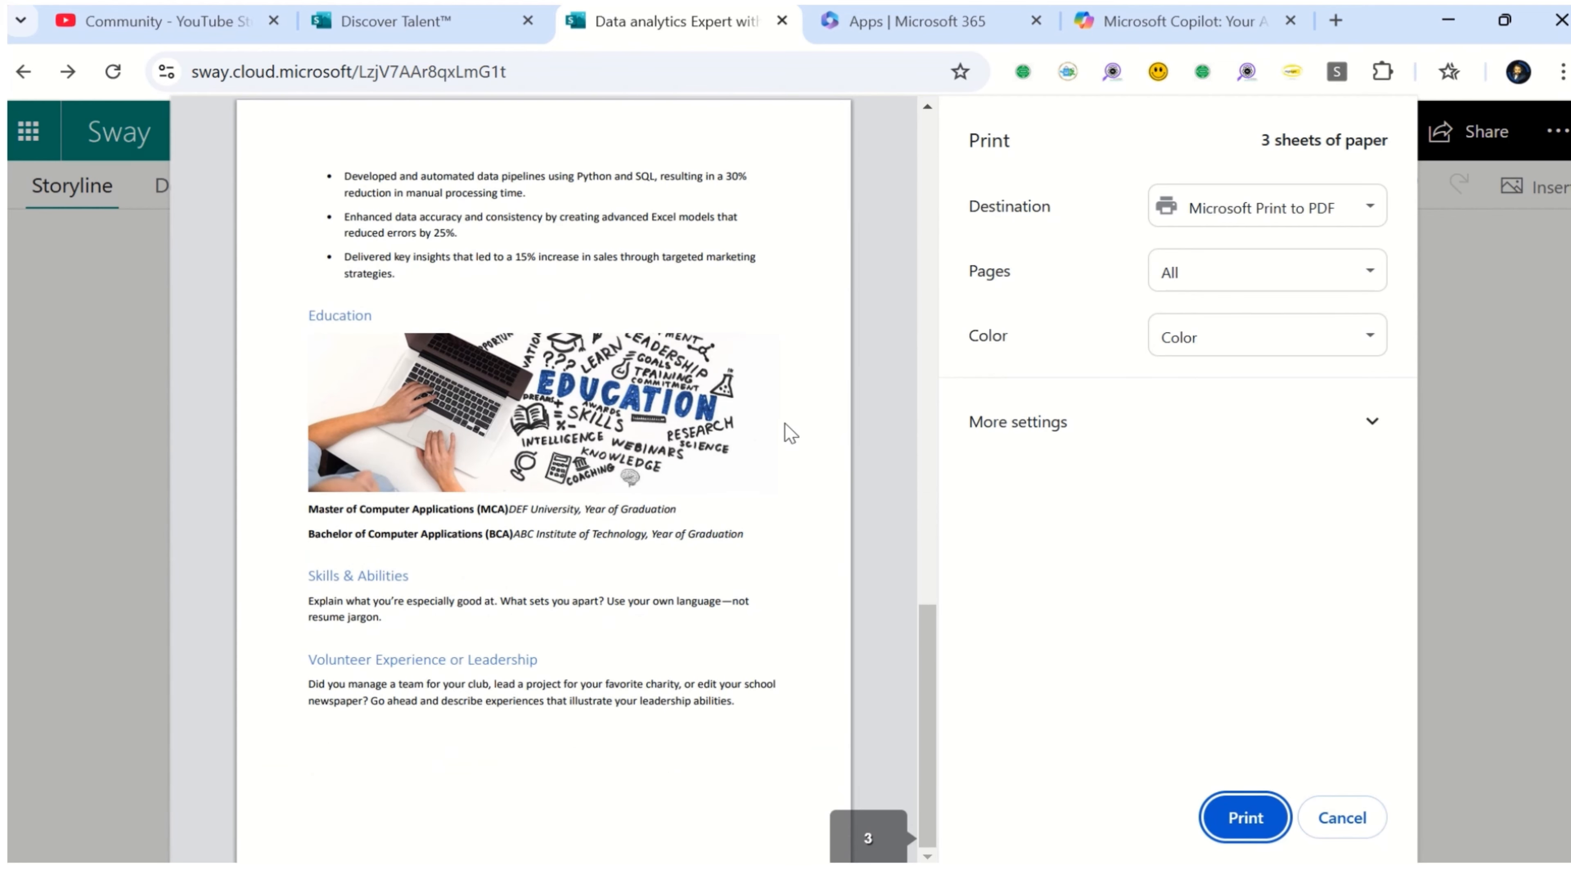
{"action": "scroll", "coordinate": [784, 423], "scroll_direction": "up", "scroll_amount": 5}
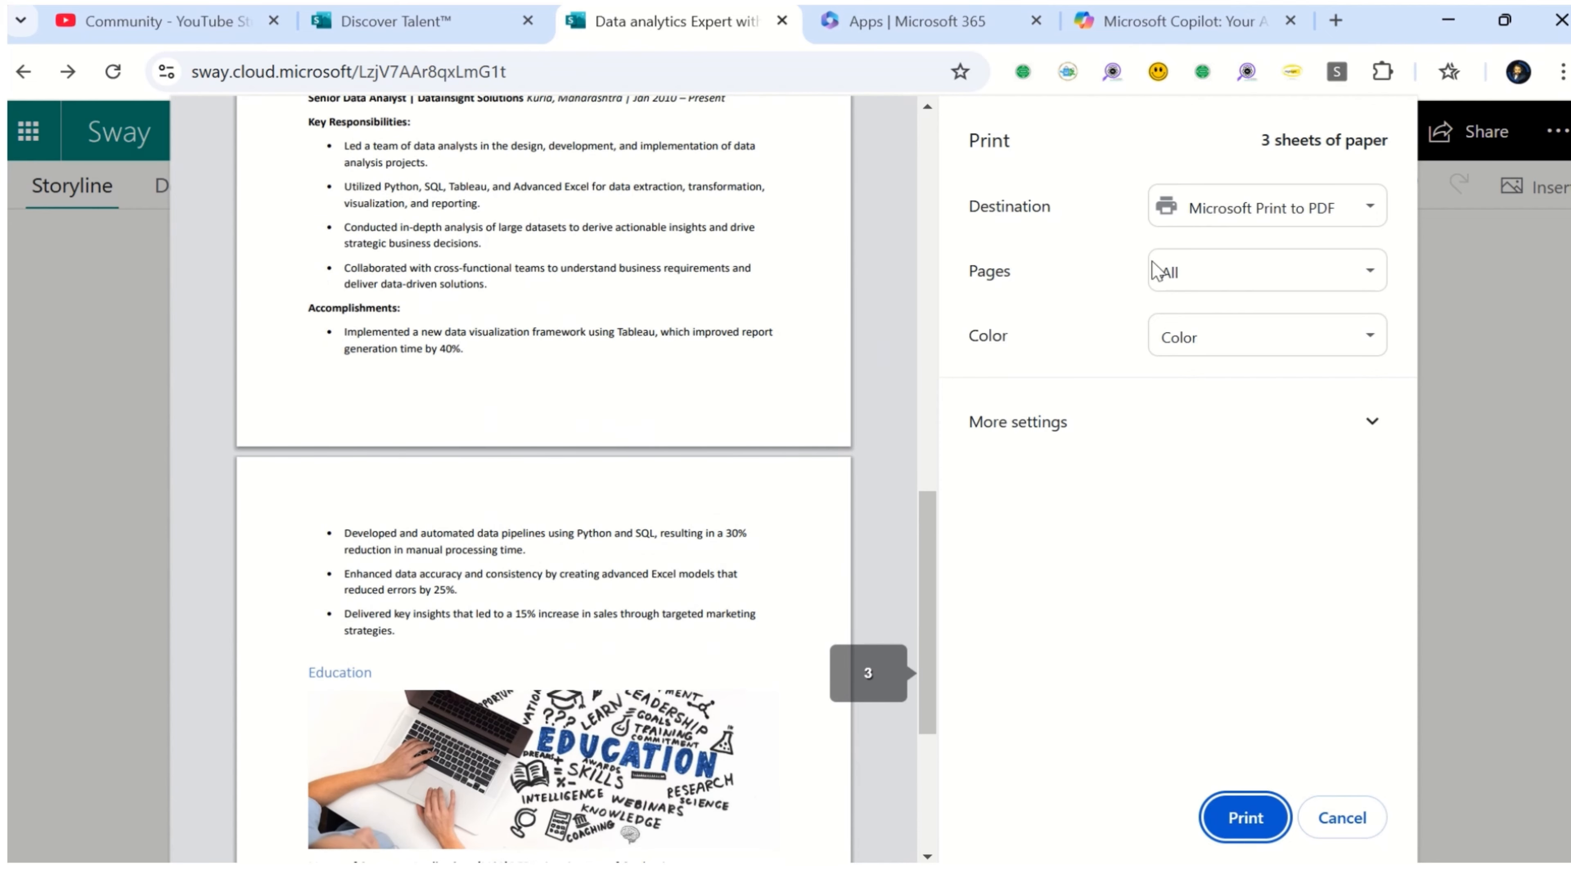
Check the available print destinations and color options, leaving them as they are, and cancel printing
{"action": "left_click", "coordinate": [1259, 217]}
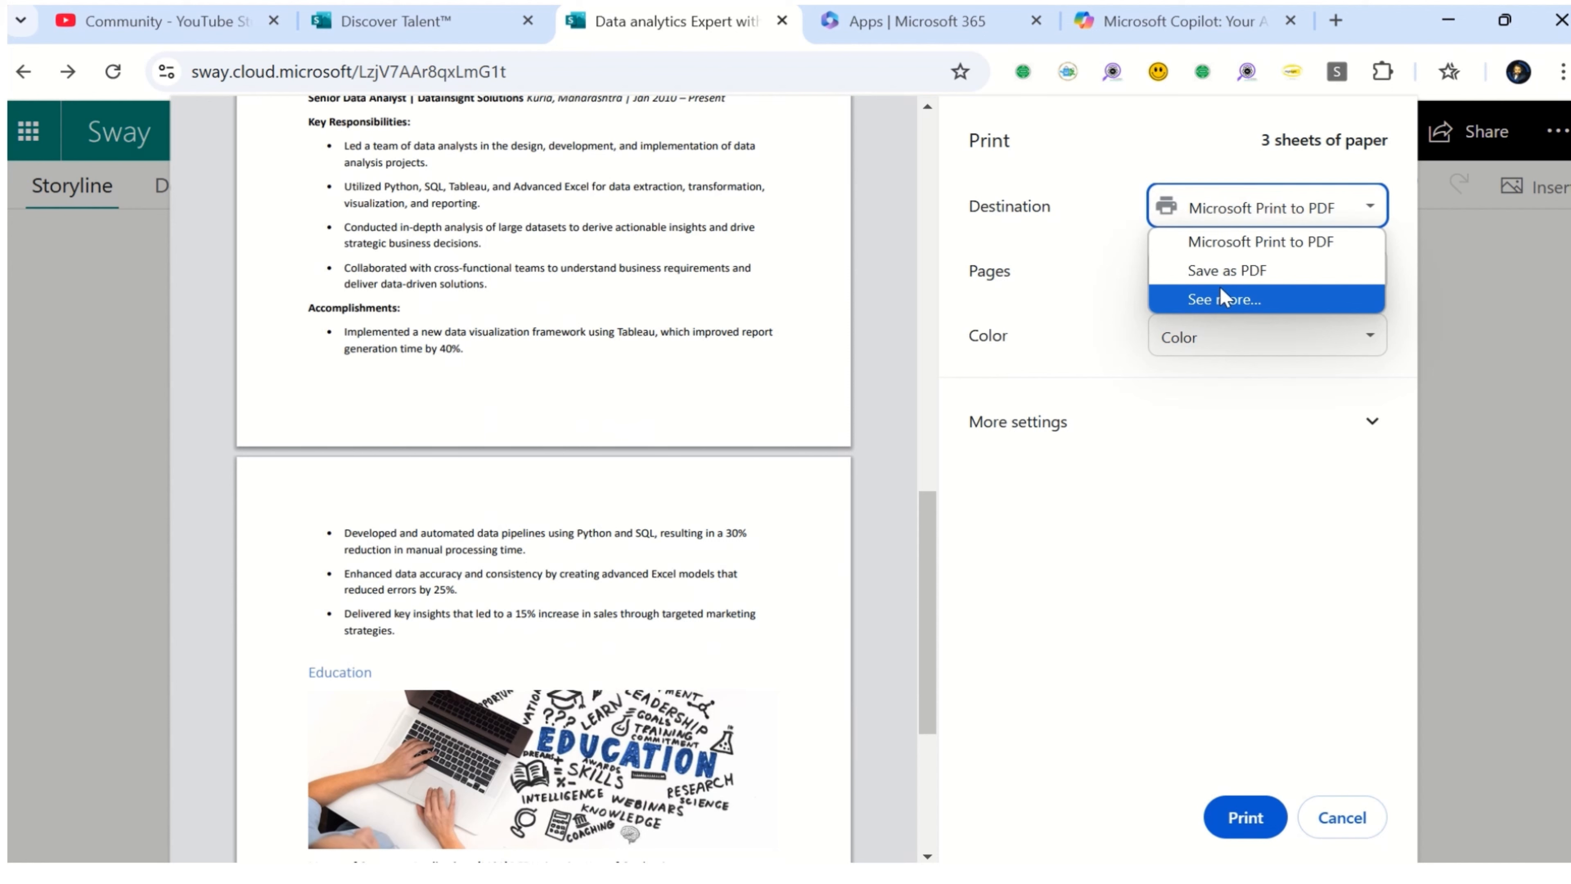
{"action": "left_click", "coordinate": [1074, 343]}
{"action": "left_click", "coordinate": [1231, 349]}
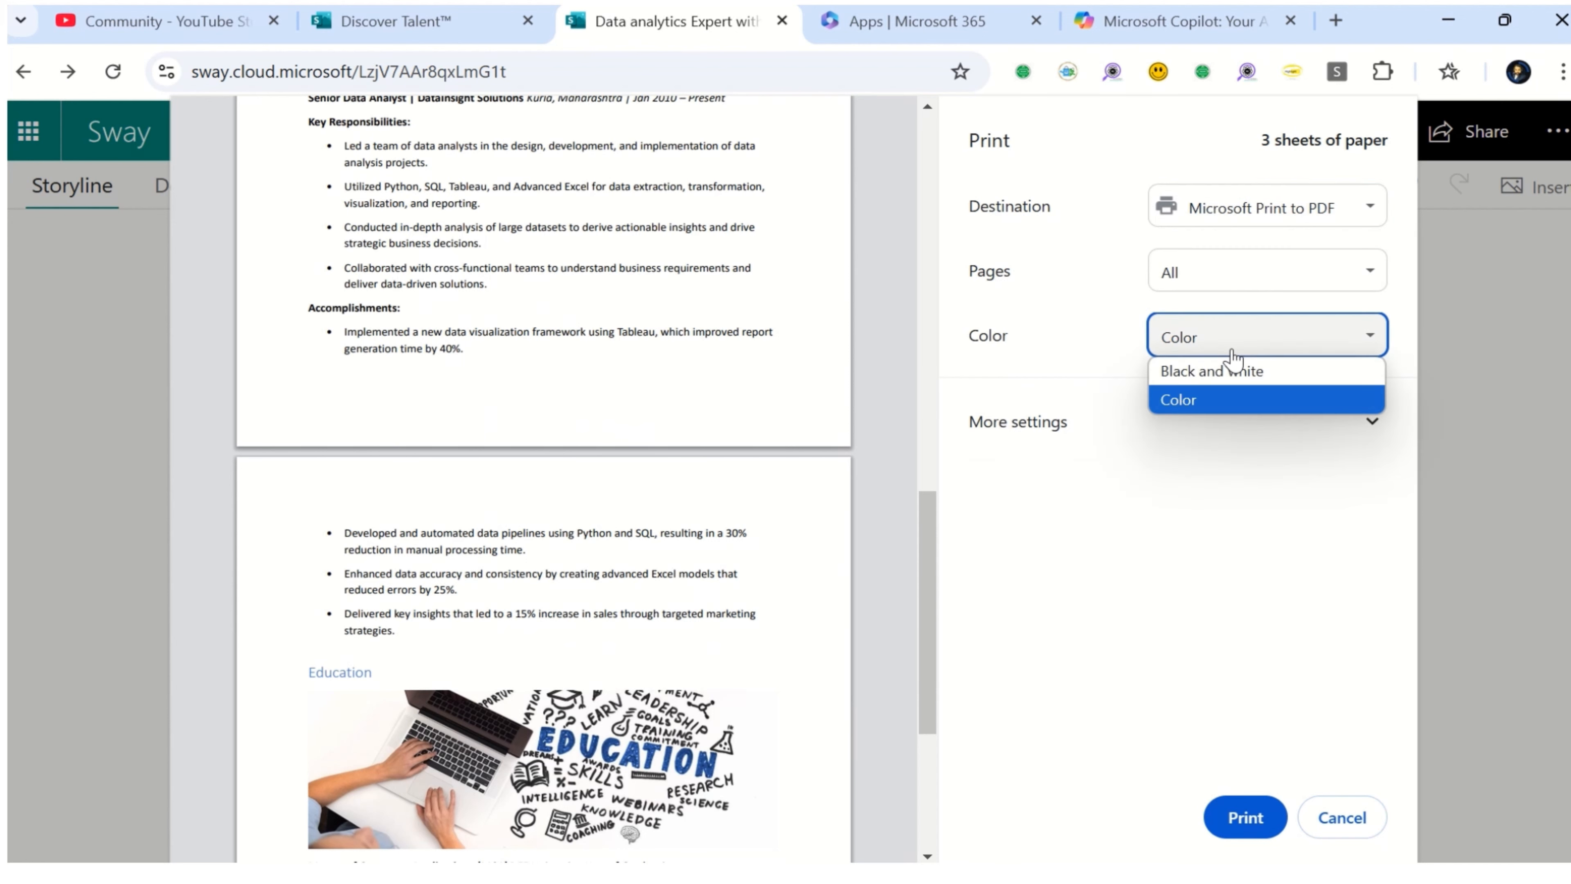
{"action": "left_click", "coordinate": [1234, 646]}
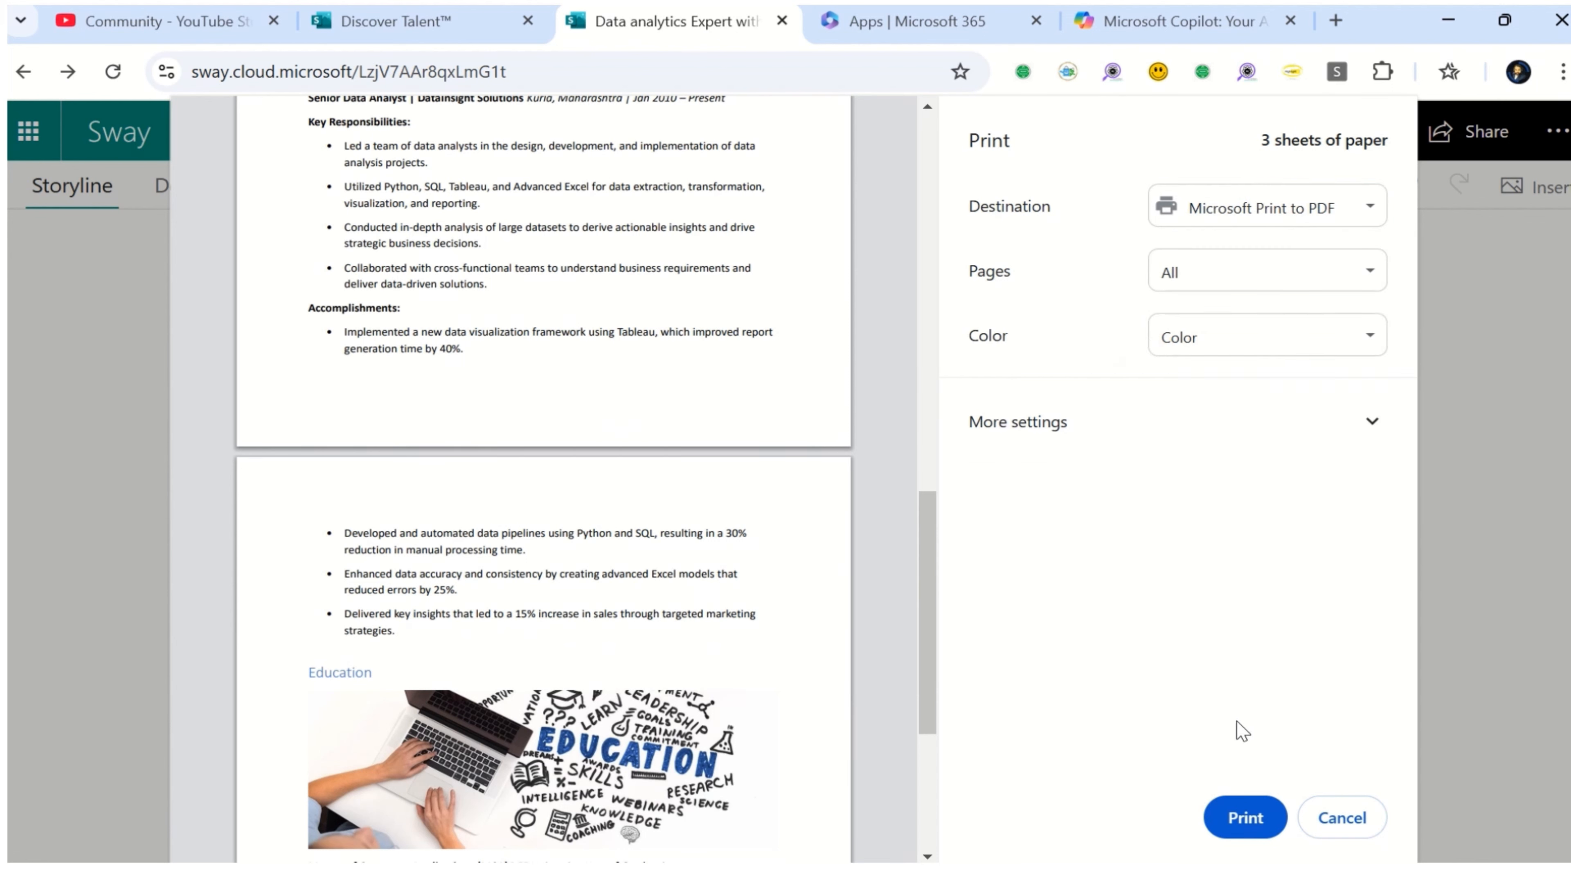
{"action": "left_click", "coordinate": [1342, 818]}
Open the export options for the Sway to view the Word and PDF formats, and close them without exporting
{"action": "left_click", "coordinate": [953, 560]}
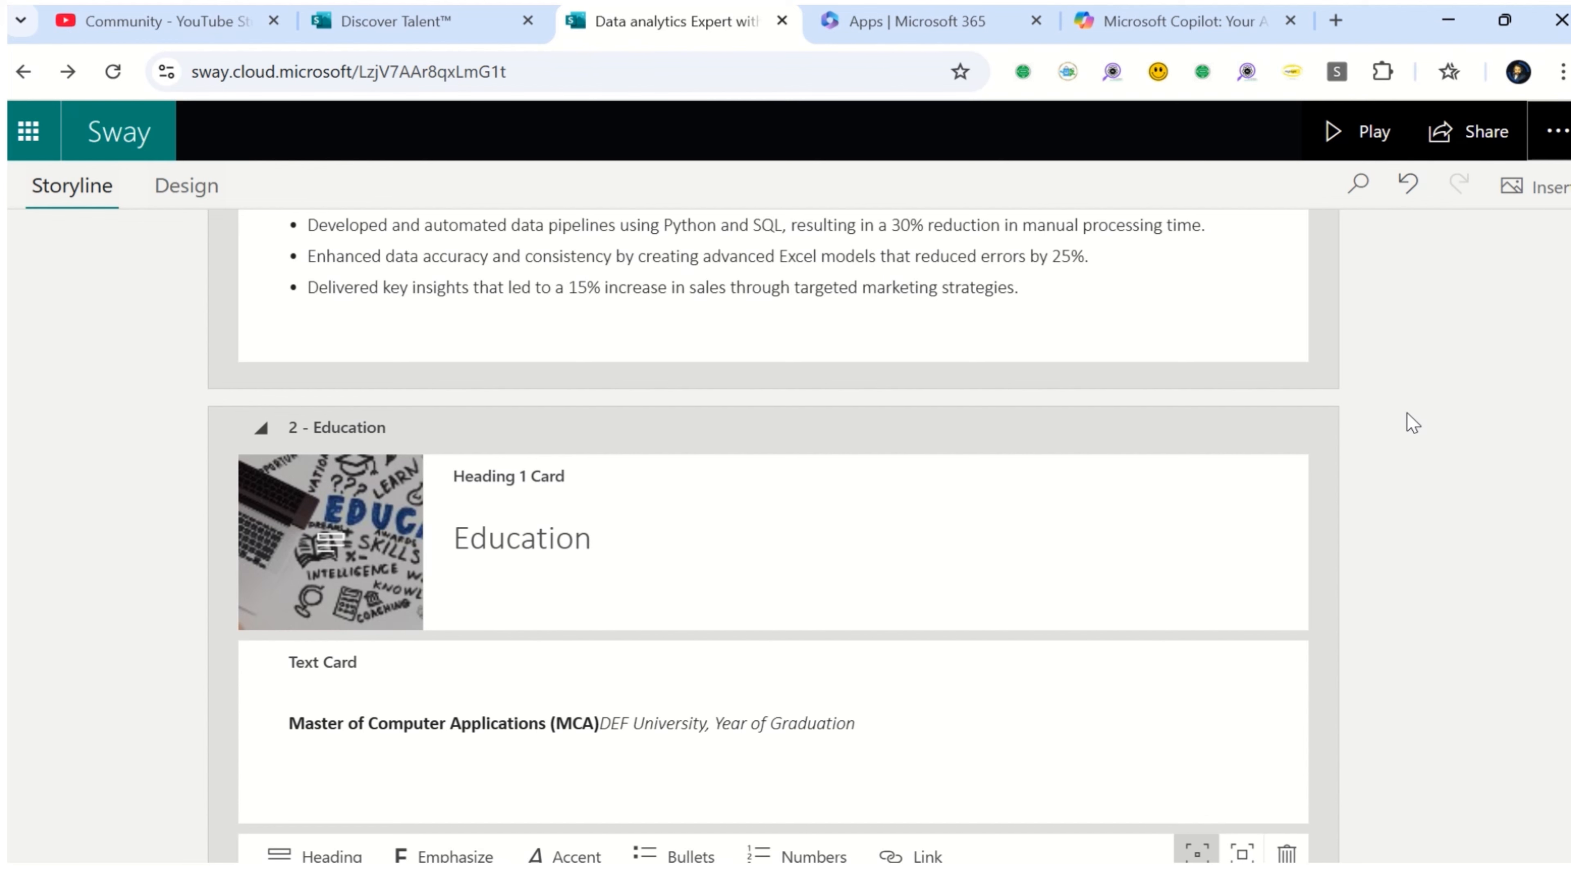
{"action": "left_click", "coordinate": [1557, 130]}
{"action": "left_click", "coordinate": [1392, 498]}
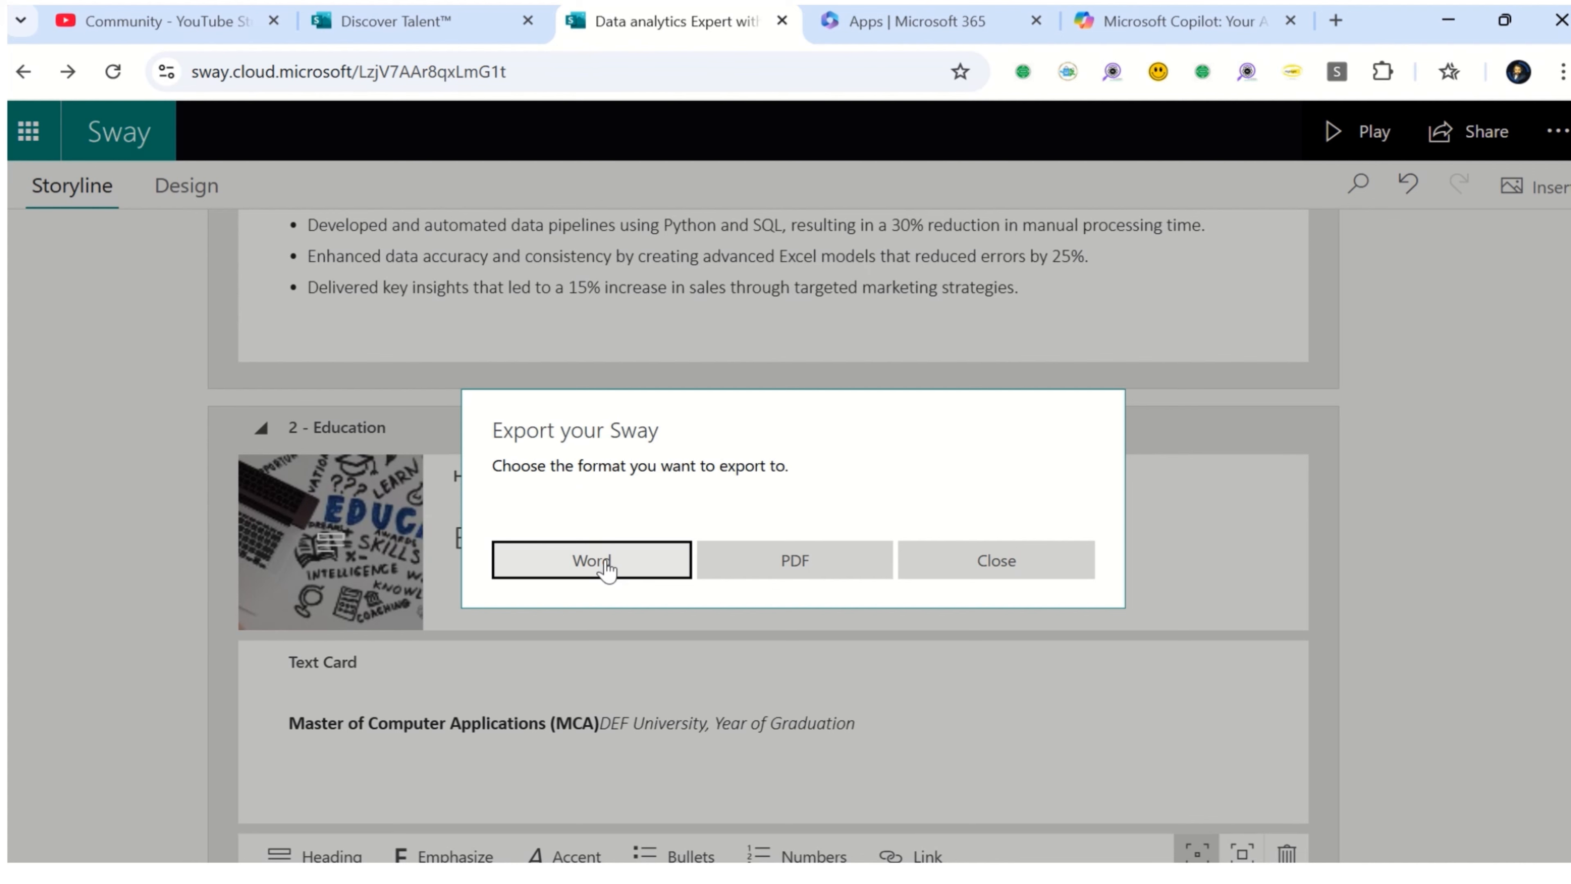
{"action": "left_click", "coordinate": [1045, 561]}
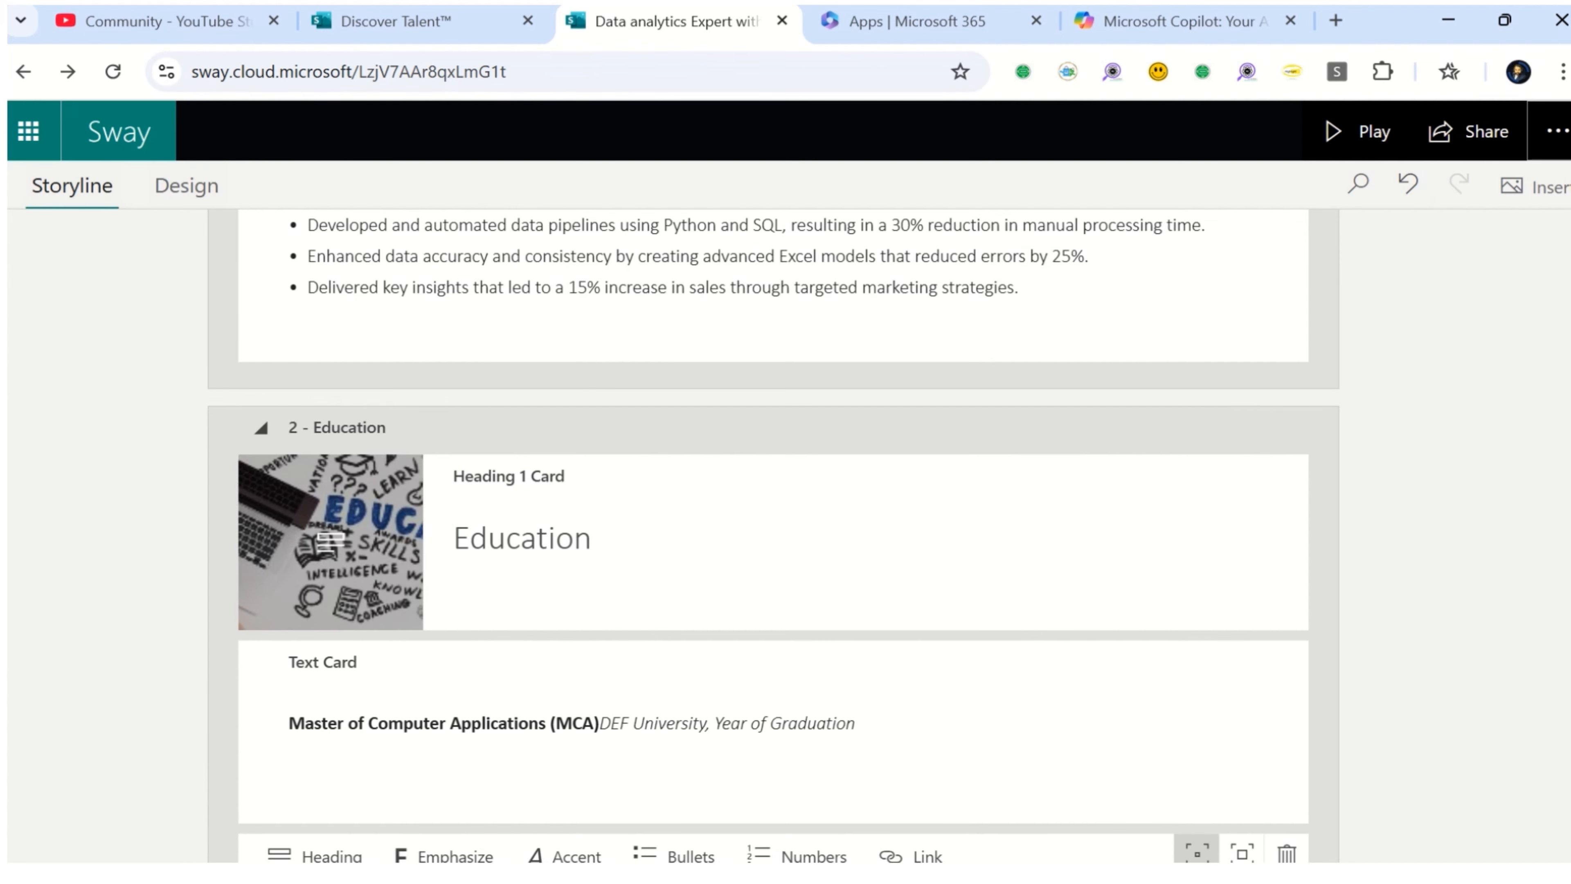
In the settings for this Sway, turn on Autoplay and set its interval to 3 seconds
{"action": "left_click", "coordinate": [1550, 156]}
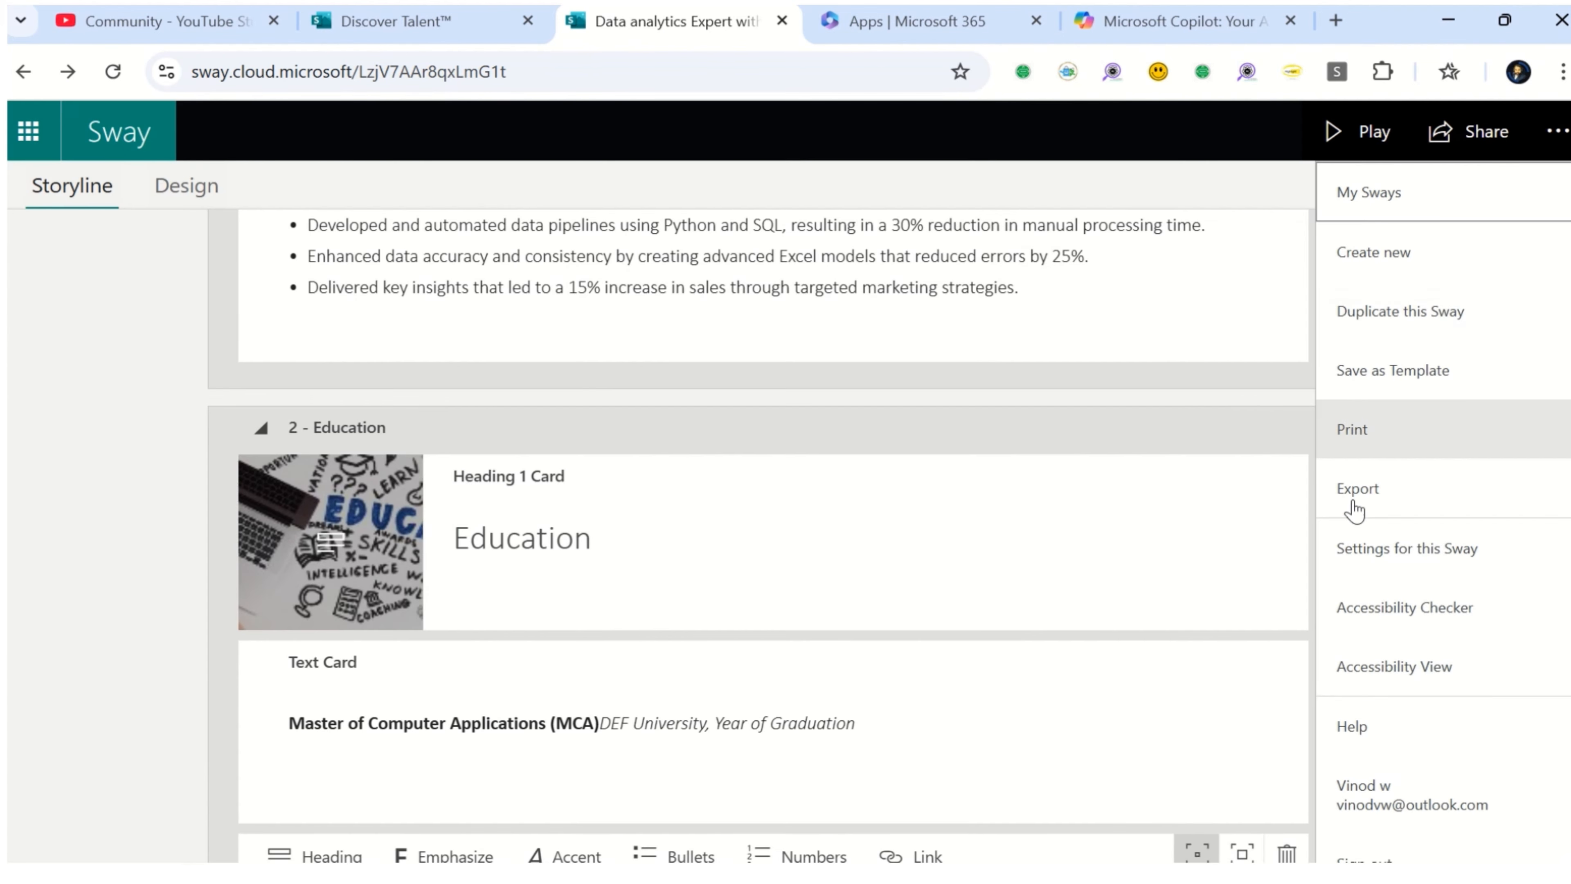
{"action": "left_click", "coordinate": [1420, 565]}
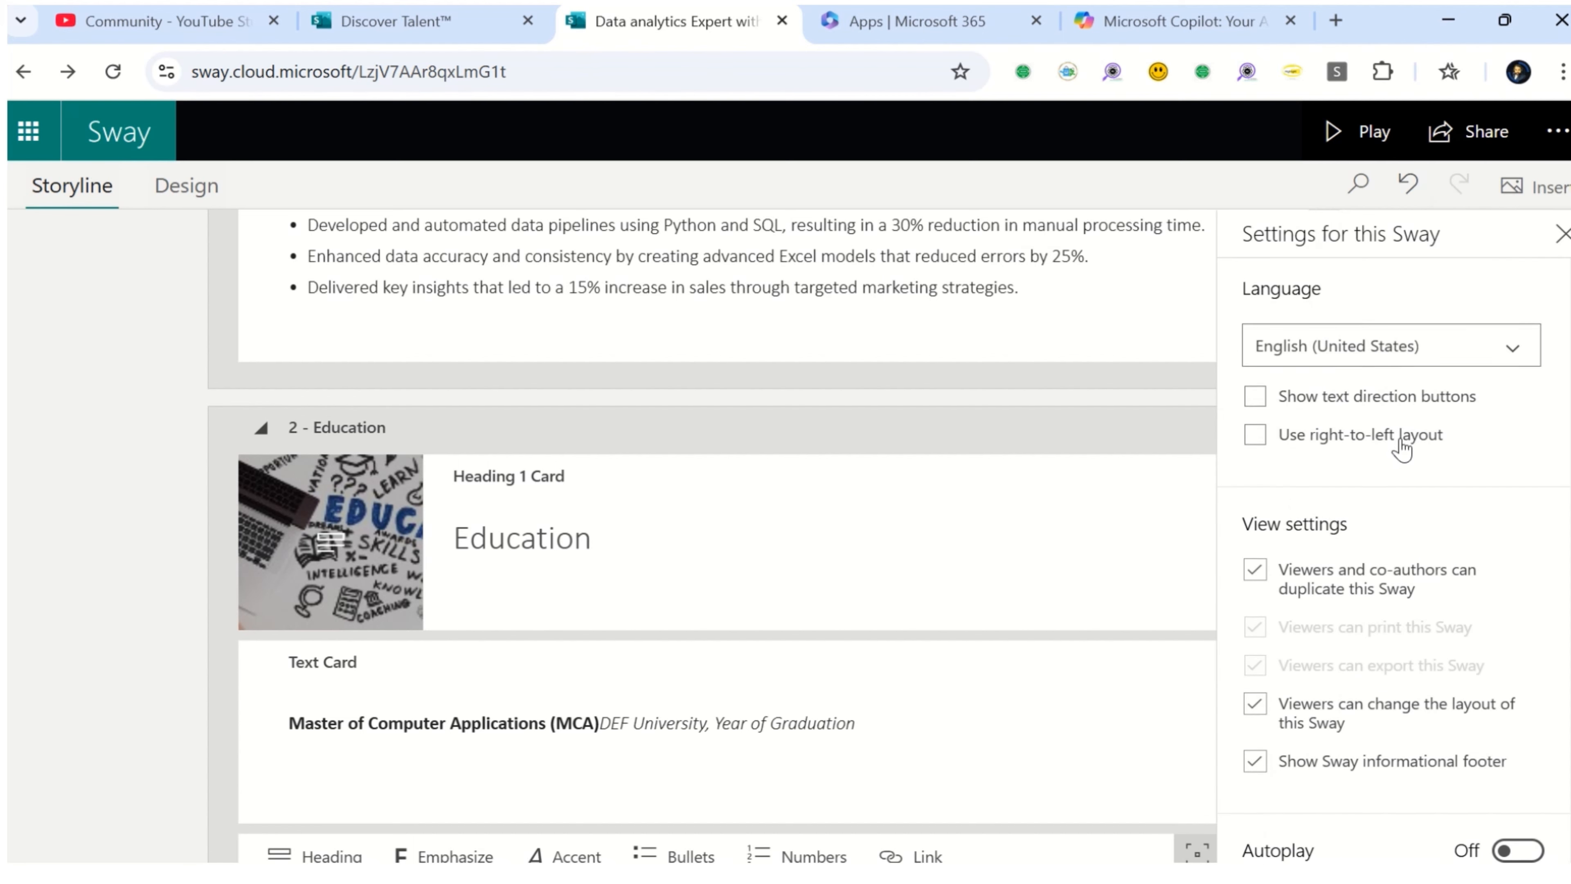
{"action": "scroll", "coordinate": [1403, 471], "scroll_direction": "down", "scroll_amount": 2}
{"action": "left_click", "coordinate": [1518, 753]}
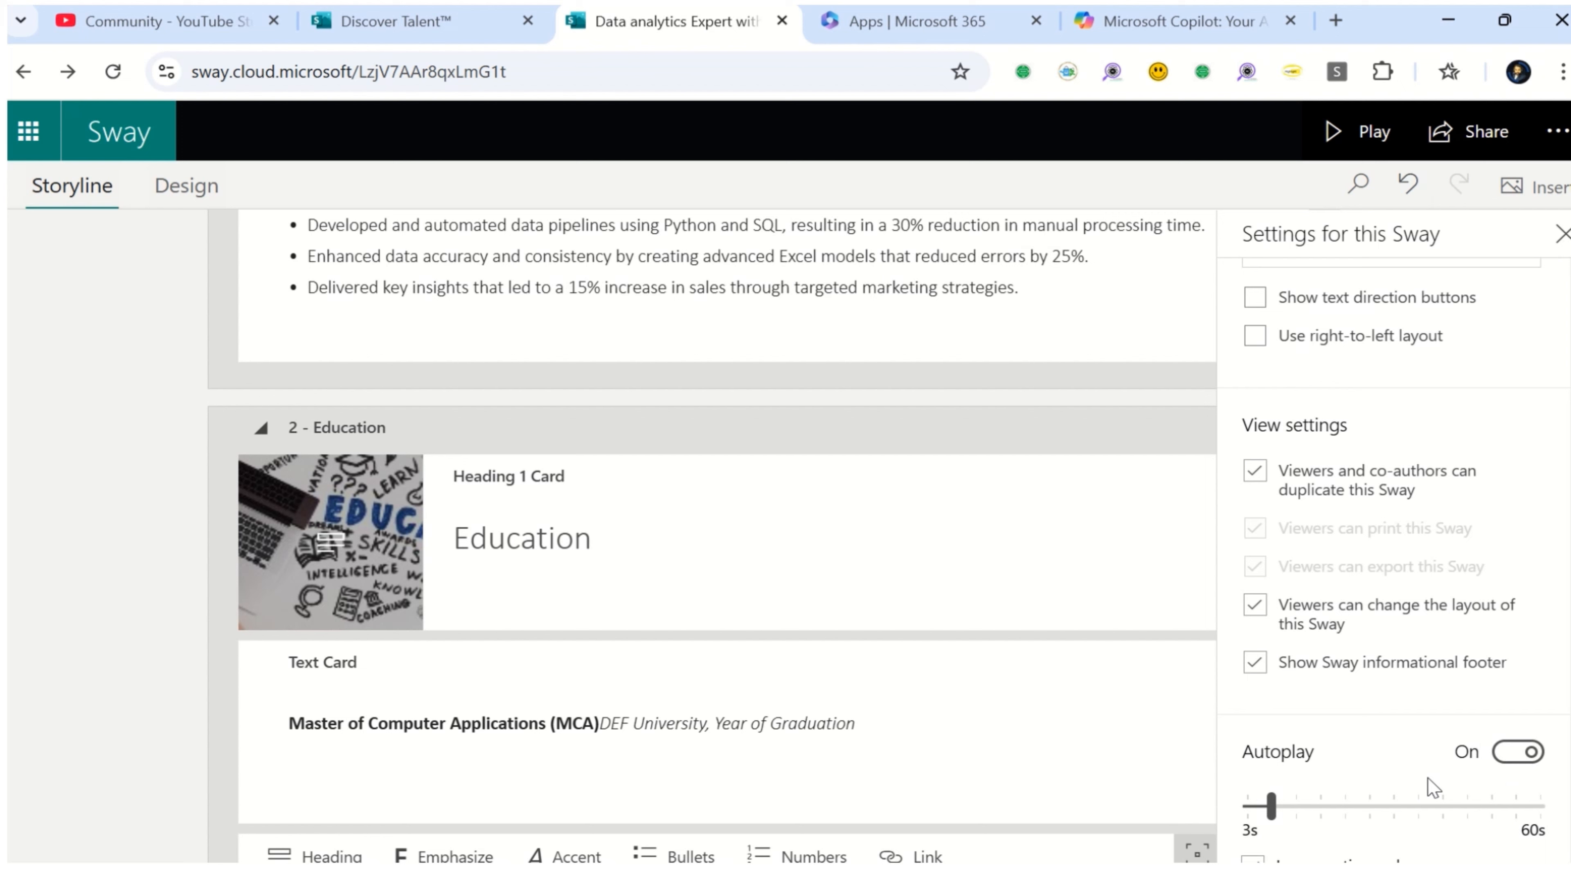
{"action": "left_click", "coordinate": [1299, 809]}
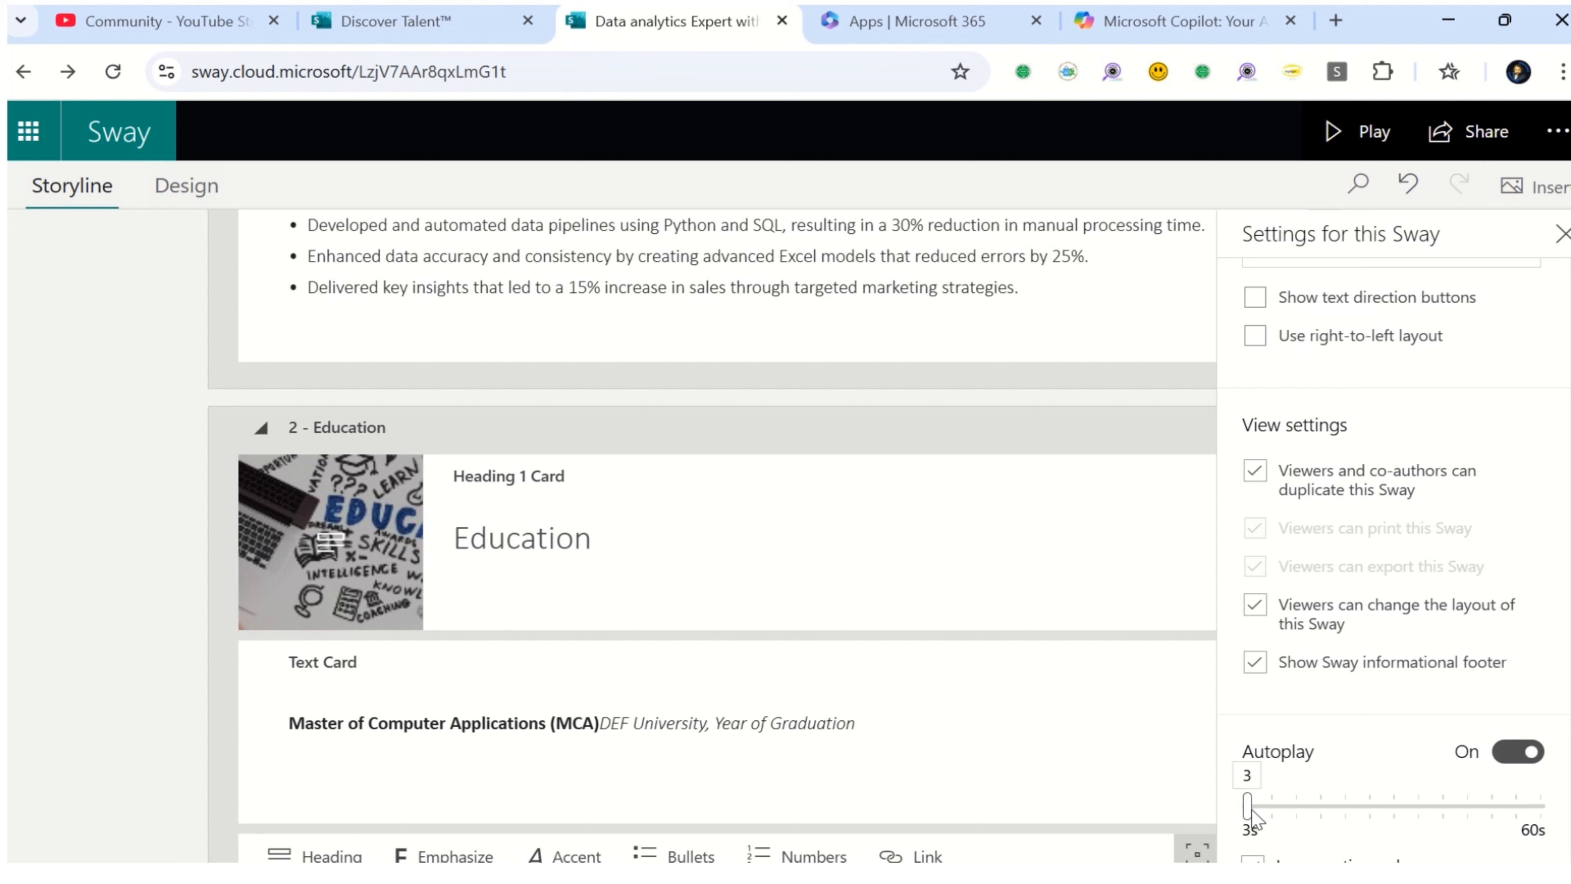
{"action": "mouse_move", "coordinate": [1257, 808]}
{"action": "left_mouse_down"}
{"action": "mouse_move", "coordinate": [1279, 818]}
{"action": "mouse_move", "coordinate": [1252, 808]}
{"action": "left_mouse_up"}
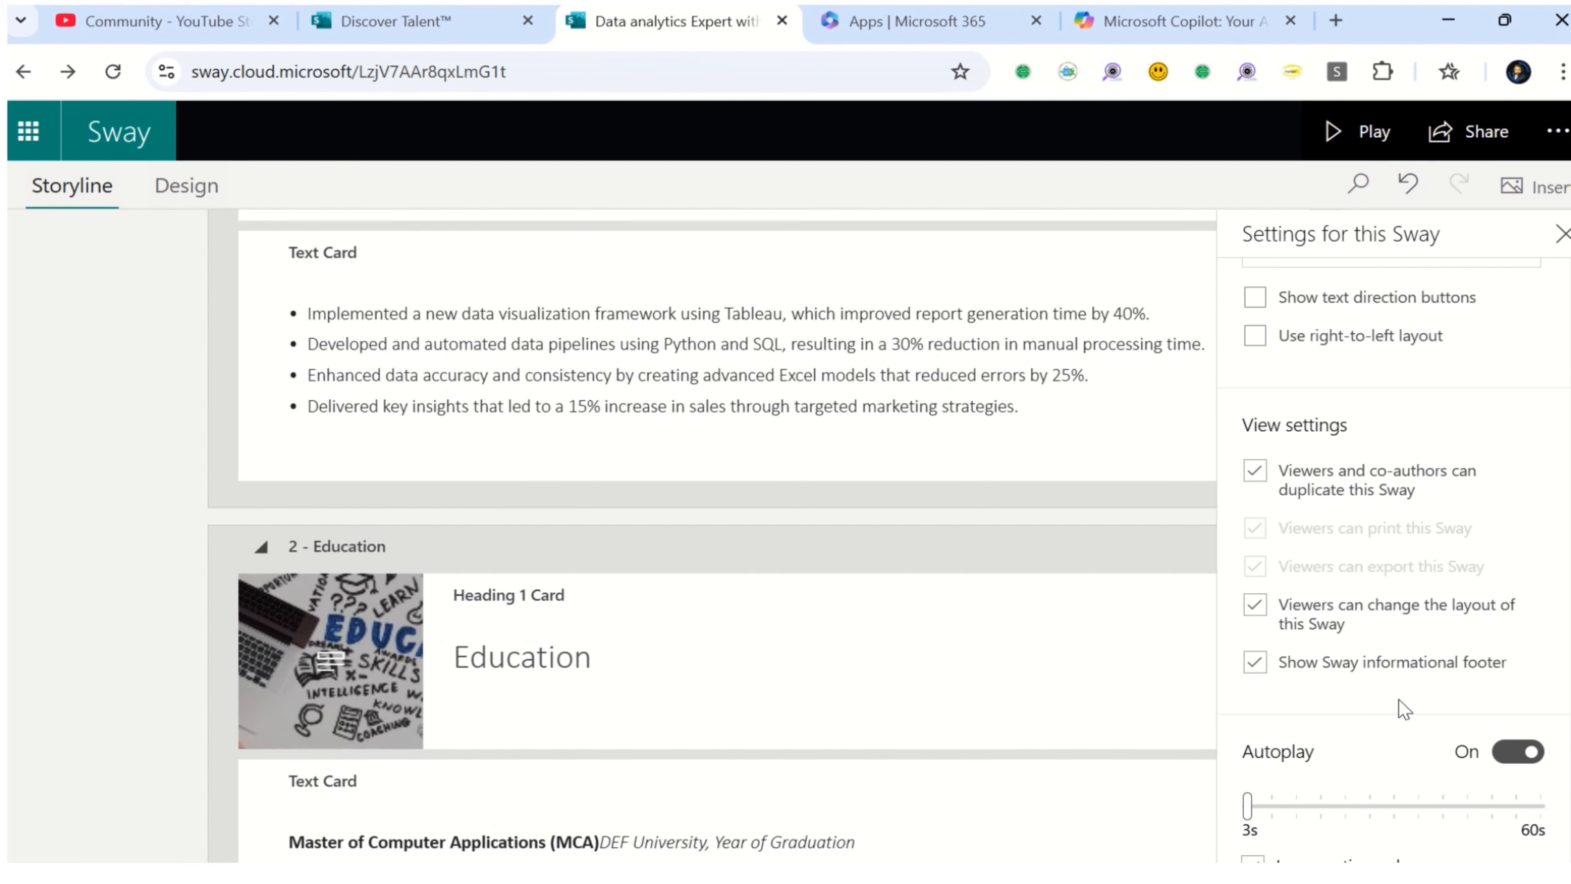
Play the resume Sway with autoplay, dismiss the autoplay settings hint, and return to editing
{"action": "left_click", "coordinate": [1368, 132]}
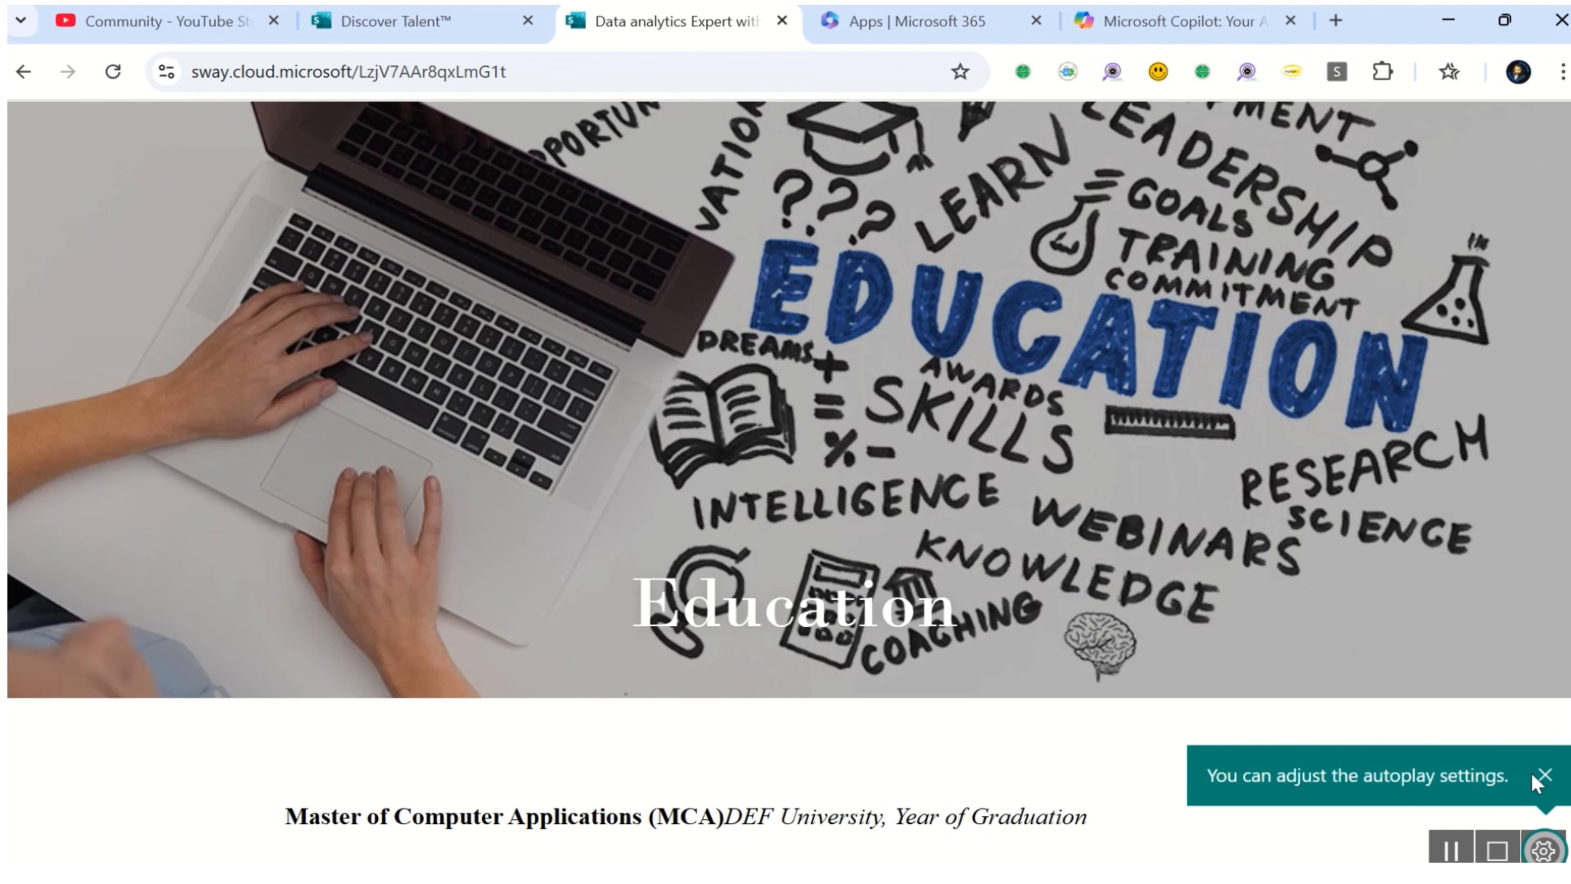
{"action": "left_click", "coordinate": [1542, 777]}
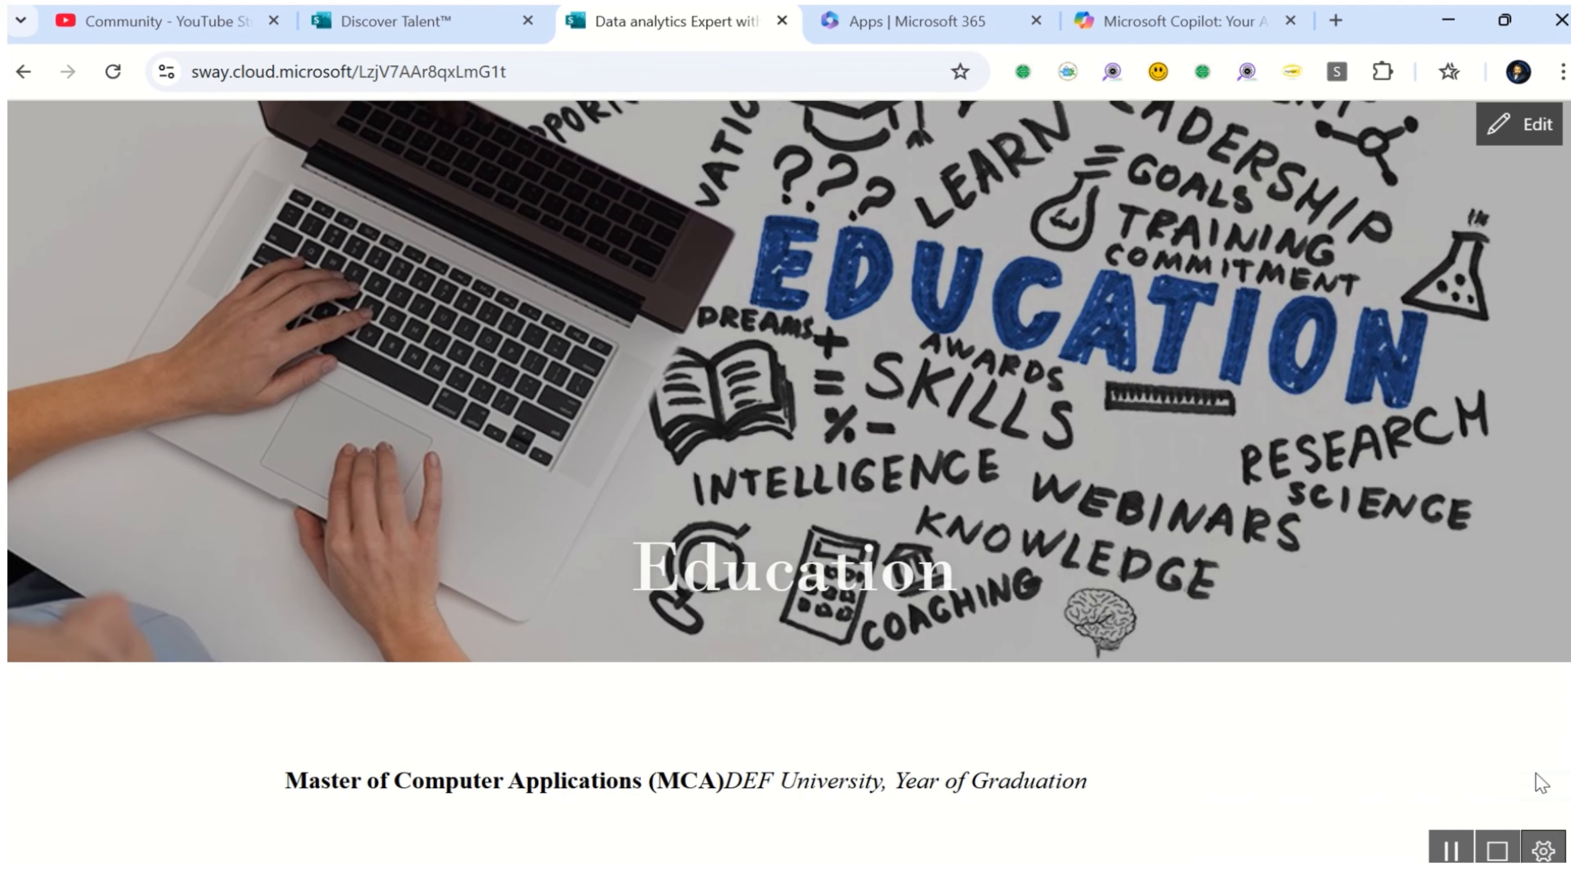
{"action": "left_click", "coordinate": [1533, 125]}
Run the Accessibility Checker and examine the default alternative text of the Education heading's background image, selecting that text
{"action": "left_click", "coordinate": [1556, 131]}
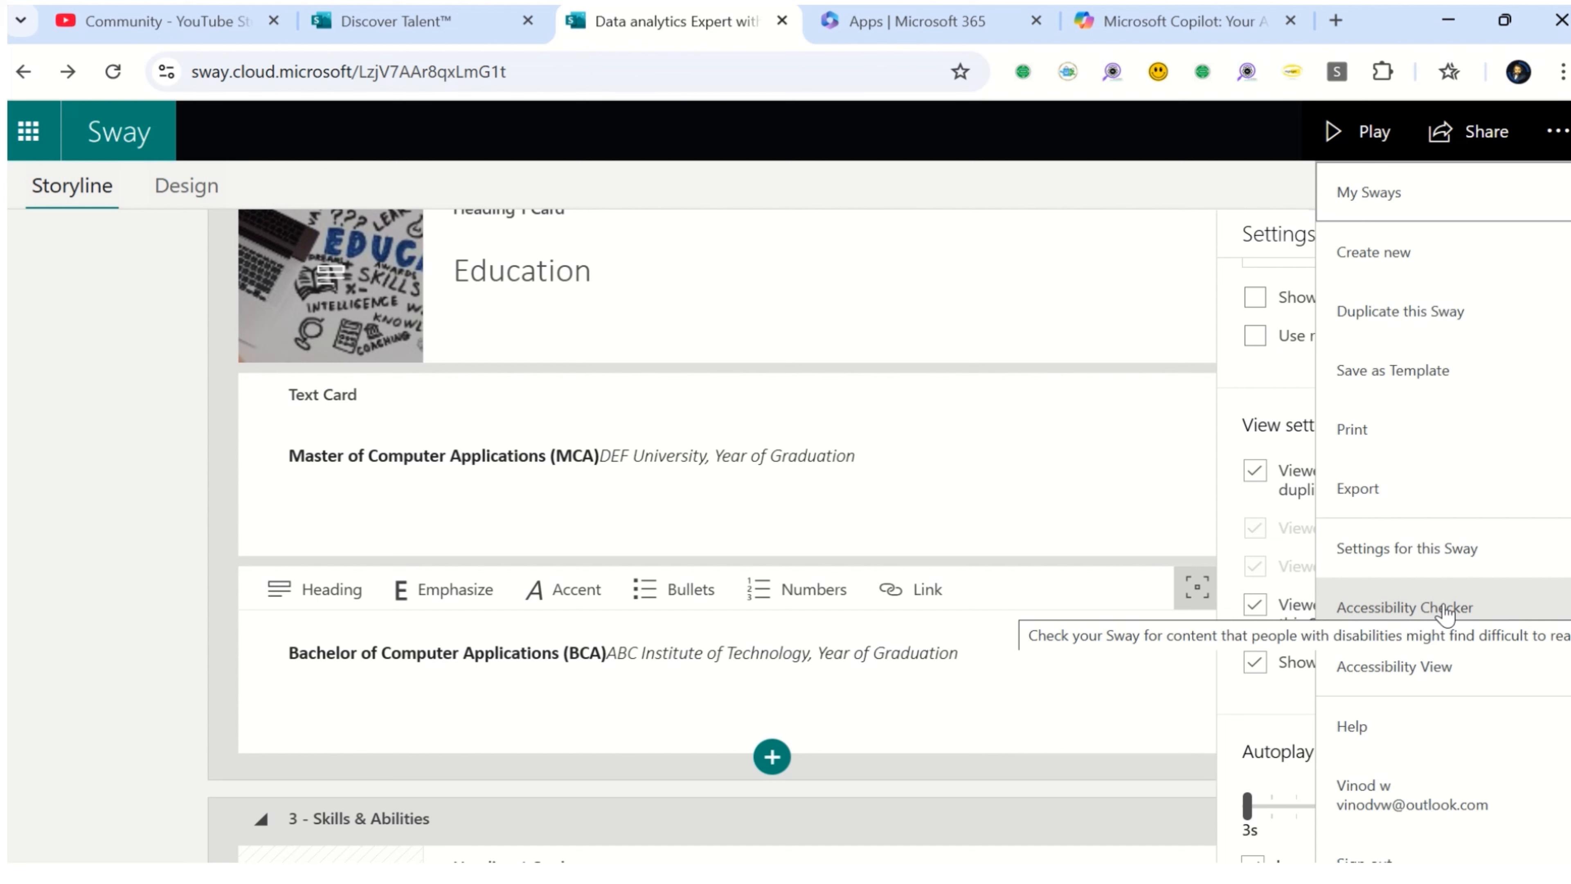
{"action": "left_click", "coordinate": [1443, 608]}
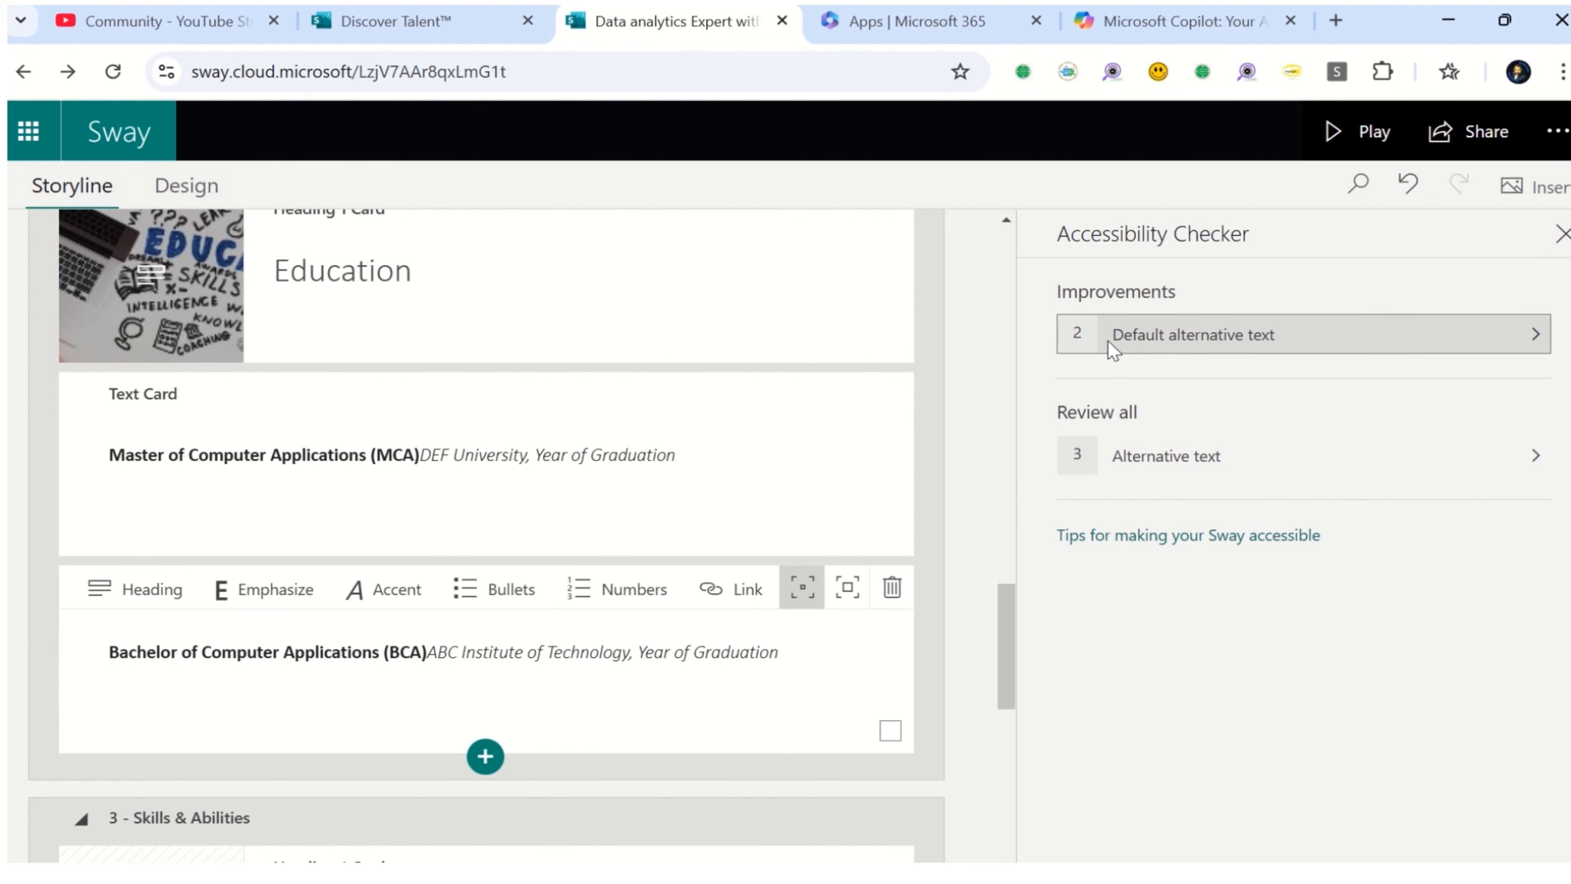
{"action": "left_click", "coordinate": [1203, 345]}
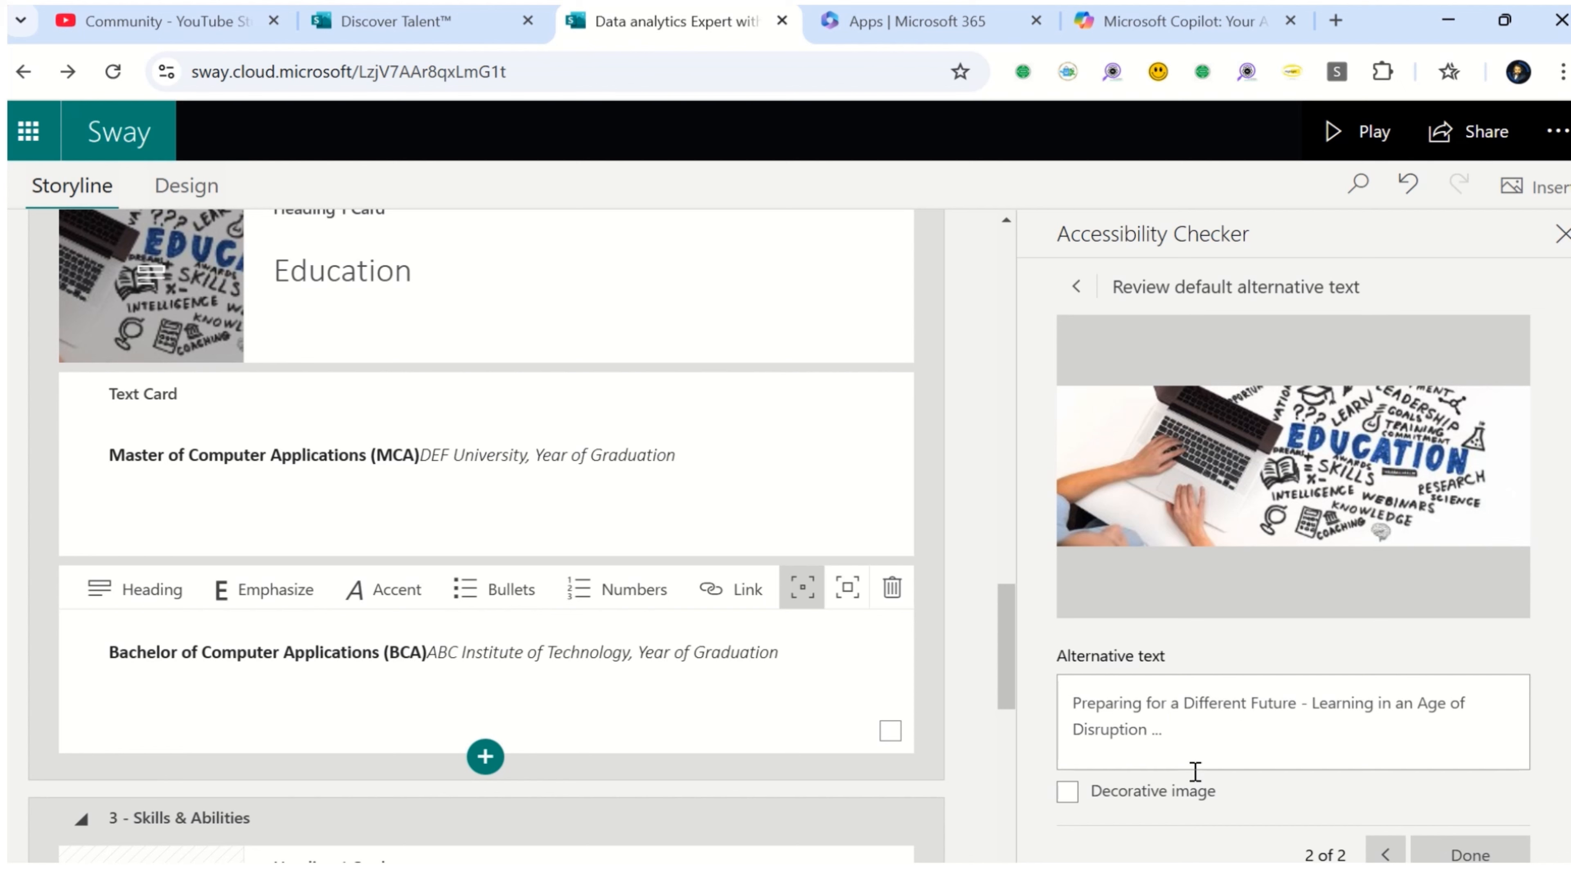
{"action": "triple_click", "coordinate": [1088, 730]}
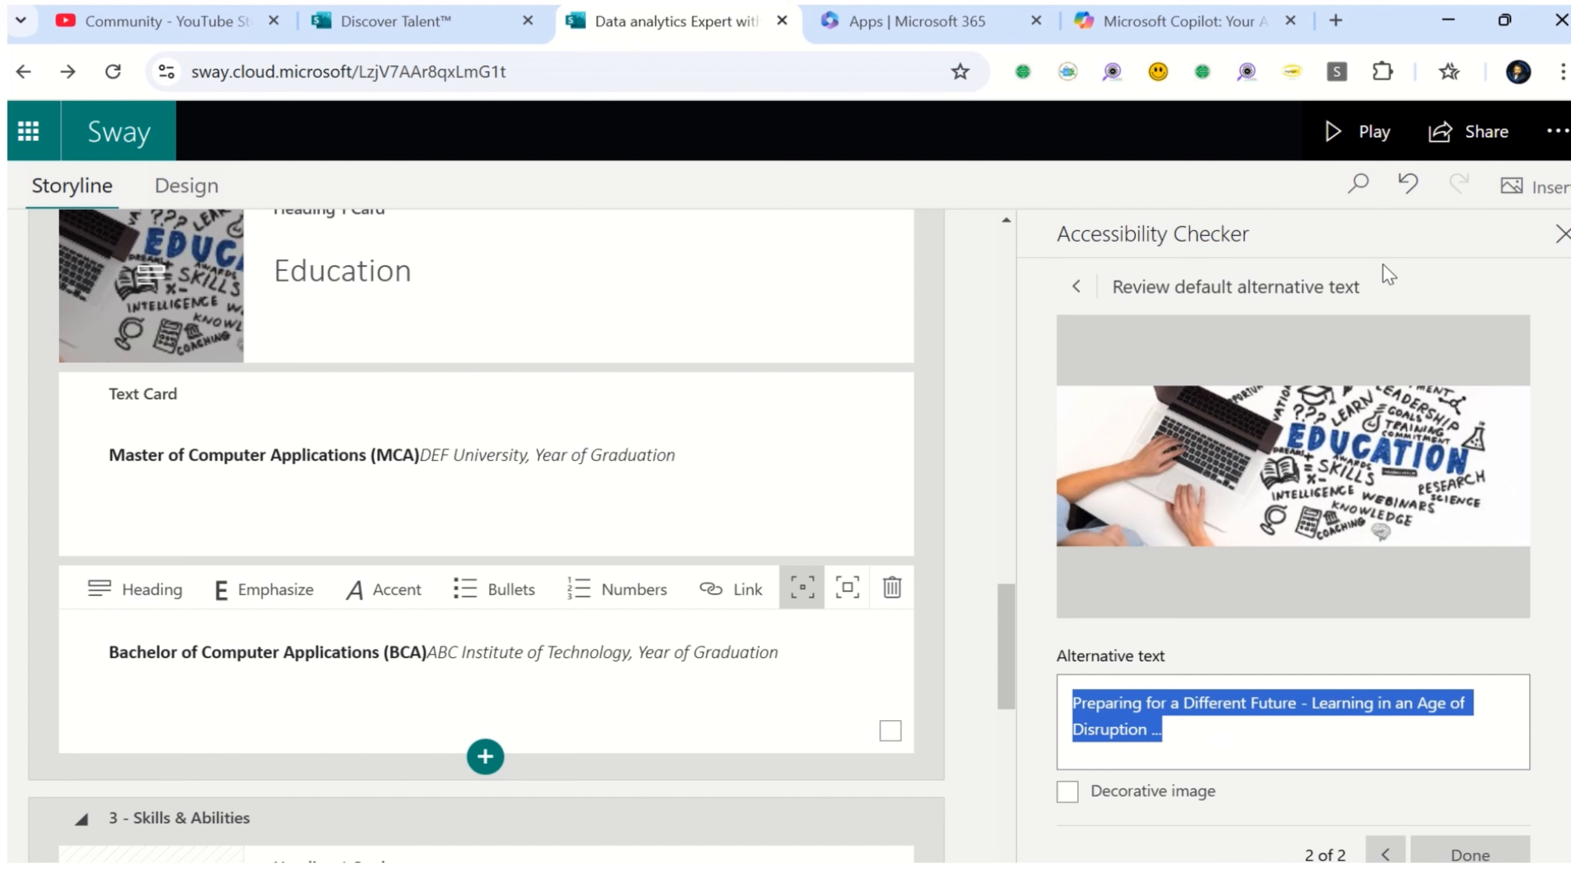
Close the Accessibility Checker and return to the My Sways start page
{"action": "left_click", "coordinate": [1555, 238]}
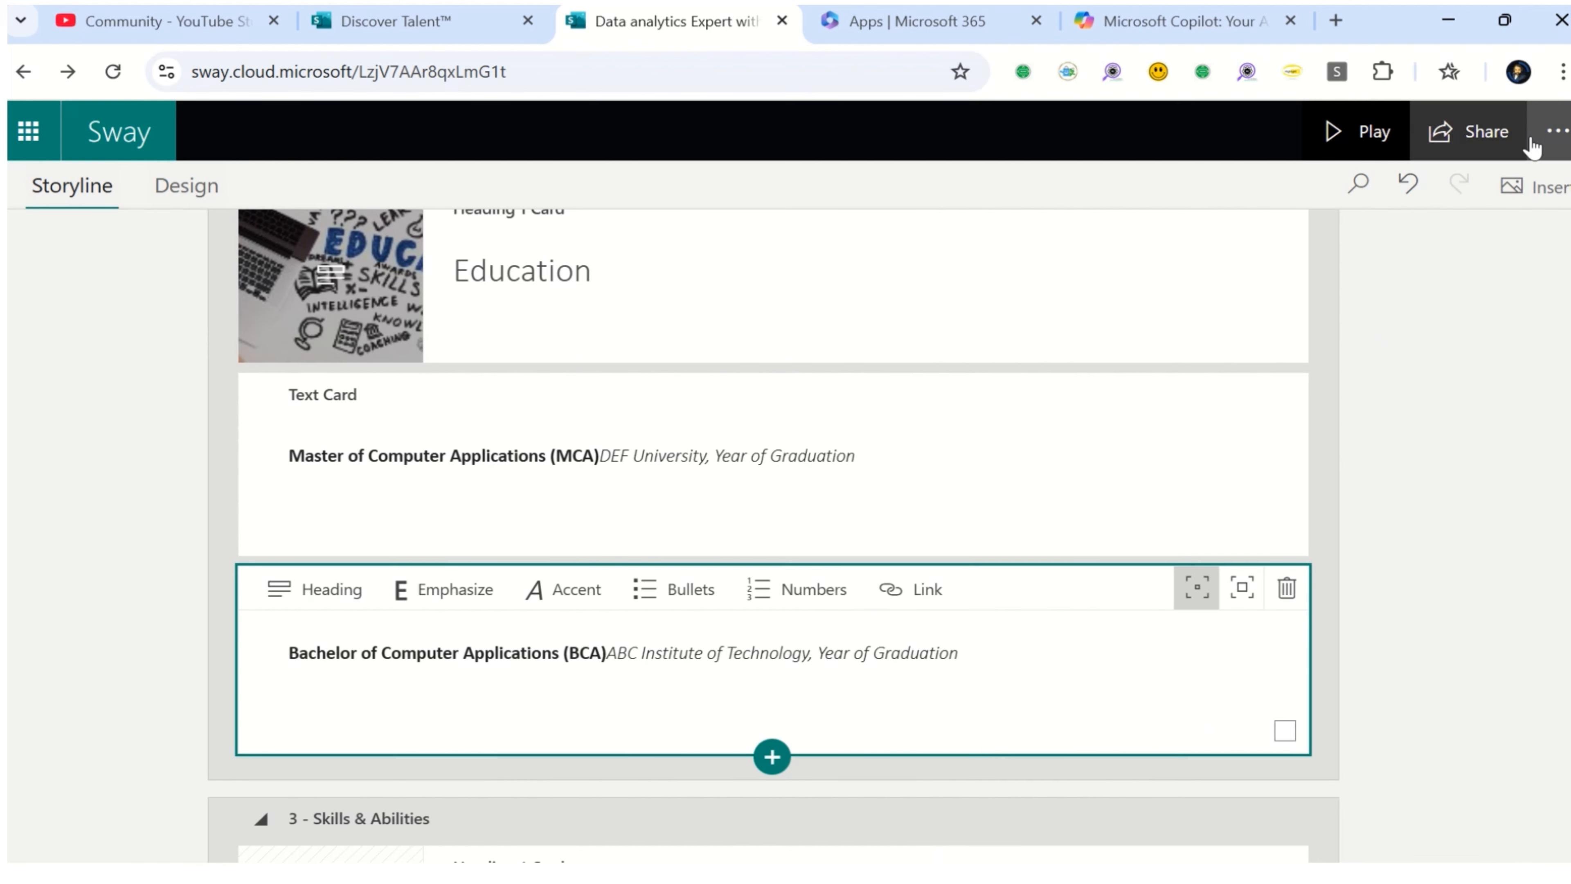
{"action": "left_click", "coordinate": [1553, 132]}
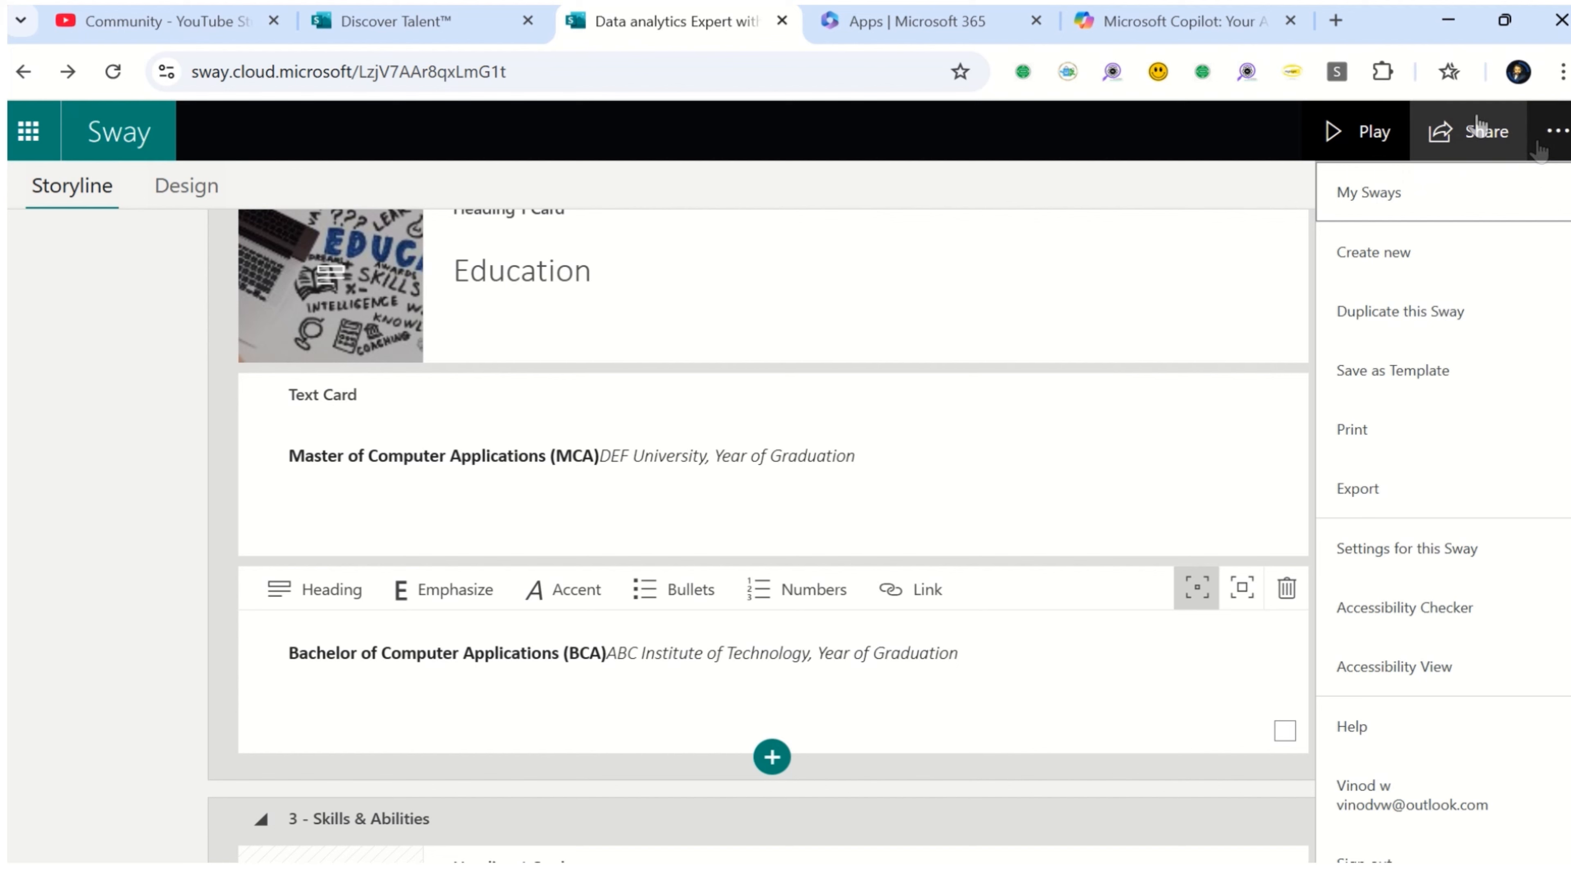
{"action": "left_click", "coordinate": [133, 150]}
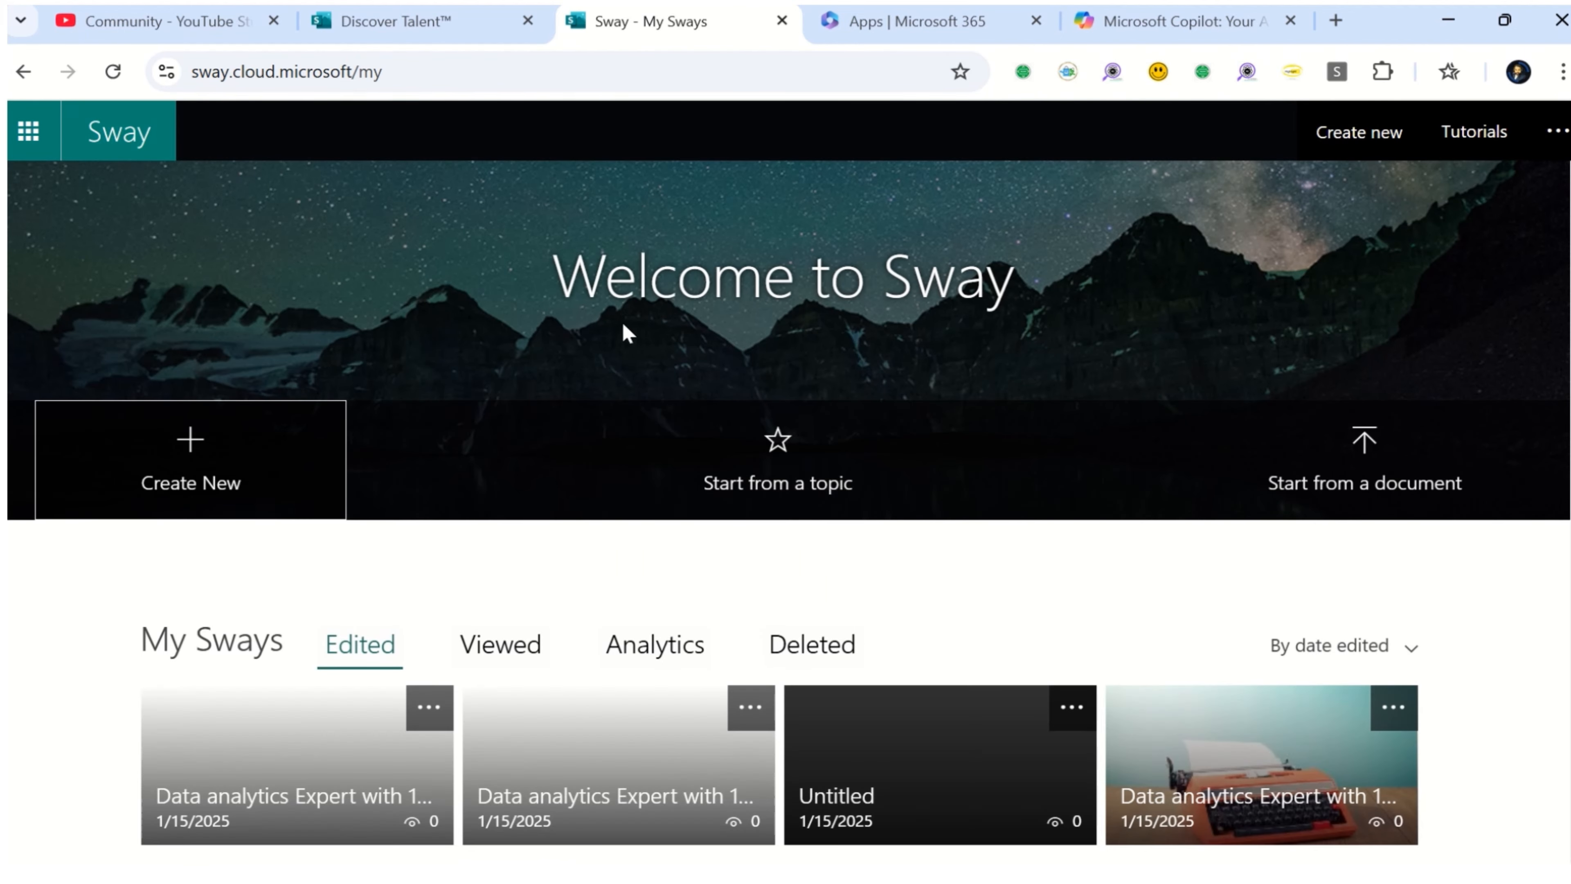
Create a Sway from a document, using the Finance & Operations PowerPoint file in the Downloads folder
{"action": "left_click", "coordinate": [1429, 470]}
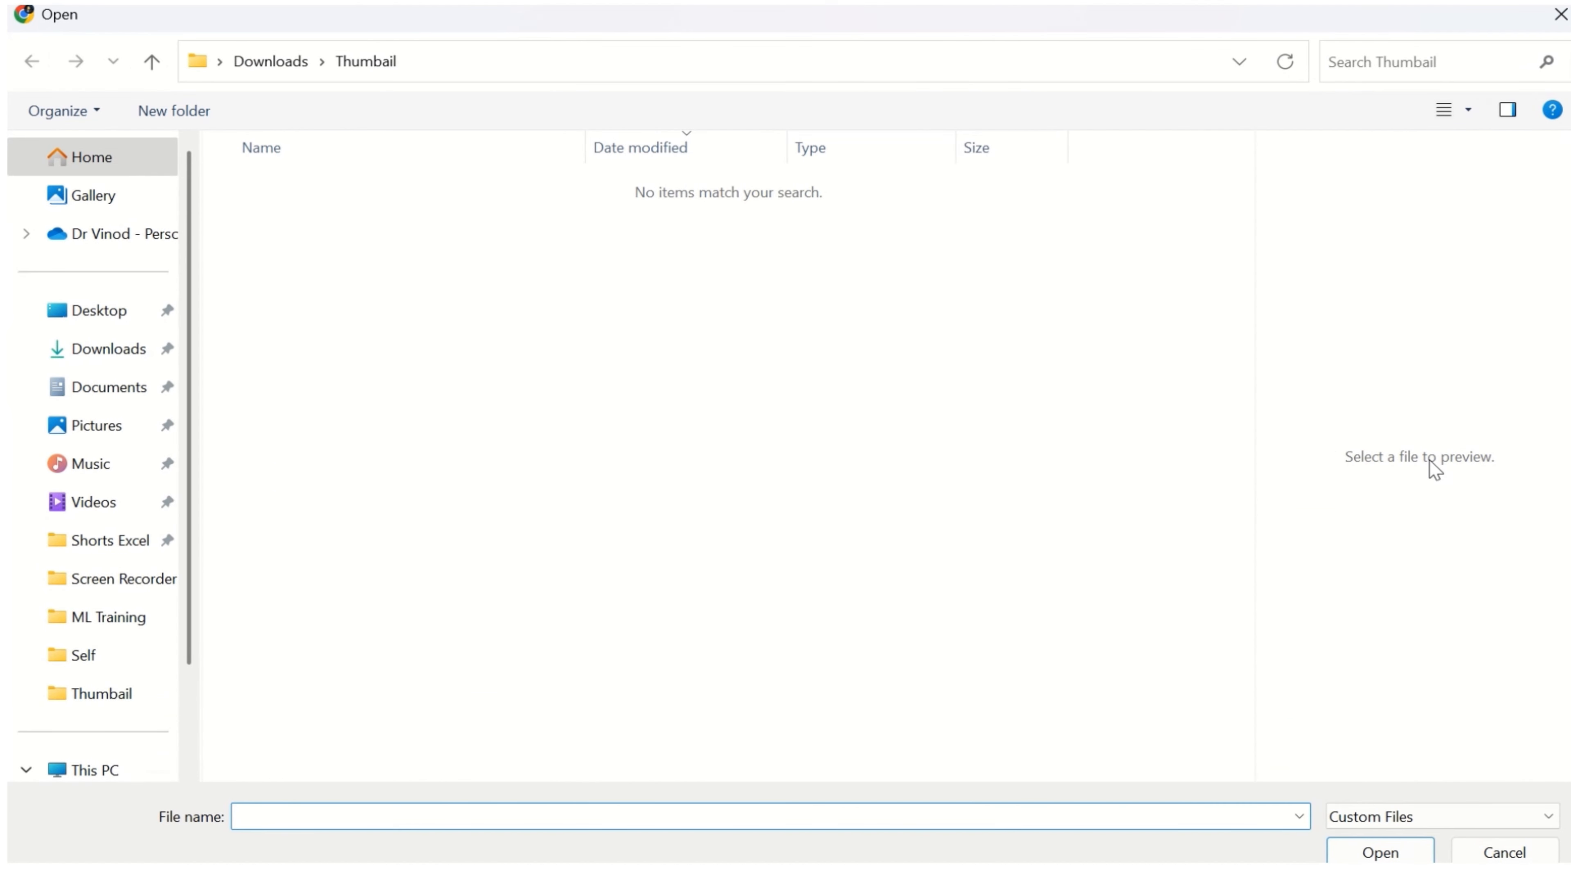
{"action": "left_click", "coordinate": [148, 346]}
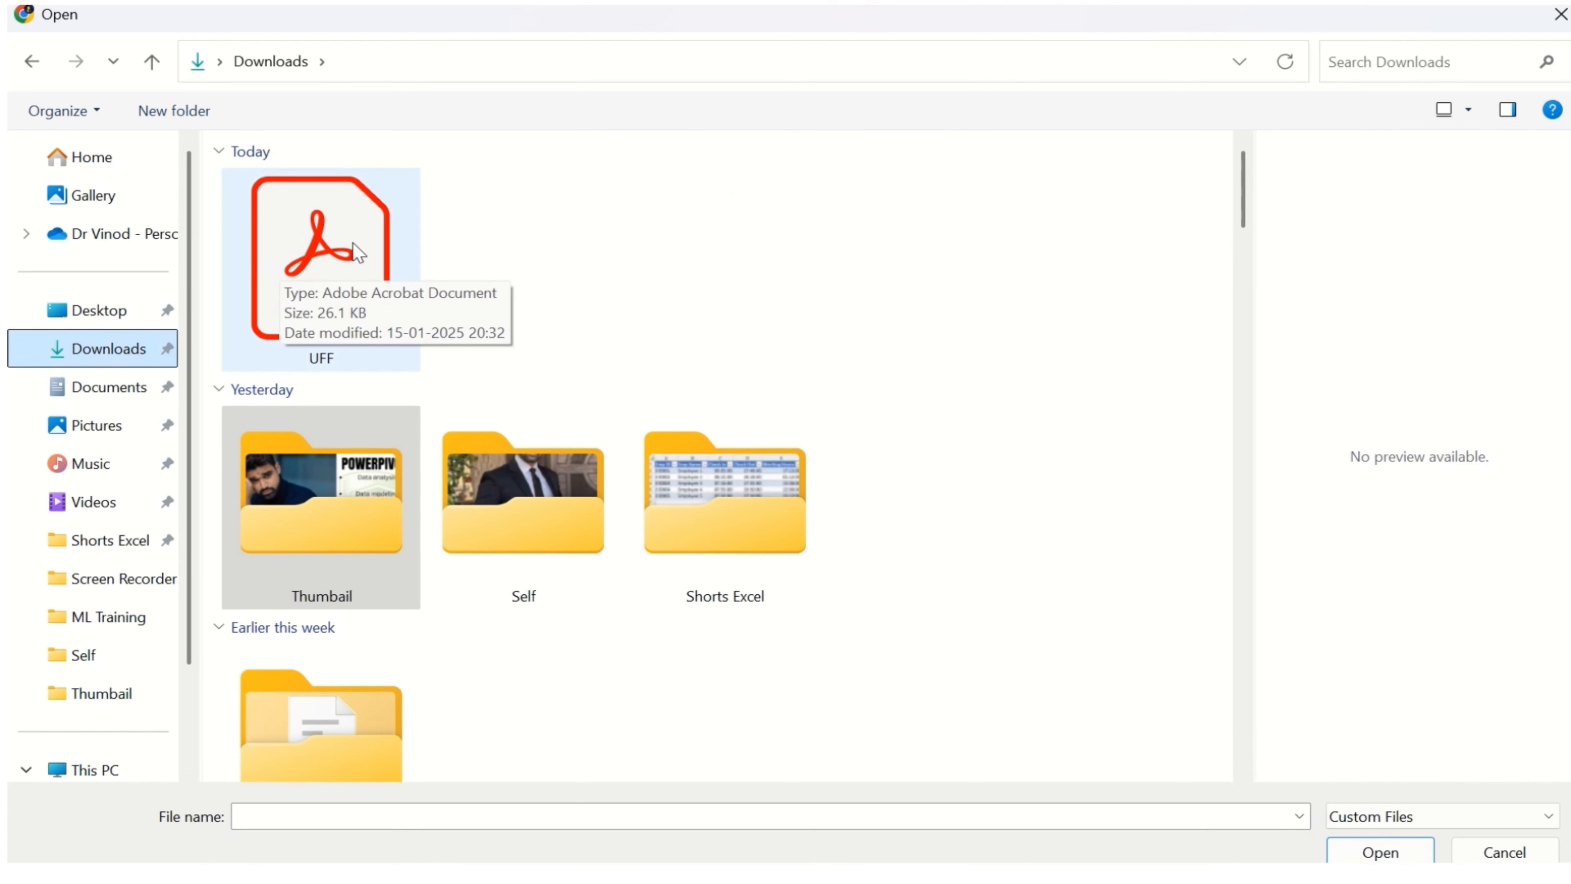
{"action": "scroll", "coordinate": [353, 241], "scroll_direction": "down", "scroll_amount": 10}
{"action": "left_click", "coordinate": [320, 362]}
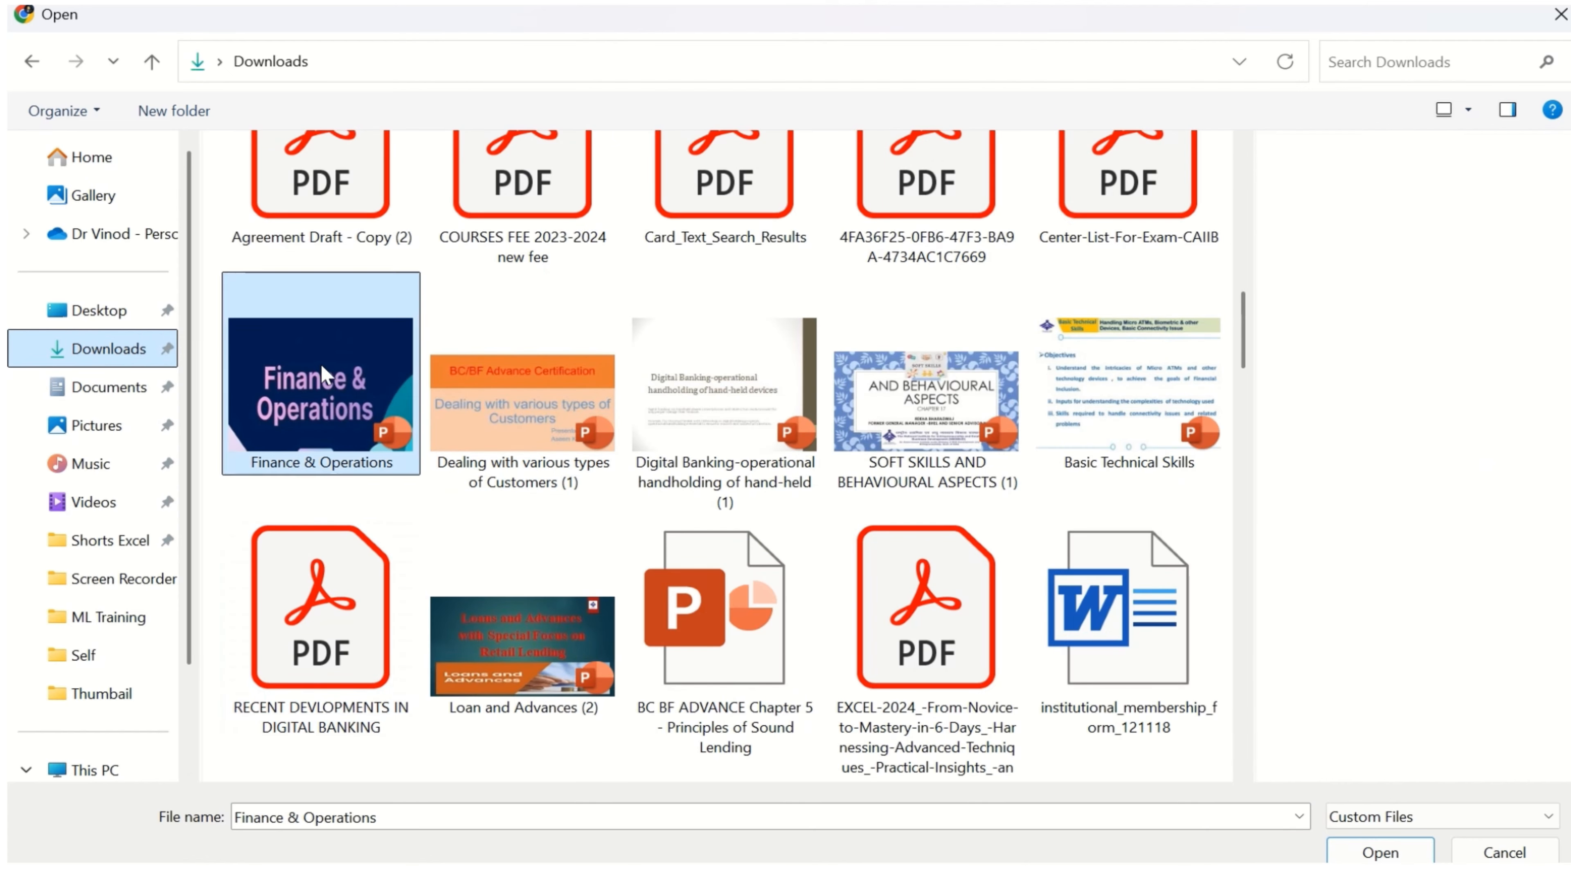
{"action": "left_click", "coordinate": [1405, 855]}
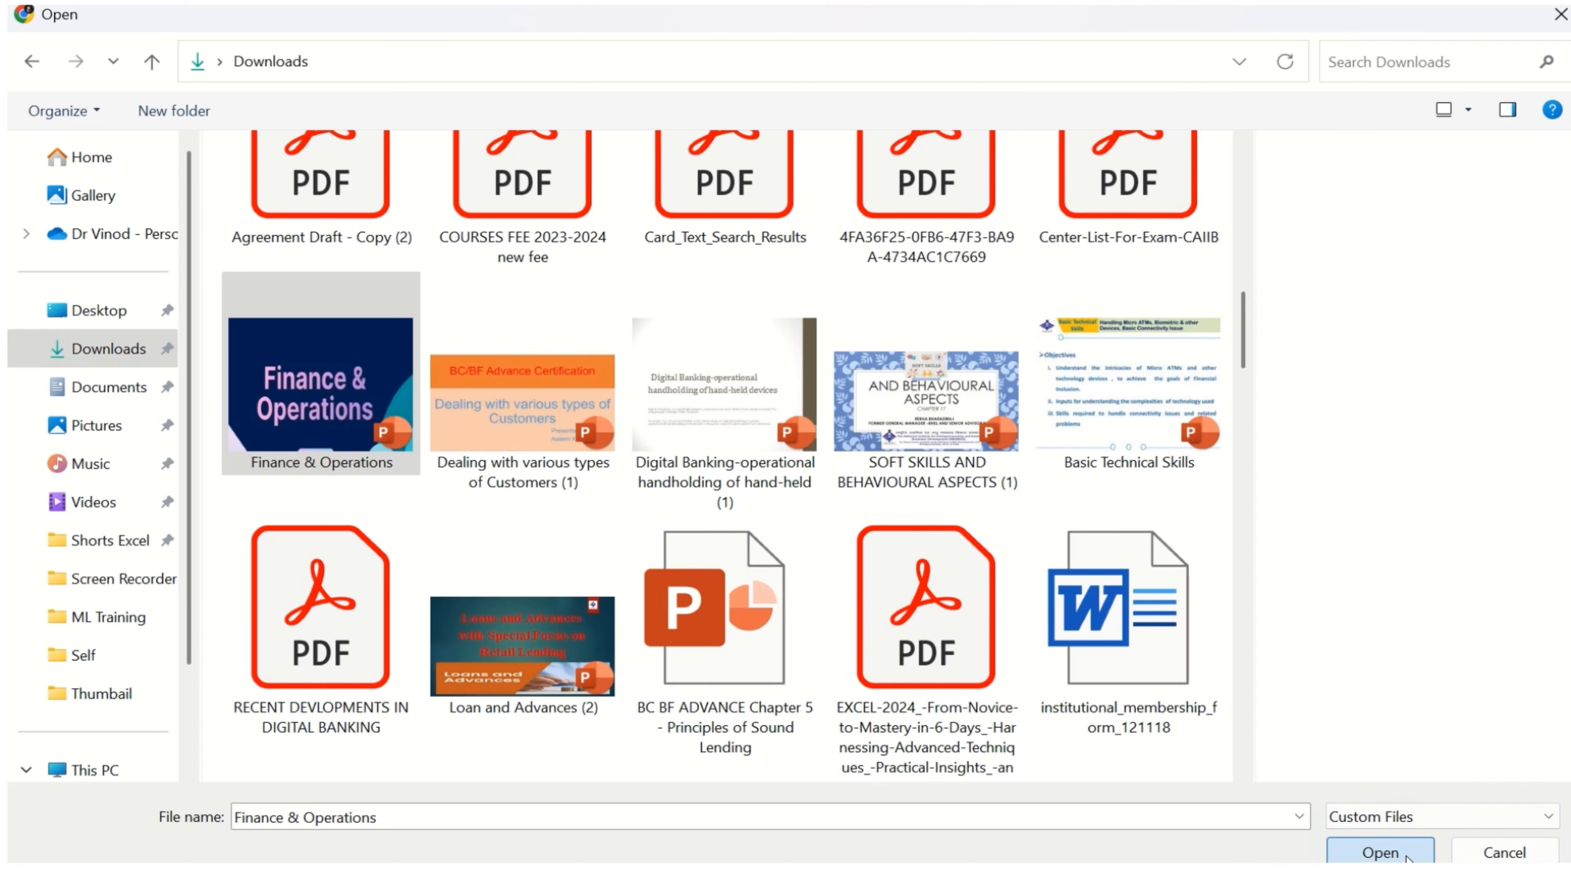
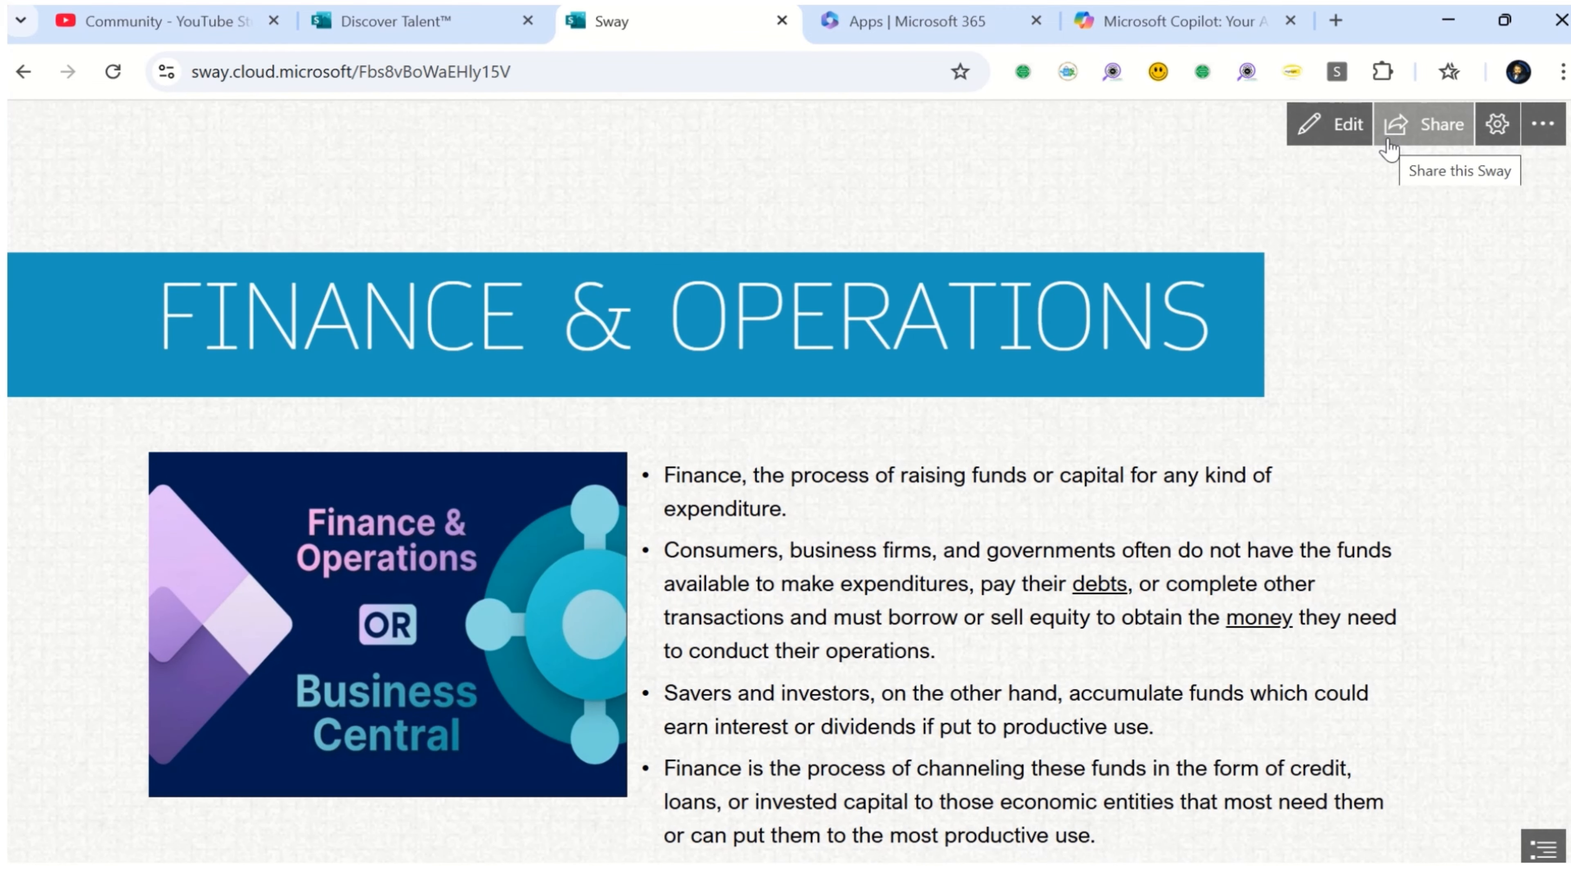
Look through the Sway generated from the Finance & Operations document, down to its answers section and back up
{"action": "scroll", "coordinate": [1507, 221], "scroll_direction": "down", "scroll_amount": 15}
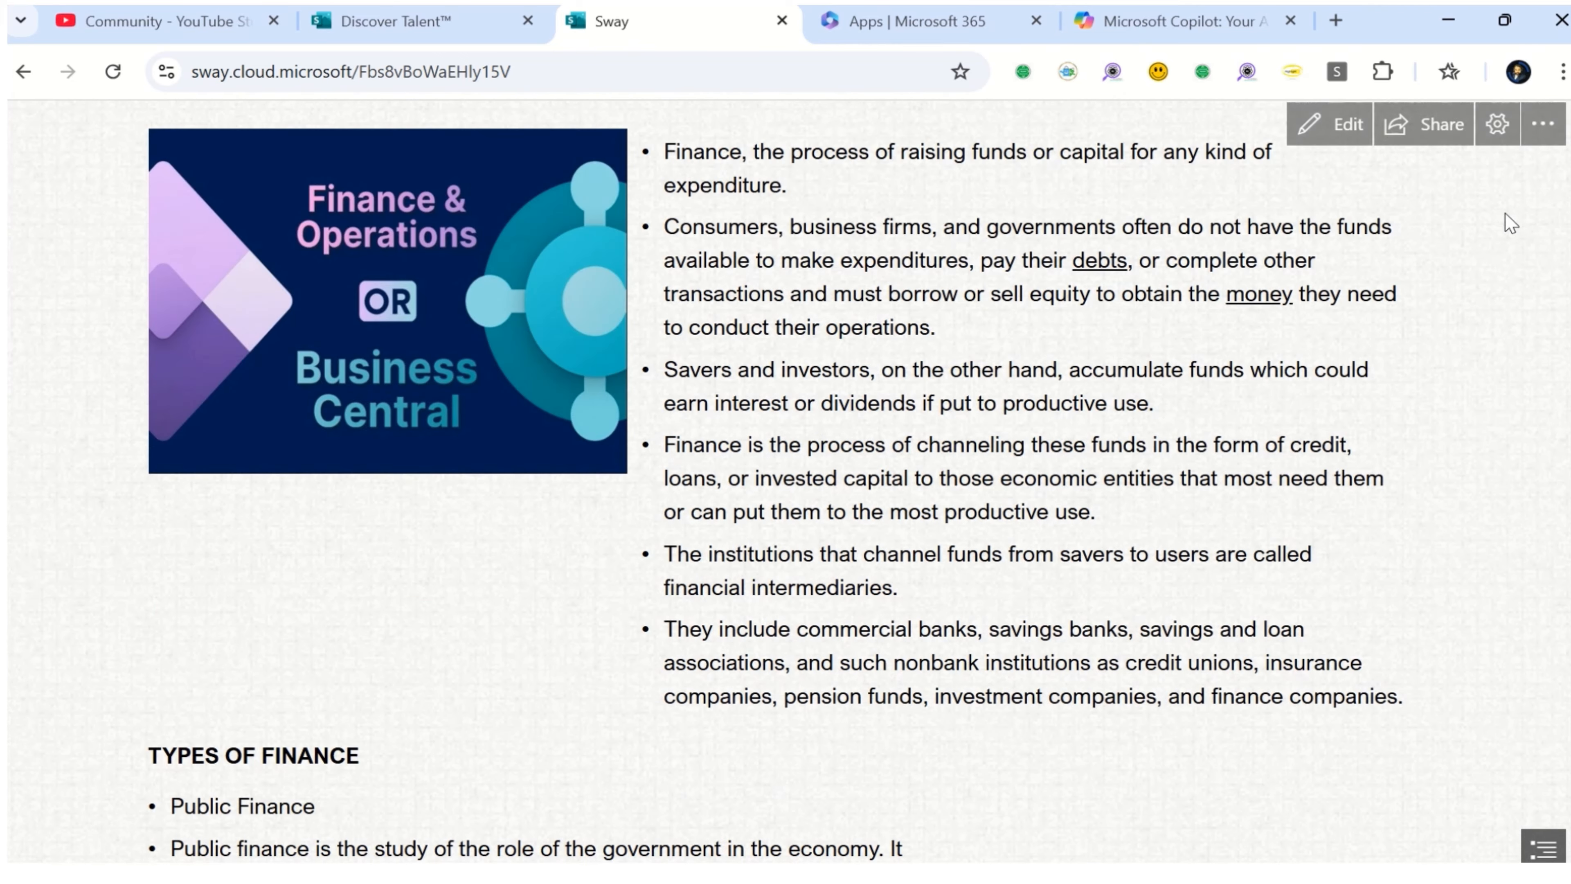
{"action": "scroll", "coordinate": [1515, 252], "scroll_direction": "down", "scroll_amount": 15}
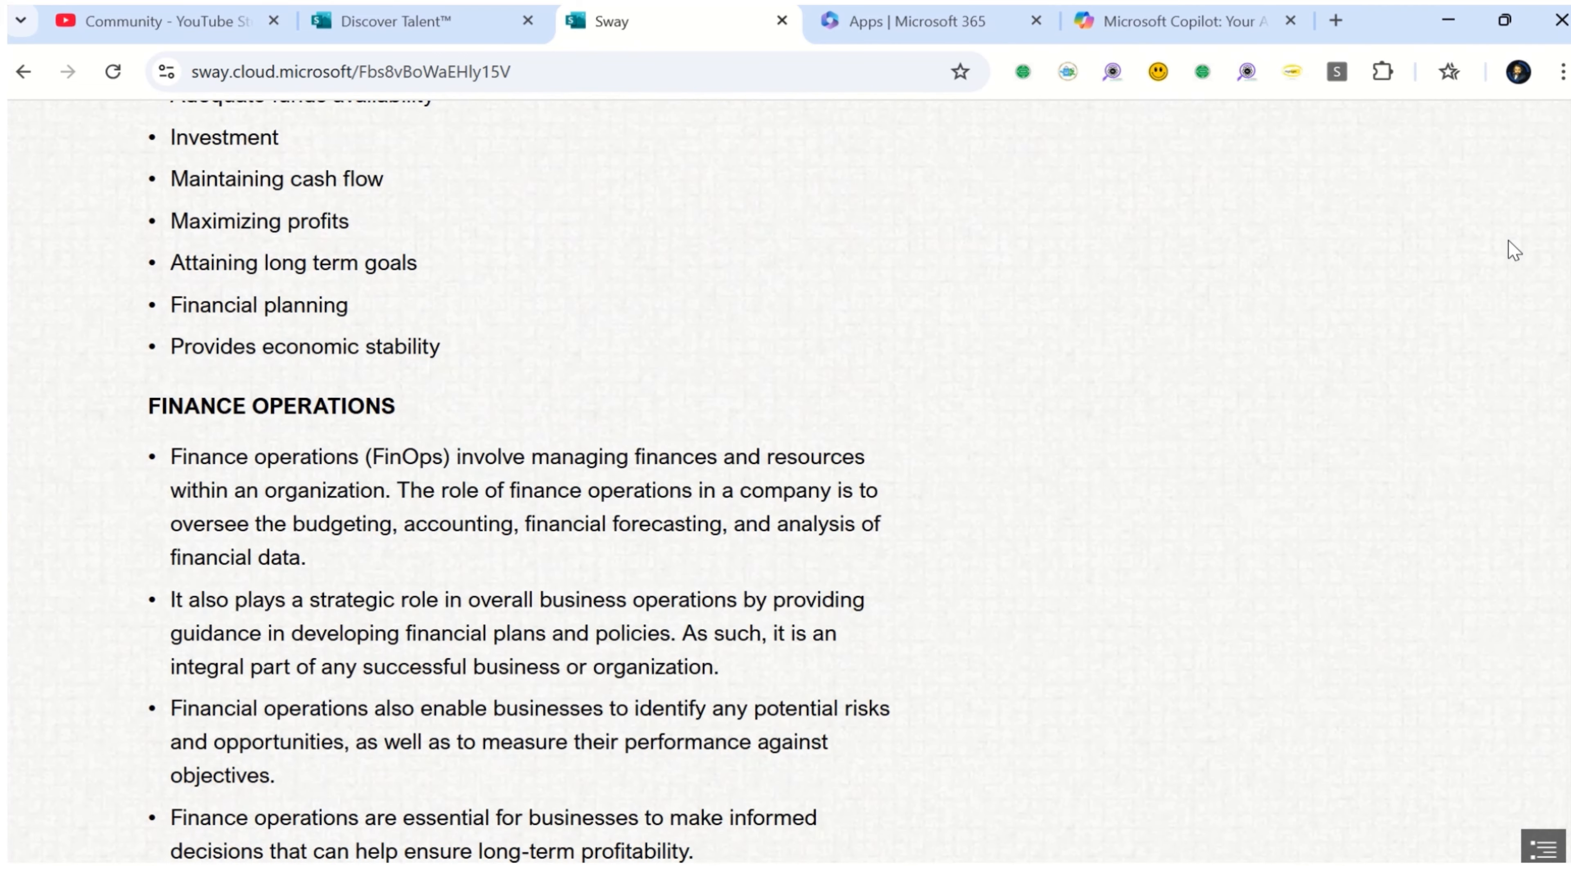
{"action": "scroll", "coordinate": [1514, 248], "scroll_direction": "down", "scroll_amount": 5}
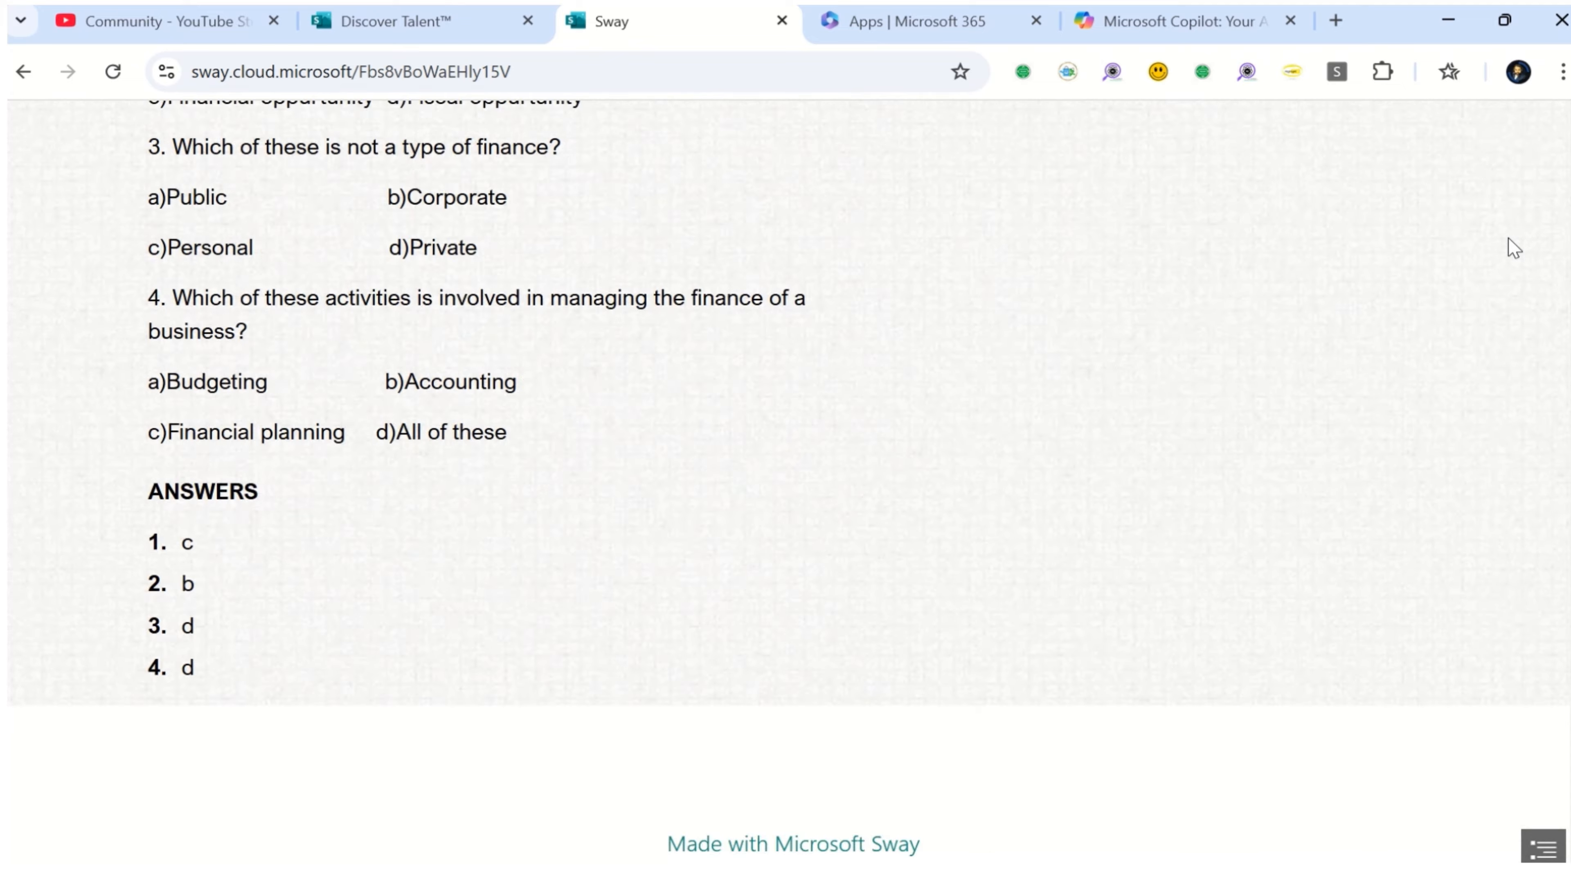
{"action": "scroll", "coordinate": [1514, 248], "scroll_direction": "up", "scroll_amount": 15}
{"action": "scroll", "coordinate": [1514, 247], "scroll_direction": "up", "scroll_amount": 15}
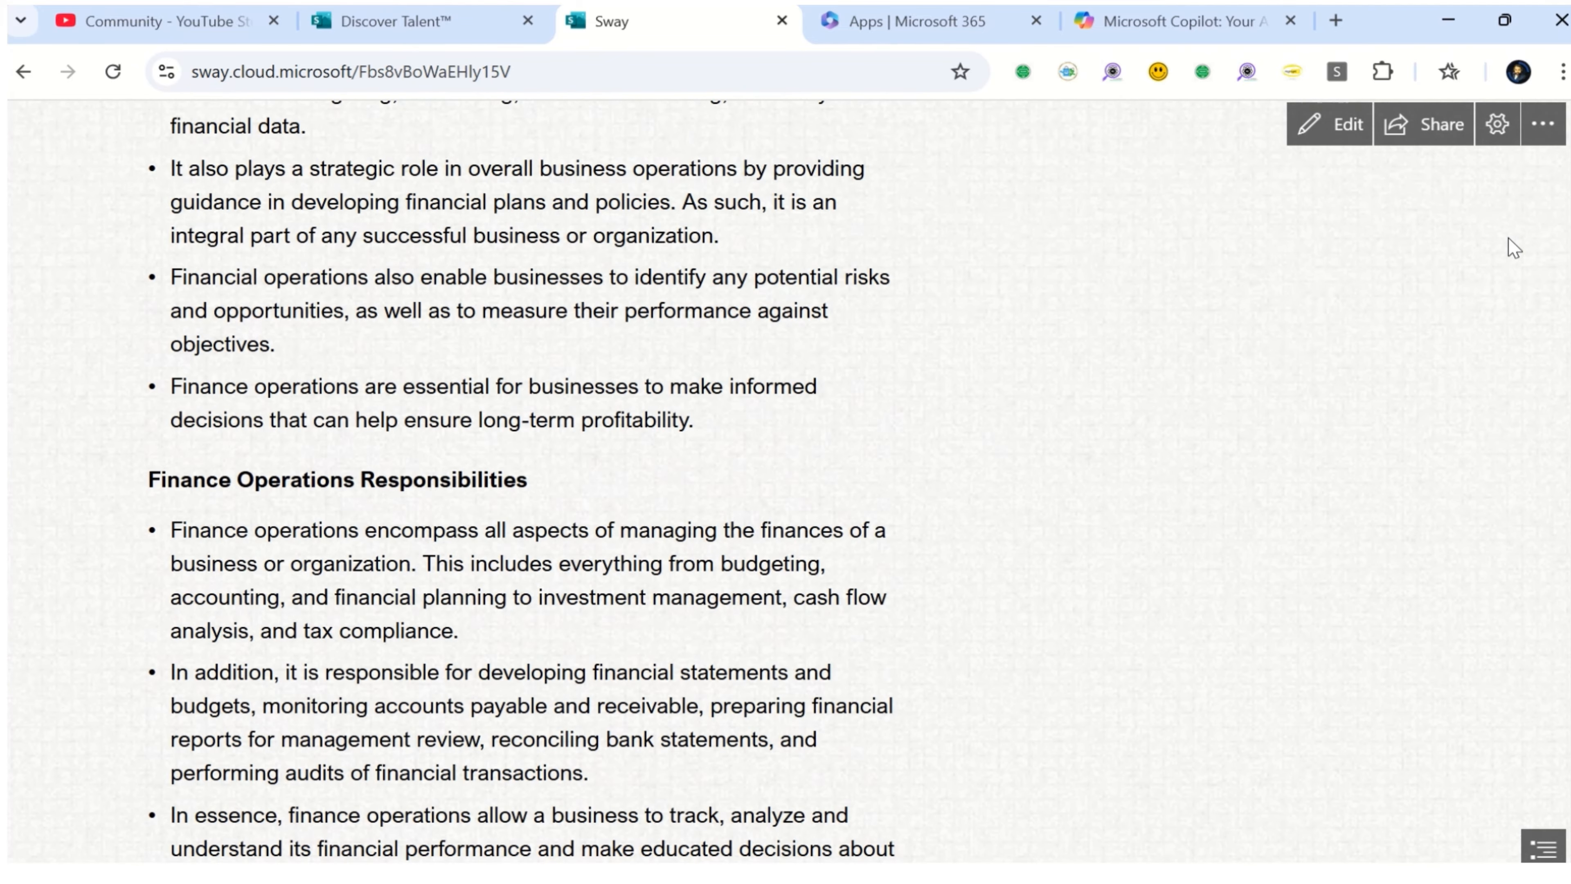
{"action": "scroll", "coordinate": [1334, 202], "scroll_direction": "up", "scroll_amount": 8}
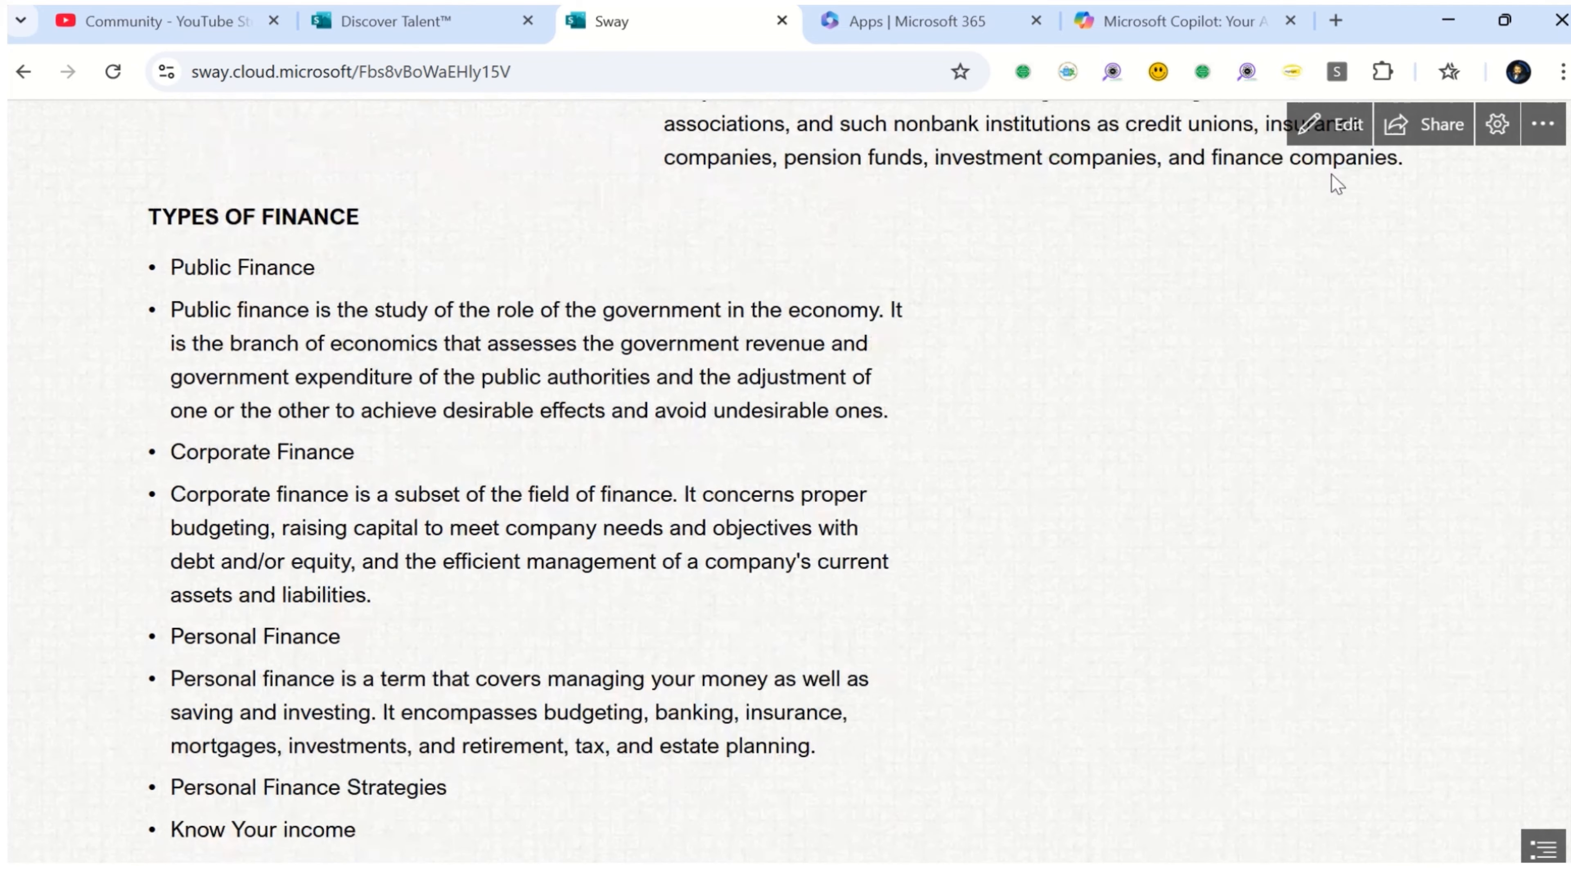
Open the Finance & Operations Sway for editing and examine its storyline cards and the image suggestions for the title background
{"action": "left_click", "coordinate": [1339, 125]}
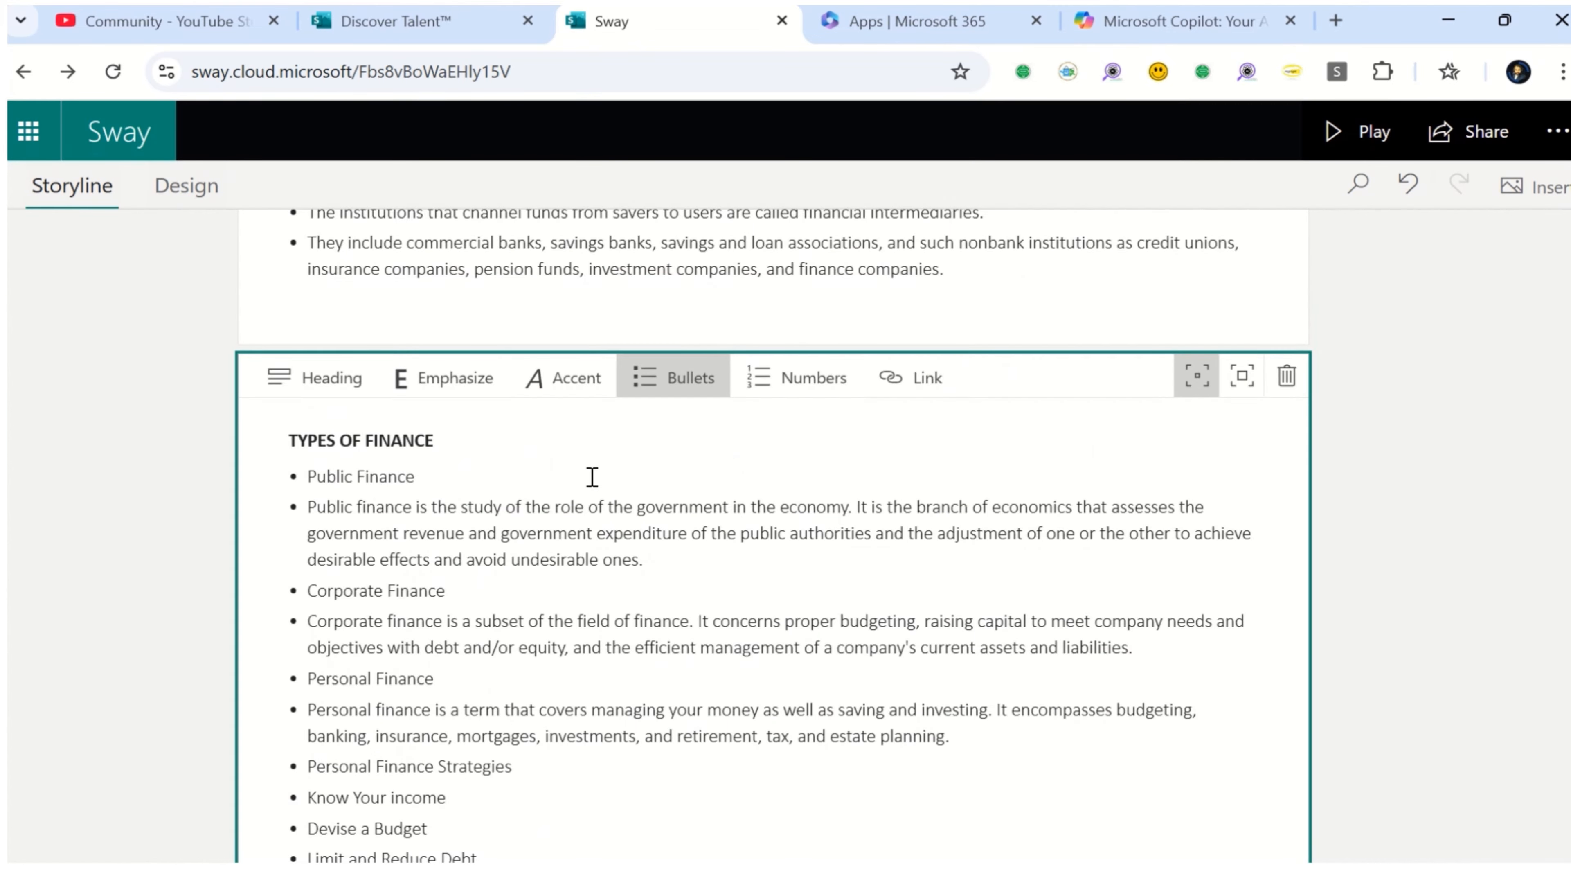
{"action": "scroll", "coordinate": [585, 477], "scroll_direction": "up", "scroll_amount": 8}
{"action": "left_click", "coordinate": [356, 454]}
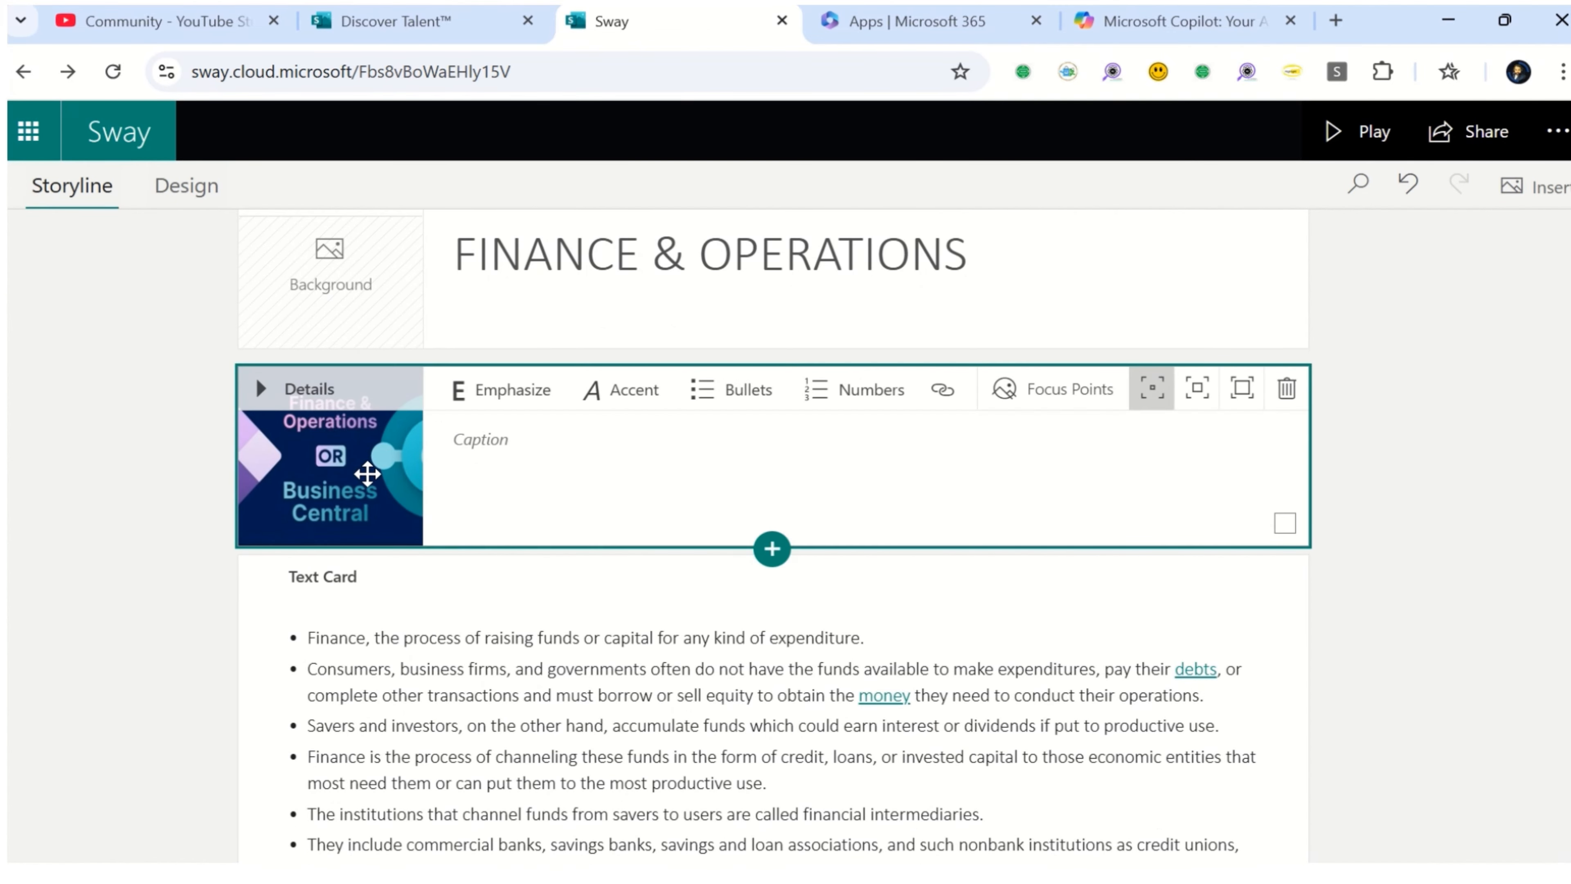
{"action": "left_click", "coordinate": [587, 443]}
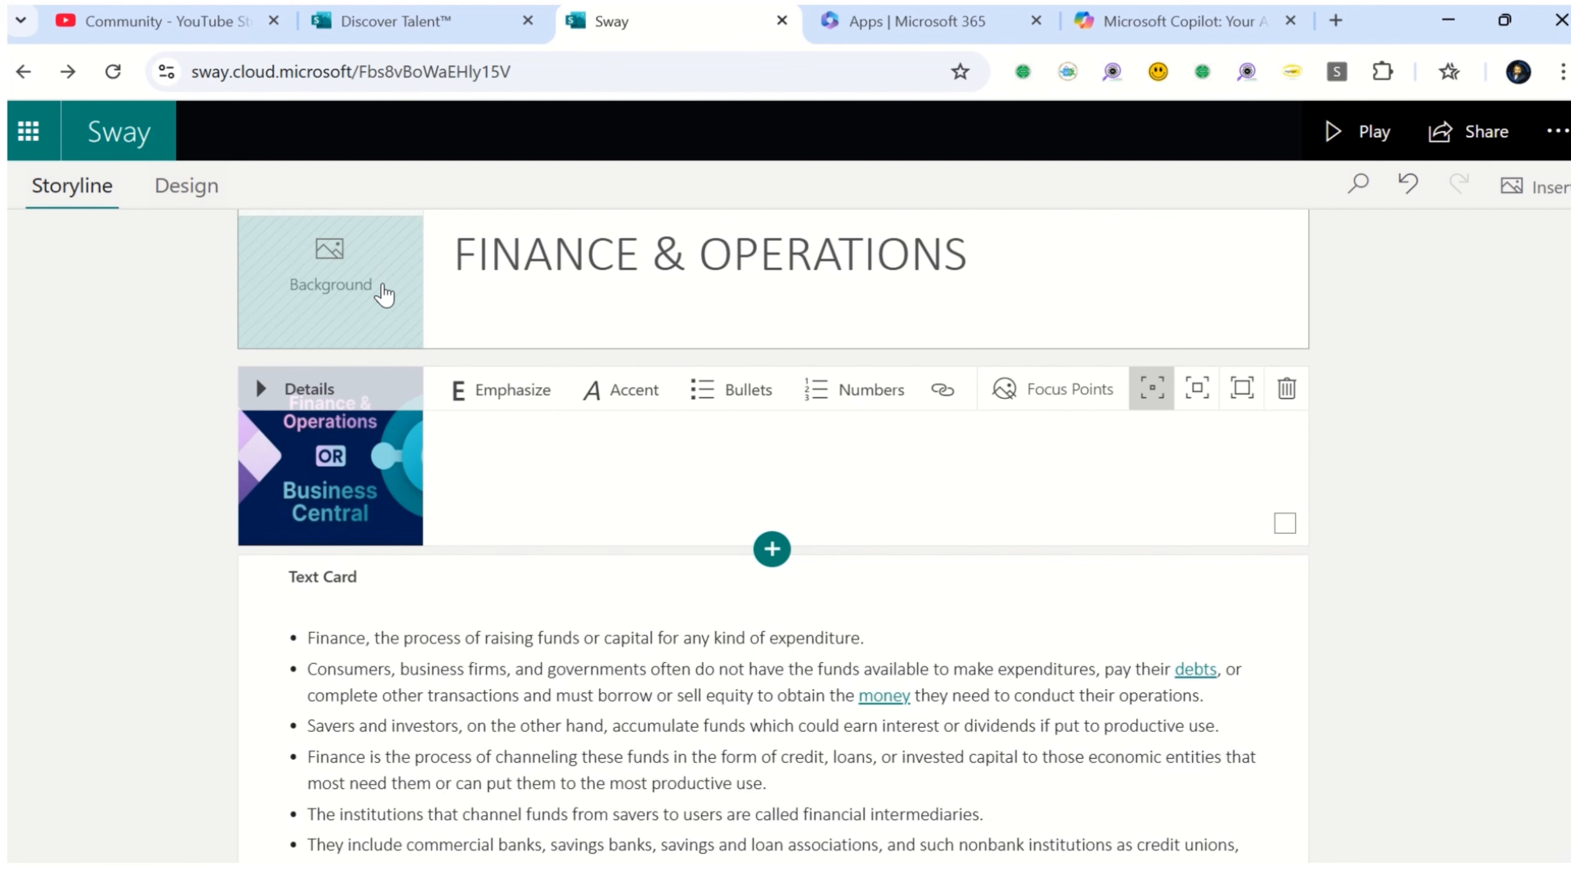
{"action": "left_click", "coordinate": [385, 296]}
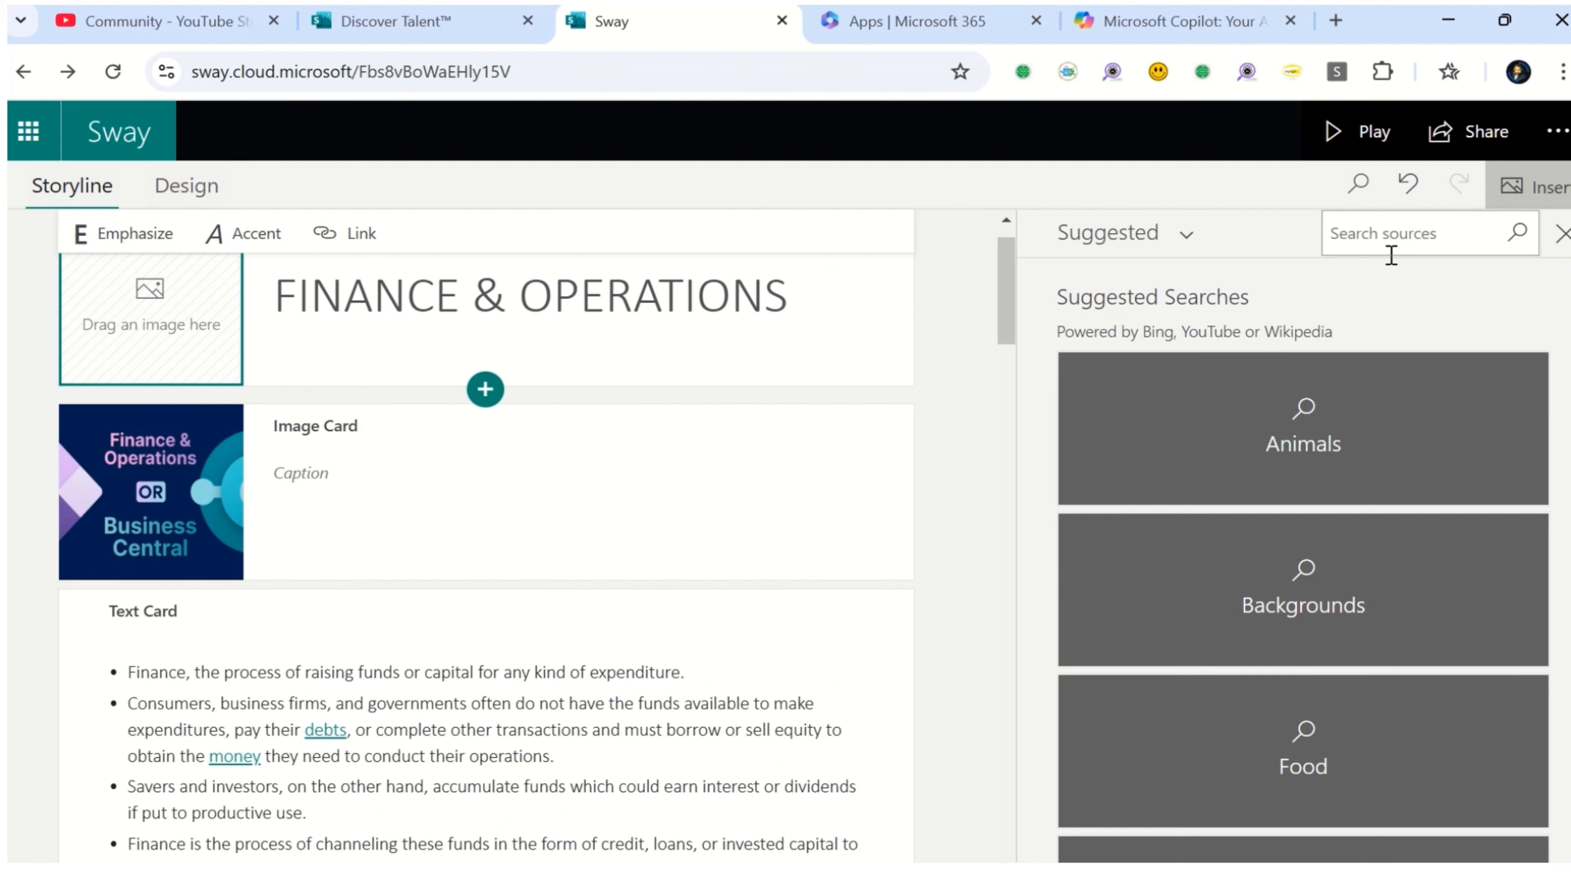
{"action": "left_click", "coordinate": [1561, 234]}
{"action": "scroll", "coordinate": [507, 511], "scroll_direction": "down", "scroll_amount": 20}
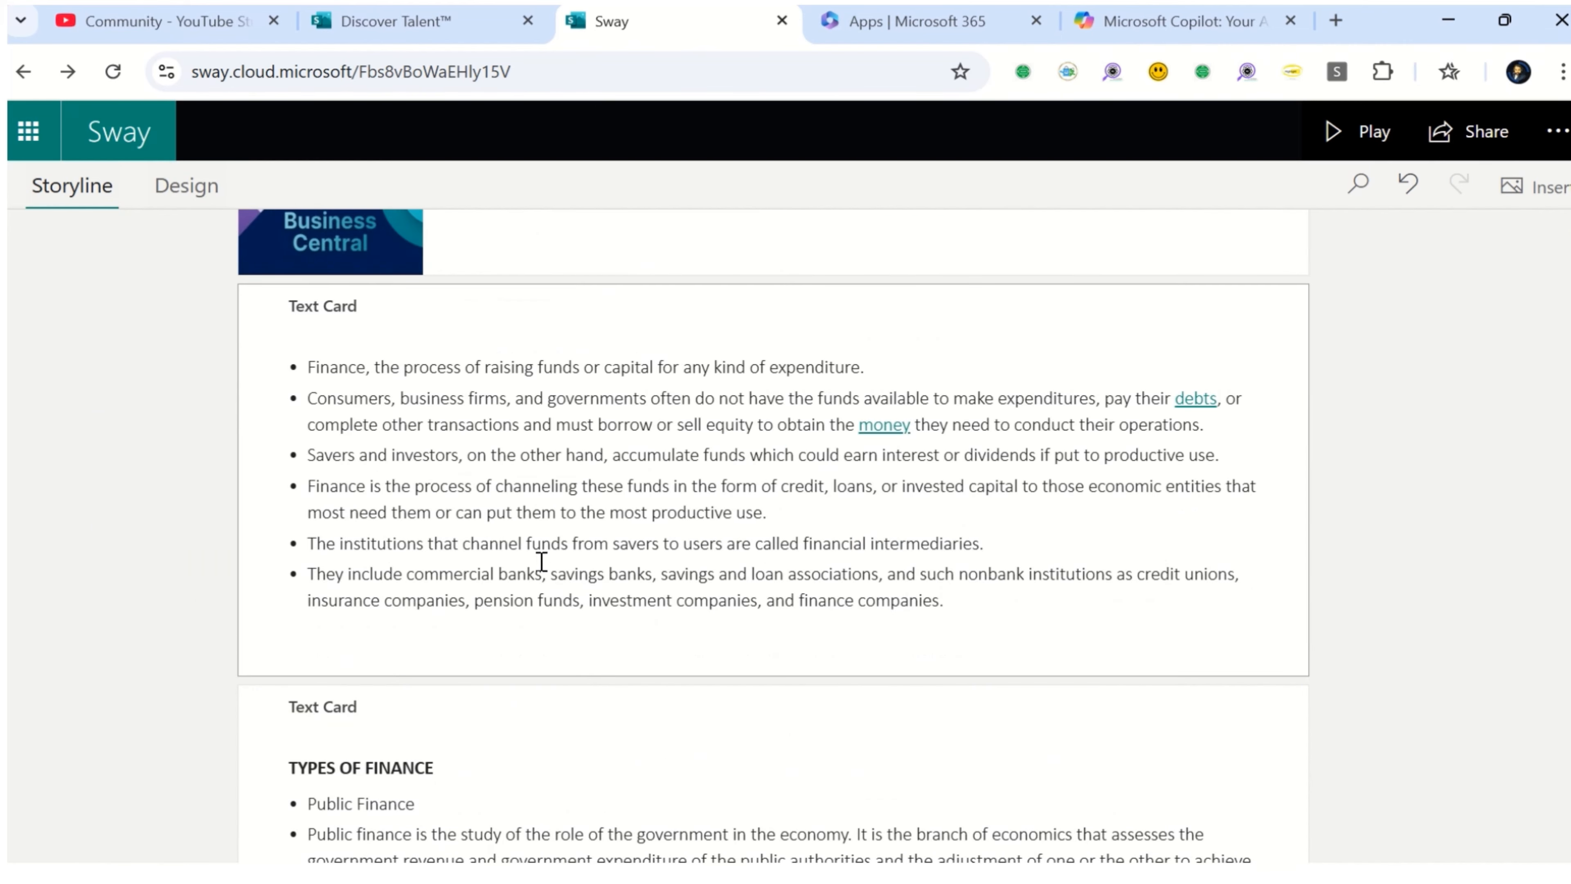
{"action": "scroll", "coordinate": [547, 538], "scroll_direction": "up", "scroll_amount": 5}
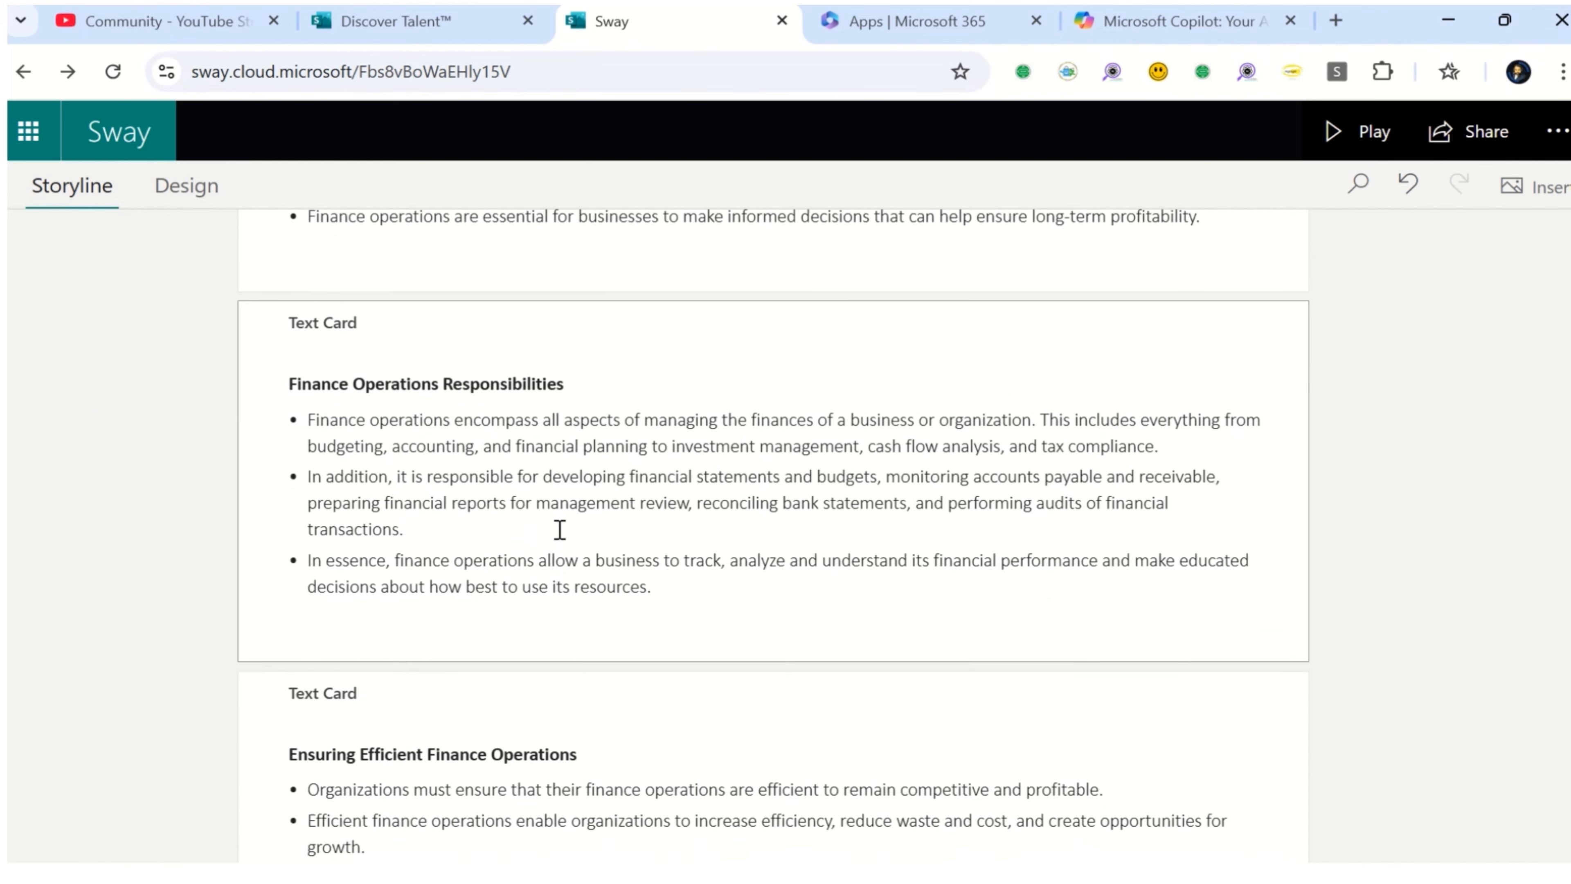
Restyle the Finance & Operations Sway, trying the red-accented crosshatch style and the green-banner style, and remix the design
{"action": "left_click", "coordinate": [160, 193]}
{"action": "scroll", "coordinate": [1182, 656], "scroll_direction": "down", "scroll_amount": 3}
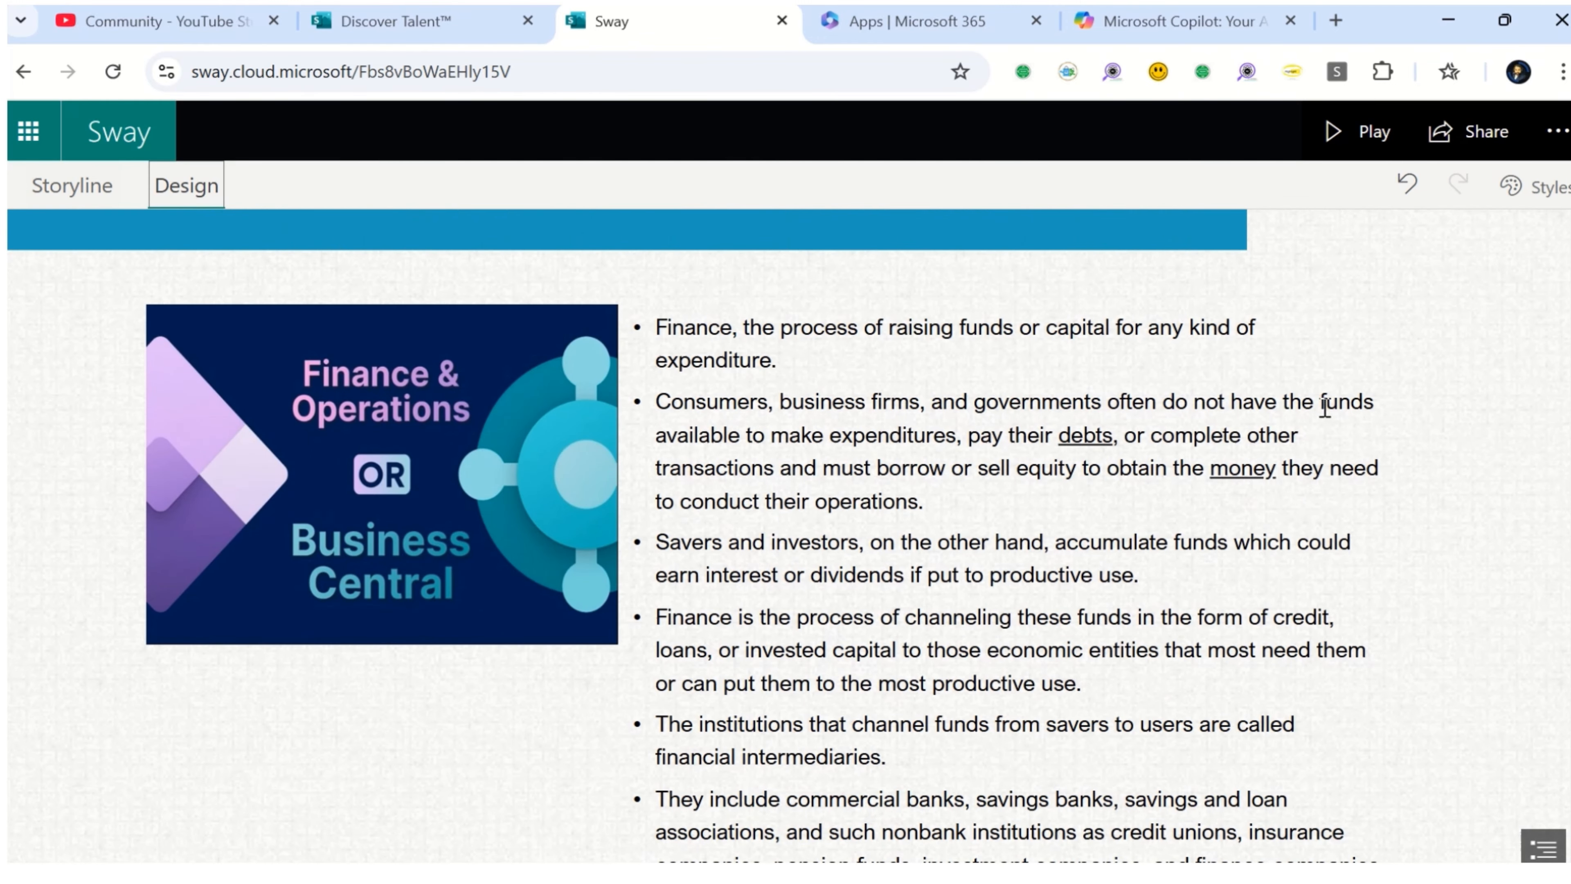
{"action": "left_click", "coordinate": [1528, 186]}
{"action": "scroll", "coordinate": [1364, 598], "scroll_direction": "down", "scroll_amount": 10}
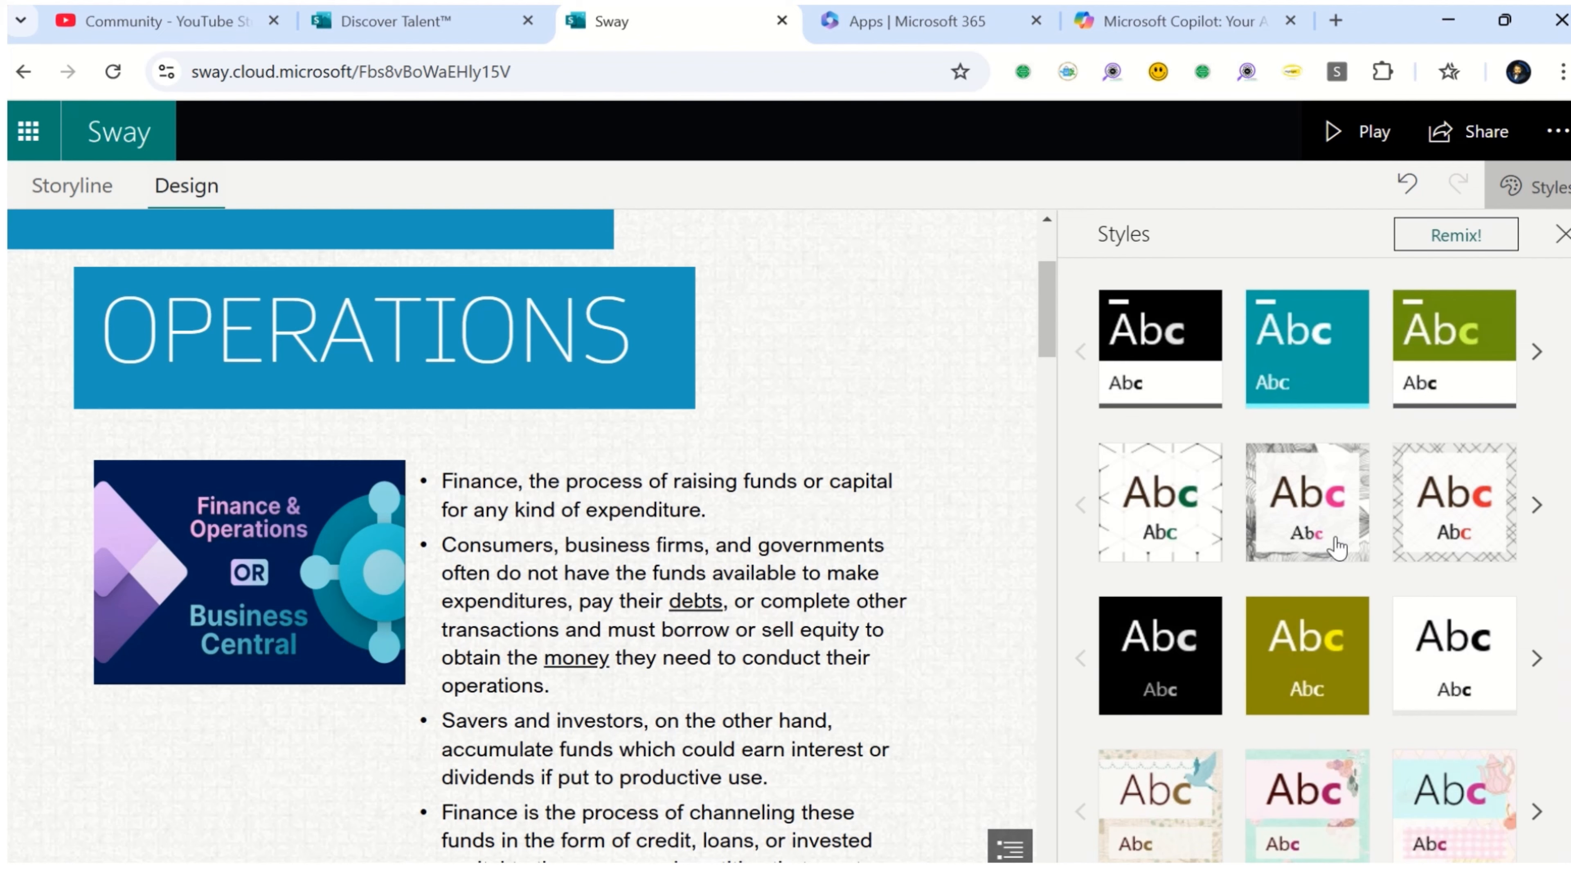
{"action": "left_click", "coordinate": [1483, 495]}
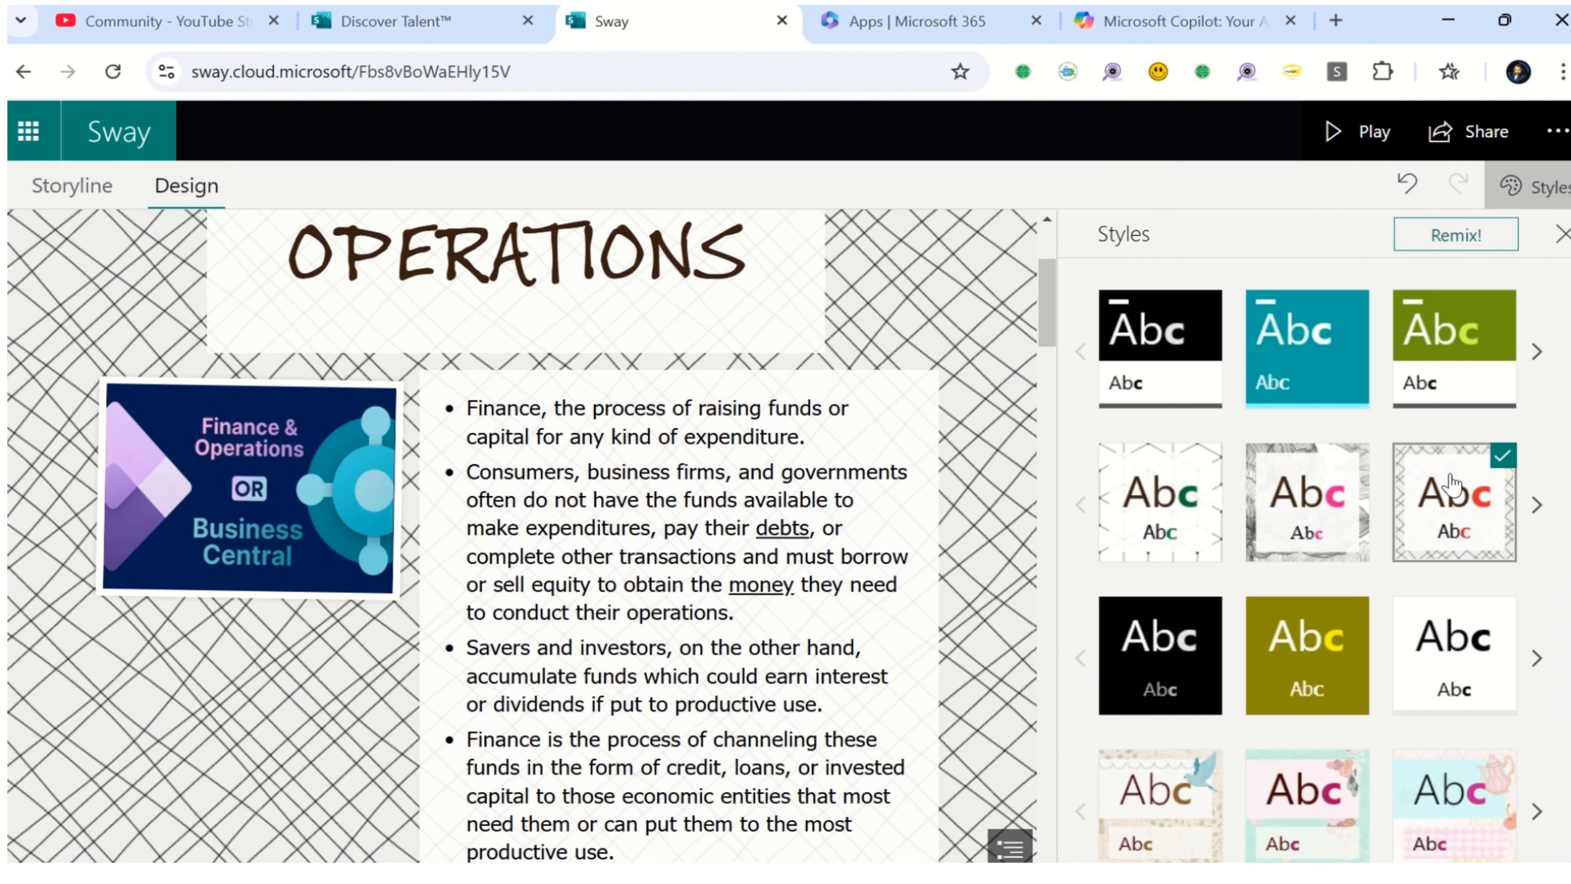
{"action": "left_click", "coordinate": [1457, 370]}
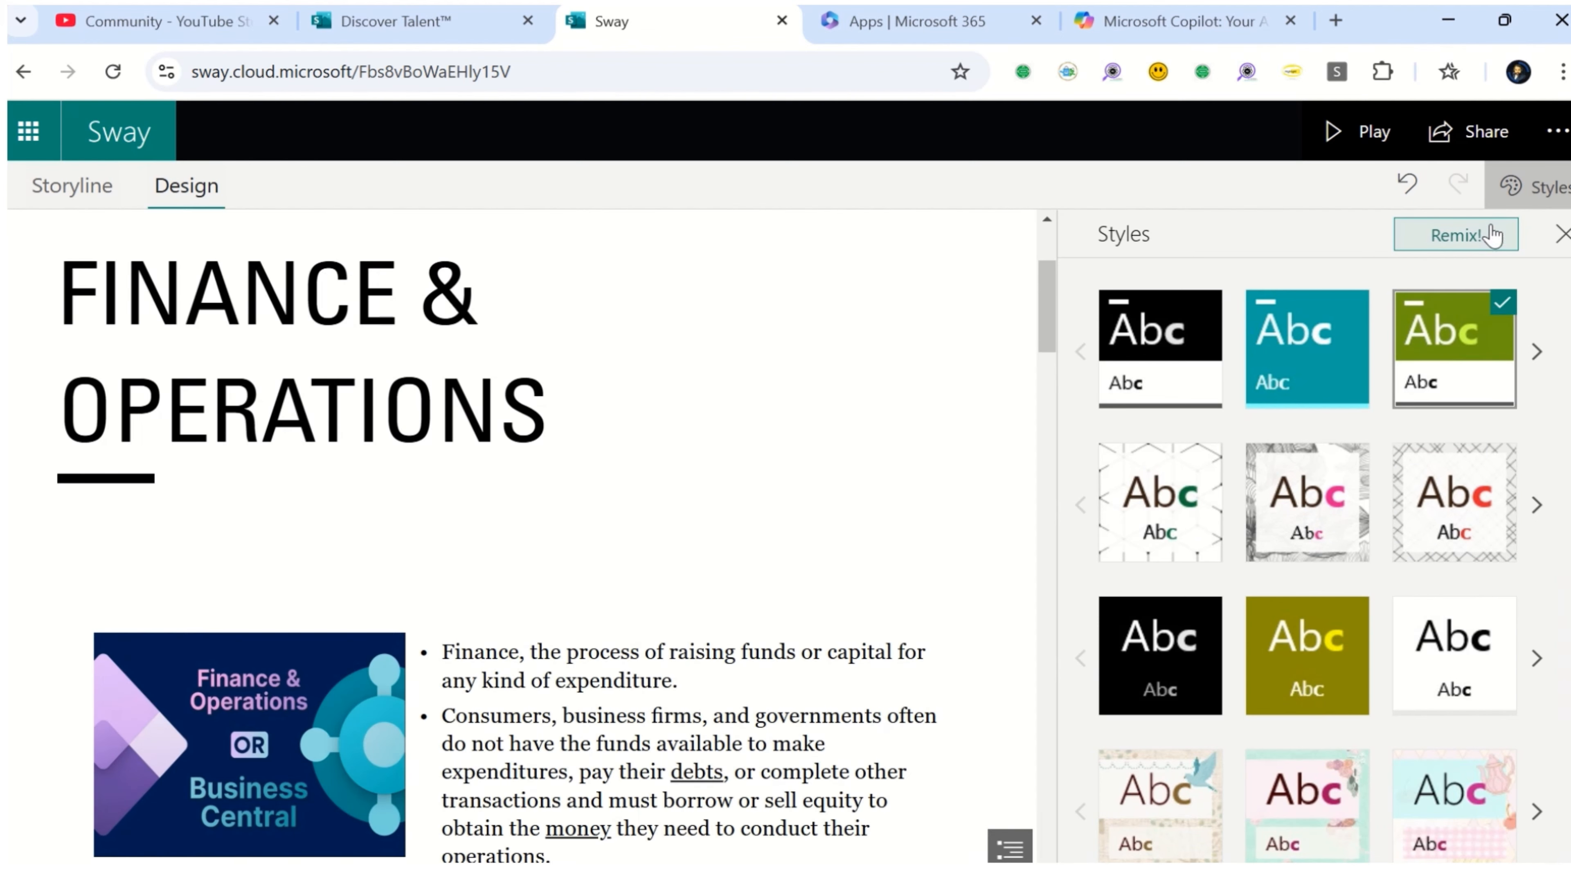
{"action": "left_click", "coordinate": [1494, 238]}
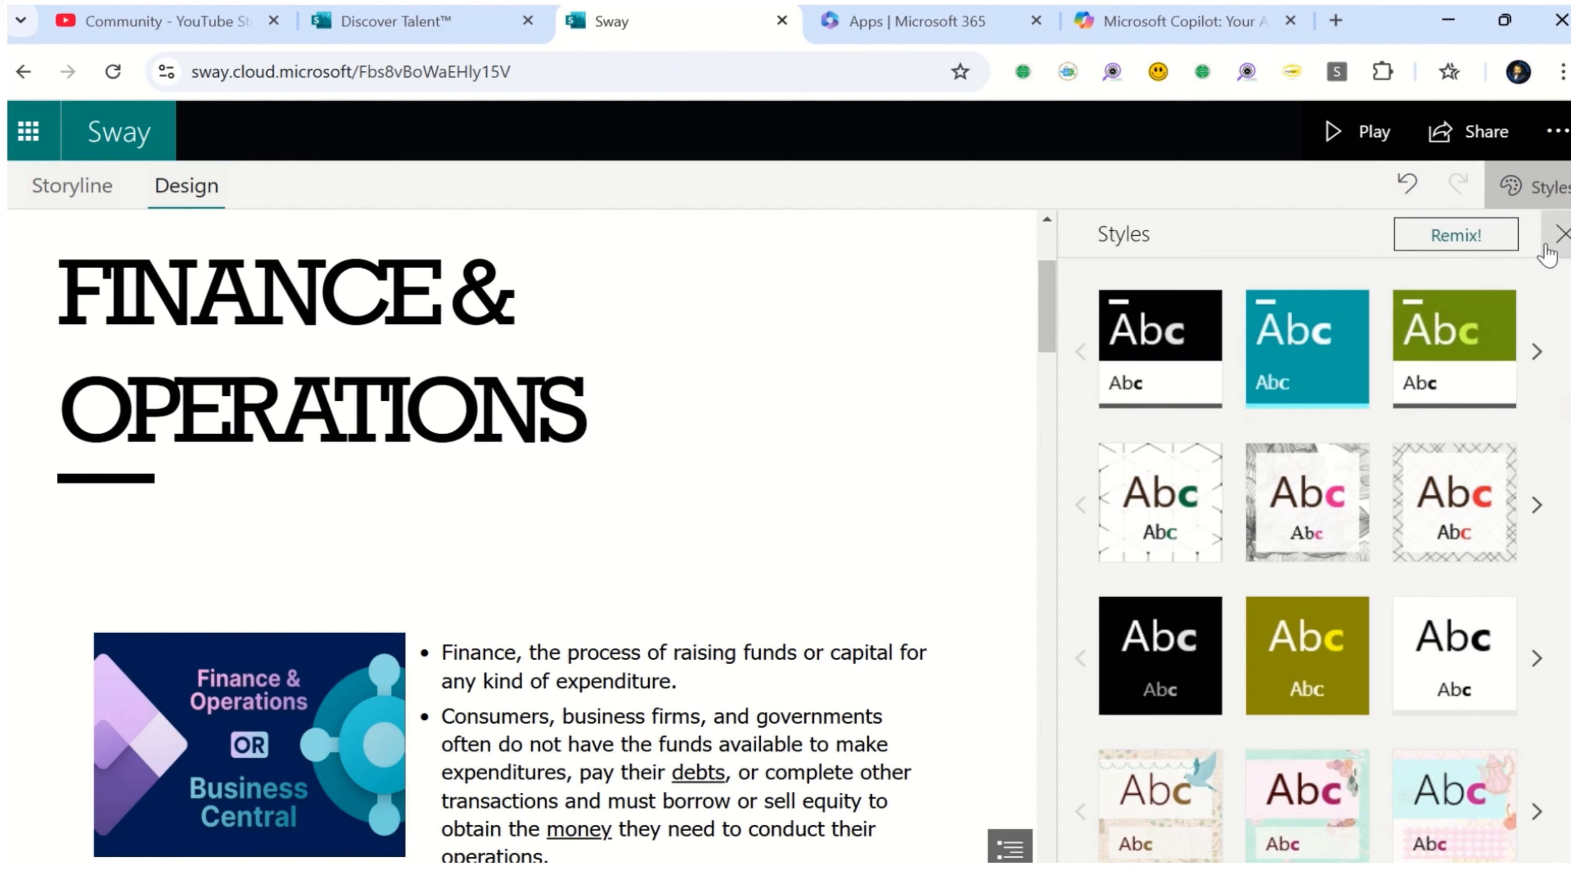
{"action": "left_click", "coordinate": [1560, 235]}
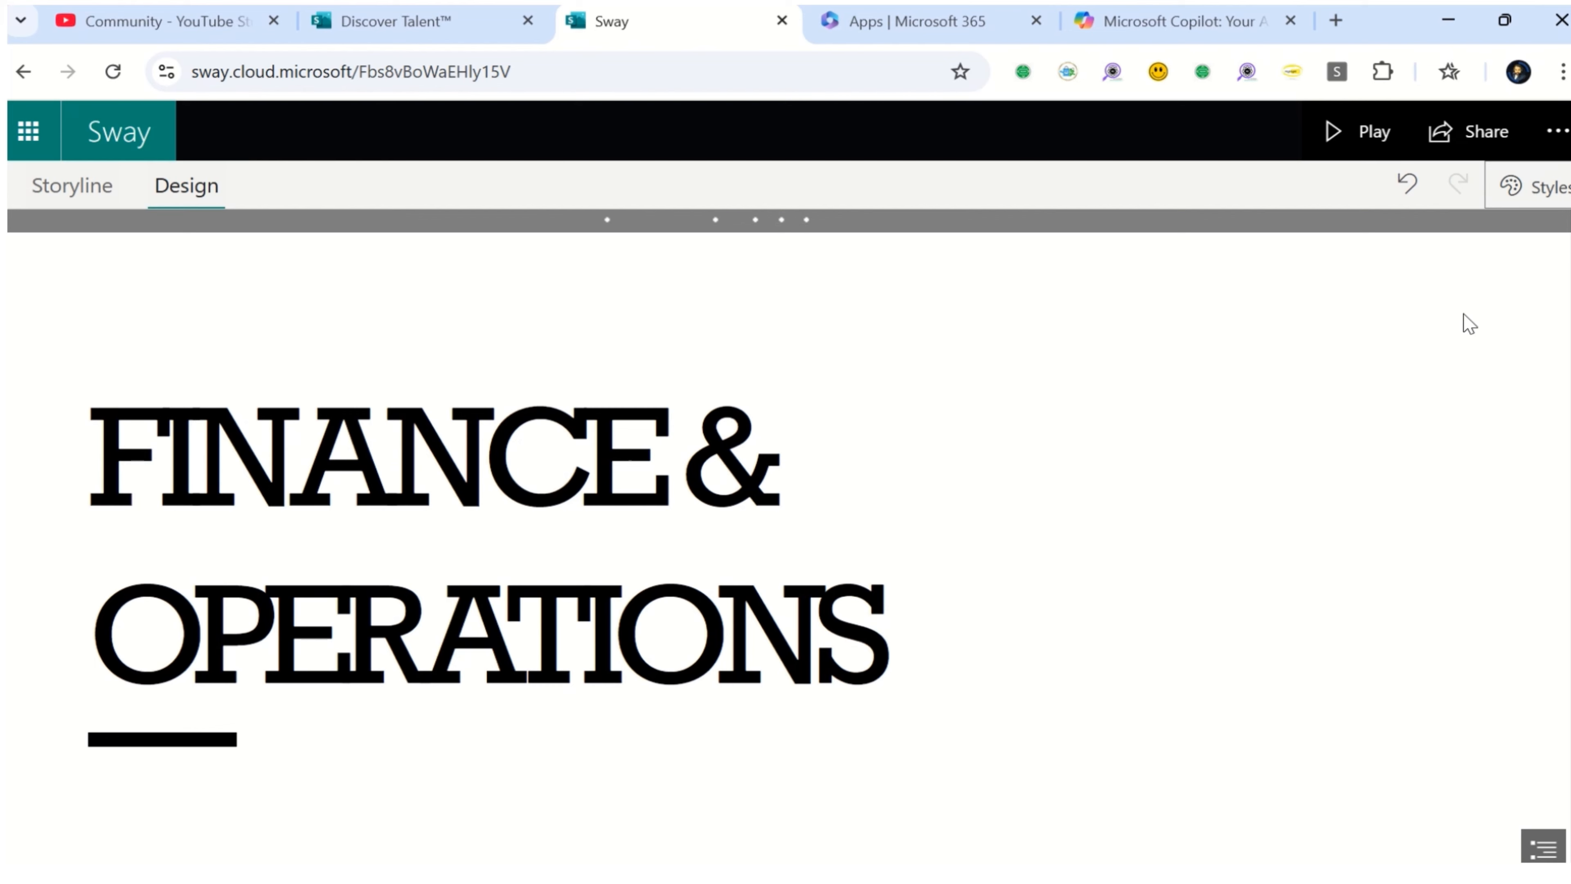
Play the restyled Finance & Operations Sway and review its content through to the quiz answers and back to the title
{"action": "left_click", "coordinate": [1384, 159]}
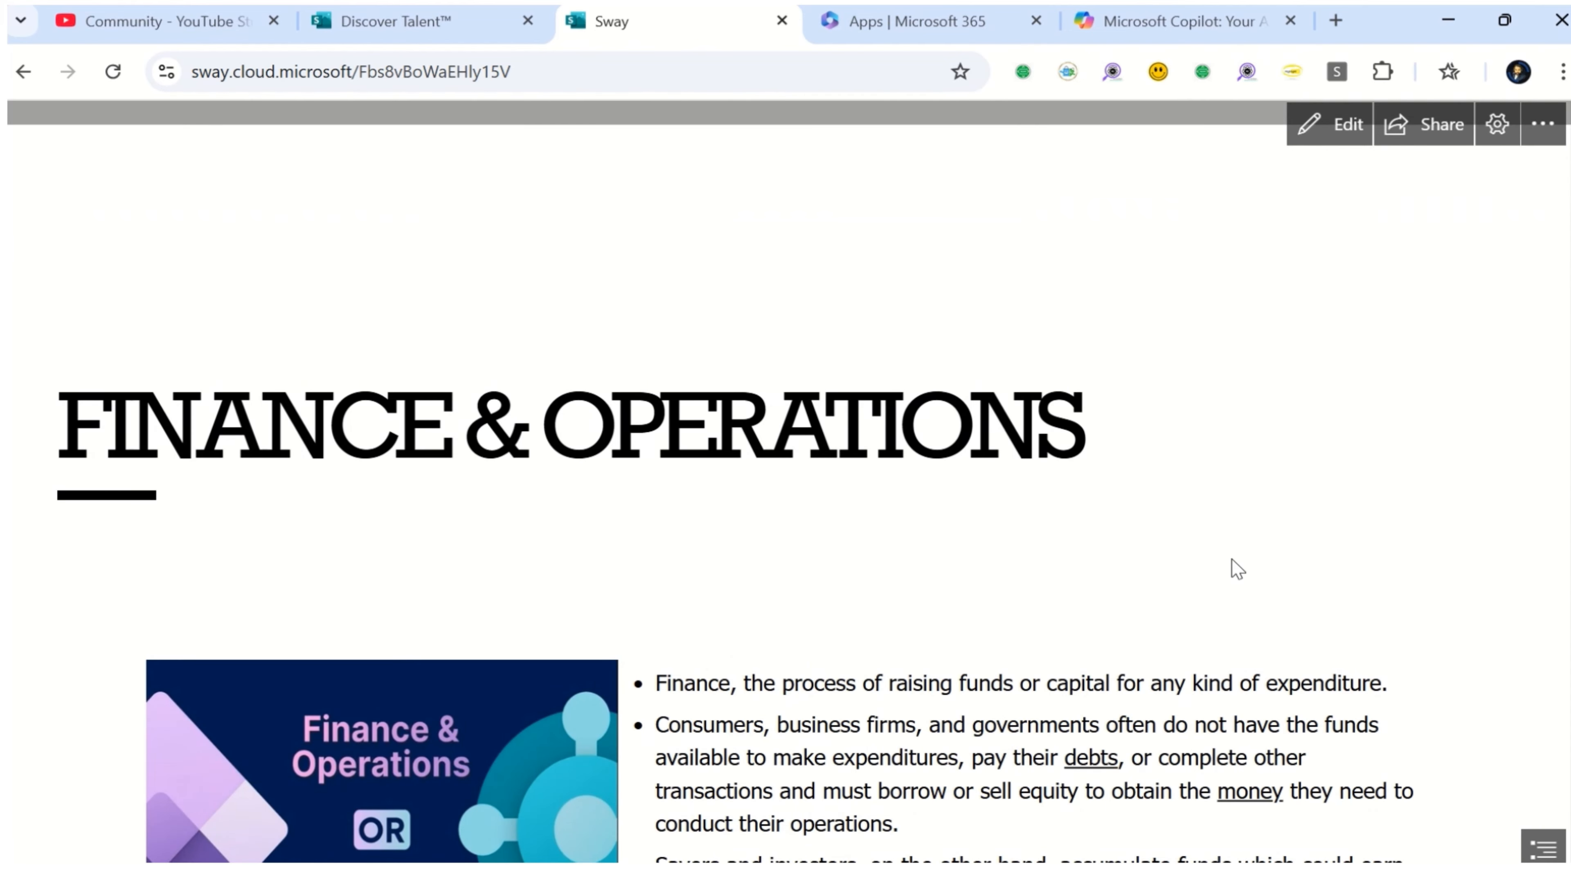
{"action": "scroll", "coordinate": [1234, 569], "scroll_direction": "down", "scroll_amount": 15}
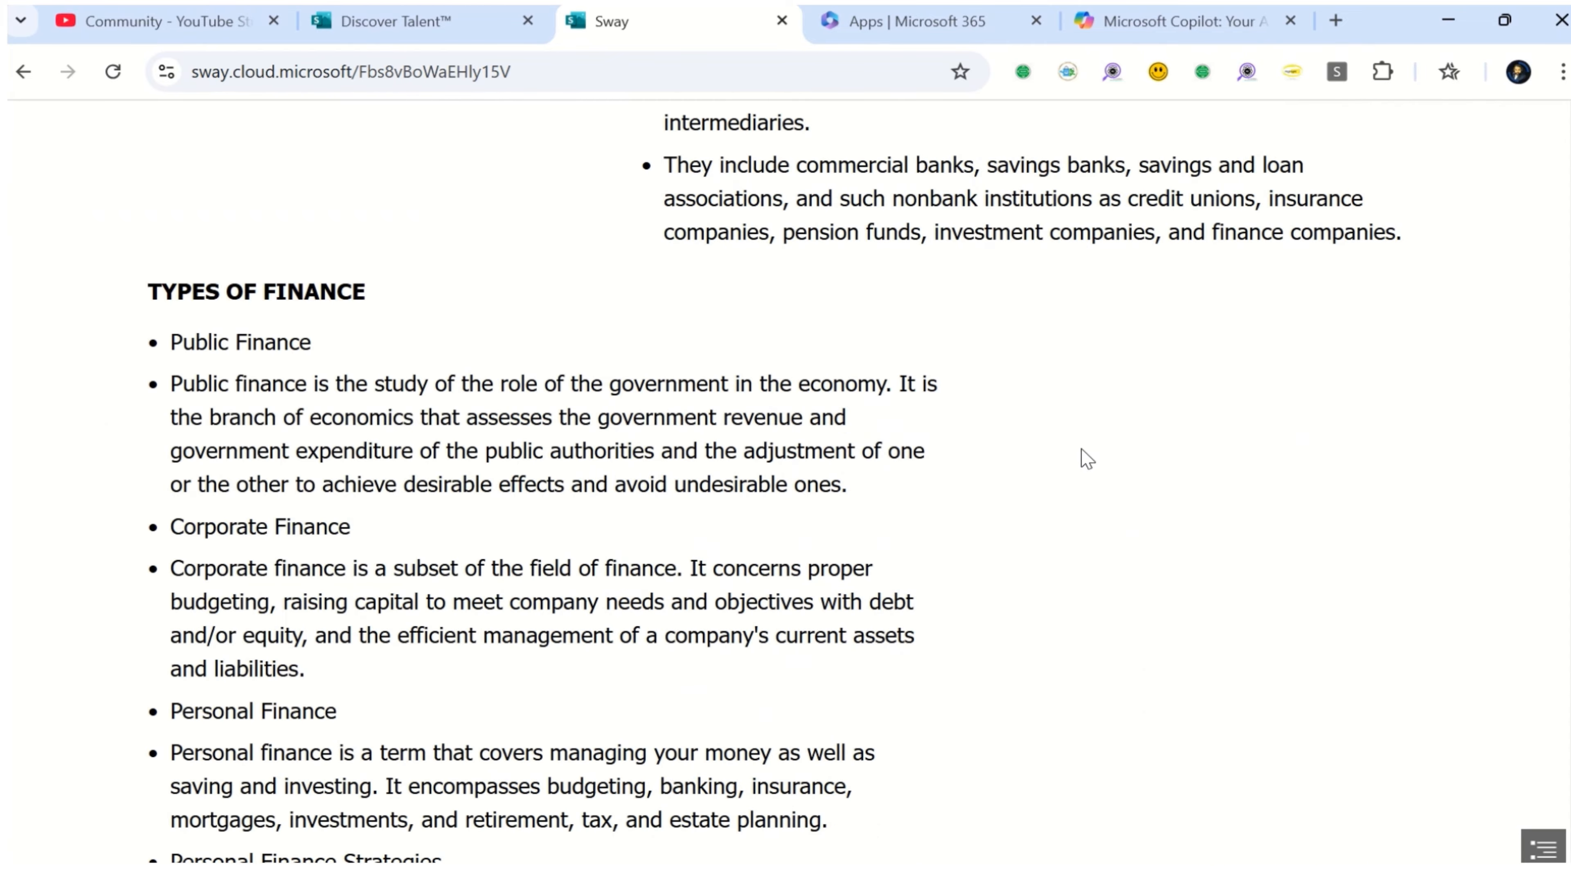
{"action": "scroll", "coordinate": [1083, 470], "scroll_direction": "down", "scroll_amount": 15}
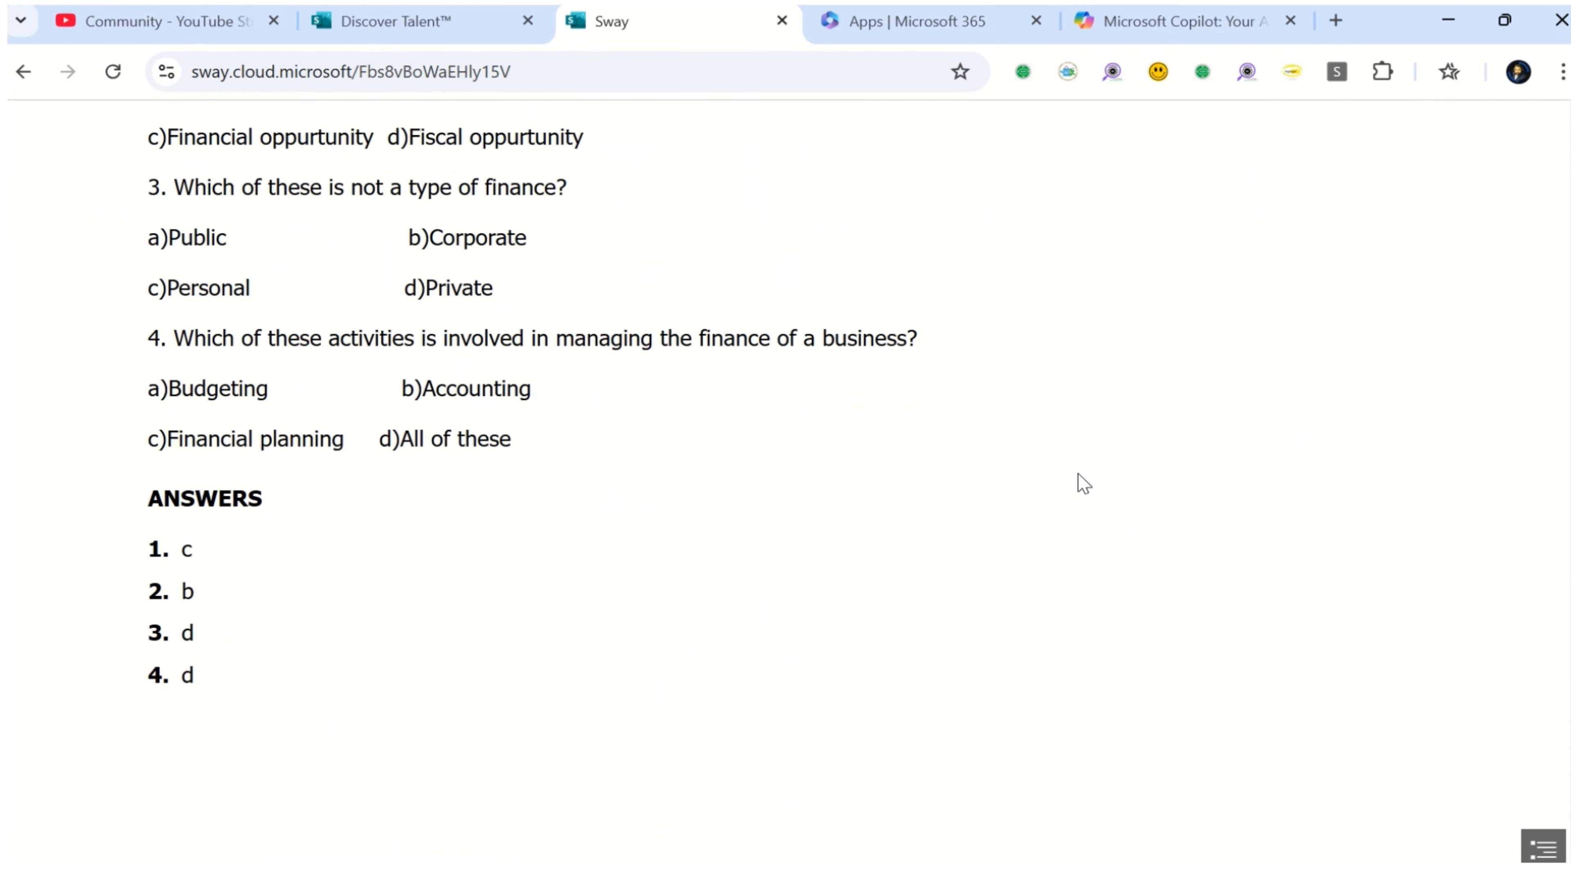
{"action": "scroll", "coordinate": [1112, 476], "scroll_direction": "down", "scroll_amount": 10}
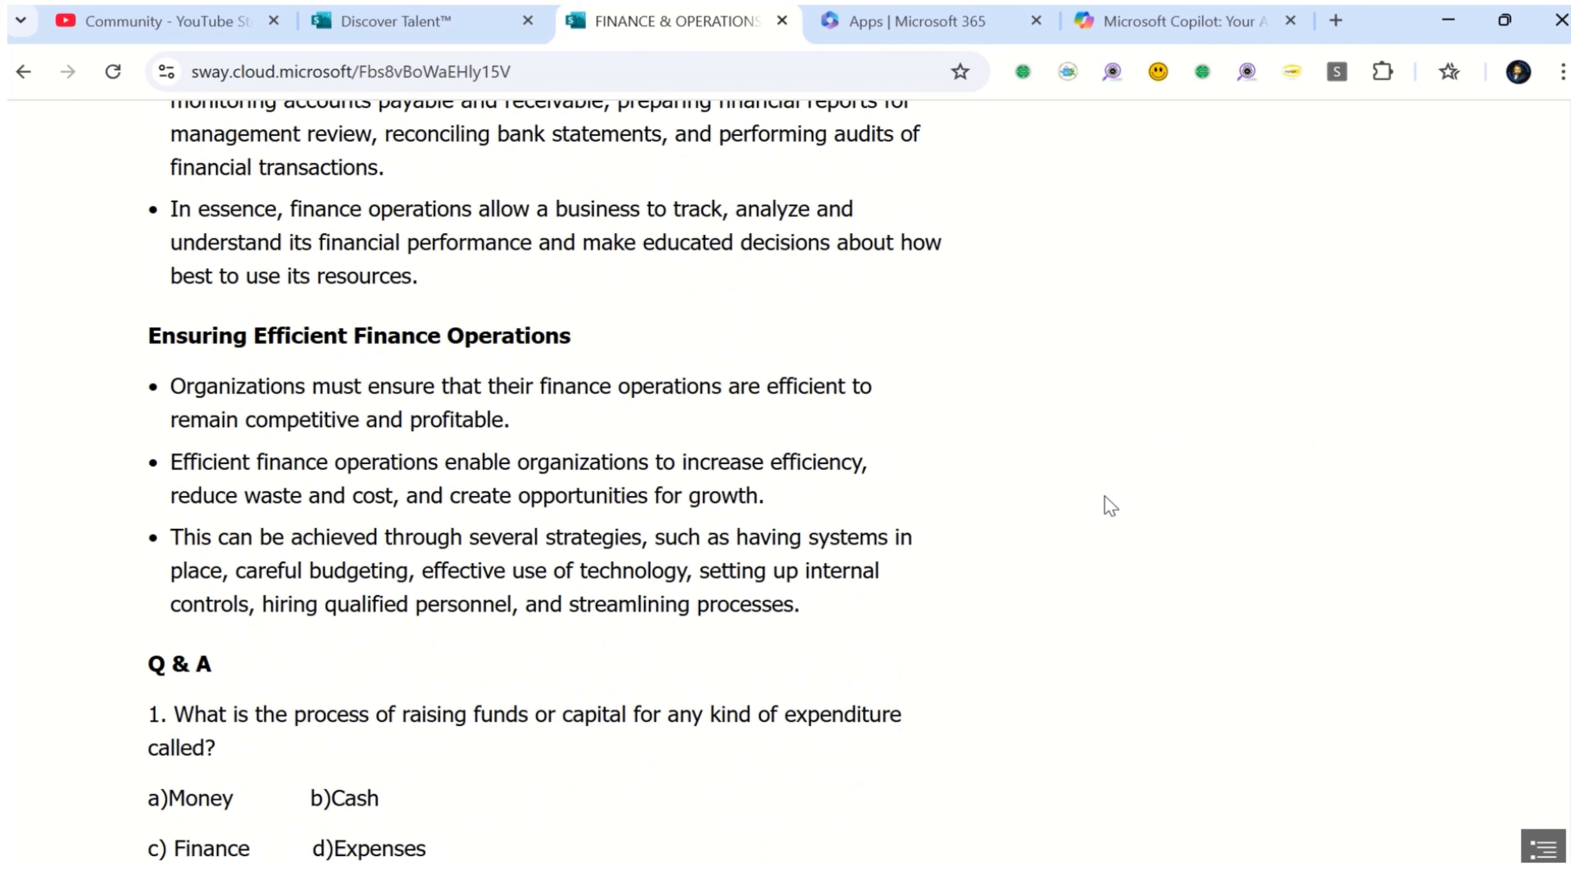
{"action": "scroll", "coordinate": [1107, 503], "scroll_direction": "down", "scroll_amount": 5}
{"action": "scroll", "coordinate": [1115, 533], "scroll_direction": "up", "scroll_amount": 15}
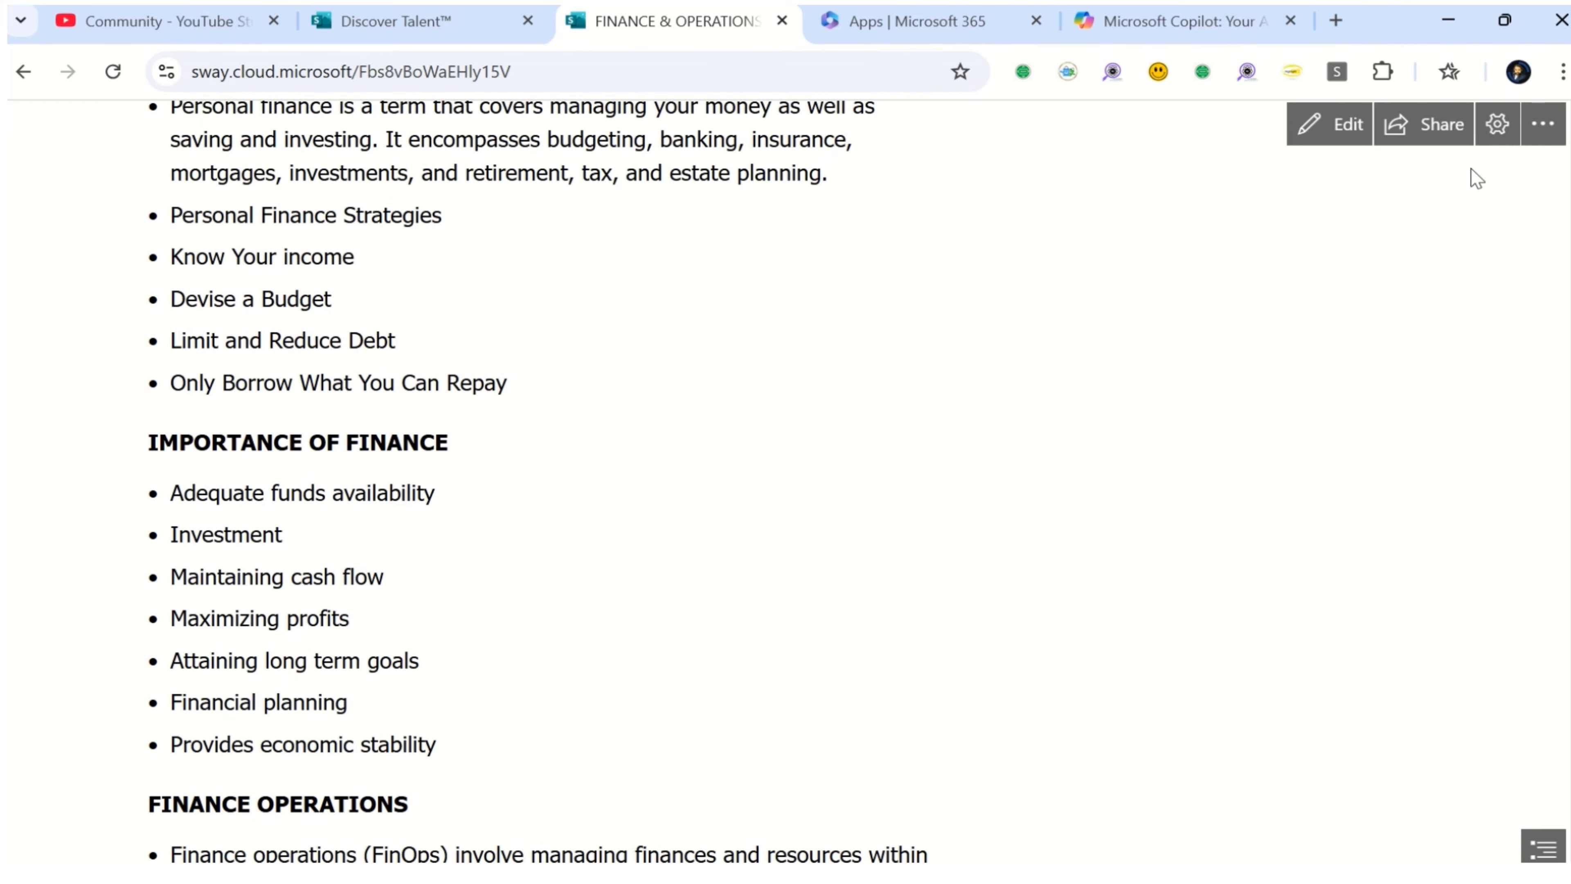
{"action": "scroll", "coordinate": [431, 210], "scroll_direction": "up", "scroll_amount": 15}
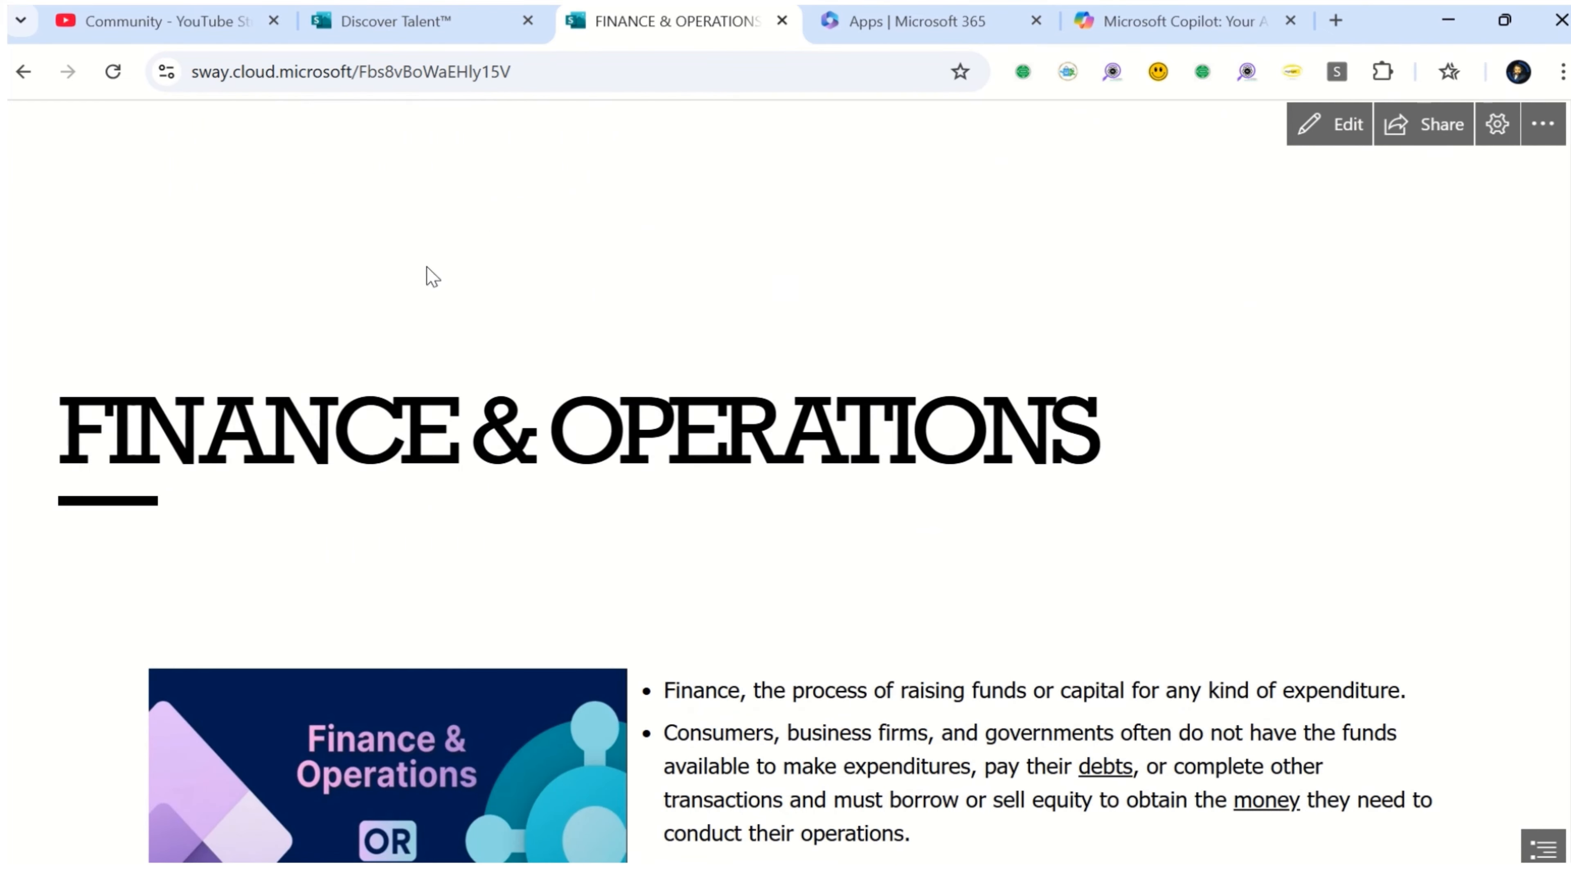
Switch to the published Discover Talent Sway and look over its title banner, course list and partner information
{"action": "left_click", "coordinate": [445, 23]}
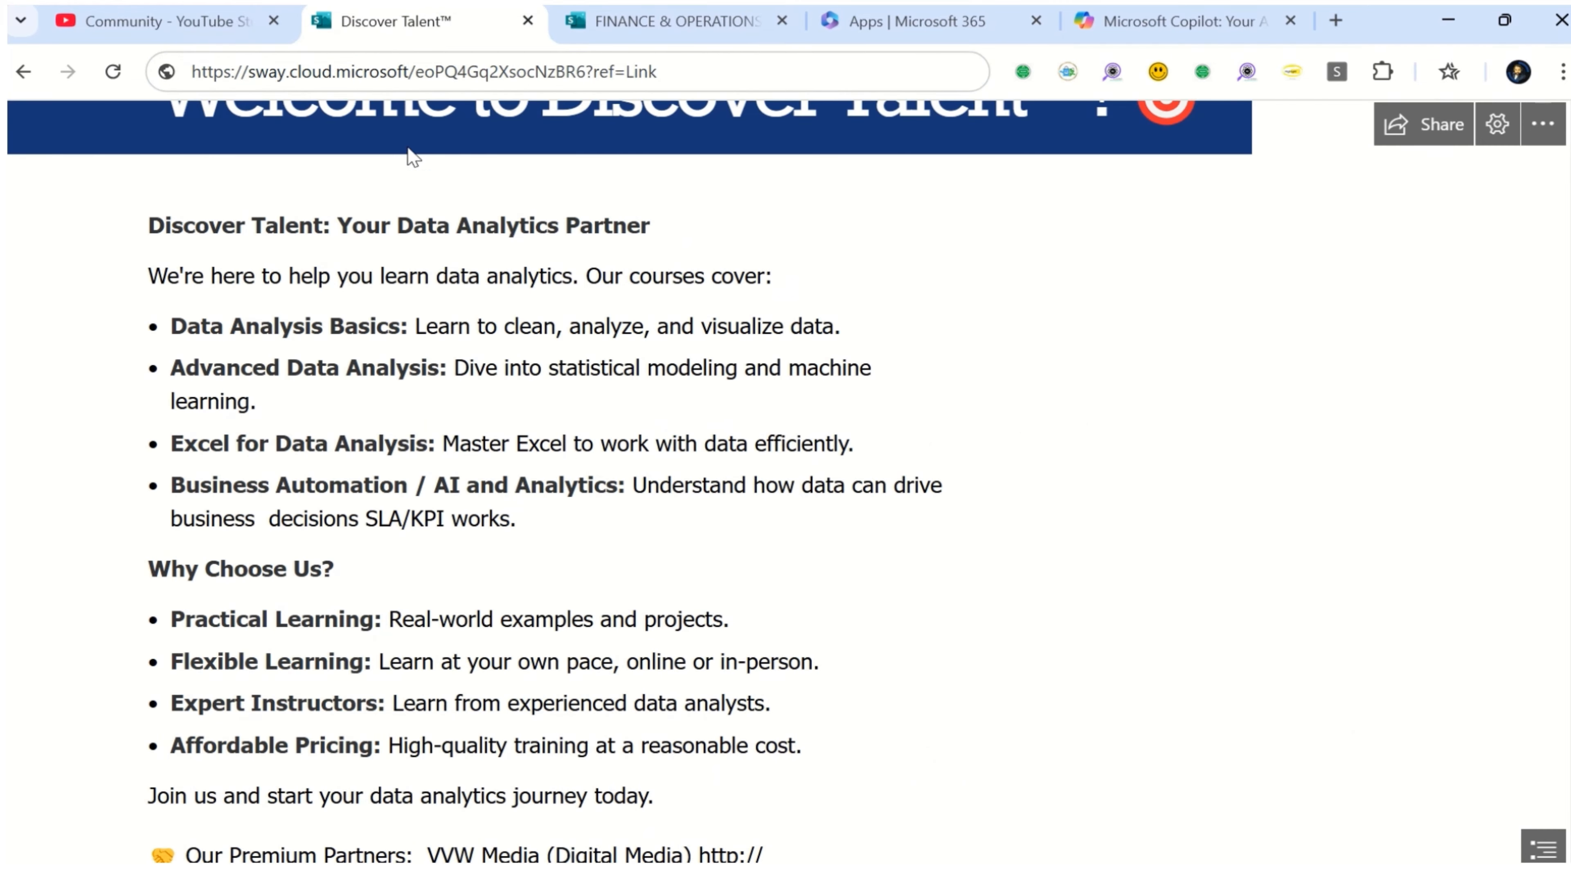
{"action": "scroll", "coordinate": [586, 361], "scroll_direction": "up", "scroll_amount": 5}
{"action": "scroll", "coordinate": [793, 477], "scroll_direction": "down", "scroll_amount": 4}
{"action": "scroll", "coordinate": [792, 477], "scroll_direction": "up", "scroll_amount": 4}
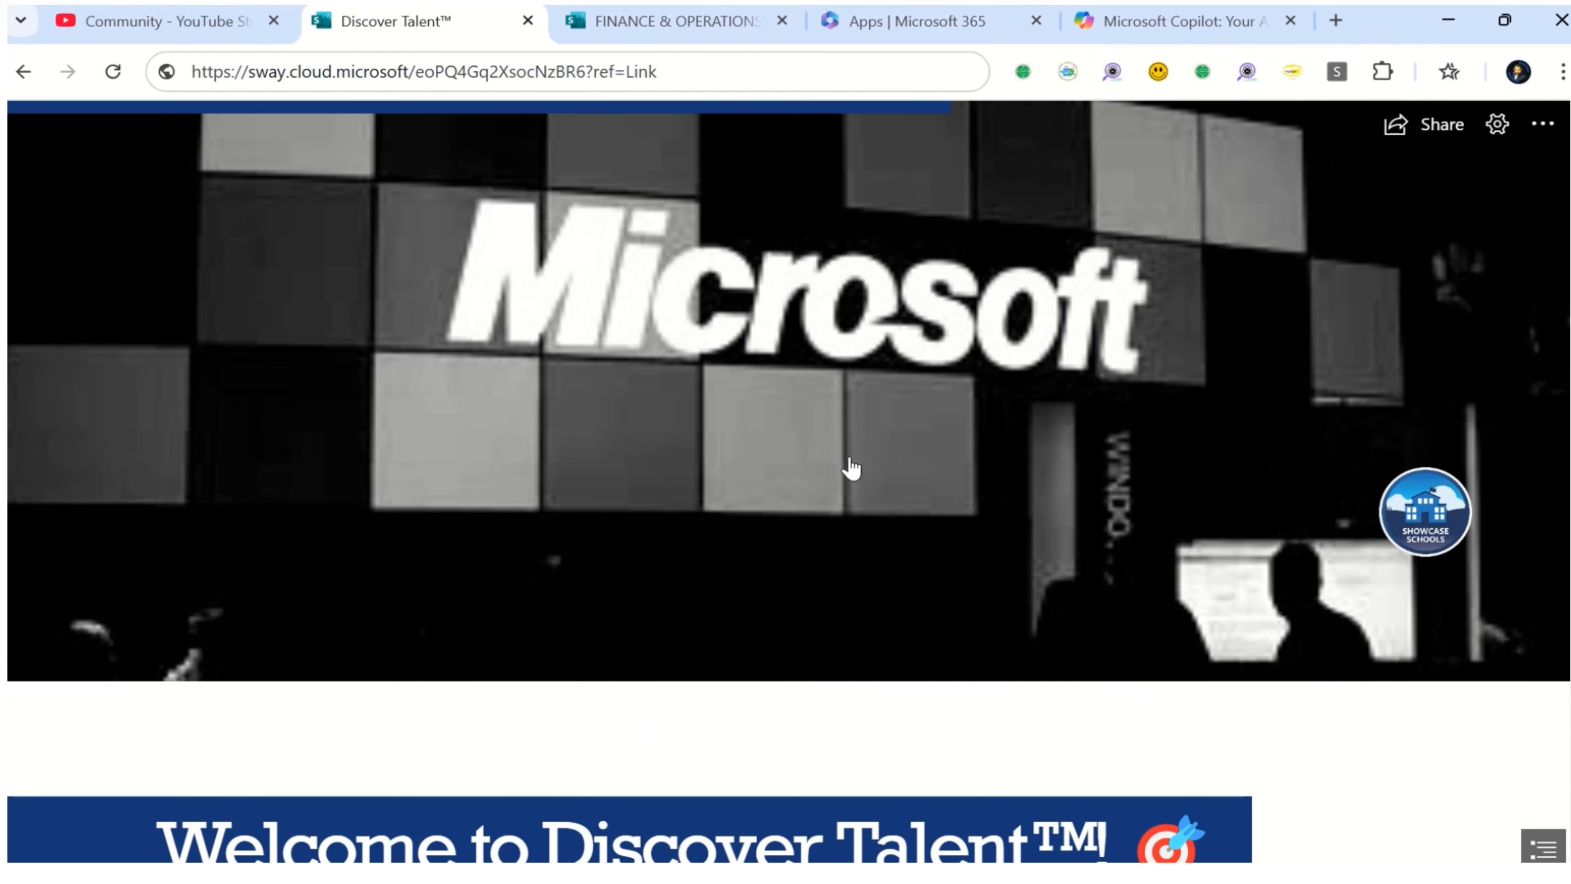
{"action": "scroll", "coordinate": [851, 468], "scroll_direction": "up", "scroll_amount": 2}
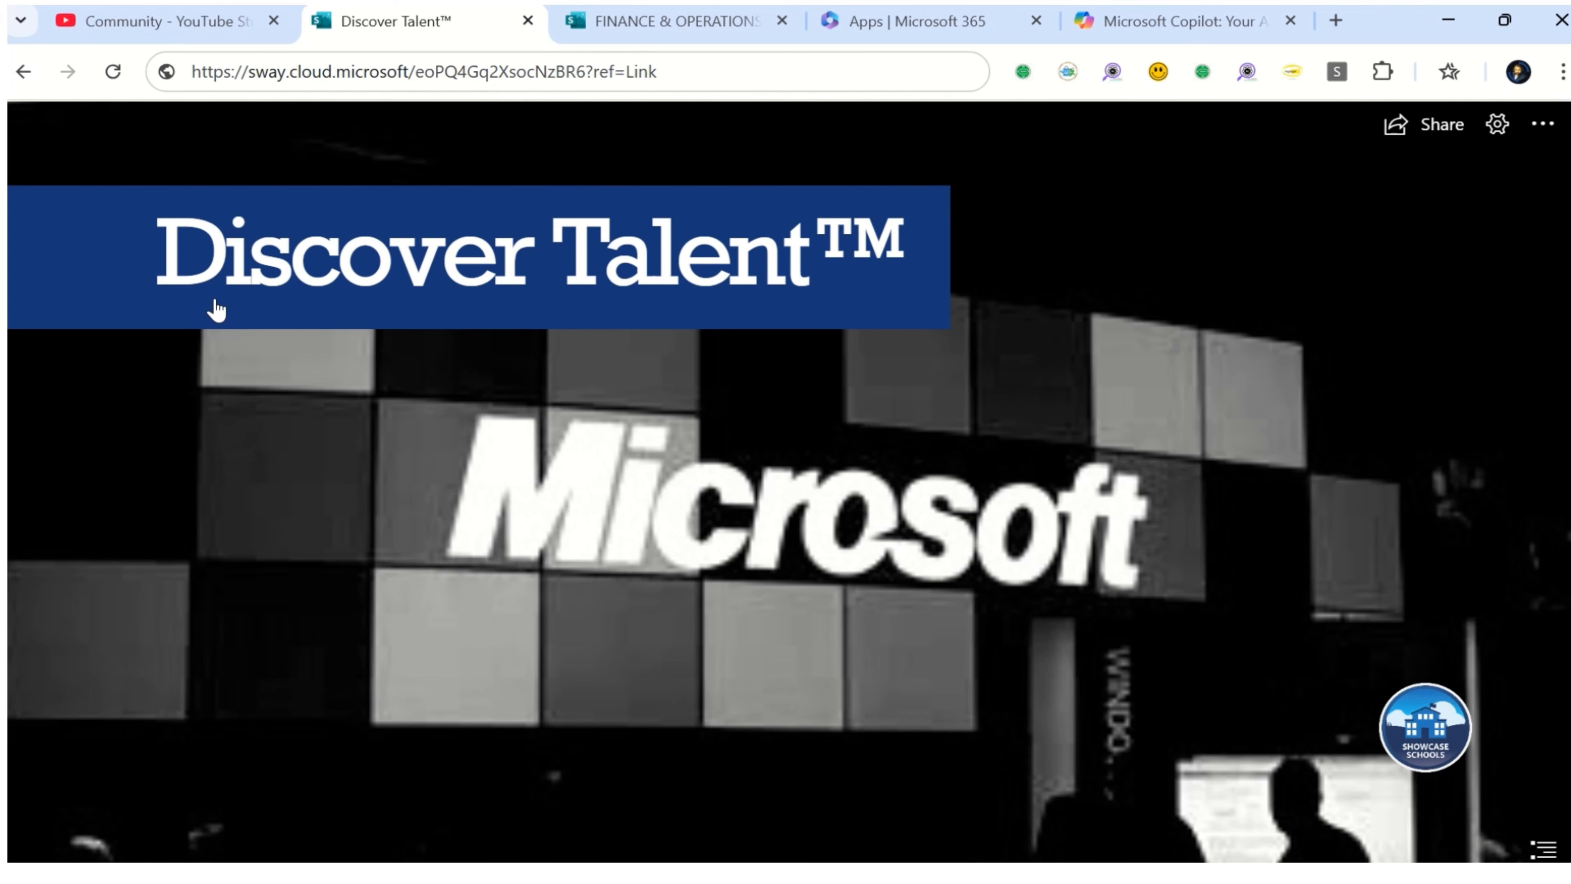
{"action": "scroll", "coordinate": [217, 310], "scroll_direction": "down", "scroll_amount": 15}
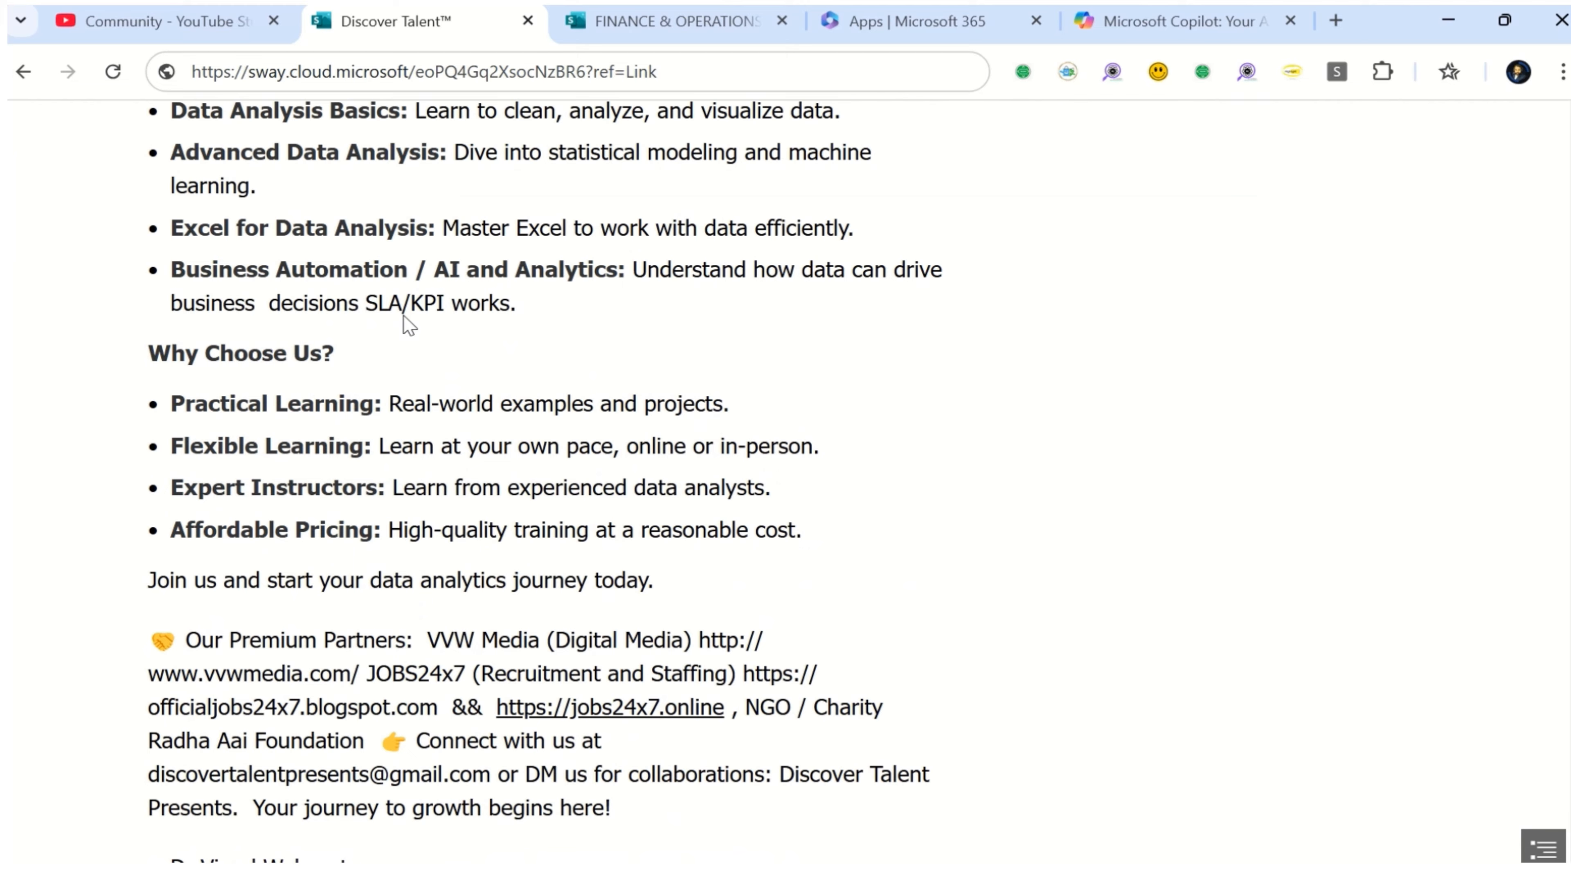
Read through the Discover Talent Sway from the course list to the anticipated challenges, and return to its title banner
{"action": "scroll", "coordinate": [402, 314], "scroll_direction": "up", "scroll_amount": 3}
{"action": "left_click_drag", "start_coordinate": [208, 326], "coordinate": [673, 486]}
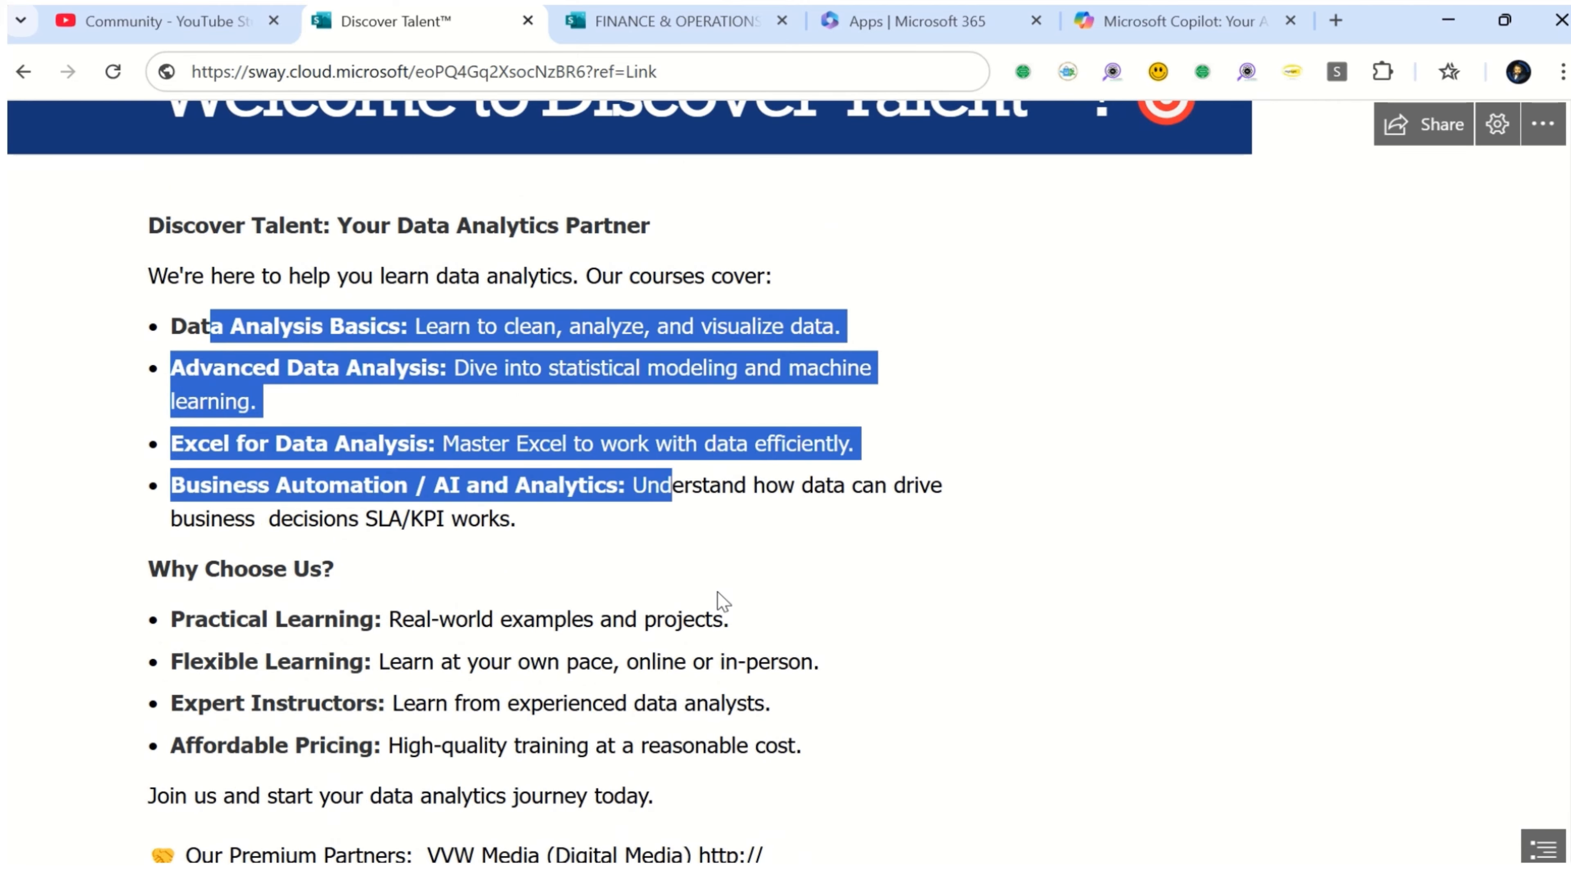
{"action": "left_click", "coordinate": [717, 594]}
{"action": "scroll", "coordinate": [714, 575], "scroll_direction": "down", "scroll_amount": 15}
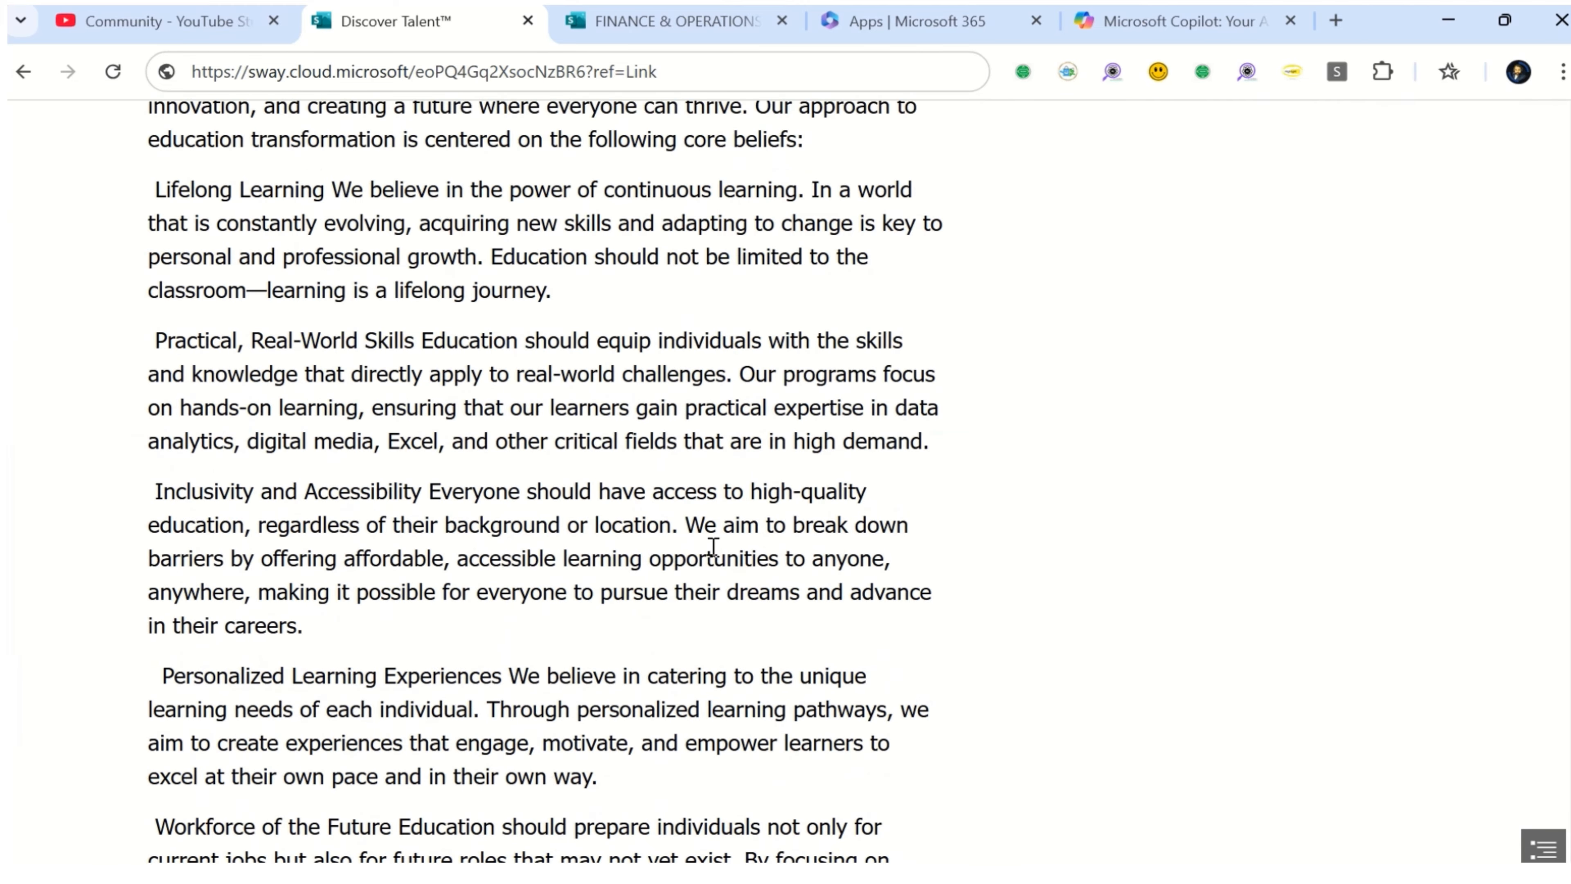
{"action": "scroll", "coordinate": [713, 548], "scroll_direction": "down", "scroll_amount": 20}
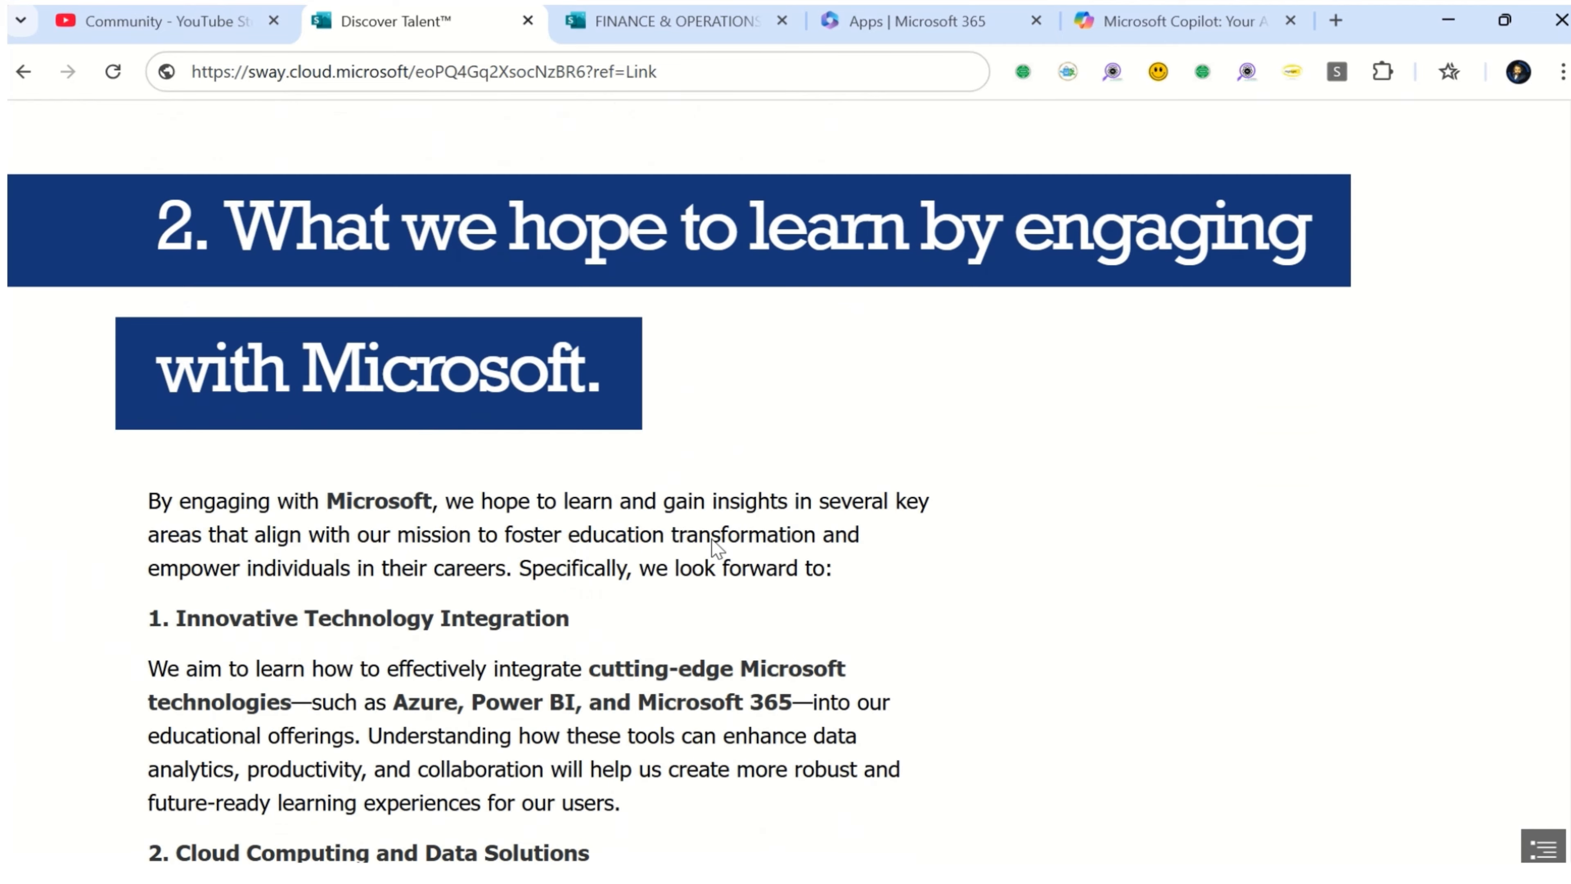
{"action": "scroll", "coordinate": [819, 394], "scroll_direction": "down", "scroll_amount": 8}
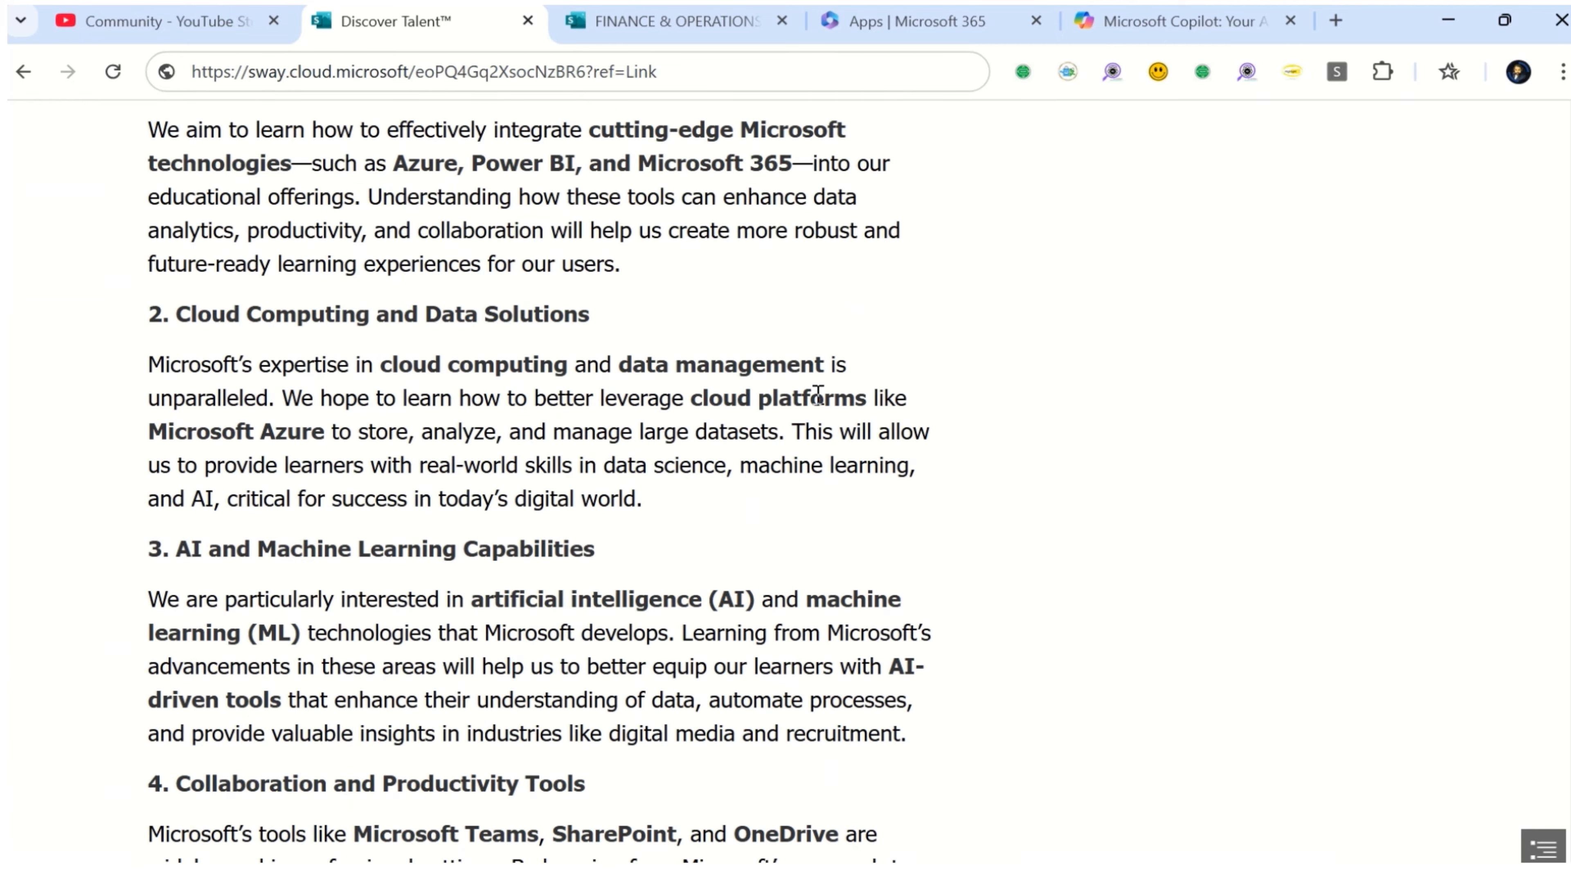
{"action": "scroll", "coordinate": [818, 394], "scroll_direction": "down", "scroll_amount": 20}
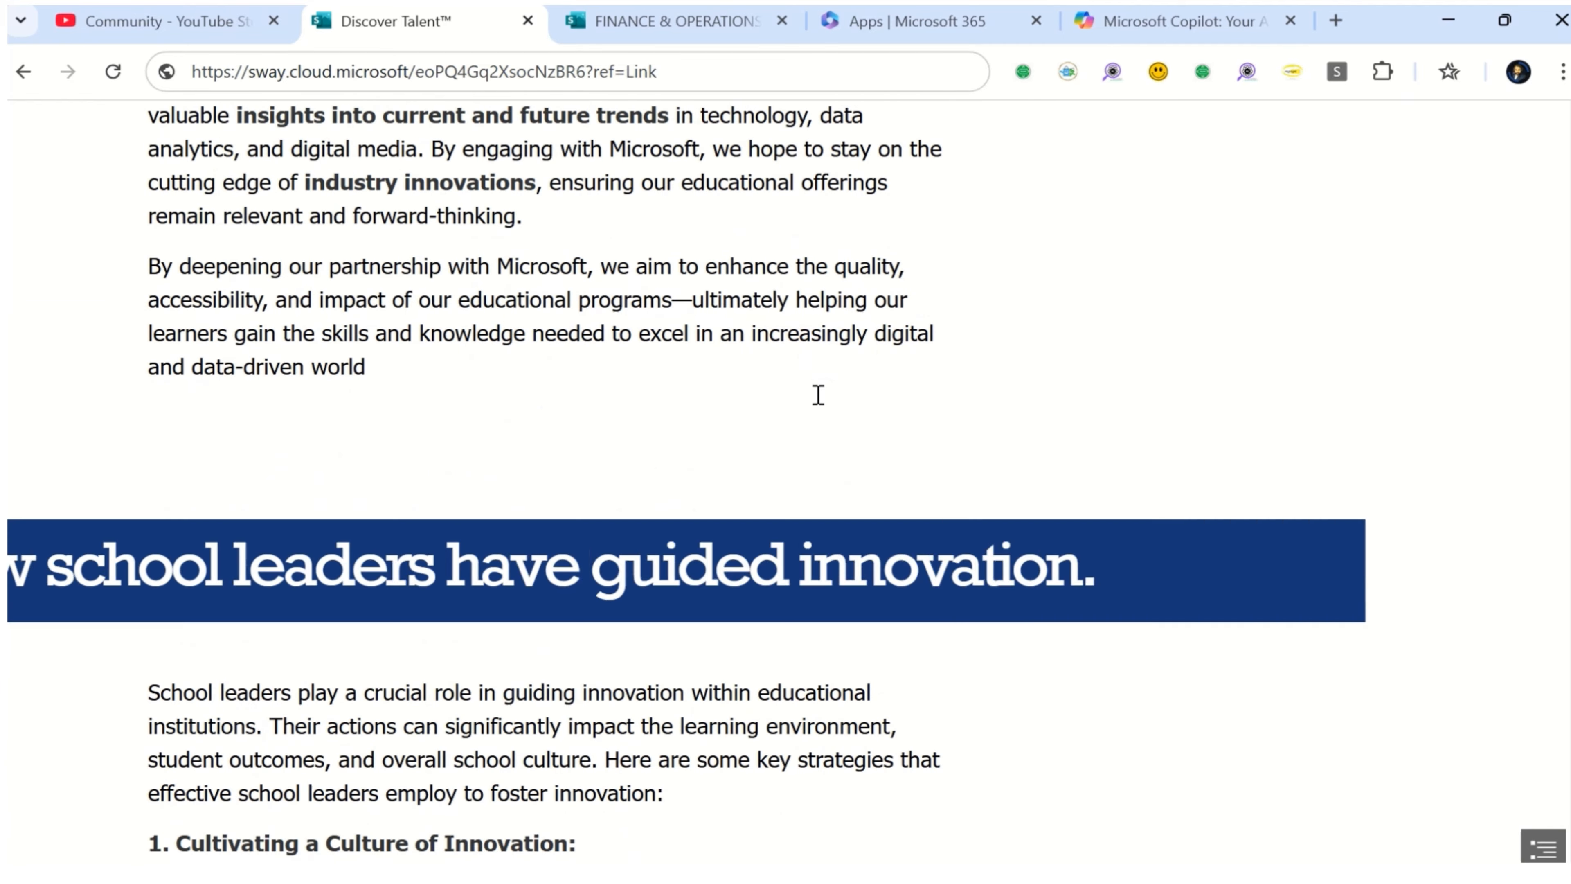
{"action": "scroll", "coordinate": [819, 395], "scroll_direction": "down", "scroll_amount": 20}
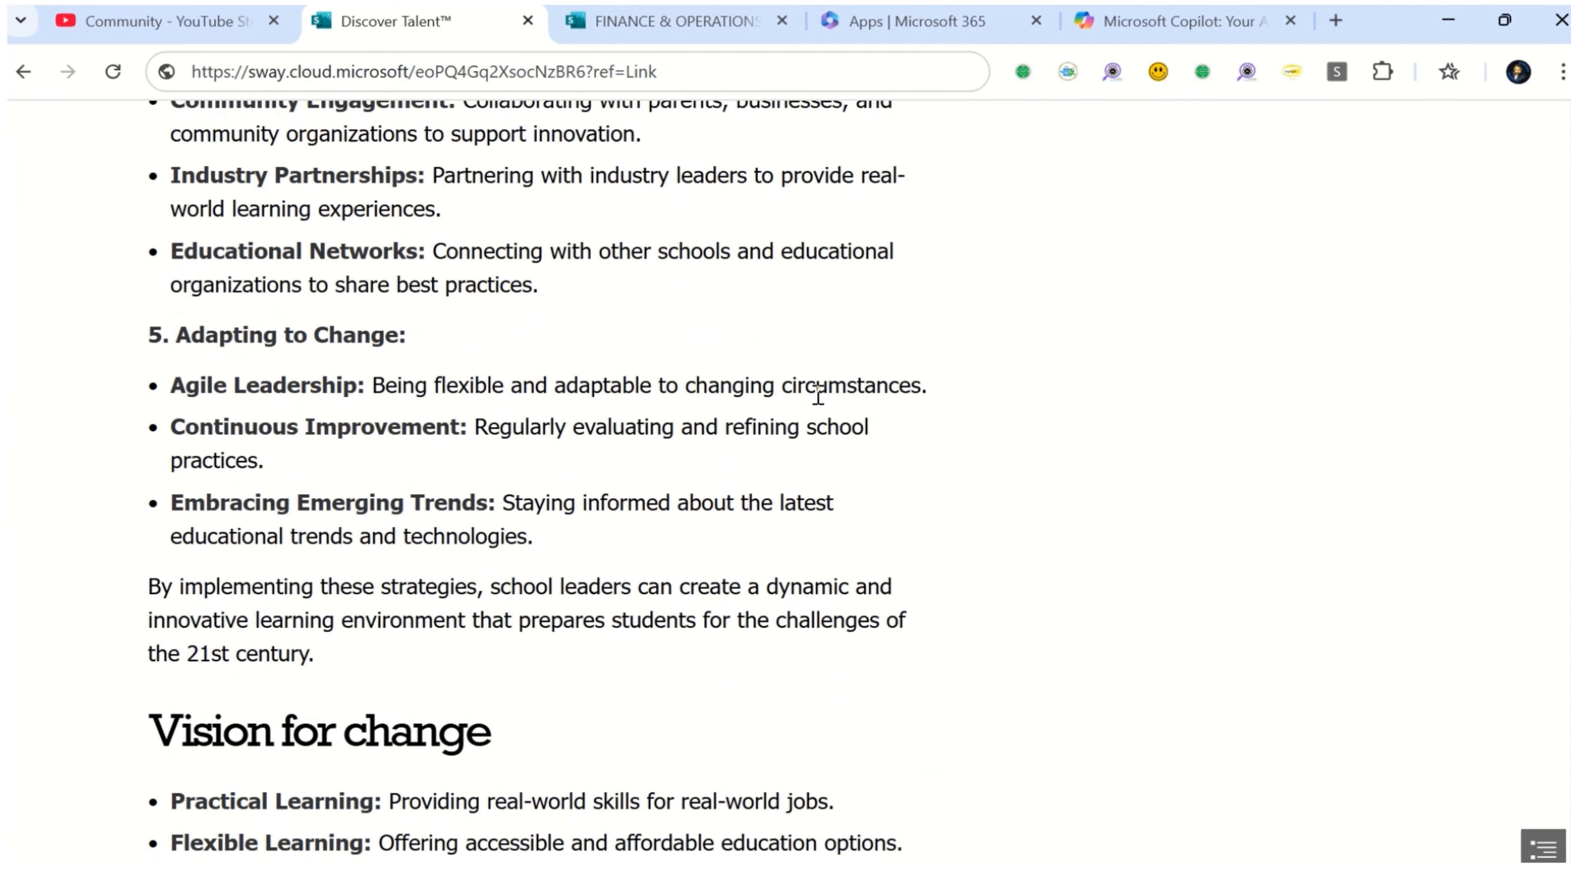
{"action": "scroll", "coordinate": [818, 394], "scroll_direction": "down", "scroll_amount": 20}
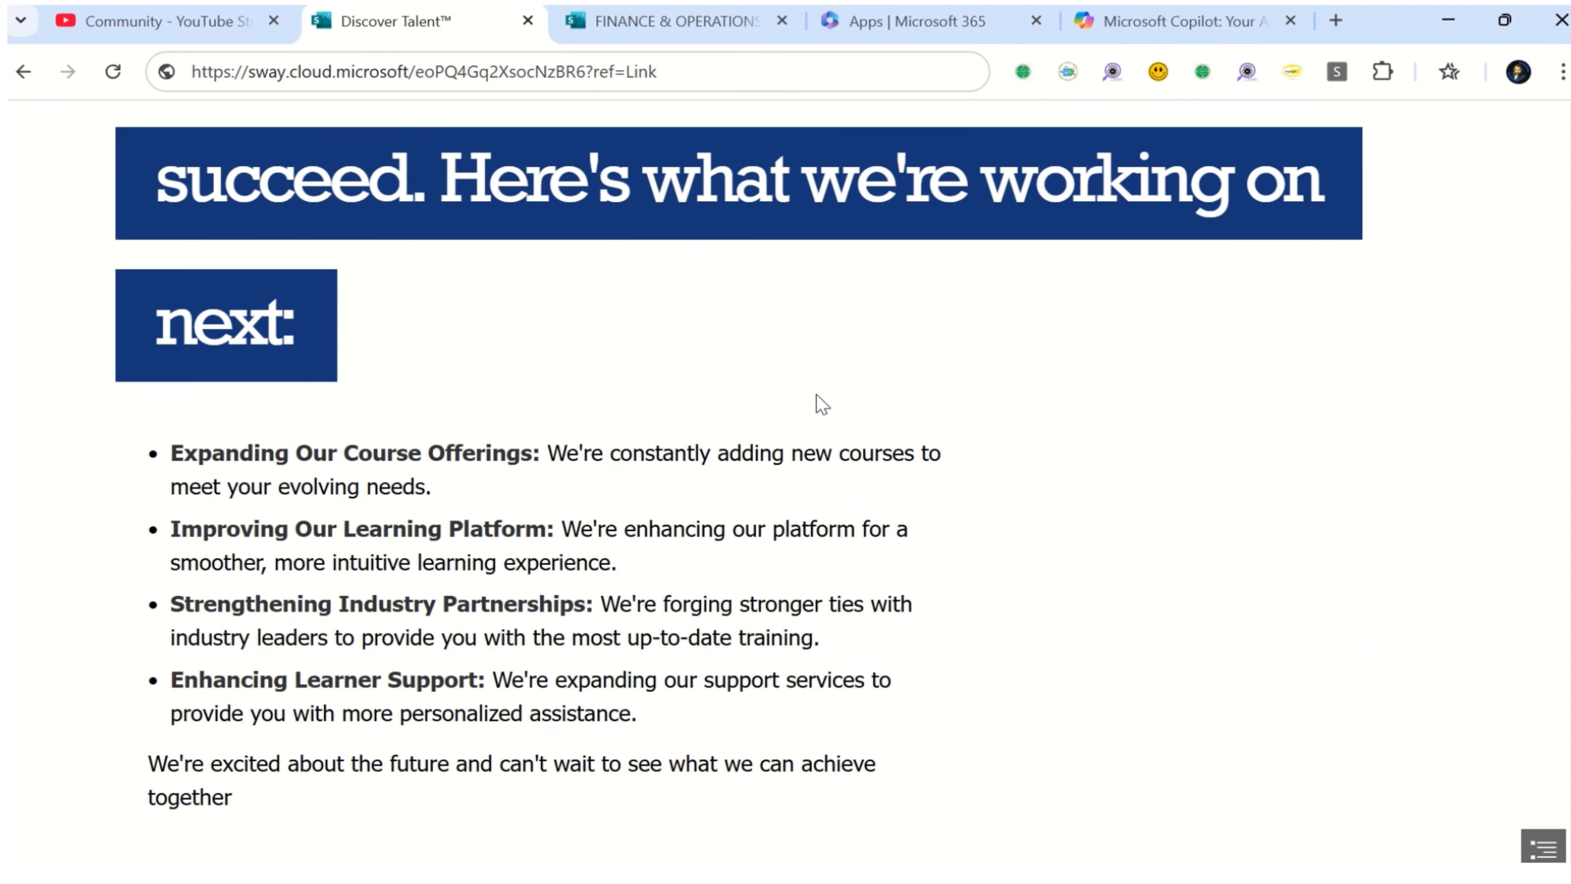
{"action": "scroll", "coordinate": [822, 406], "scroll_direction": "down", "scroll_amount": 20}
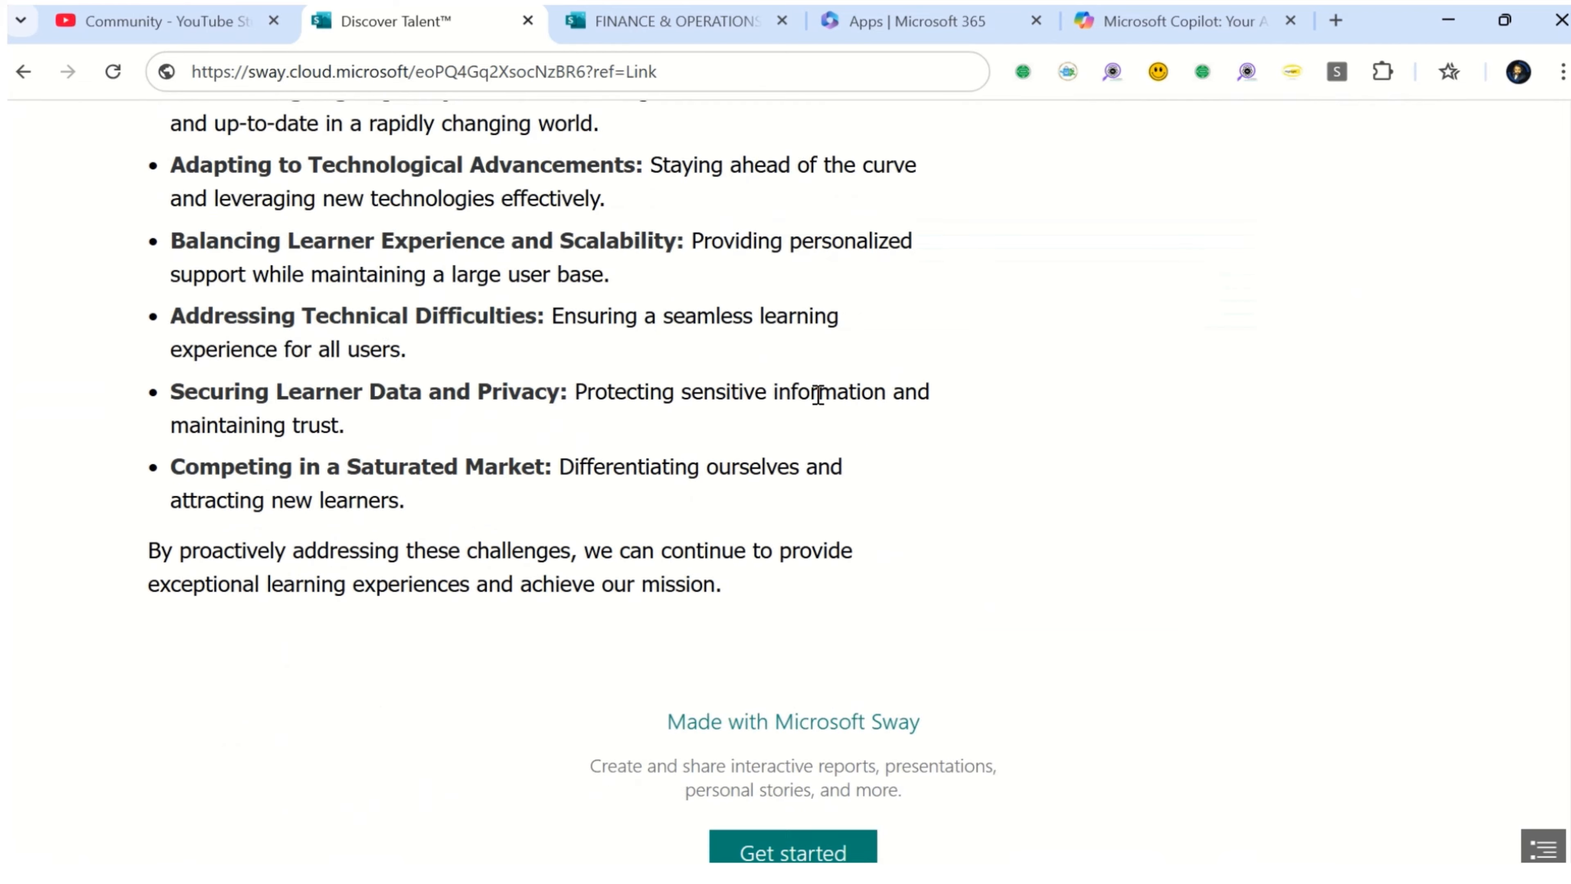
{"action": "scroll", "coordinate": [817, 403], "scroll_direction": "up", "scroll_amount": 7}
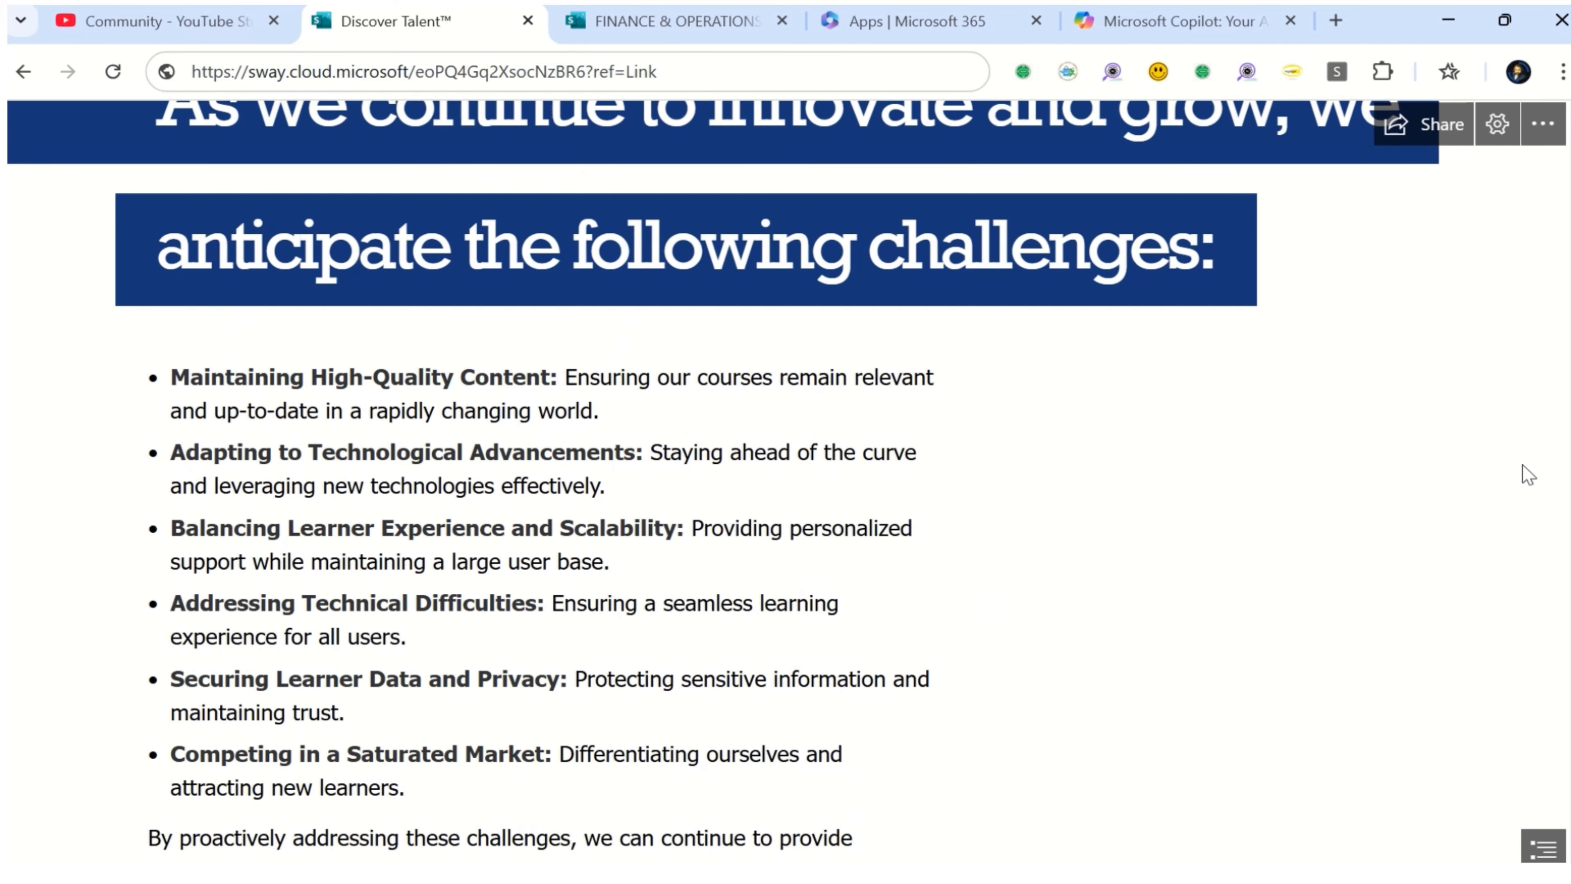
{"action": "scroll", "coordinate": [1188, 179], "scroll_direction": "up", "scroll_amount": 10}
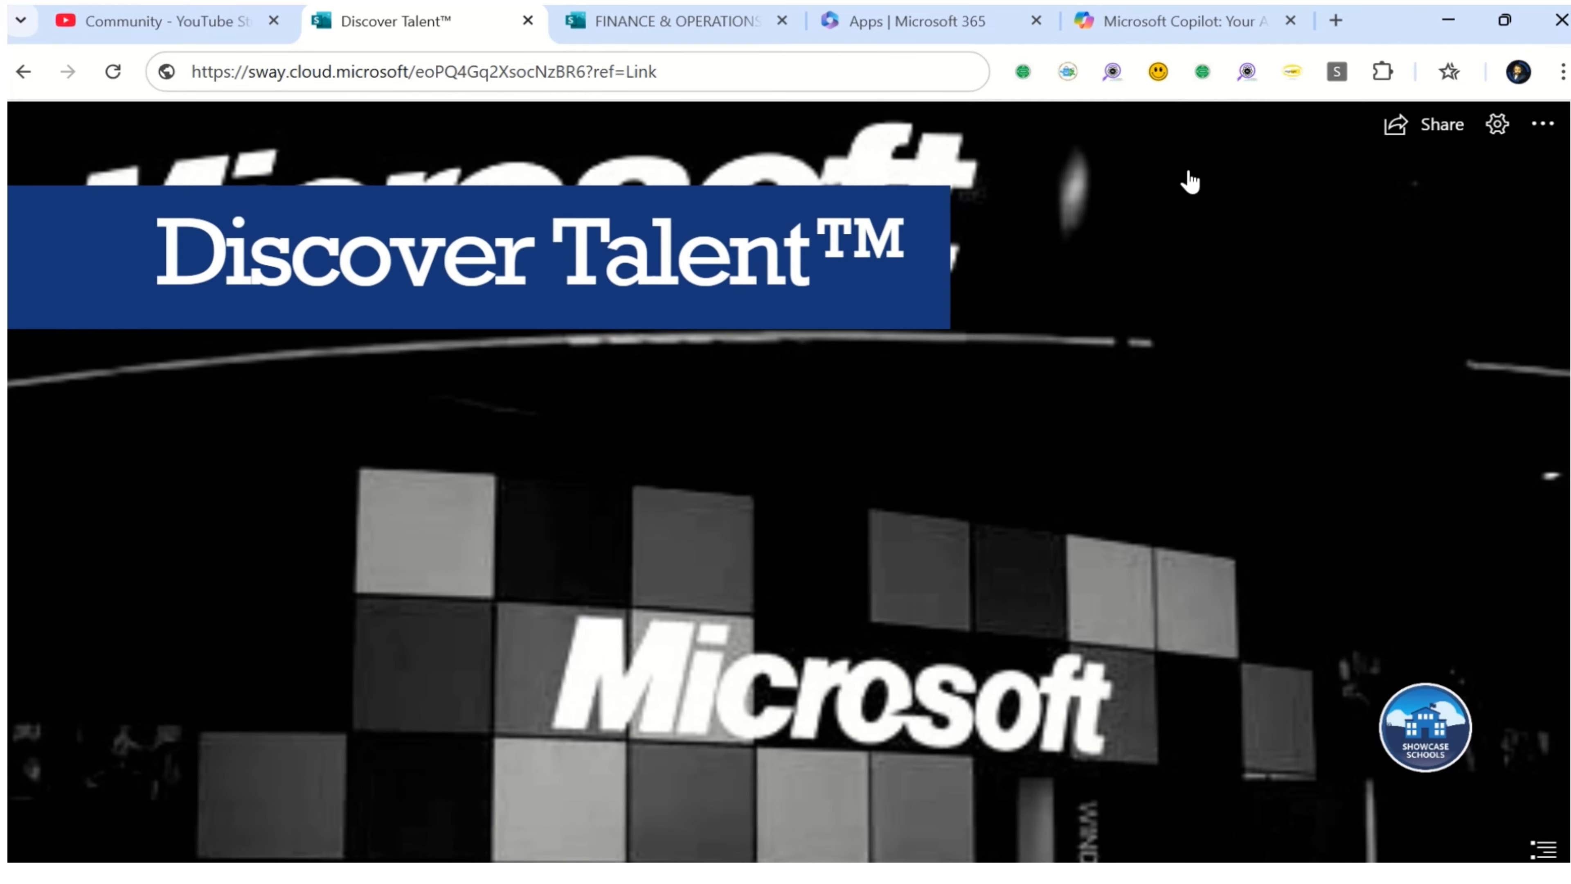
Switch back to the Finance & Operations Sway's tab and load the My Sways home page at sway.cloud.microsoft there
{"action": "left_click", "coordinate": [595, 12]}
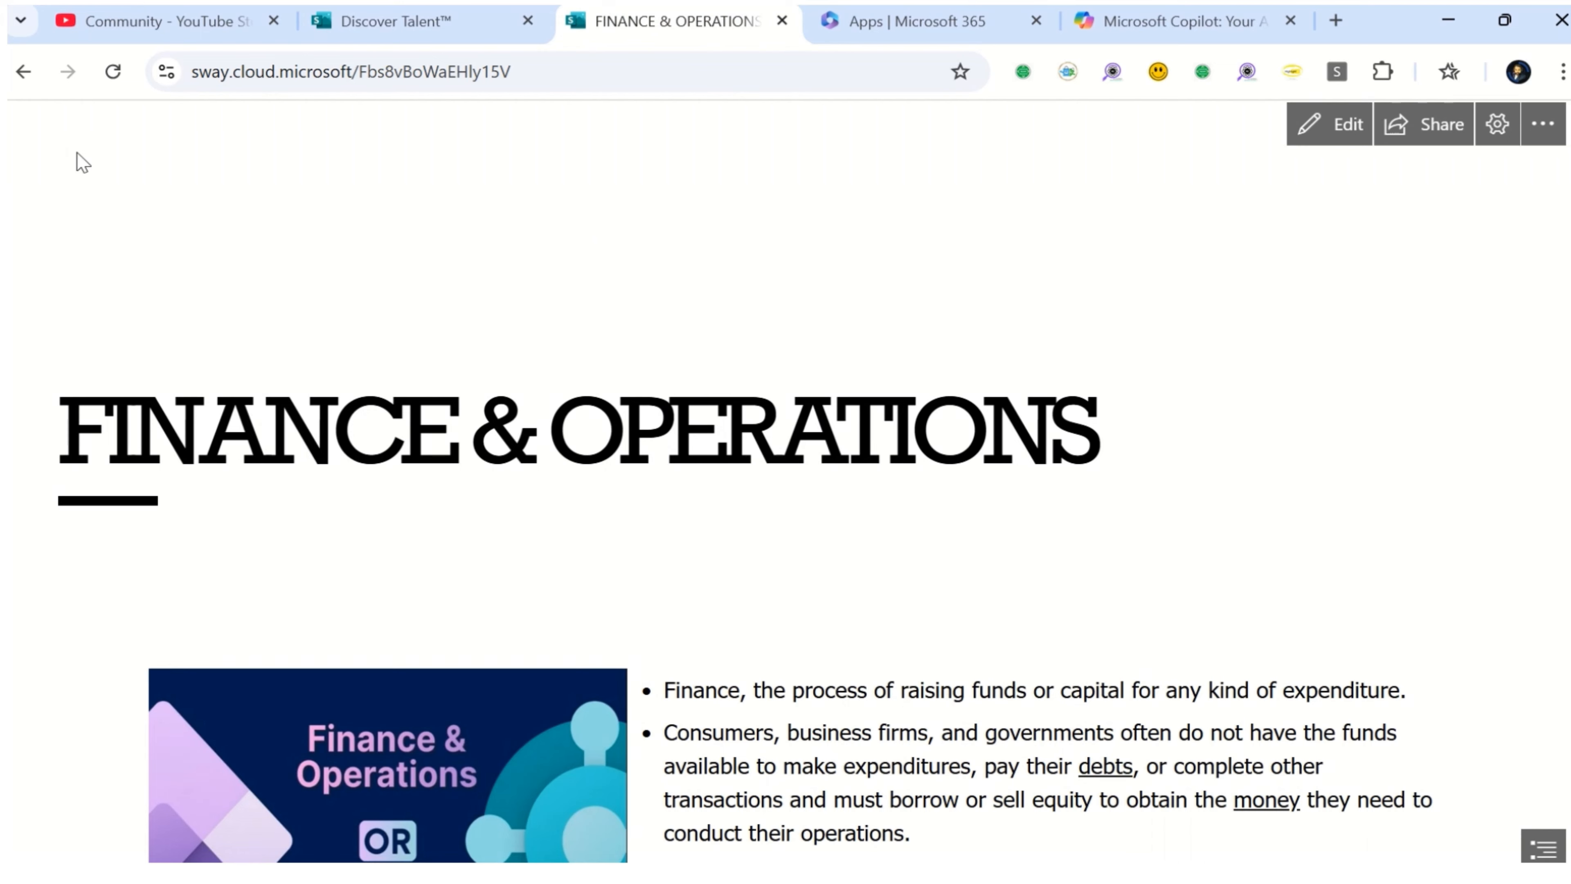
{"action": "left_click", "coordinate": [262, 72]}
{"action": "type", "text": "sw"}
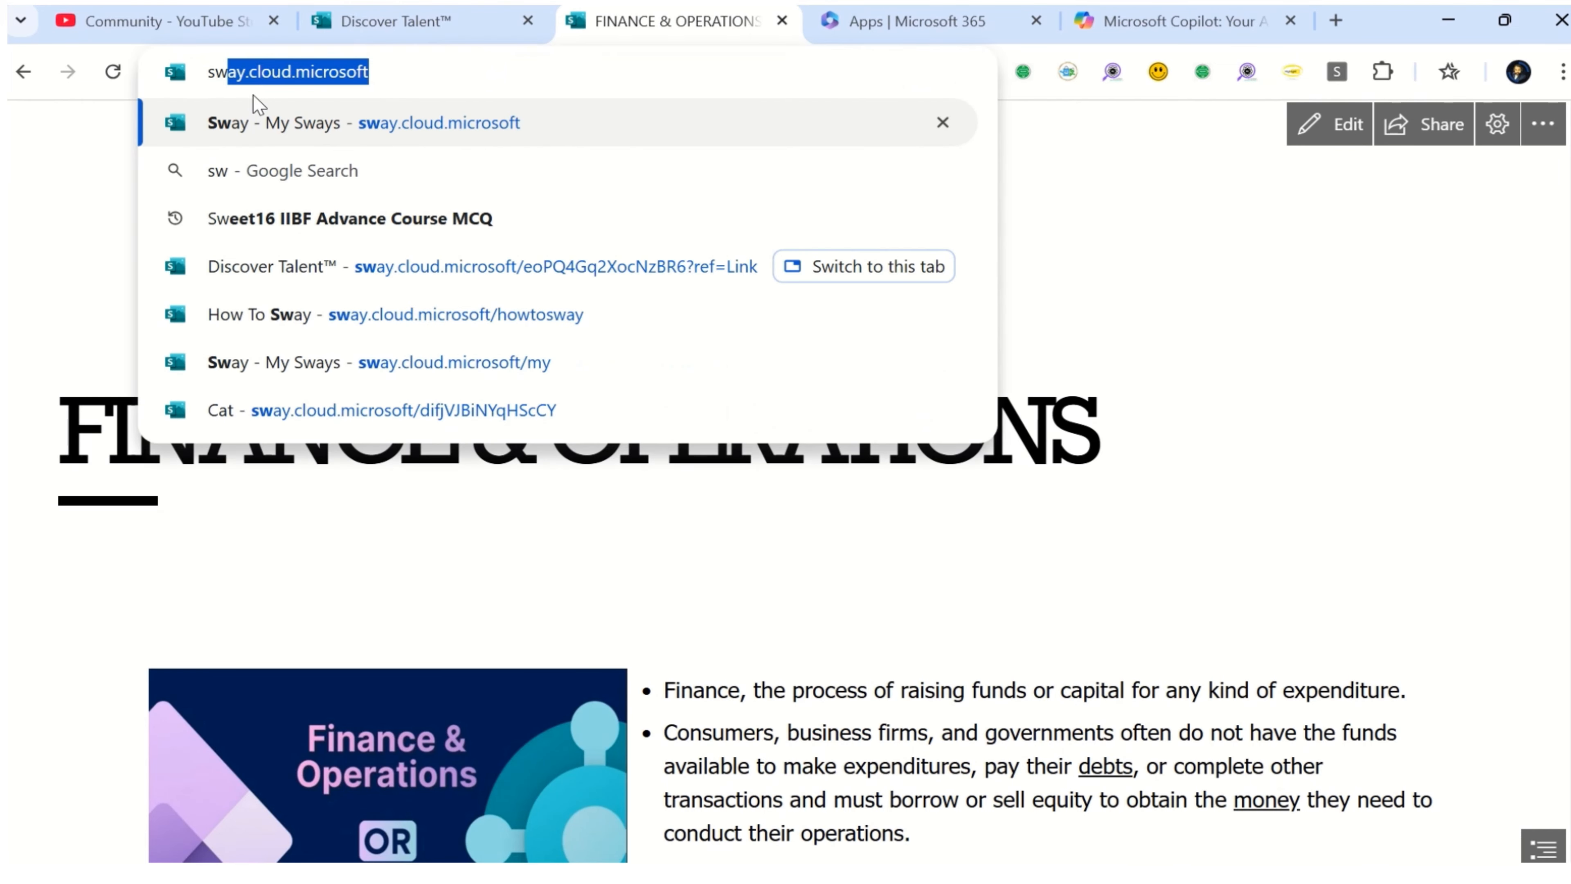
{"action": "left_click", "coordinate": [416, 124]}
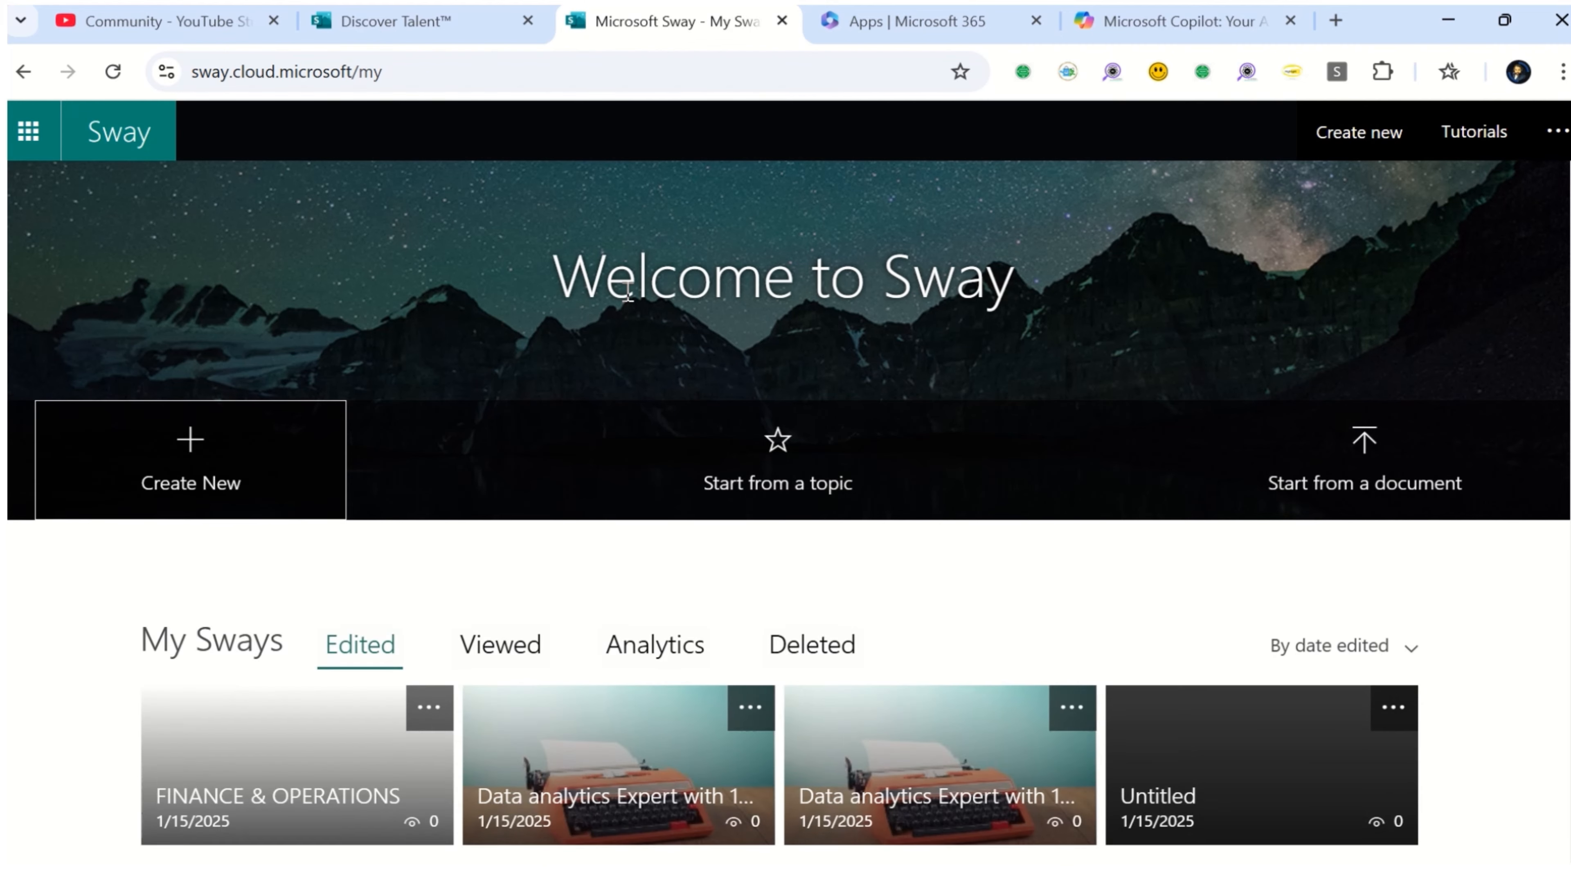
Review the edited Sways, the viewed Sways and the analytics for the Discover Talent Sway
{"action": "scroll", "coordinate": [620, 287], "scroll_direction": "down", "scroll_amount": 5}
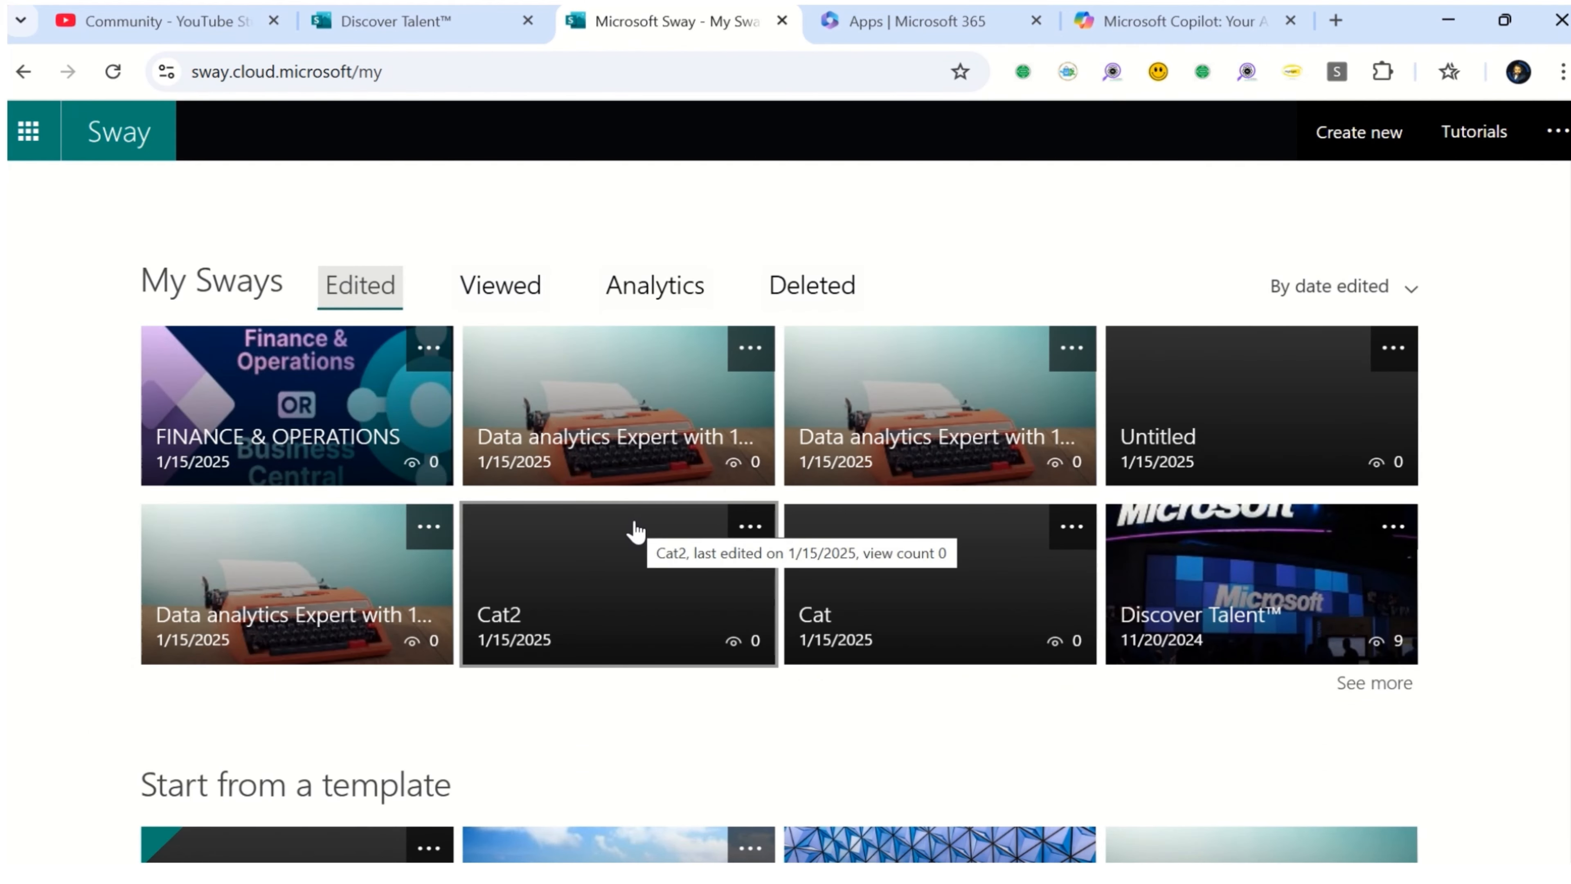
{"action": "left_click", "coordinate": [517, 296]}
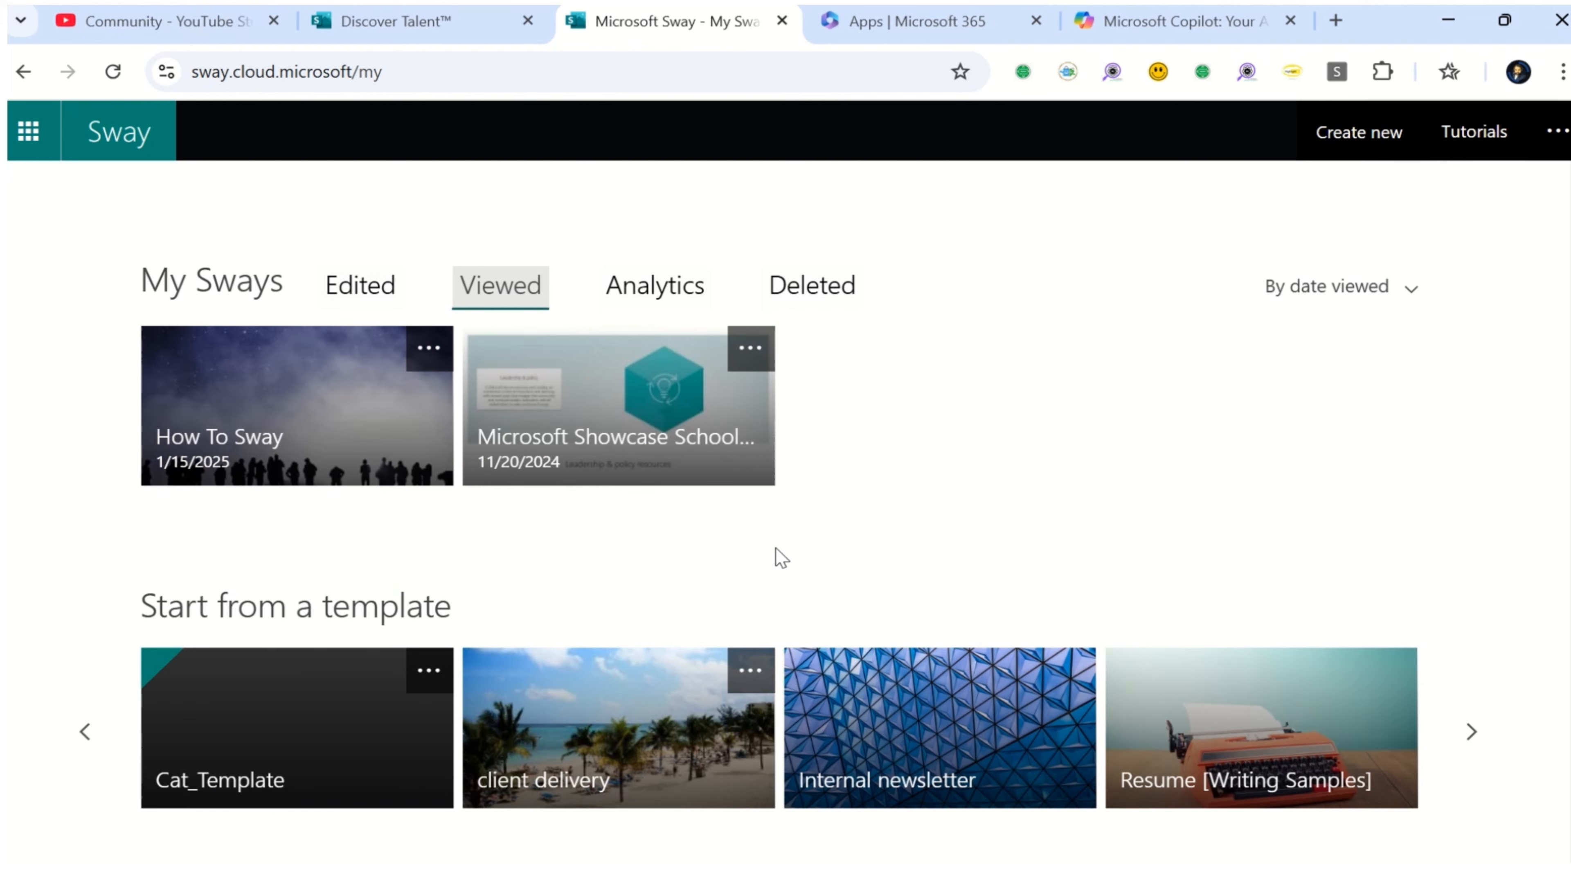
{"action": "left_click", "coordinate": [693, 296]}
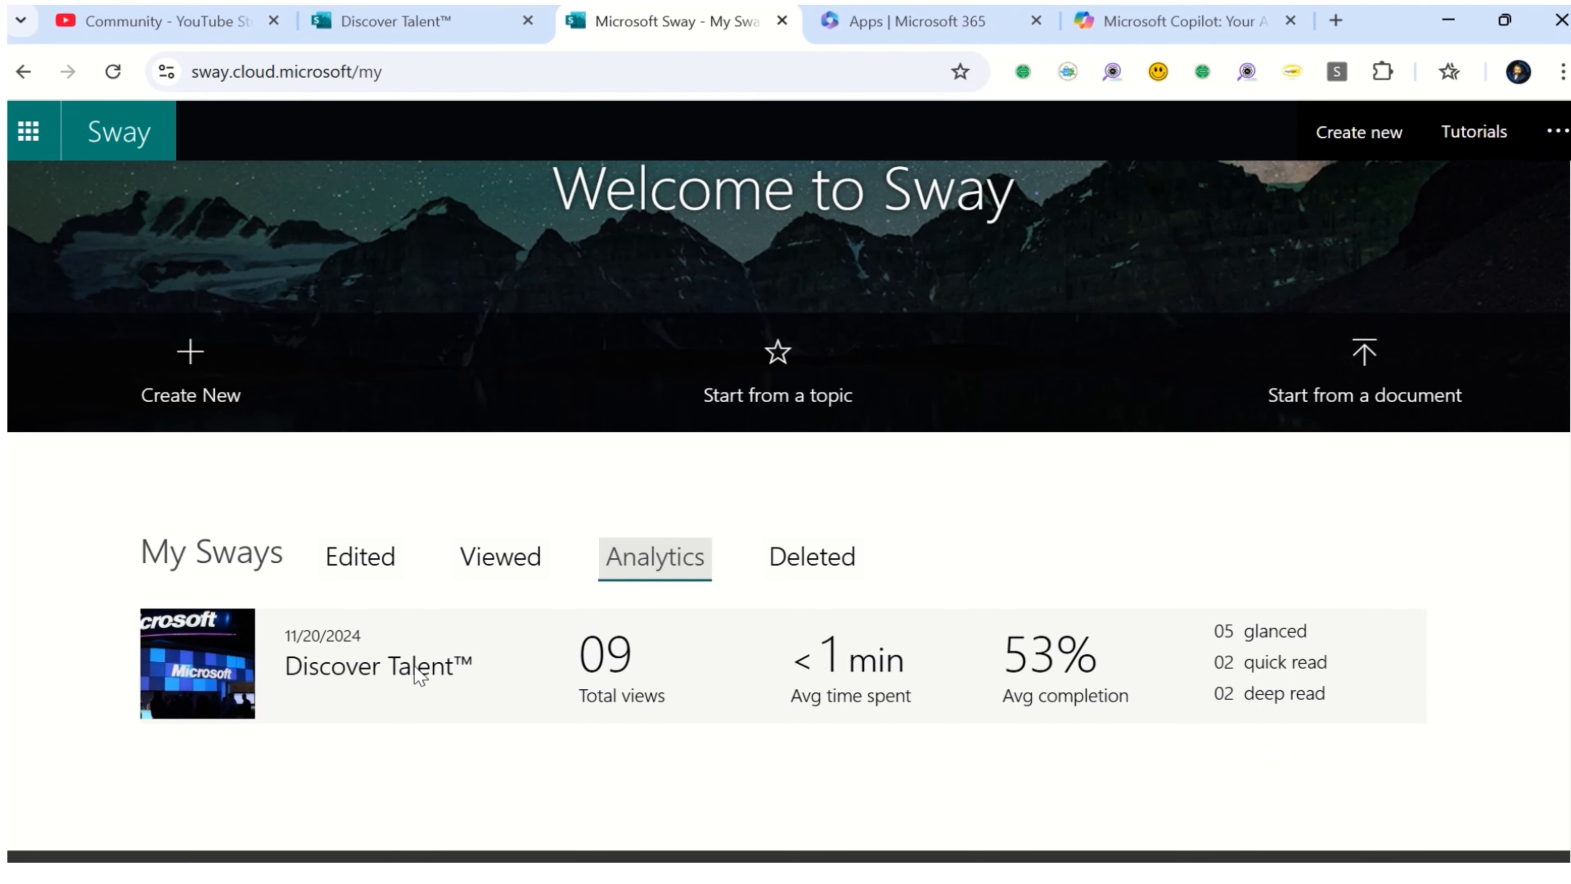
Check the deleted Sways and highlight the note on how long the Recycle Bin keeps them
{"action": "left_click", "coordinate": [844, 578]}
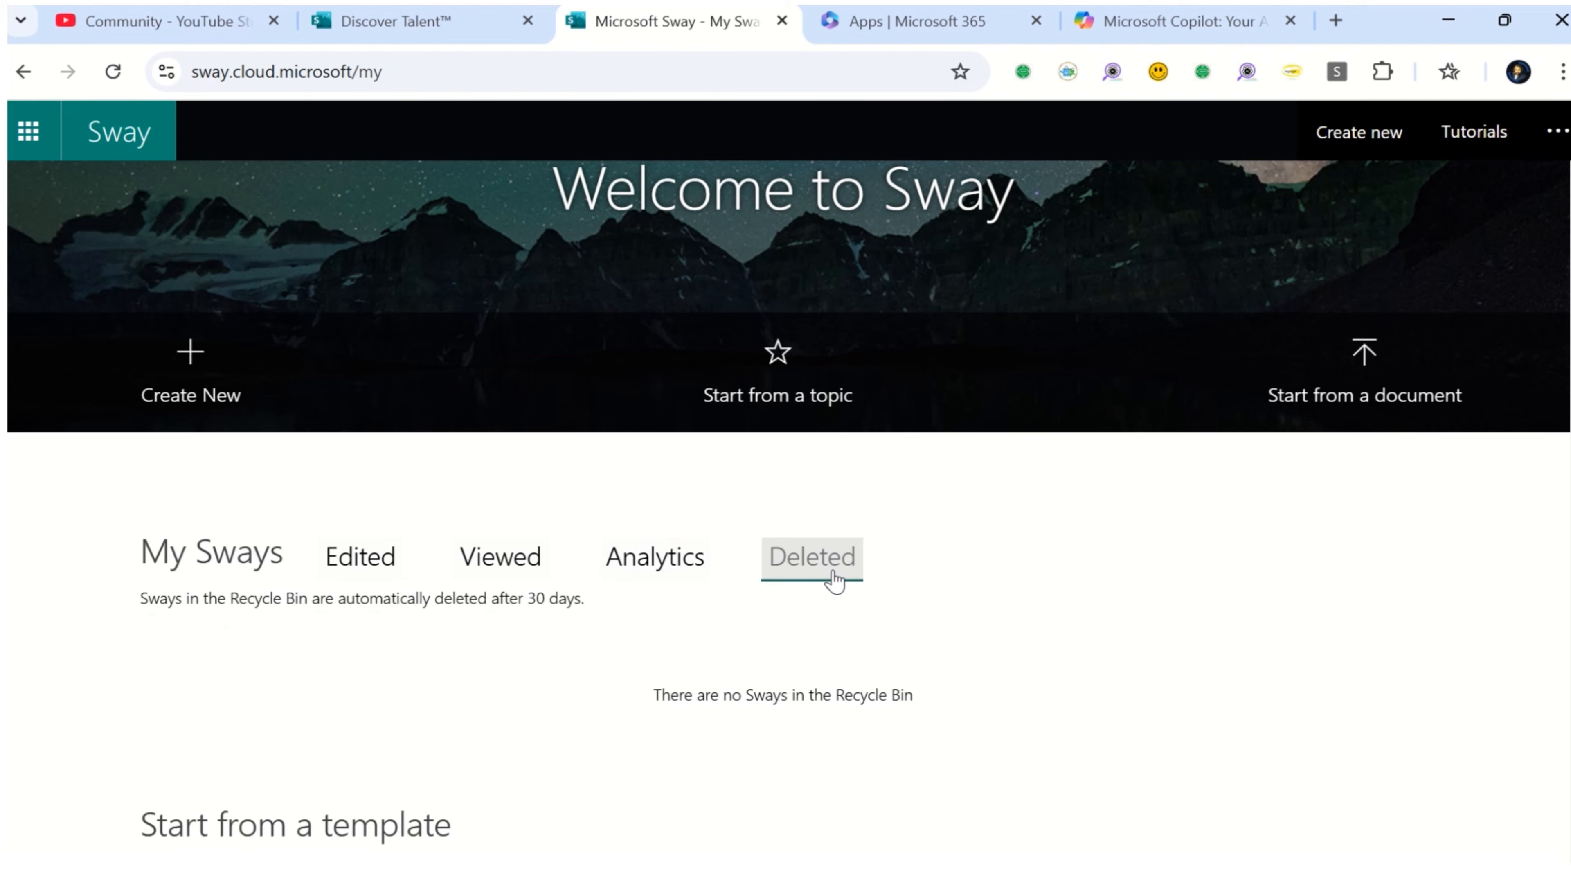
{"action": "scroll", "coordinate": [1045, 572], "scroll_direction": "down", "scroll_amount": 5}
{"action": "scroll", "coordinate": [773, 612], "scroll_direction": "up", "scroll_amount": 2}
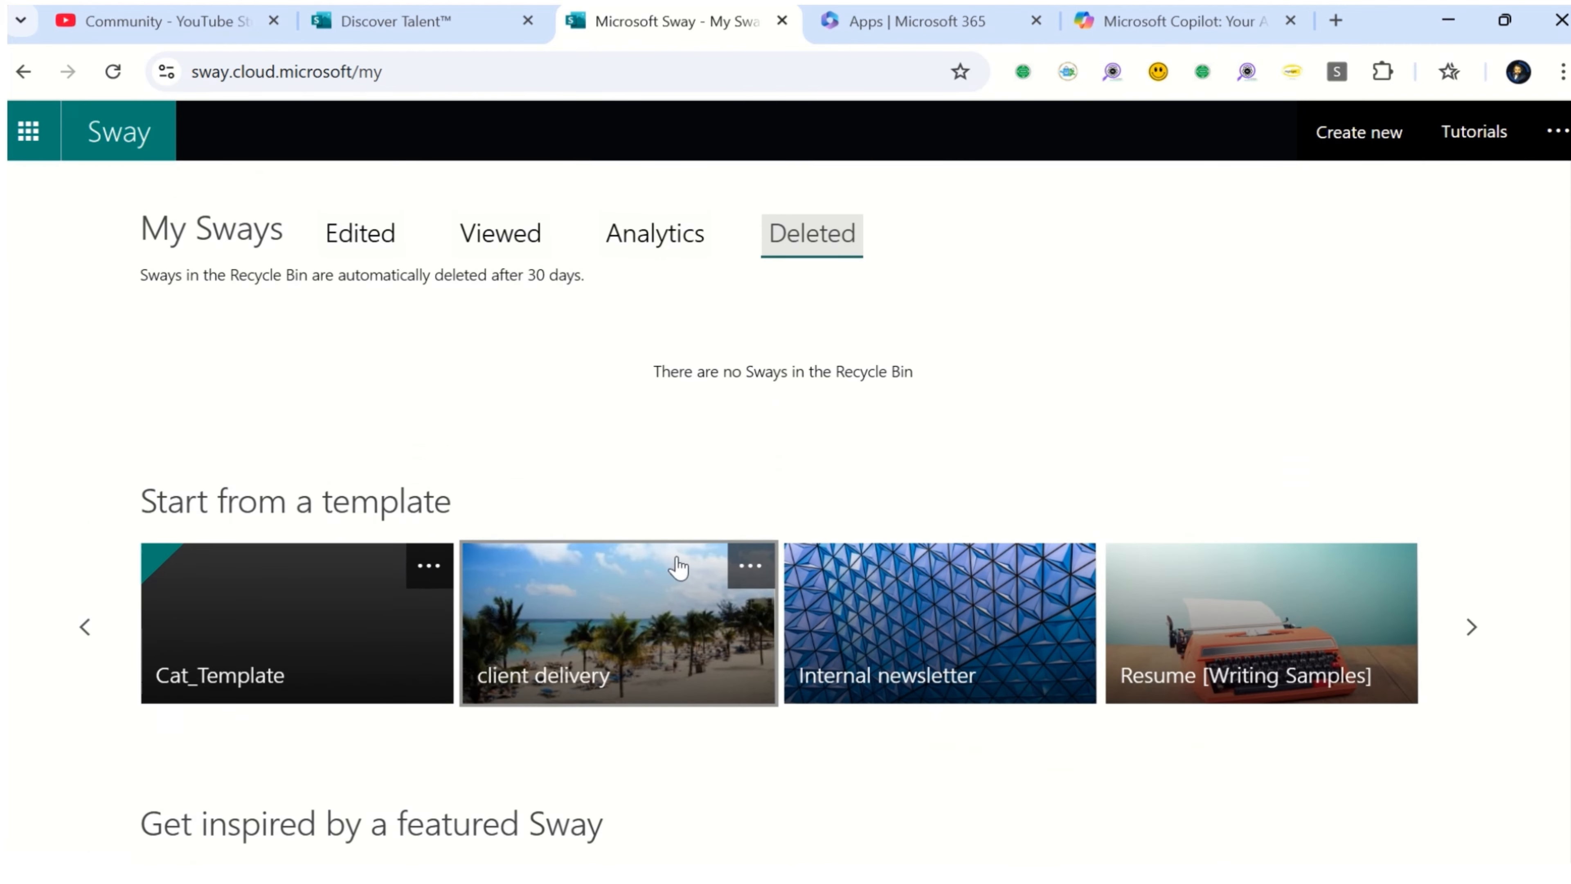
{"action": "scroll", "coordinate": [724, 458], "scroll_direction": "up", "scroll_amount": 4}
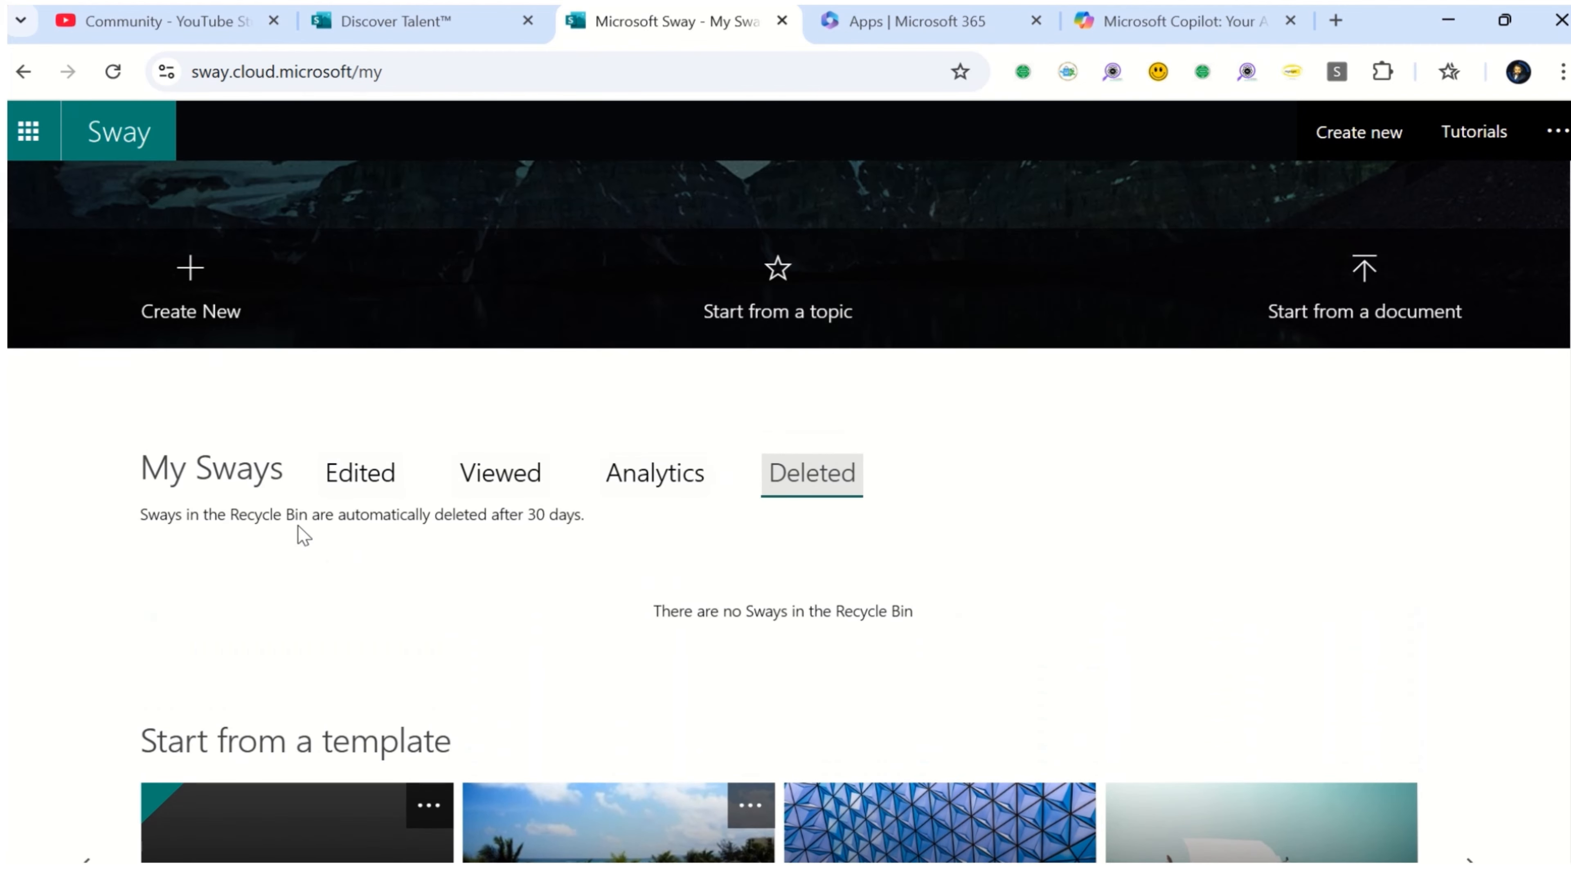
{"action": "left_click_drag", "start_coordinate": [168, 514], "coordinate": [587, 525]}
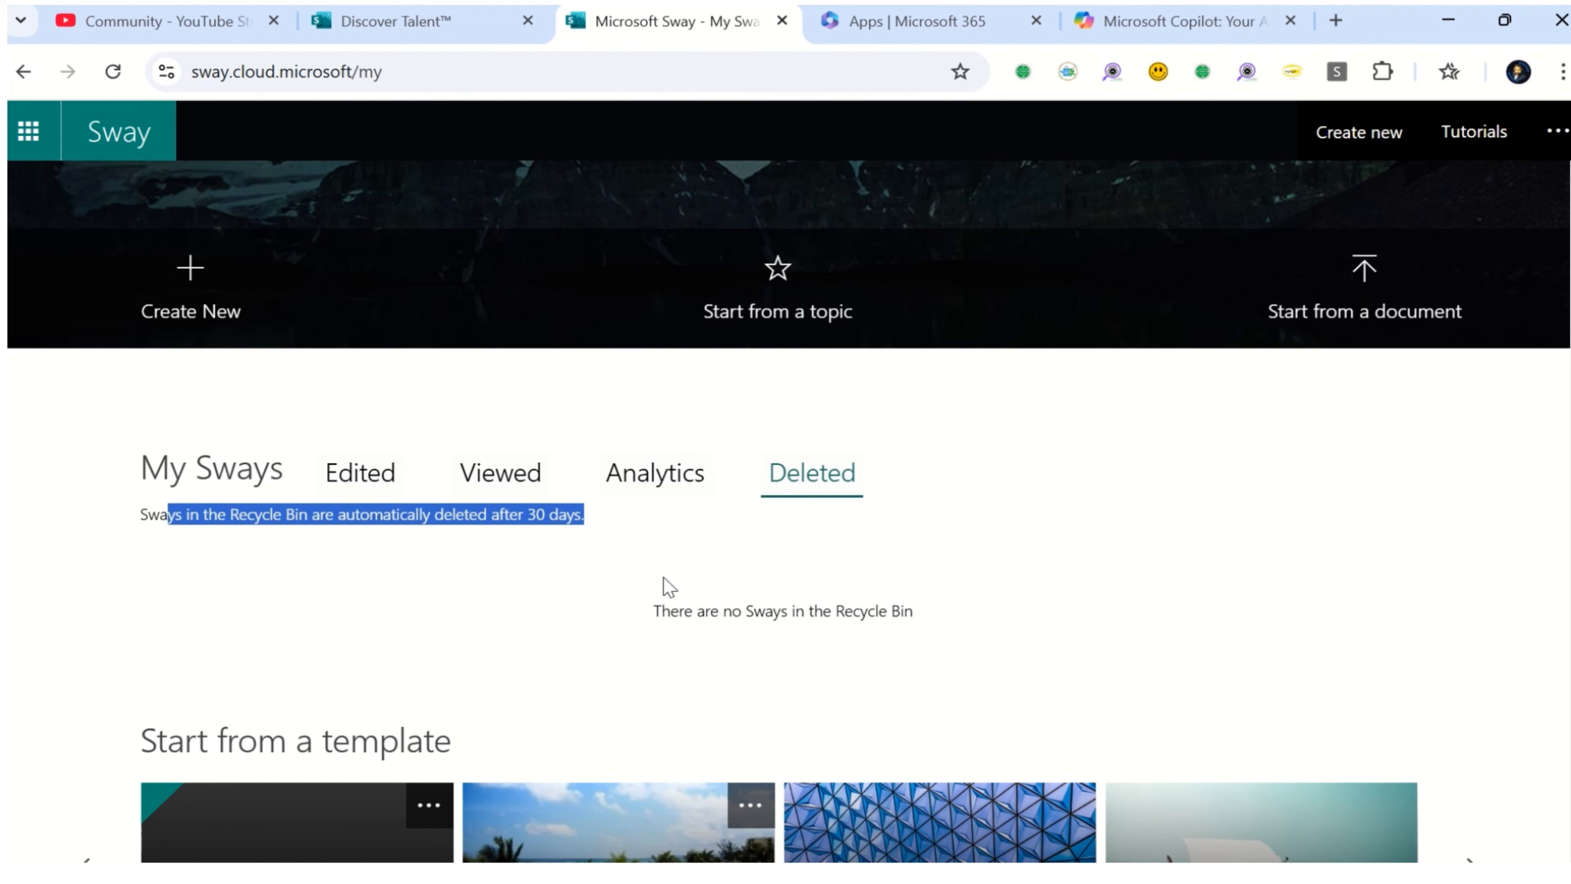
{"action": "scroll", "coordinate": [670, 589], "scroll_direction": "up", "scroll_amount": 1}
{"action": "scroll", "coordinate": [795, 637], "scroll_direction": "up", "scroll_amount": 2}
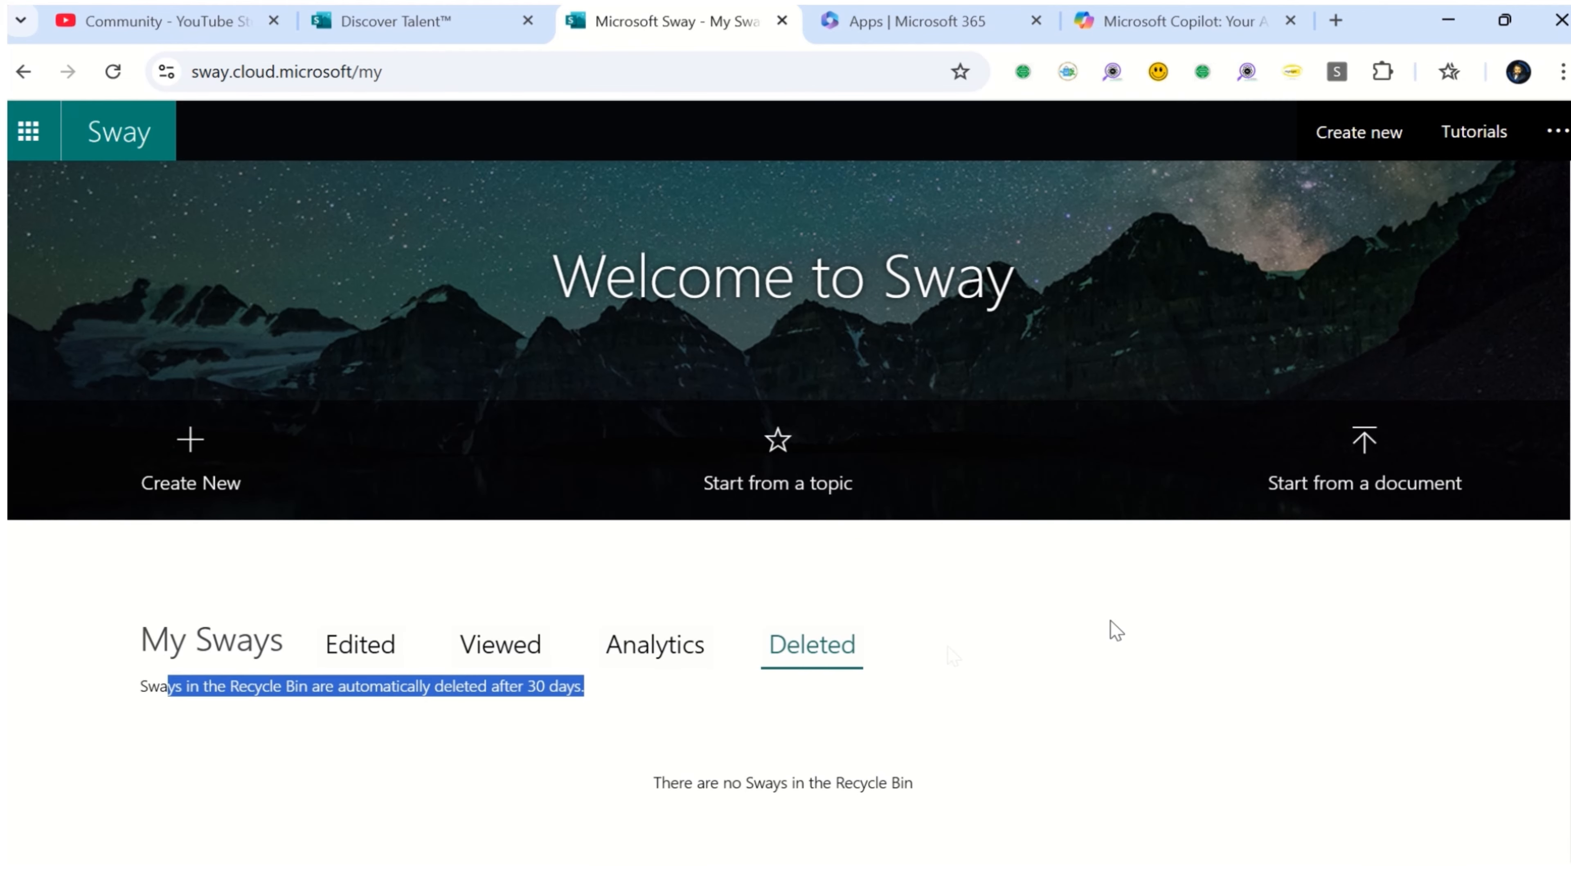